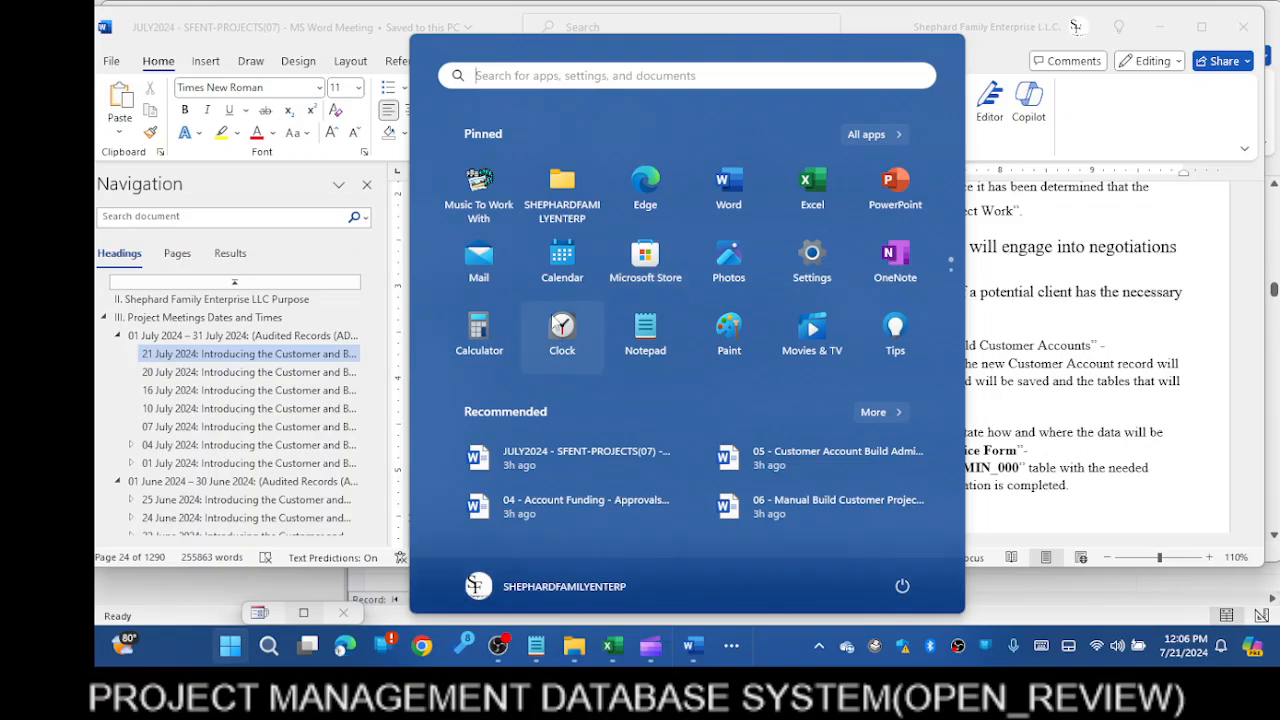
Search Windows for Access with "acc" and switch to the DEV_SFEntConsultantsLLC database
{"action": "left_click", "coordinate": [633, 75]}
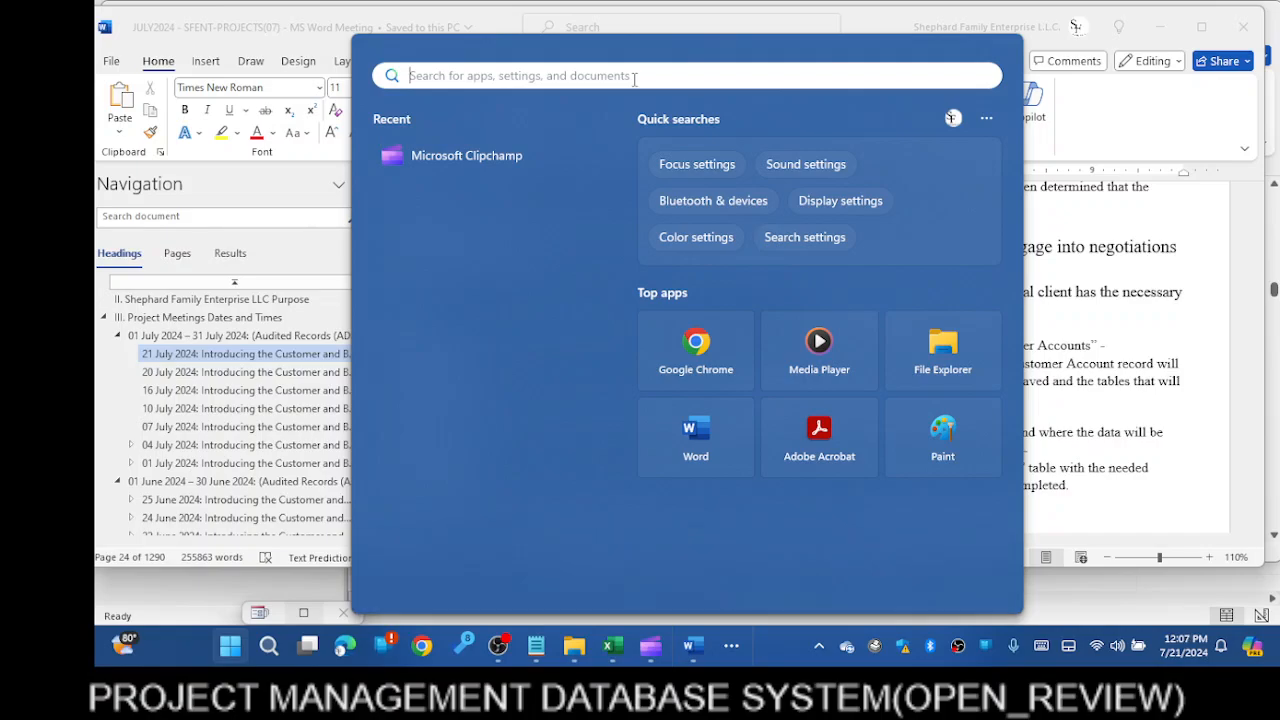
{"action": "type", "text": "mi"}
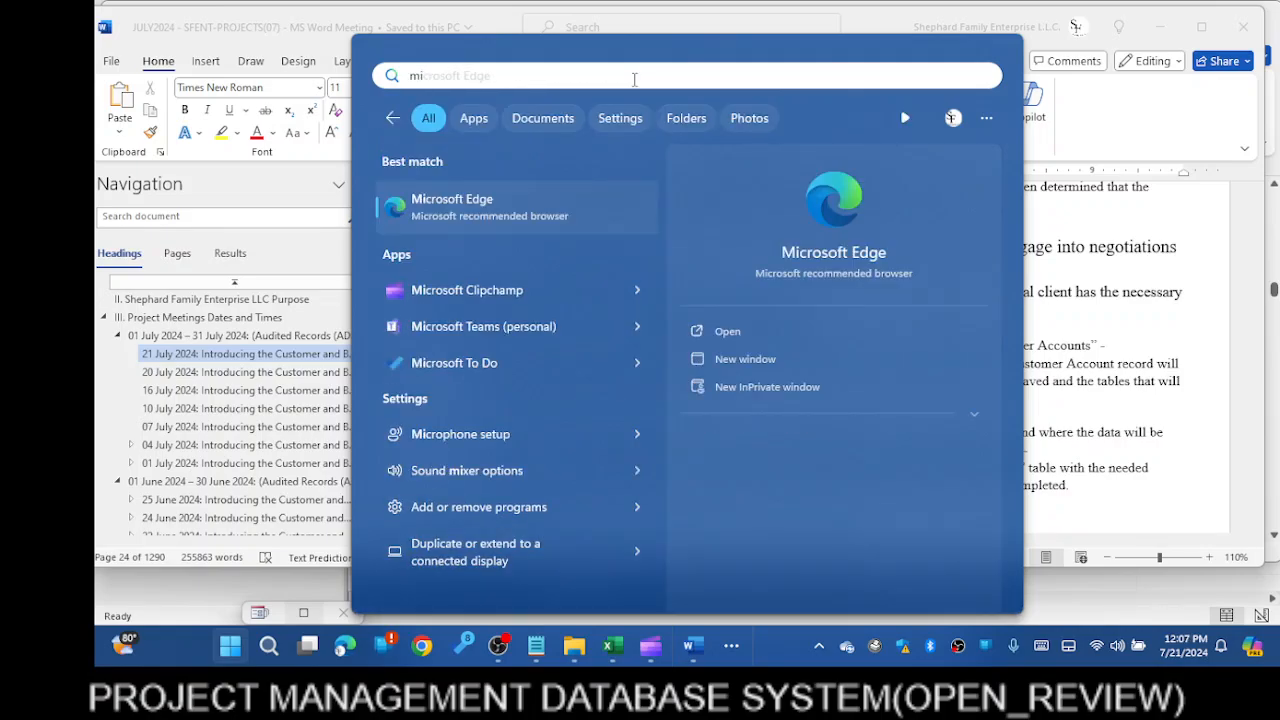
{"action": "key", "text": "BackSpace"}
{"action": "key", "text": "BackSpace"}
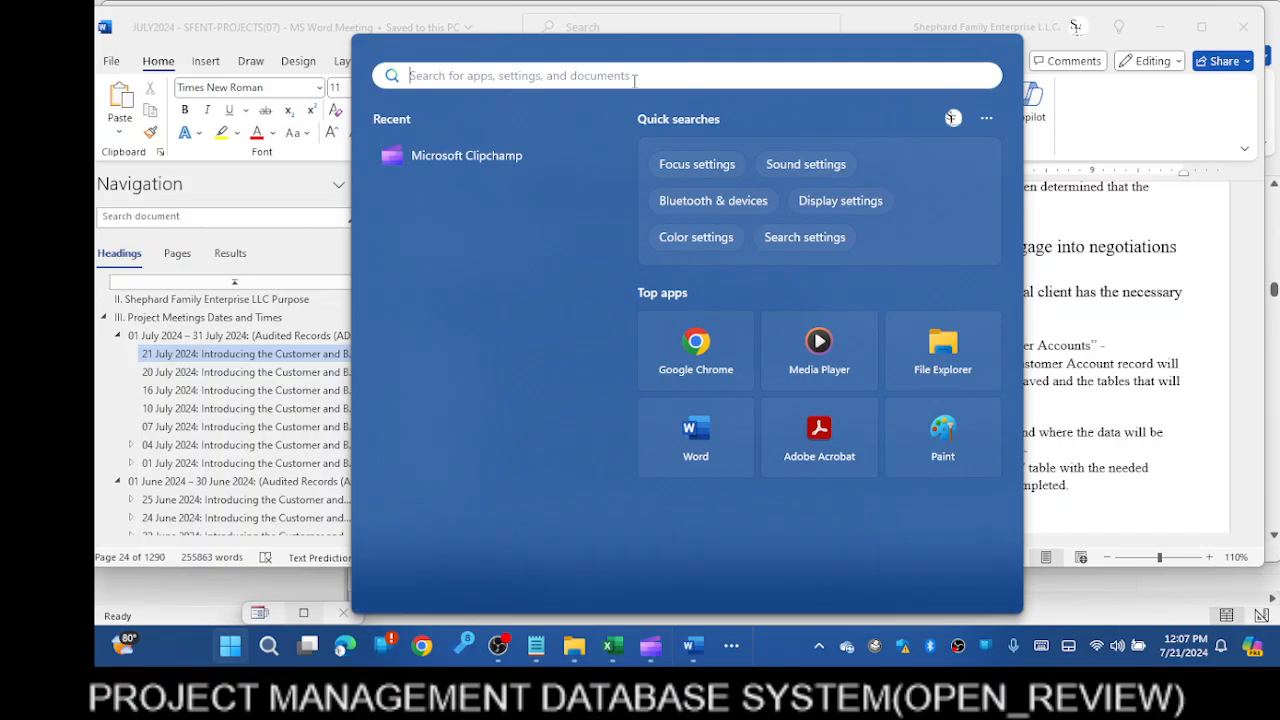
{"action": "type", "text": "acc"}
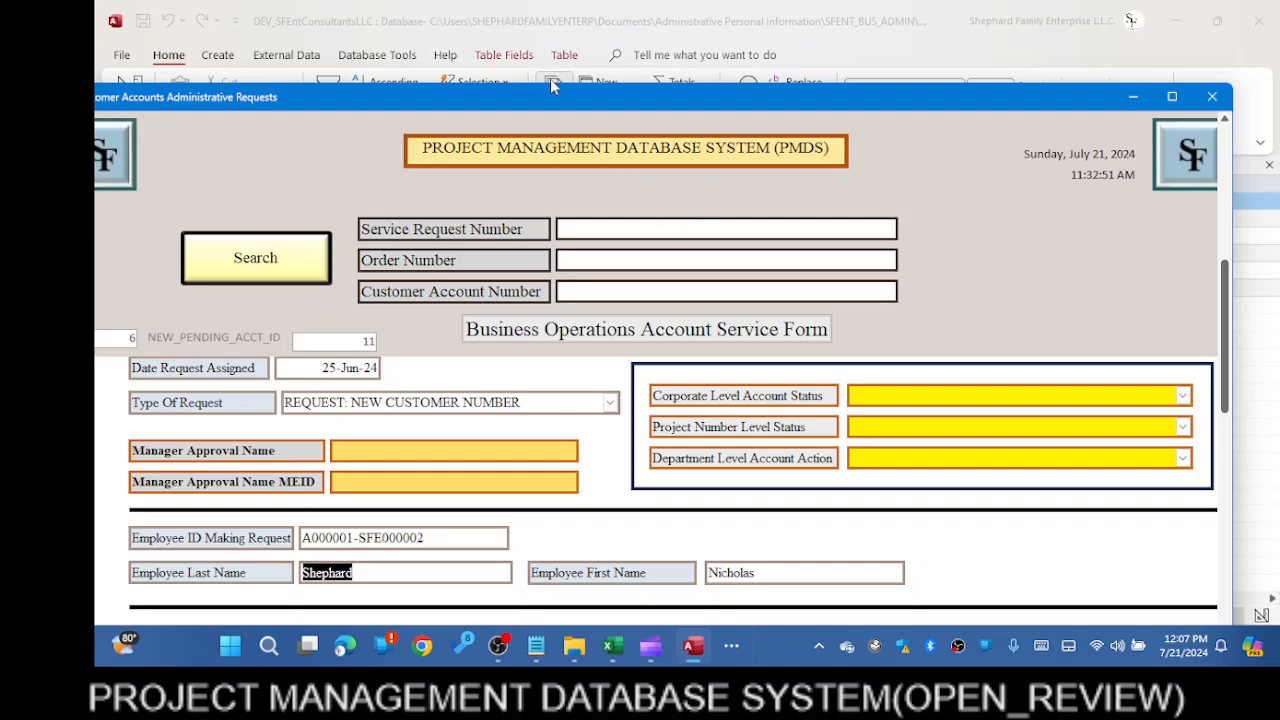
Review the Customer Accounts Administrative Requests form down to its action buttons and minimize its window
{"action": "left_click_drag", "start_coordinate": [560, 103], "coordinate": [617, 69]}
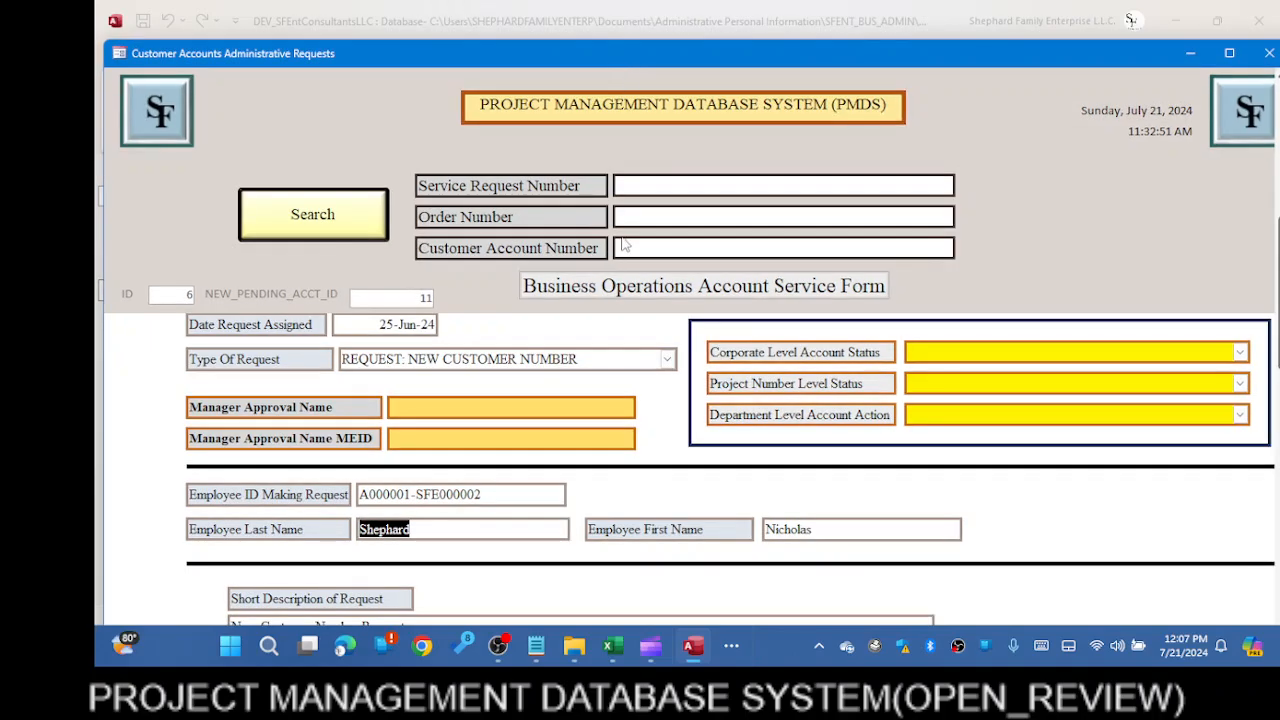
{"action": "scroll", "coordinate": [562, 320], "scroll_direction": "down", "scroll_amount": 10}
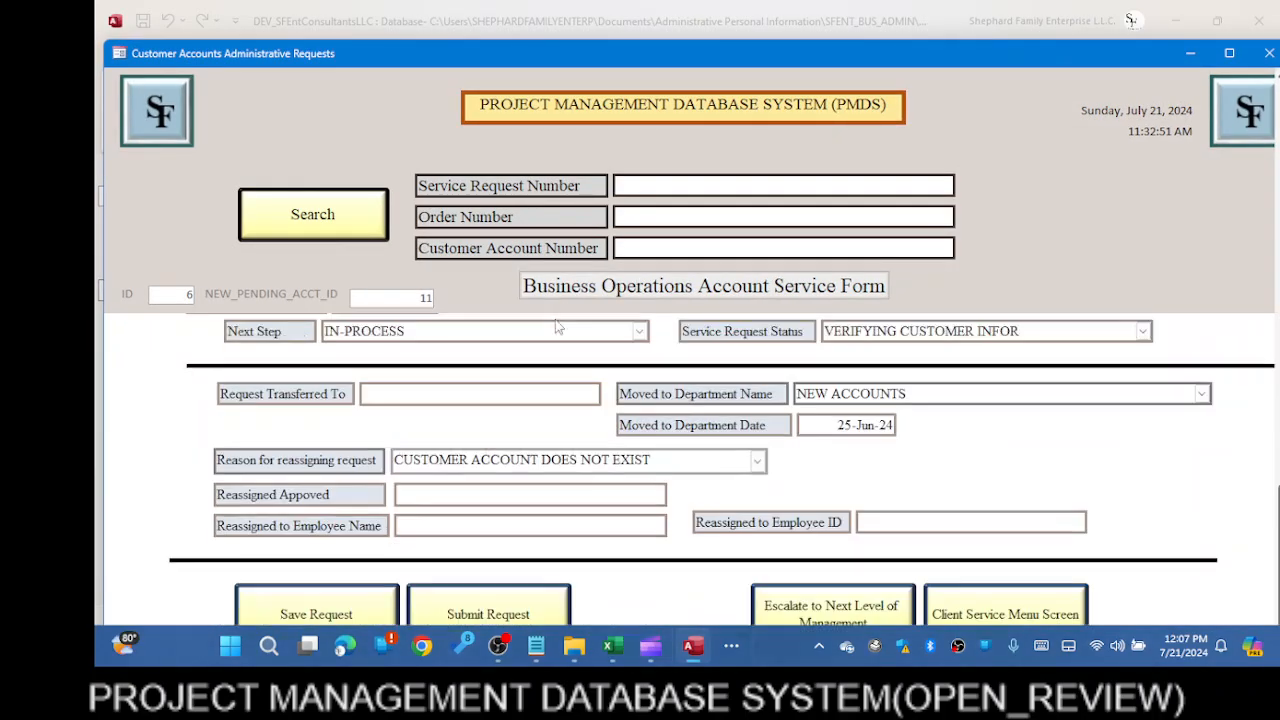
{"action": "scroll", "coordinate": [558, 327], "scroll_direction": "down", "scroll_amount": 1}
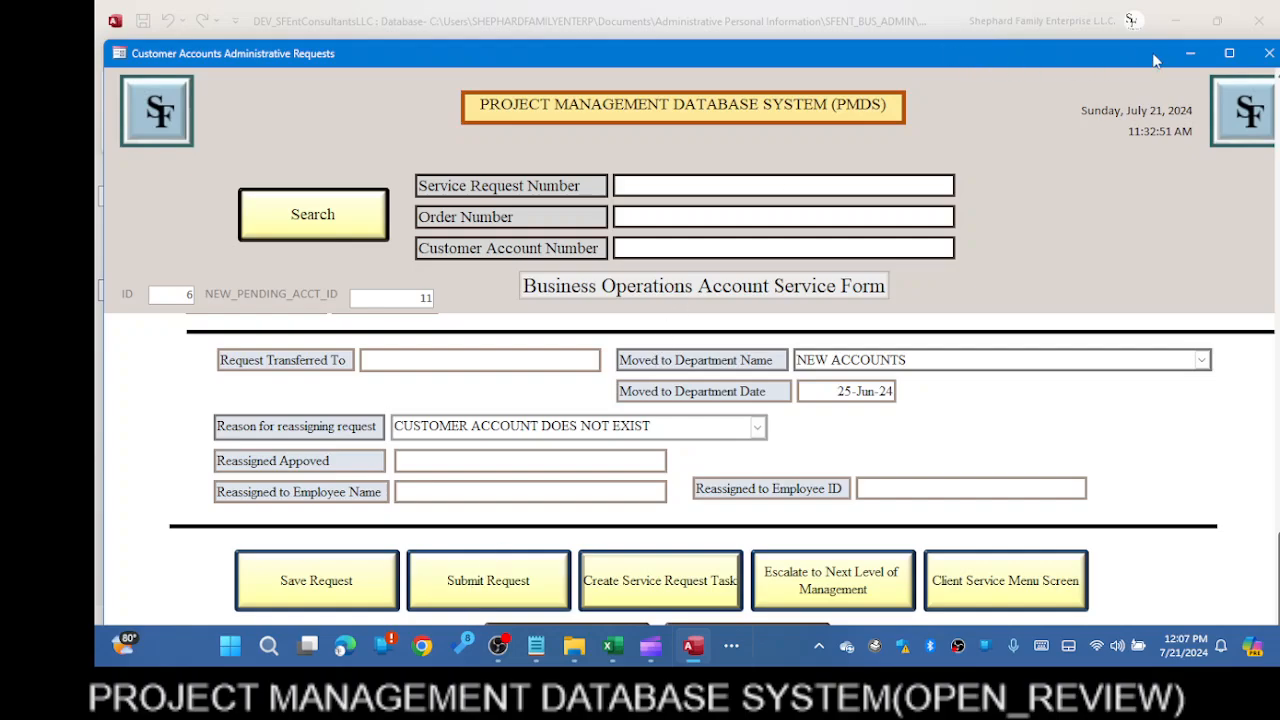
{"action": "left_click", "coordinate": [1190, 56]}
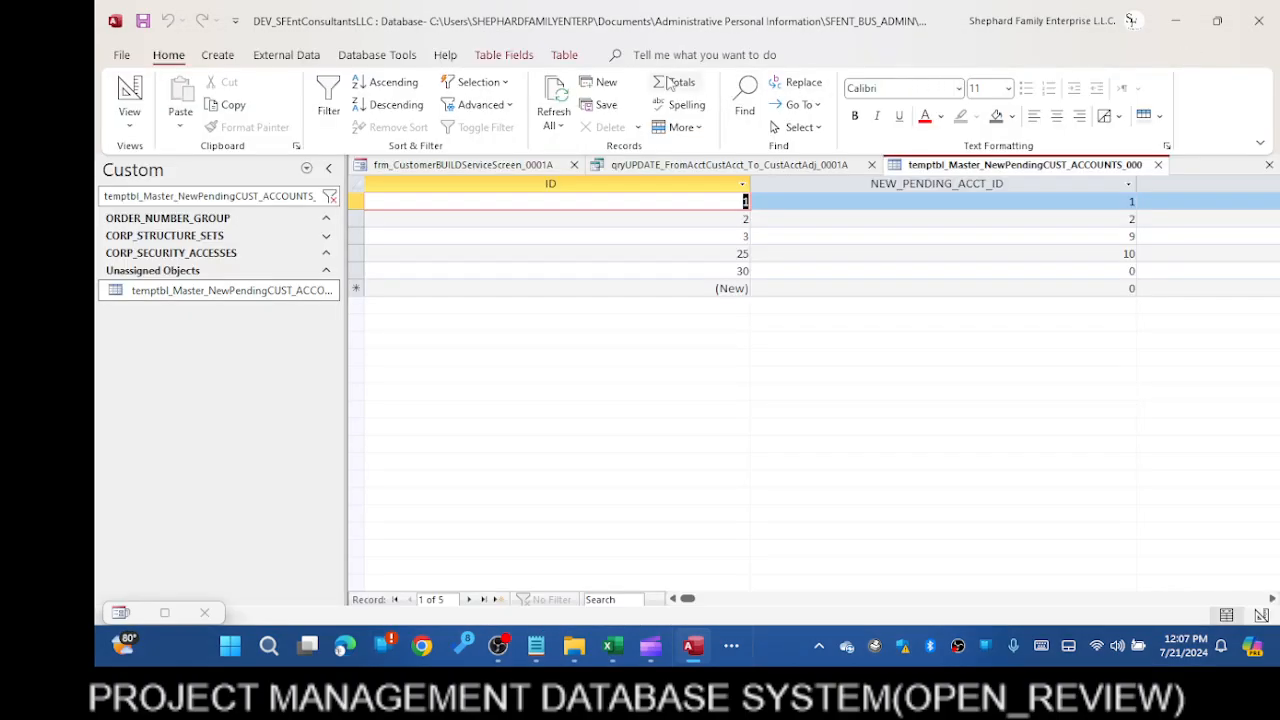
Show frm_CustomerBUILDServiceScreen_0001A in Form View and reposition its window so the Verify and Build Customer Accounts section can be read
{"action": "left_click", "coordinate": [483, 168]}
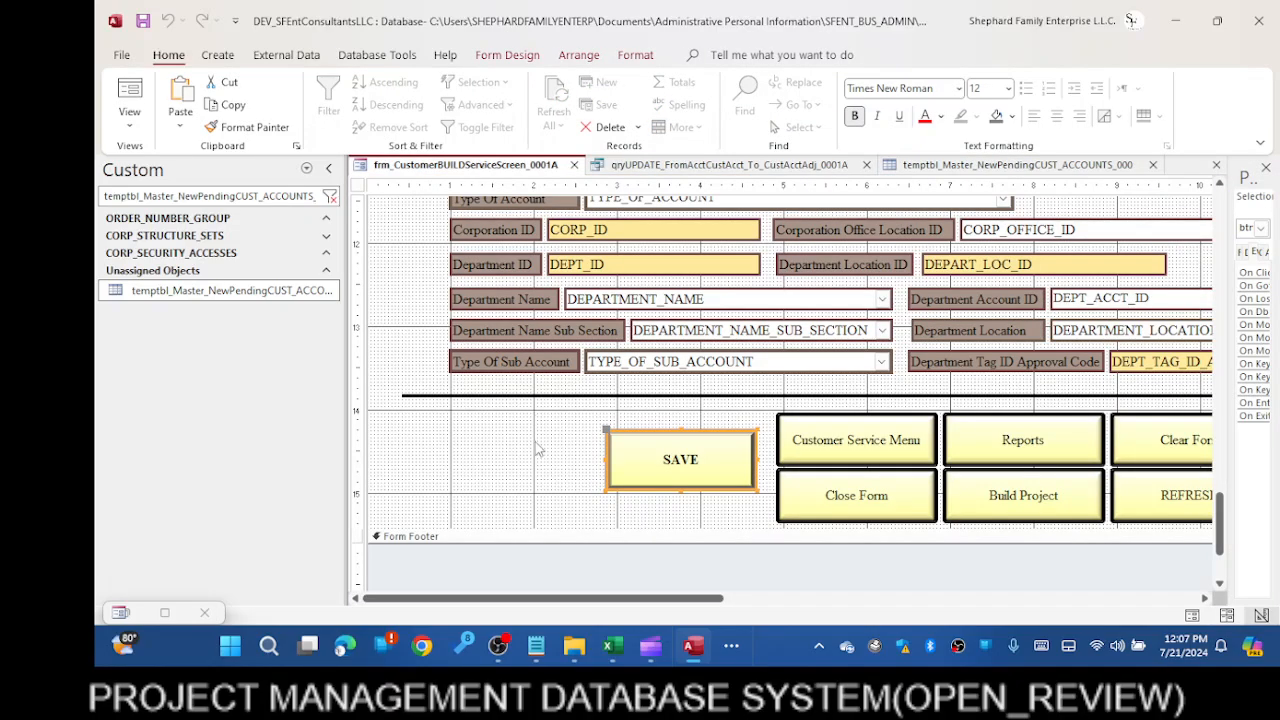
{"action": "right_click", "coordinate": [443, 166]}
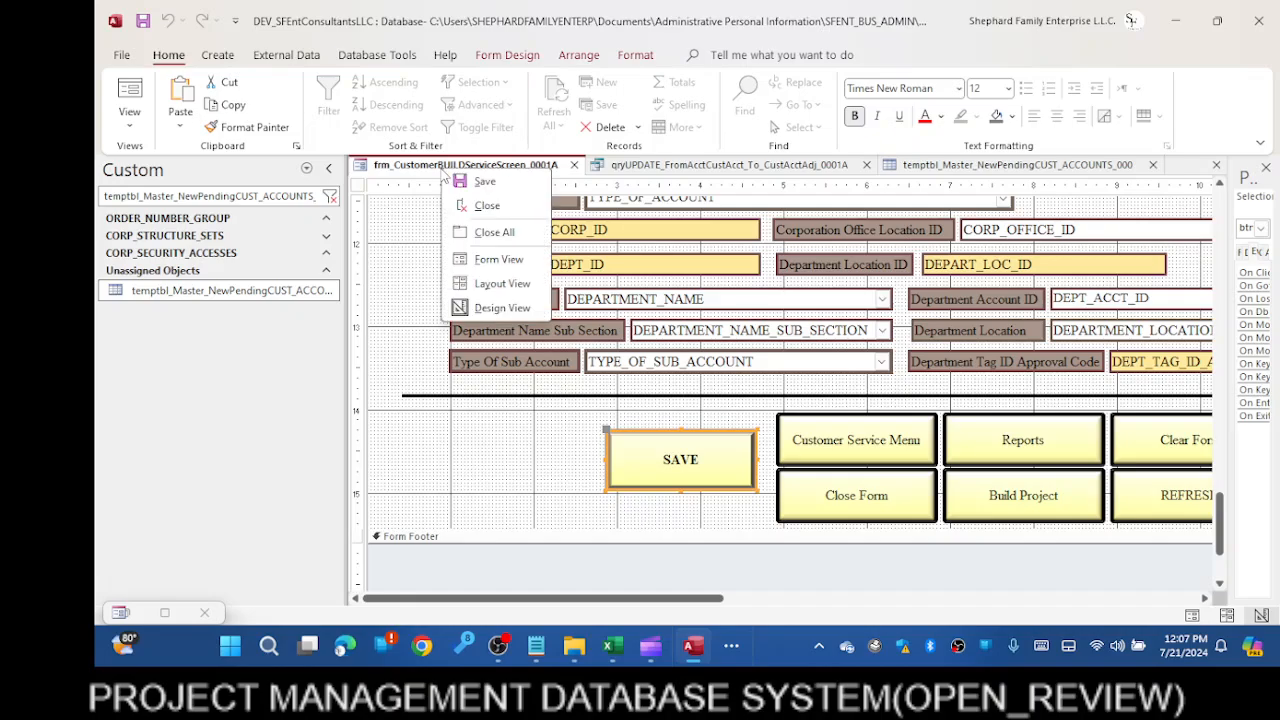
{"action": "left_click", "coordinate": [491, 264]}
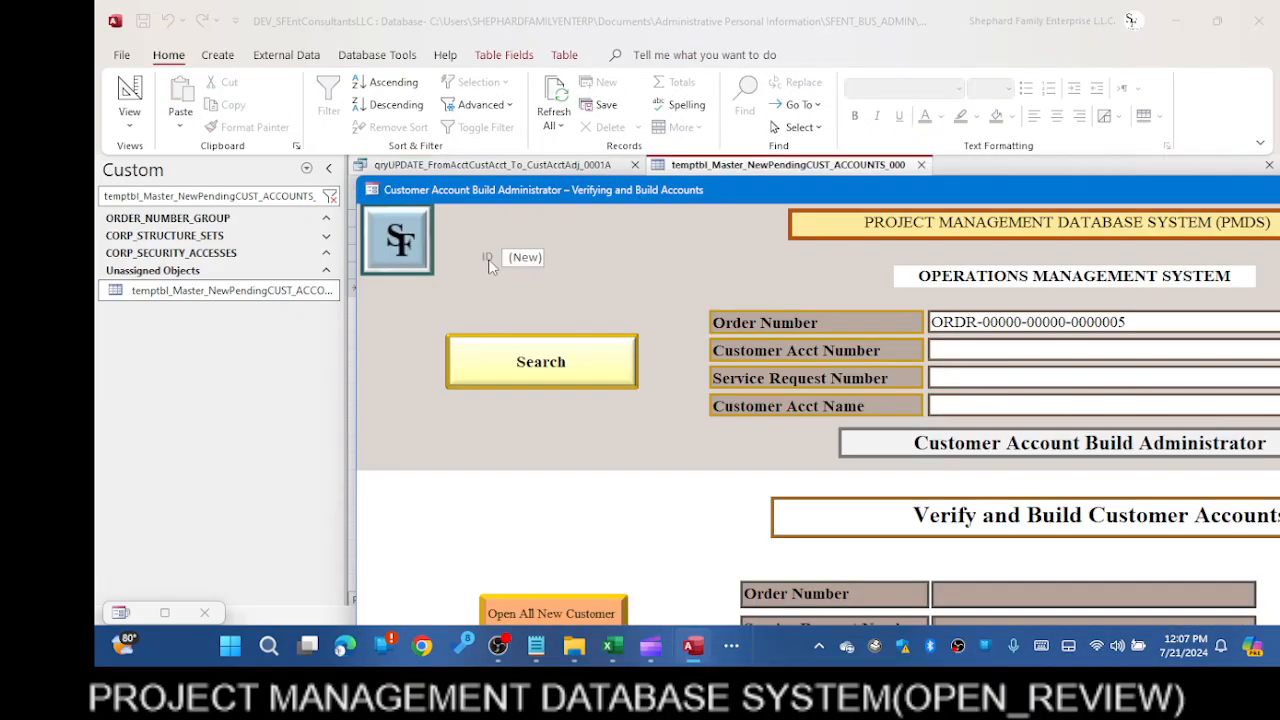
{"action": "left_click_drag", "start_coordinate": [996, 193], "coordinate": [786, 50]}
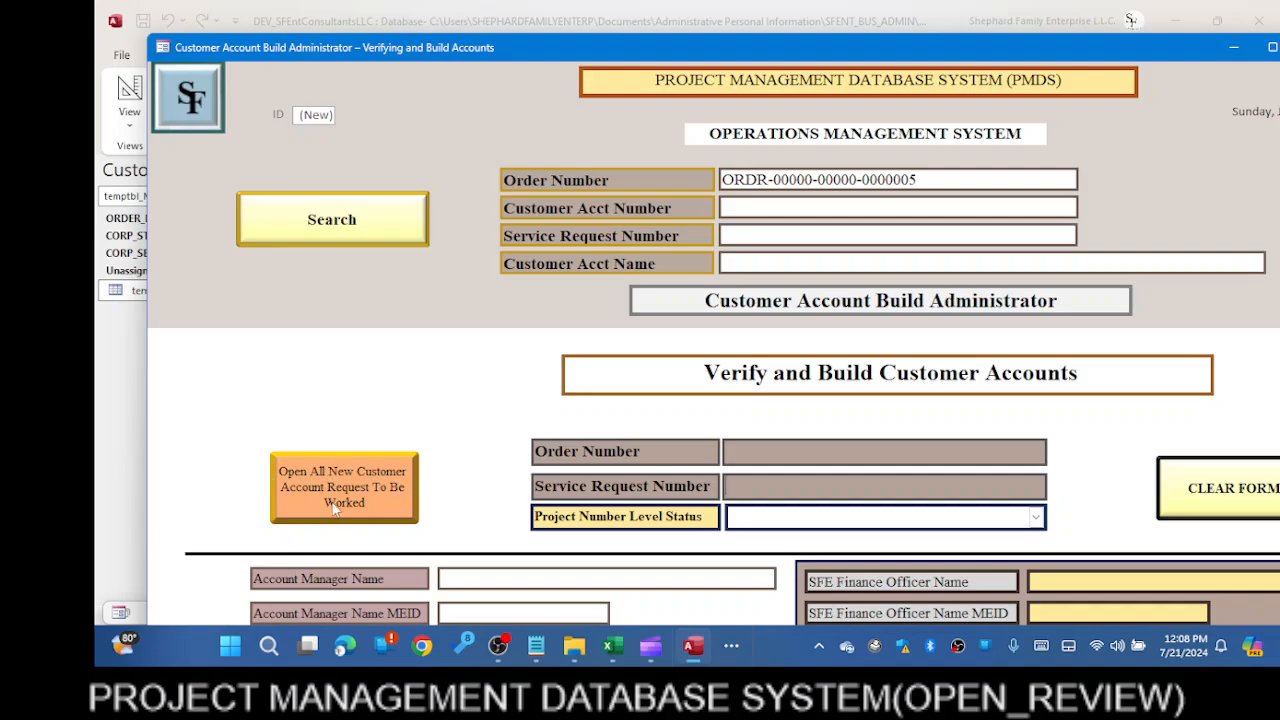
Return the form to Design View and open the On Click embedded macro of the "Open All New Customer Account Request To Be Worked" button
{"action": "right_click", "coordinate": [818, 57]}
{"action": "left_click", "coordinate": [866, 164]}
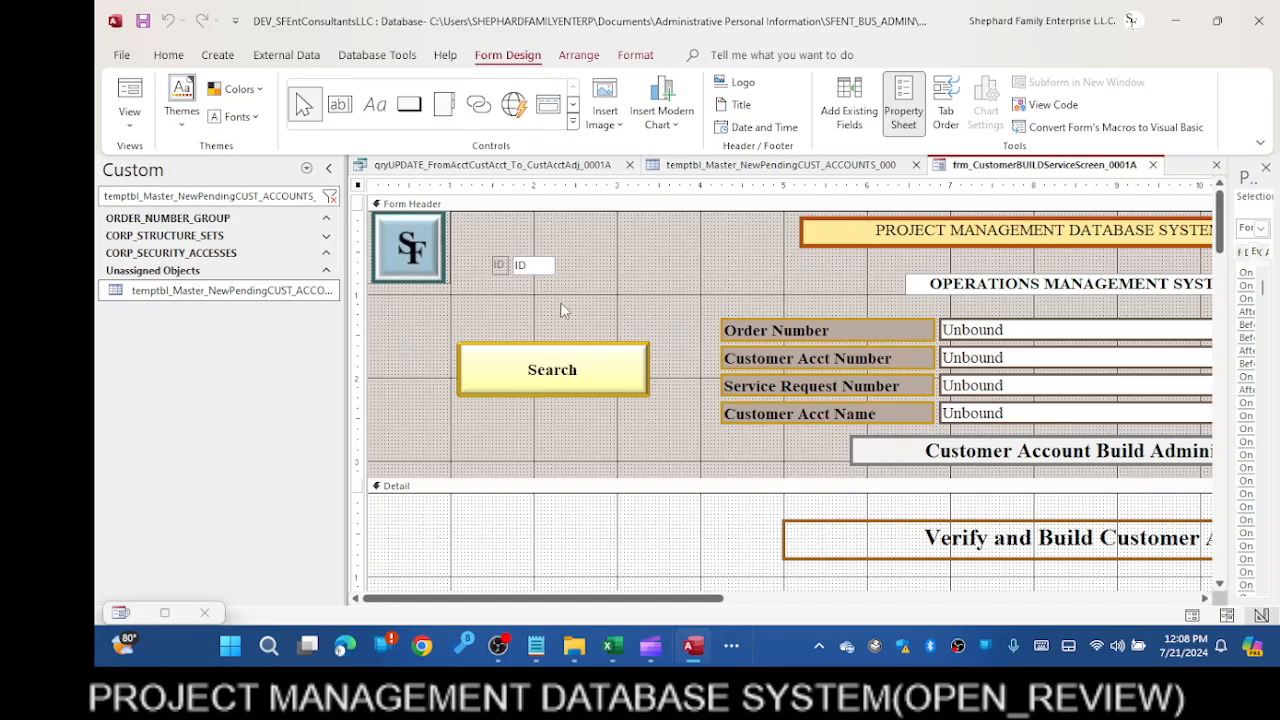
{"action": "scroll", "coordinate": [562, 310], "scroll_direction": "down", "scroll_amount": 3}
{"action": "left_click", "coordinate": [565, 488]}
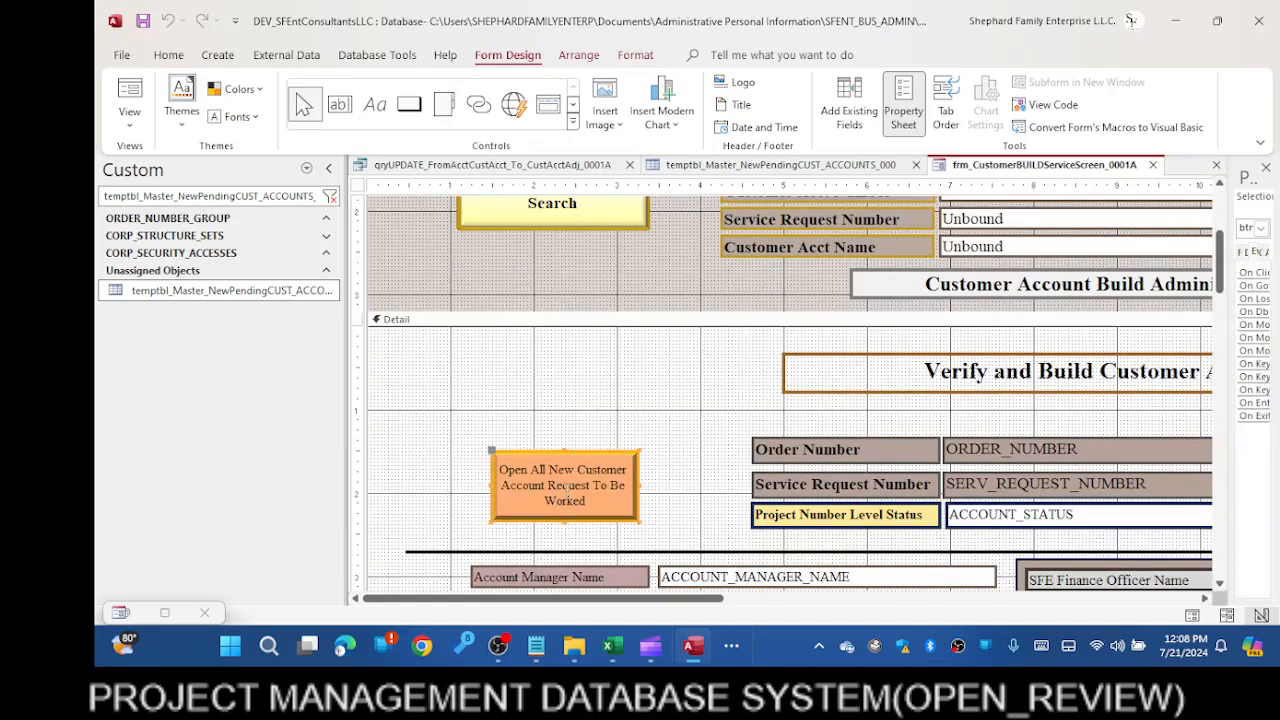
{"action": "left_click_drag", "start_coordinate": [1233, 318], "coordinate": [875, 335]}
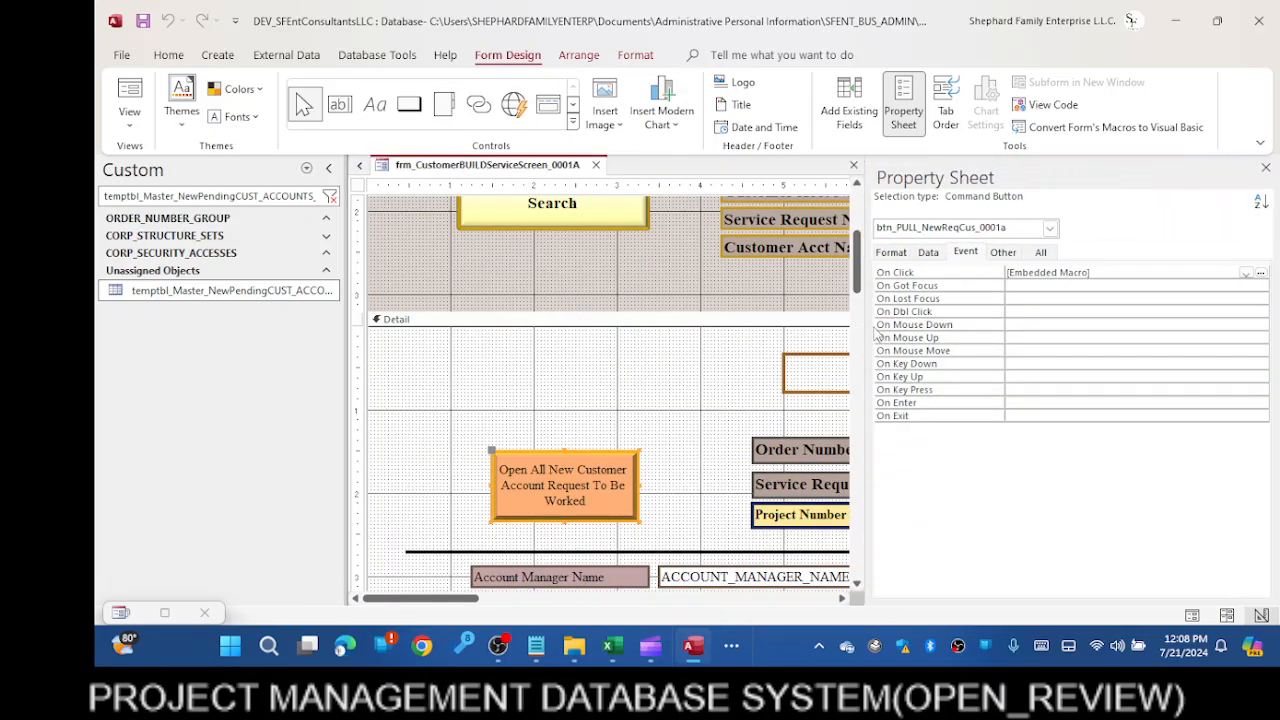
{"action": "left_click", "coordinate": [1260, 272]}
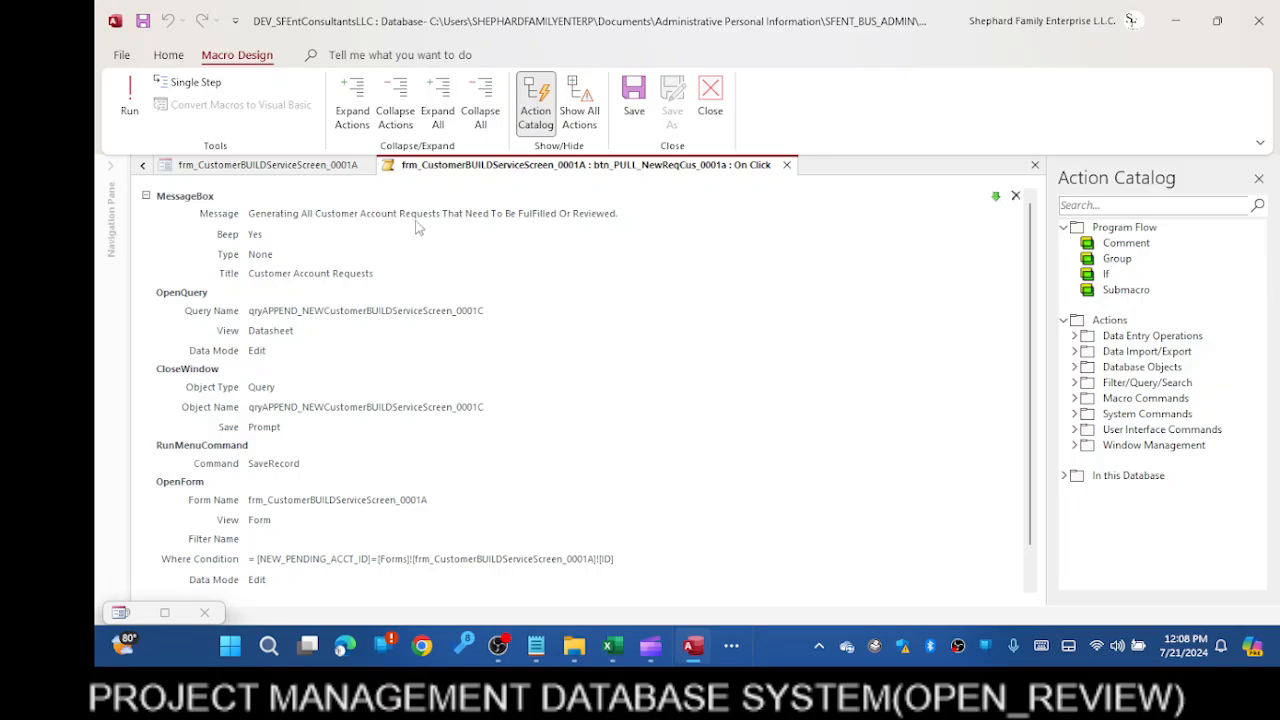
Examine the macro's OpenQuery action and its query name as well as the actions below it, and close the macro
{"action": "left_click", "coordinate": [330, 322]}
{"action": "double_click", "coordinate": [502, 312]}
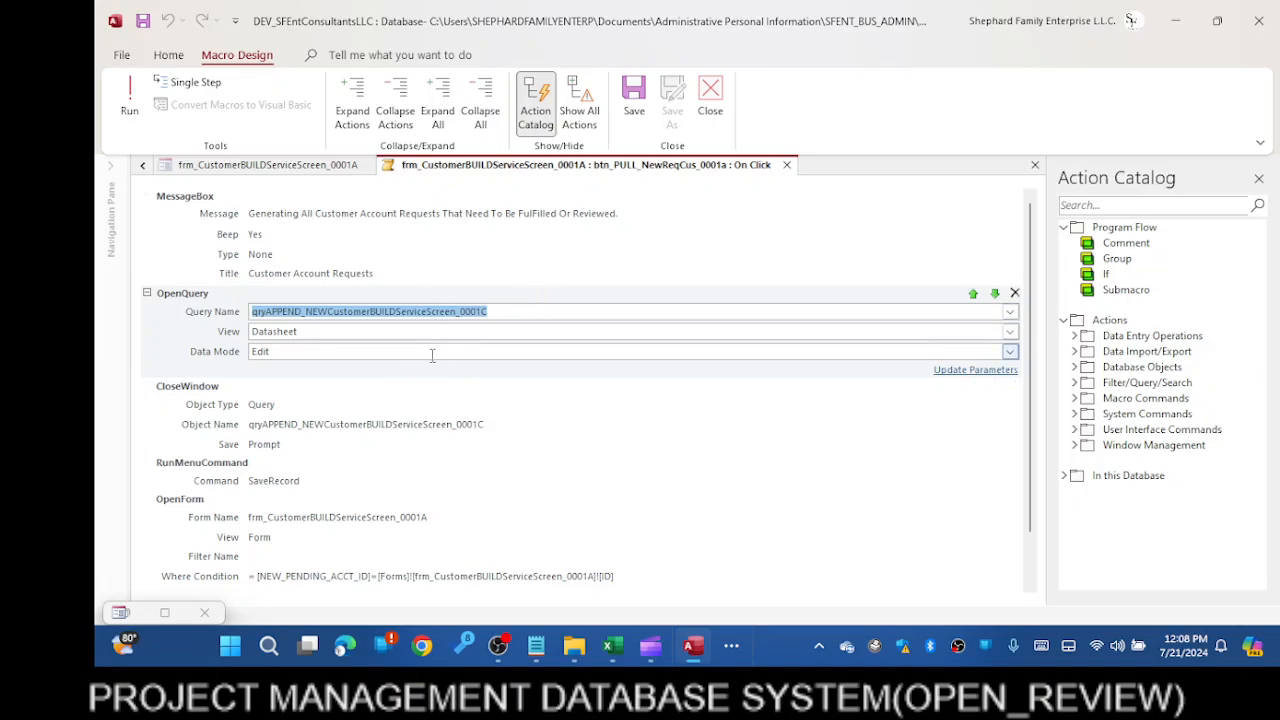
{"action": "scroll", "coordinate": [420, 400], "scroll_direction": "down", "scroll_amount": 2}
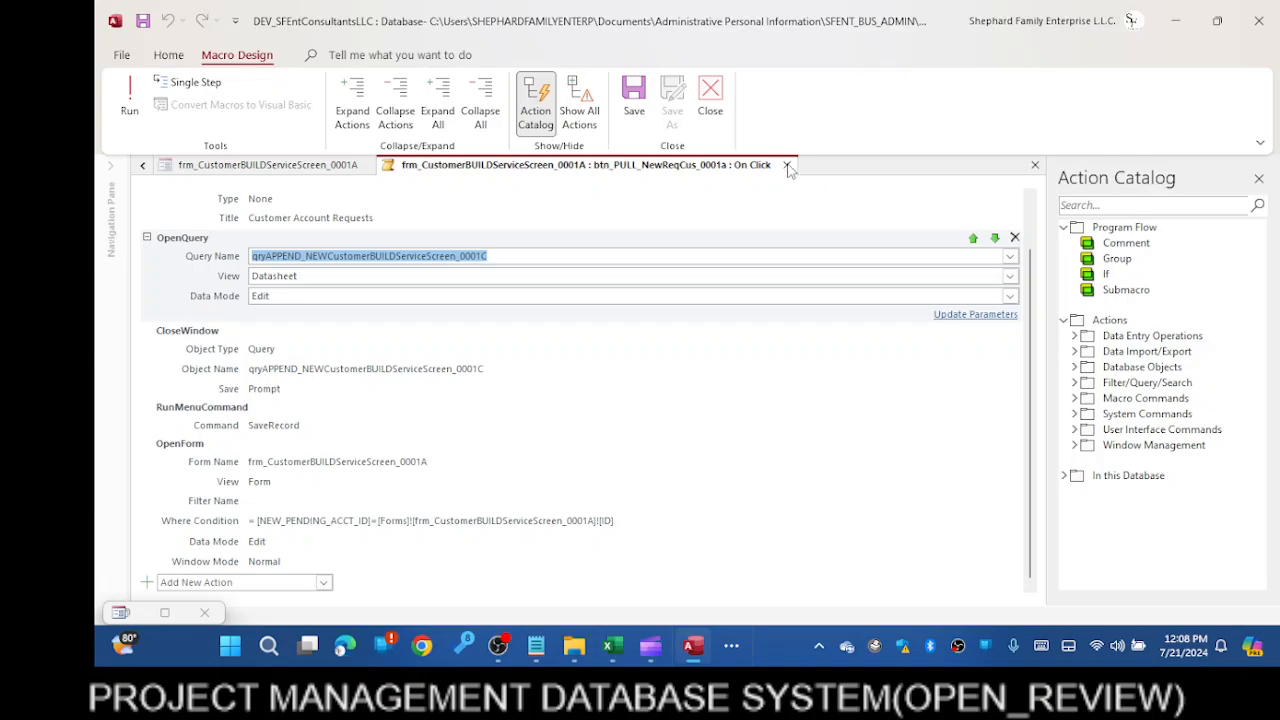
{"action": "left_click", "coordinate": [710, 100]}
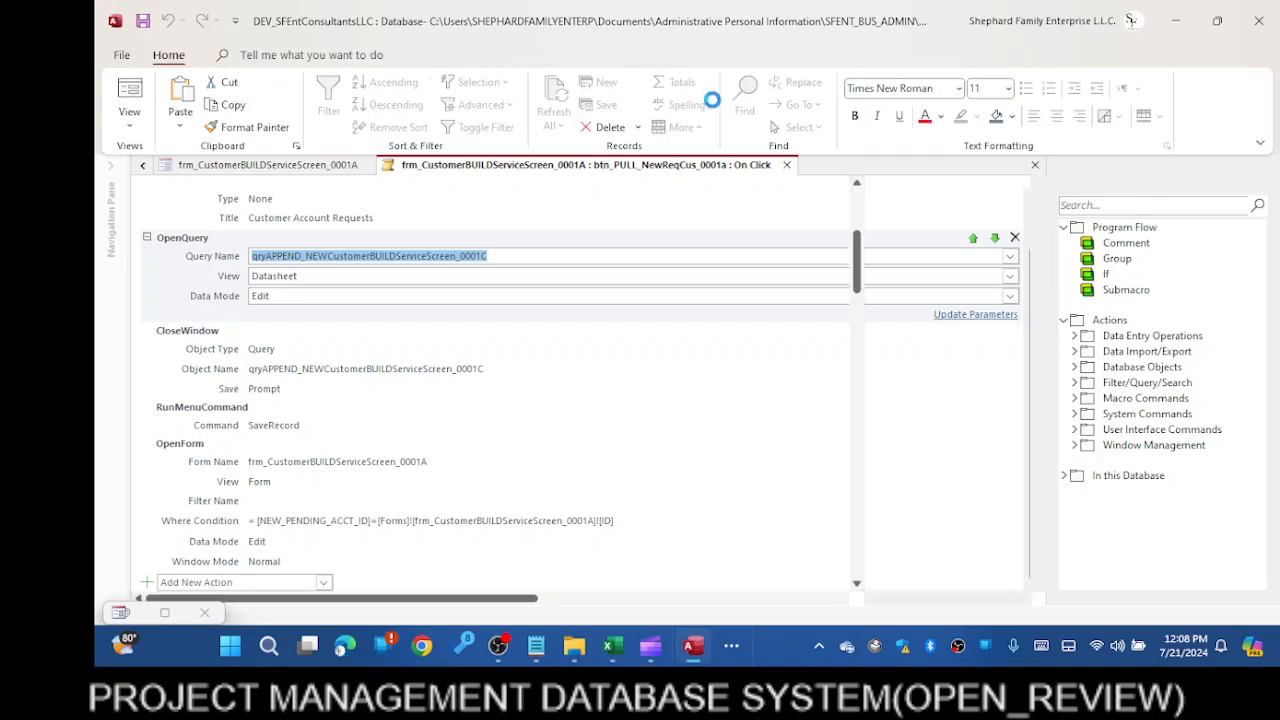
Switch to the JULY2024 - SFENT-PROJECTS(07) meeting document in Word and go to the sub-items of the 21 July 2024 entry
{"action": "left_click", "coordinate": [733, 645]}
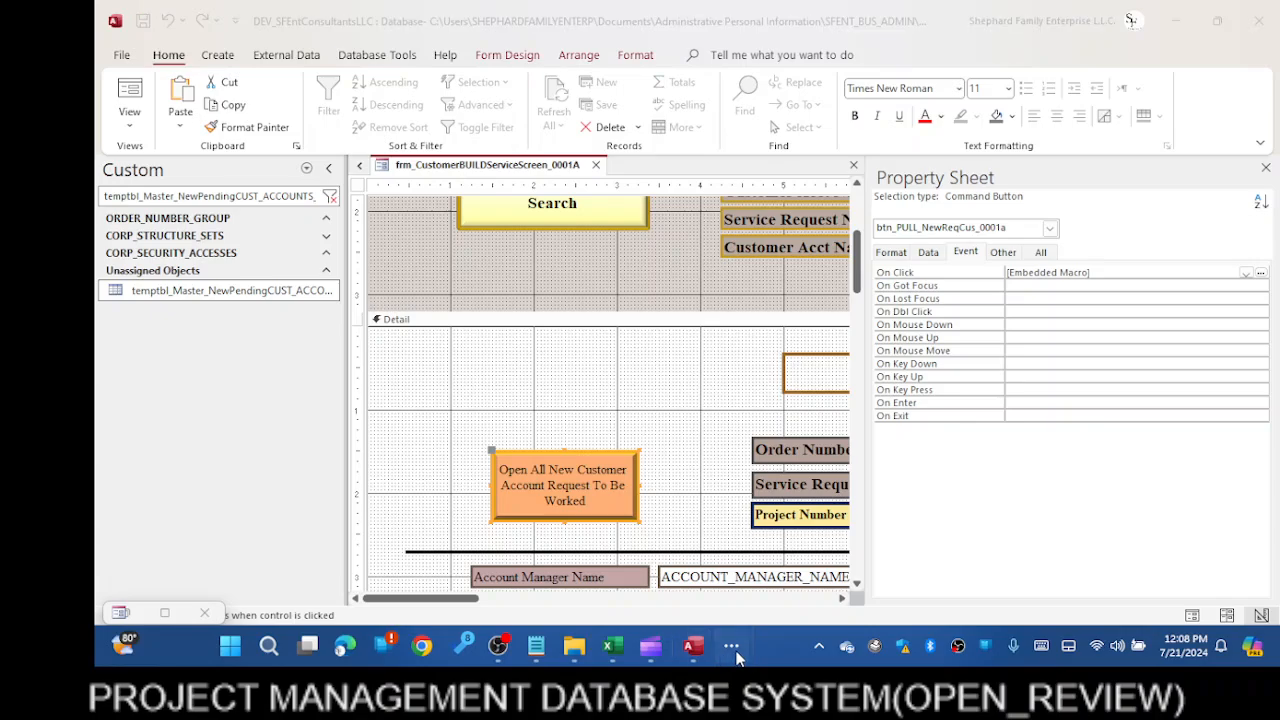
{"action": "mouse_move", "coordinate": [734, 594]}
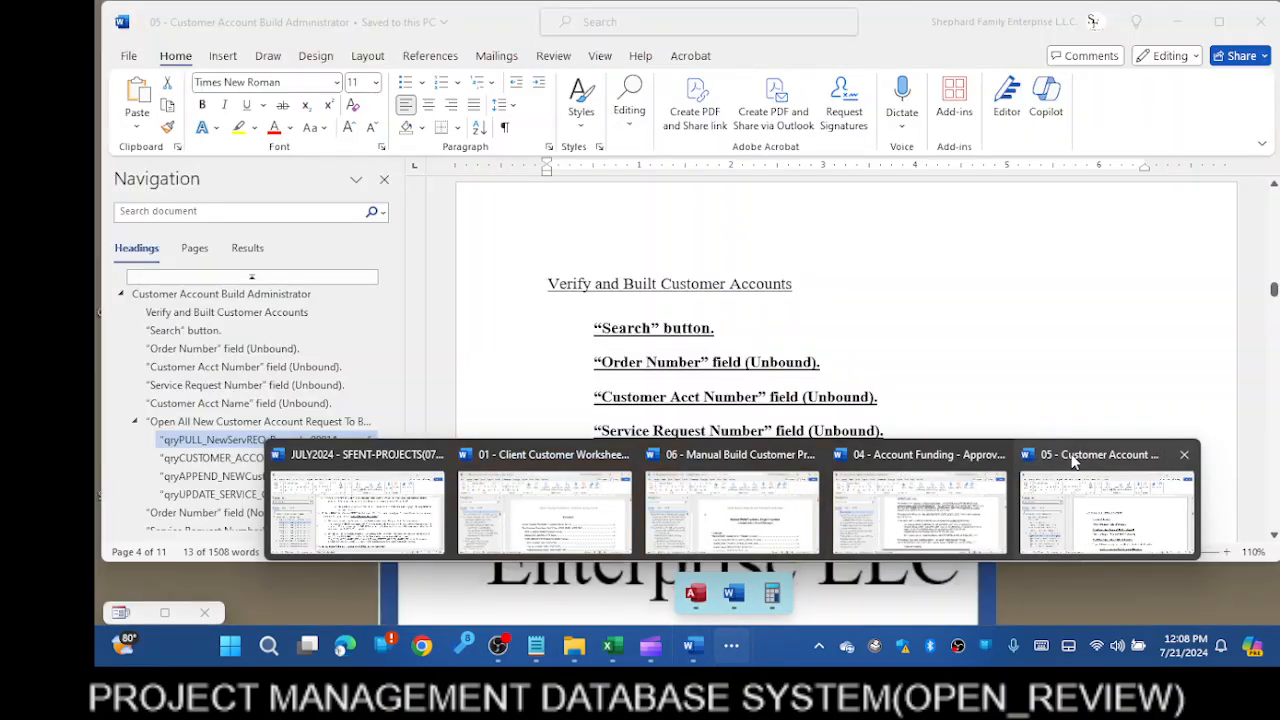
{"action": "left_click", "coordinate": [1075, 460]}
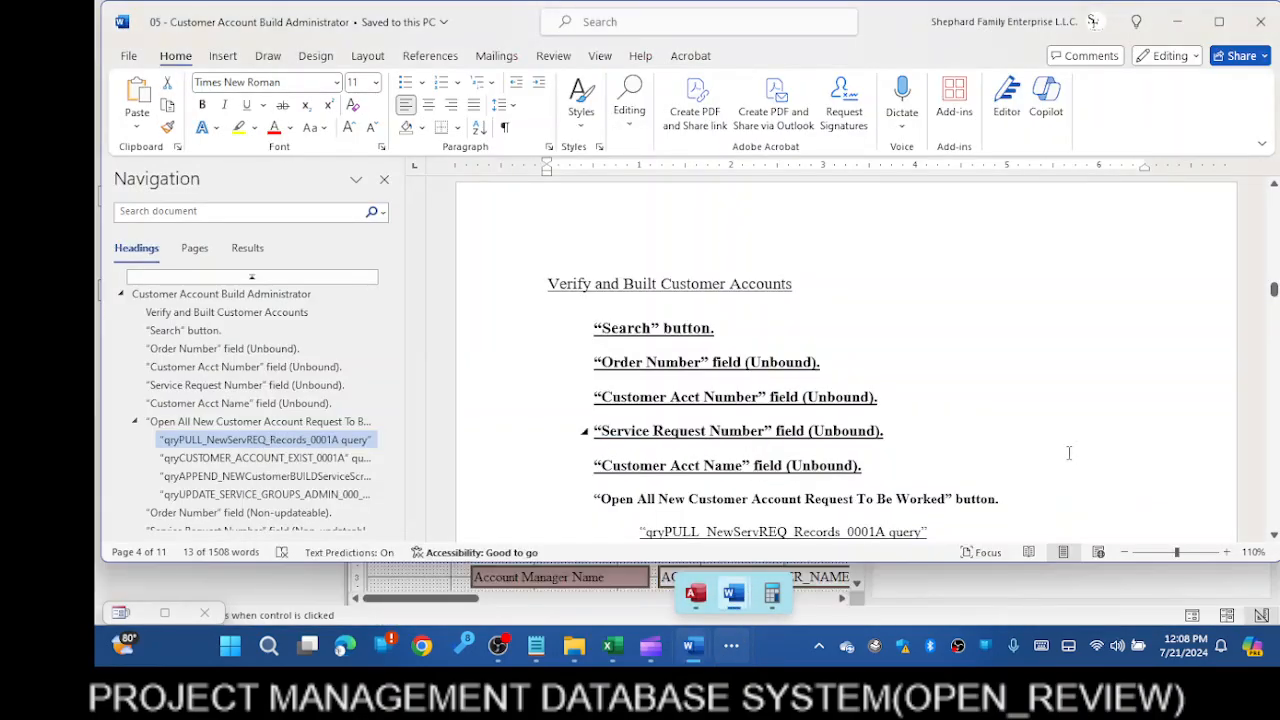
{"action": "mouse_move", "coordinate": [697, 646]}
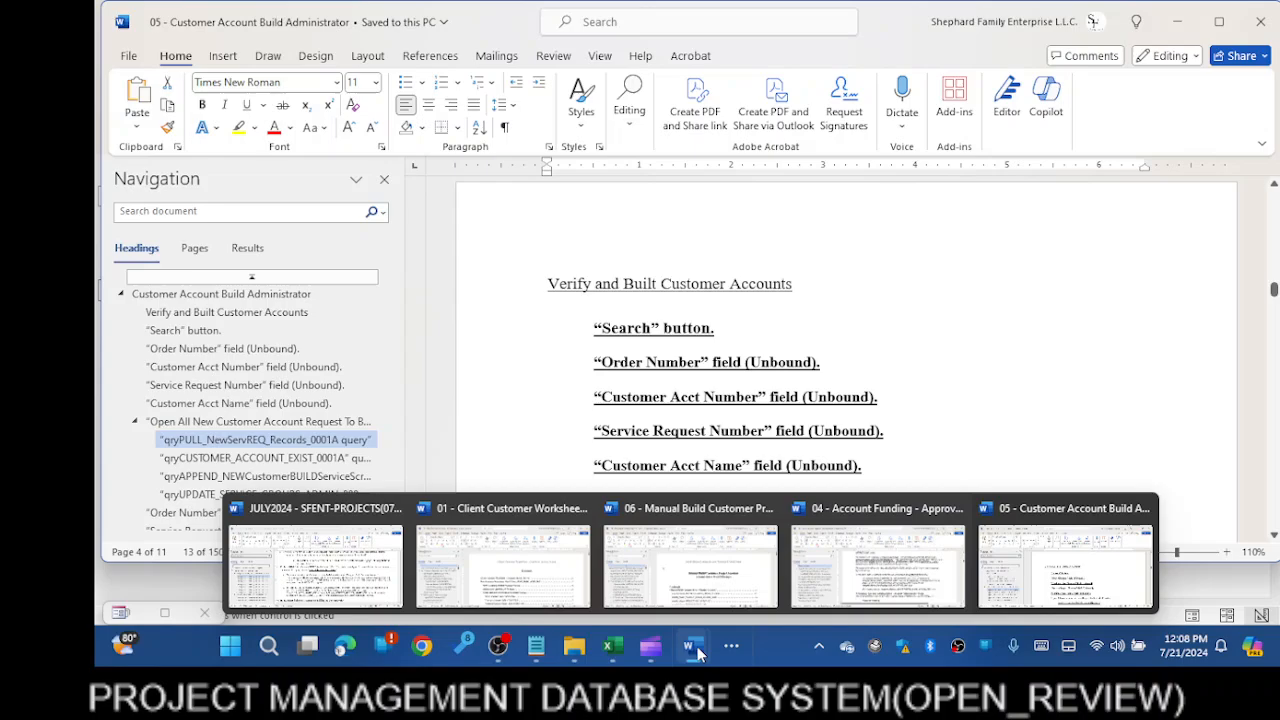
{"action": "left_click", "coordinate": [282, 495]}
{"action": "scroll", "coordinate": [568, 400], "scroll_direction": "down", "scroll_amount": 1}
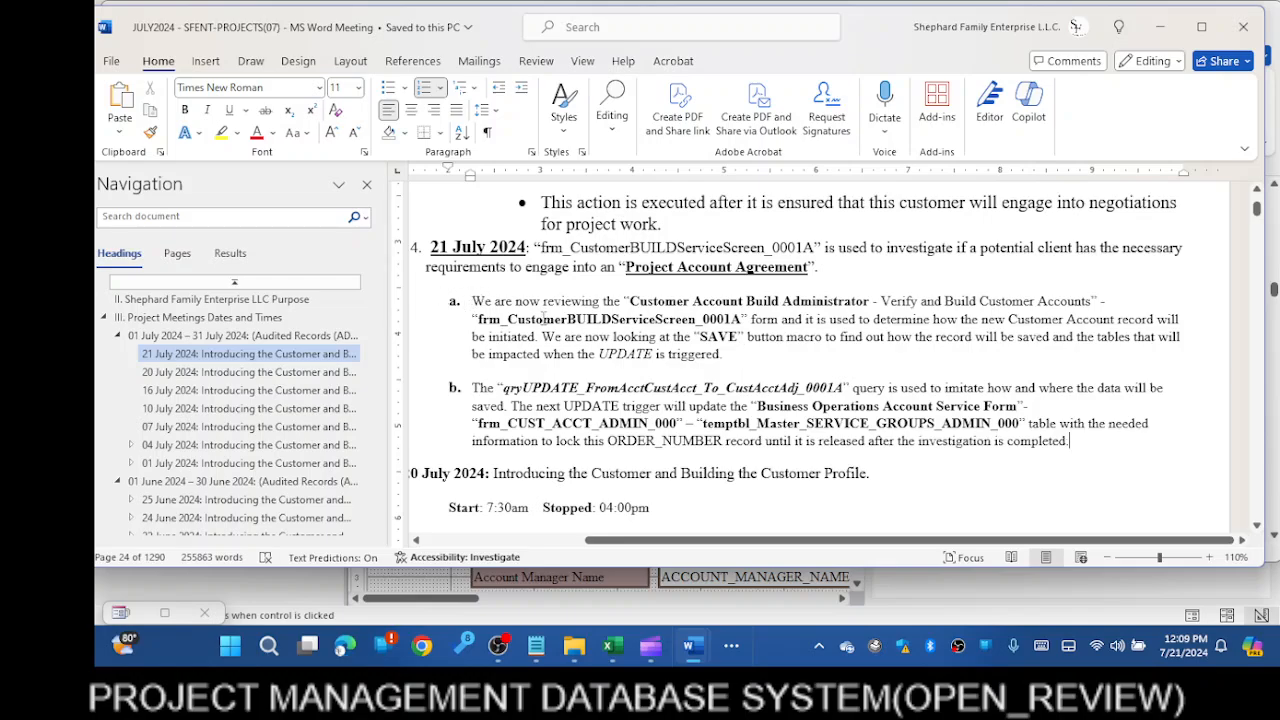
Insert an empty sub-item a above "We are now reviewing the..." in the 21 July 2024 entry
{"action": "left_click", "coordinate": [733, 356]}
{"action": "left_click", "coordinate": [476, 300]}
{"action": "key", "text": "Return"}
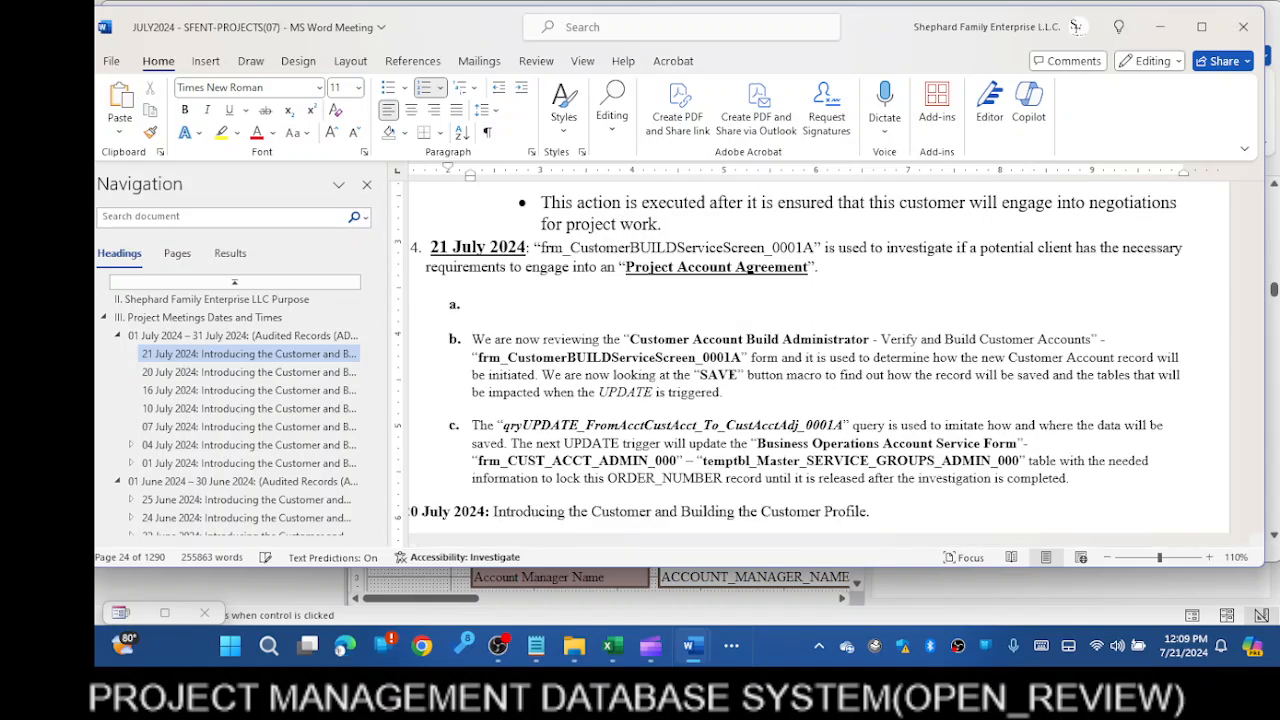
{"action": "left_click", "coordinate": [523, 298]}
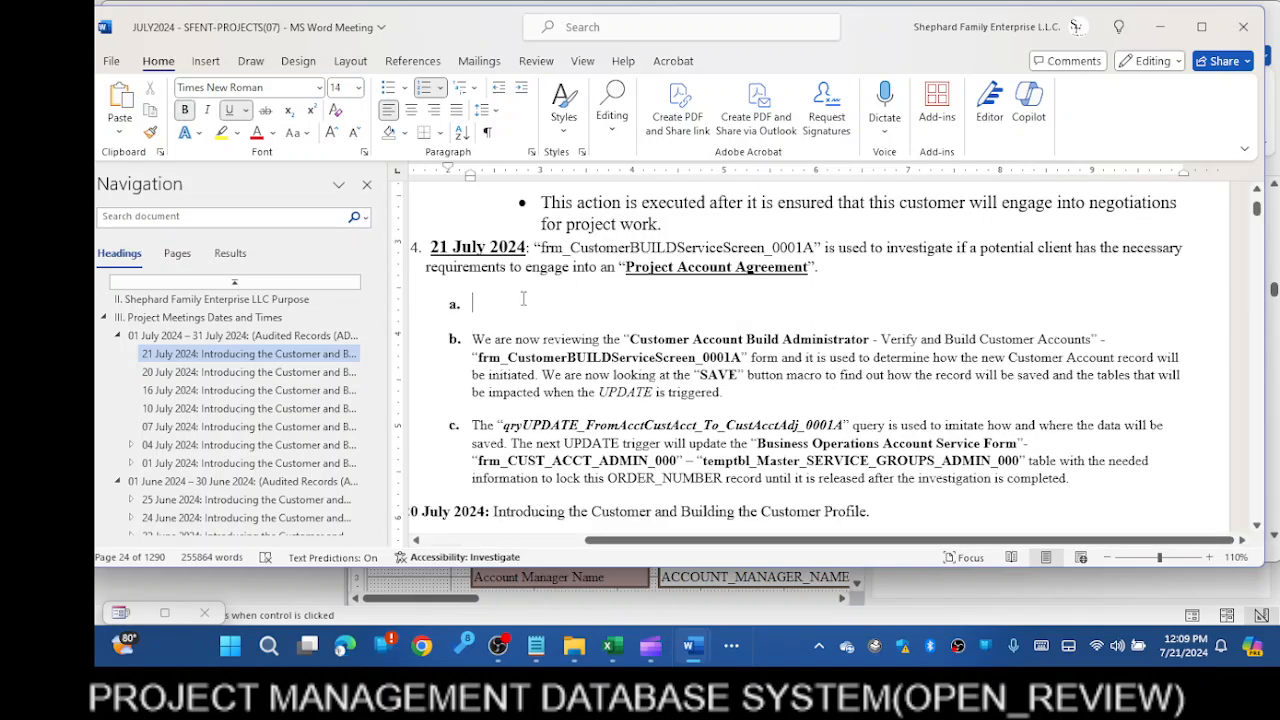
{"action": "type", "text": "The"}
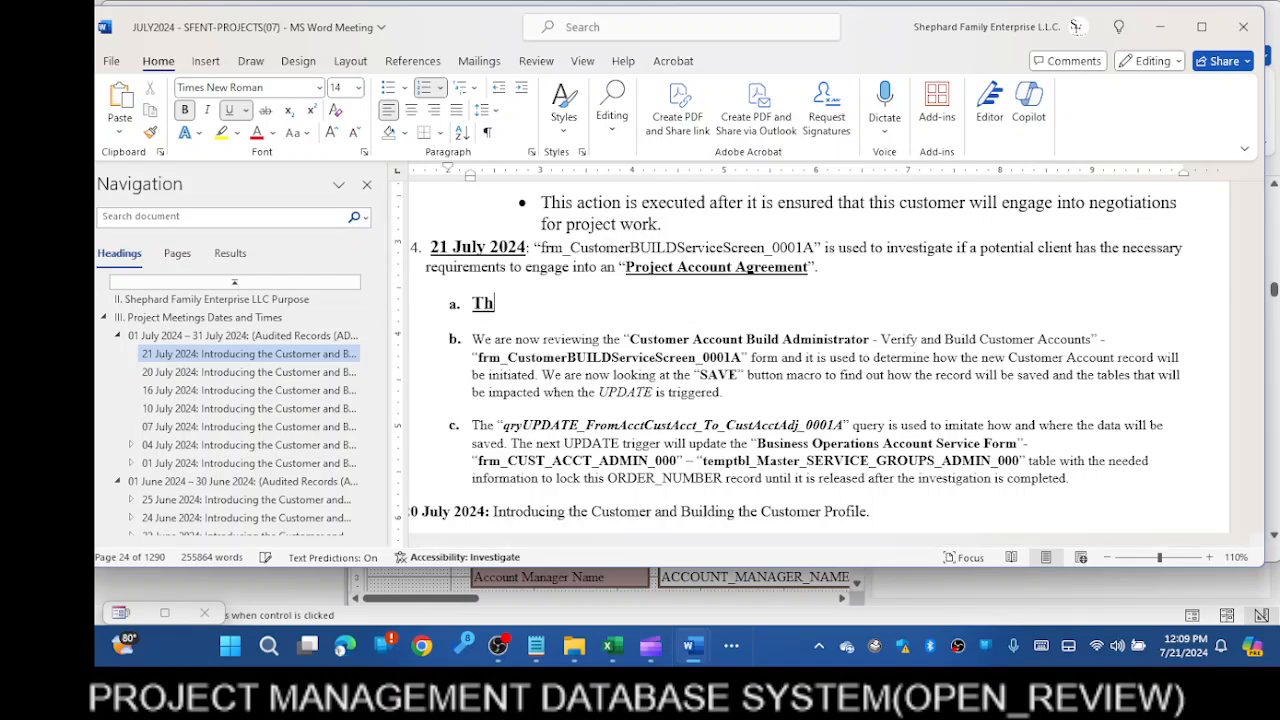
{"action": "key", "text": "BackSpace"}
{"action": "key", "text": "BackSpace"}
{"action": "key", "text": "BackSpace"}
{"action": "key", "text": "BackSpace"}
Turn off bold and underline for the empty sub-item a and set its font size to 12
{"action": "left_click", "coordinate": [184, 110]}
{"action": "left_click", "coordinate": [234, 112]}
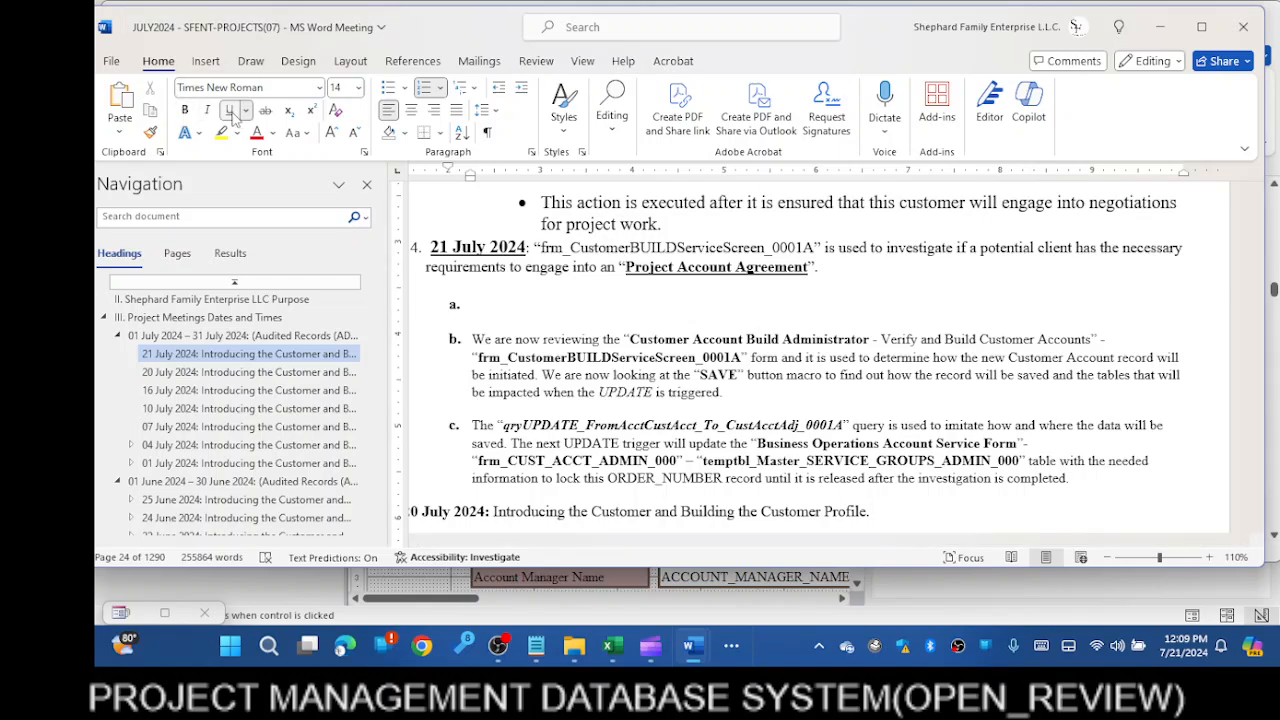
{"action": "left_click", "coordinate": [358, 87]}
{"action": "left_click", "coordinate": [343, 182]}
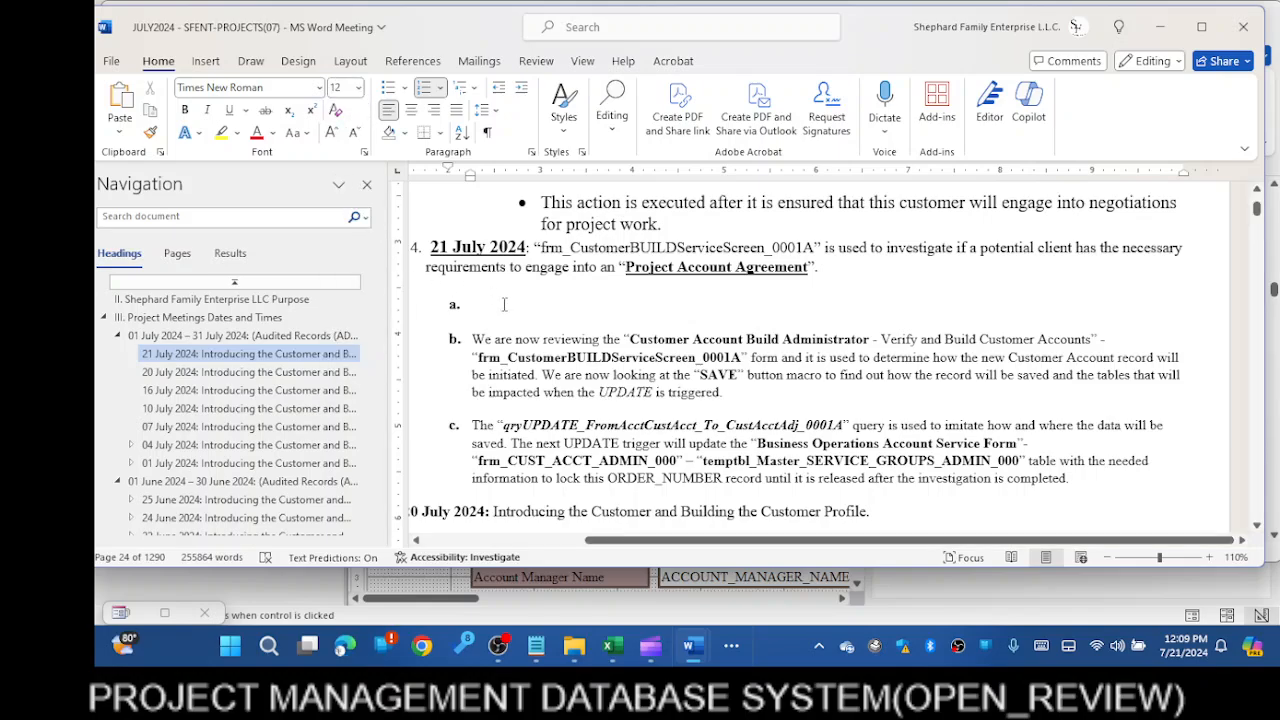
Begin sub-item a with "The step of this phase will be to determine whether or not there are any new"
{"action": "type", "text": "The "}
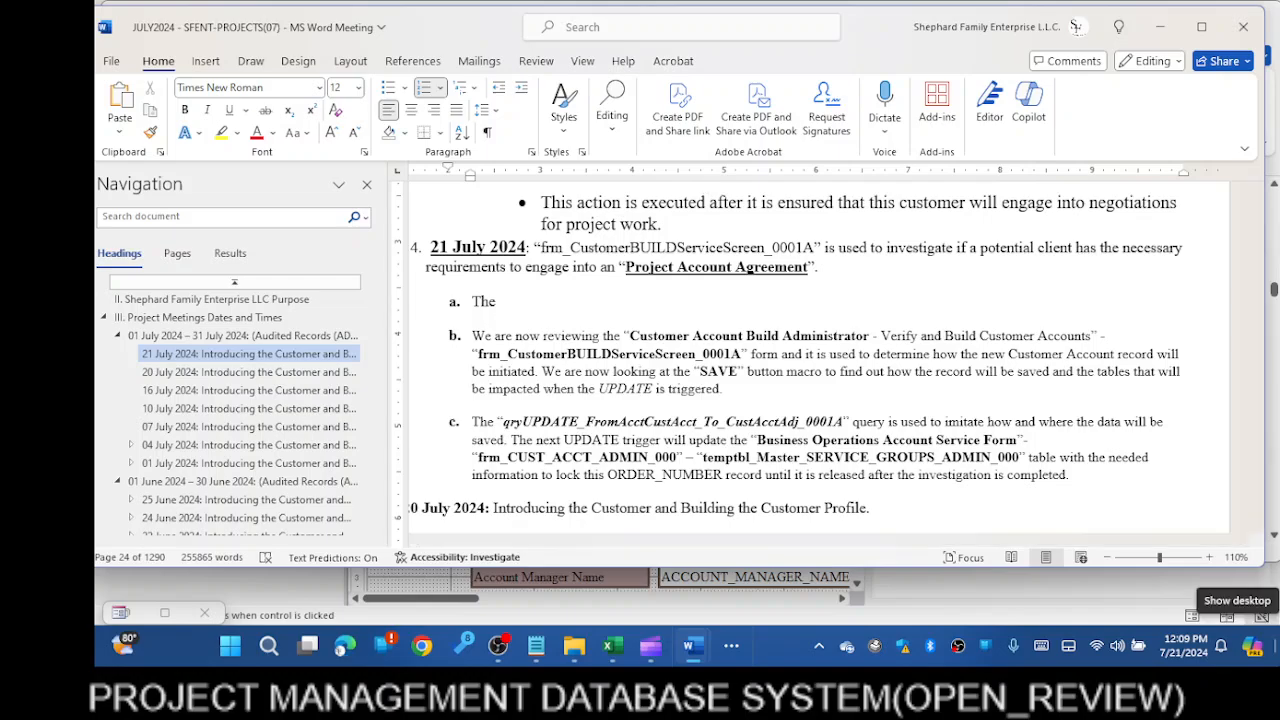
{"action": "type", "text": "step of this pha"}
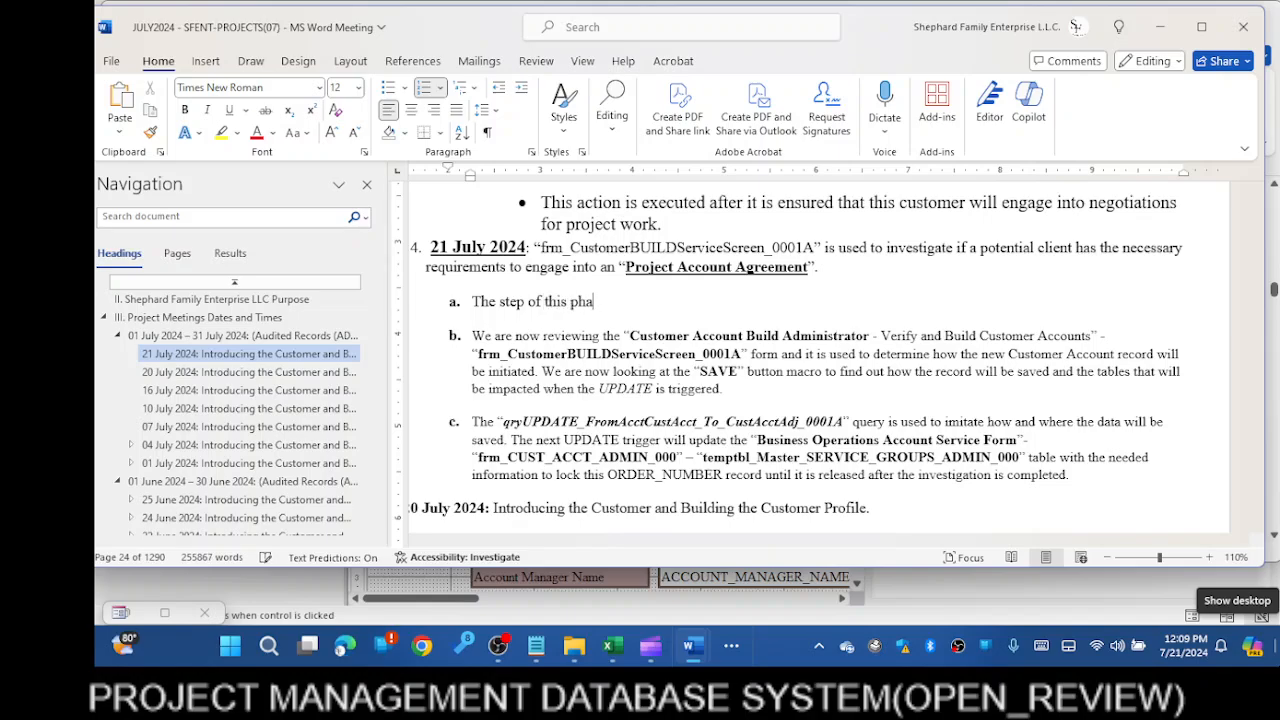
{"action": "type", "text": "se will be to dete"}
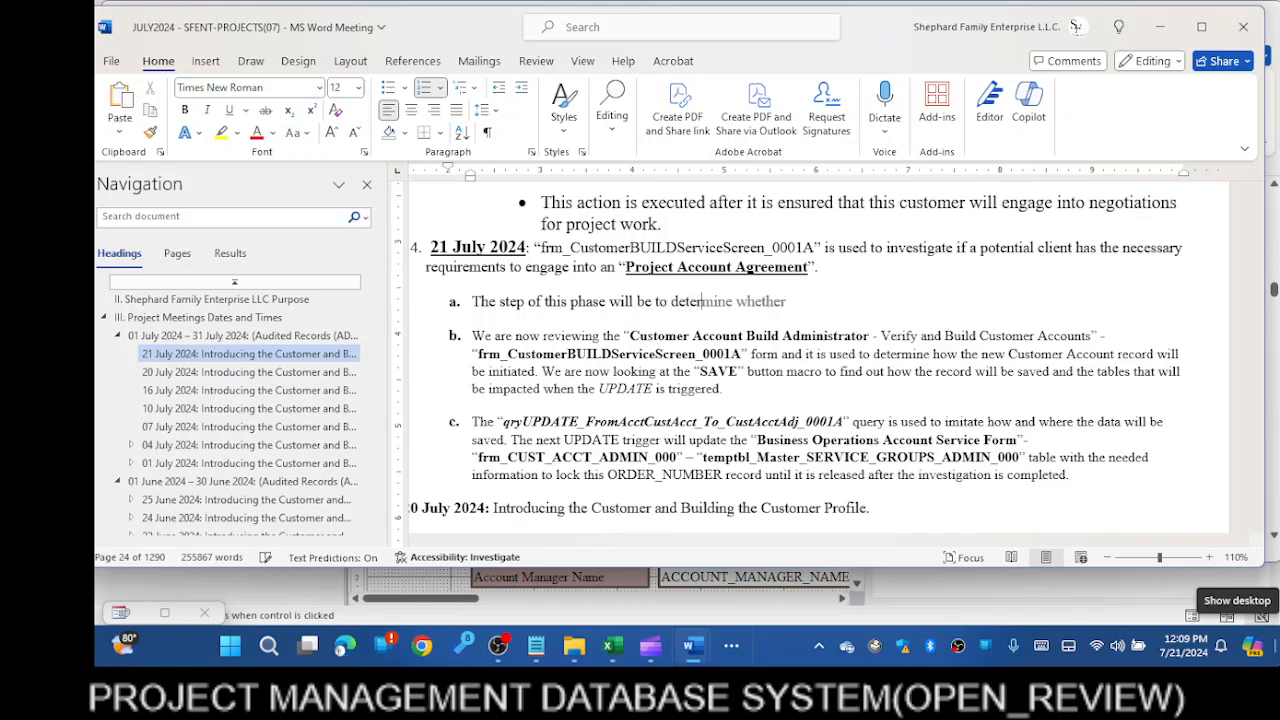
{"action": "type", "text": "r"}
{"action": "key", "text": "Tab"}
{"action": "type", "text": "or not the"}
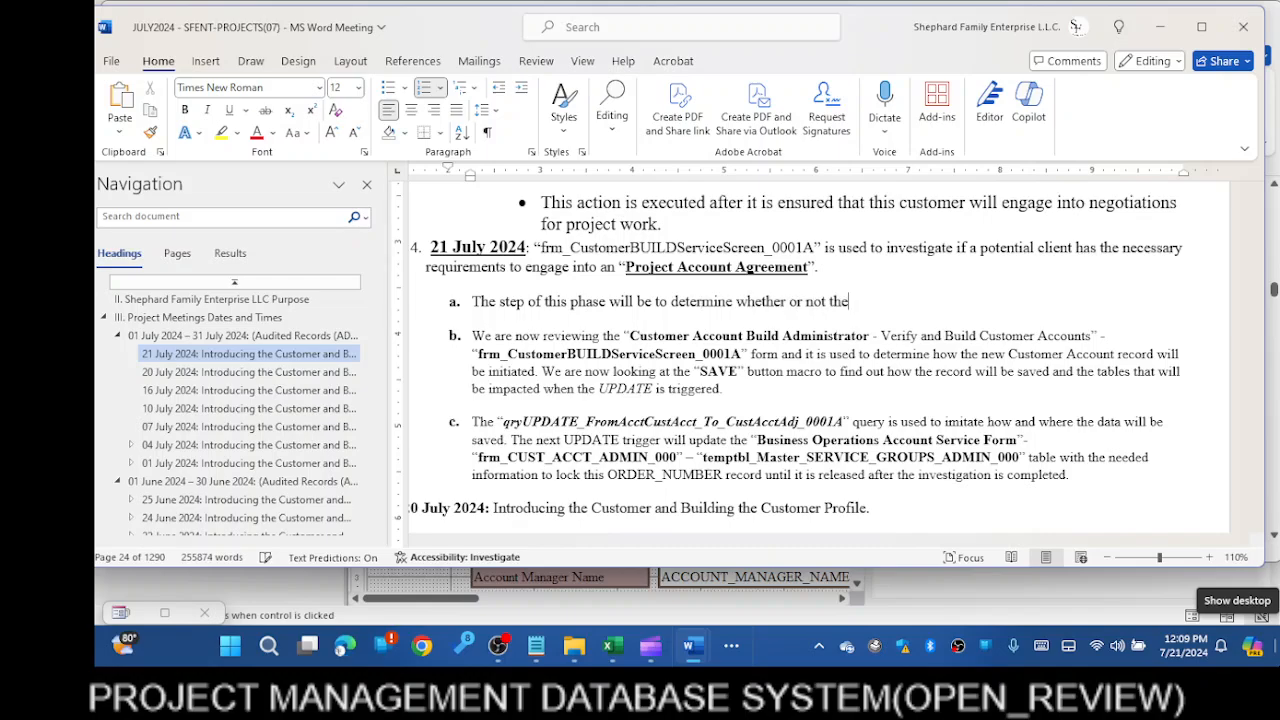
{"action": "type", "text": "re are any new c"}
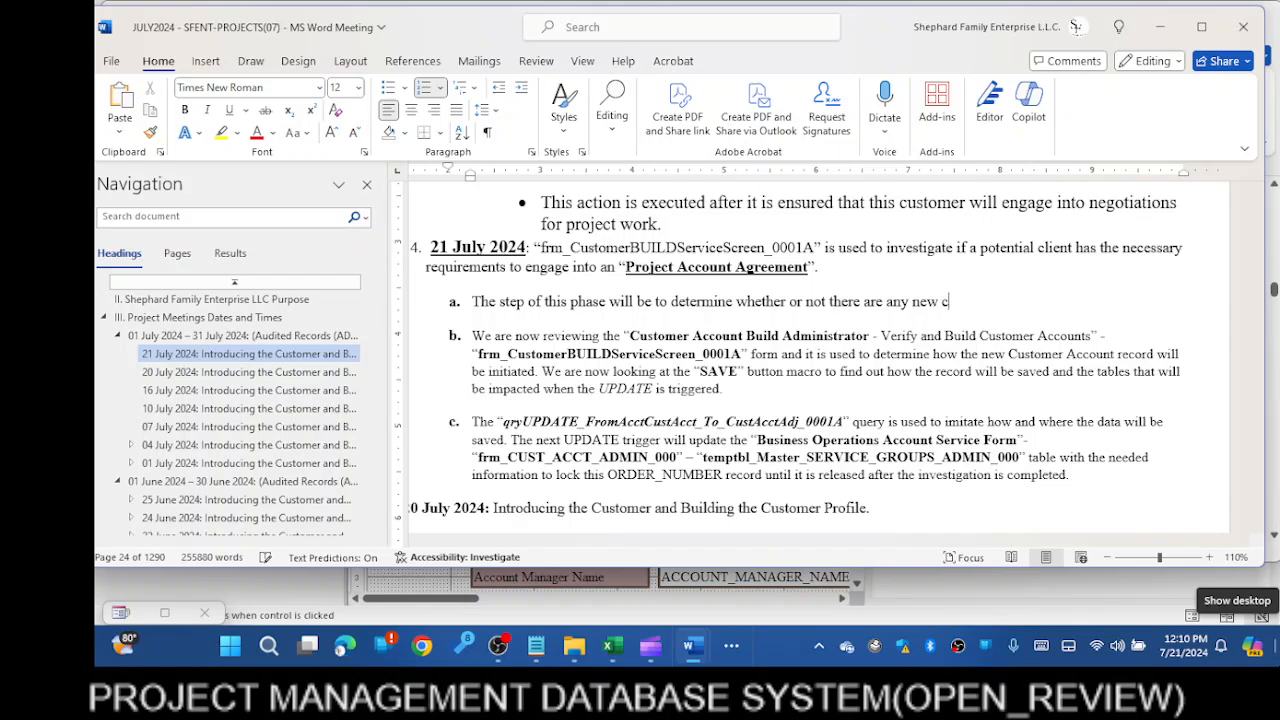
Complete the first sentence of sub-item a with "records that have been loaded for Administrative Review."
{"action": "key", "text": "BackSpace"}
{"action": "type", "text": "re"}
{"action": "type", "text": "q"}
{"action": "type", "text": "cor"}
{"action": "type", "text": "ds"}
{"action": "type", "text": "that"}
{"action": "type", "text": " has"}
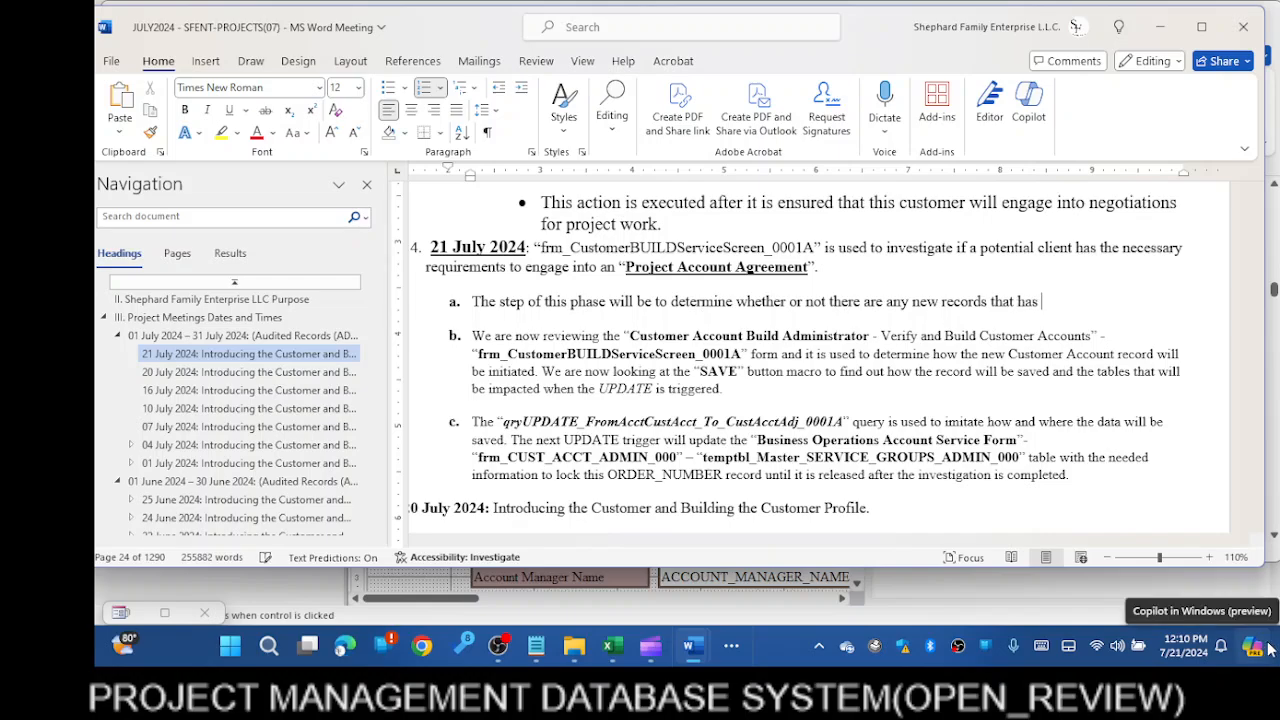
{"action": "key", "text": "BackSpace"}
{"action": "key", "text": "BackSpace"}
{"action": "type", "text": "ve"}
{"action": "key", "text": "Tab"}
{"action": "type", "text": "loaded for"}
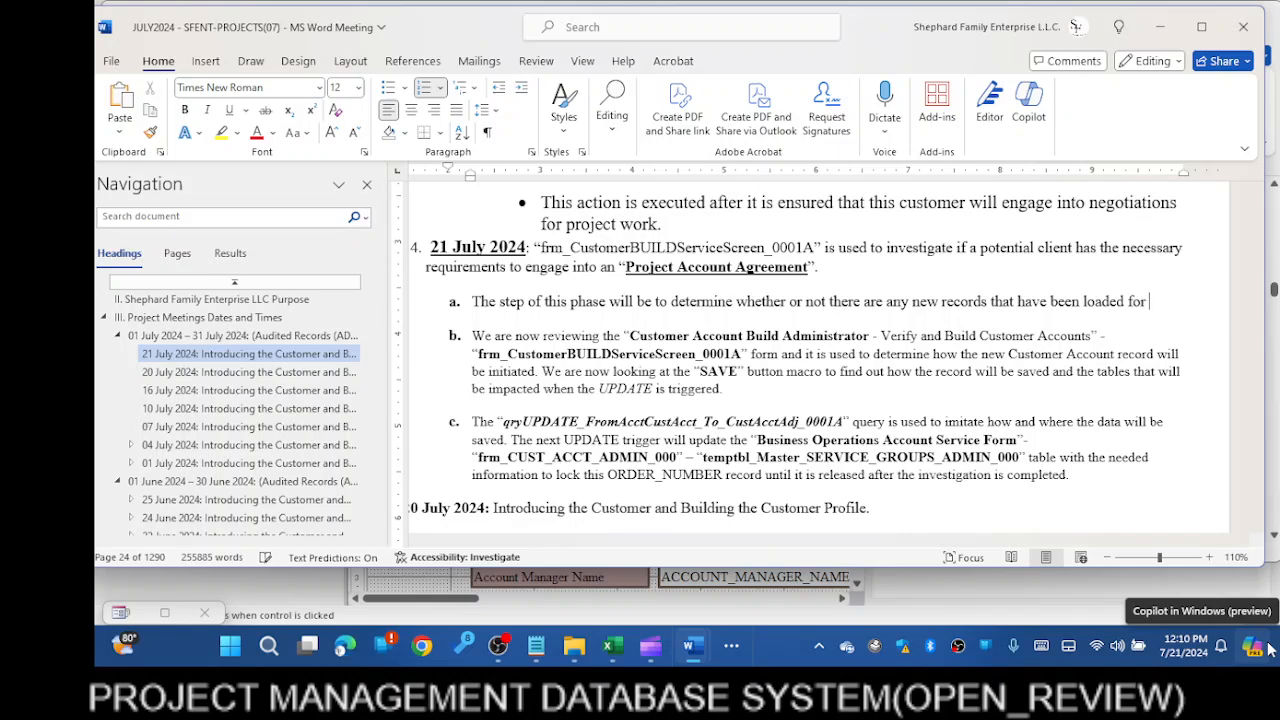
{"action": "type", "text": " A"}
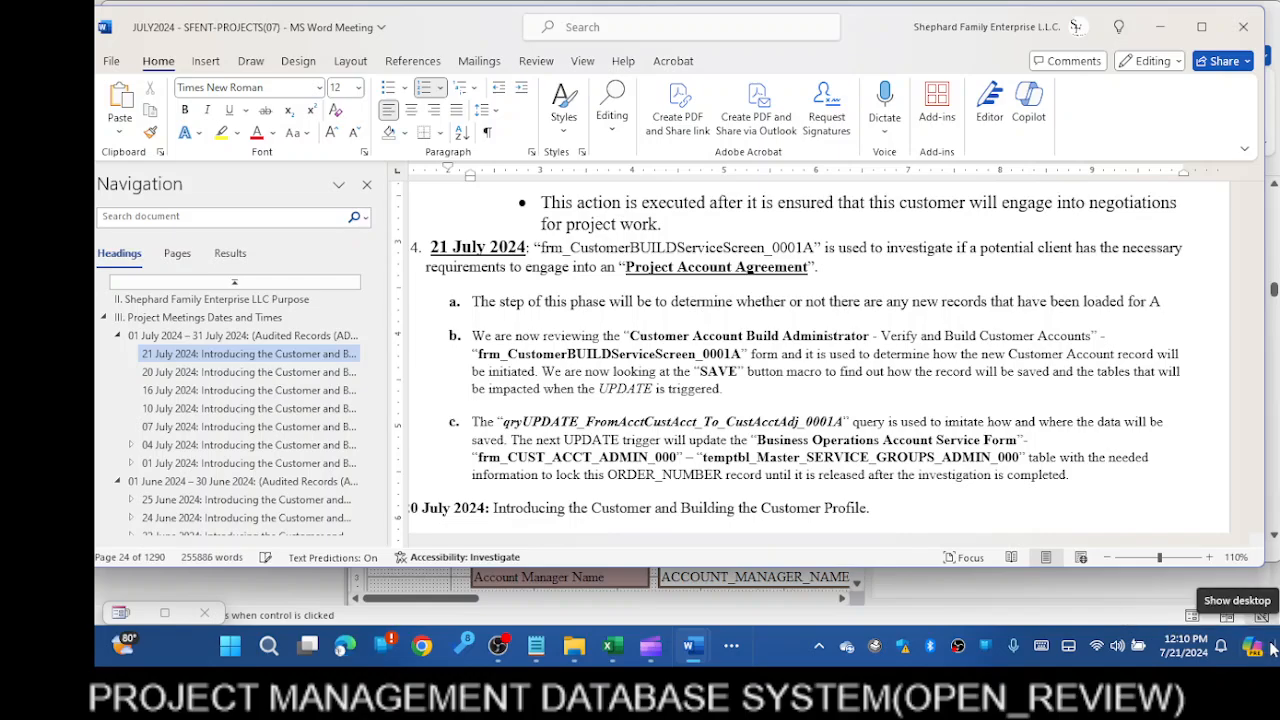
{"action": "type", "text": "dmini"}
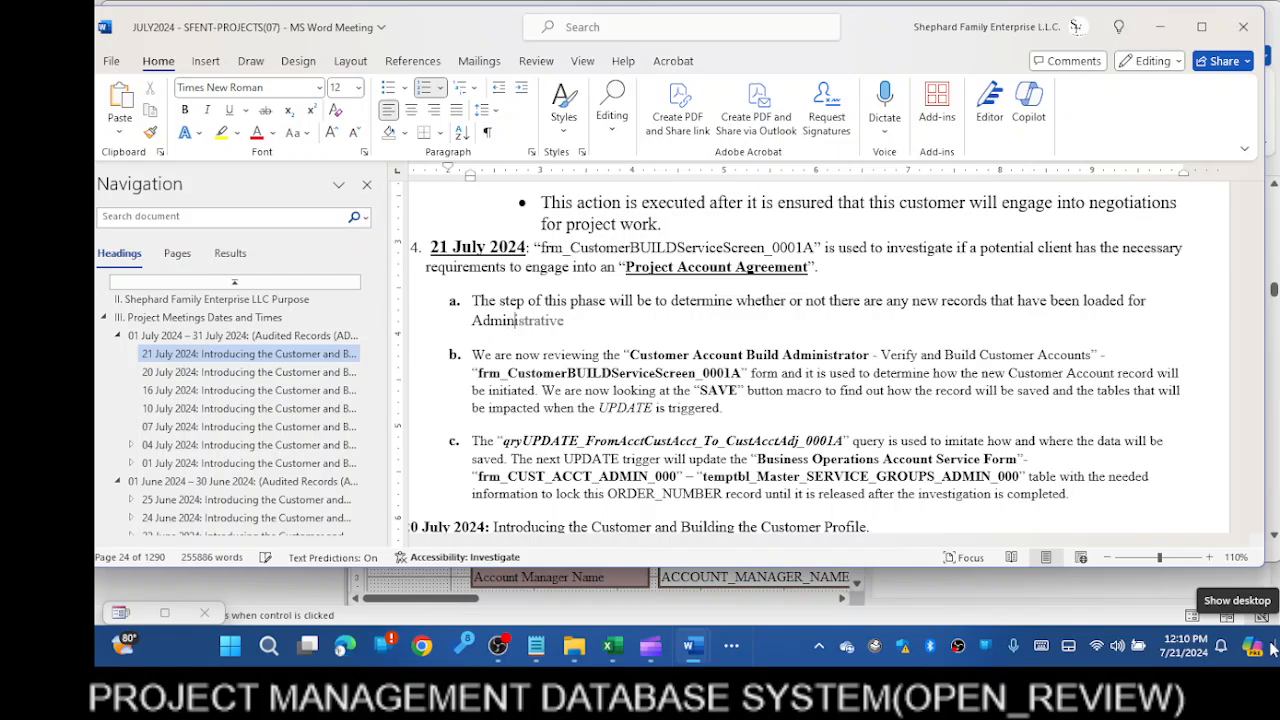
{"action": "key", "text": "Tab"}
{"action": "type", "text": "Review."}
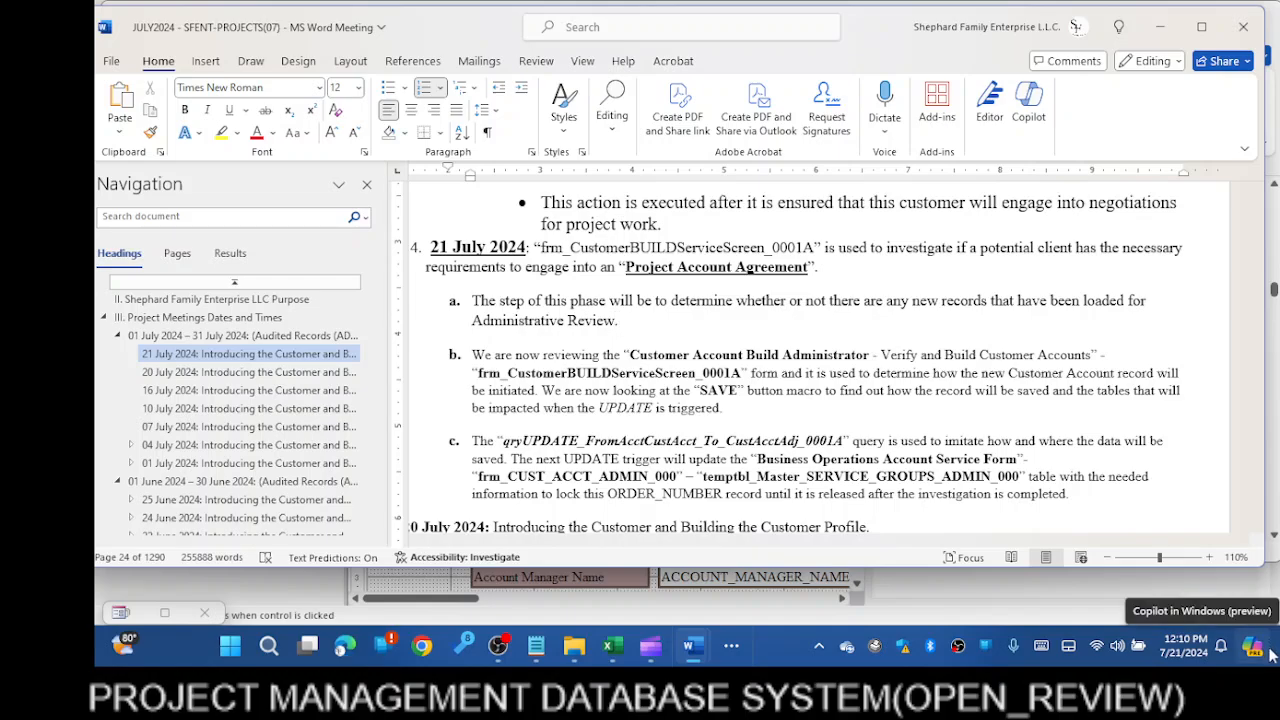
Add the sentence "This is when the “qryAPPEND_NEWCustomerBUILDServiceScreen_0001C” query TRIGGER is engaged." to sub-item a
{"action": "type", "text": " This is wh"}
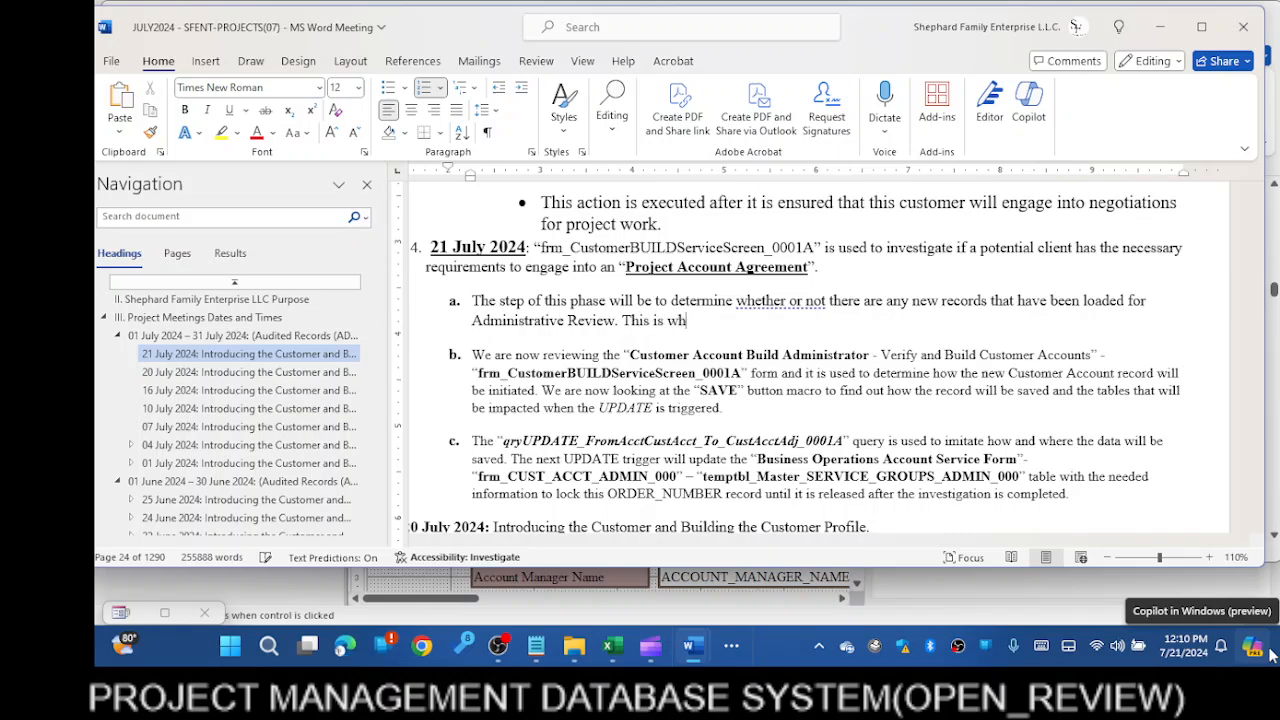
{"action": "type", "text": "en "}
{"action": "type", "text": "the"}
{"action": "type", "text": " \""}
{"action": "type", "text": "qryAPPEND_NEWCustomerBUILDServiceScreen_0001C"}
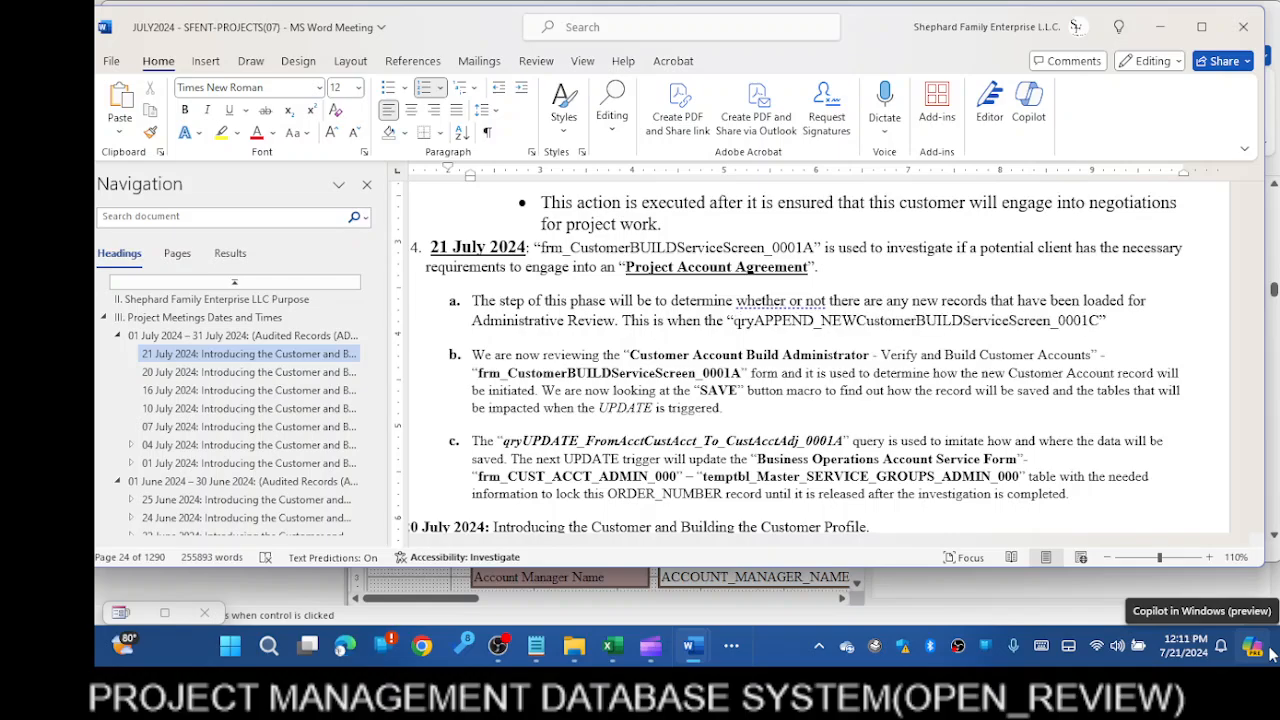
{"action": "type", "text": "query tri"}
{"action": "key", "text": "BackSpace"}
{"action": "key", "text": "BackSpace"}
{"action": "key", "text": "BackSpace"}
{"action": "type", "text": "T"}
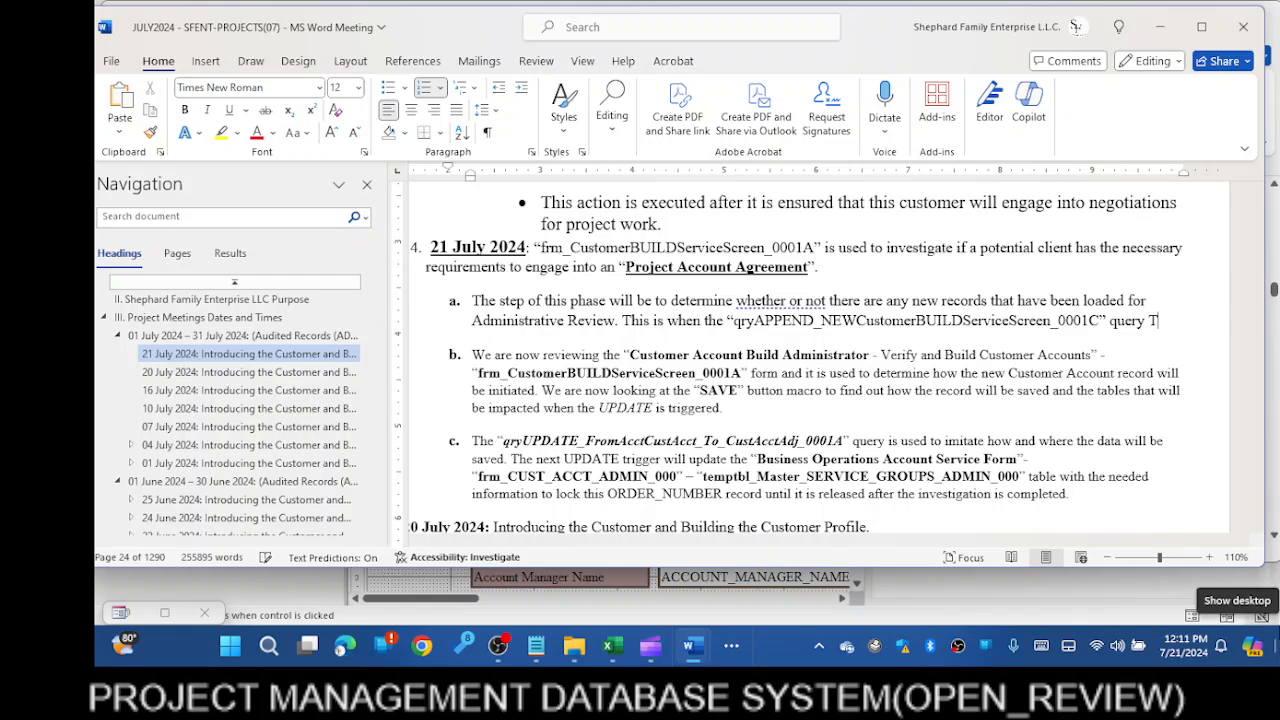
{"action": "type", "text": "RIGGER"}
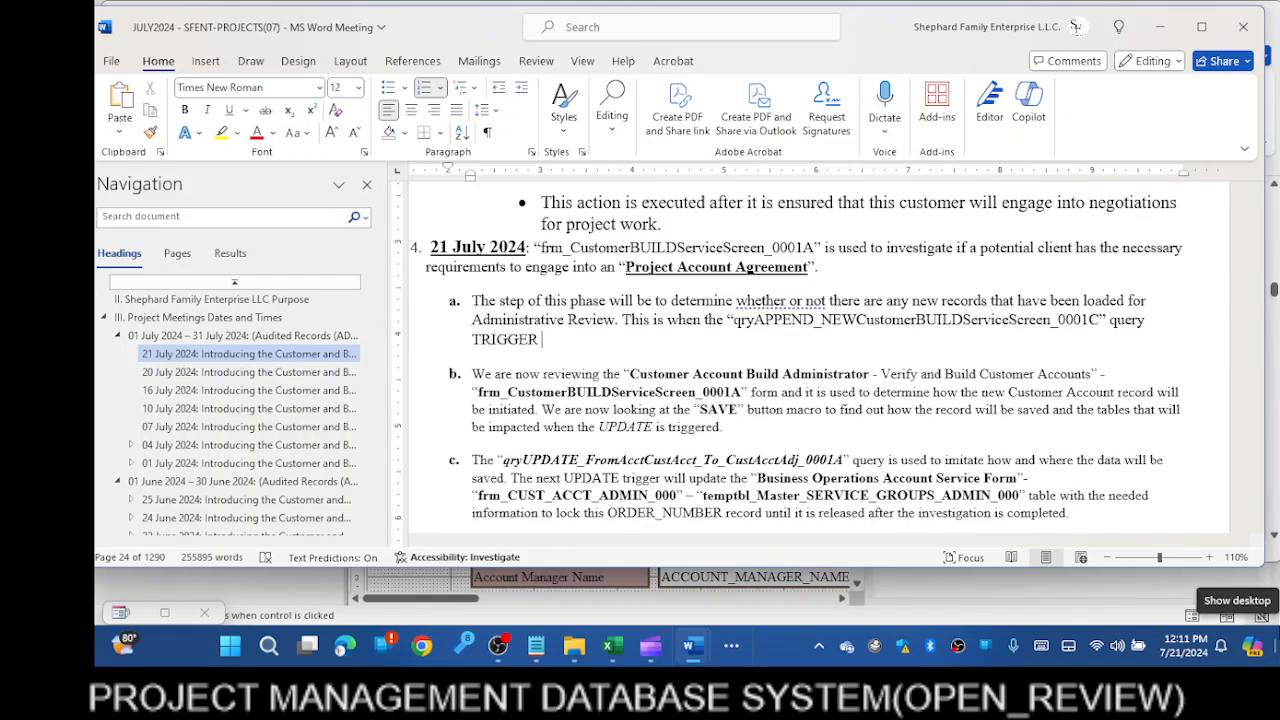
{"action": "type", "text": " is engaged."}
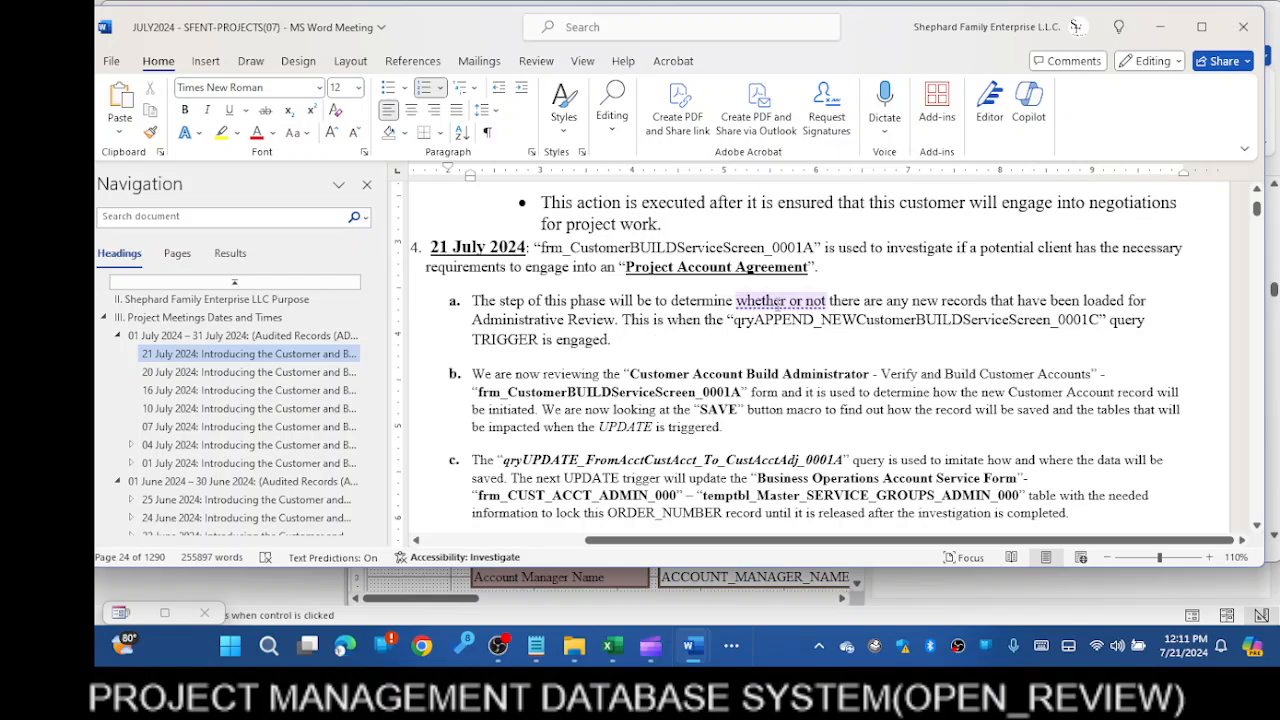
Shorten "whether or not" to "whether" in sub-item a, and underline and italicize "determine whether there are any new records that have been loaded"
{"action": "right_click", "coordinate": [773, 302]}
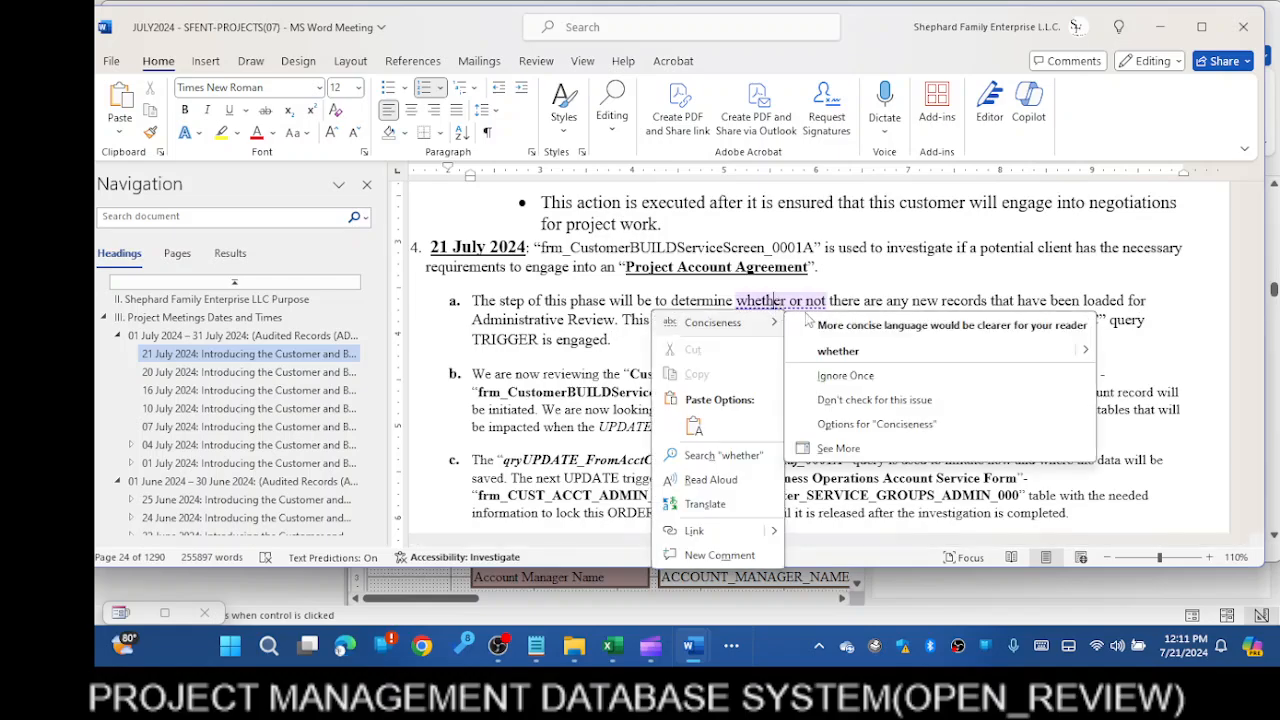
{"action": "left_click", "coordinate": [838, 352]}
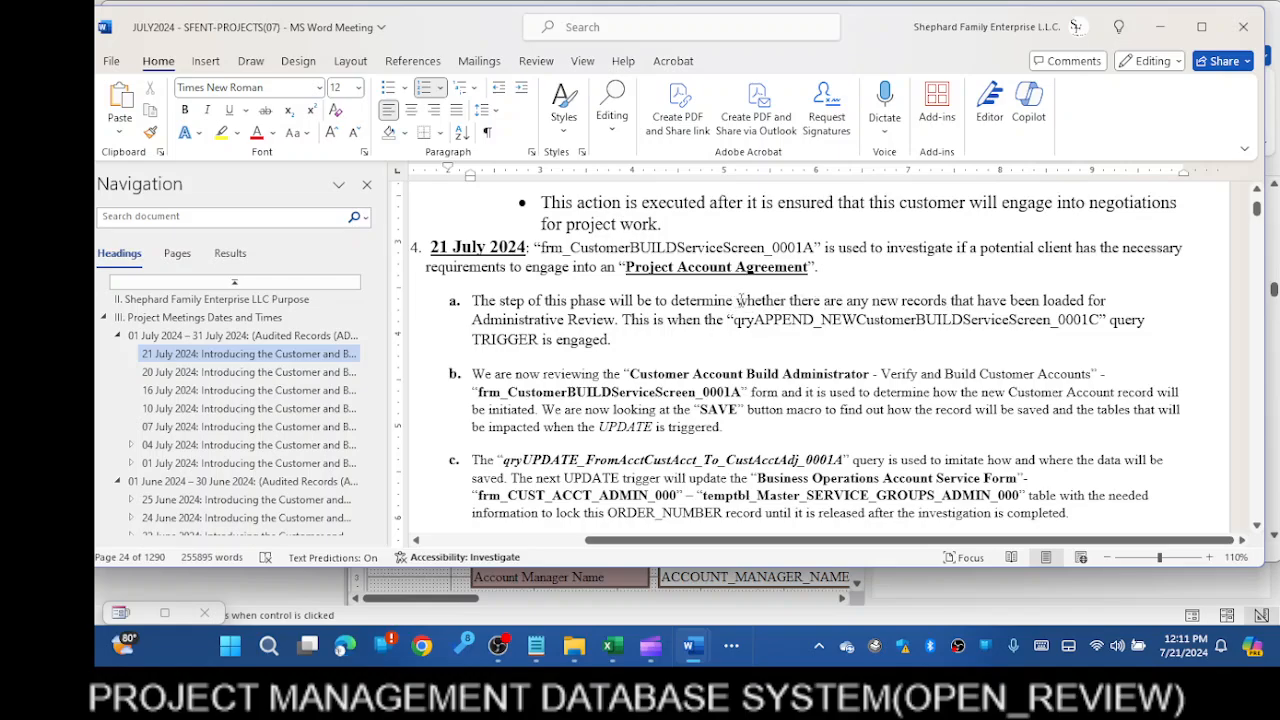
{"action": "left_click_drag", "start_coordinate": [673, 298], "coordinate": [1050, 320]}
{"action": "left_click_drag", "start_coordinate": [880, 320], "coordinate": [1075, 300]}
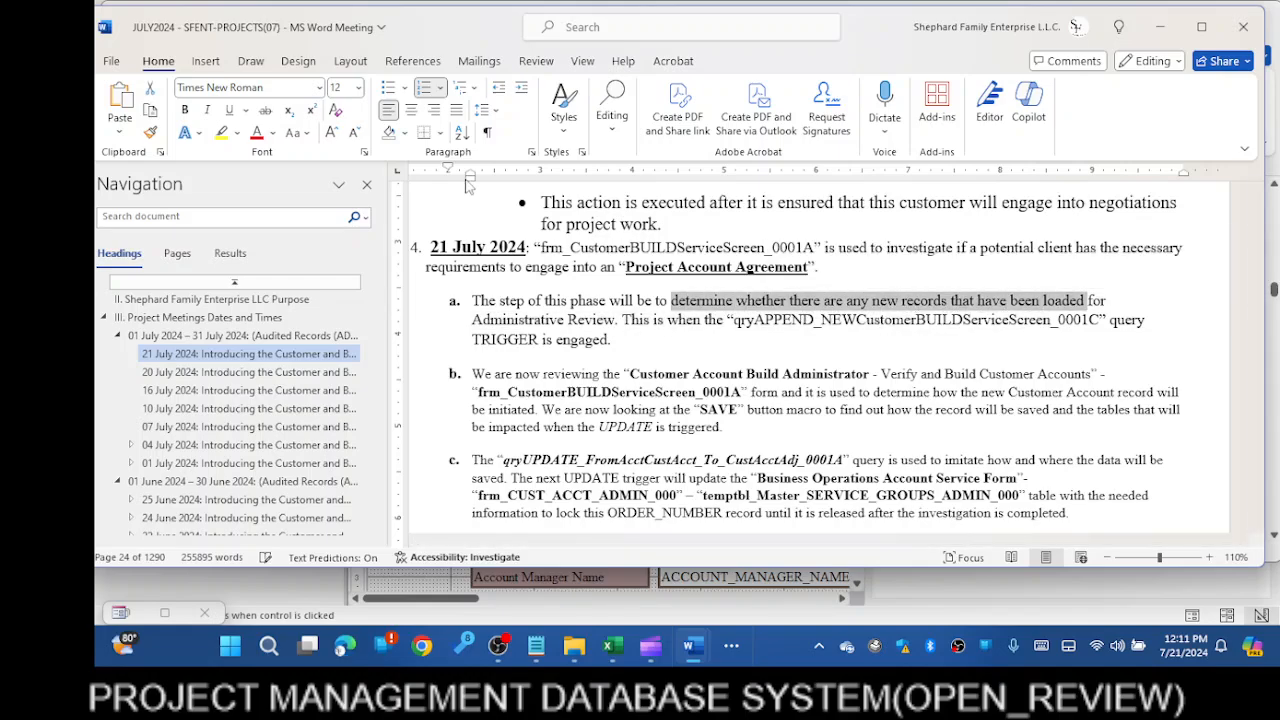
{"action": "left_click", "coordinate": [229, 111]}
{"action": "left_click", "coordinate": [207, 110]}
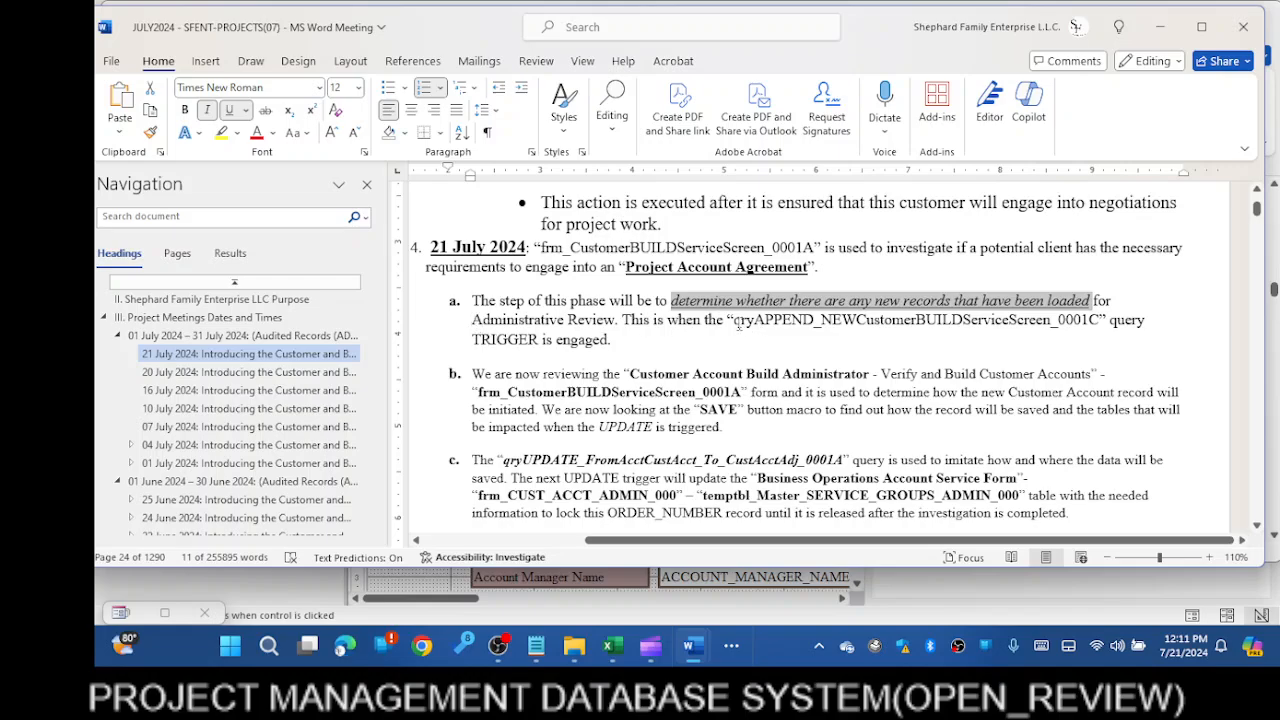
Make the query name qryAPPEND_NEWCustomerBUILDServiceScreen_0001C bold in sub-item a
{"action": "left_click_drag", "start_coordinate": [736, 322], "coordinate": [853, 330]}
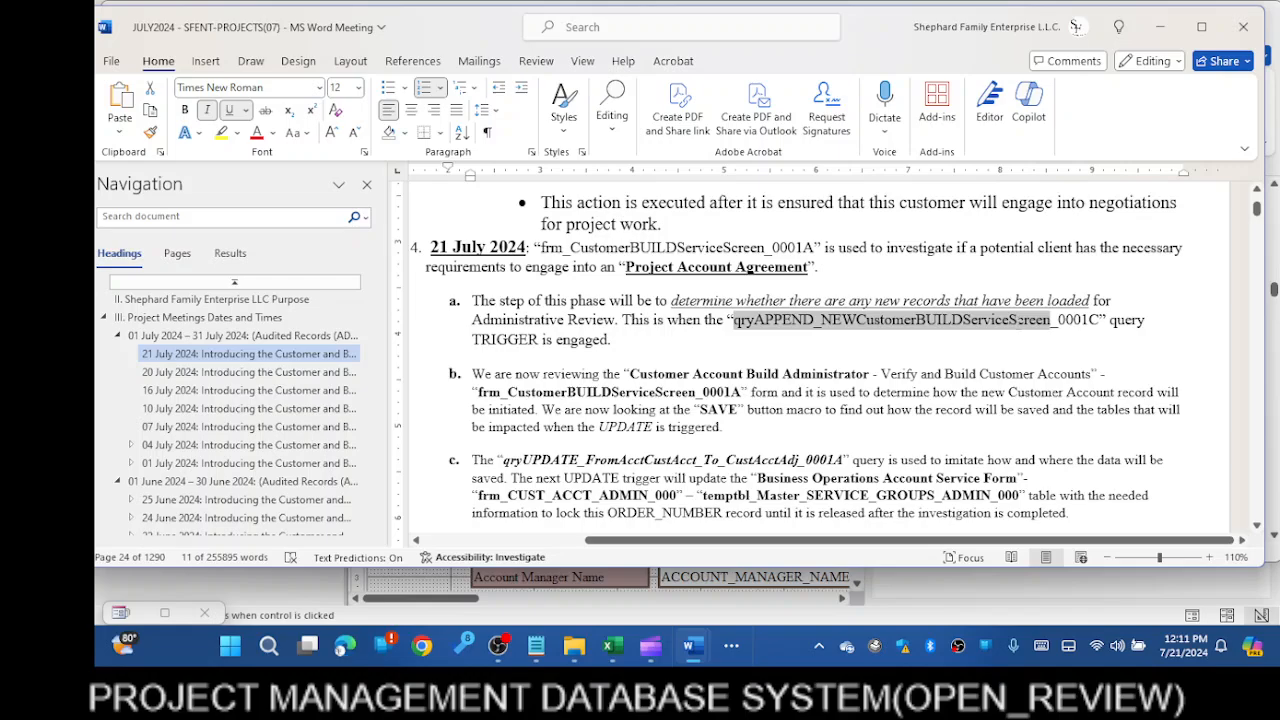
{"action": "left_click_drag", "start_coordinate": [1048, 320], "coordinate": [1096, 320]}
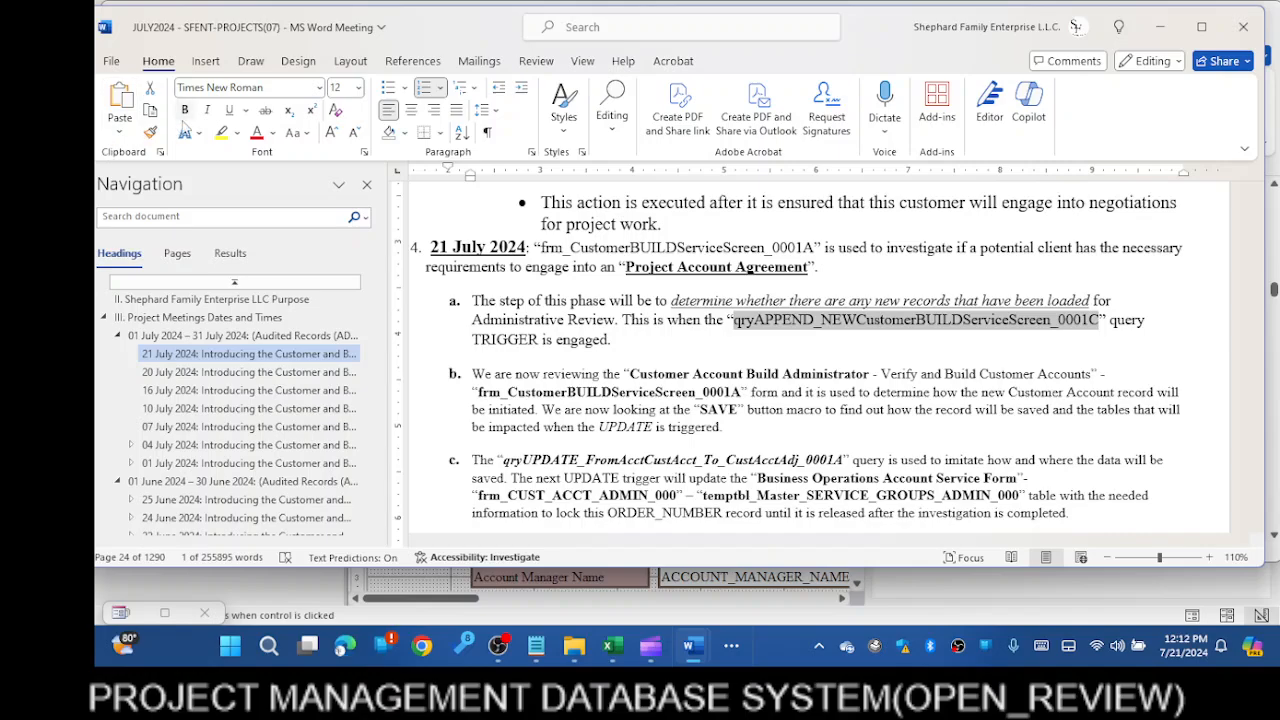
{"action": "left_click", "coordinate": [184, 111]}
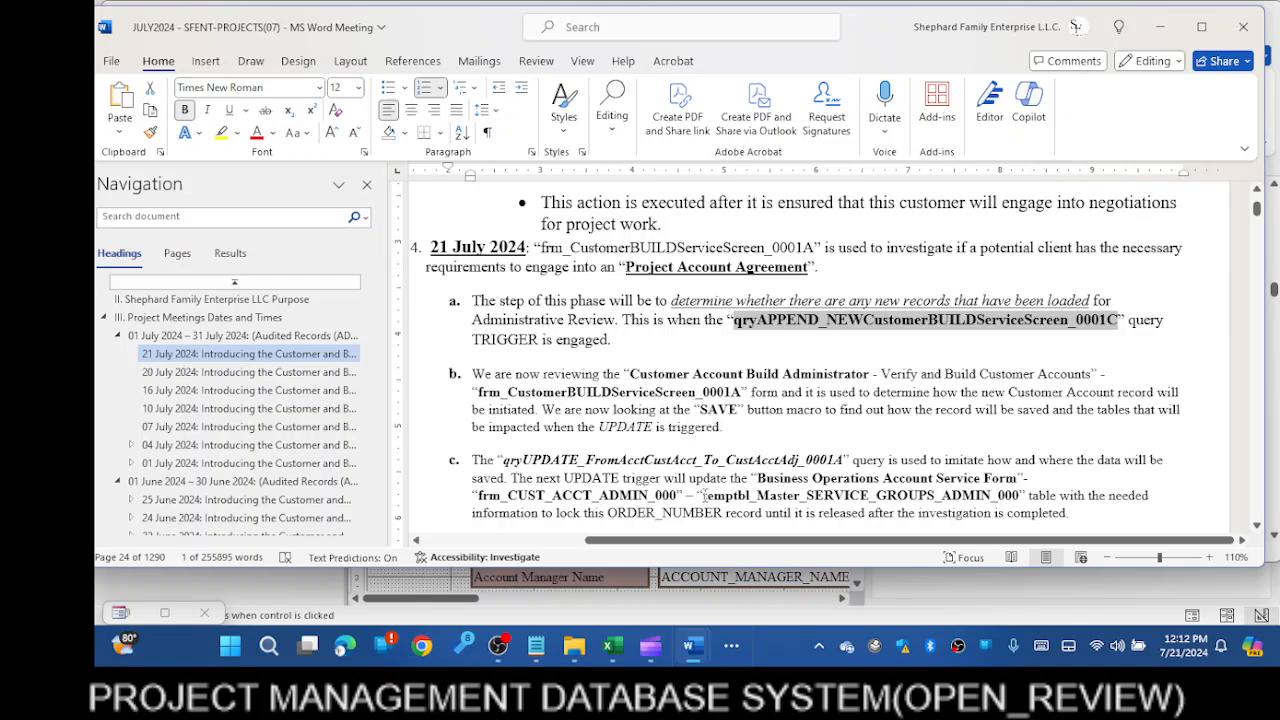
Switch to the Access database and open the On Click macro of the "Open All New Customer Account Request To Be Worked" button
{"action": "left_click_drag", "start_coordinate": [705, 495], "coordinate": [1020, 492]}
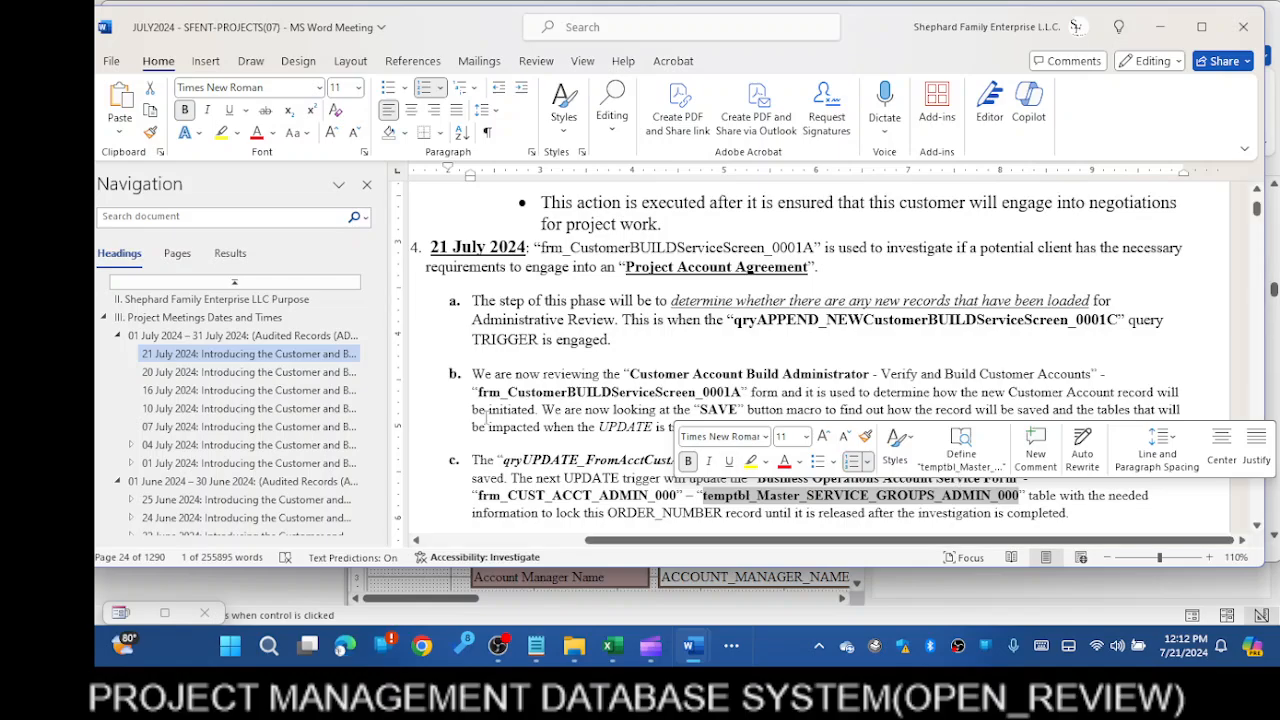
{"action": "left_click", "coordinate": [1163, 30]}
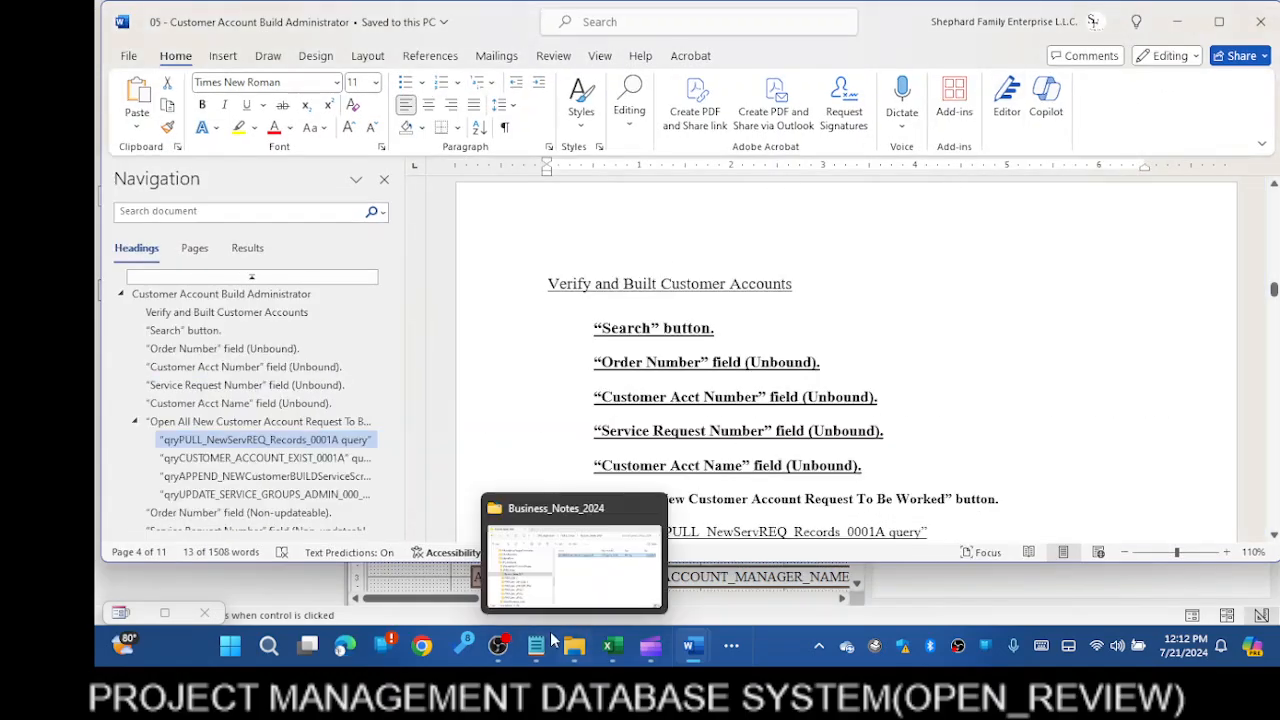
{"action": "left_click", "coordinate": [1176, 24]}
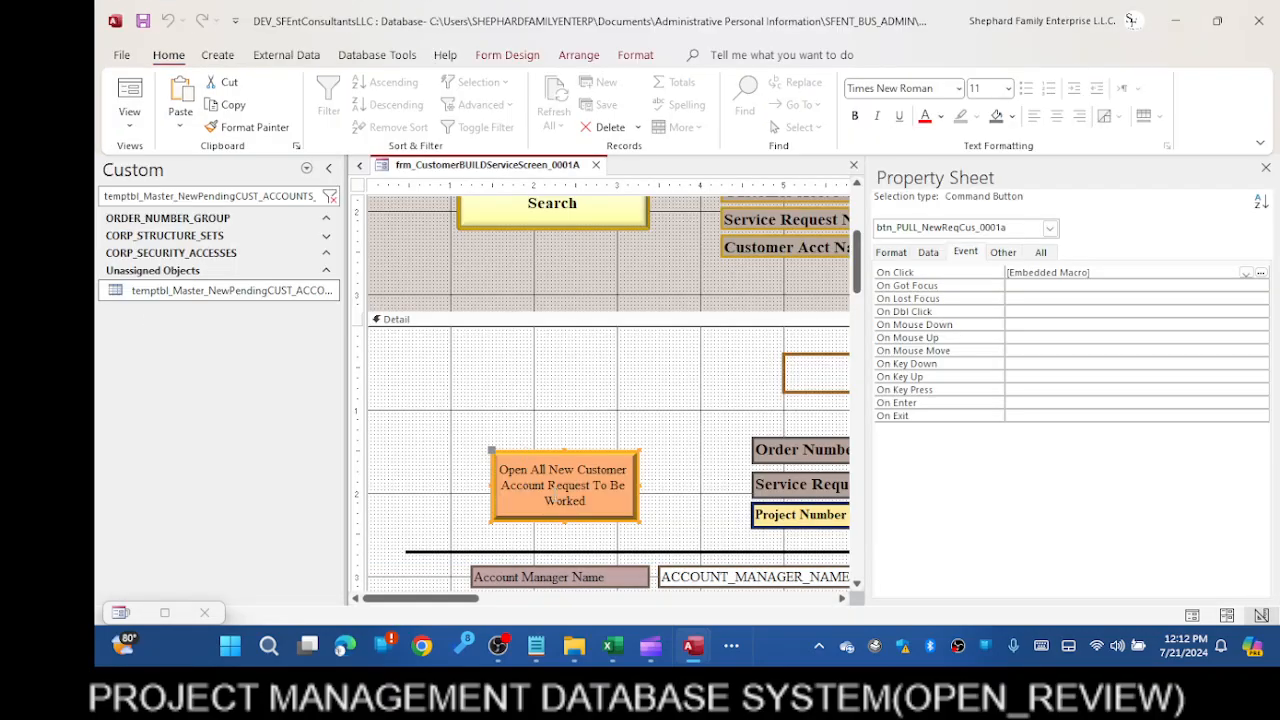
{"action": "left_click", "coordinate": [557, 493]}
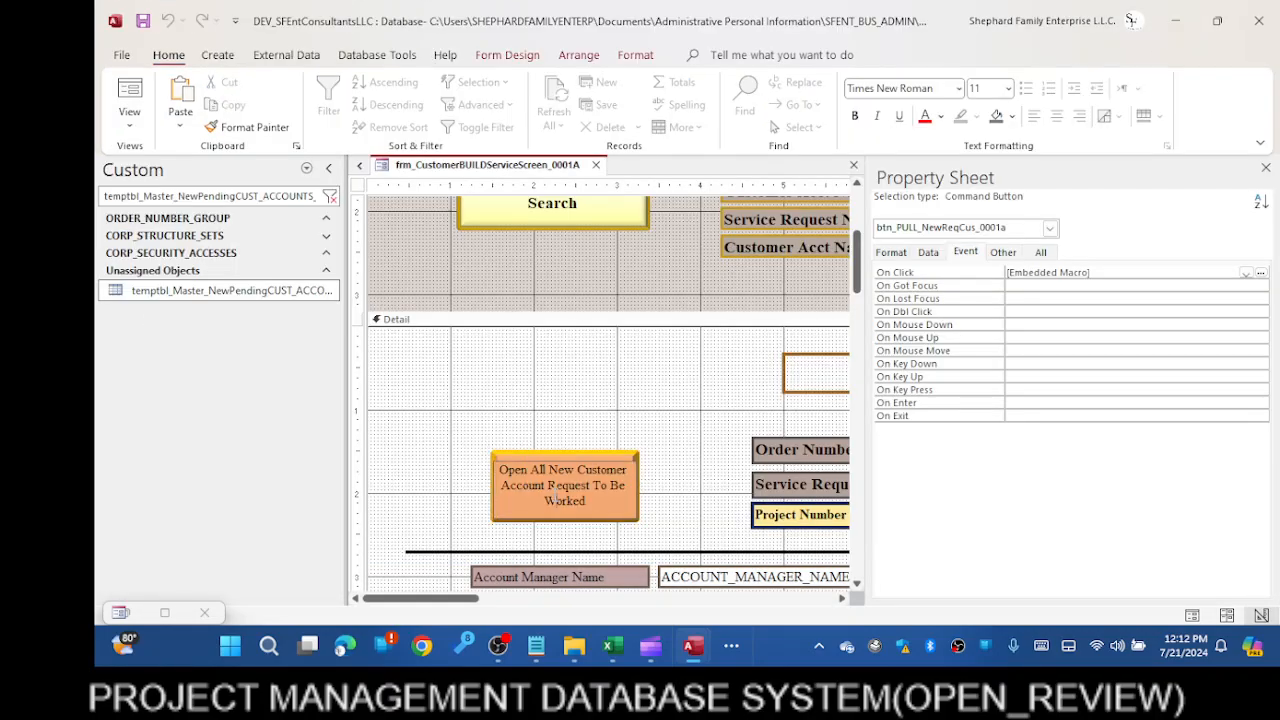
{"action": "left_click", "coordinate": [1260, 272]}
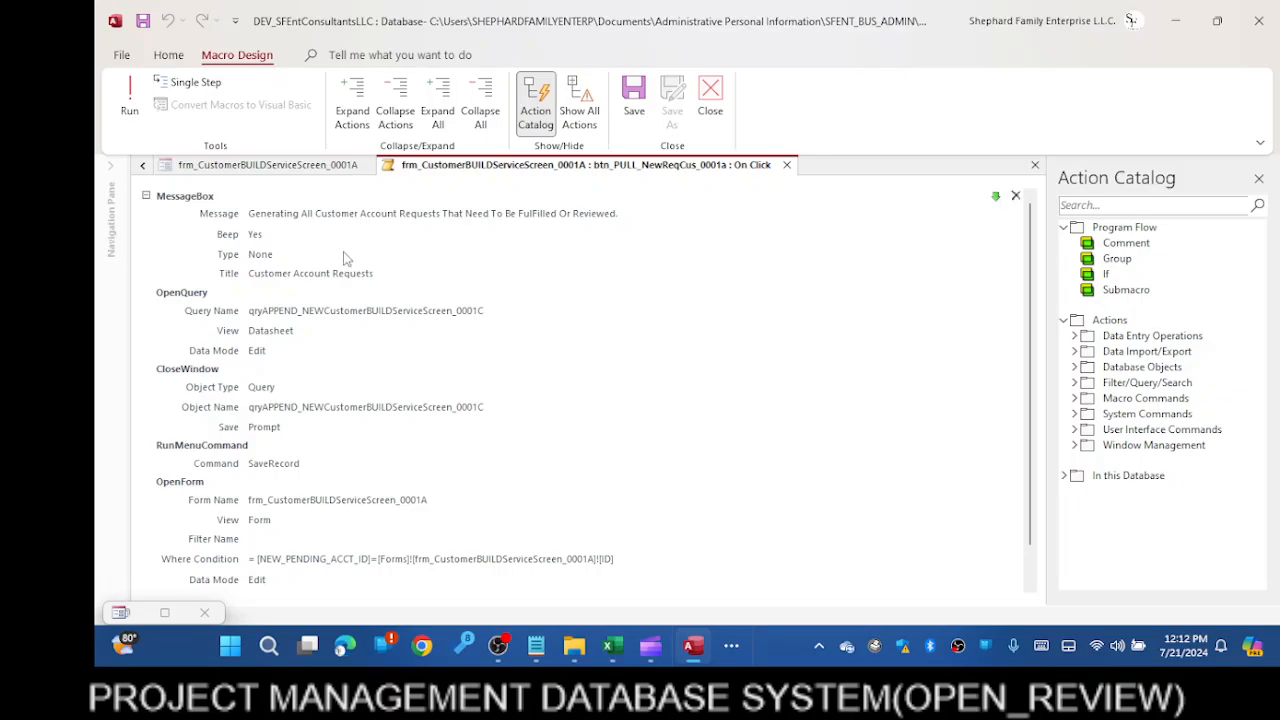
Copy the query name qryAPPEND_NEWCustomerBUILDServiceScreen_0001C from the macro's OpenQuery action and close the macro
{"action": "left_click", "coordinate": [367, 315]}
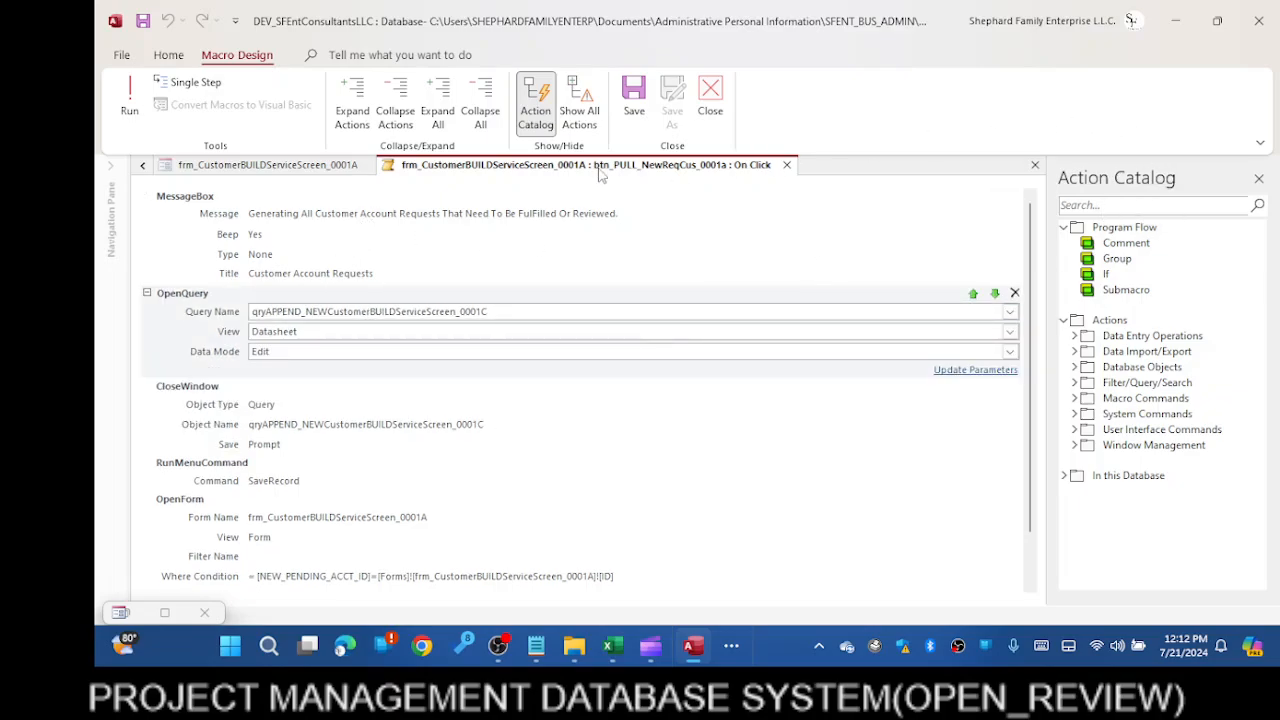
{"action": "left_click", "coordinate": [142, 166]}
{"action": "left_click", "coordinate": [142, 166]}
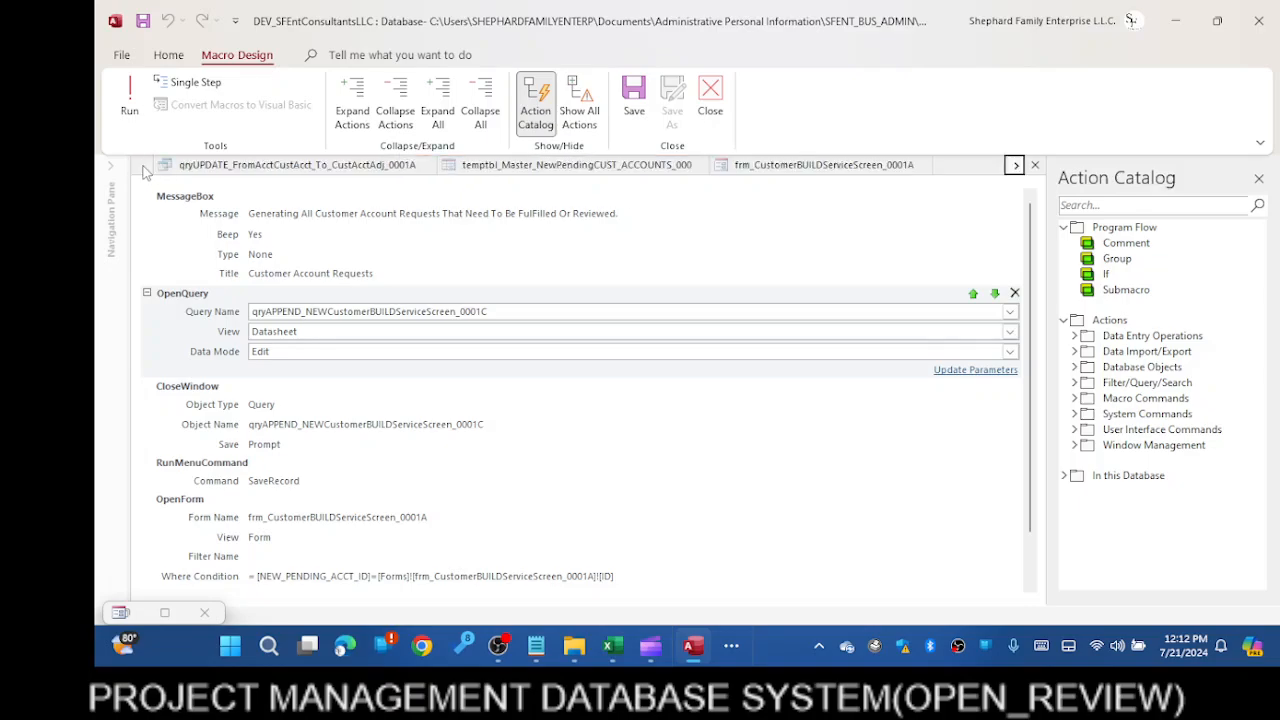
{"action": "double_click", "coordinate": [530, 311]}
{"action": "left_click_drag", "start_coordinate": [483, 309], "coordinate": [505, 309]}
{"action": "key", "text": "ctrl+c"}
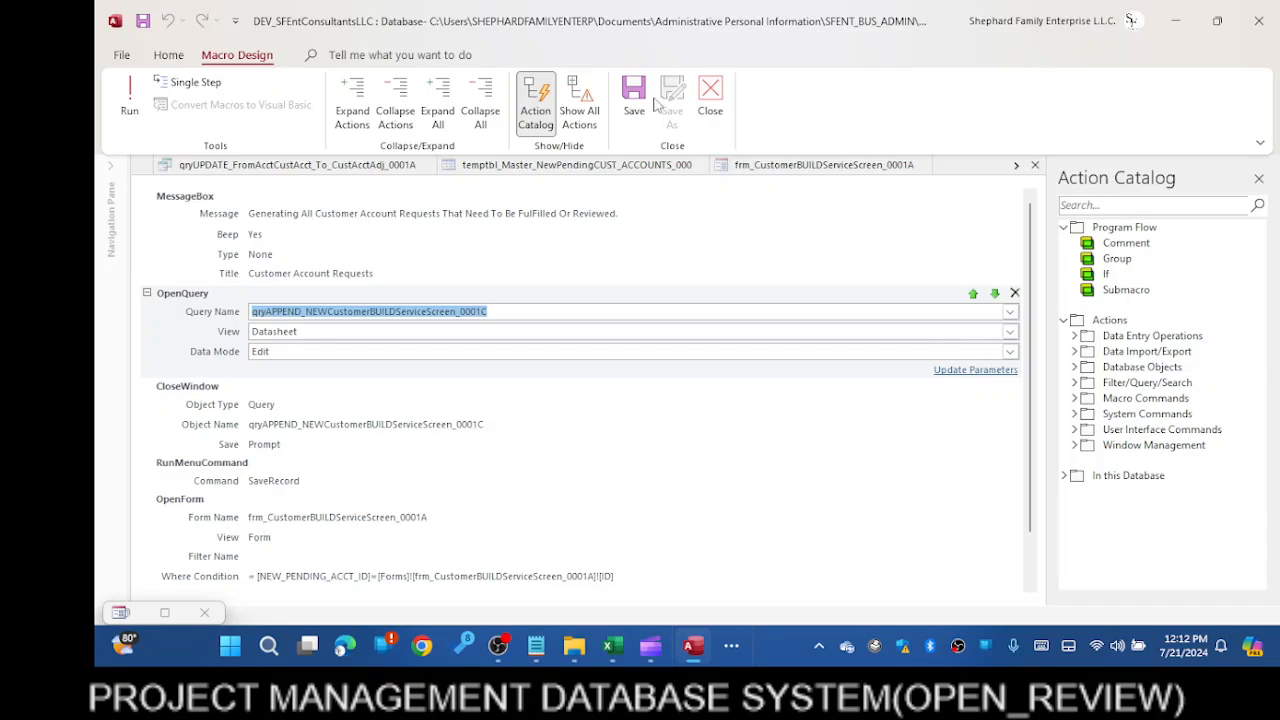
{"action": "left_click", "coordinate": [716, 92]}
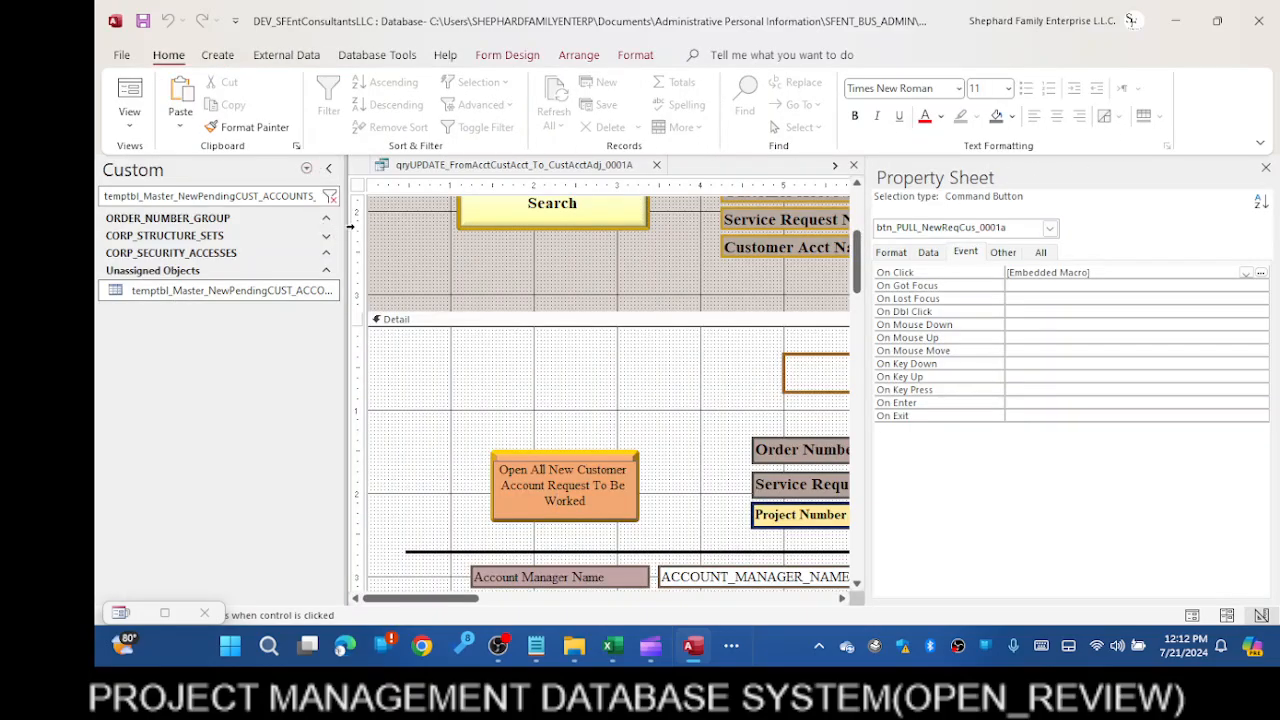
Widen the navigation pane and narrow the Property Sheet around the form design
{"action": "left_click_drag", "start_coordinate": [347, 226], "coordinate": [512, 229]}
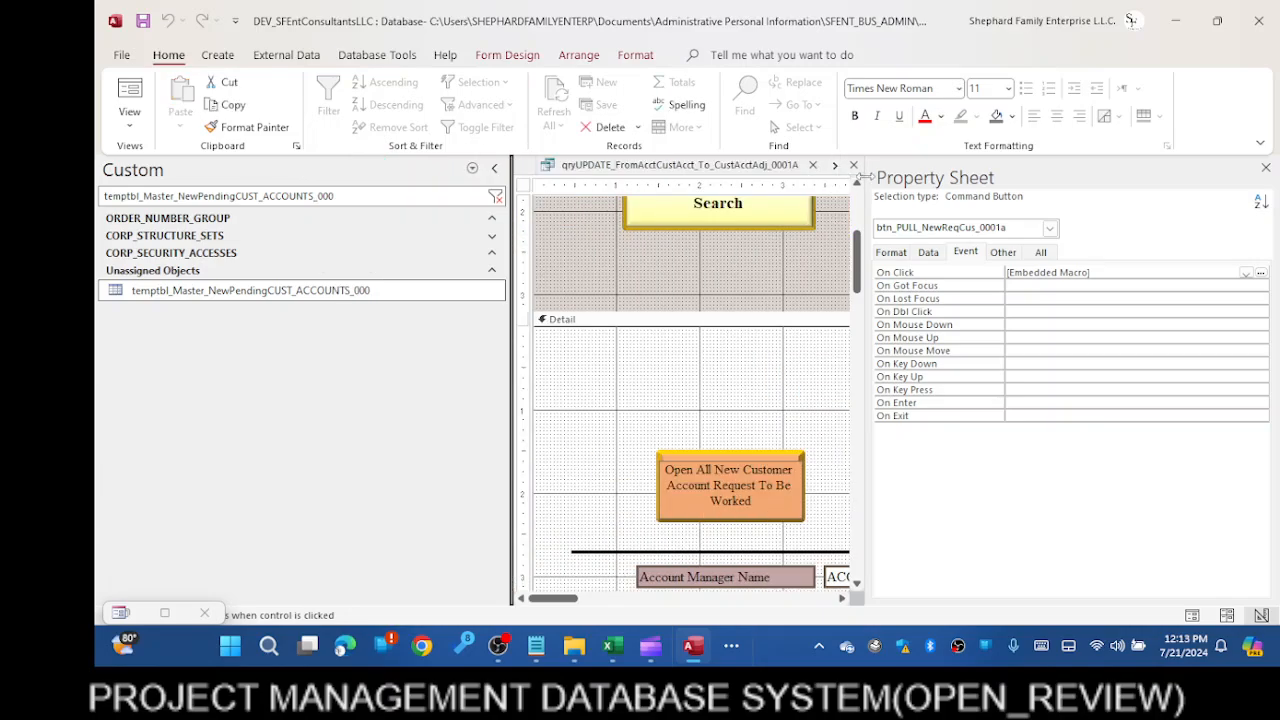
{"action": "left_click_drag", "start_coordinate": [841, 172], "coordinate": [1140, 211]}
{"action": "left_click", "coordinate": [1108, 167]}
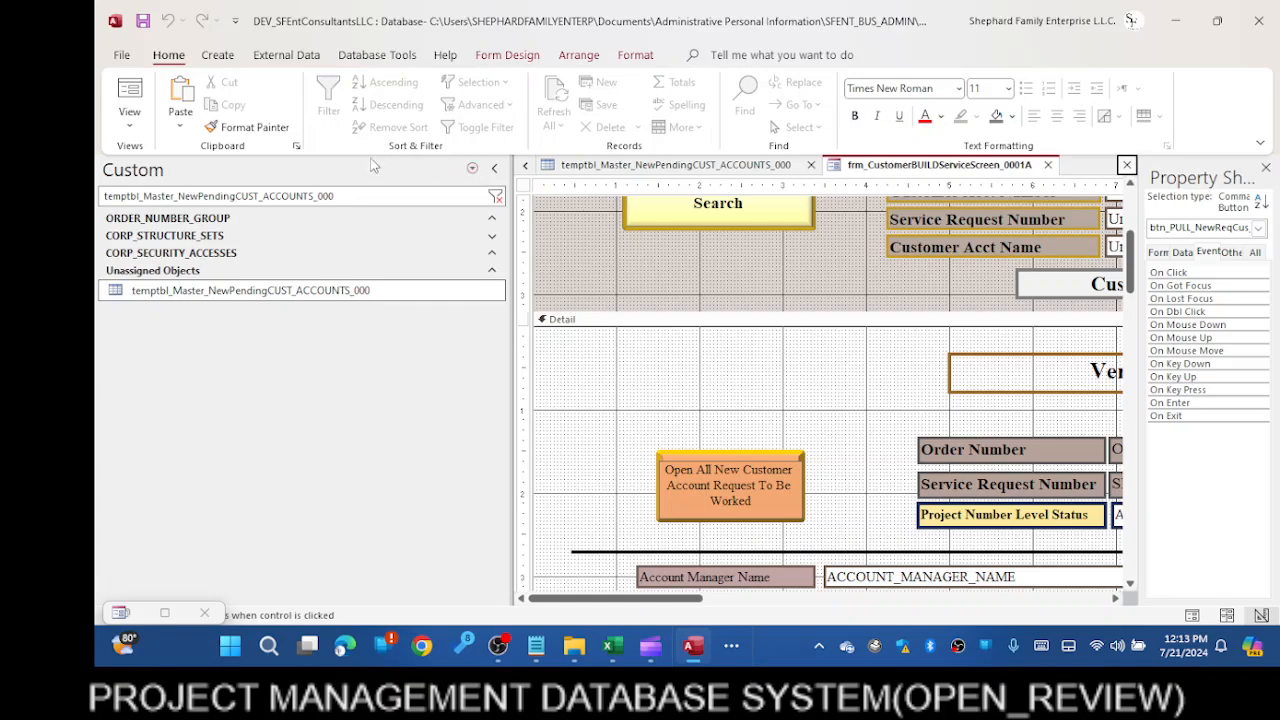
Filter the database objects by the copied query name qryAPPEND_NEWCustomerBUILDServiceScreen_0001C
{"action": "left_click", "coordinate": [361, 197]}
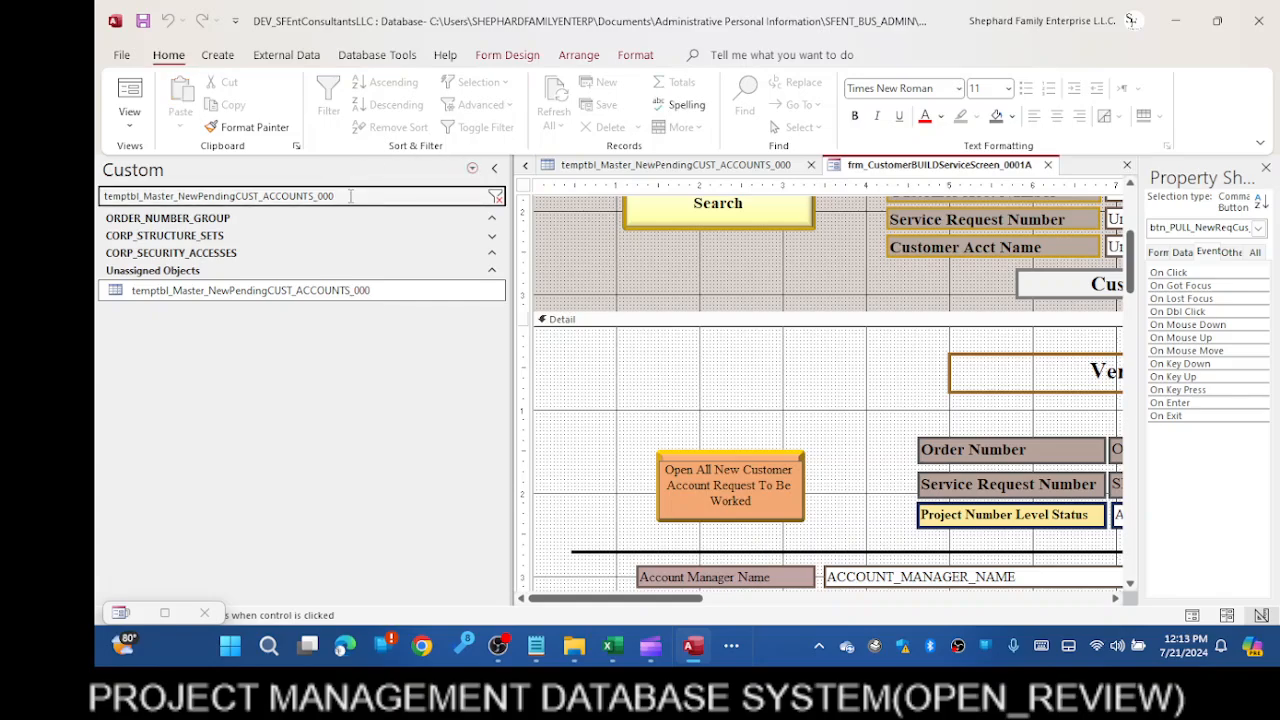
{"action": "left_click_drag", "start_coordinate": [351, 196], "coordinate": [99, 201]}
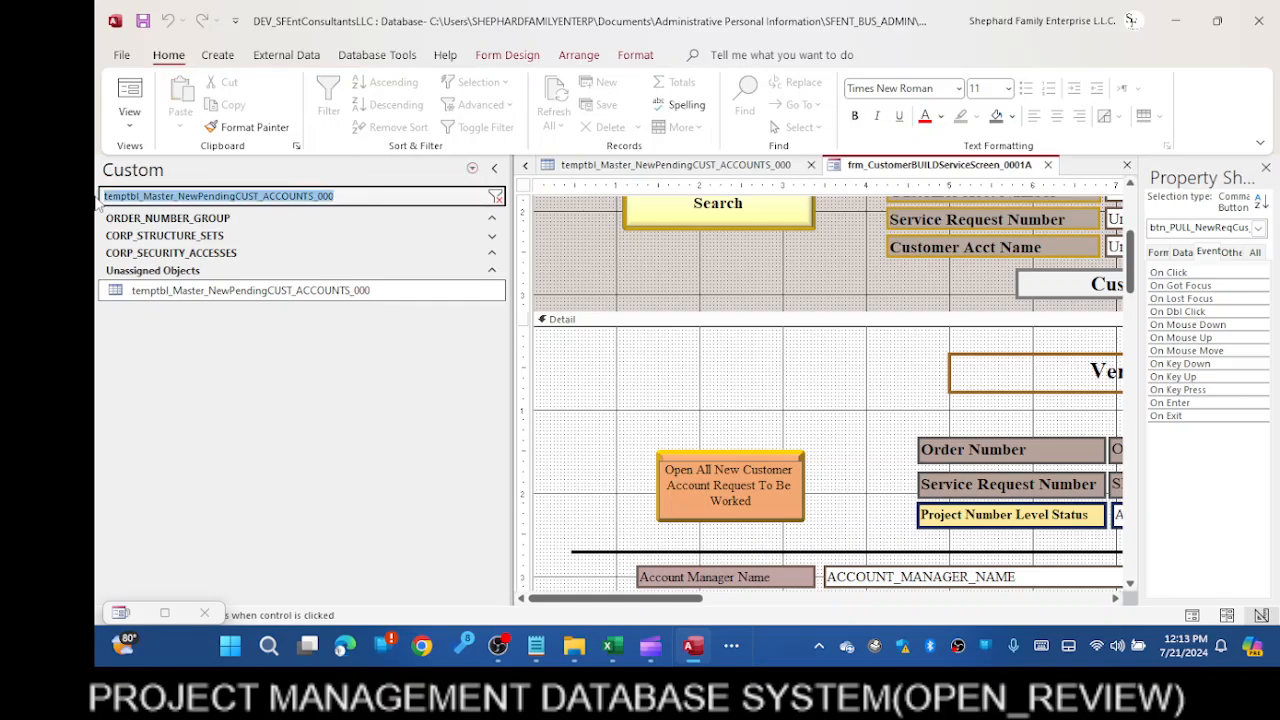
{"action": "key", "text": "ctrl+v"}
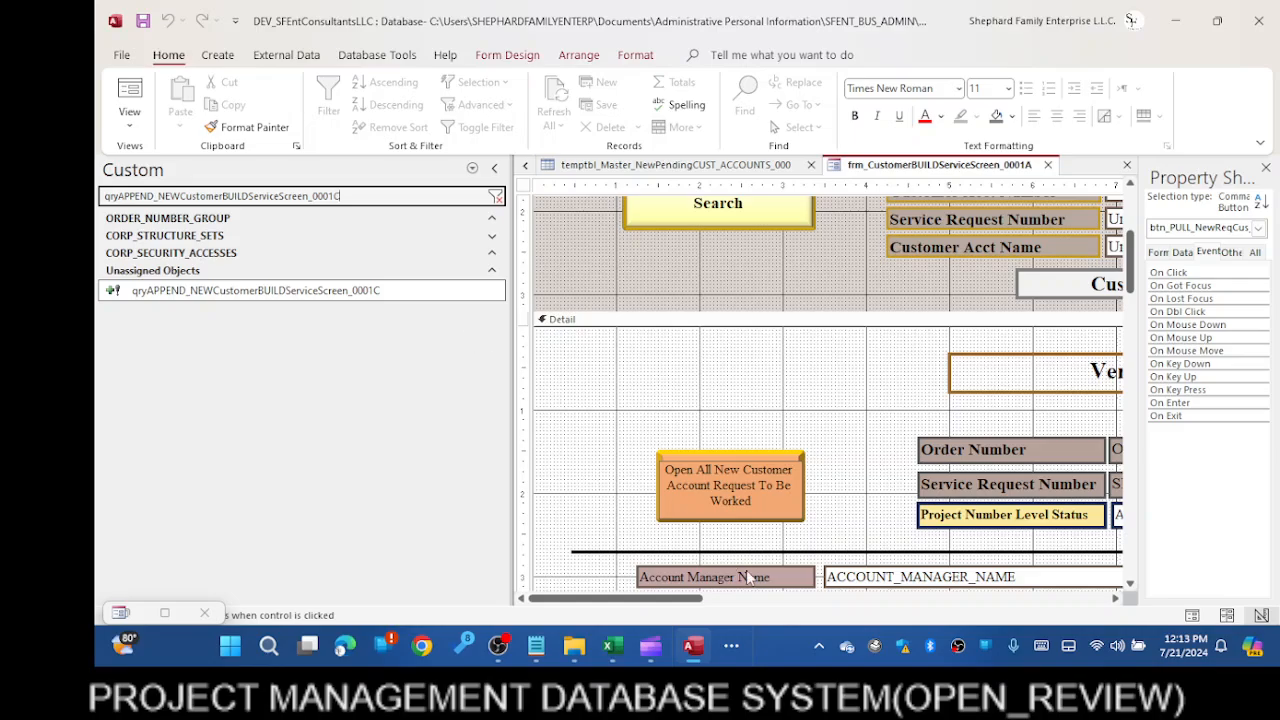
Switch to the Word meeting notes, review the 21 July 2024 sub-items a to c, and return to Access
{"action": "left_click", "coordinate": [731, 648]}
{"action": "mouse_move", "coordinate": [735, 595]}
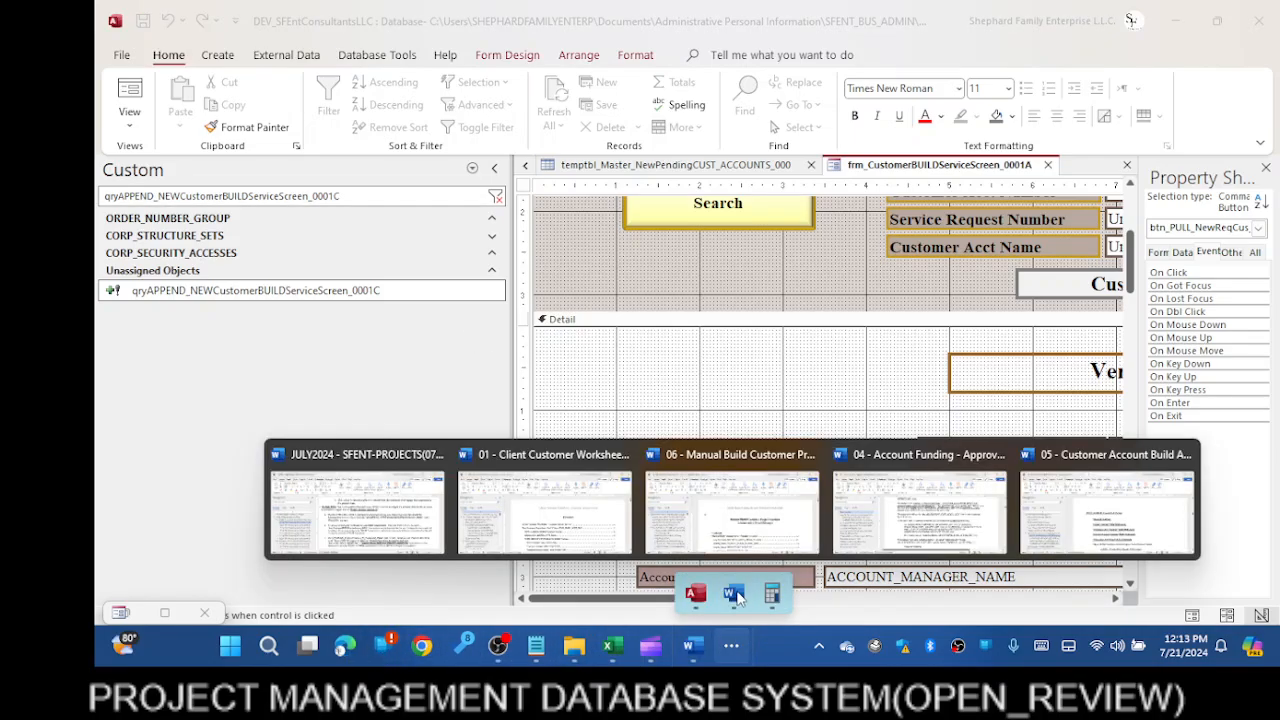
{"action": "left_click", "coordinate": [316, 458]}
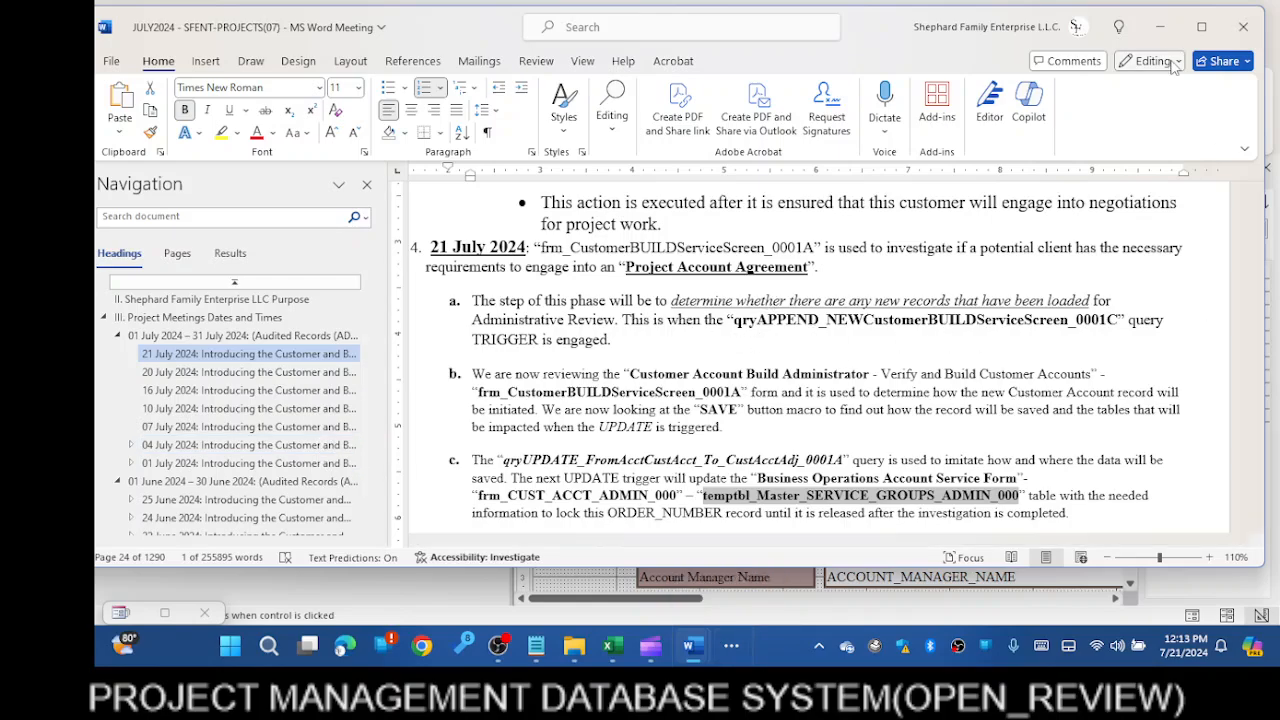
{"action": "left_click", "coordinate": [1160, 27]}
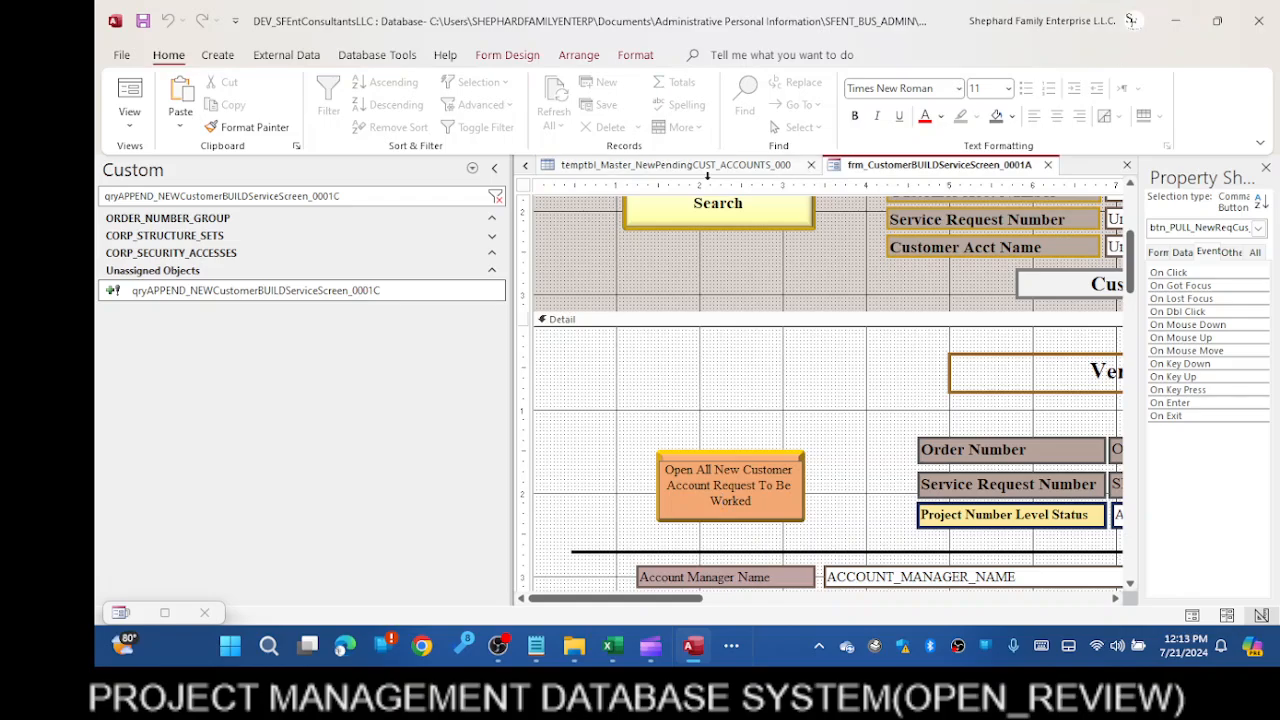
Open qryAPPEND_NEWCustomerBUILDServiceScreen_0001C in Design View and narrow the navigation pane to give the query grid more room
{"action": "right_click", "coordinate": [174, 291]}
{"action": "left_click", "coordinate": [240, 331]}
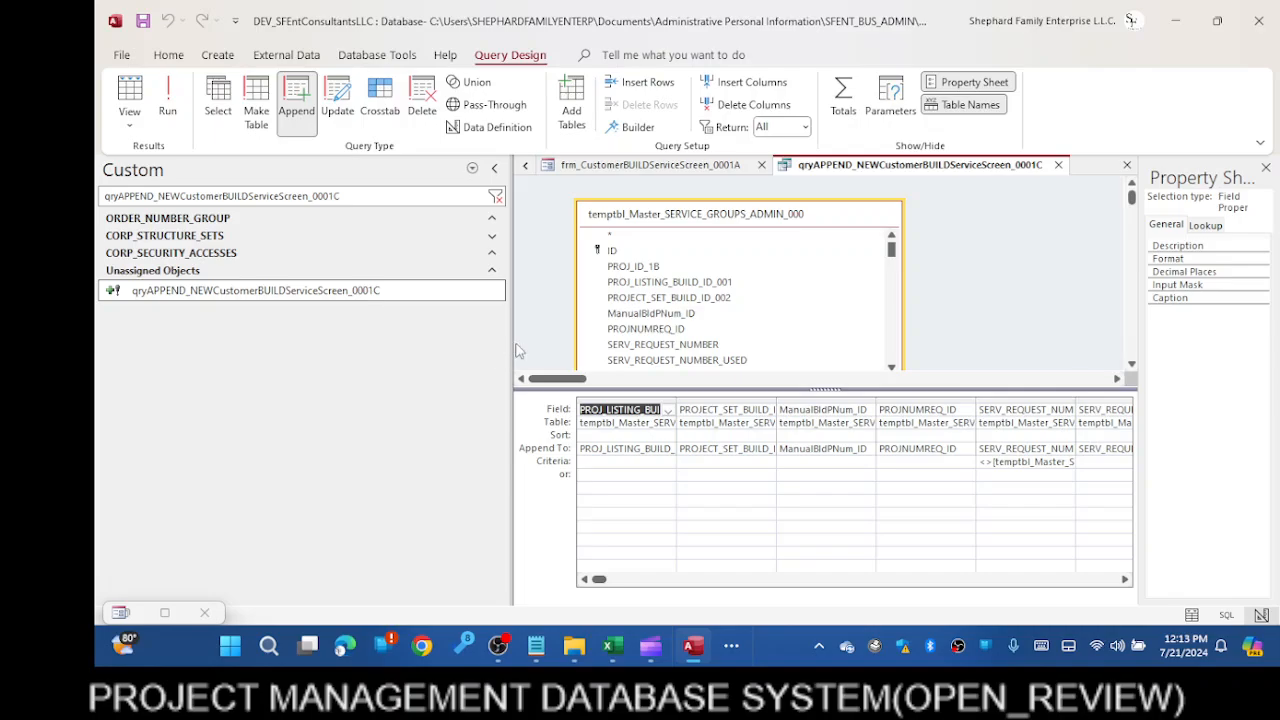
{"action": "left_click_drag", "start_coordinate": [506, 346], "coordinate": [292, 341]}
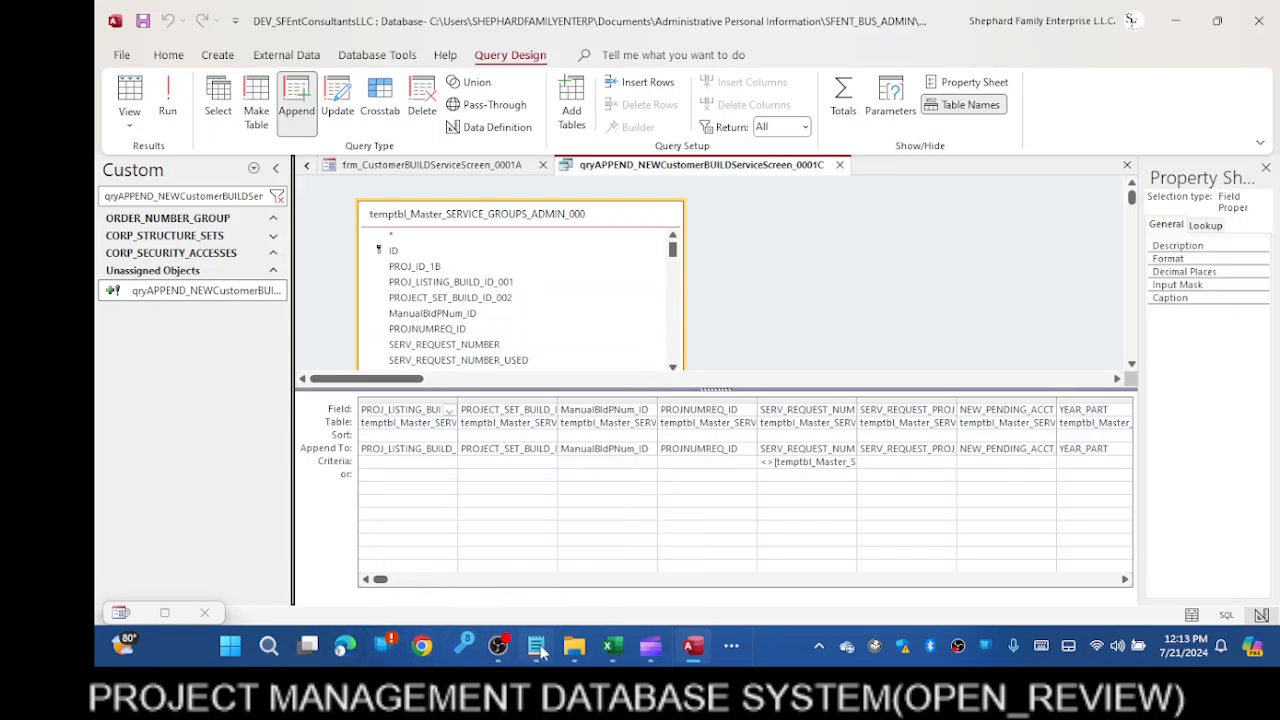
Return to the frm_CustomerBUILDServiceScreen_0001A design, shrink the Property Sheet out of the way, and examine the form down to its SAVE button
{"action": "mouse_move", "coordinate": [538, 648]}
{"action": "mouse_move", "coordinate": [548, 515]}
{"action": "left_click", "coordinate": [410, 165]}
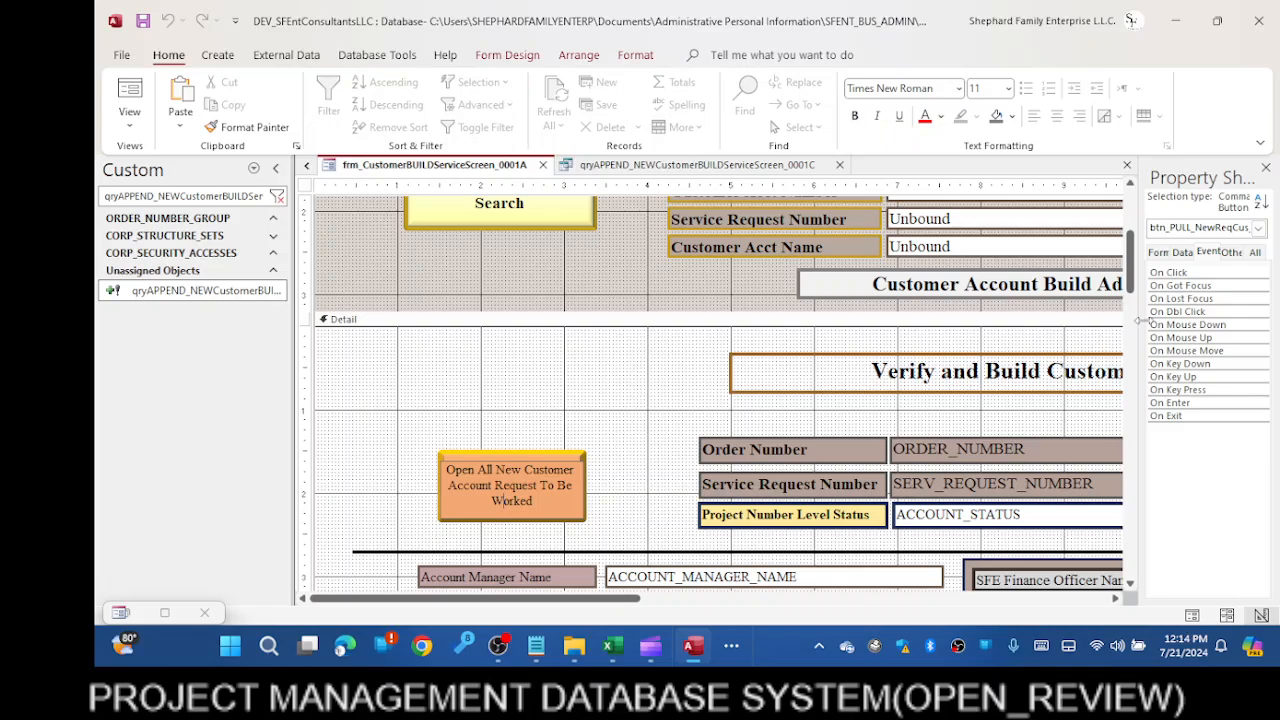
{"action": "key", "text": "F4"}
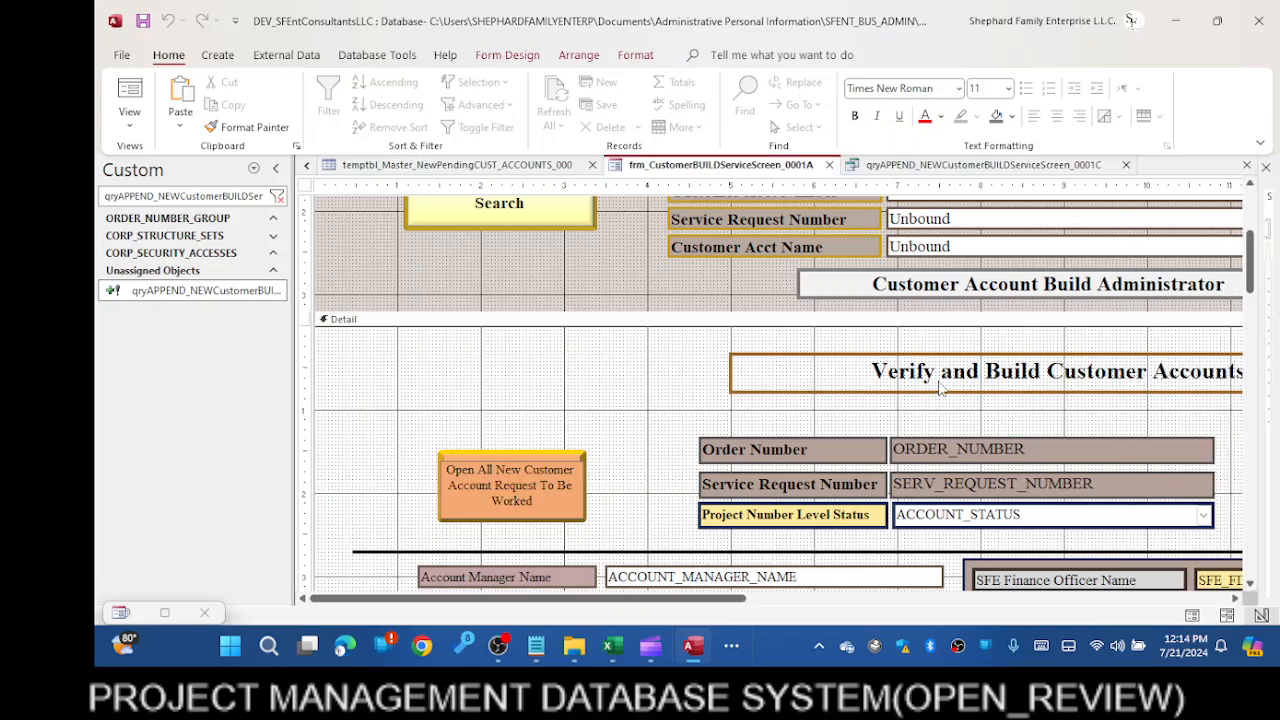
{"action": "scroll", "coordinate": [945, 382], "scroll_direction": "down", "scroll_amount": 8}
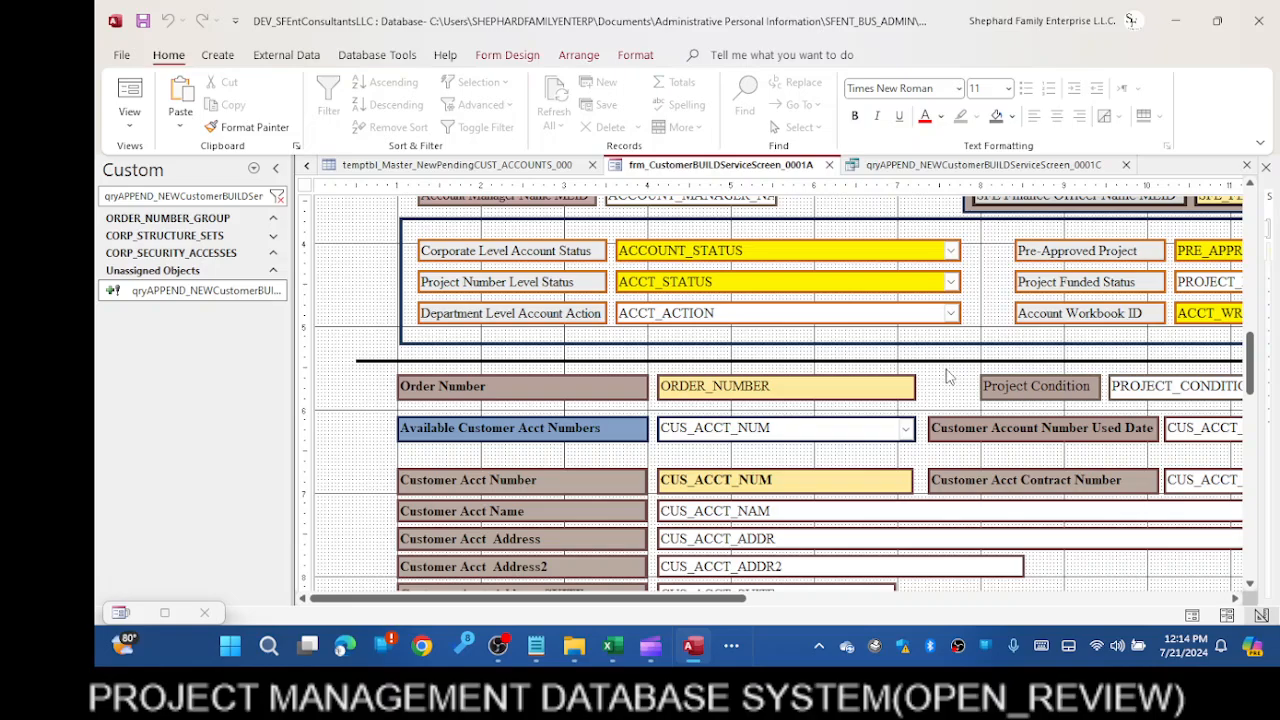
{"action": "scroll", "coordinate": [945, 382], "scroll_direction": "down", "scroll_amount": 8}
{"action": "scroll", "coordinate": [948, 368], "scroll_direction": "down", "scroll_amount": 8}
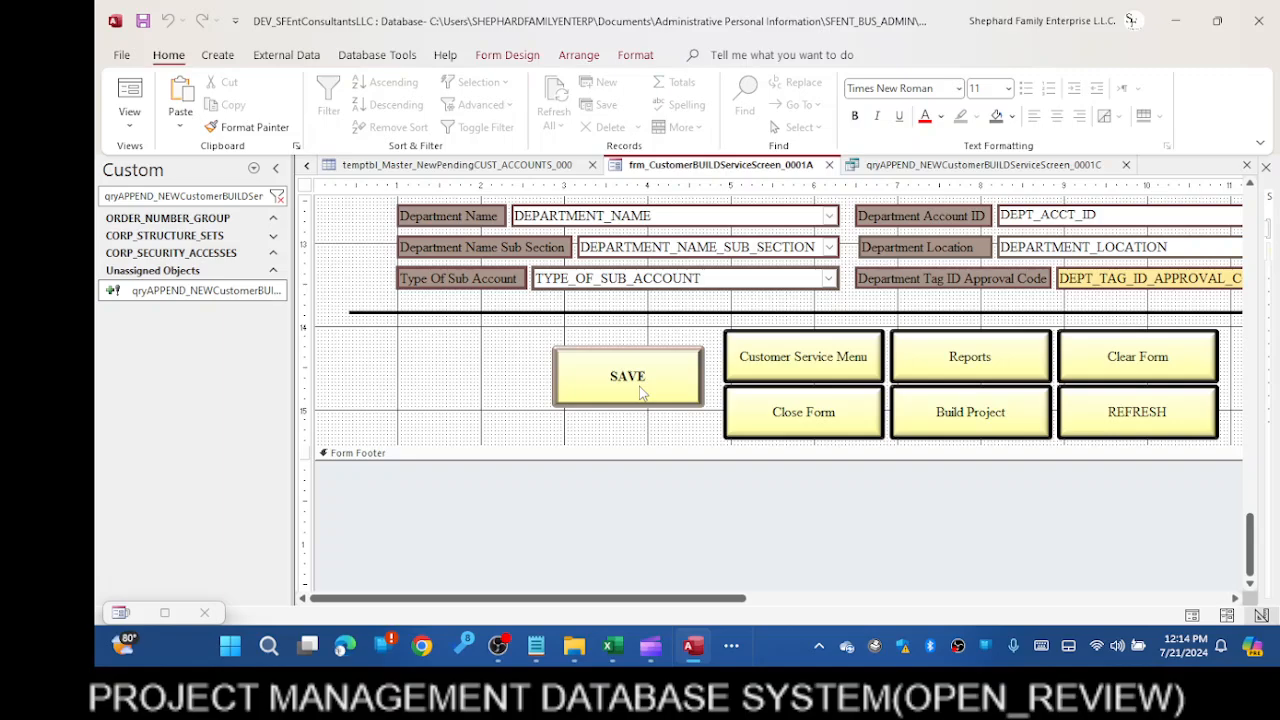
Examine the temptbl_Master_NewPendingCUST_ACCOUNTS_000 records across to the ORDER_NUMBER and ORDER_NUMBER_ACTION columns
{"action": "left_click", "coordinate": [455, 167]}
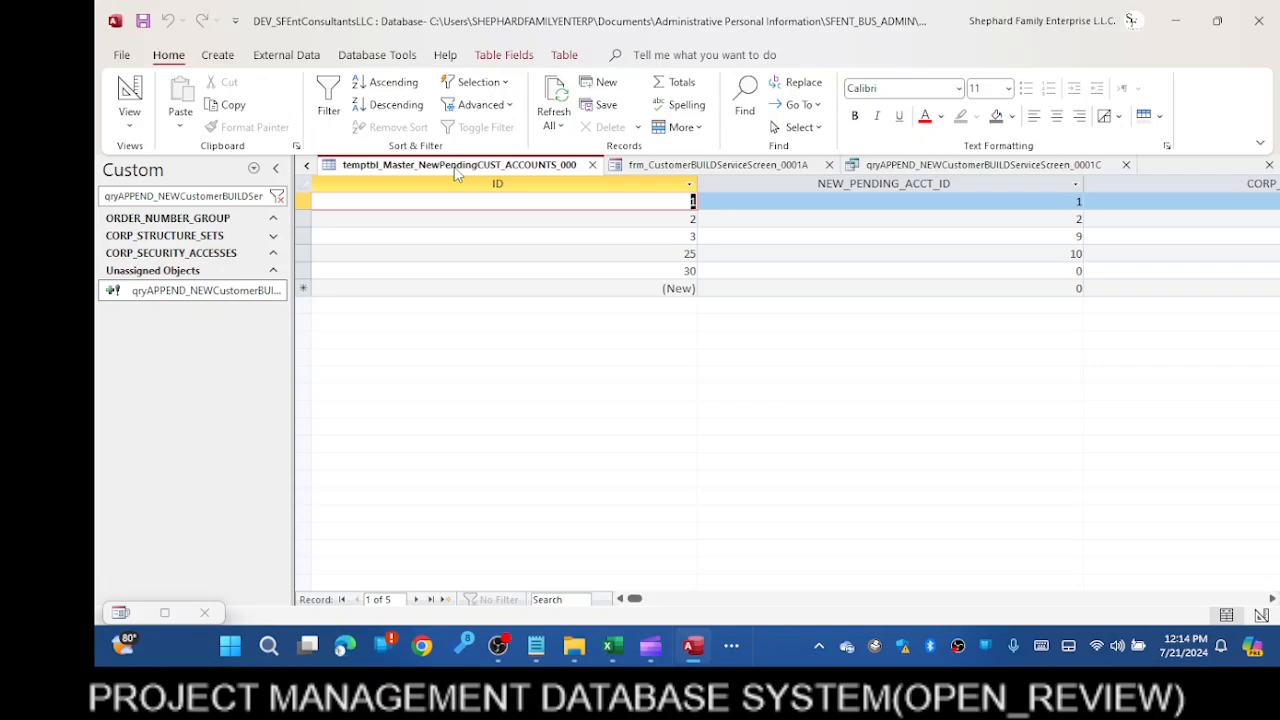
{"action": "left_click_drag", "start_coordinate": [635, 598], "coordinate": [713, 598]}
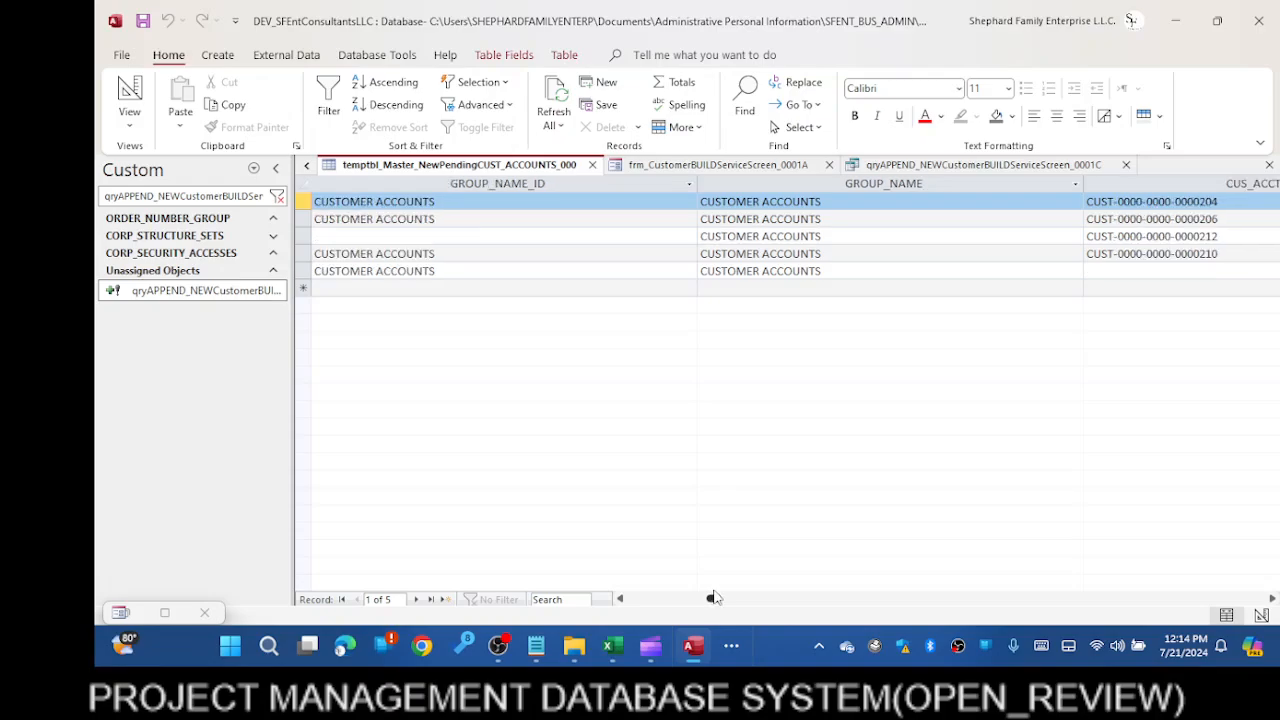
{"action": "left_click_drag", "start_coordinate": [713, 597], "coordinate": [727, 595]}
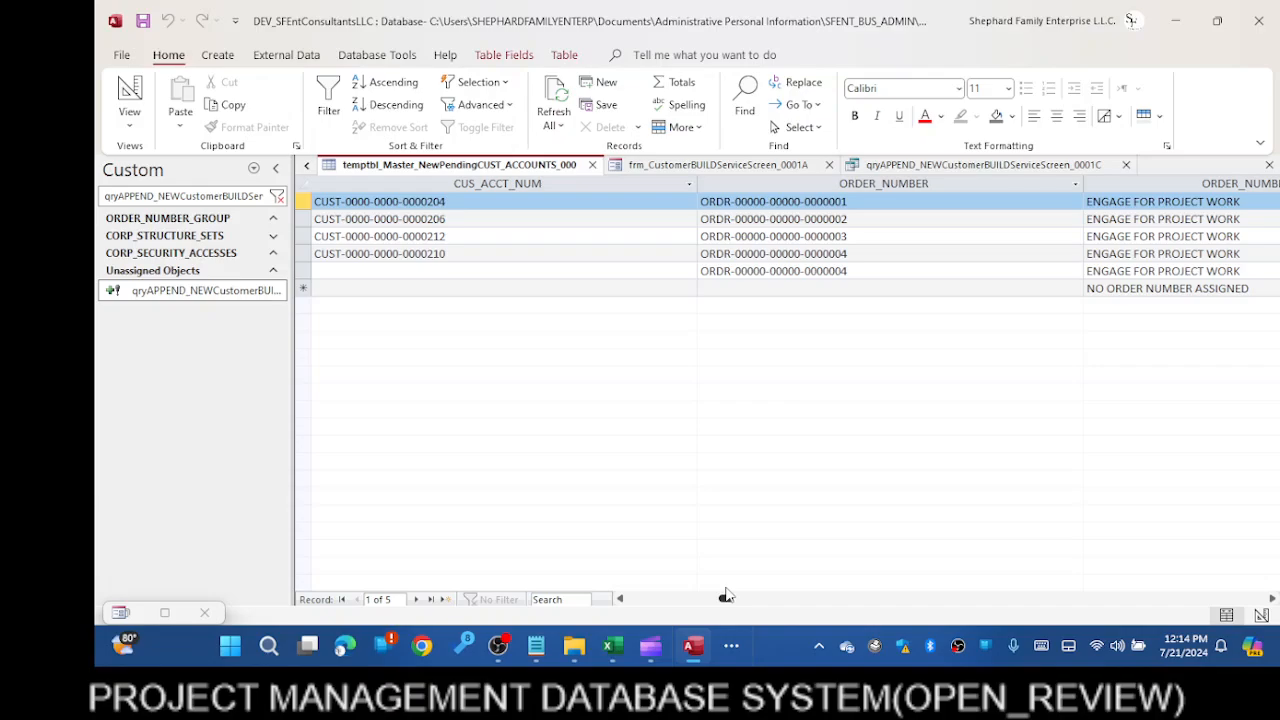
{"action": "left_click", "coordinate": [1272, 598]}
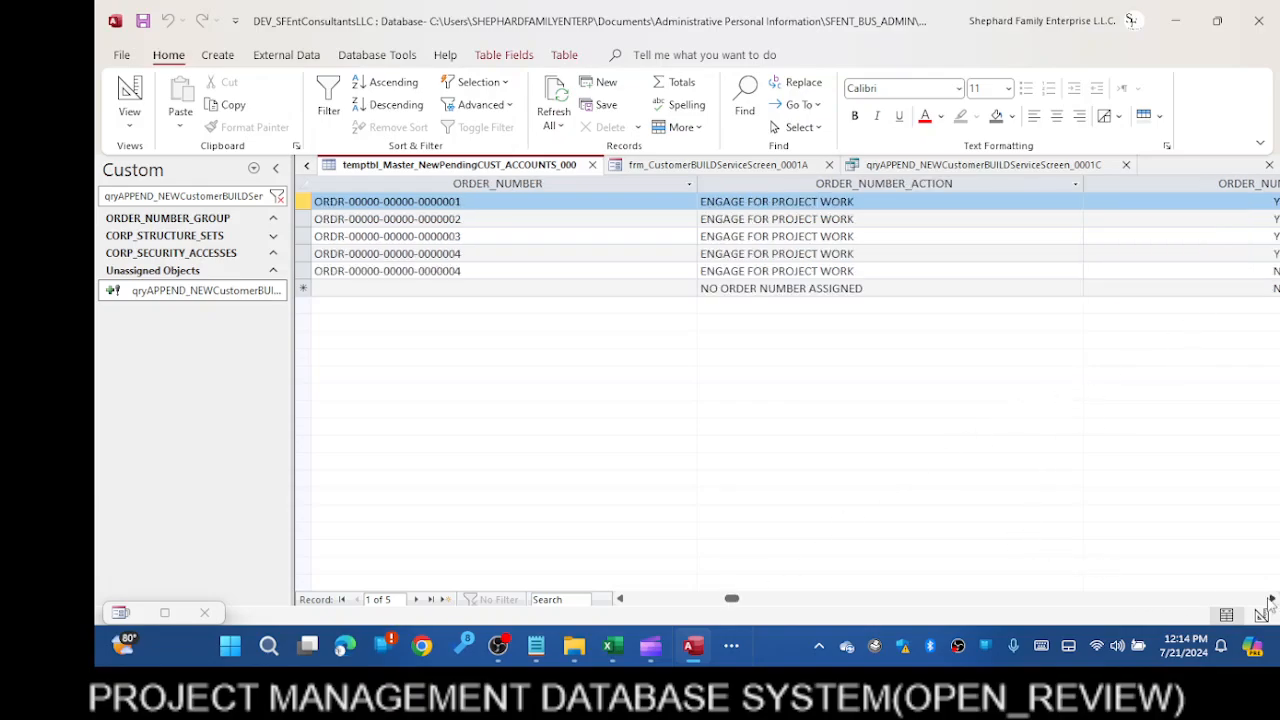
Review the available ORDER_NUMBER_ACTION options for the last record in the table, then close the list
{"action": "left_click", "coordinate": [955, 271]}
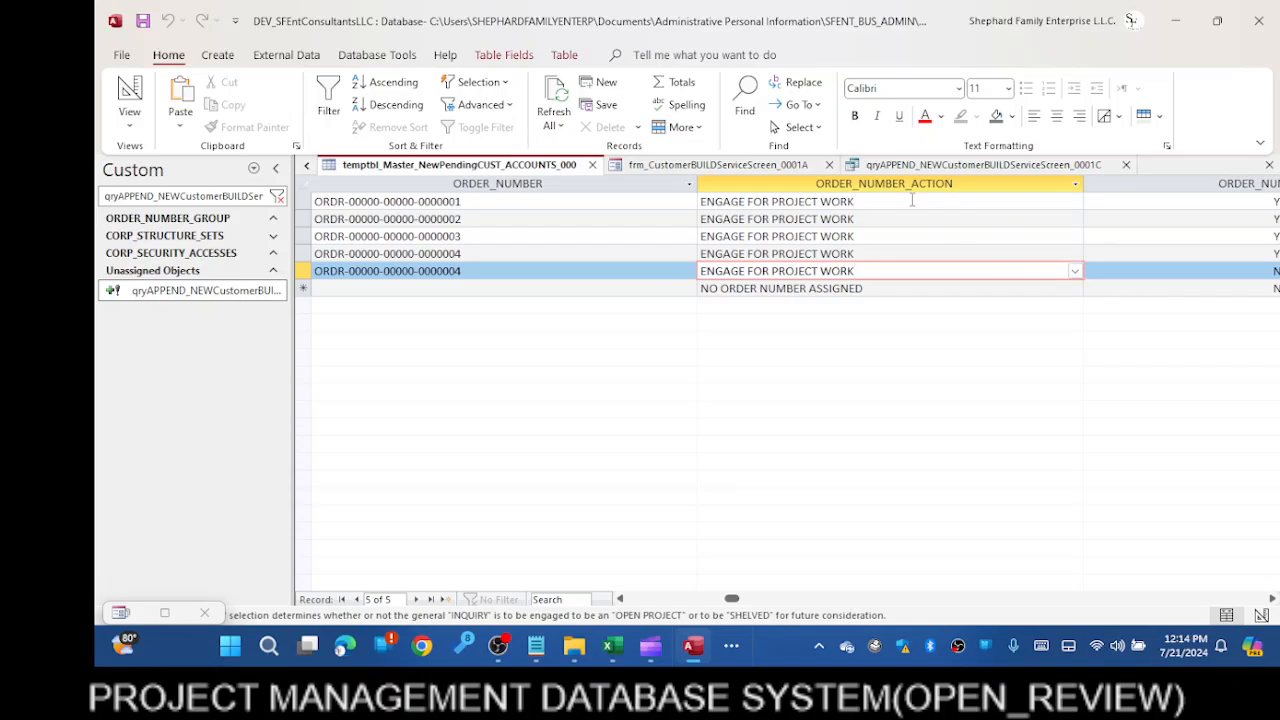
{"action": "left_click", "coordinate": [1074, 271]}
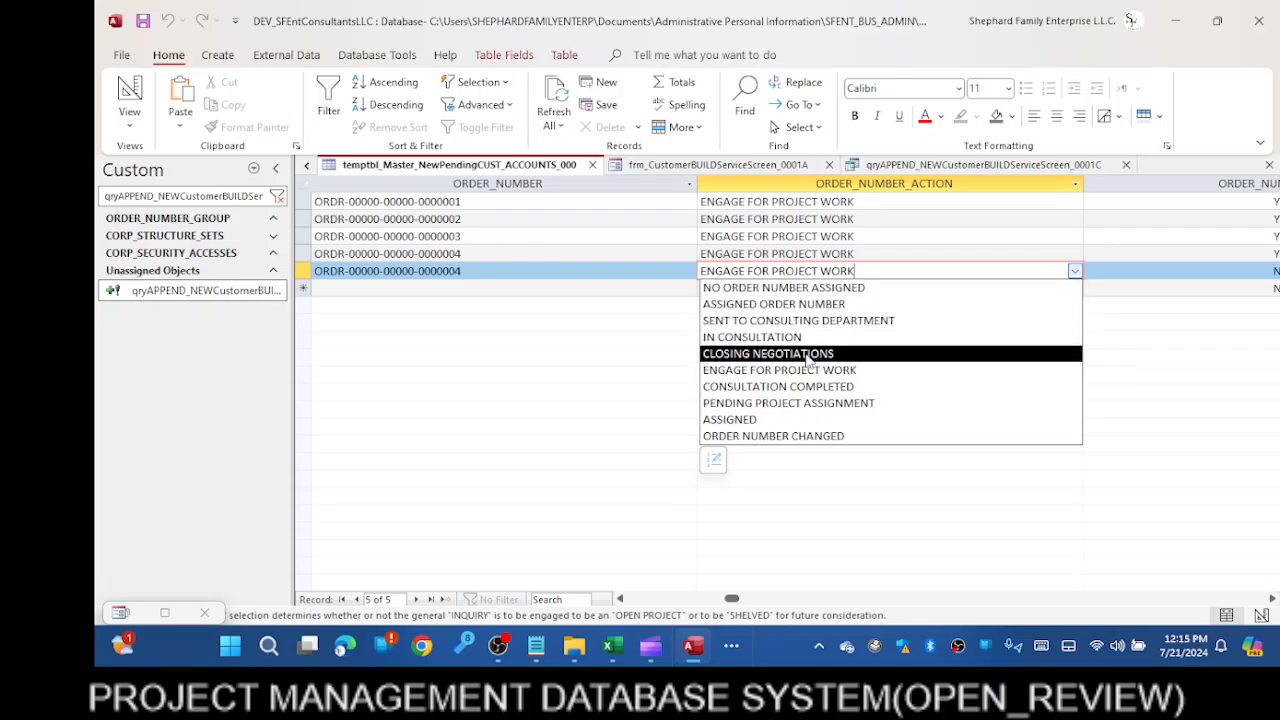
{"action": "left_click", "coordinate": [1205, 116]}
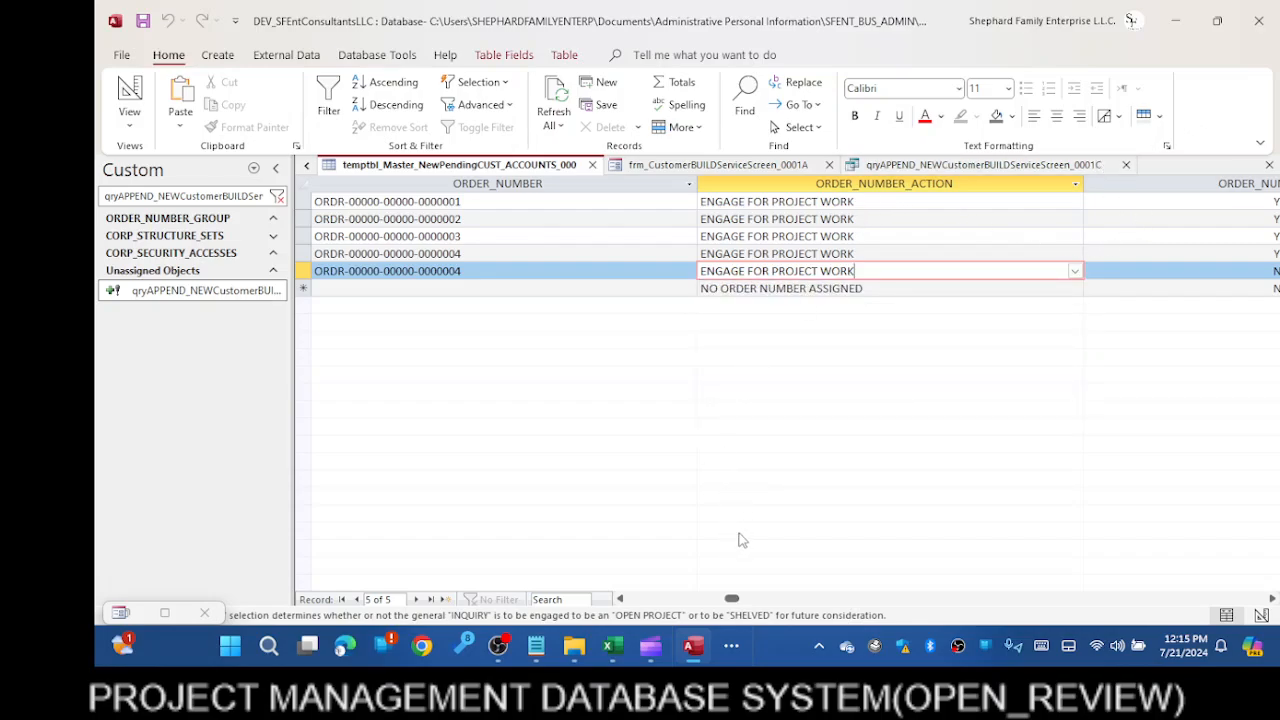
{"action": "left_click", "coordinate": [1074, 272]}
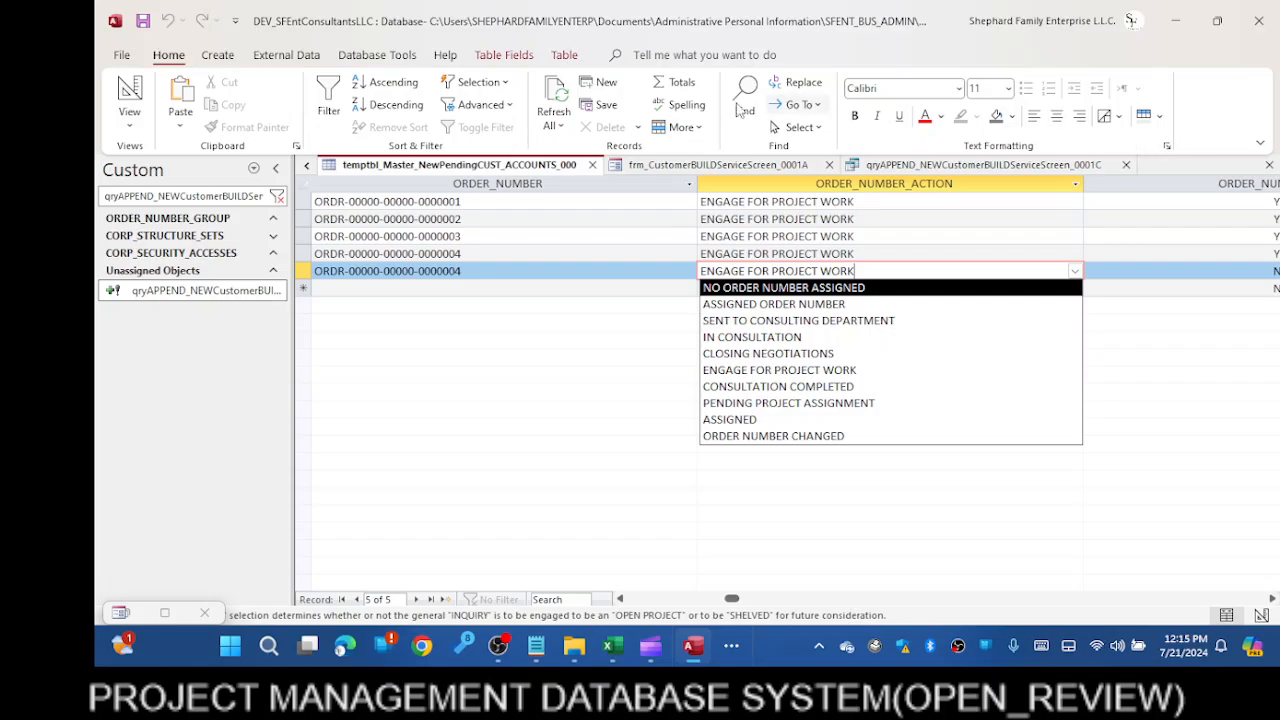
{"action": "left_click", "coordinate": [490, 164]}
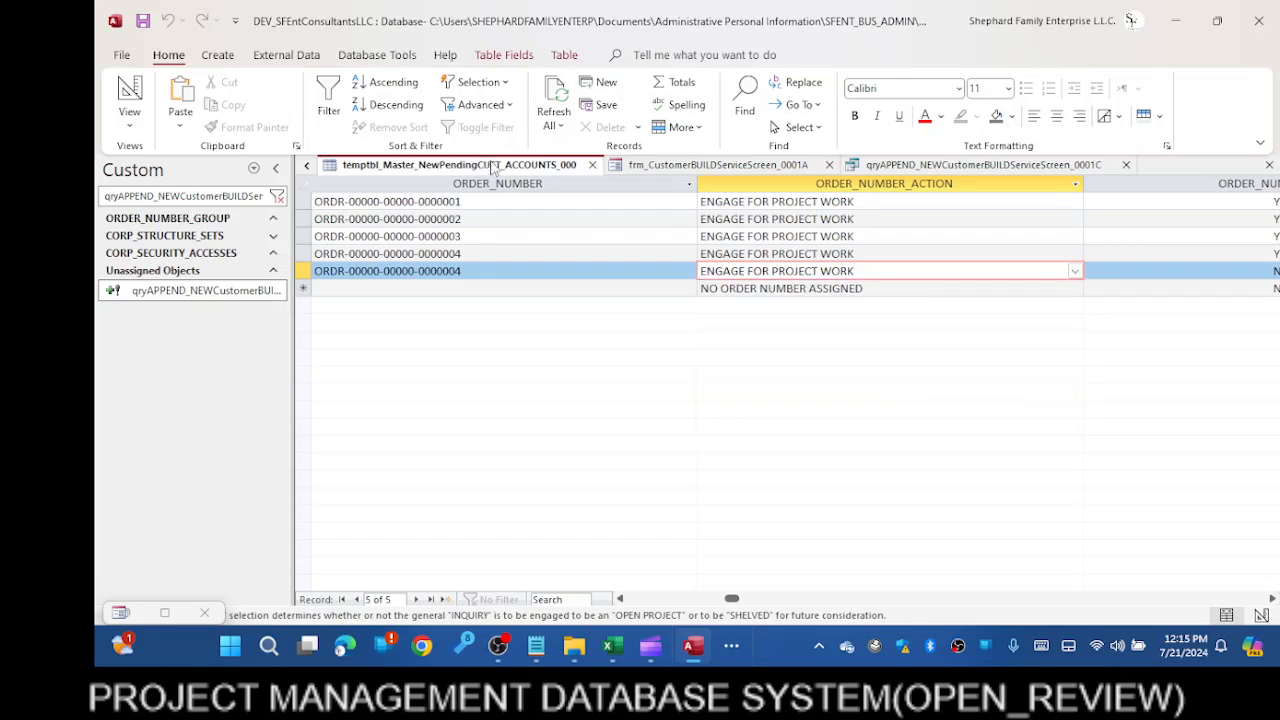
Display frm_CustomerBUILDServiceScreen_0001A in Form View in a maximized window and search for the record matching the prefilled order number
{"action": "left_click", "coordinate": [743, 166]}
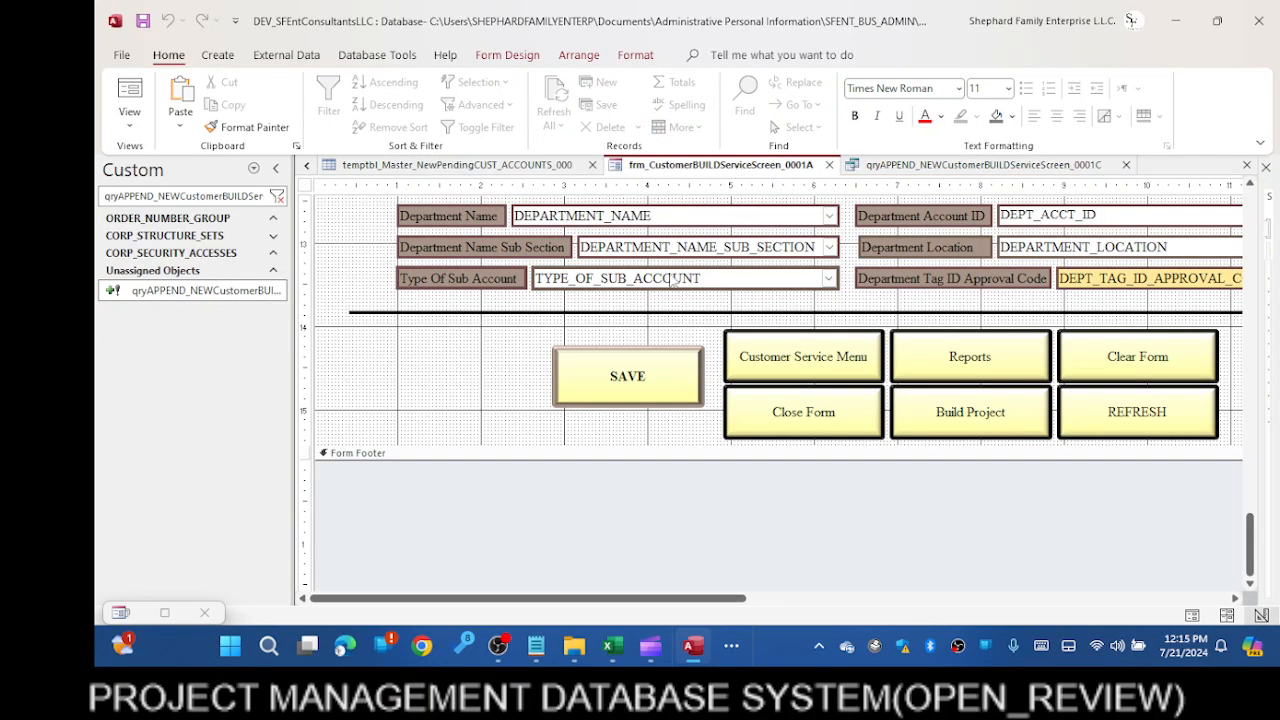
{"action": "right_click", "coordinate": [695, 168]}
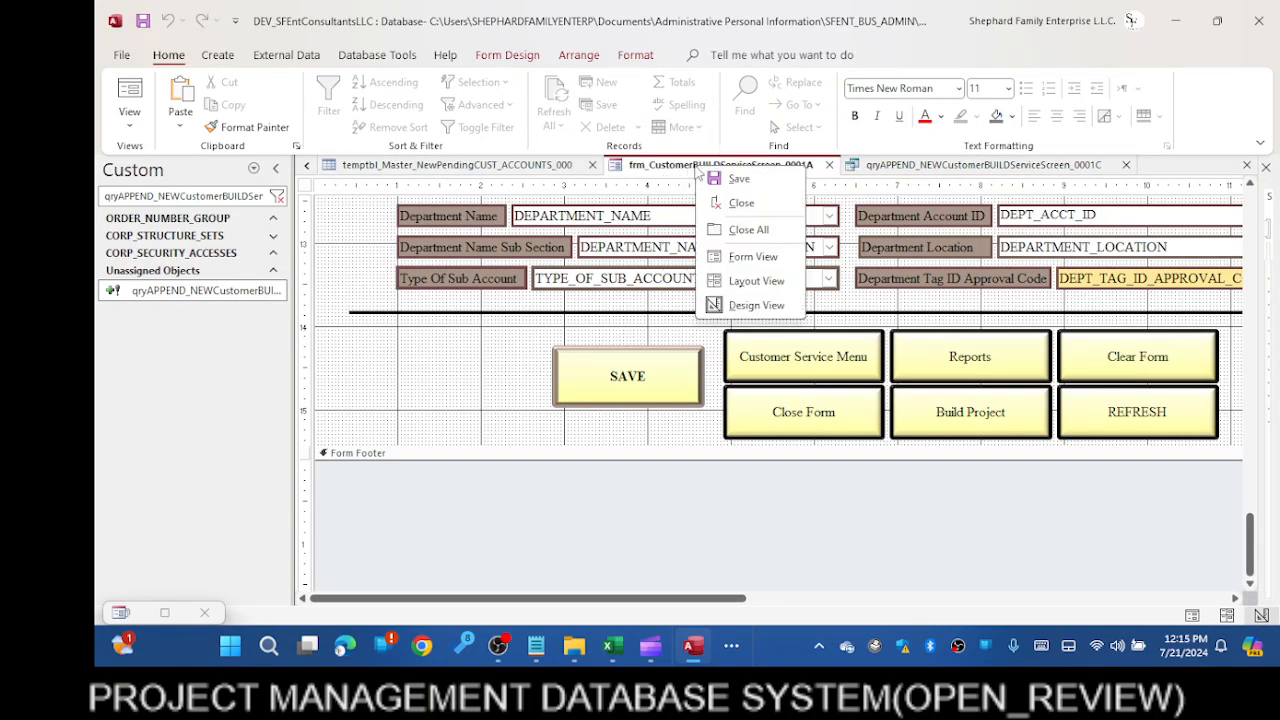
{"action": "left_click", "coordinate": [753, 258]}
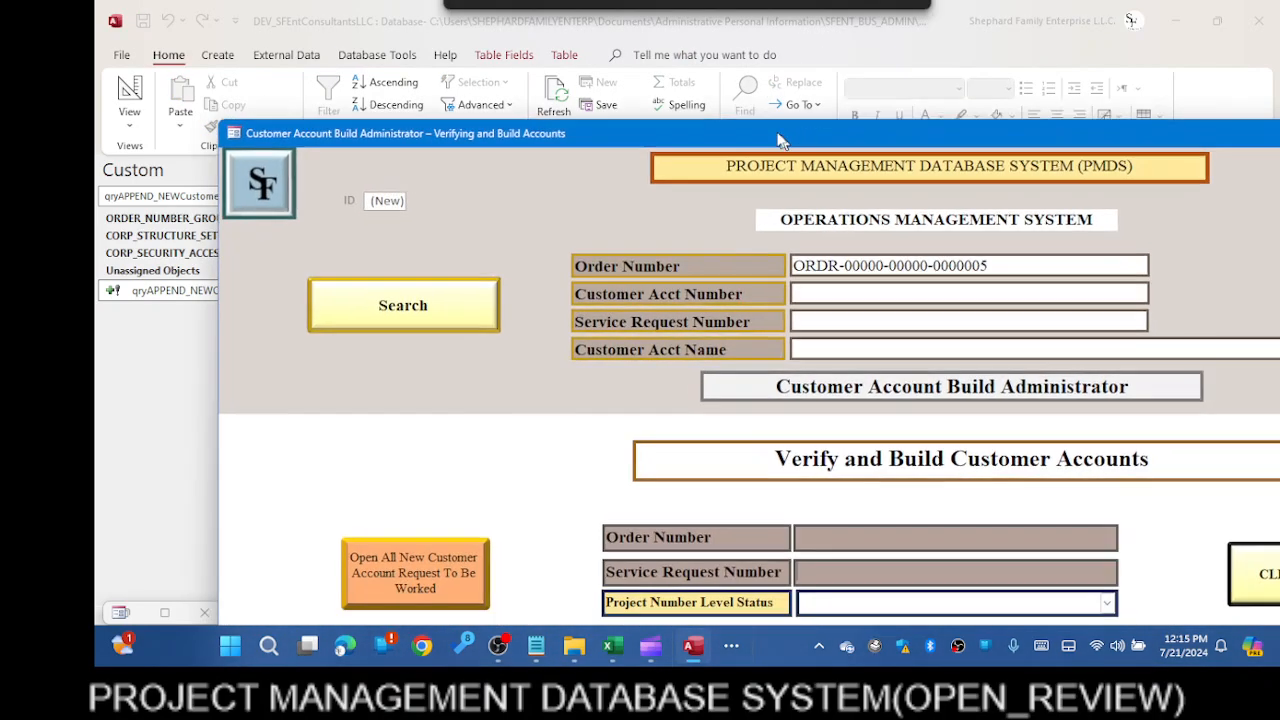
{"action": "left_click_drag", "start_coordinate": [780, 140], "coordinate": [647, 52]}
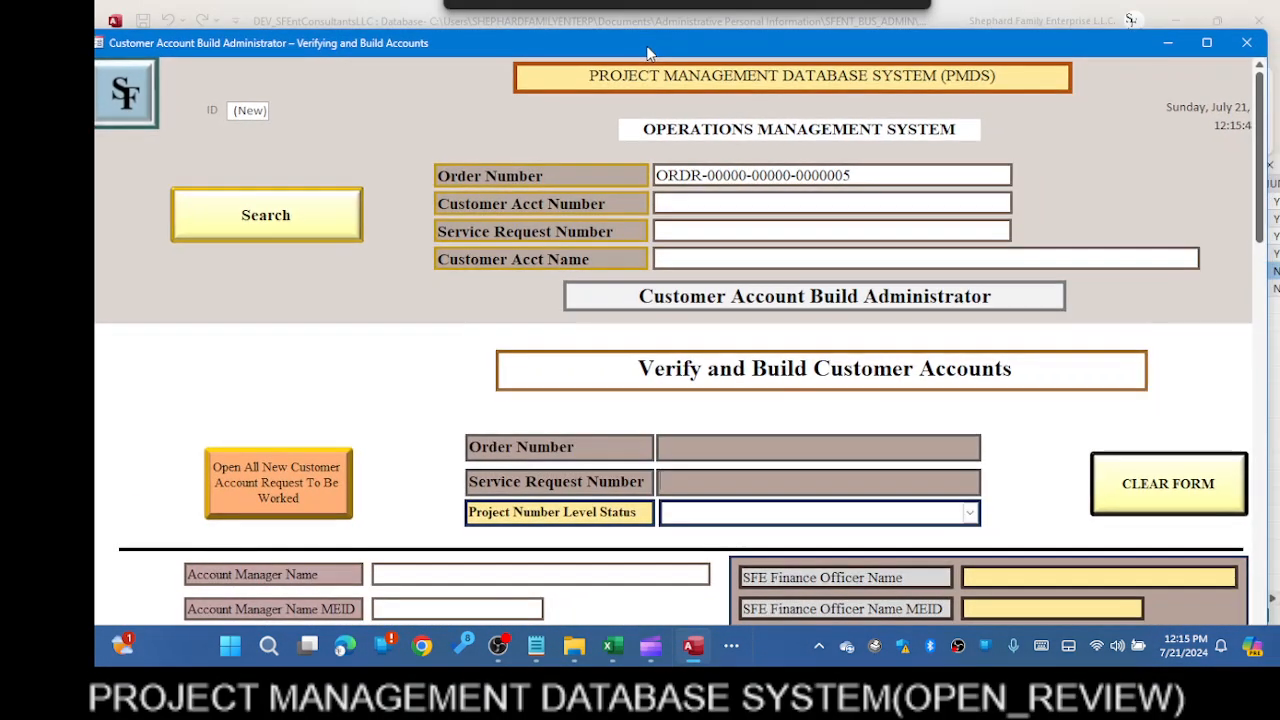
{"action": "left_click", "coordinate": [305, 218]}
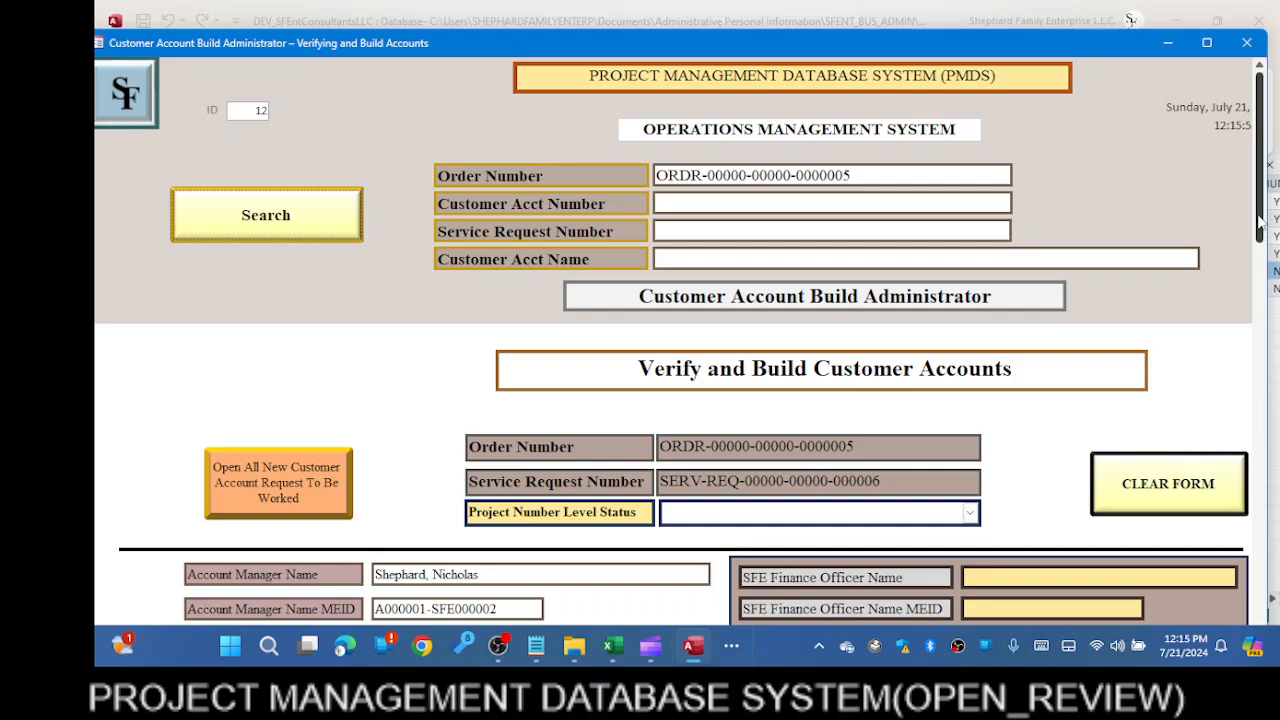
{"action": "left_click", "coordinate": [1207, 43]}
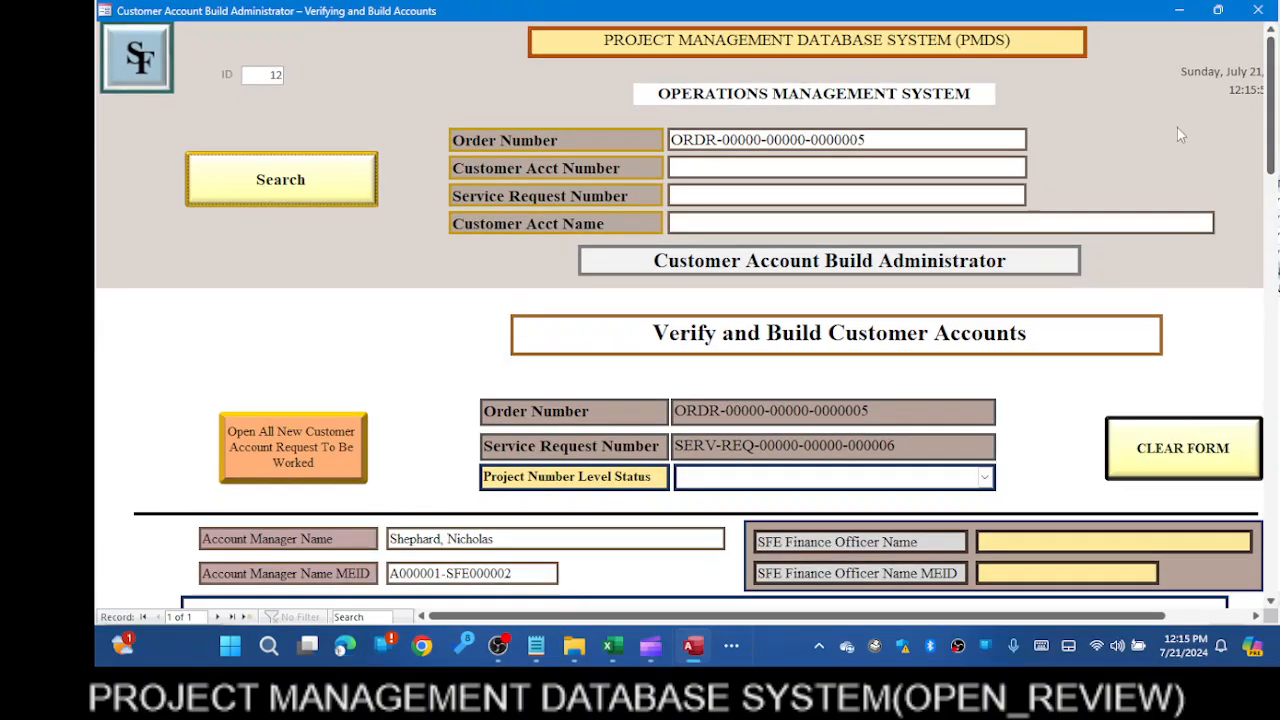
Examine the retrieved record's account status, customer contact, address, and department fields down to the buttons at the form's end
{"action": "scroll", "coordinate": [942, 330], "scroll_direction": "down", "scroll_amount": 1}
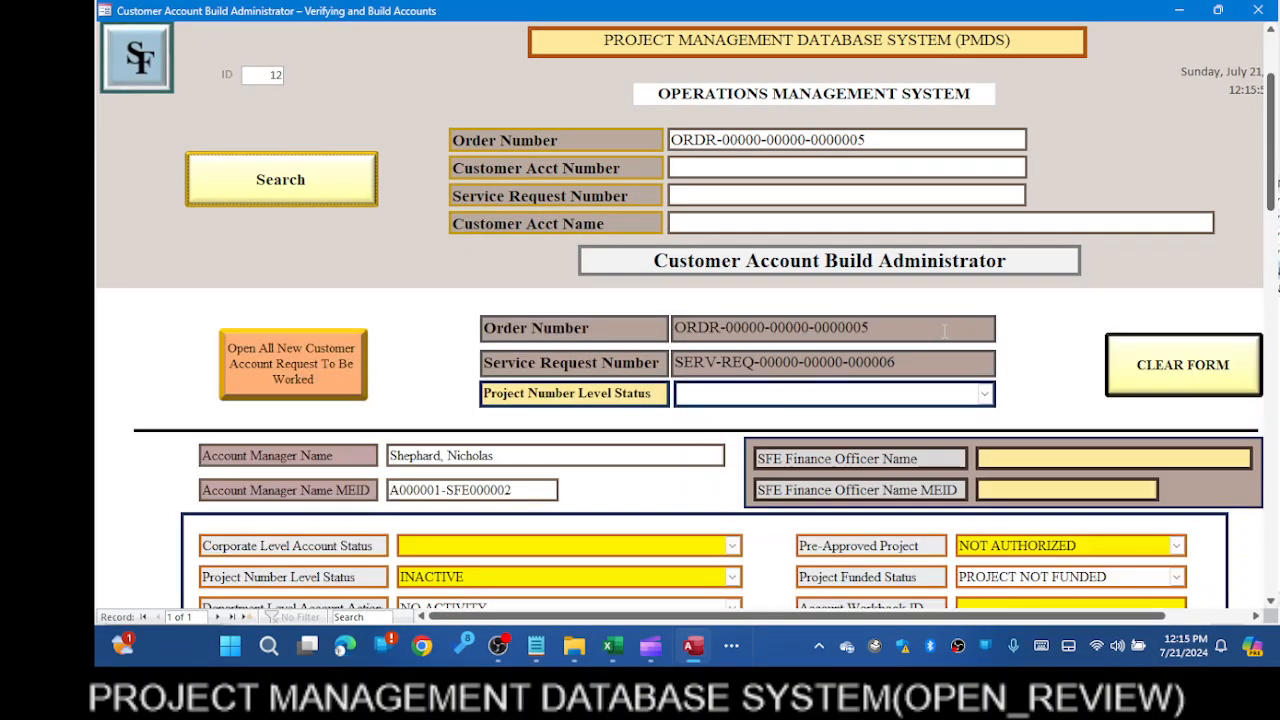
{"action": "scroll", "coordinate": [950, 332], "scroll_direction": "down", "scroll_amount": 1}
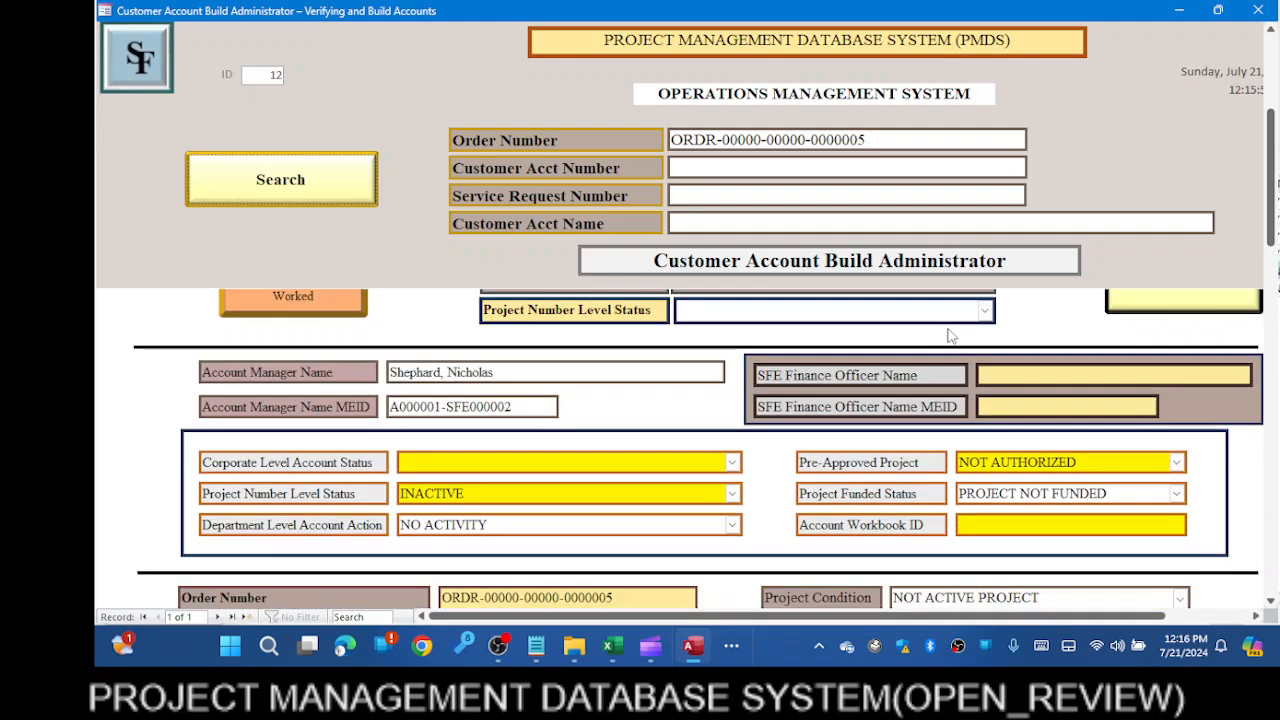
{"action": "scroll", "coordinate": [950, 336], "scroll_direction": "down", "scroll_amount": 1}
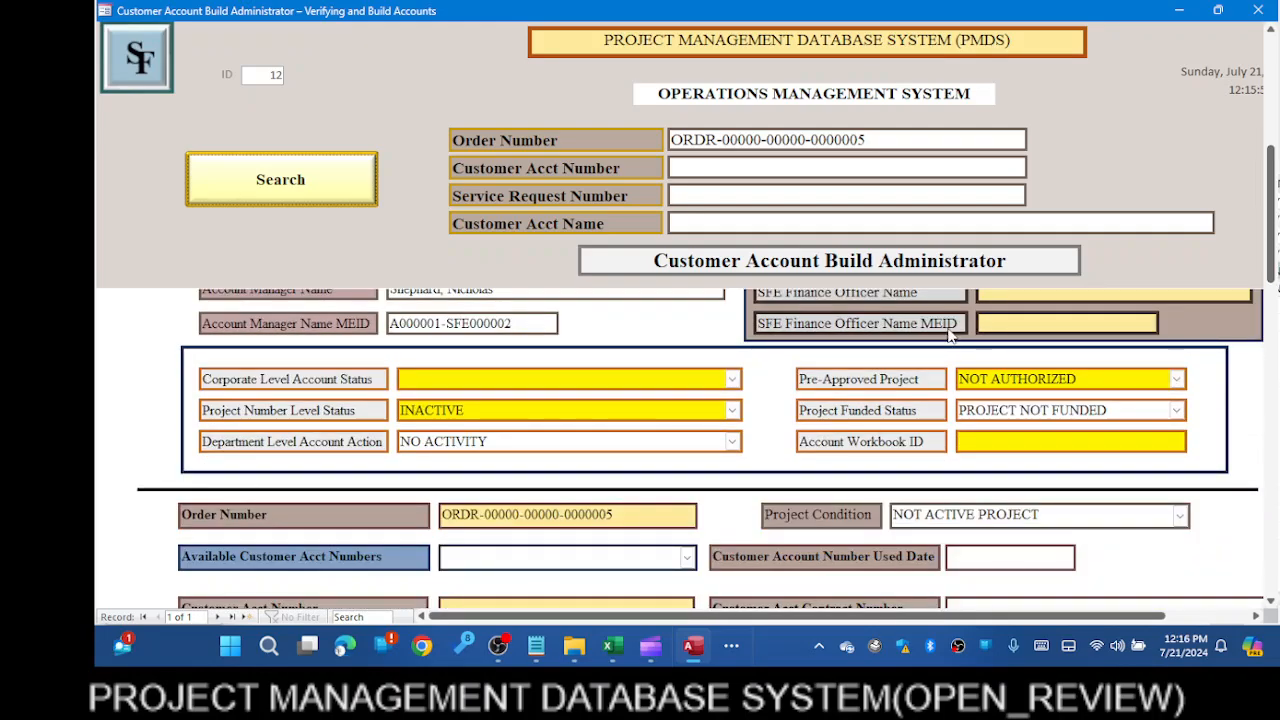
{"action": "scroll", "coordinate": [950, 336], "scroll_direction": "down", "scroll_amount": 2}
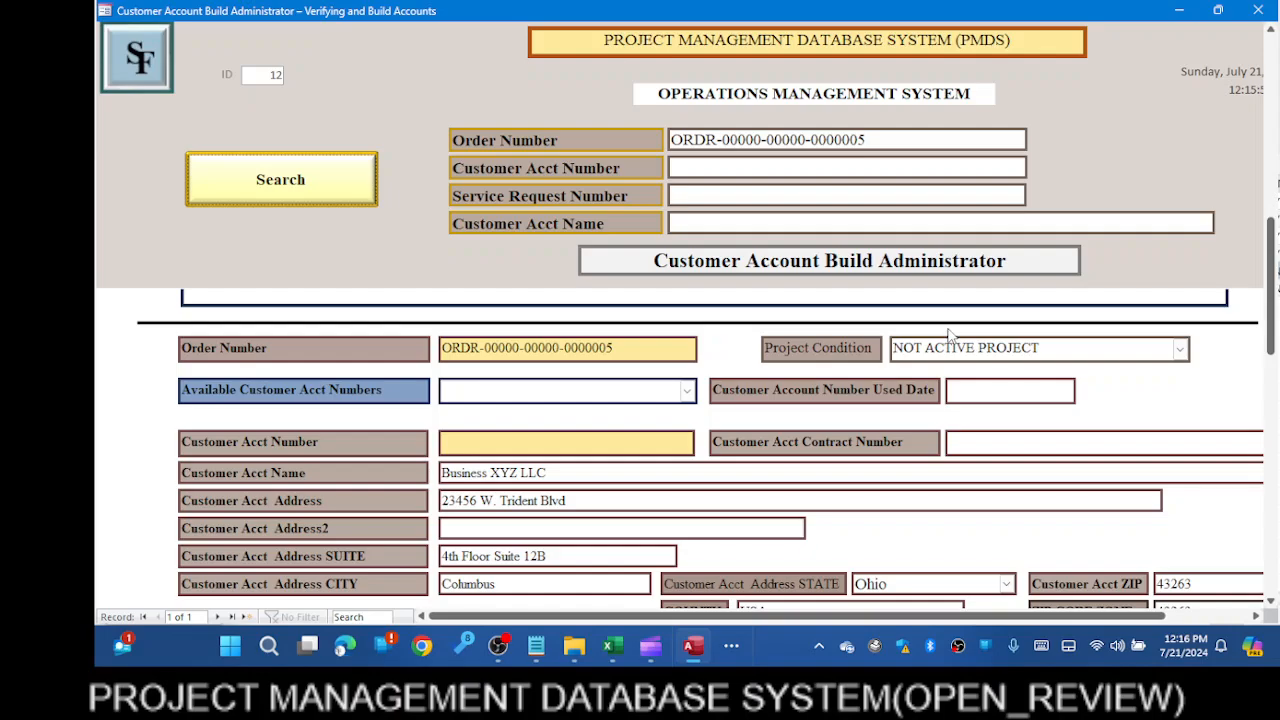
{"action": "scroll", "coordinate": [950, 336], "scroll_direction": "down", "scroll_amount": 2}
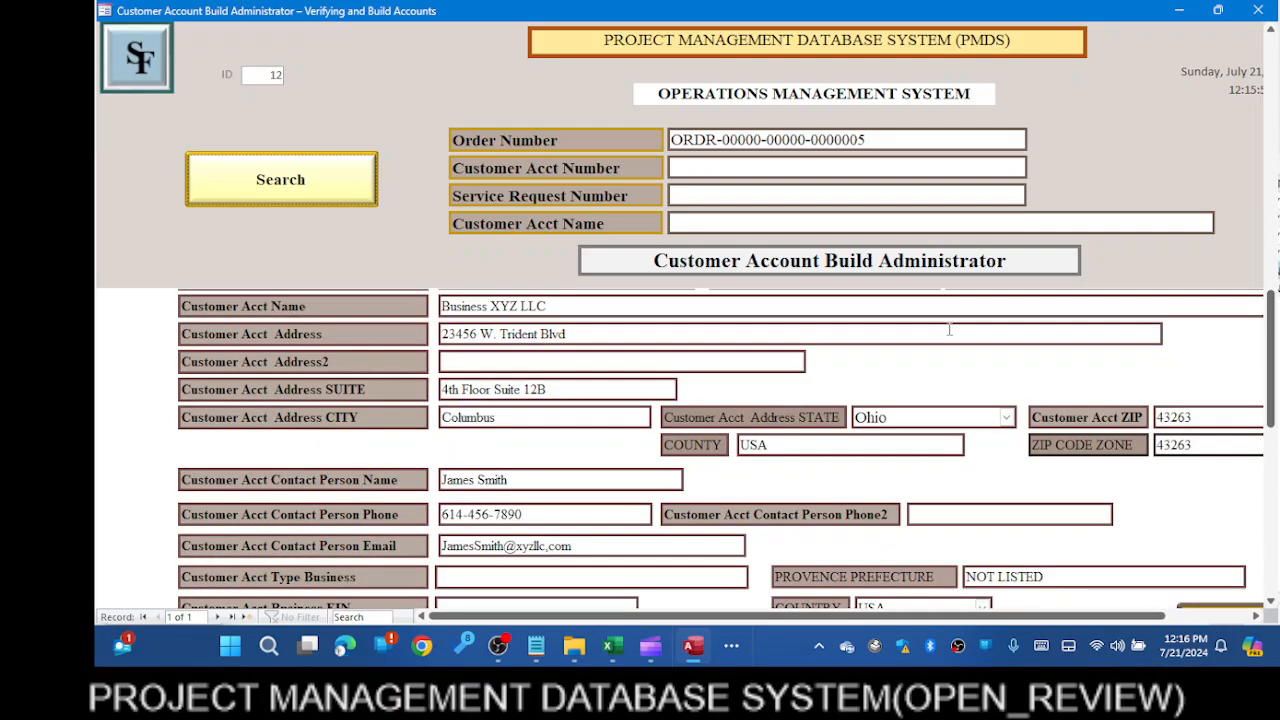
{"action": "scroll", "coordinate": [950, 333], "scroll_direction": "down", "scroll_amount": 2}
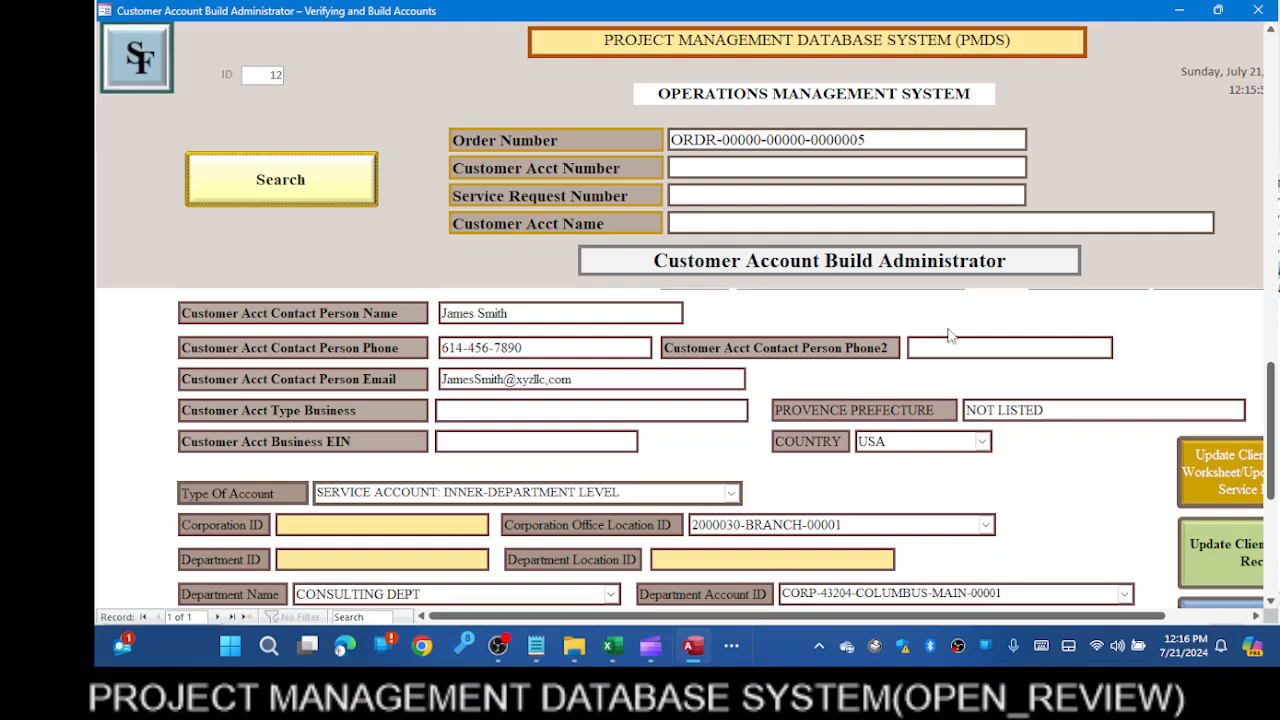
{"action": "scroll", "coordinate": [950, 336], "scroll_direction": "down", "scroll_amount": 1}
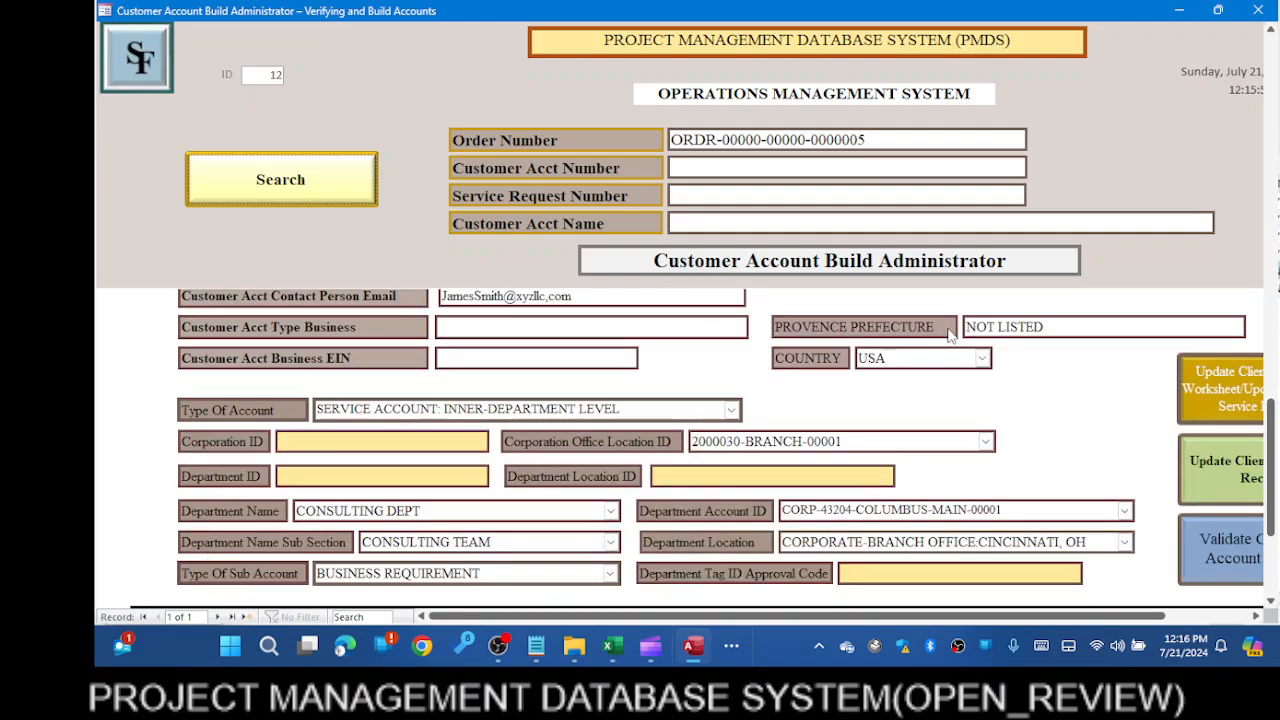
{"action": "scroll", "coordinate": [950, 336], "scroll_direction": "down", "scroll_amount": 2}
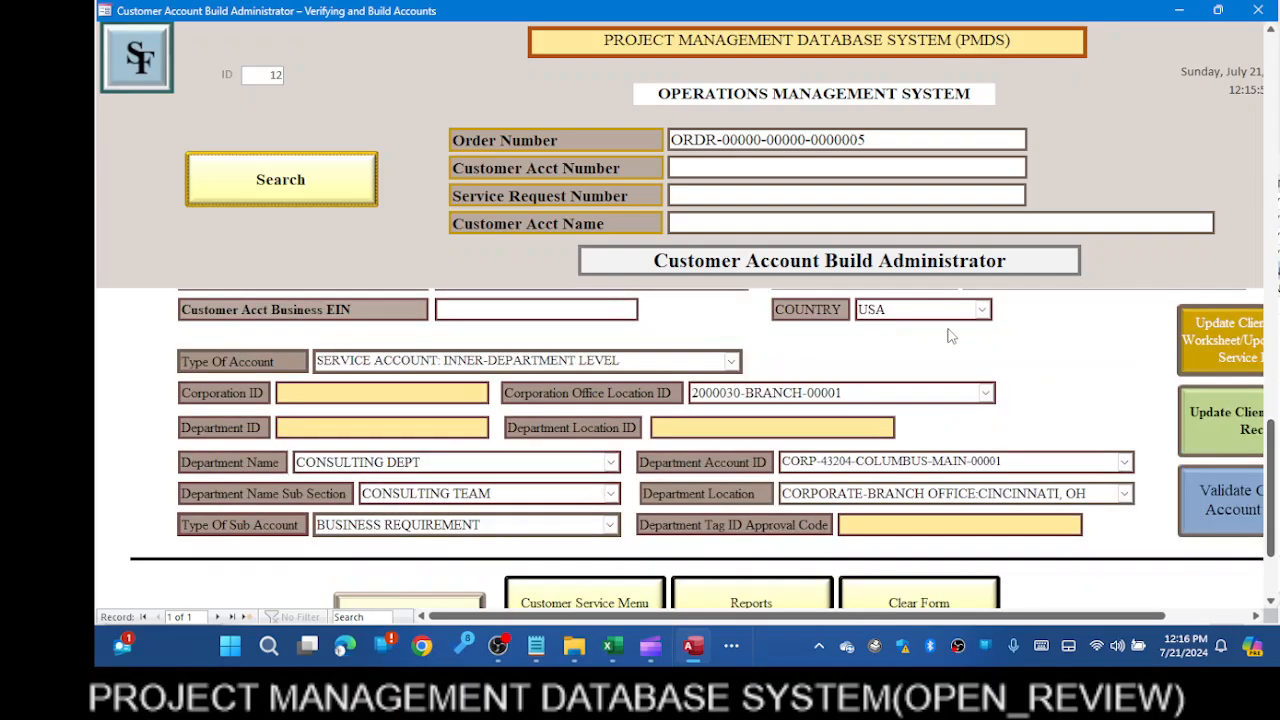
Recheck the retrieved record's customer and account status fields, then switch the customer account build form to Design View
{"action": "scroll", "coordinate": [950, 336], "scroll_direction": "up", "scroll_amount": 3}
{"action": "scroll", "coordinate": [957, 331], "scroll_direction": "up", "scroll_amount": 2}
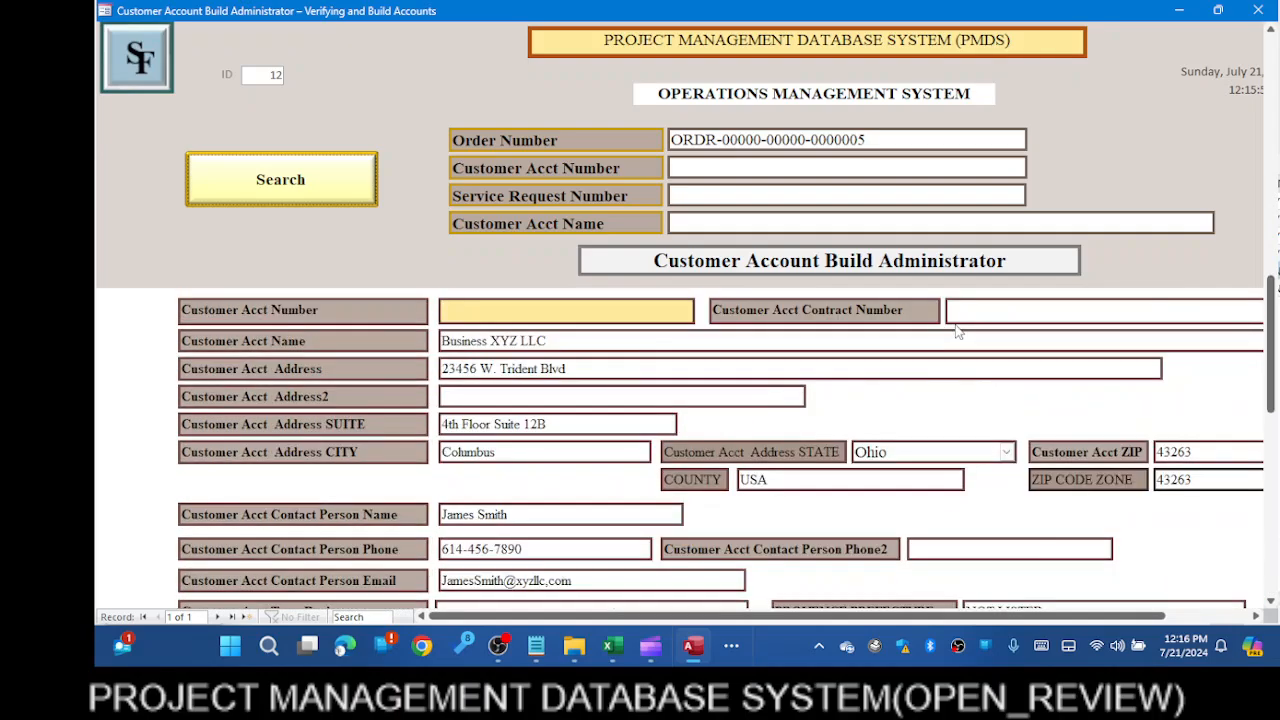
{"action": "scroll", "coordinate": [957, 331], "scroll_direction": "up", "scroll_amount": 2}
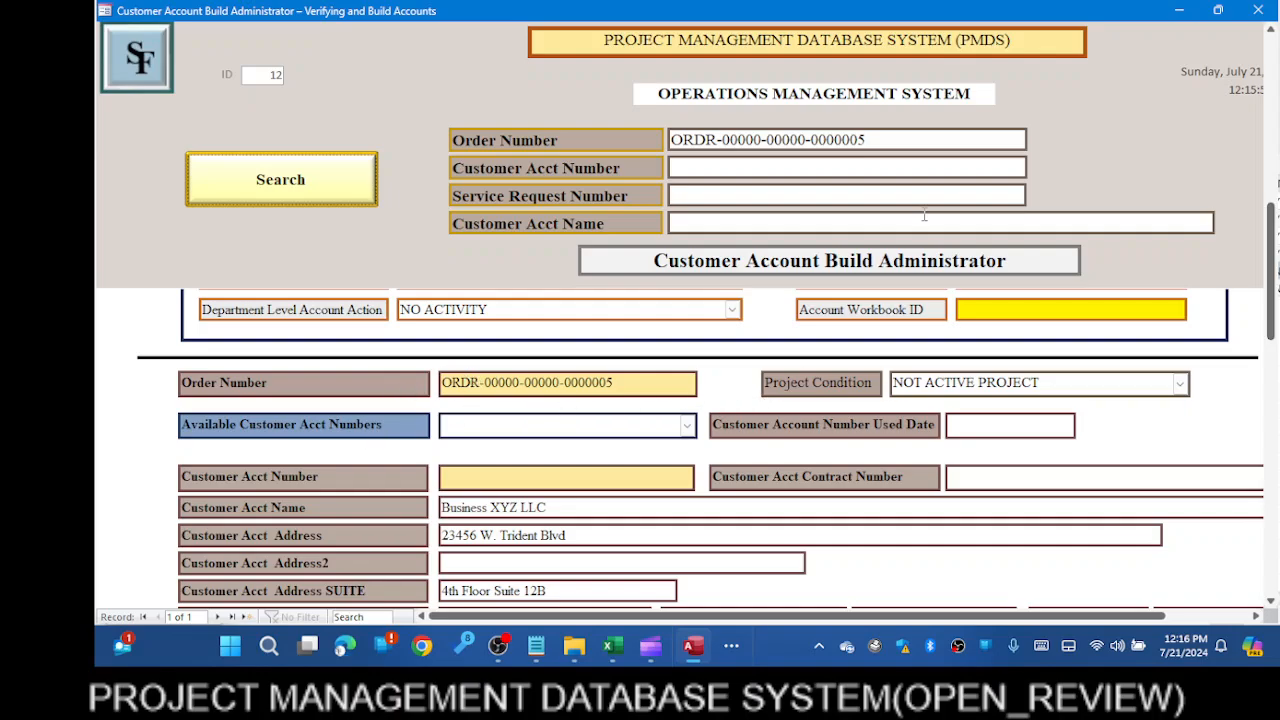
{"action": "right_click", "coordinate": [943, 13]}
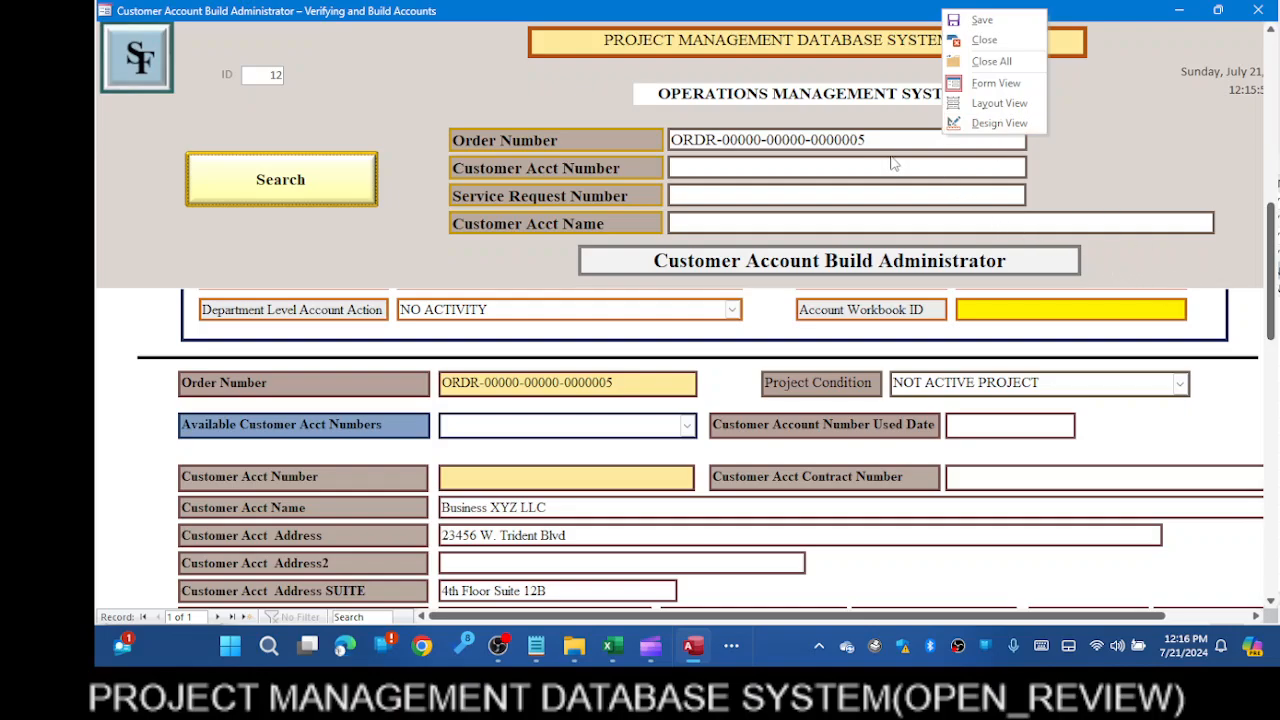
{"action": "scroll", "coordinate": [1113, 374], "scroll_direction": "up", "scroll_amount": 1}
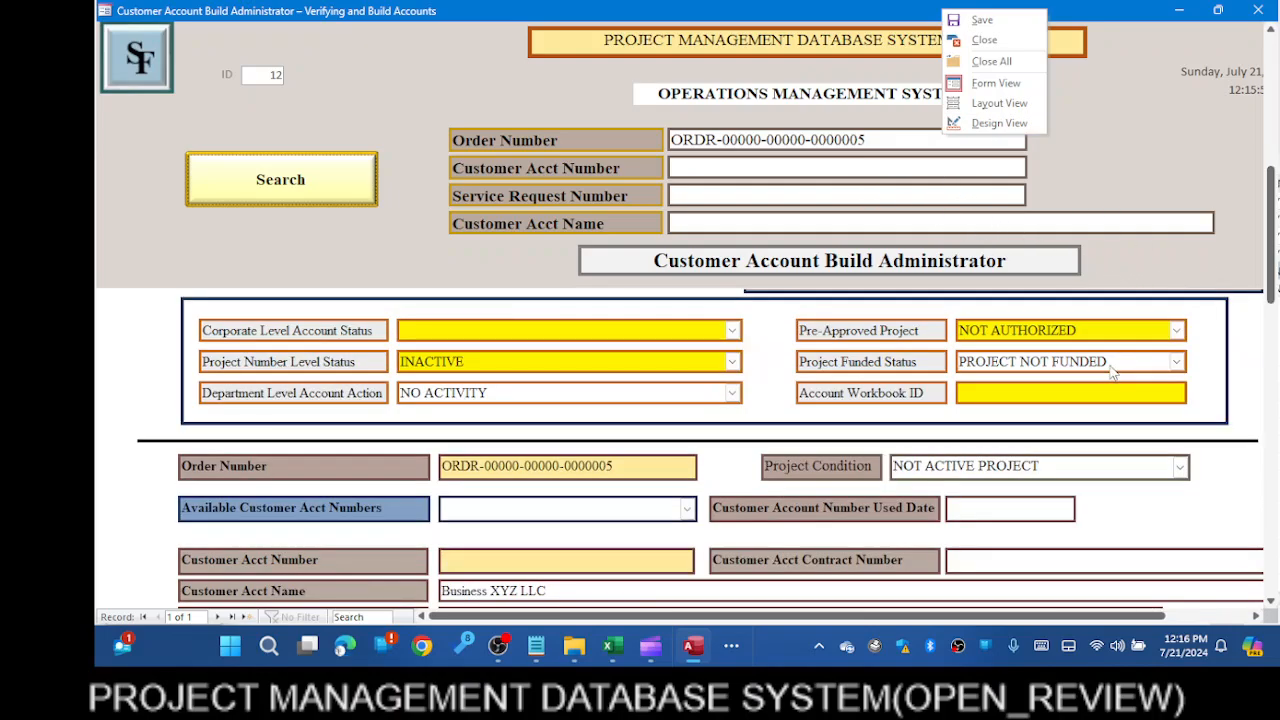
{"action": "scroll", "coordinate": [1113, 370], "scroll_direction": "up", "scroll_amount": 2}
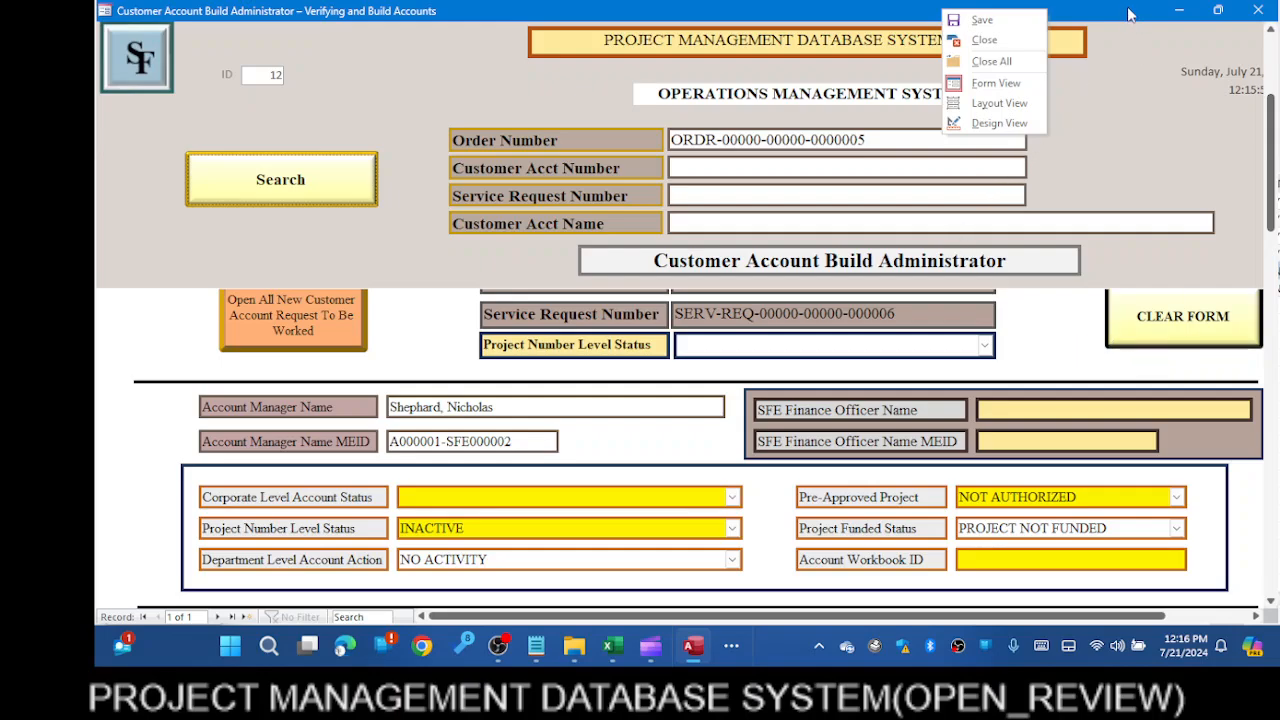
{"action": "left_click", "coordinate": [995, 124]}
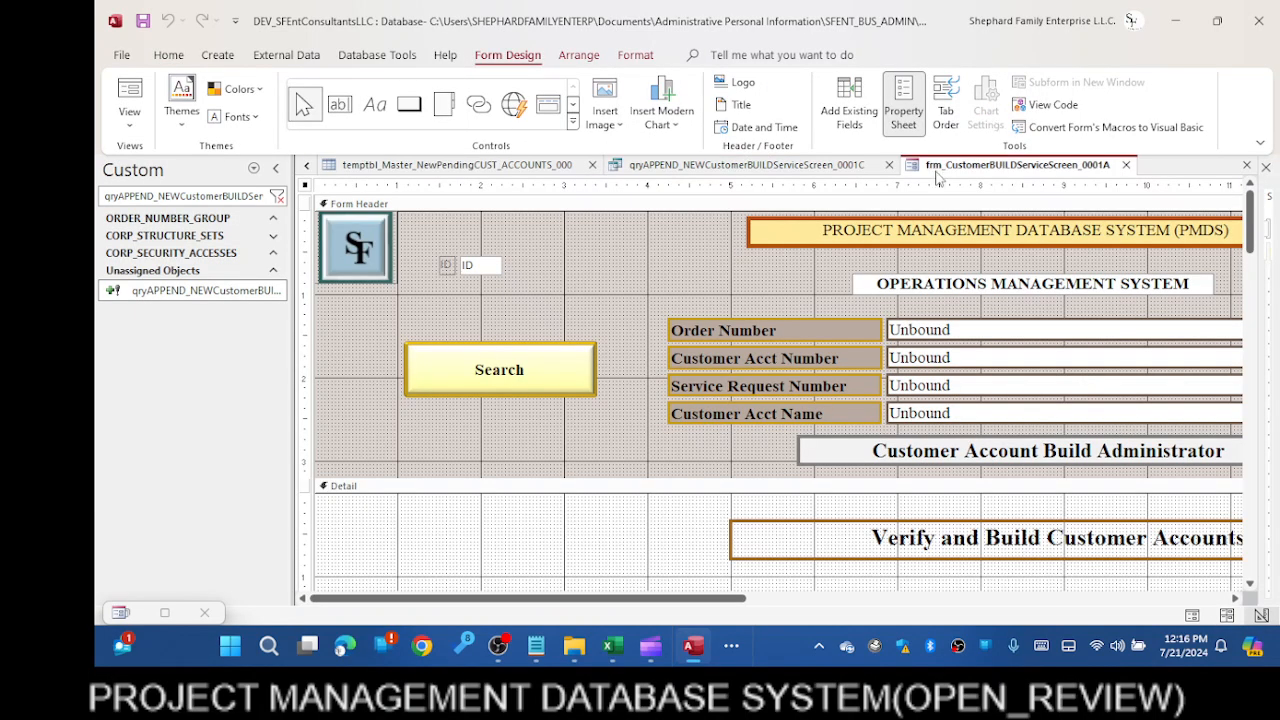
Display the form's list of existing fields and examine the available fields from ID through UPDATED_BY
{"action": "left_click", "coordinate": [850, 100]}
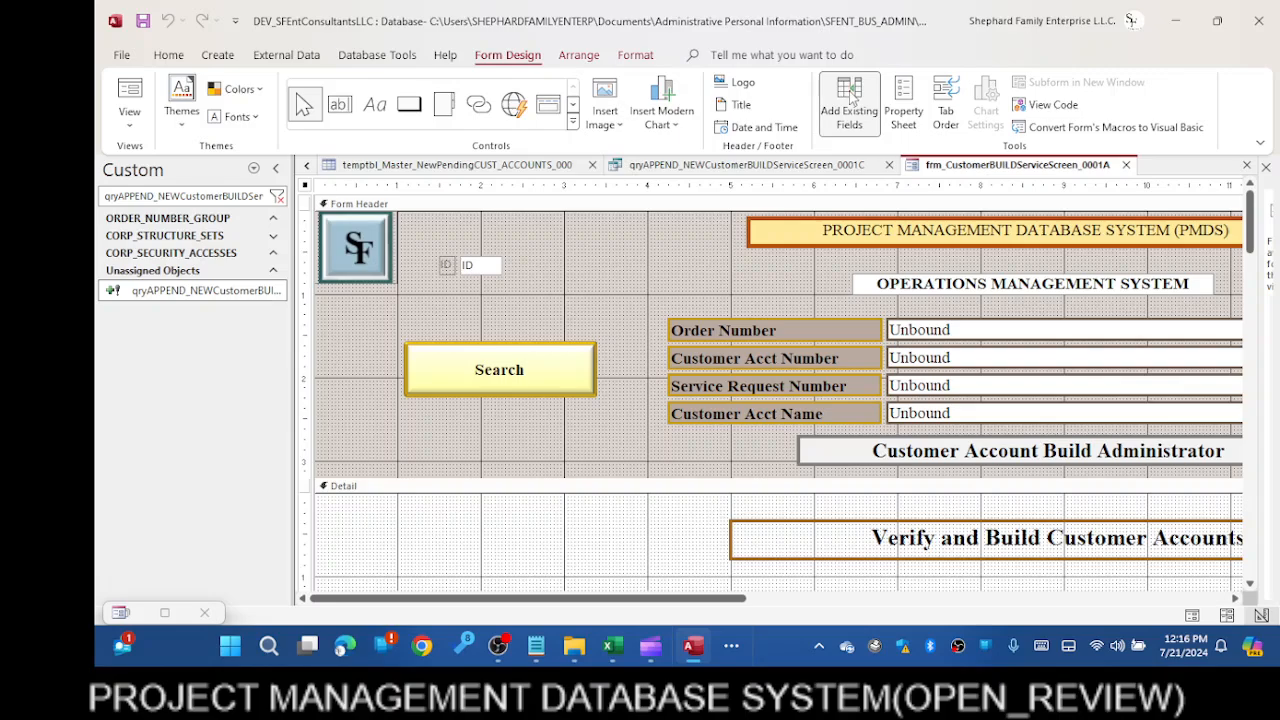
{"action": "left_click", "coordinate": [851, 95]}
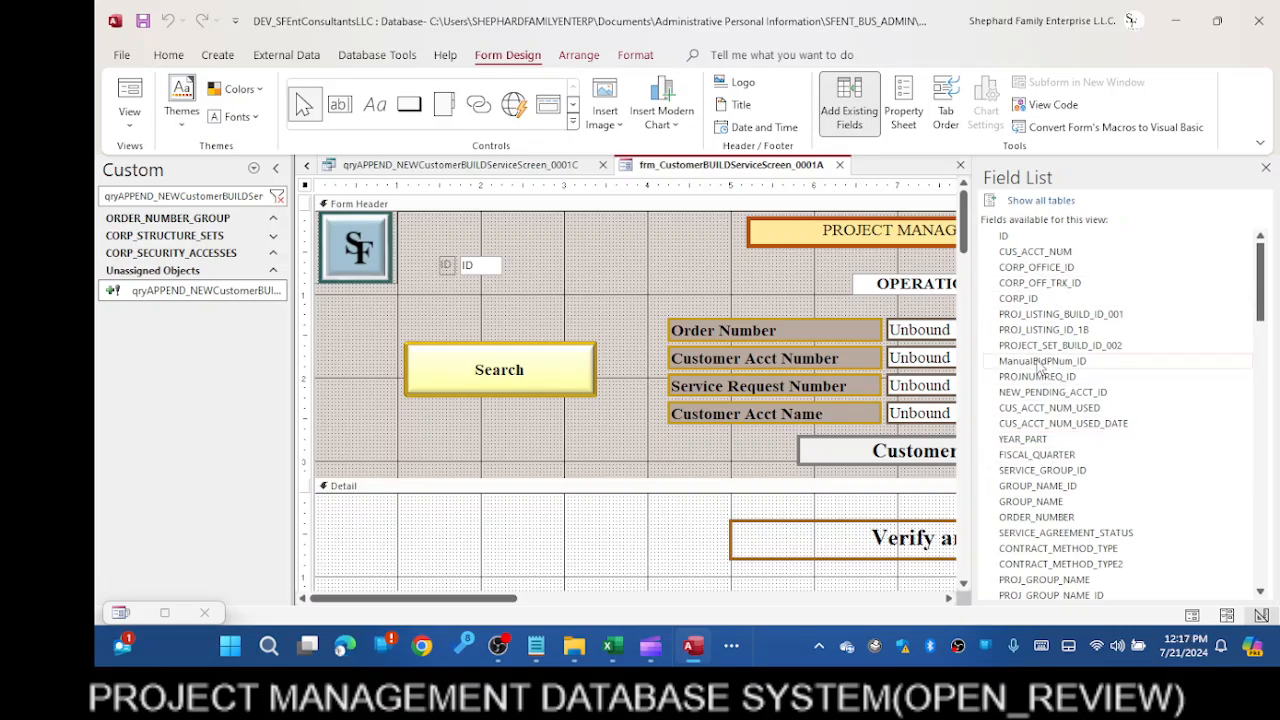
{"action": "scroll", "coordinate": [1040, 366], "scroll_direction": "down", "scroll_amount": 2}
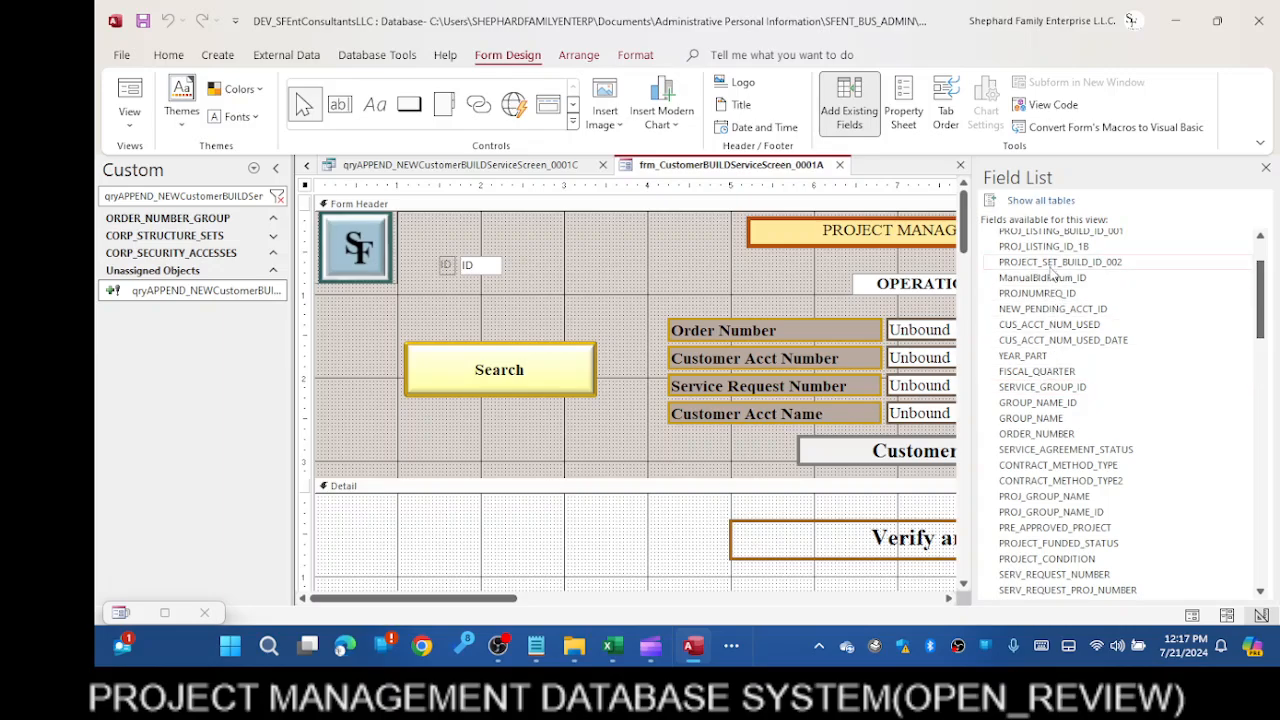
{"action": "scroll", "coordinate": [1052, 270], "scroll_direction": "down", "scroll_amount": 1}
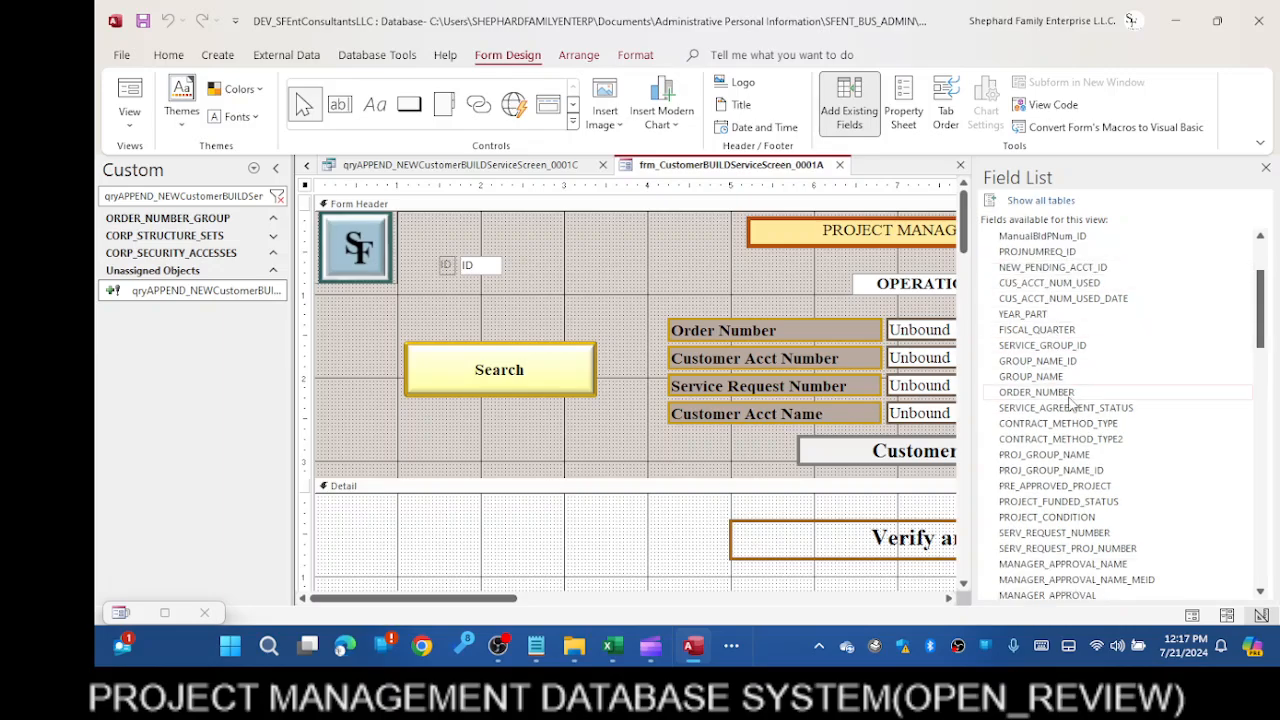
{"action": "scroll", "coordinate": [1068, 420], "scroll_direction": "down", "scroll_amount": 3}
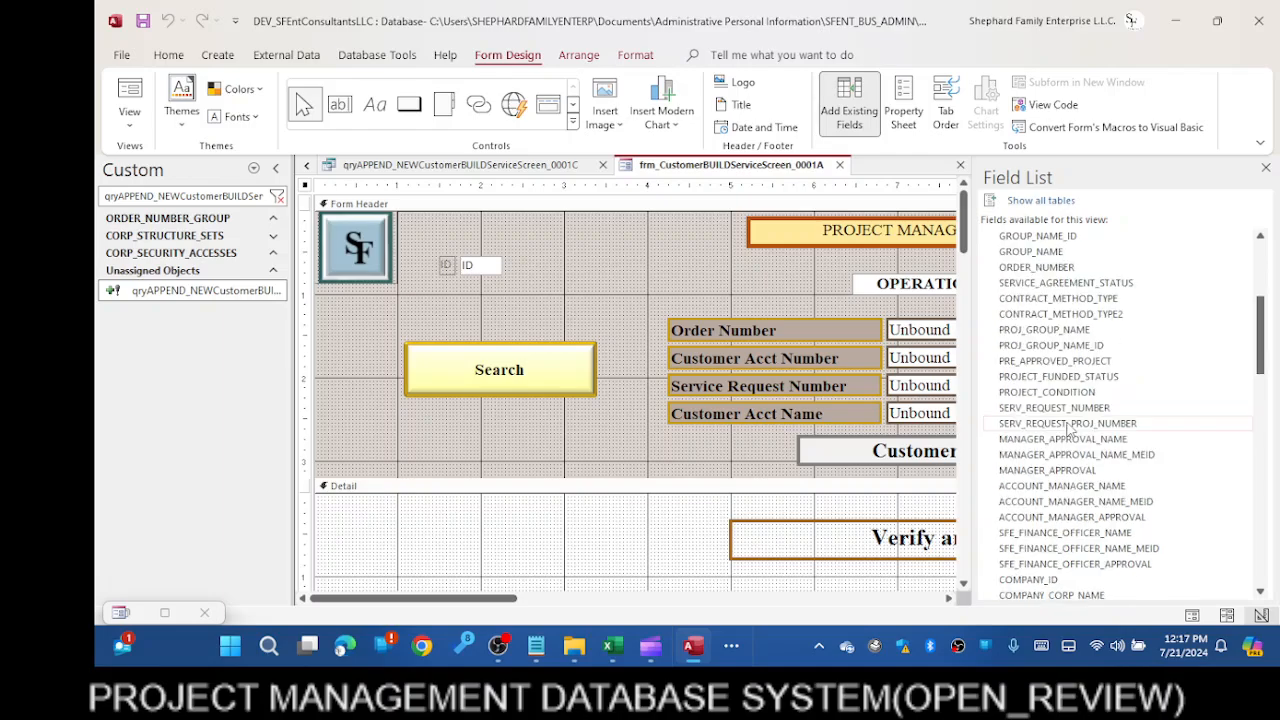
{"action": "scroll", "coordinate": [1068, 428], "scroll_direction": "down", "scroll_amount": 1}
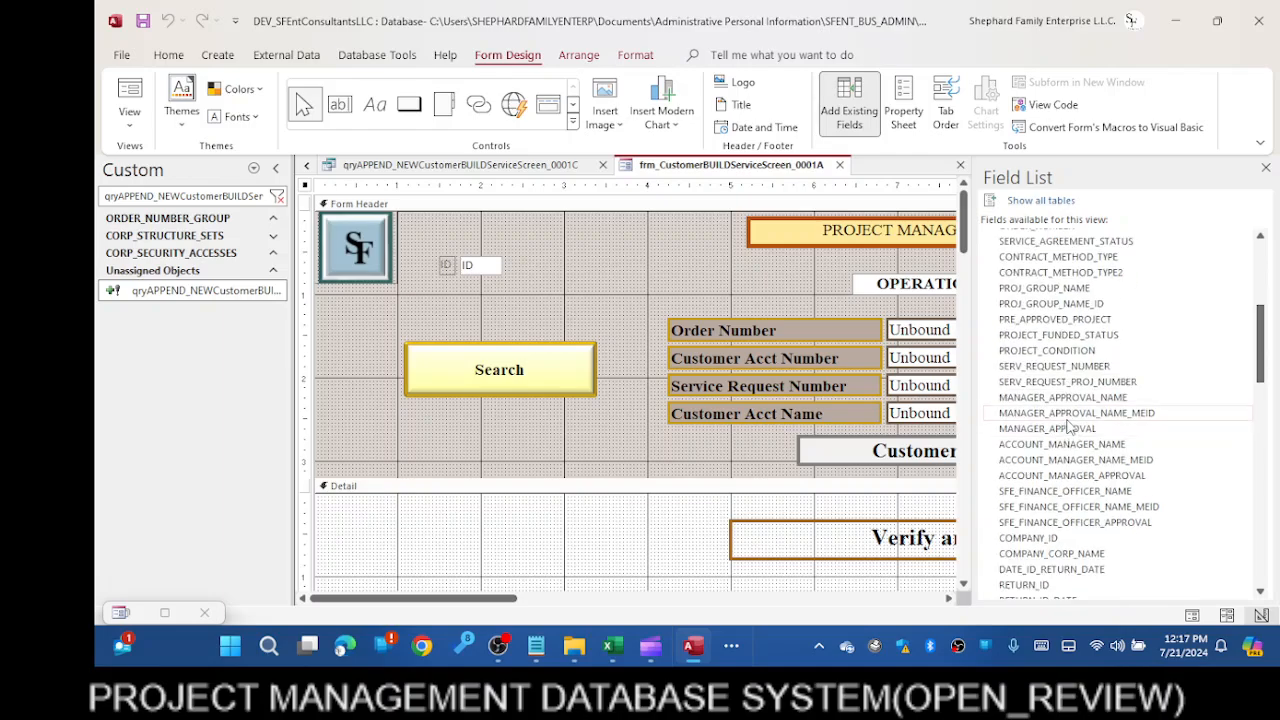
{"action": "scroll", "coordinate": [1068, 428], "scroll_direction": "down", "scroll_amount": 2}
{"action": "scroll", "coordinate": [1068, 428], "scroll_direction": "down", "scroll_amount": 2}
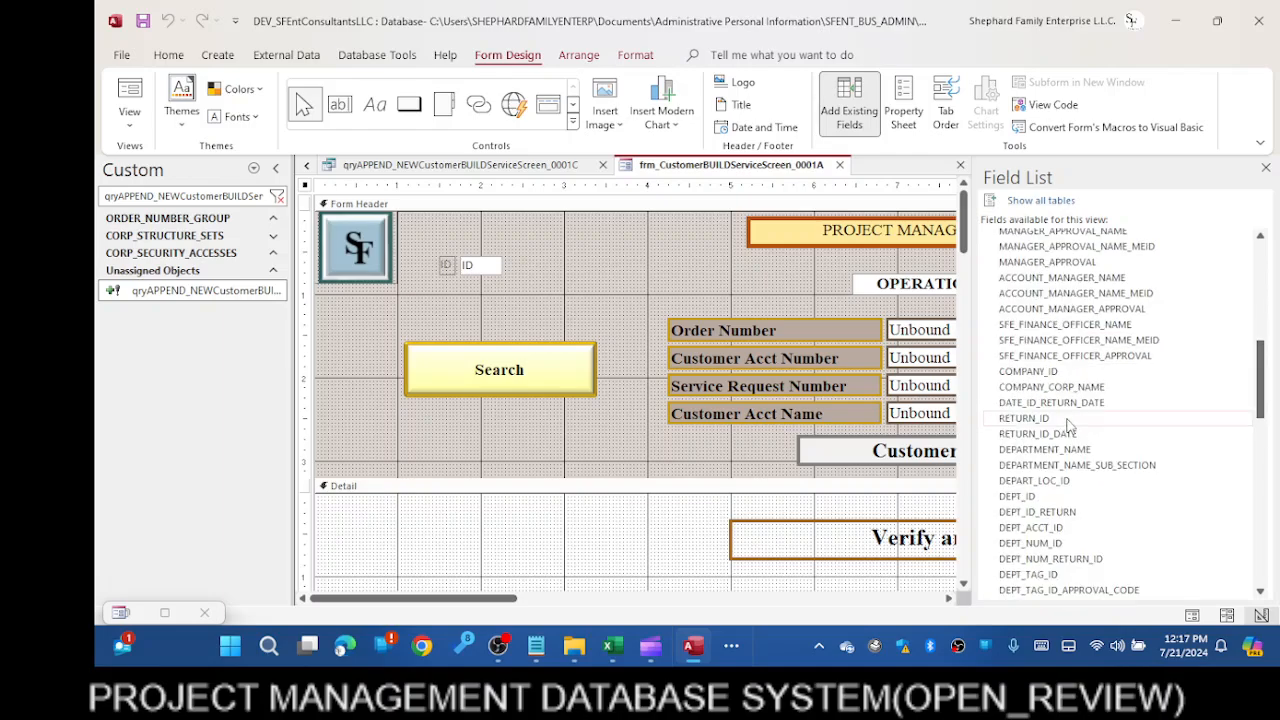
{"action": "scroll", "coordinate": [1068, 428], "scroll_direction": "down", "scroll_amount": 2}
{"action": "scroll", "coordinate": [1068, 428], "scroll_direction": "down", "scroll_amount": 3}
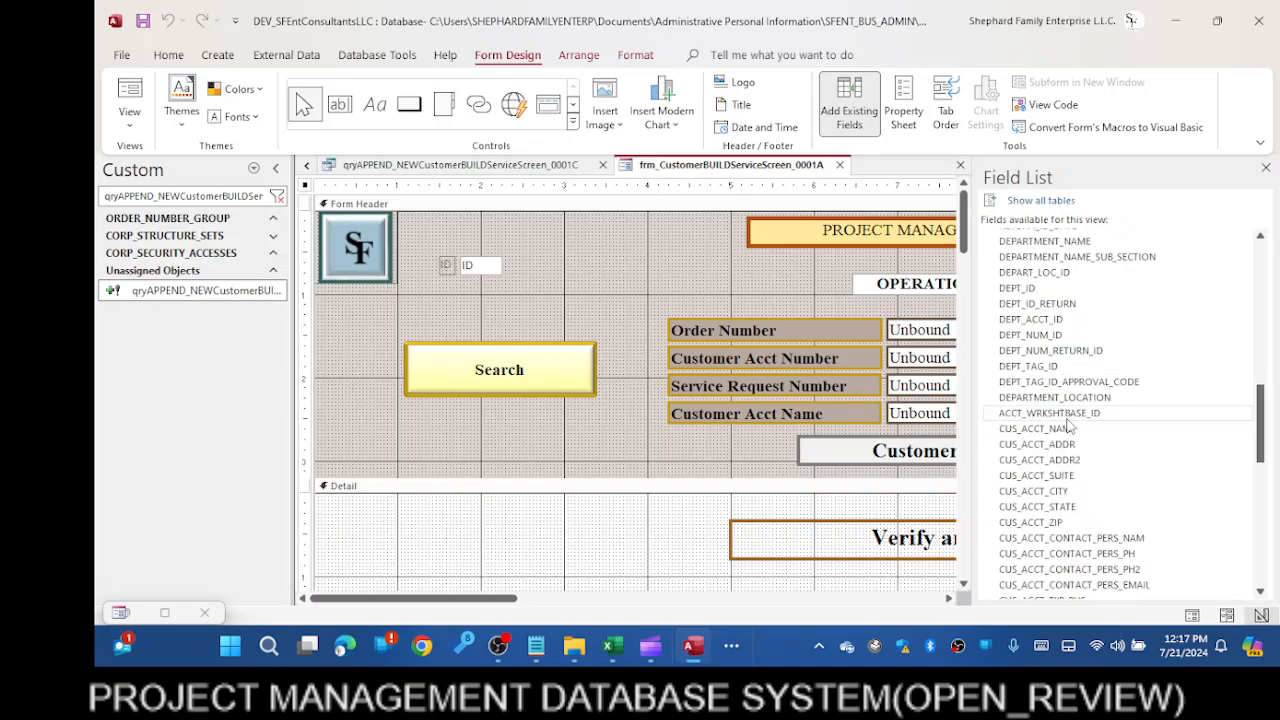
{"action": "scroll", "coordinate": [1066, 420], "scroll_direction": "down", "scroll_amount": 1}
{"action": "scroll", "coordinate": [1066, 420], "scroll_direction": "down", "scroll_amount": 2}
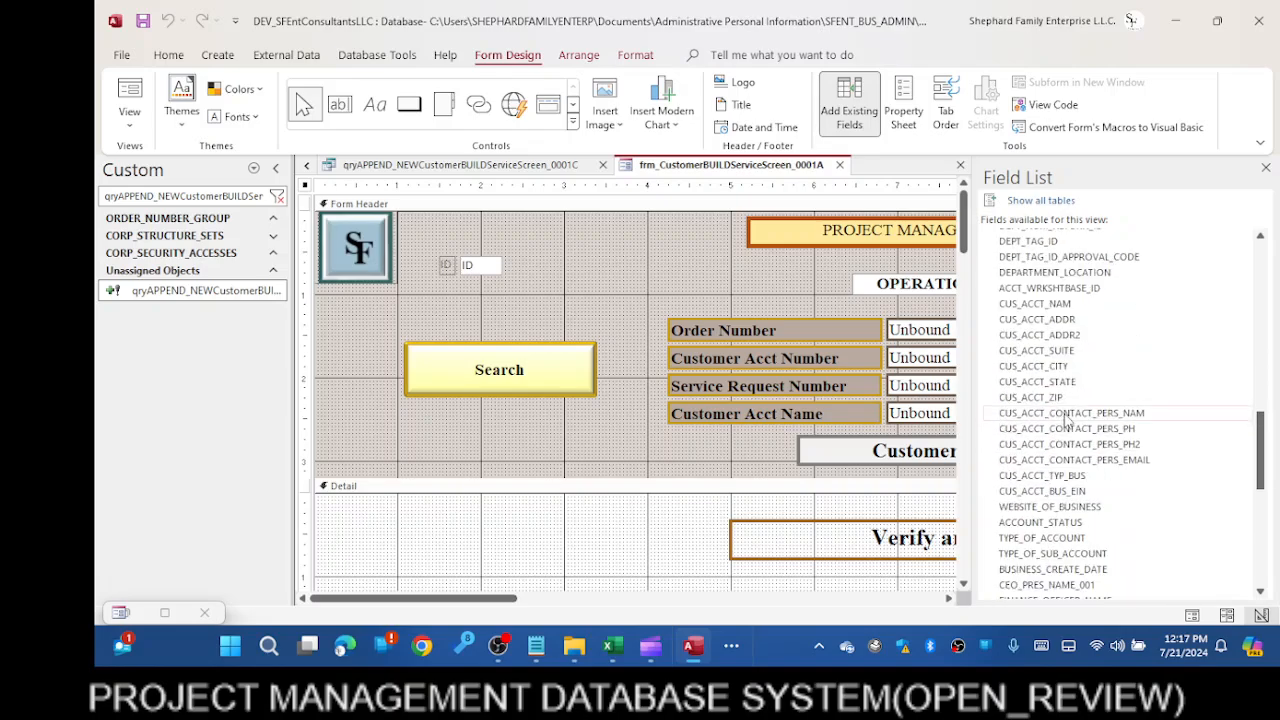
{"action": "scroll", "coordinate": [1066, 420], "scroll_direction": "down", "scroll_amount": 1}
{"action": "scroll", "coordinate": [1066, 420], "scroll_direction": "down", "scroll_amount": 3}
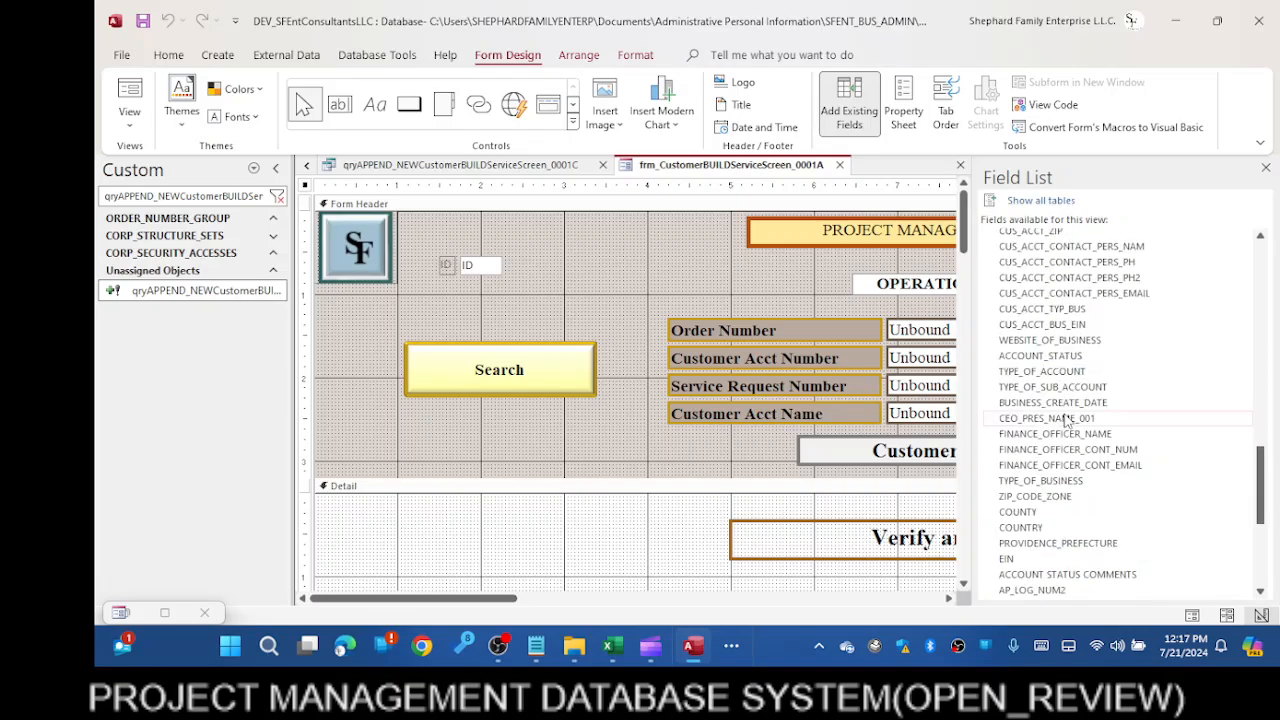
{"action": "scroll", "coordinate": [1066, 420], "scroll_direction": "down", "scroll_amount": 5}
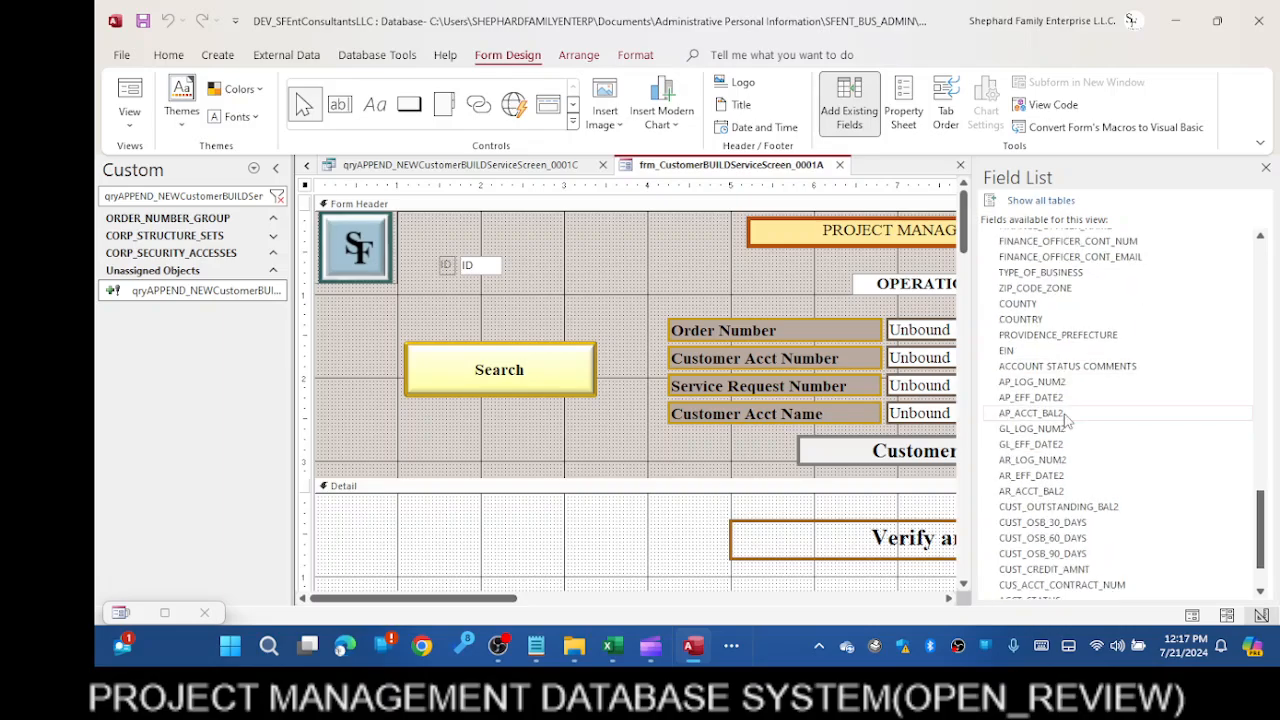
{"action": "scroll", "coordinate": [1066, 420], "scroll_direction": "down", "scroll_amount": 2}
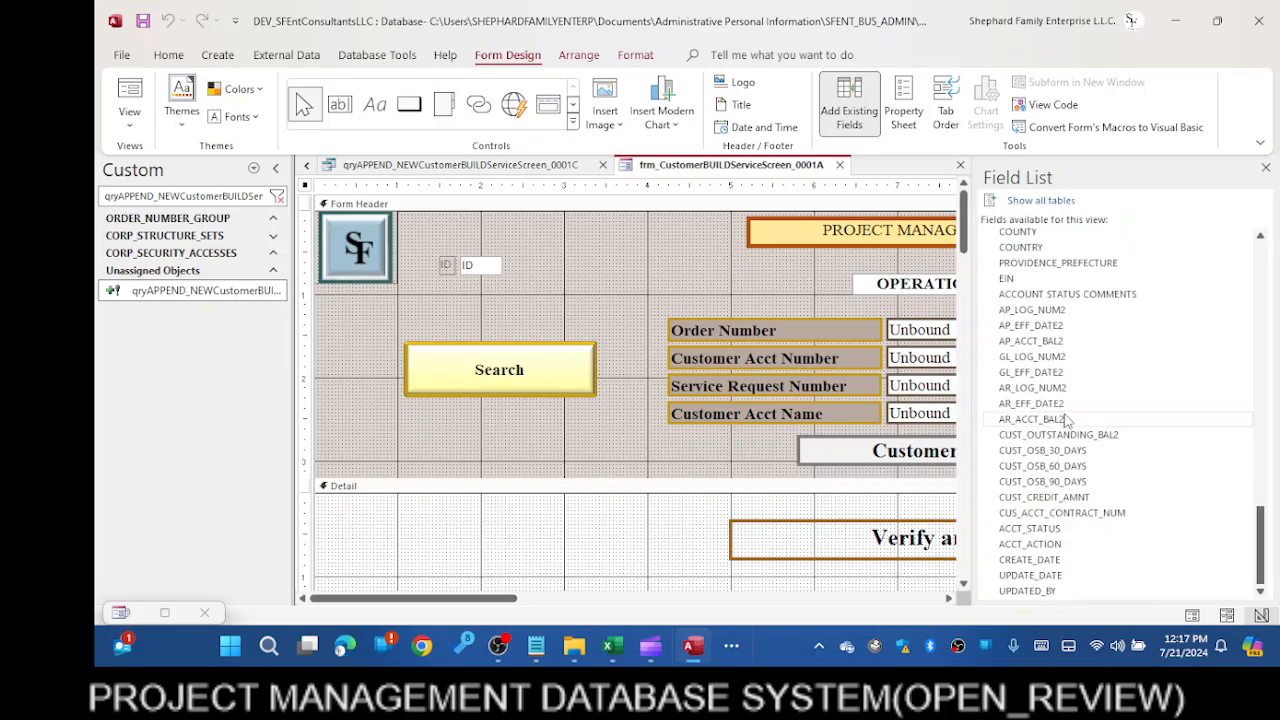
{"action": "scroll", "coordinate": [1066, 420], "scroll_direction": "up", "scroll_amount": 15}
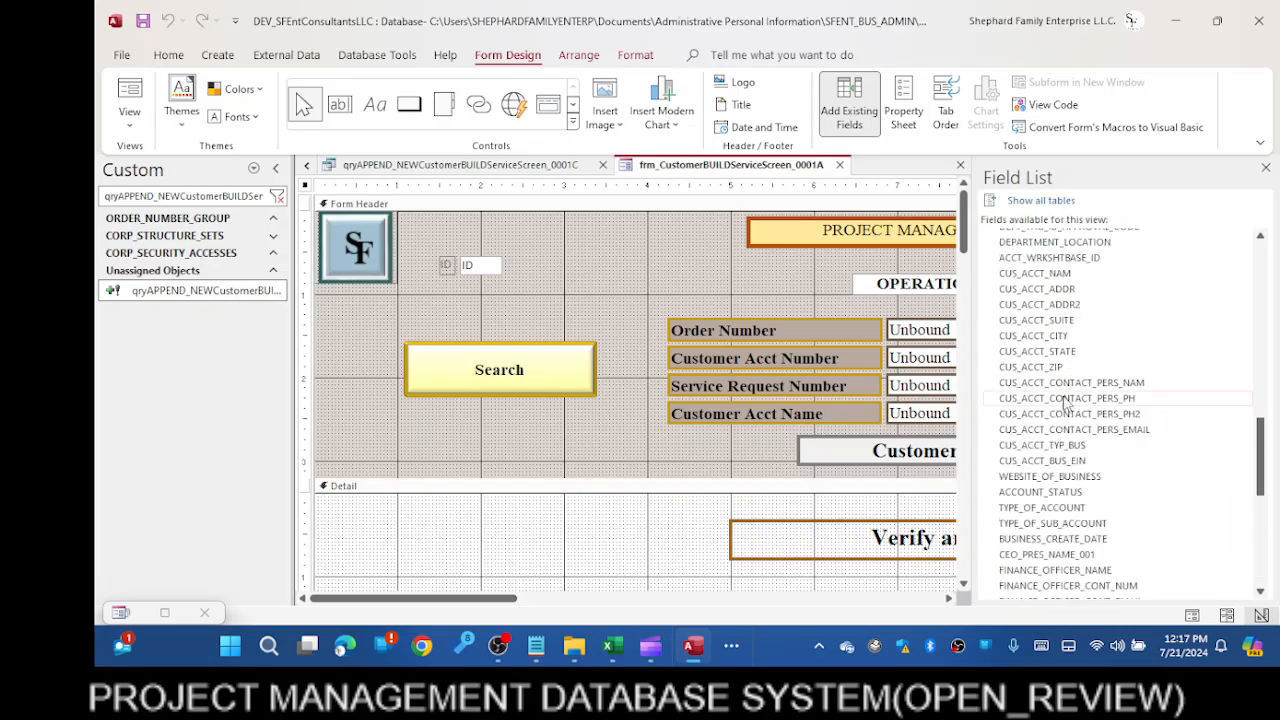
{"action": "scroll", "coordinate": [1085, 380], "scroll_direction": "up", "scroll_amount": 7}
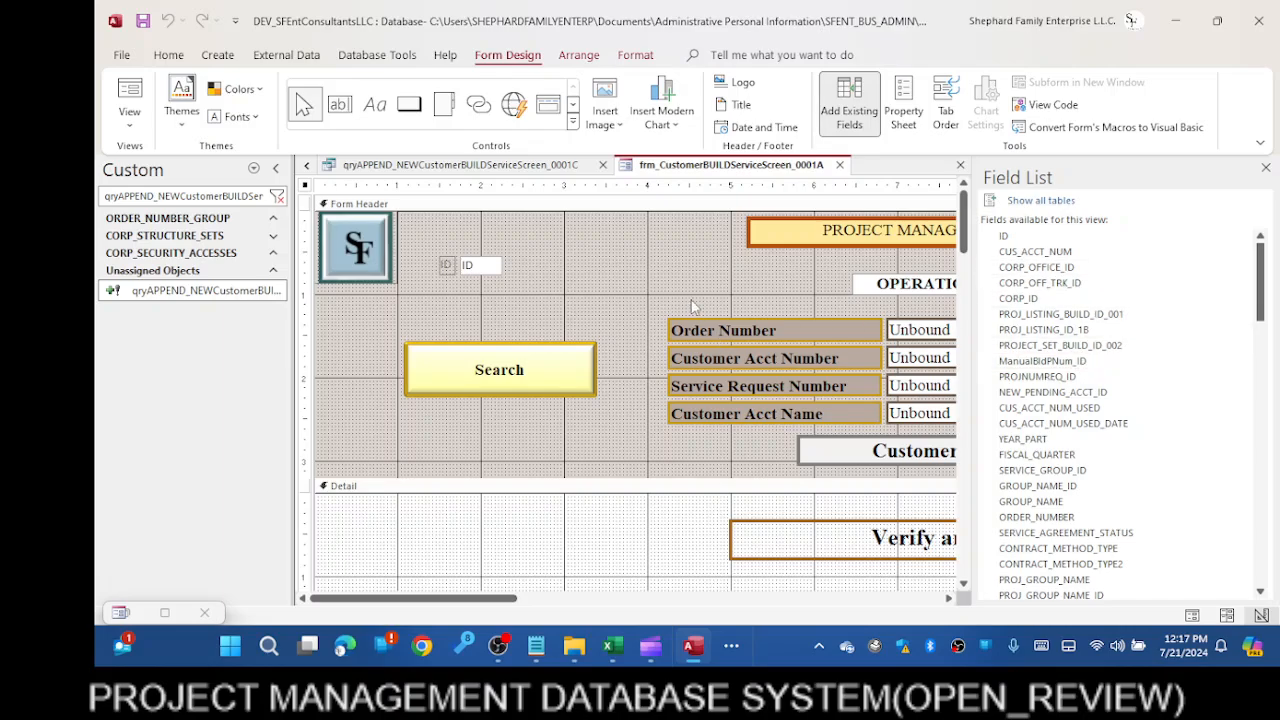
Narrow the field list and examine which fields the form's order, account status, and customer address controls are bound to
{"action": "left_click", "coordinate": [649, 266]}
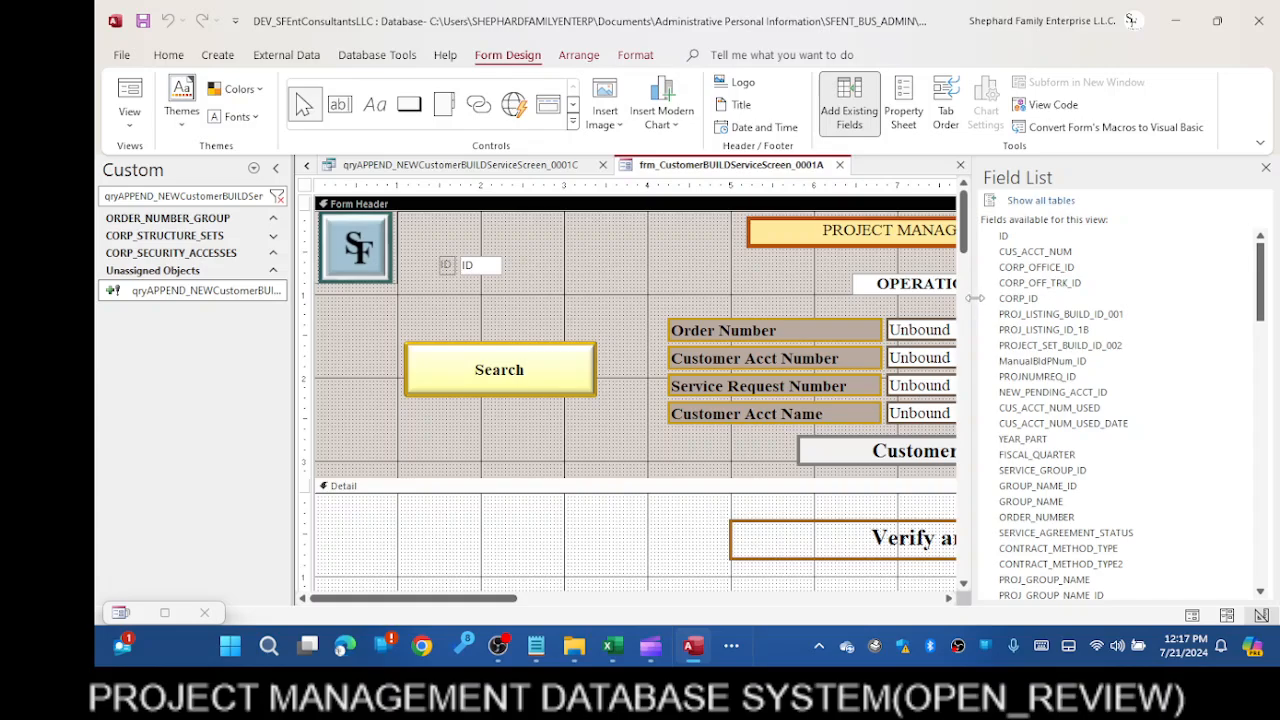
{"action": "left_click_drag", "start_coordinate": [972, 300], "coordinate": [1213, 286]}
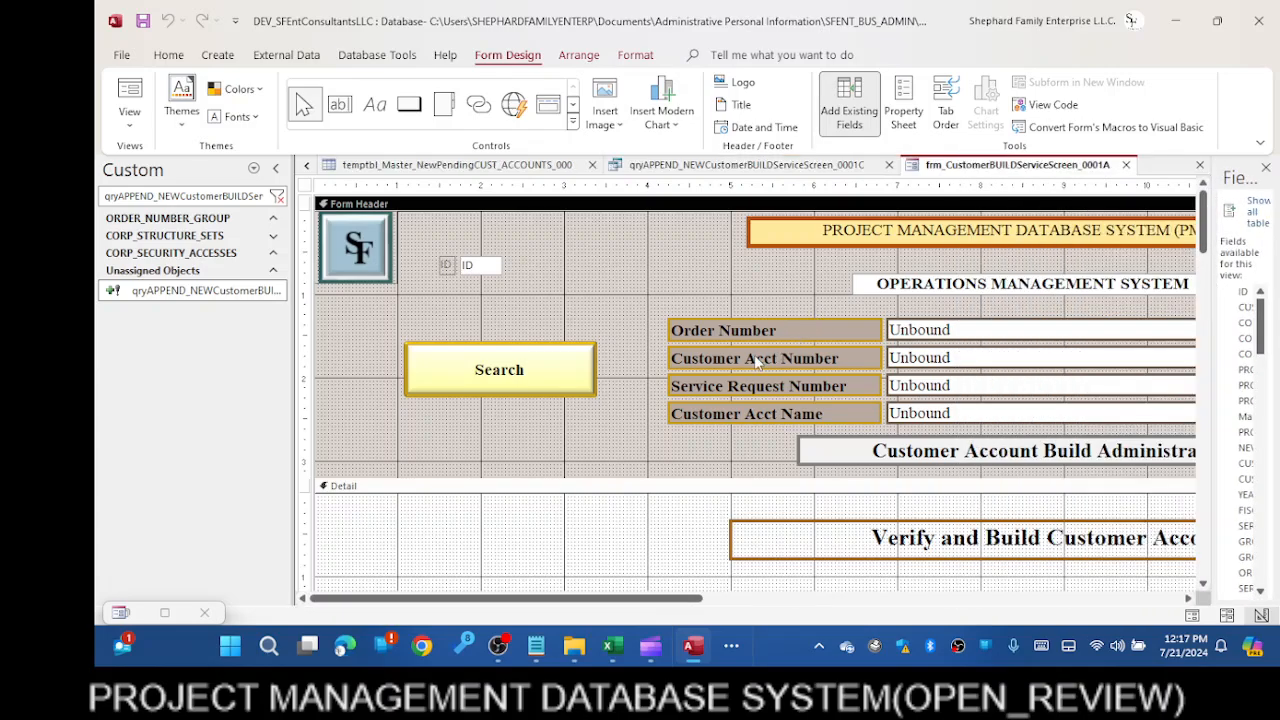
{"action": "scroll", "coordinate": [757, 362], "scroll_direction": "down", "scroll_amount": 5}
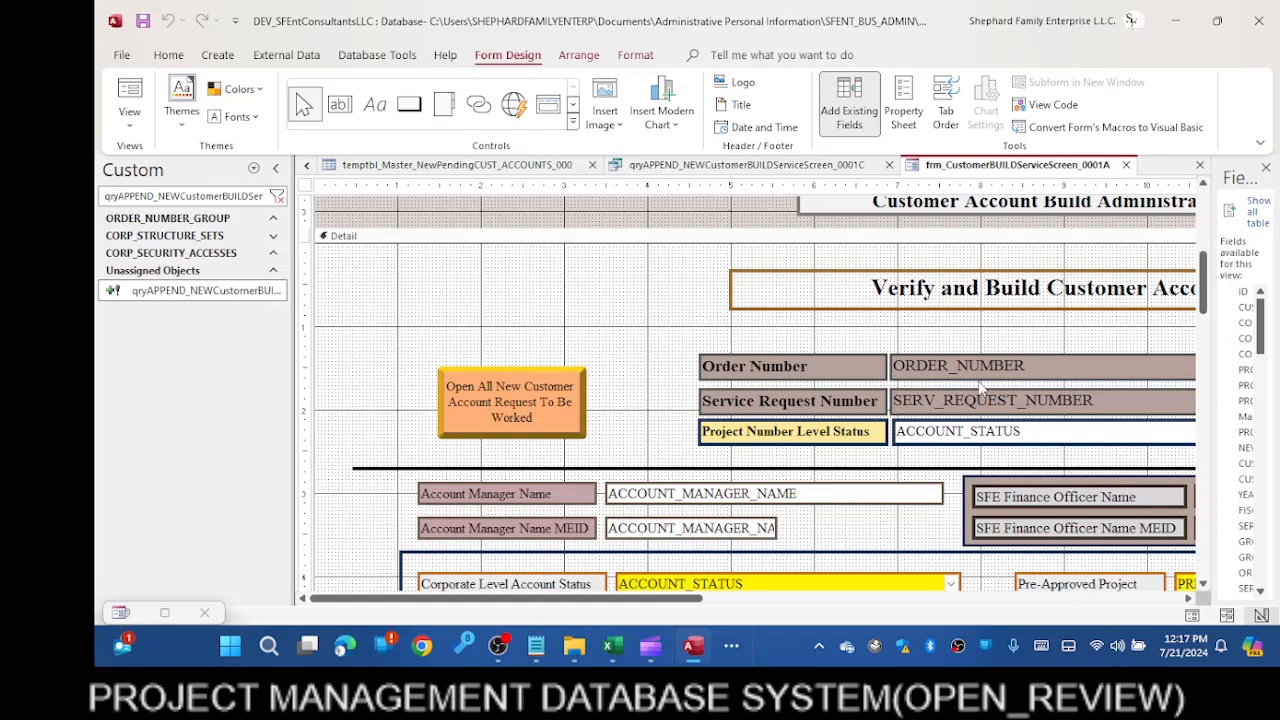
{"action": "scroll", "coordinate": [615, 368], "scroll_direction": "down", "scroll_amount": 10}
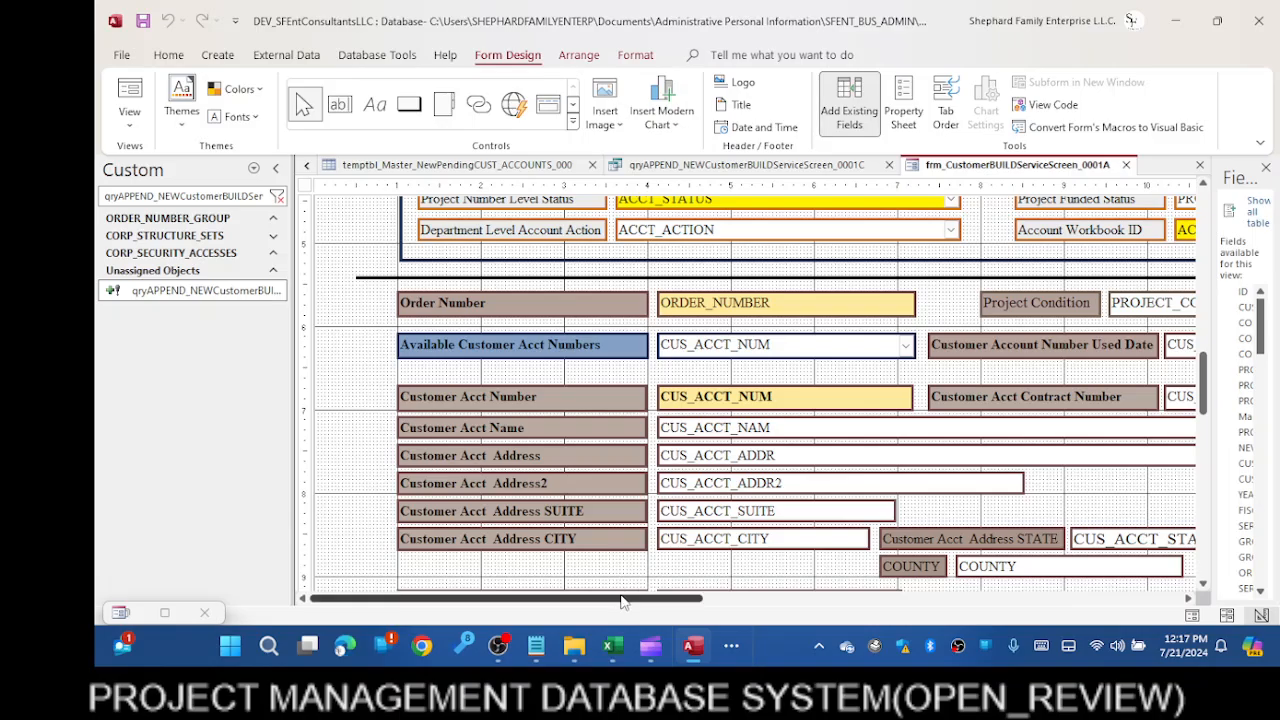
{"action": "left_click_drag", "start_coordinate": [620, 598], "coordinate": [697, 621]}
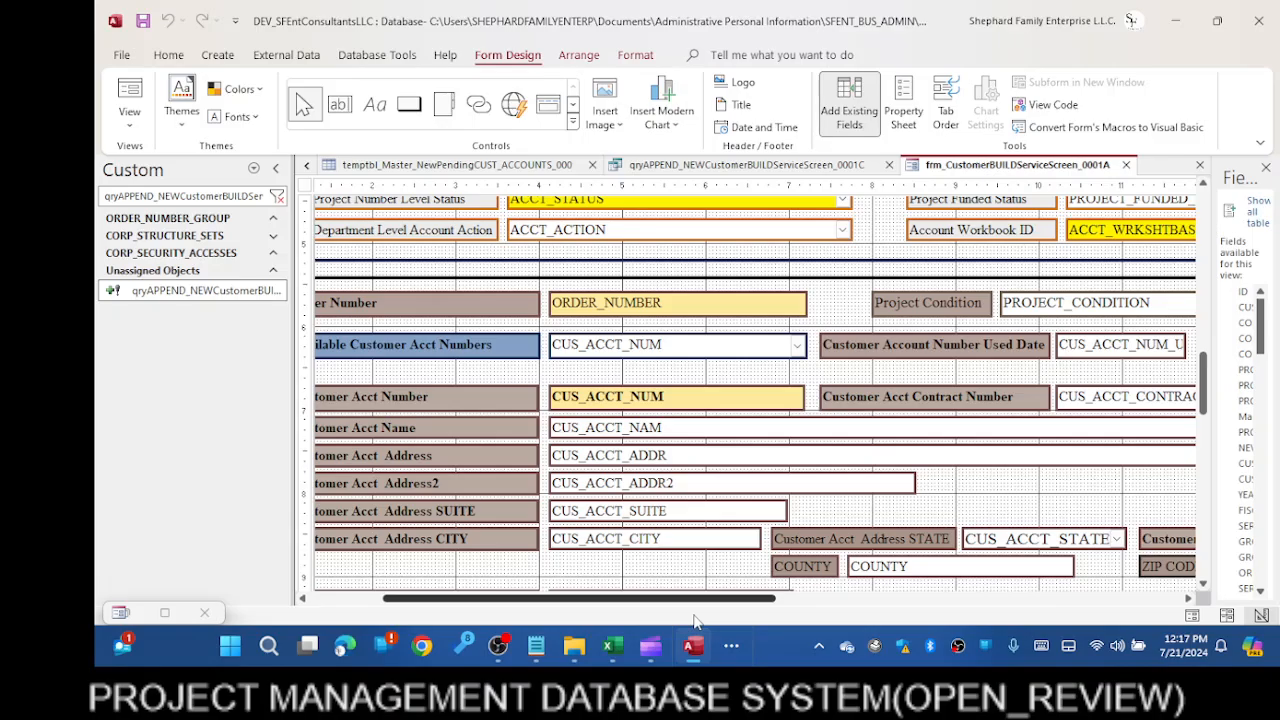
{"action": "mouse_move", "coordinate": [695, 616]}
{"action": "left_mouse_down"}
{"action": "mouse_move", "coordinate": [669, 615]}
{"action": "mouse_move", "coordinate": [701, 610]}
{"action": "left_mouse_up"}
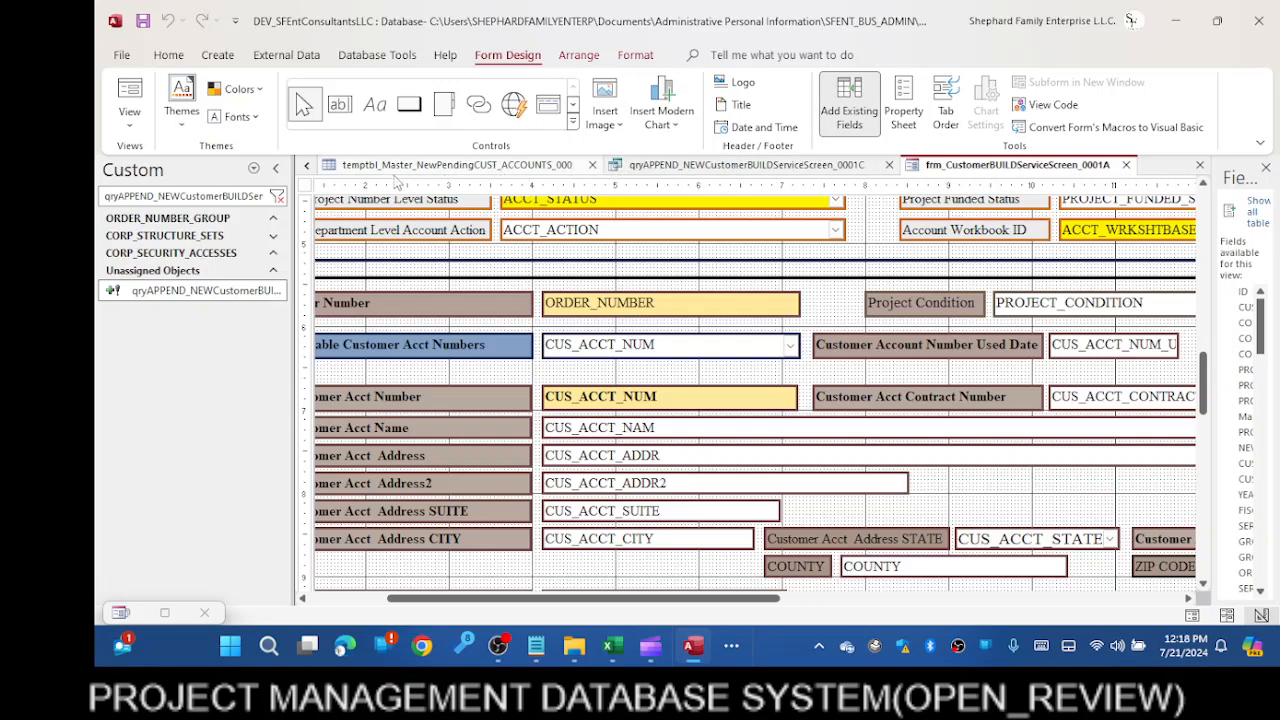
{"action": "left_click", "coordinate": [309, 167]}
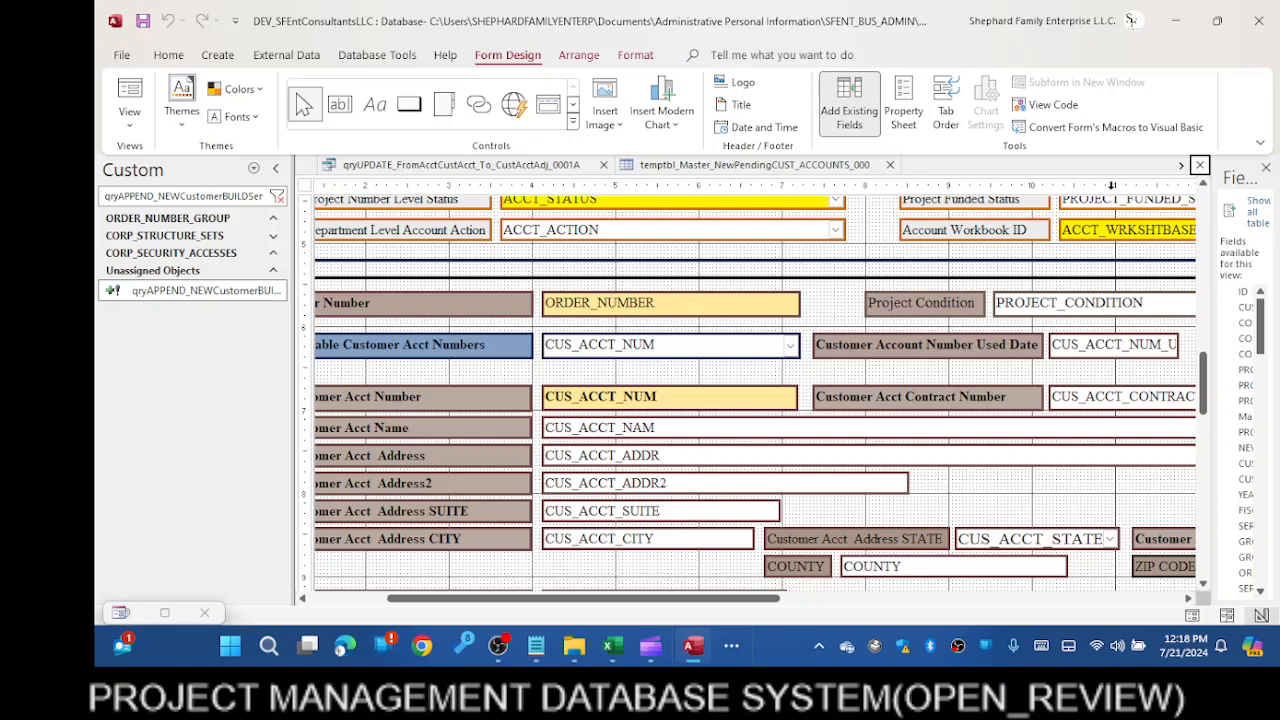
{"action": "left_click", "coordinate": [1182, 165]}
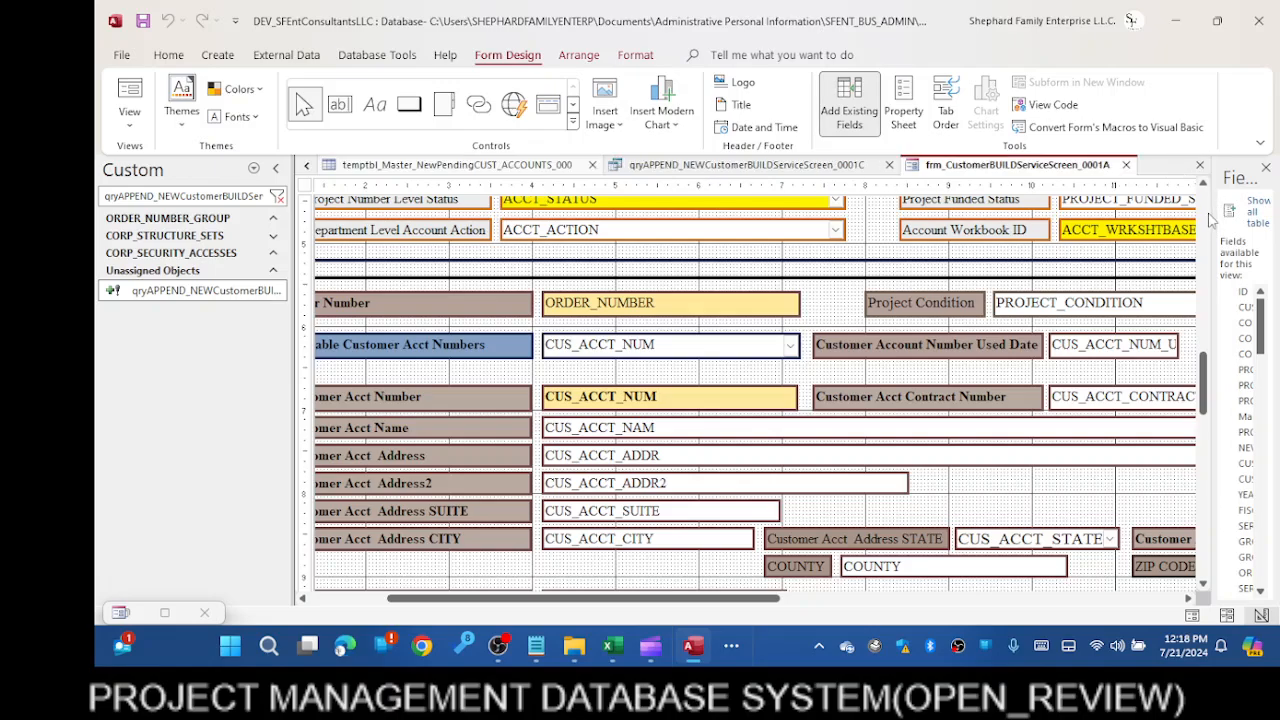
{"action": "left_click_drag", "start_coordinate": [1210, 221], "coordinate": [1148, 236]}
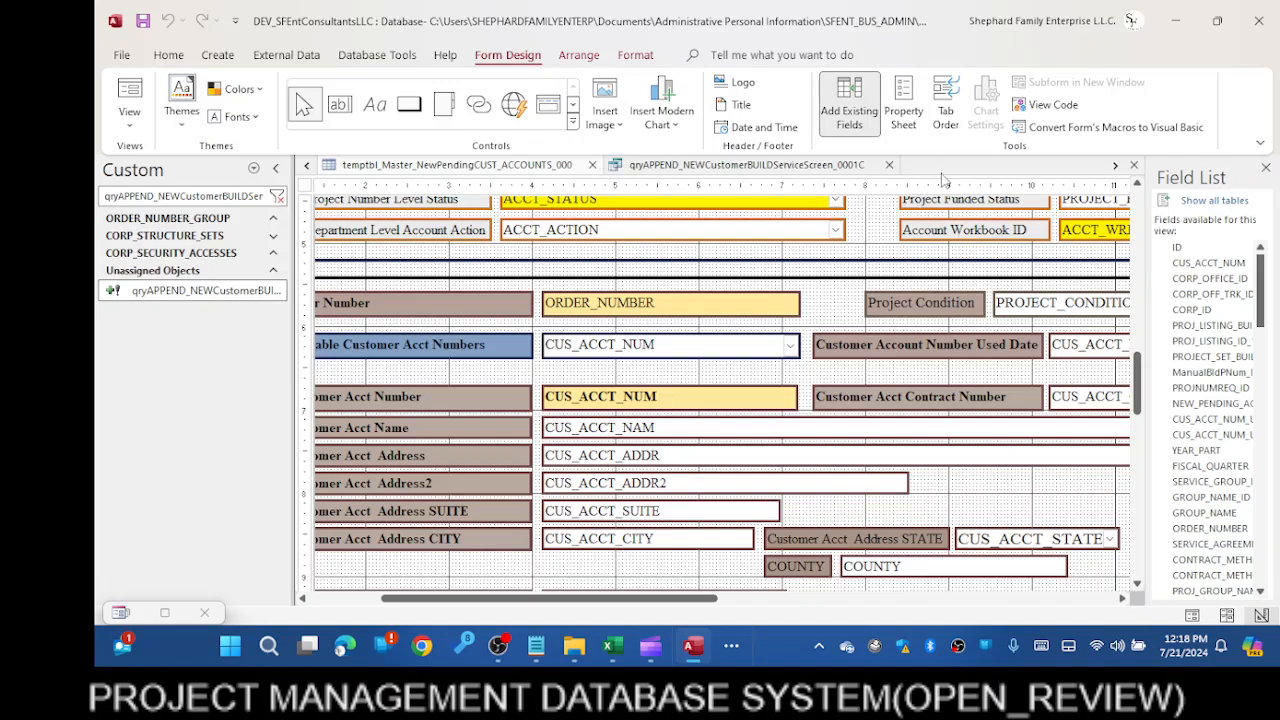
{"action": "left_click", "coordinate": [1118, 170]}
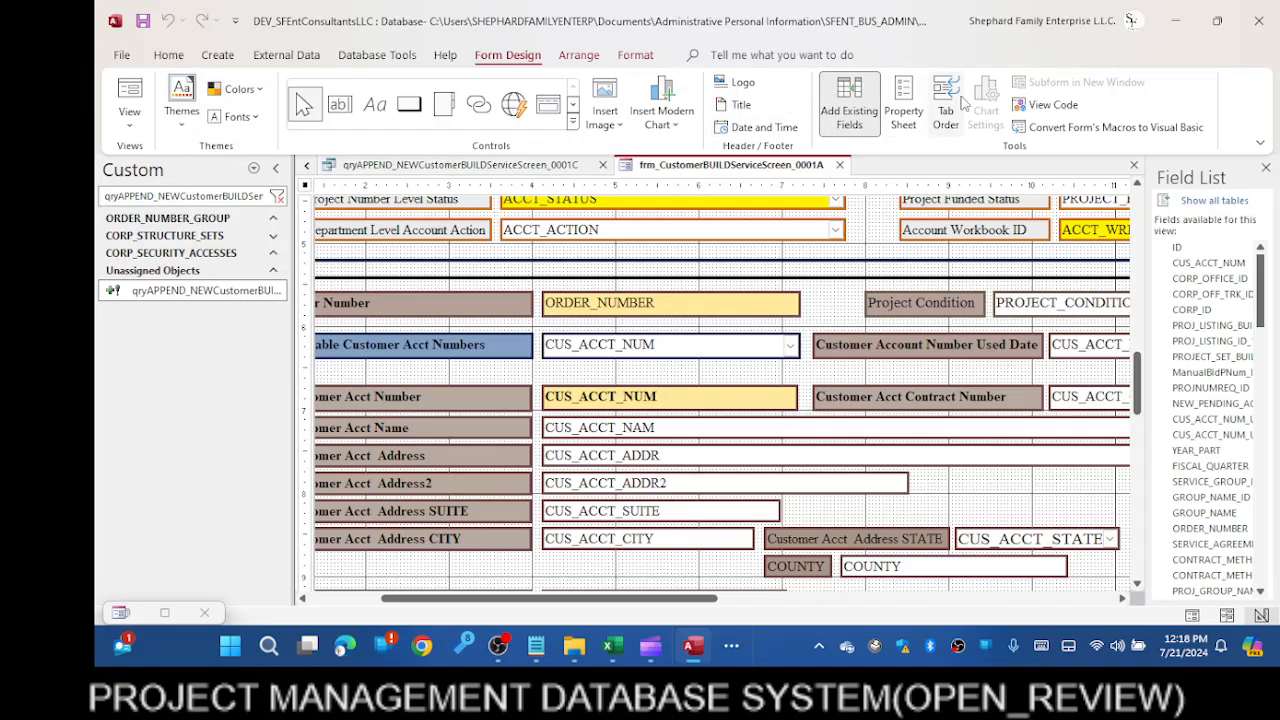
Display the form's data properties in a widened Property Sheet and examine its Record Source
{"action": "left_click", "coordinate": [903, 105]}
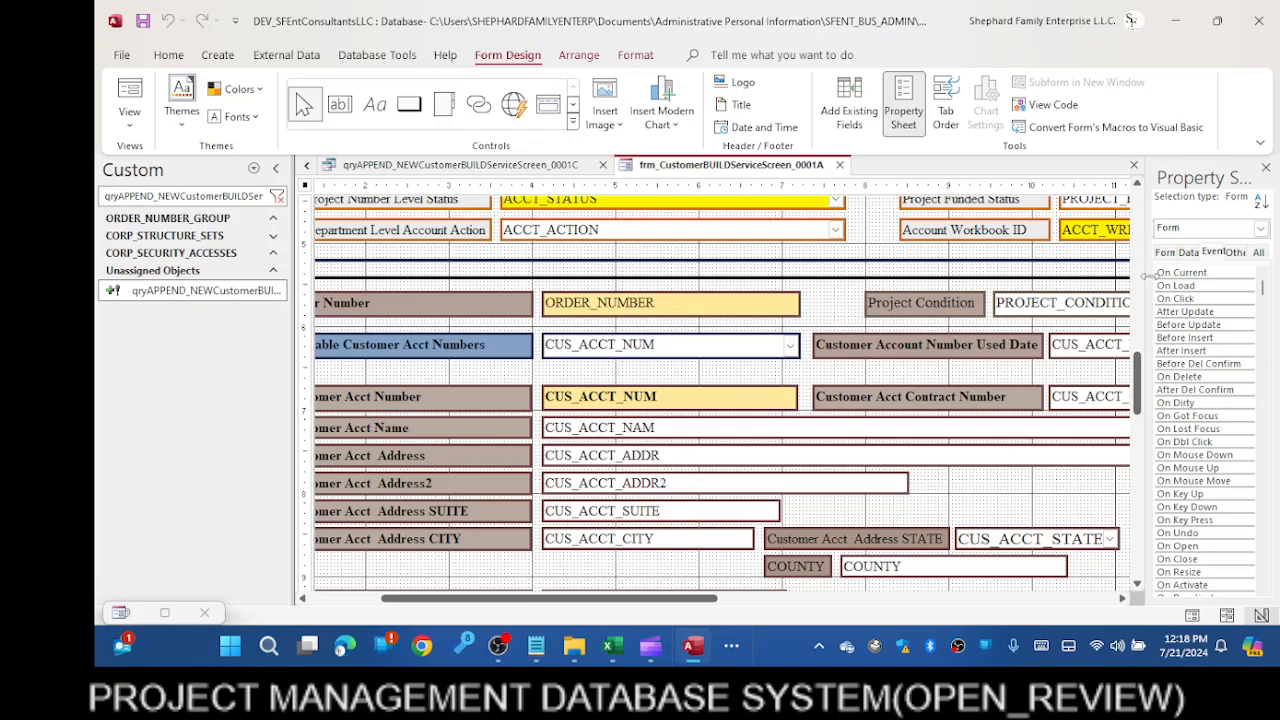
{"action": "left_click_drag", "start_coordinate": [1148, 276], "coordinate": [700, 276]}
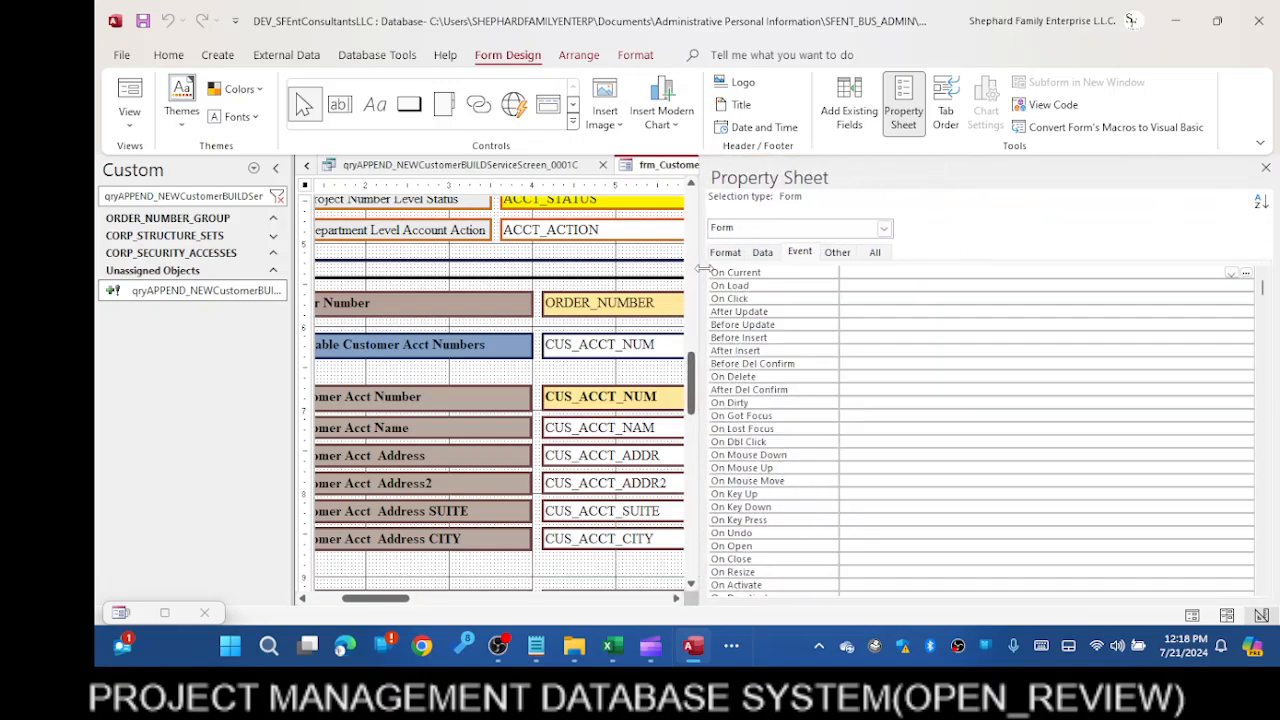
{"action": "left_click", "coordinate": [772, 254]}
{"action": "left_click", "coordinate": [1030, 274]}
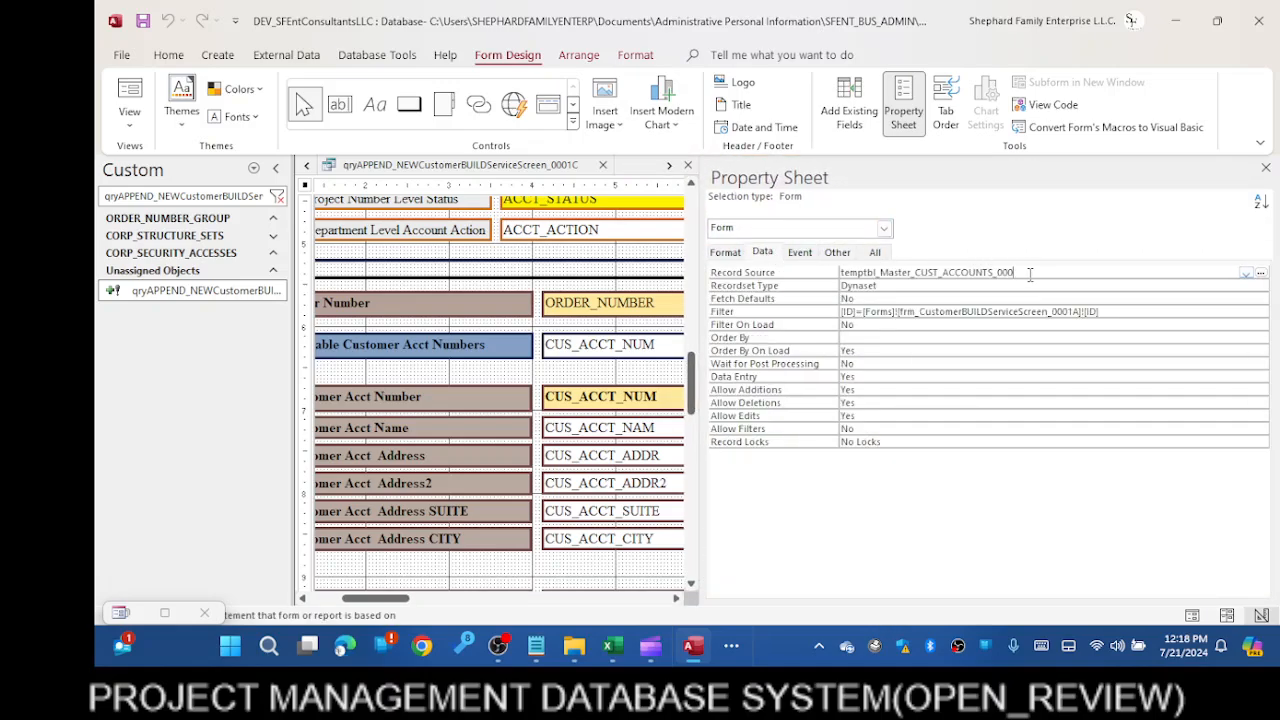
Find the form's record source table, temptbl_Master_CUST_ACCOUNTS_000, among the database objects and open it in Design View with a wider Field Name column
{"action": "left_click", "coordinate": [791, 273]}
{"action": "key", "text": "ctrl+c"}
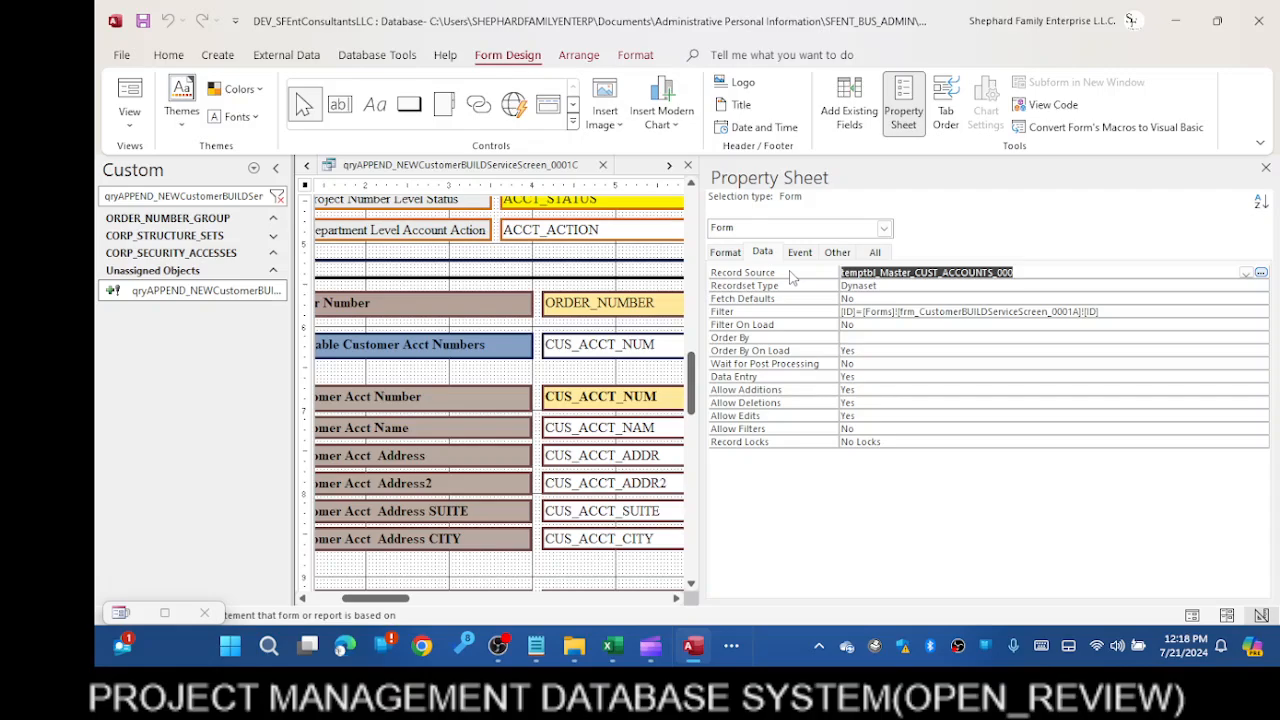
{"action": "left_click", "coordinate": [278, 197]}
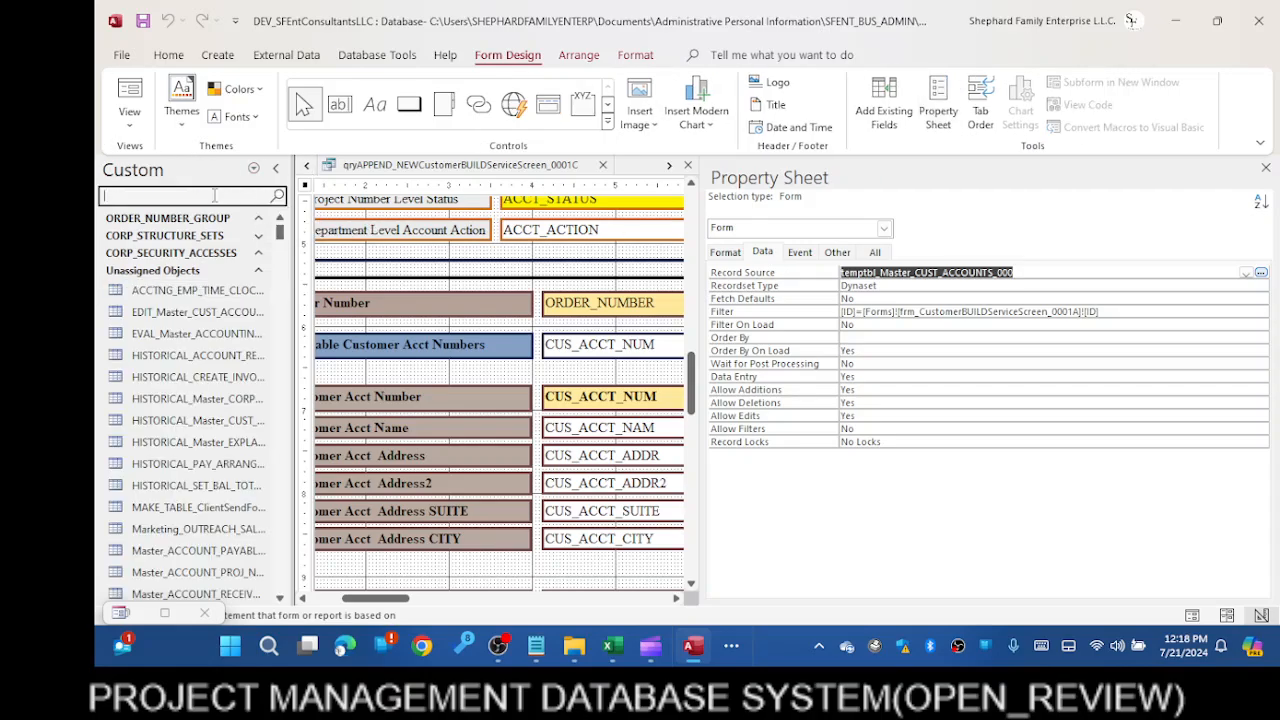
{"action": "key", "text": "ctrl+v"}
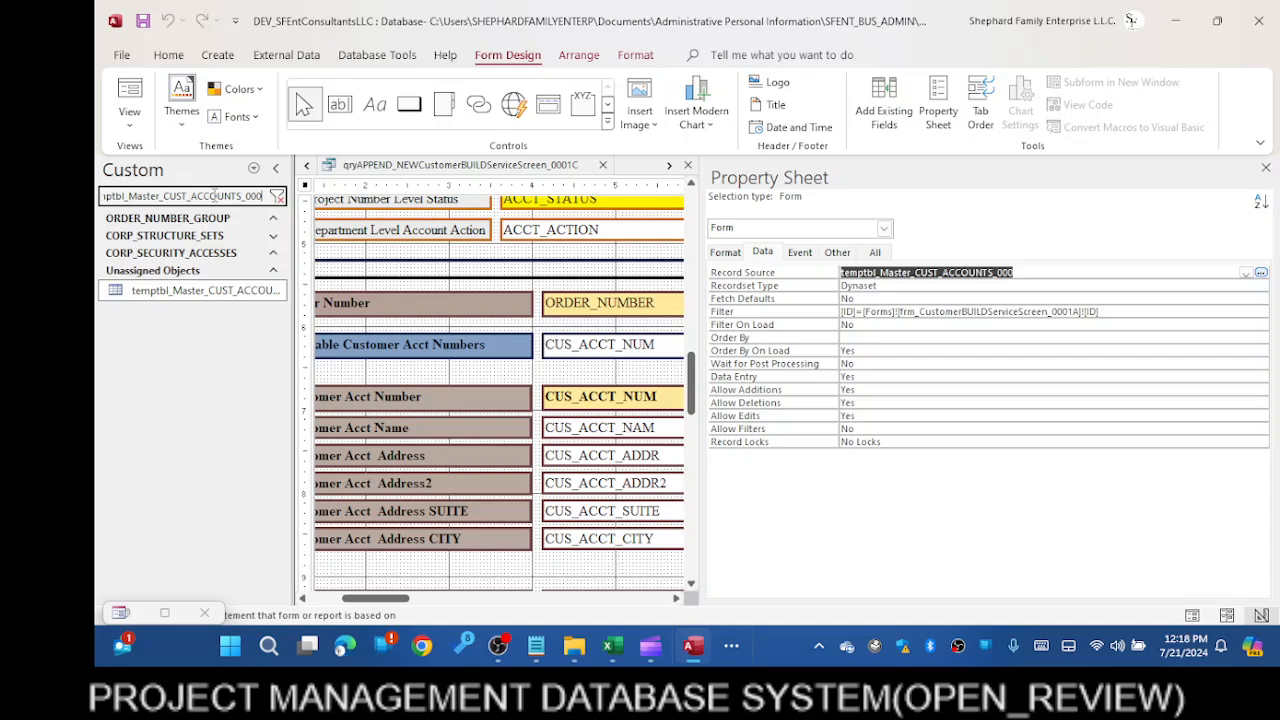
{"action": "right_click", "coordinate": [224, 297]}
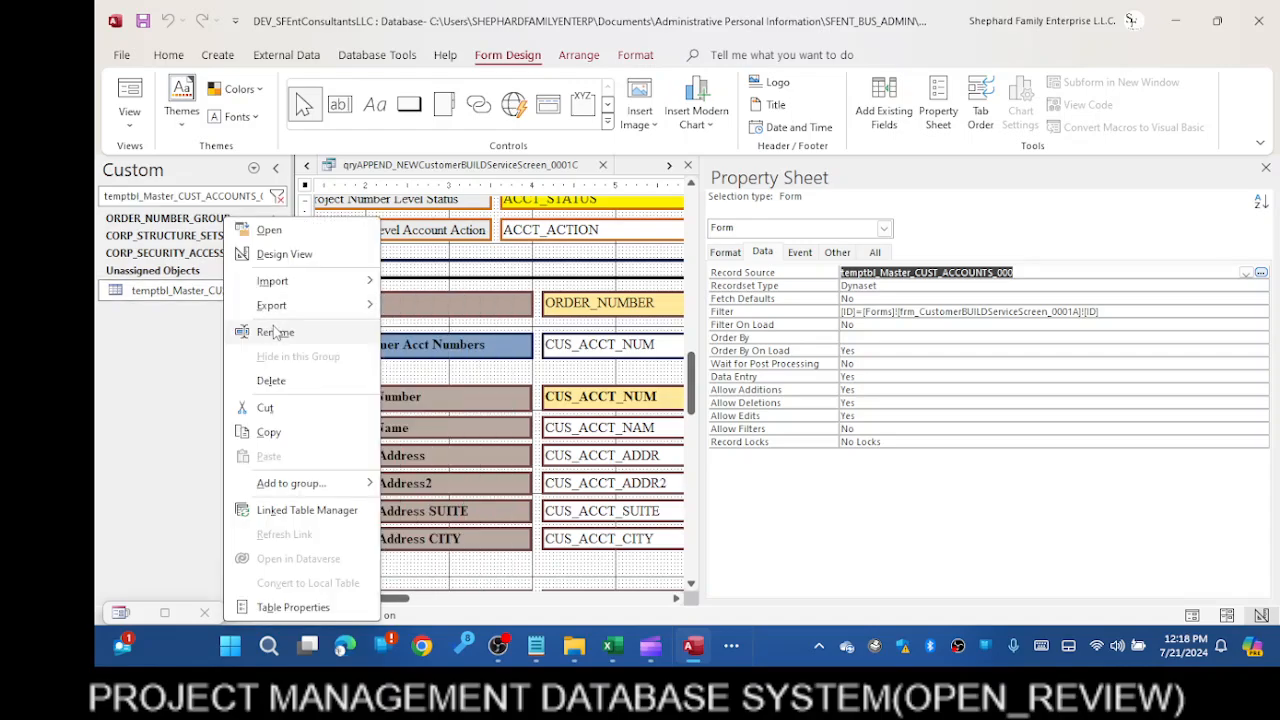
{"action": "left_click", "coordinate": [285, 255]}
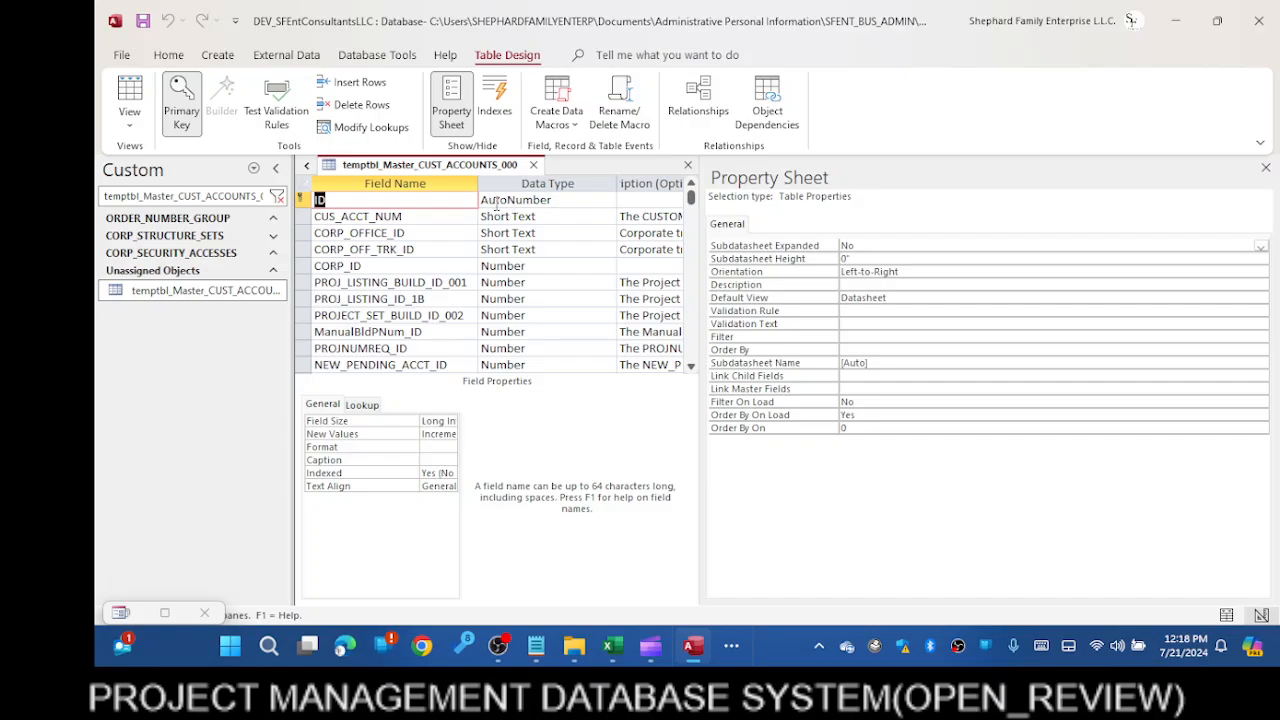
{"action": "left_click_drag", "start_coordinate": [477, 189], "coordinate": [611, 189]}
Return to the frm_CustomerBUILDServiceScreen_0001A form design and narrow the Property Sheet to expose more of the form
{"action": "left_click", "coordinate": [306, 165]}
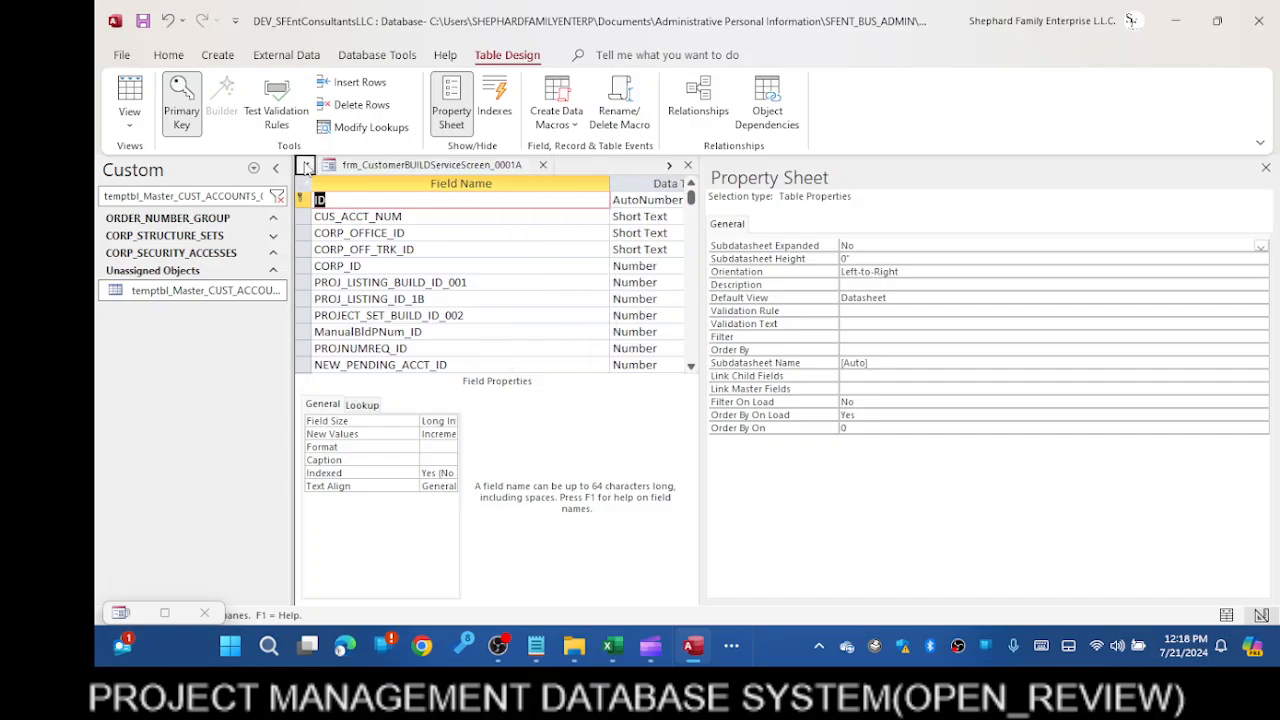
{"action": "left_click", "coordinate": [432, 166]}
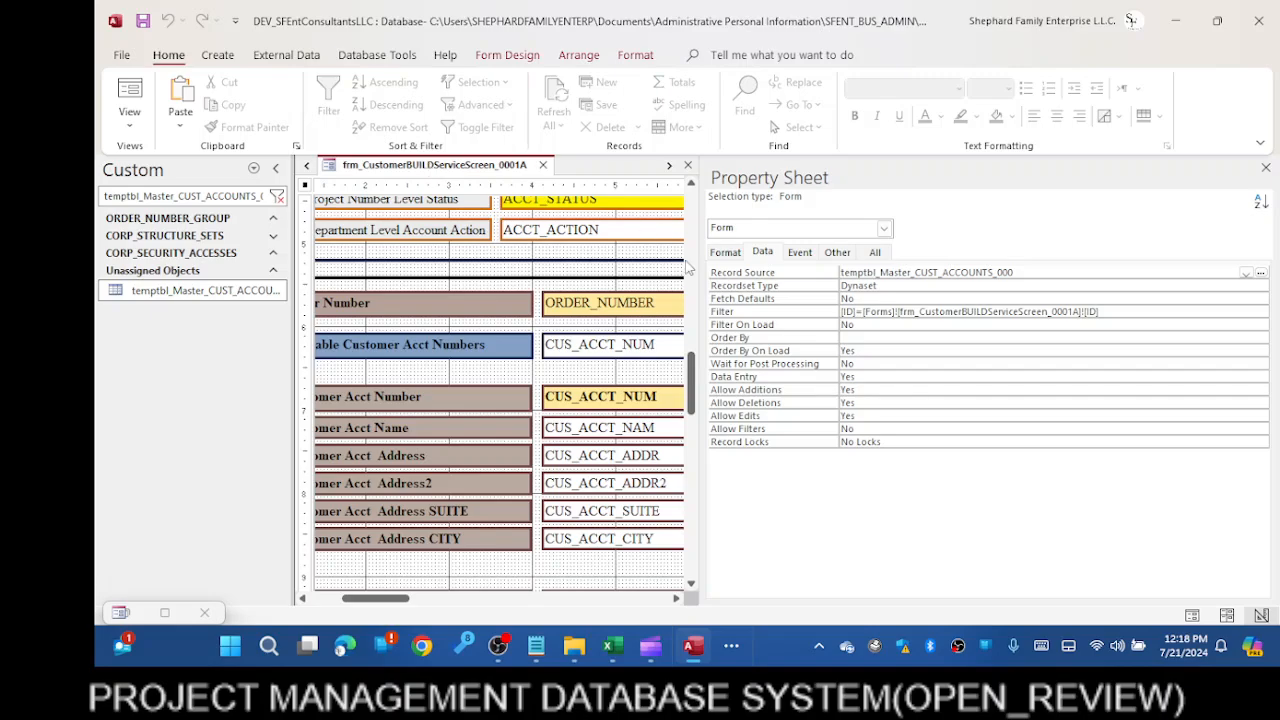
{"action": "left_click_drag", "start_coordinate": [700, 305], "coordinate": [945, 305]}
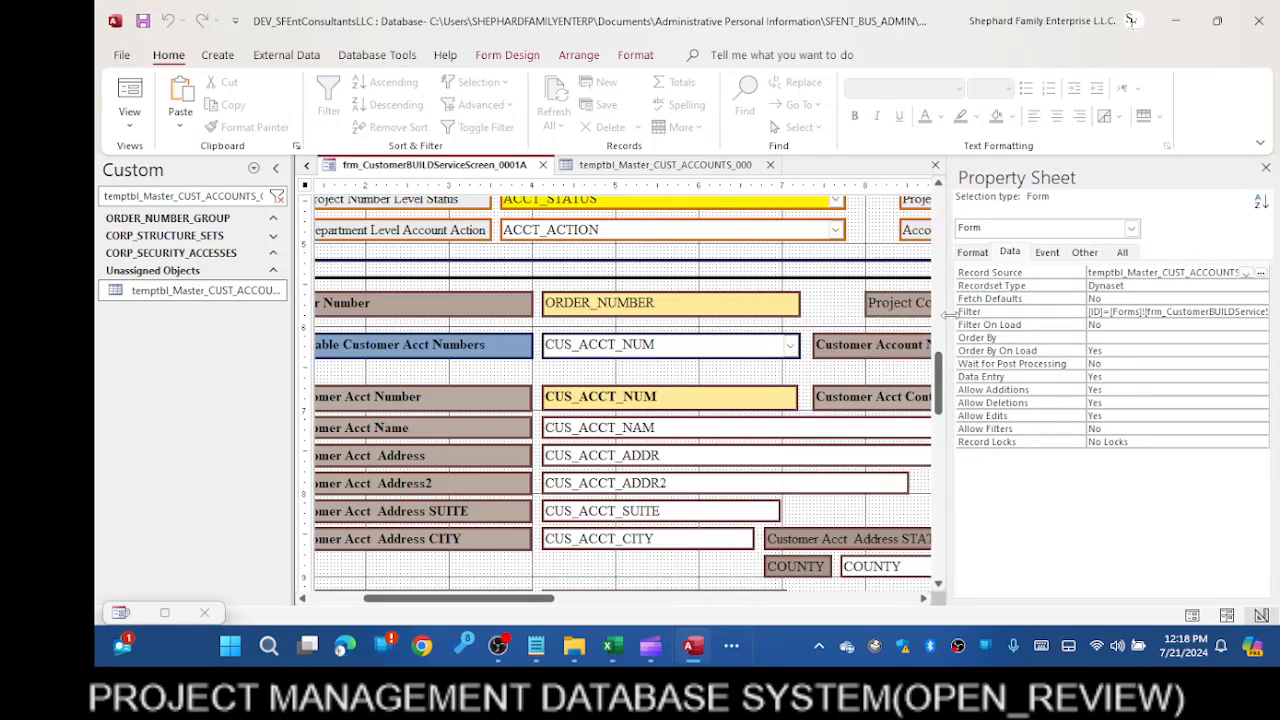
{"action": "left_click_drag", "start_coordinate": [955, 316], "coordinate": [1047, 322]}
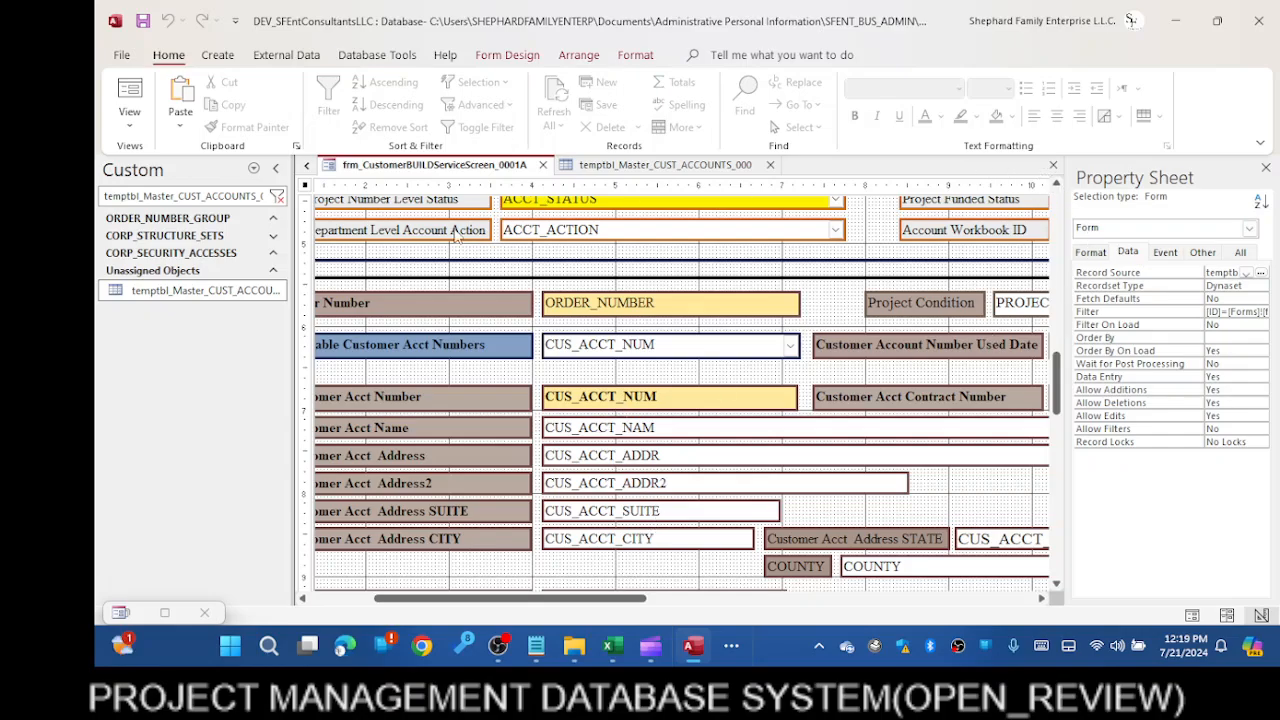
Examine the temptbl_Master_CUST_ACCOUNTS_000 table's field list around ORDER_NUMBER for the order-related fields it contains
{"action": "left_click", "coordinate": [654, 167]}
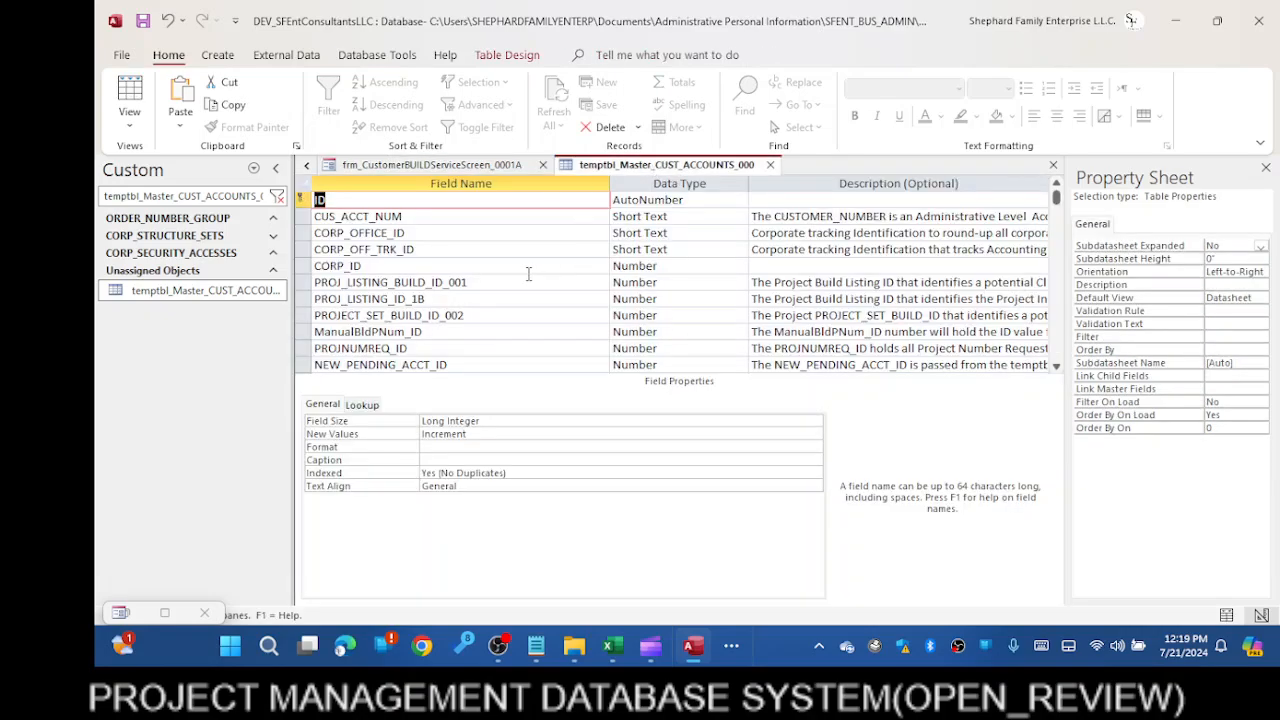
{"action": "scroll", "coordinate": [528, 273], "scroll_direction": "down", "scroll_amount": 1}
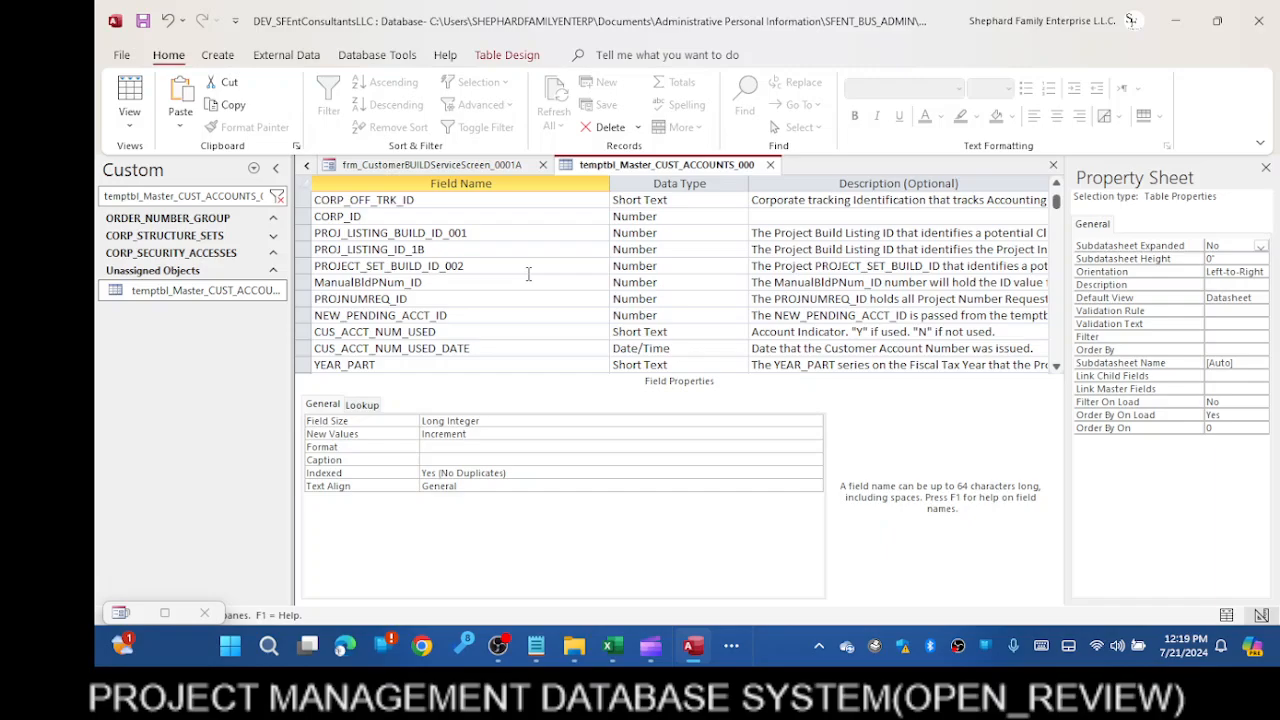
{"action": "scroll", "coordinate": [528, 273], "scroll_direction": "down", "scroll_amount": 1}
{"action": "scroll", "coordinate": [528, 273], "scroll_direction": "down", "scroll_amount": 3}
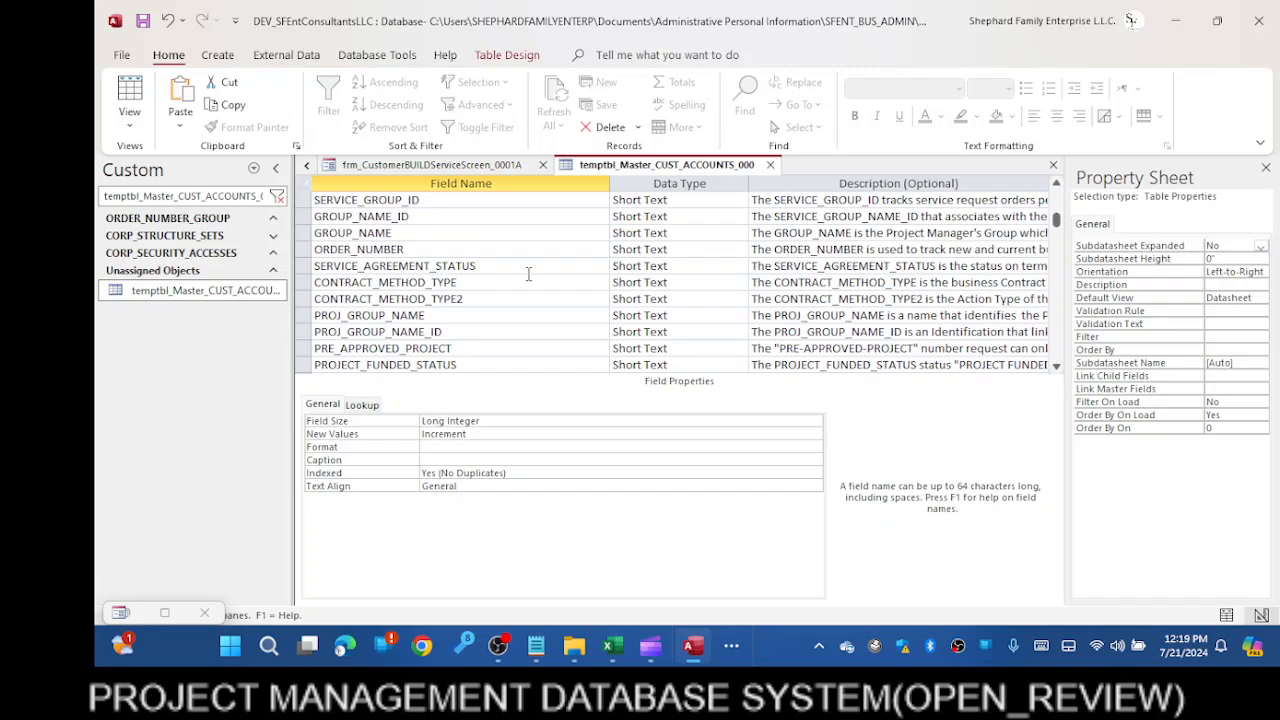
{"action": "scroll", "coordinate": [528, 273], "scroll_direction": "up", "scroll_amount": 5}
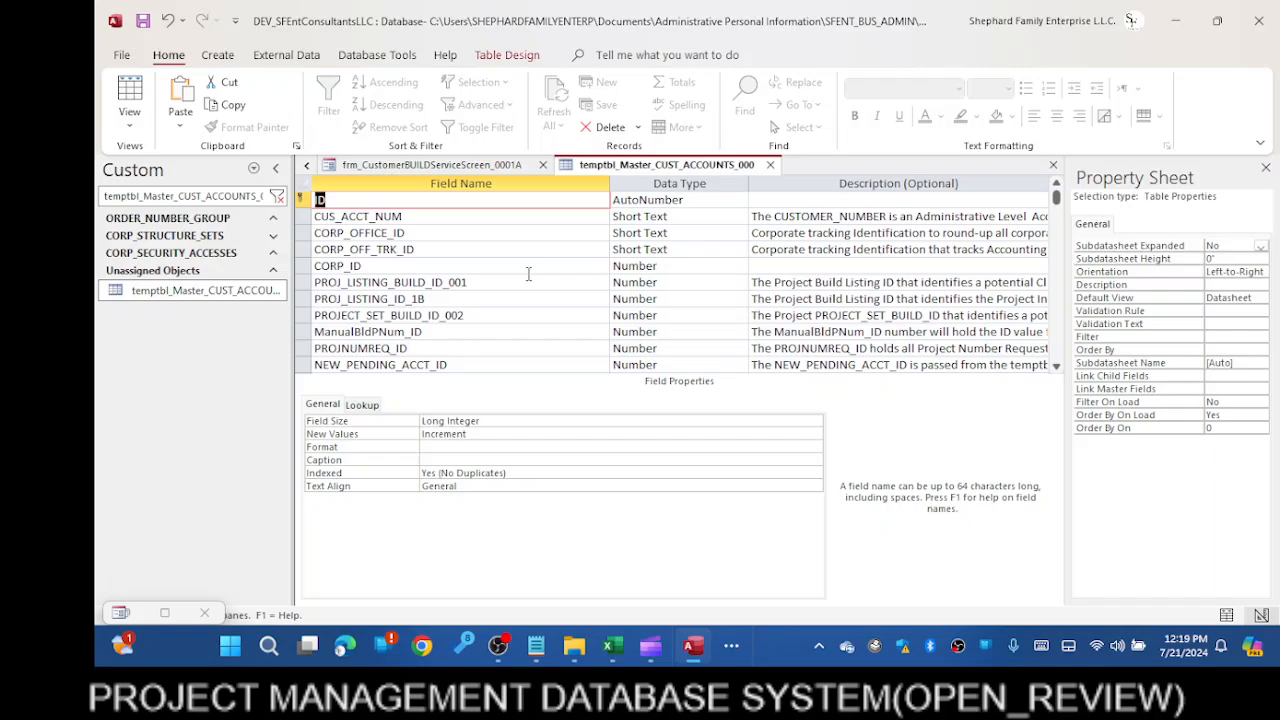
{"action": "scroll", "coordinate": [528, 273], "scroll_direction": "down", "scroll_amount": 1}
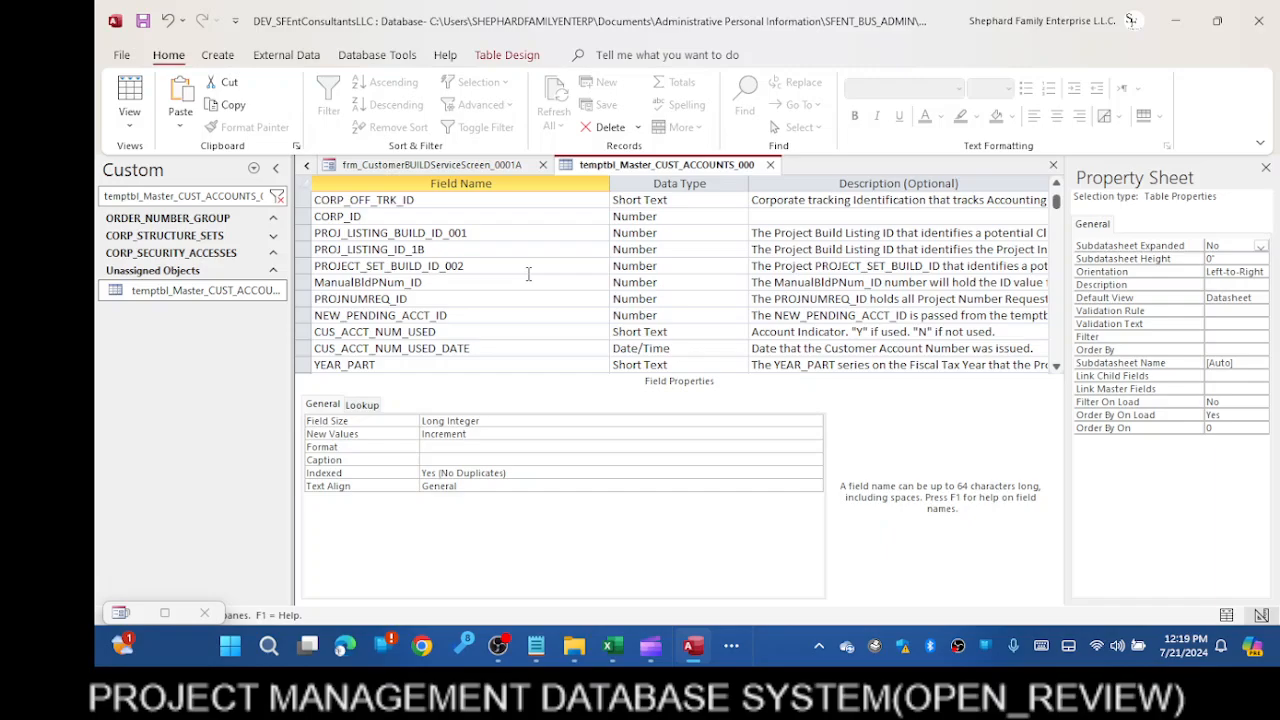
{"action": "scroll", "coordinate": [528, 273], "scroll_direction": "down", "scroll_amount": 3}
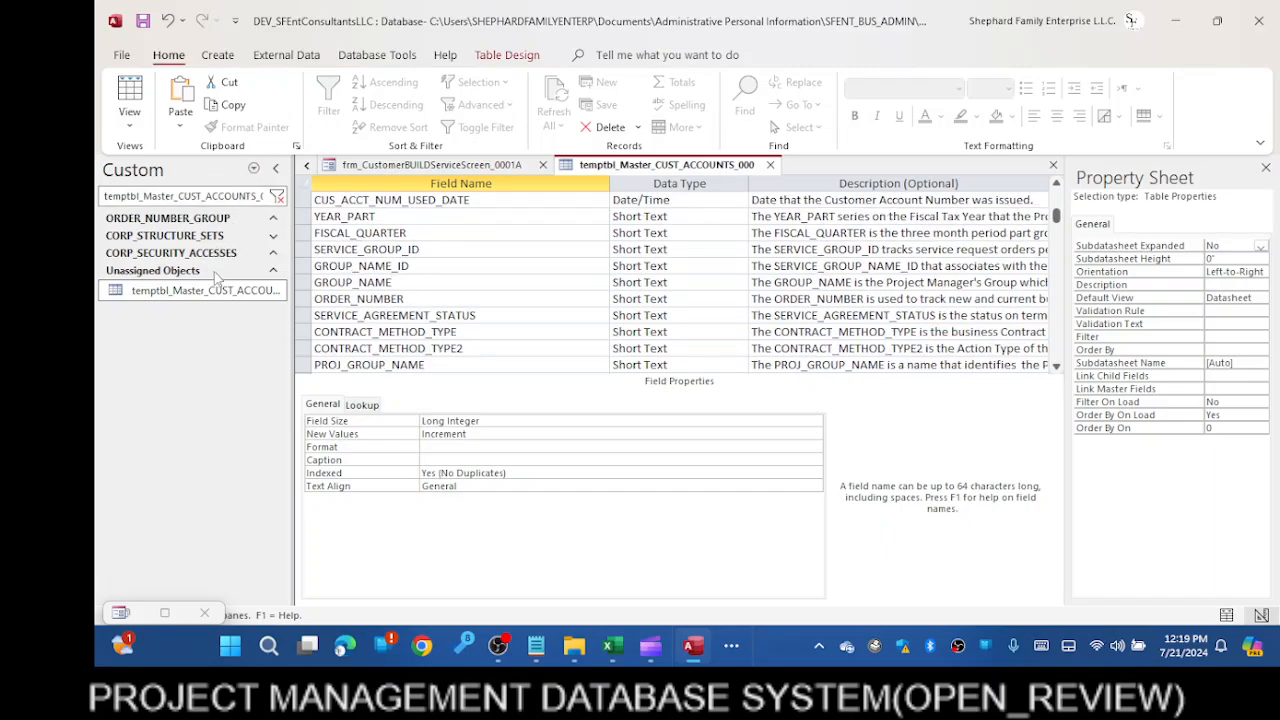
Bring up the temptbl_Master_NewPendingCUST_ACCOUNTS_000 table and switch it to Design View
{"action": "left_click", "coordinate": [307, 166]}
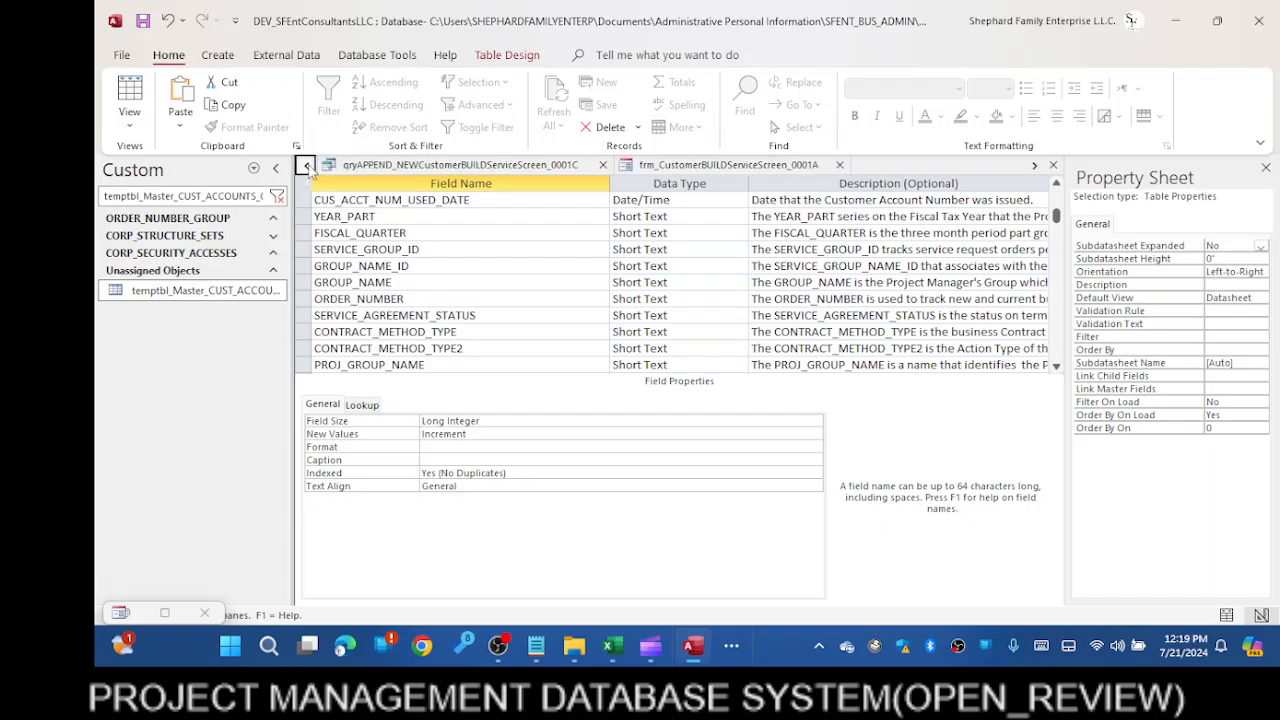
{"action": "left_click", "coordinate": [307, 166]}
{"action": "left_click", "coordinate": [447, 168]}
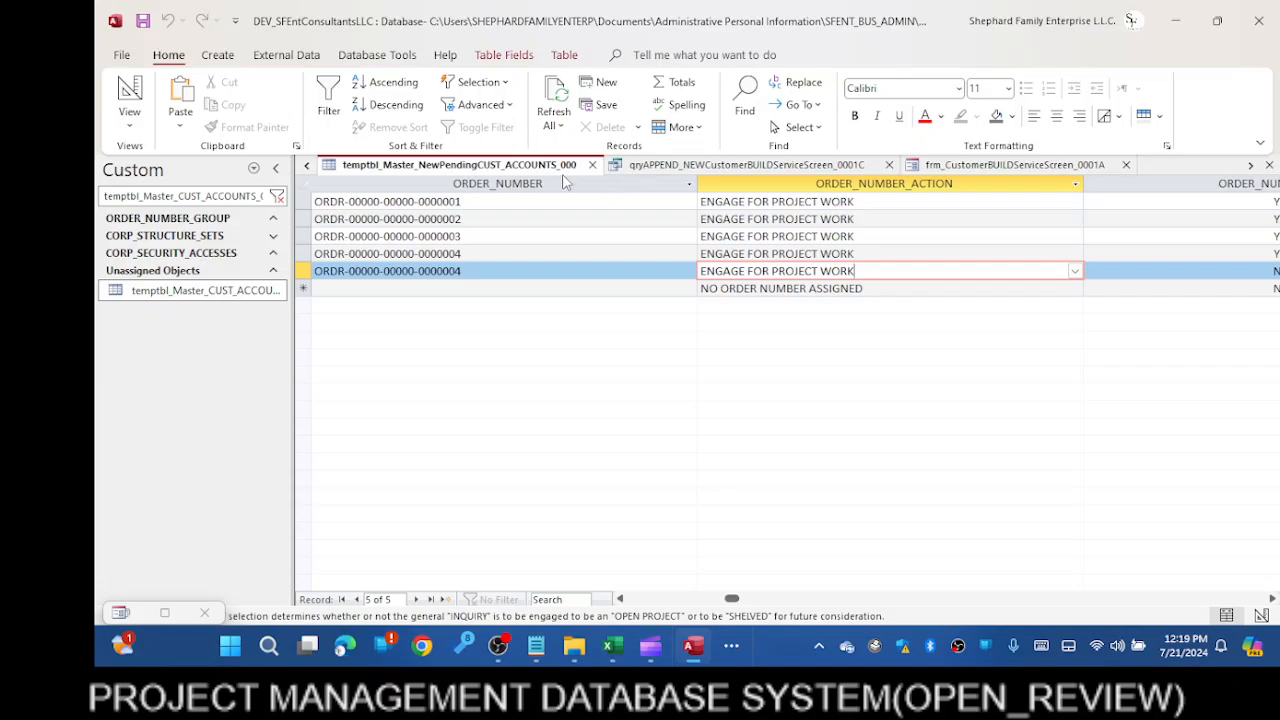
{"action": "right_click", "coordinate": [510, 166]}
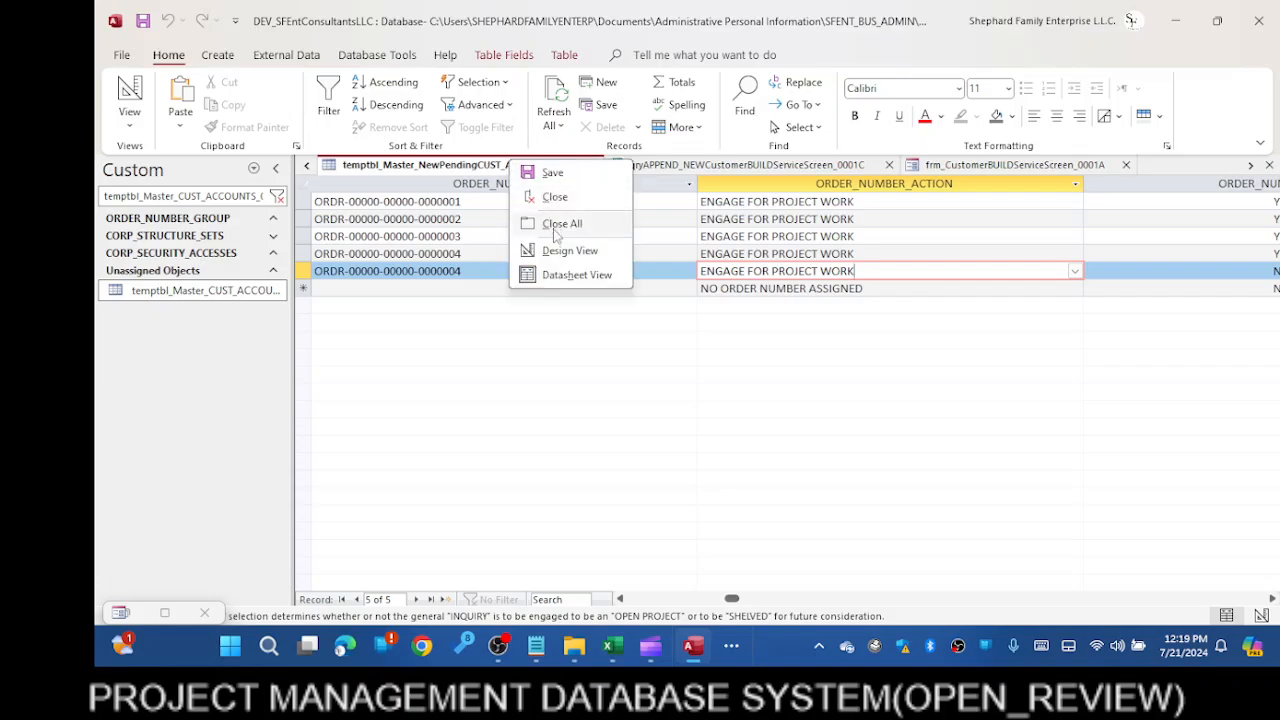
{"action": "left_click", "coordinate": [552, 249]}
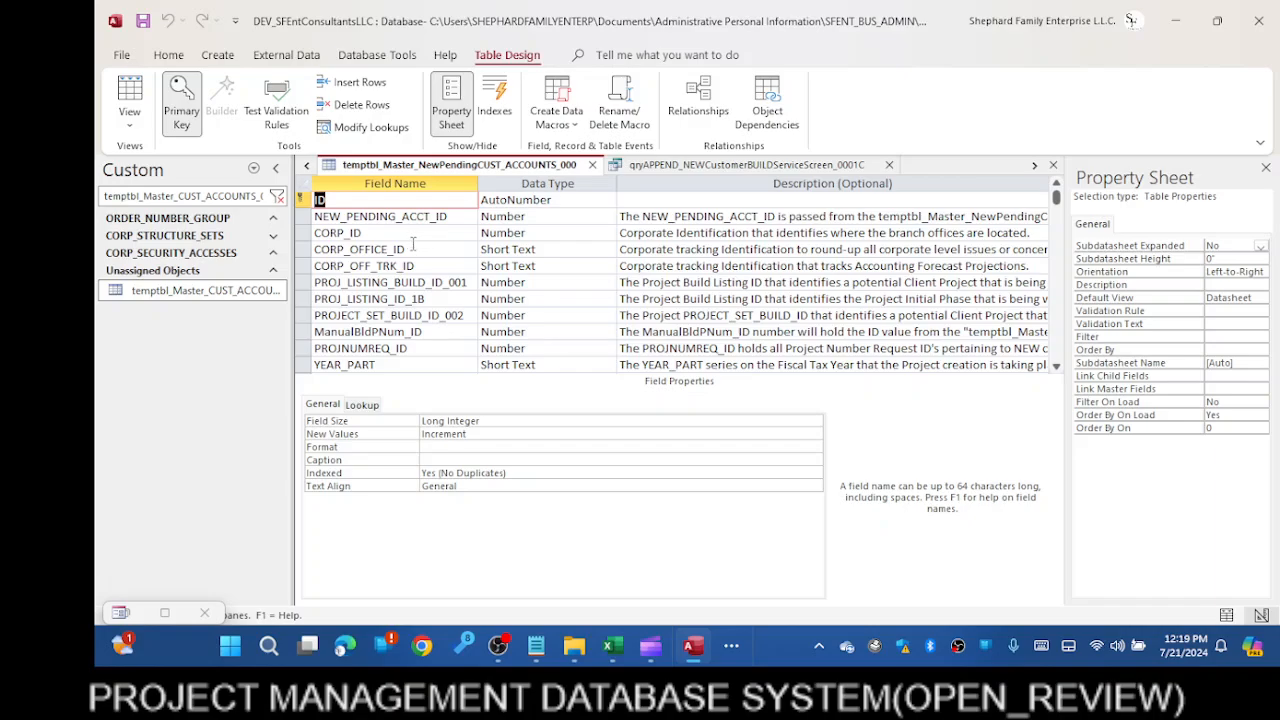
Copy the ORDER_NUMBER_ACTION field row from the pending accounts table and return to the temptbl_Master_CUST_ACCOUNTS_000 design
{"action": "scroll", "coordinate": [412, 244], "scroll_direction": "down", "scroll_amount": 1}
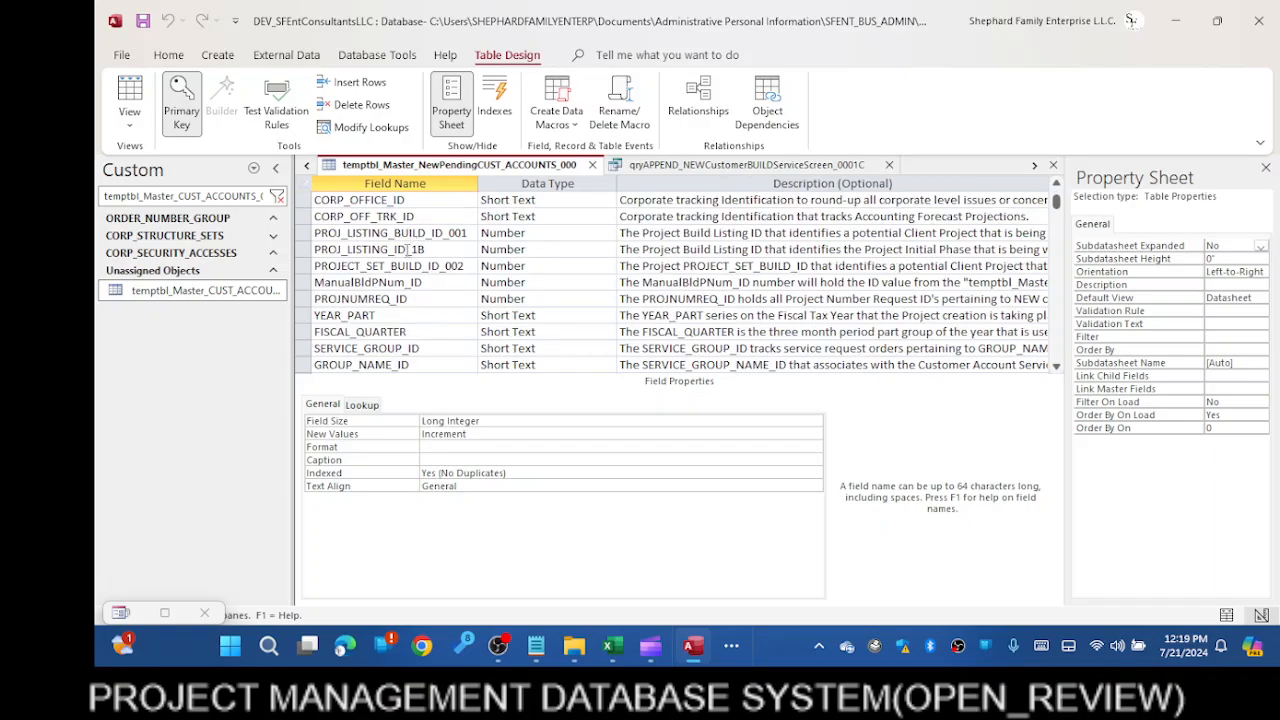
{"action": "scroll", "coordinate": [407, 249], "scroll_direction": "down", "scroll_amount": 2}
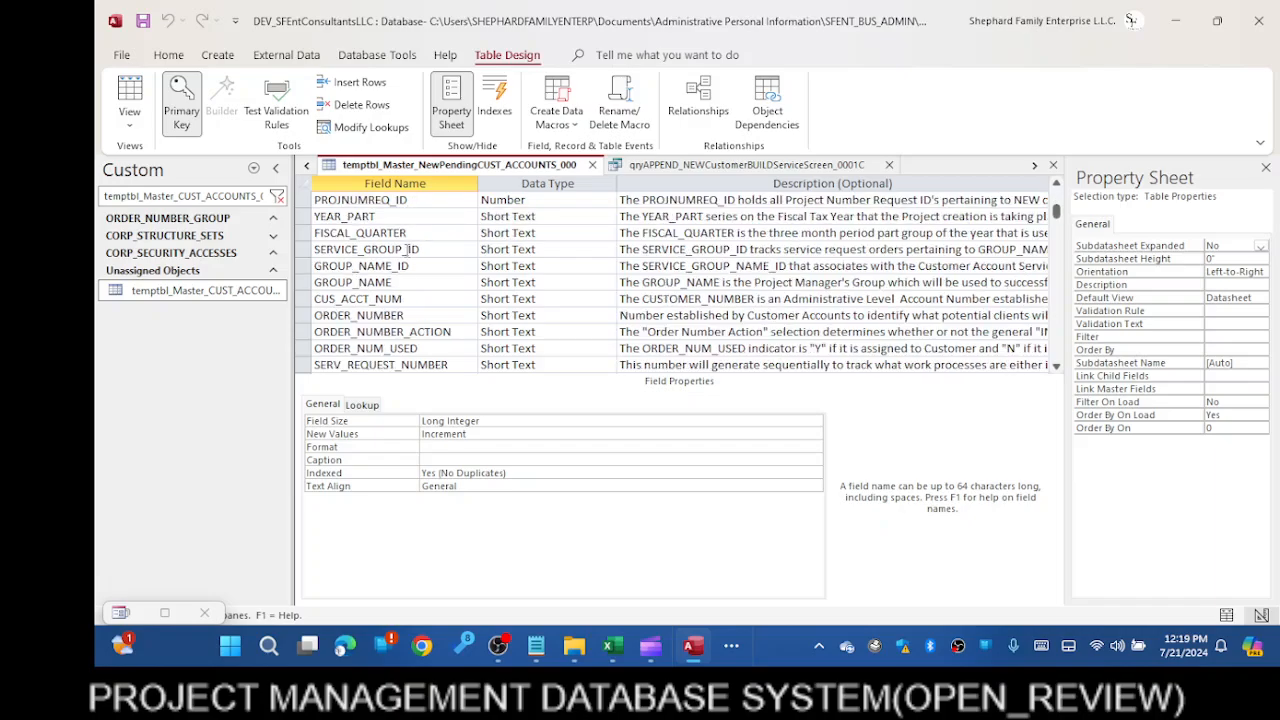
{"action": "left_click", "coordinate": [304, 331]}
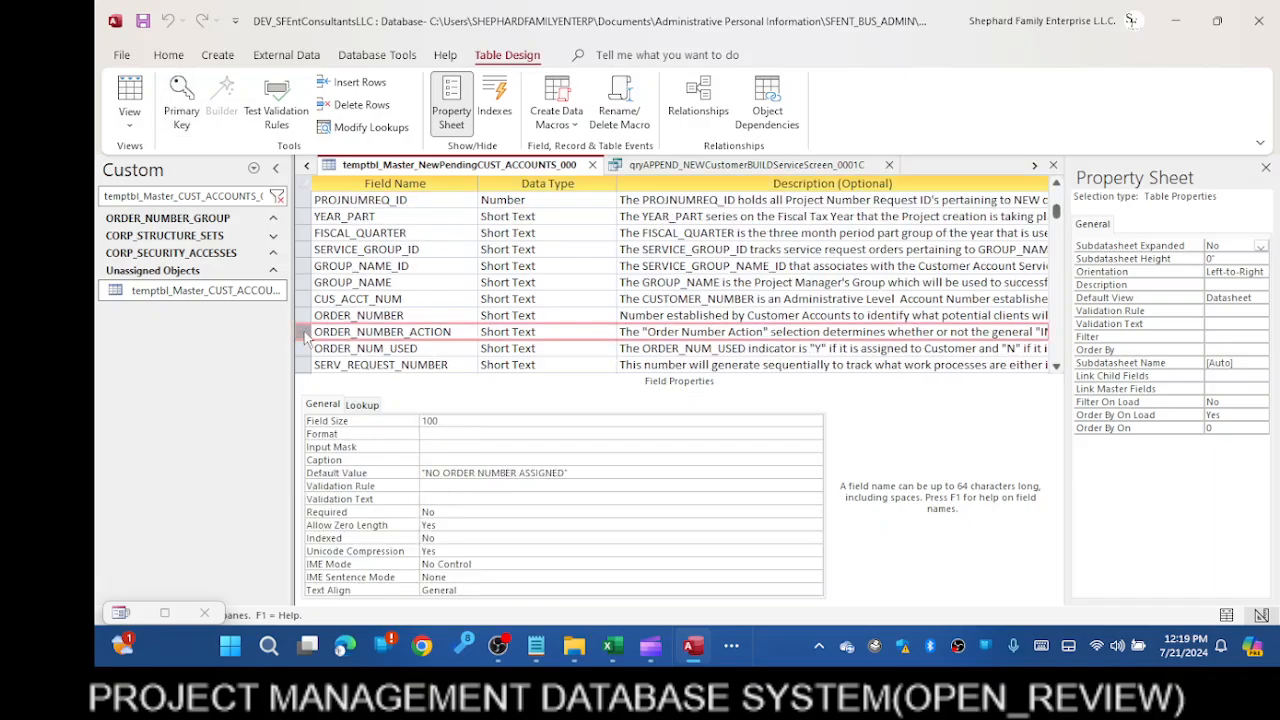
{"action": "right_click", "coordinate": [305, 338]}
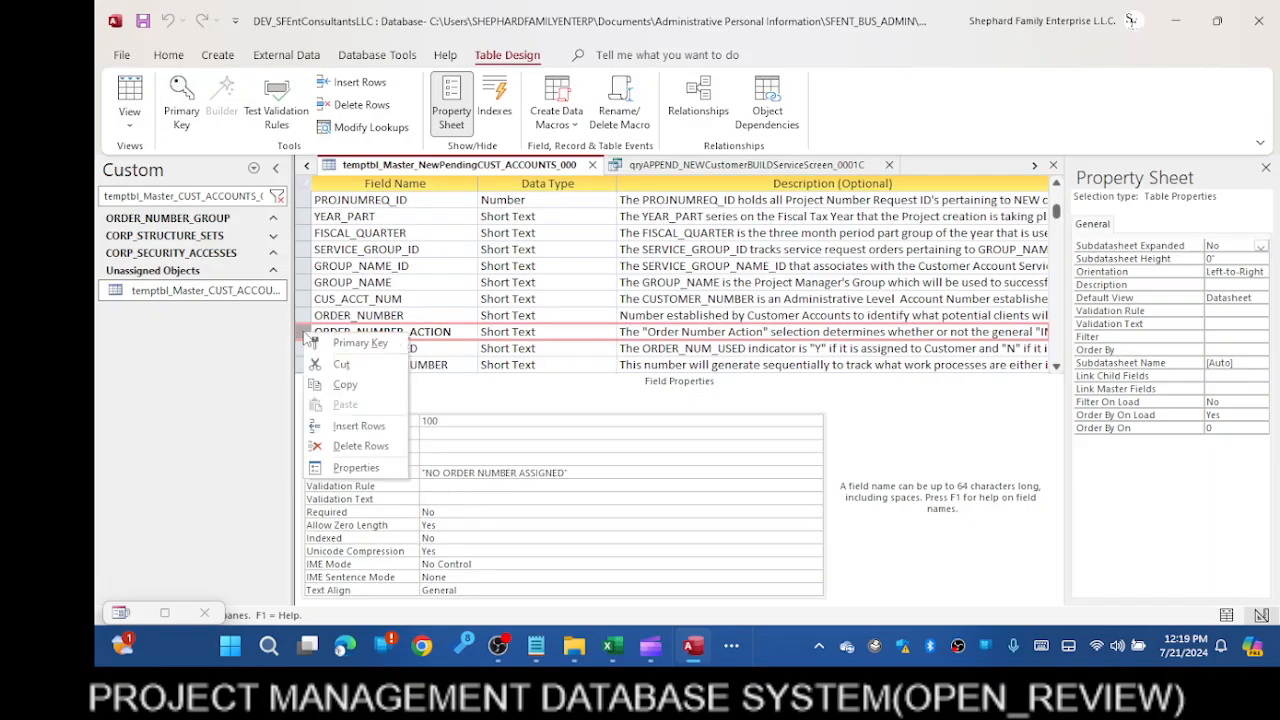
{"action": "left_click", "coordinate": [346, 390]}
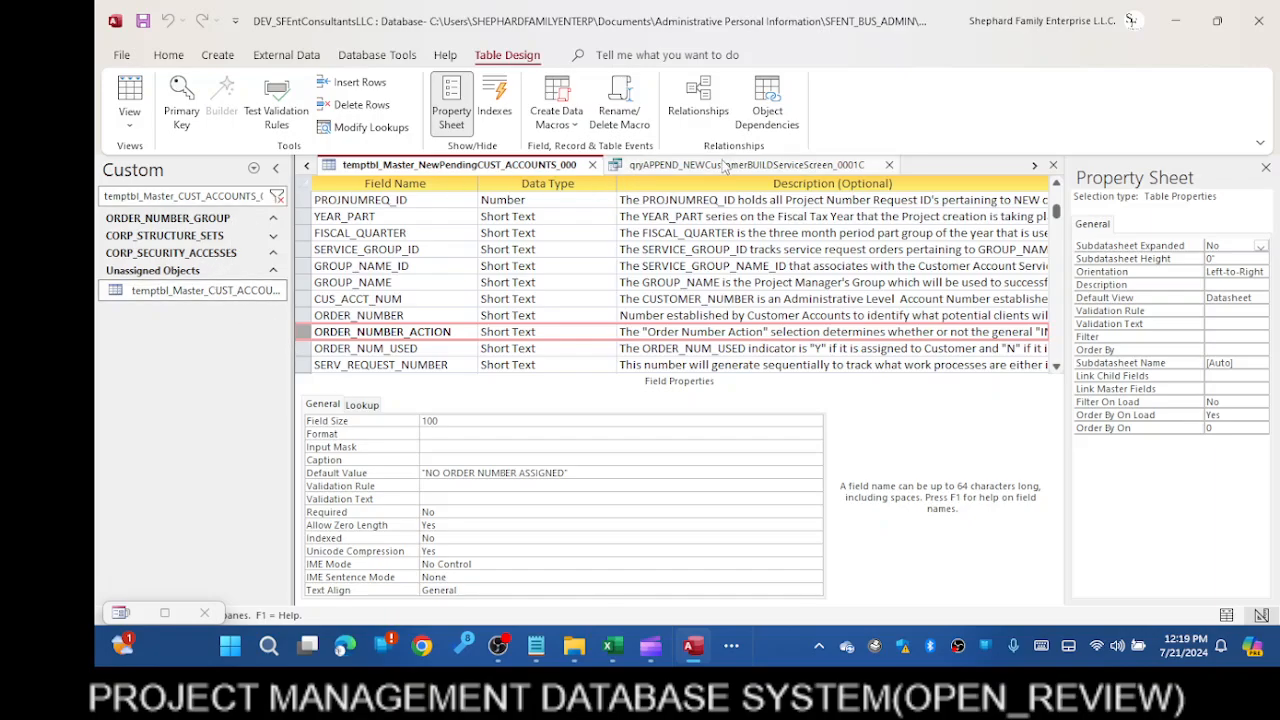
{"action": "left_click", "coordinate": [1034, 165]}
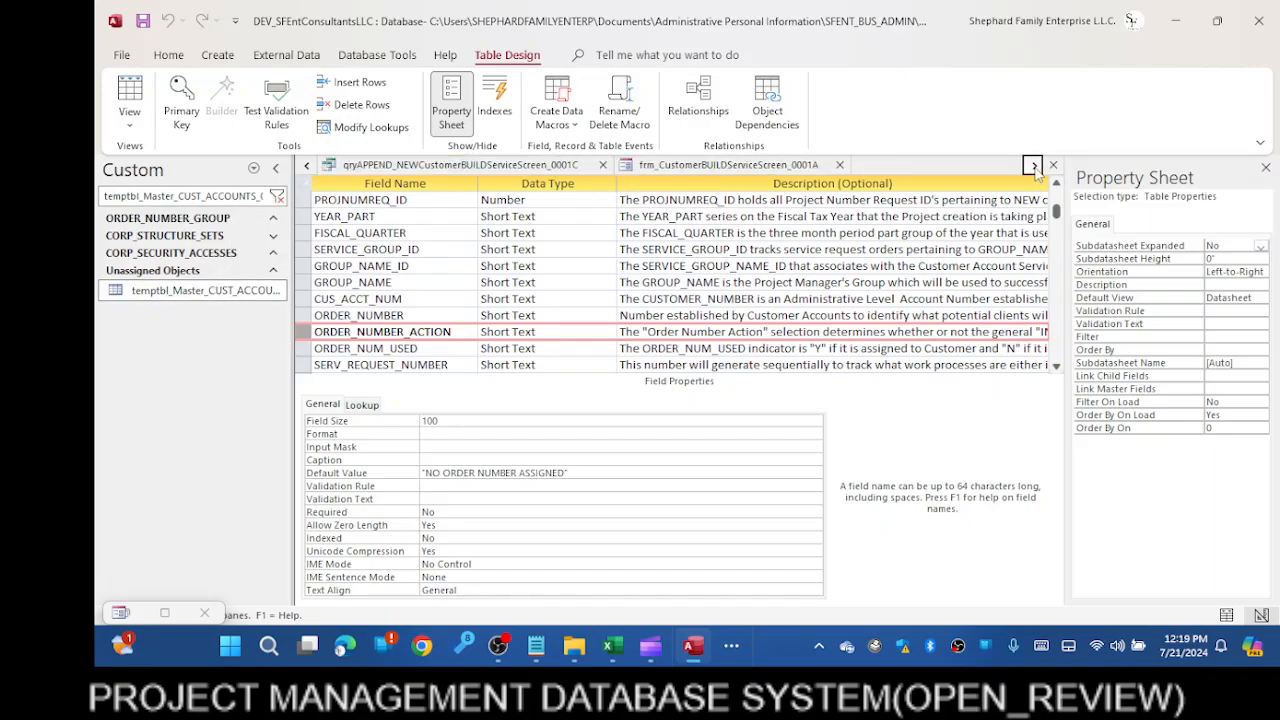
{"action": "left_click", "coordinate": [1034, 165]}
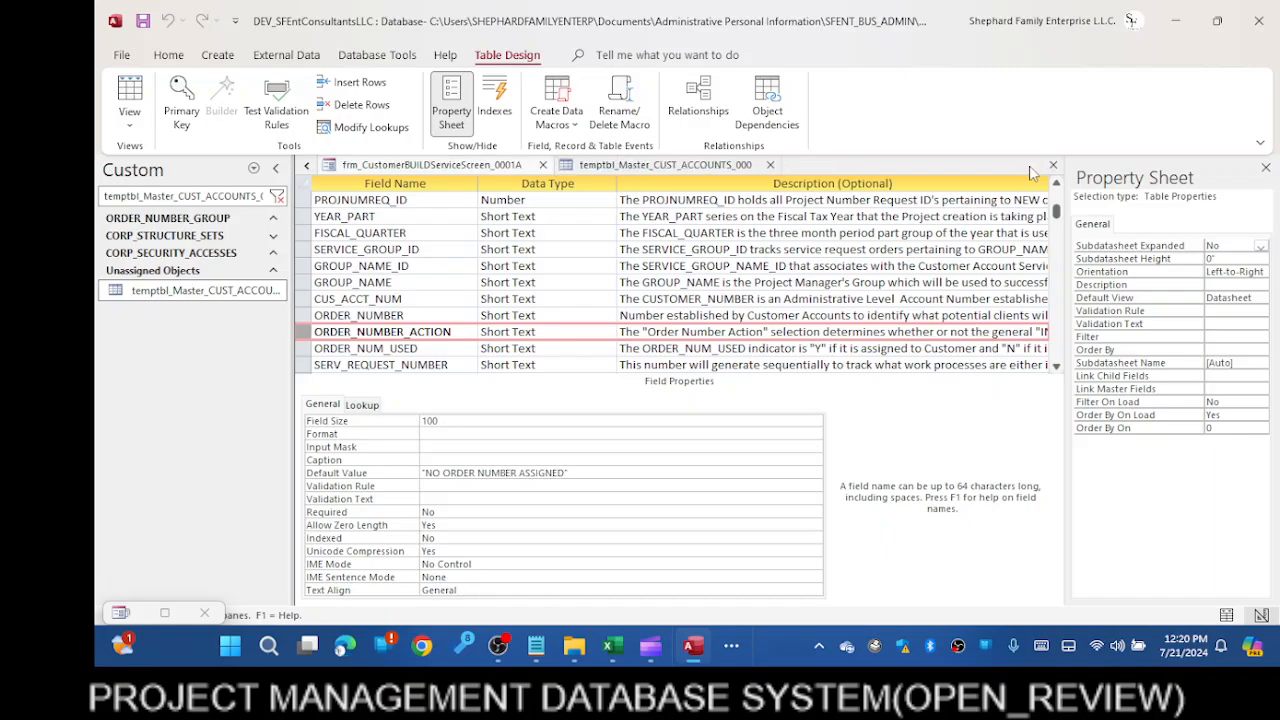
{"action": "left_click", "coordinate": [690, 167]}
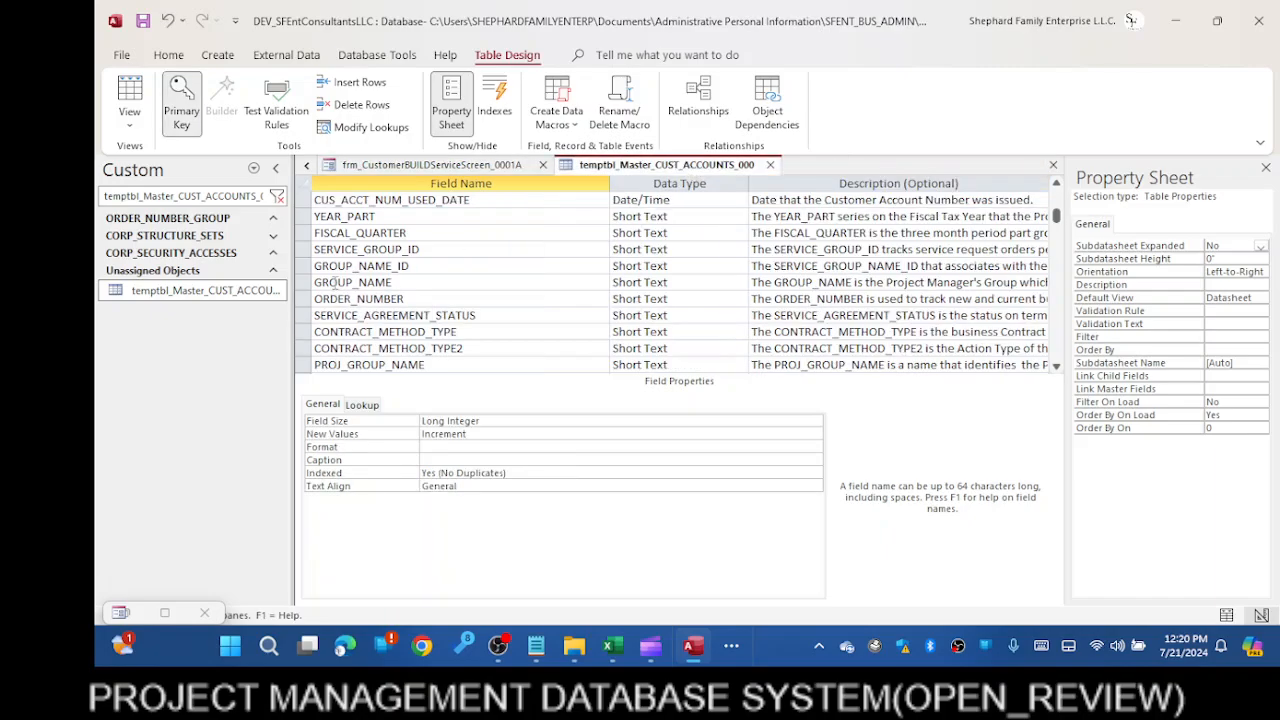
{"action": "left_click", "coordinate": [308, 316]}
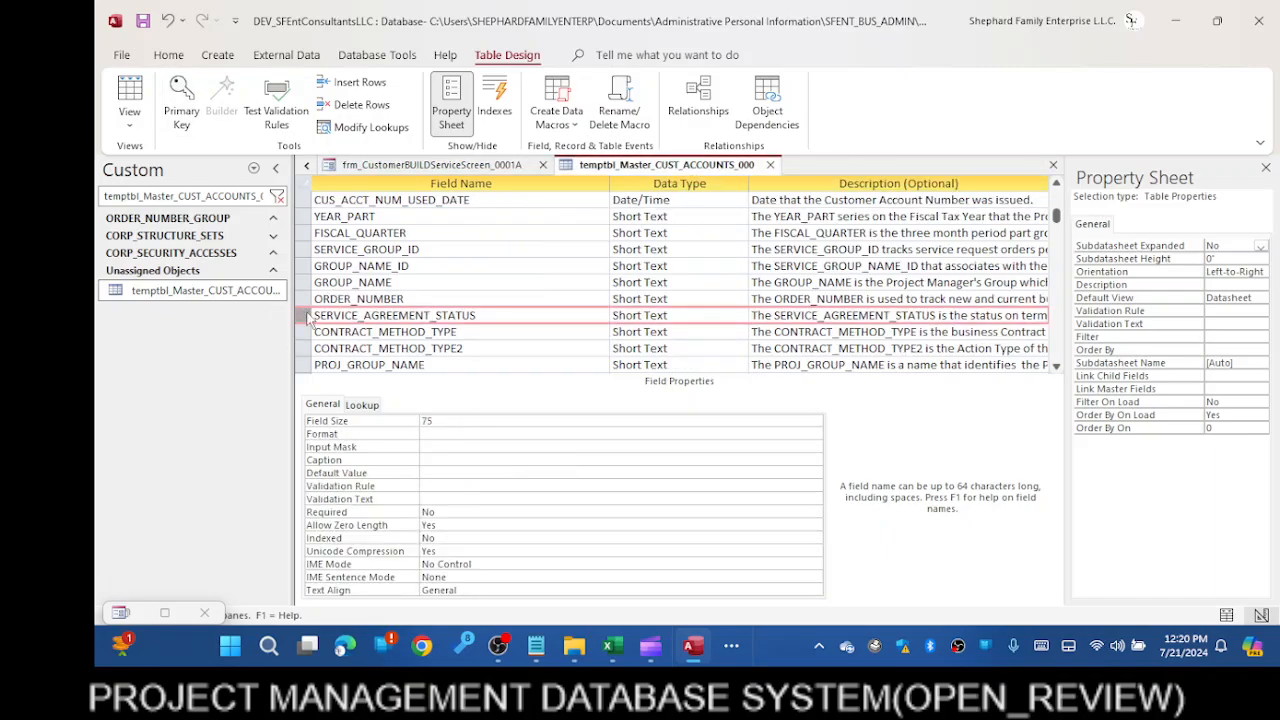
{"action": "right_click", "coordinate": [308, 317]}
{"action": "left_click", "coordinate": [345, 384]}
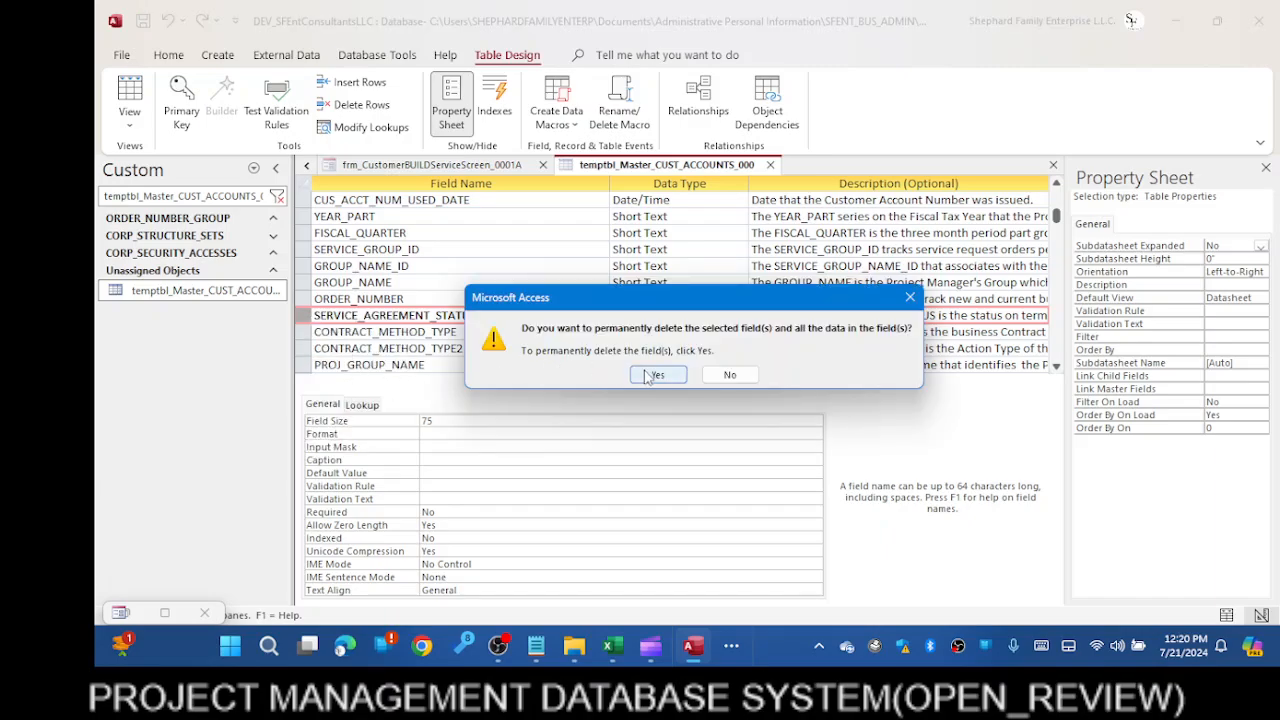
{"action": "left_click", "coordinate": [731, 378]}
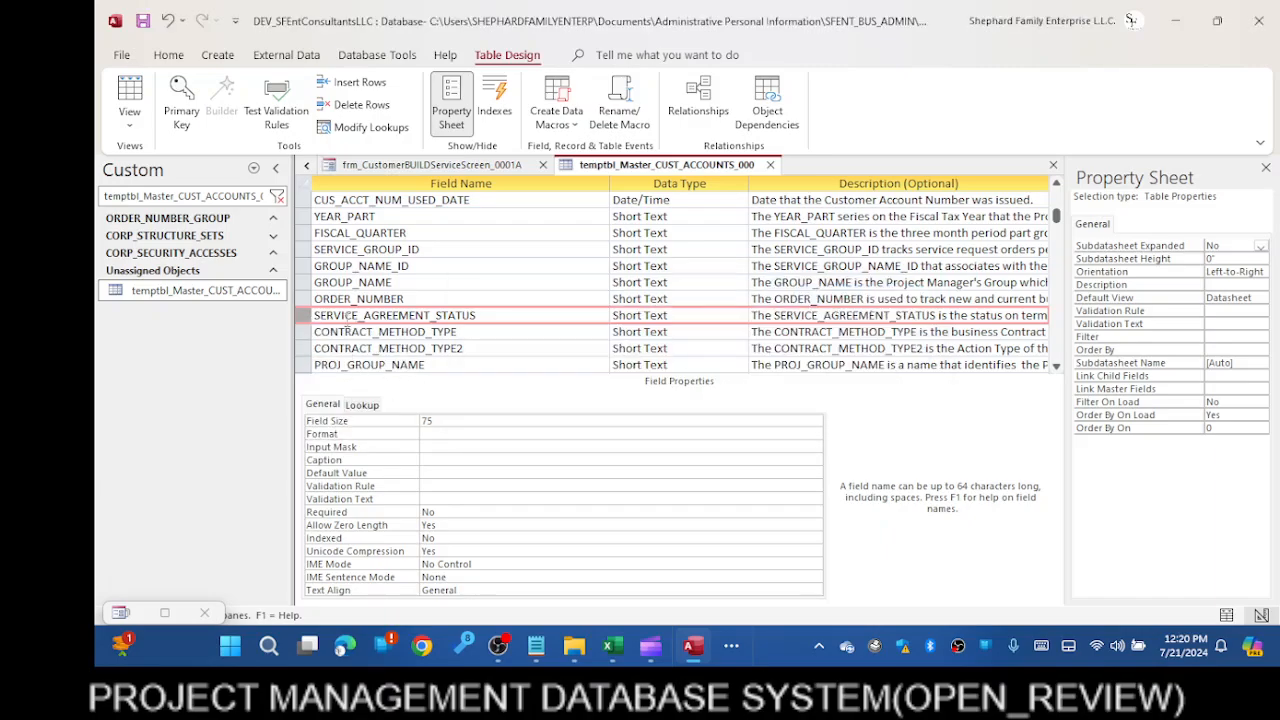
Insert a blank row above SERVICE_AGREEMENT_STATUS and paste the copied ORDER_NUMBER_ACTION field into it
{"action": "right_click", "coordinate": [305, 318]}
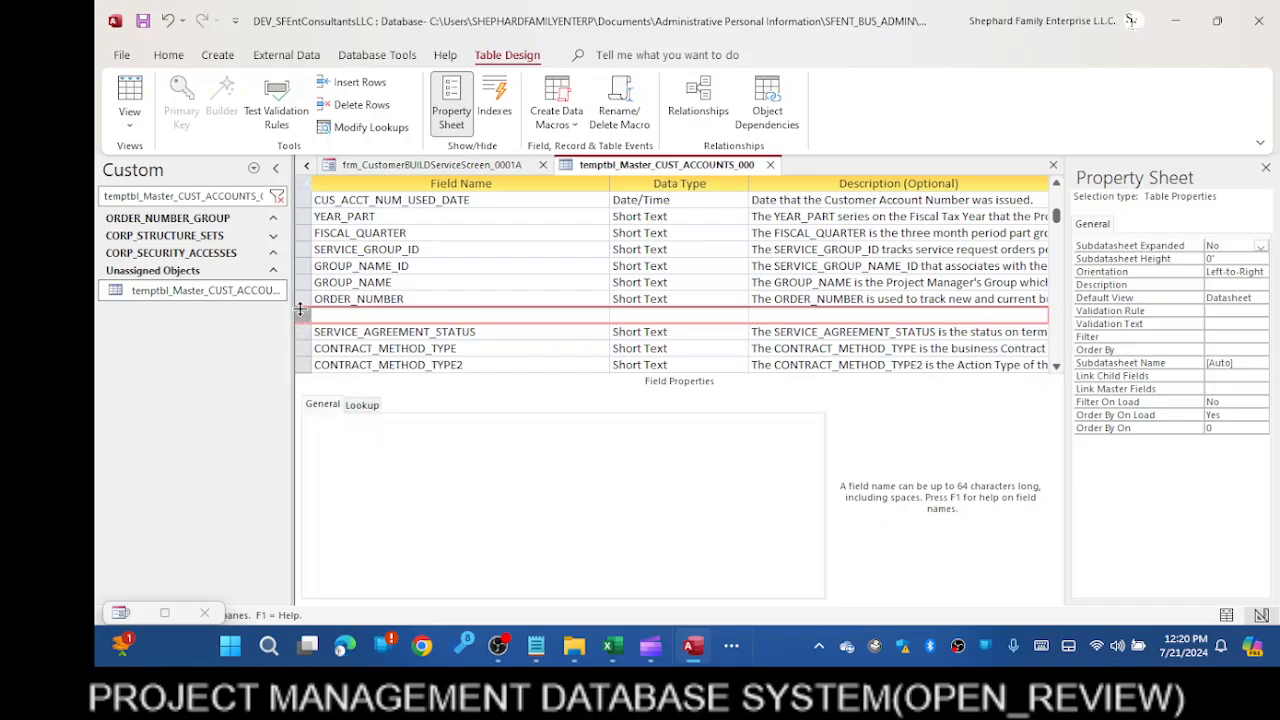
{"action": "right_click", "coordinate": [303, 318]}
{"action": "left_click", "coordinate": [343, 384]}
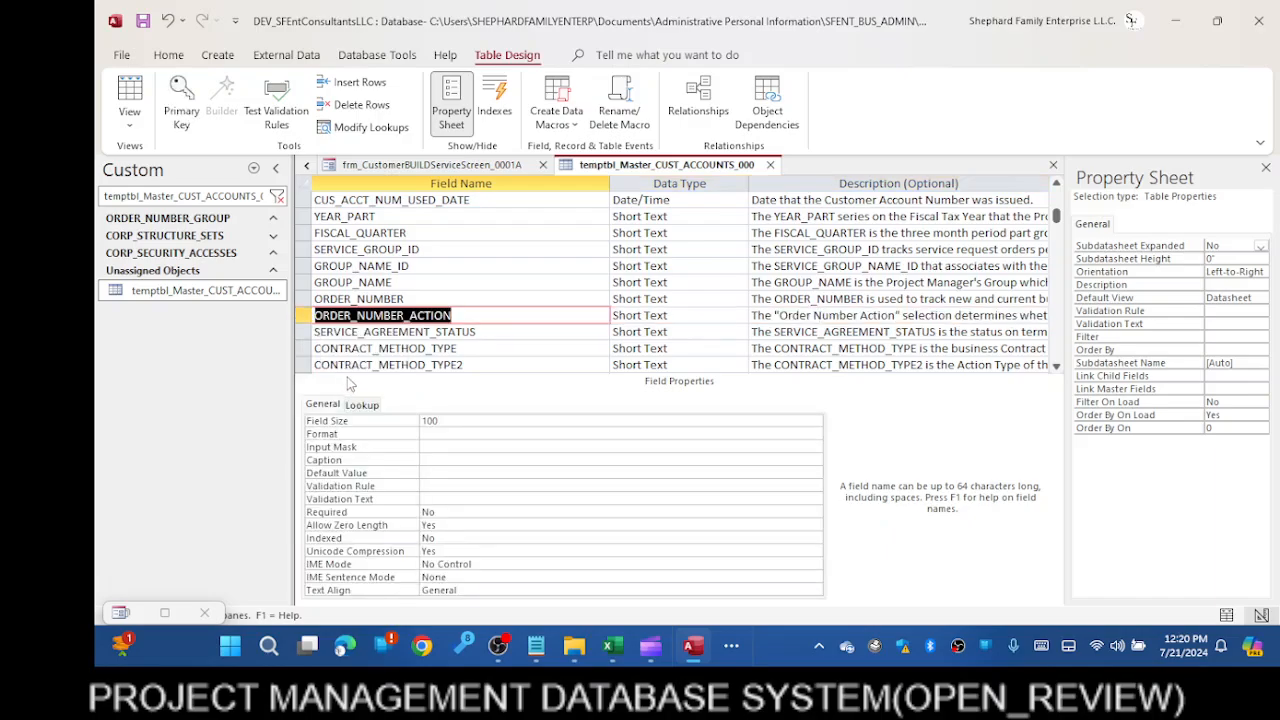
Show the ORDER_NUMBER_ACTION field's lookup properties and open its Row Source values in the list item editor
{"action": "left_click", "coordinate": [362, 405]}
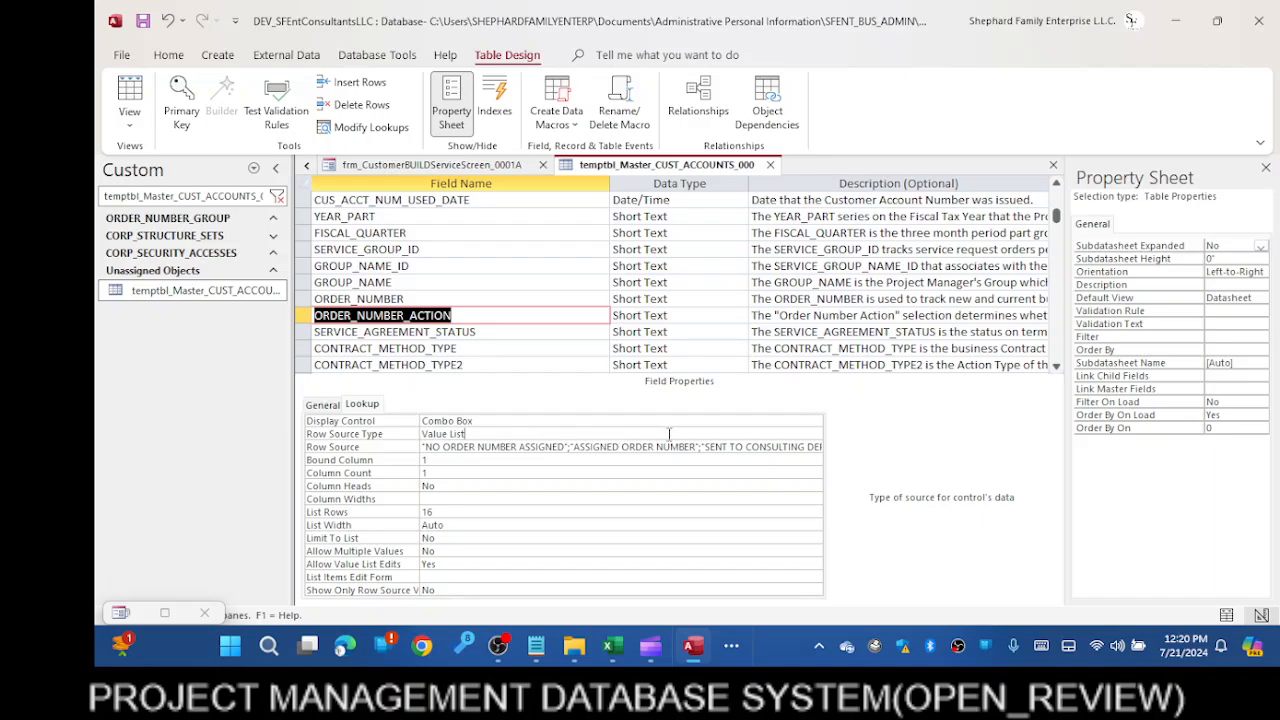
{"action": "left_click", "coordinate": [662, 446]}
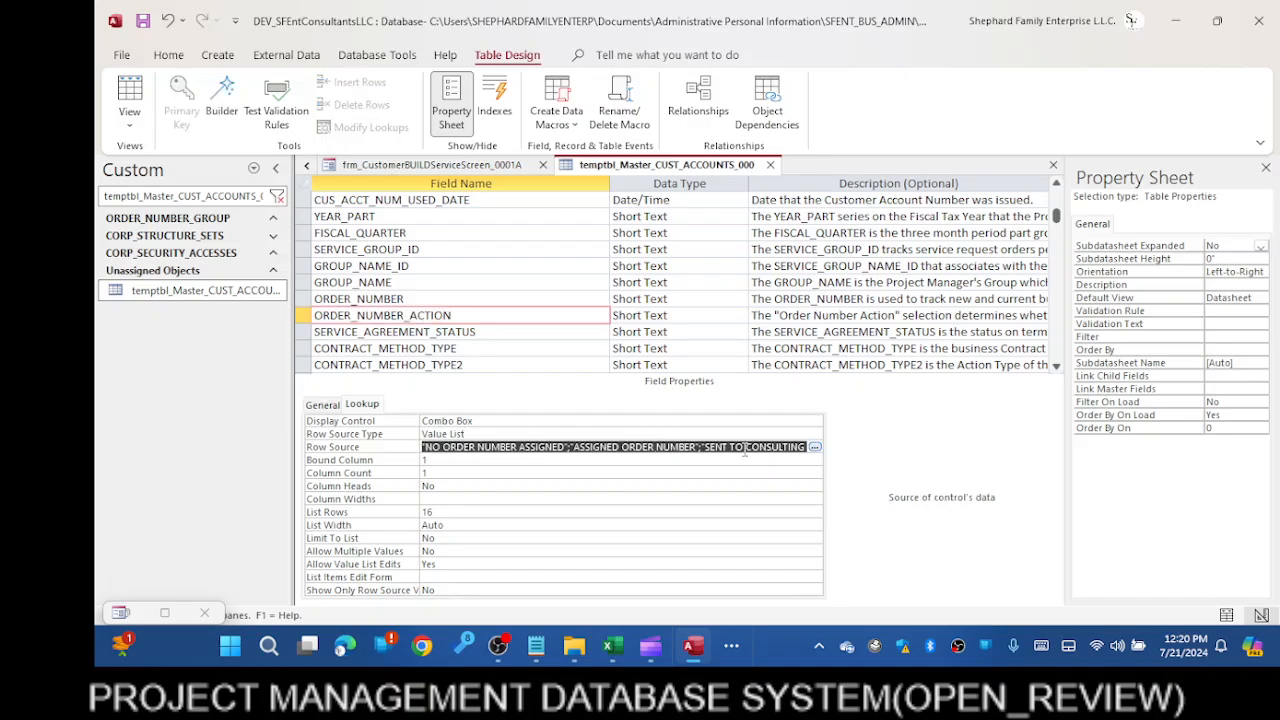
{"action": "left_click_drag", "start_coordinate": [772, 446], "coordinate": [808, 446]}
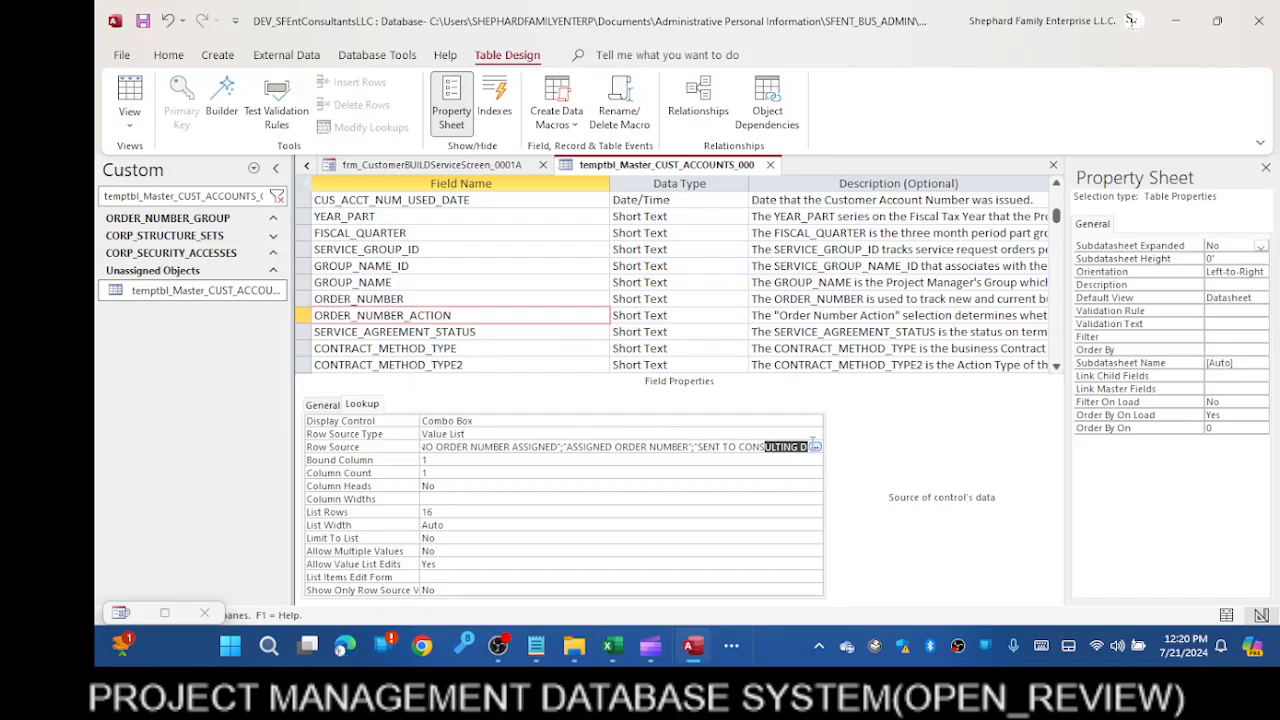
{"action": "left_click", "coordinate": [815, 446]}
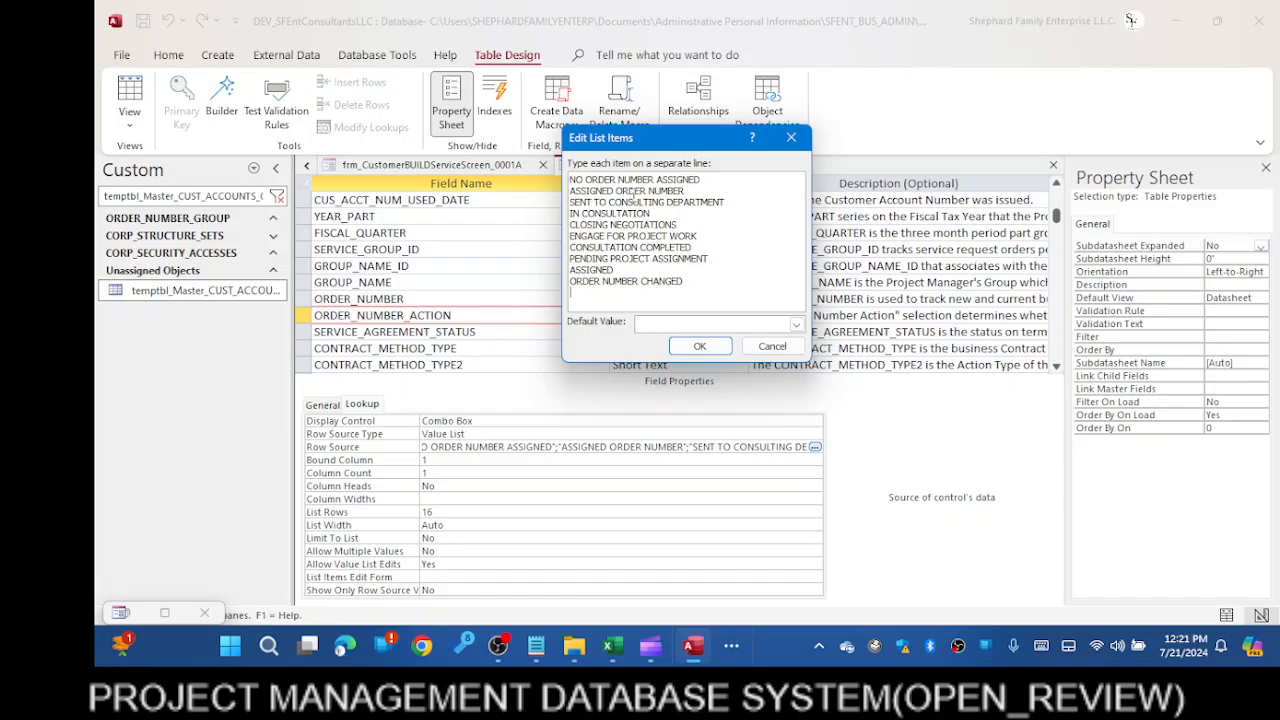
{"action": "key", "text": "Caps_Lock"}
{"action": "type", "text": "PENDING A"}
{"action": "key", "text": "Caps_Lock"}
{"action": "type", "text": "dmin"}
{"action": "key", "text": "Caps_Lock"}
{"action": "key", "text": "BackSpace"}
{"action": "key", "text": "BackSpace"}
{"action": "key", "text": "BackSpace"}
{"action": "key", "text": "BackSpace"}
{"action": "key", "text": "BackSpace"}
{"action": "type", "text": "ADMIN"}
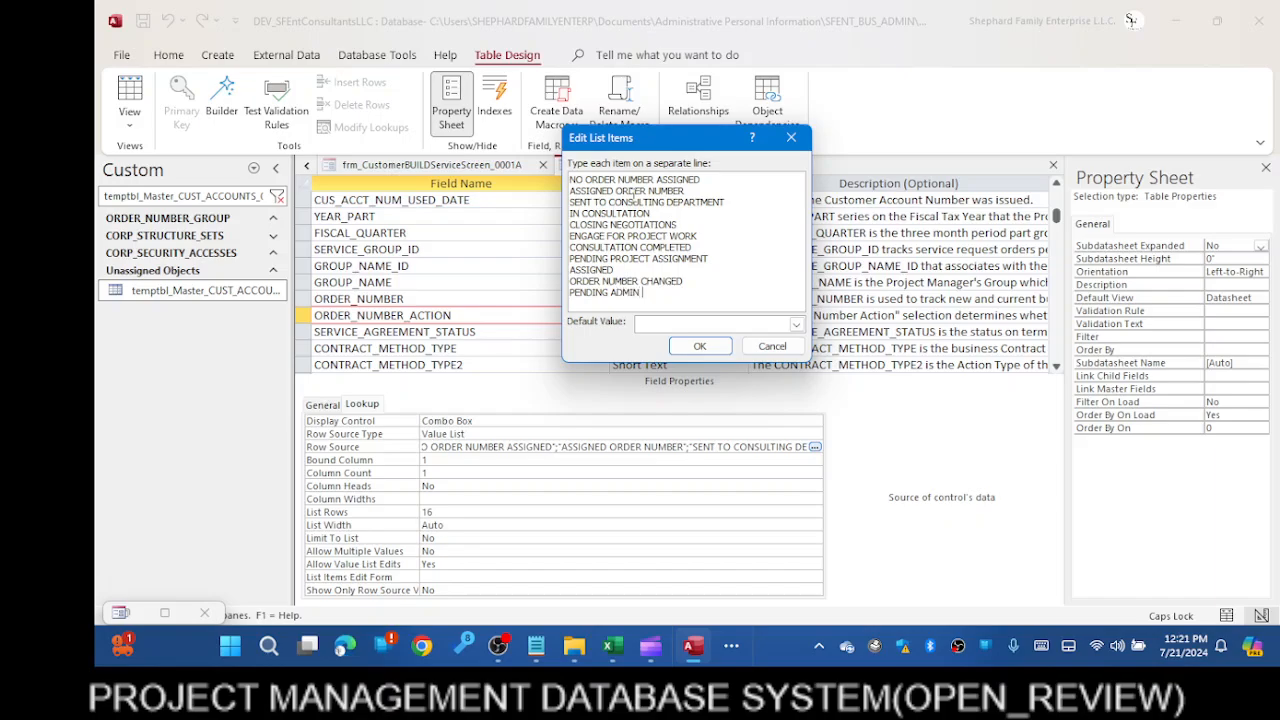
{"action": "type", "text": " INVESTIGATION"}
{"action": "left_click", "coordinate": [716, 350]}
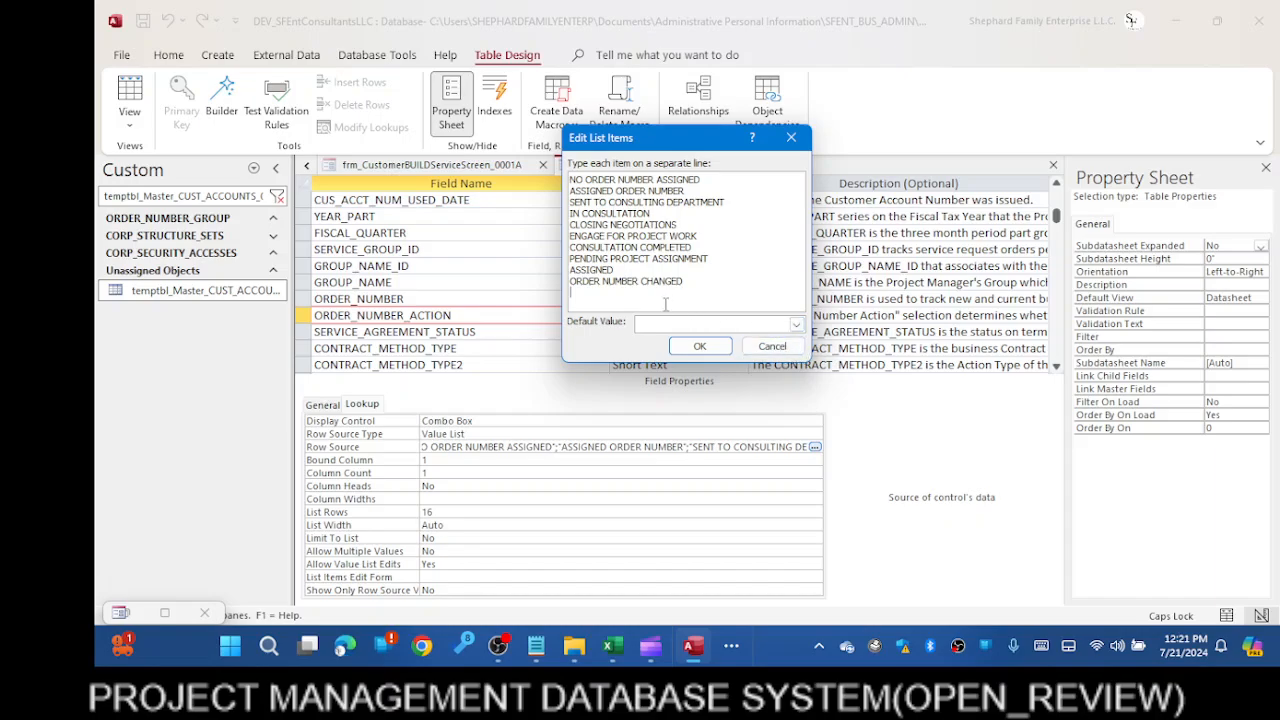
{"action": "left_click", "coordinate": [772, 346]}
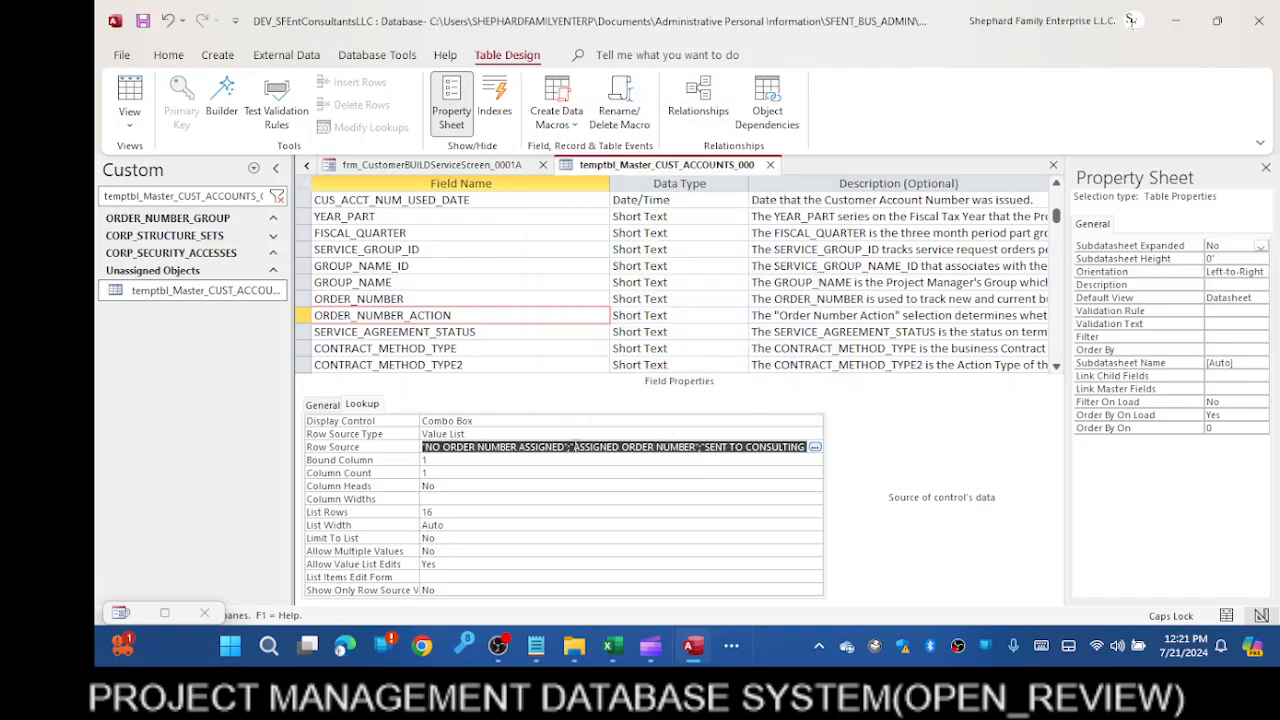
Duplicate the "NO ORDER NUMBER ASSIGNED" entry directly after the original in ORDER_NUMBER_ACTION's Row Source
{"action": "left_click", "coordinate": [503, 450]}
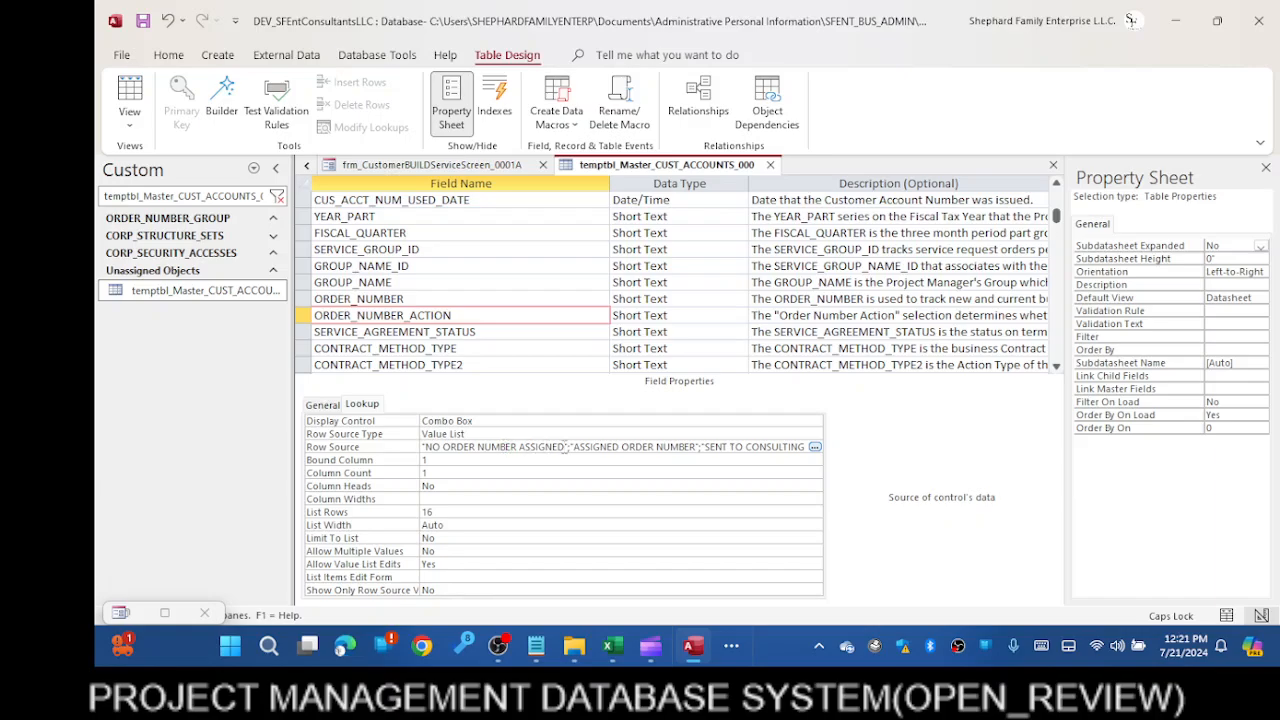
{"action": "left_click", "coordinate": [564, 447]}
{"action": "left_click_drag", "start_coordinate": [571, 447], "coordinate": [414, 443]}
{"action": "key", "text": "ctrl+c"}
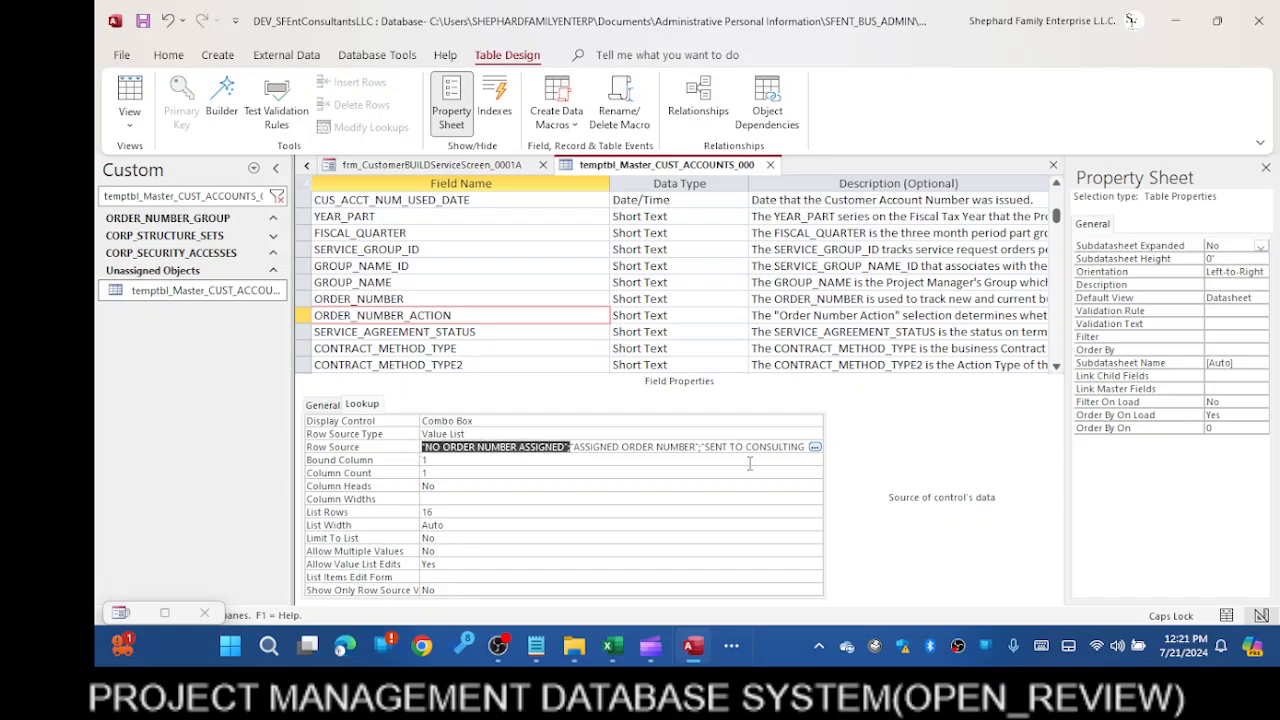
{"action": "left_click", "coordinate": [425, 447]}
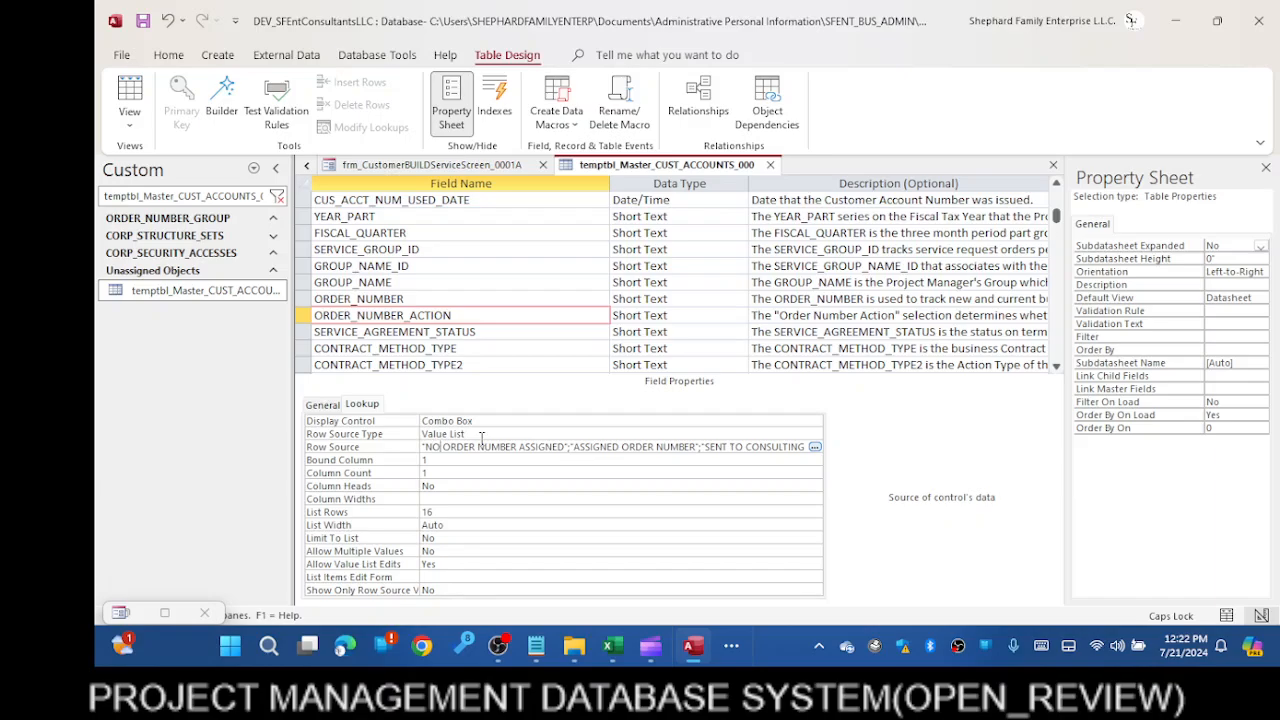
{"action": "key", "text": "Right"}
{"action": "key", "text": "Right"}
{"action": "key", "text": "Right"}
{"action": "key", "text": "Right"}
{"action": "key", "text": "Right"}
{"action": "key", "text": "ctrl+v"}
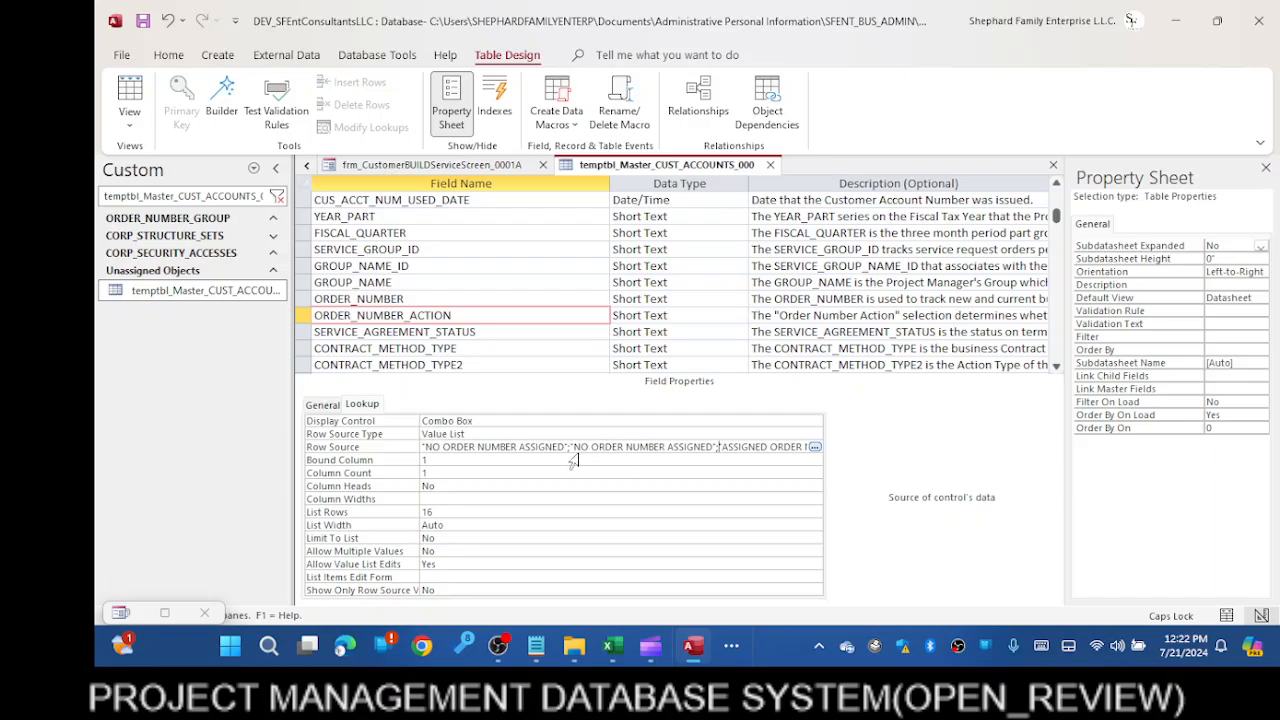
Clear the text inside the duplicated second Row Source entry, keeping its quotation marks
{"action": "left_click_drag", "start_coordinate": [575, 446], "coordinate": [654, 455]}
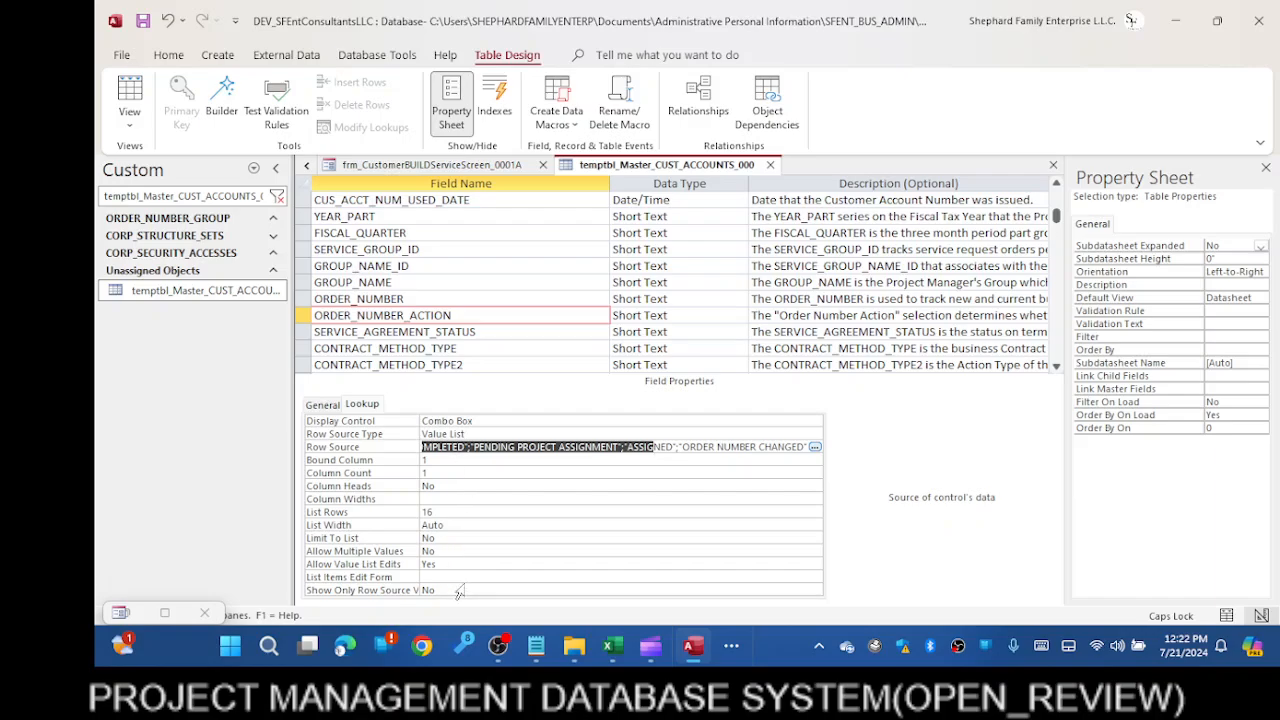
{"action": "left_click", "coordinate": [657, 455]}
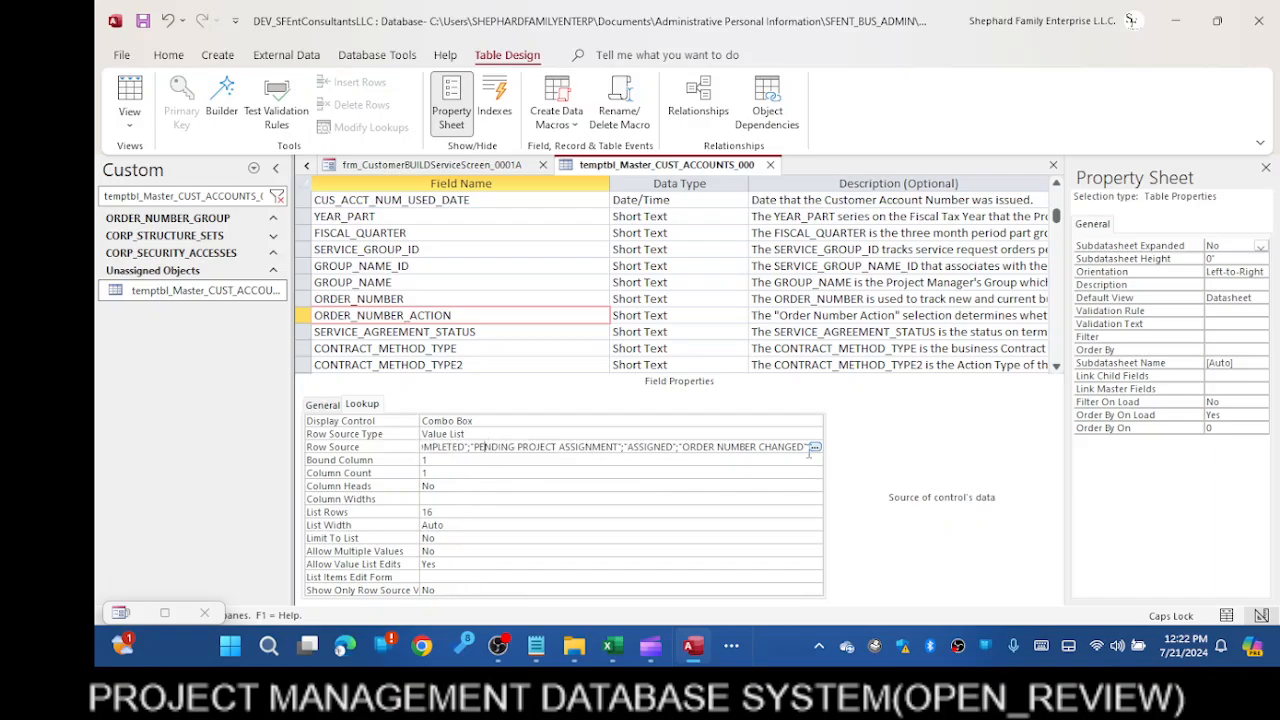
{"action": "left_click", "coordinate": [510, 452]}
{"action": "left_click_drag", "start_coordinate": [650, 447], "coordinate": [371, 447]}
{"action": "left_click", "coordinate": [463, 451]}
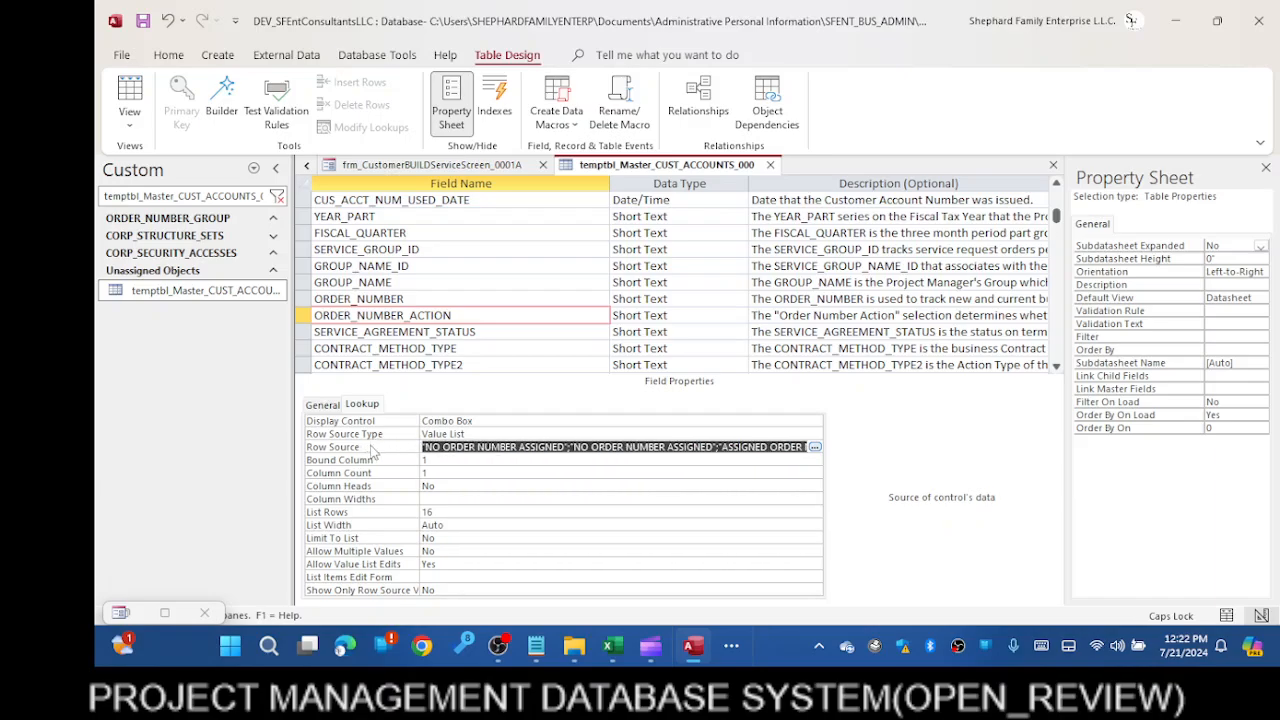
{"action": "left_click", "coordinate": [576, 447]}
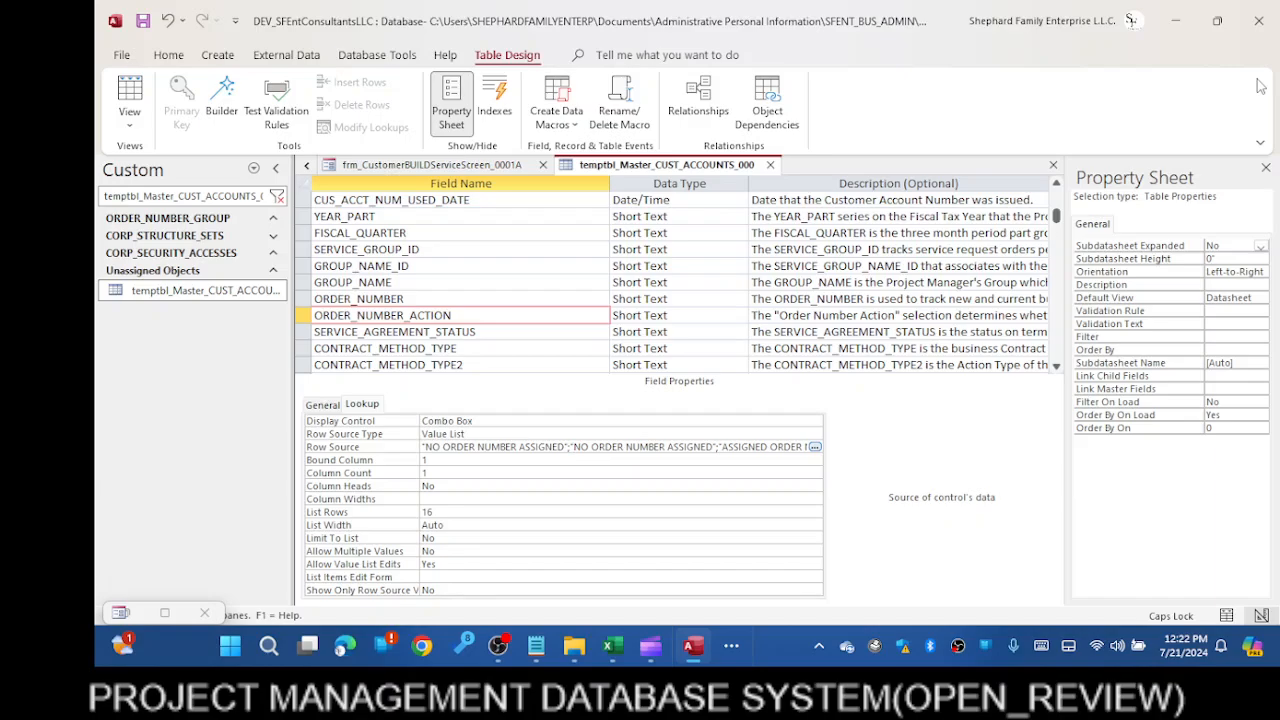
{"action": "key", "text": "Delete"}
{"action": "key", "text": "Delete"}
{"action": "key", "text": "Delete"}
{"action": "key", "text": "Delete"}
{"action": "key", "text": "Delete"}
{"action": "key", "text": "Delete"}
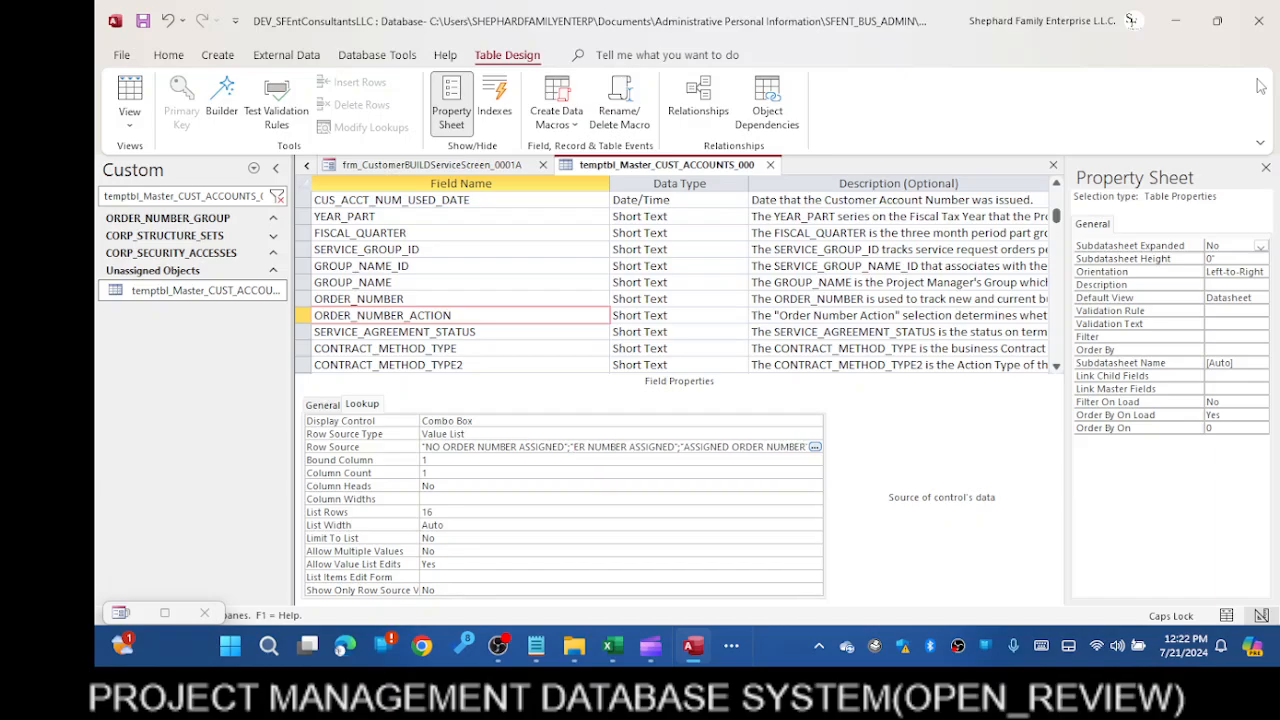
{"action": "key", "text": "Delete"}
{"action": "key", "text": "Delete"}
{"action": "key", "text": "Delete"}
{"action": "key", "text": "Delete"}
{"action": "key", "text": "Delete"}
{"action": "key", "text": "Delete"}
{"action": "key", "text": "Delete"}
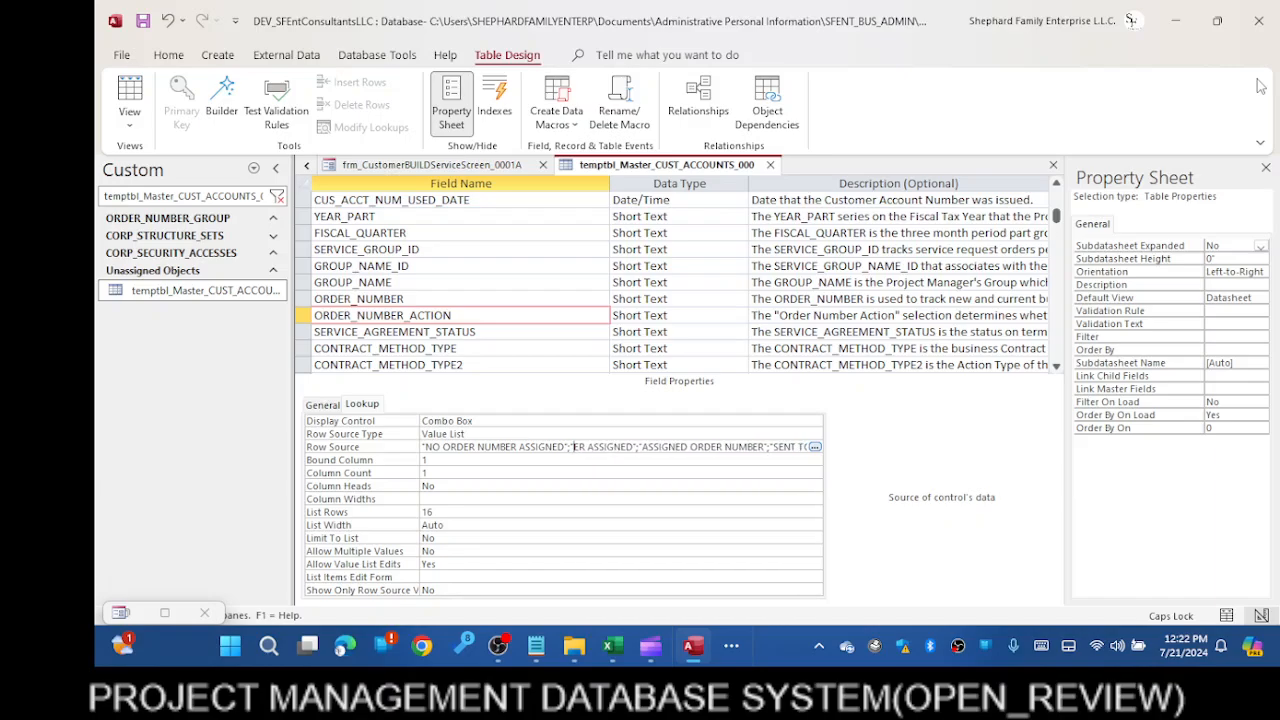
{"action": "key", "text": "Delete"}
{"action": "key", "text": "Delete"}
{"action": "key", "text": "Delete"}
{"action": "key", "text": "Delete"}
{"action": "key", "text": "Delete"}
{"action": "key", "text": "Delete"}
{"action": "key", "text": "Delete"}
{"action": "key", "text": "Delete"}
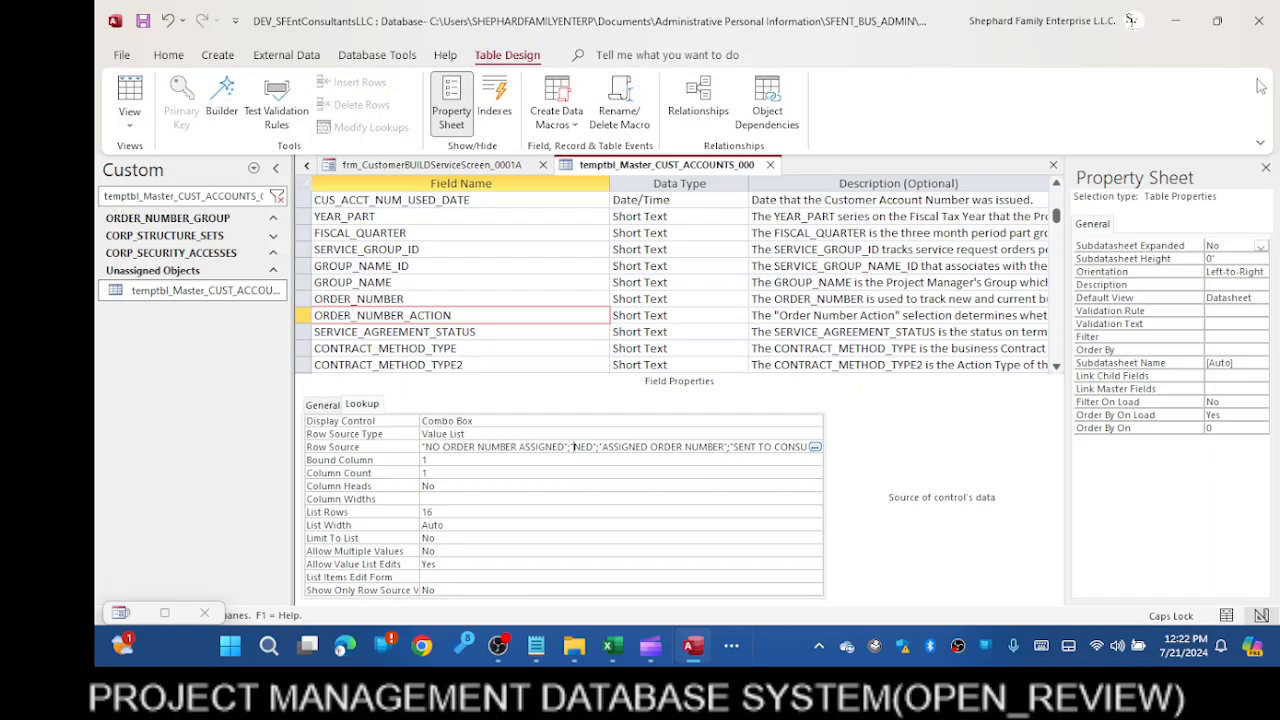
{"action": "key", "text": "Delete"}
{"action": "key", "text": "Delete"}
{"action": "key", "text": "Delete"}
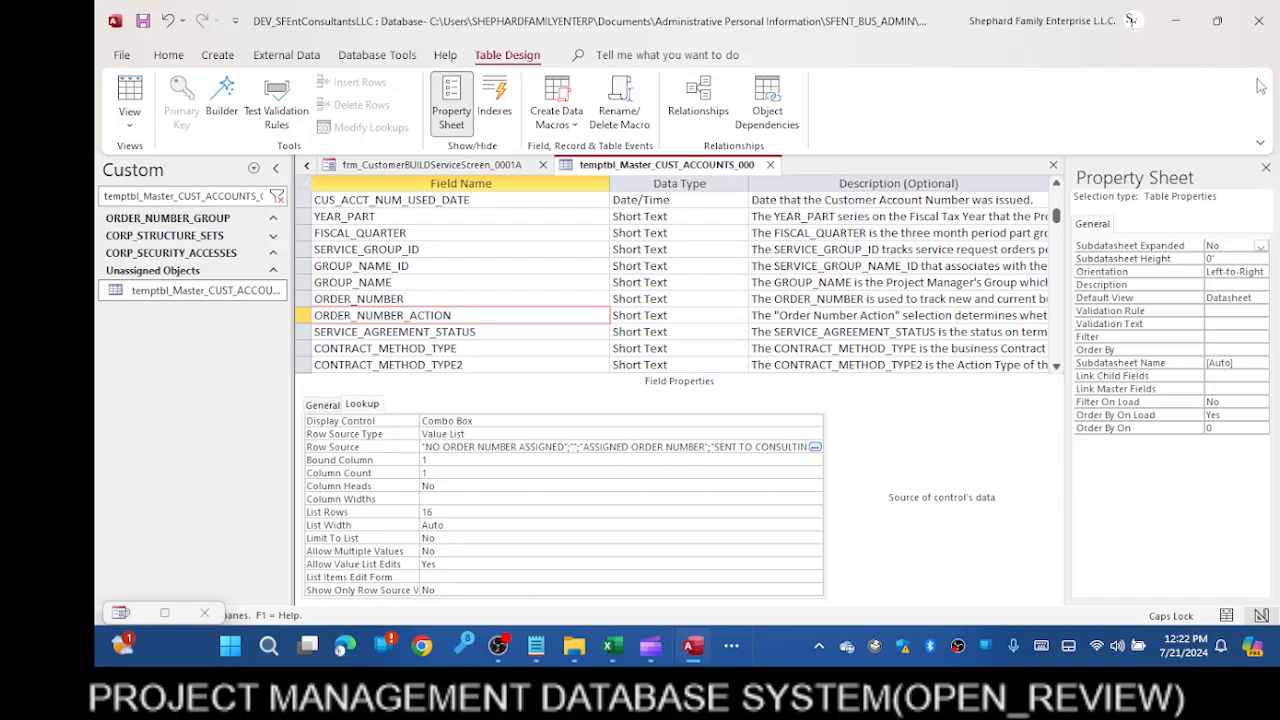
Enter PENDING ADMIN REVIEW/ACTION between the empty quotation marks as the second Row Source entry
{"action": "type", "text": "PENDIN"}
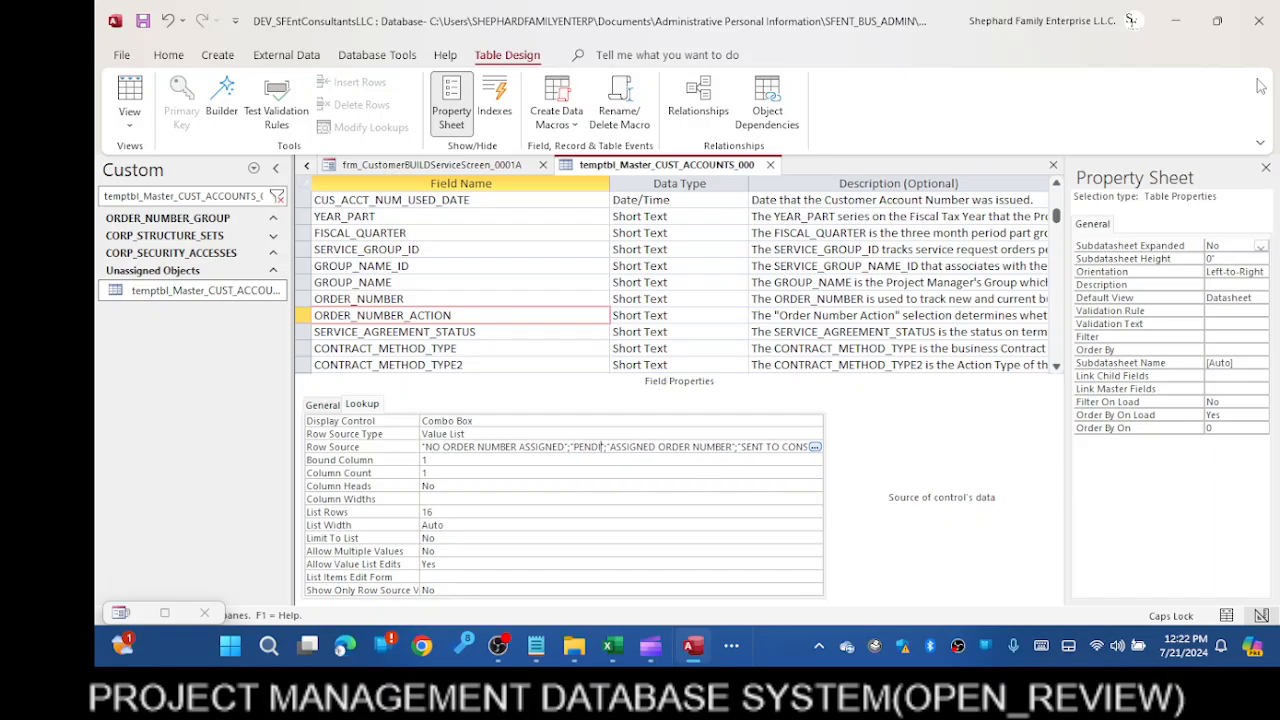
{"action": "type", "text": "G"}
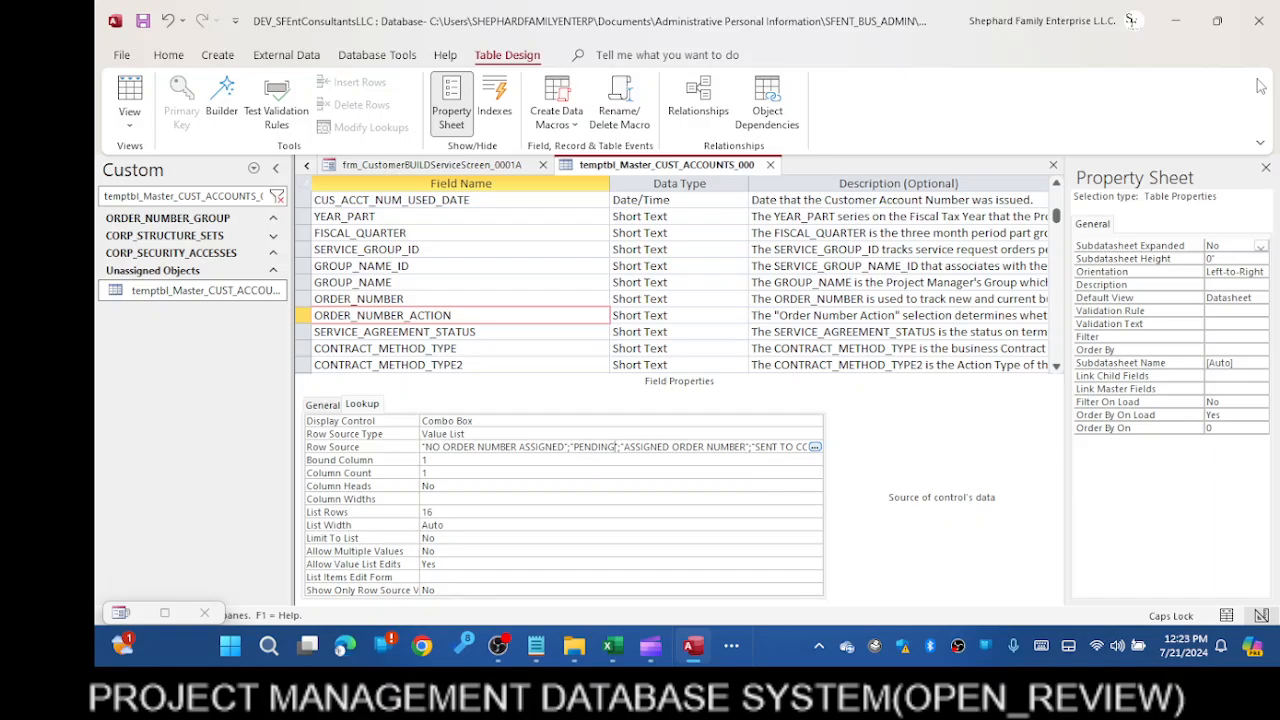
{"action": "type", "text": " ADMIN"}
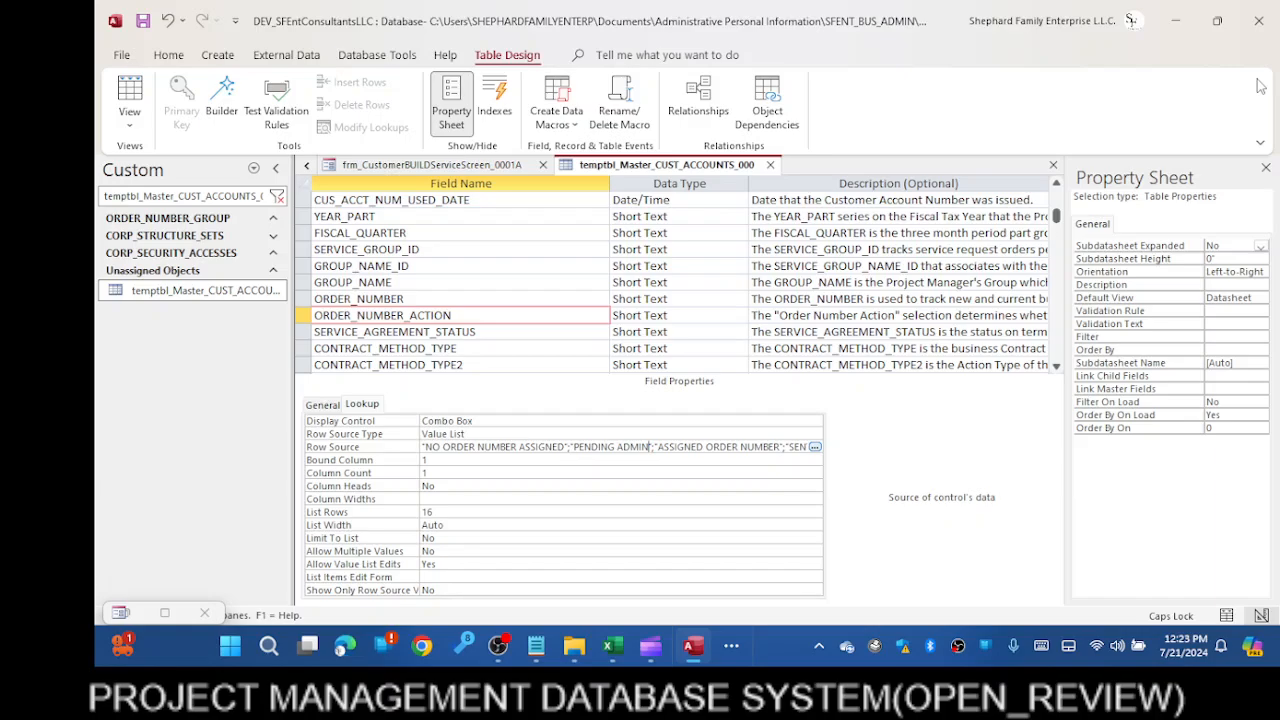
{"action": "type", "text": "REVIE"}
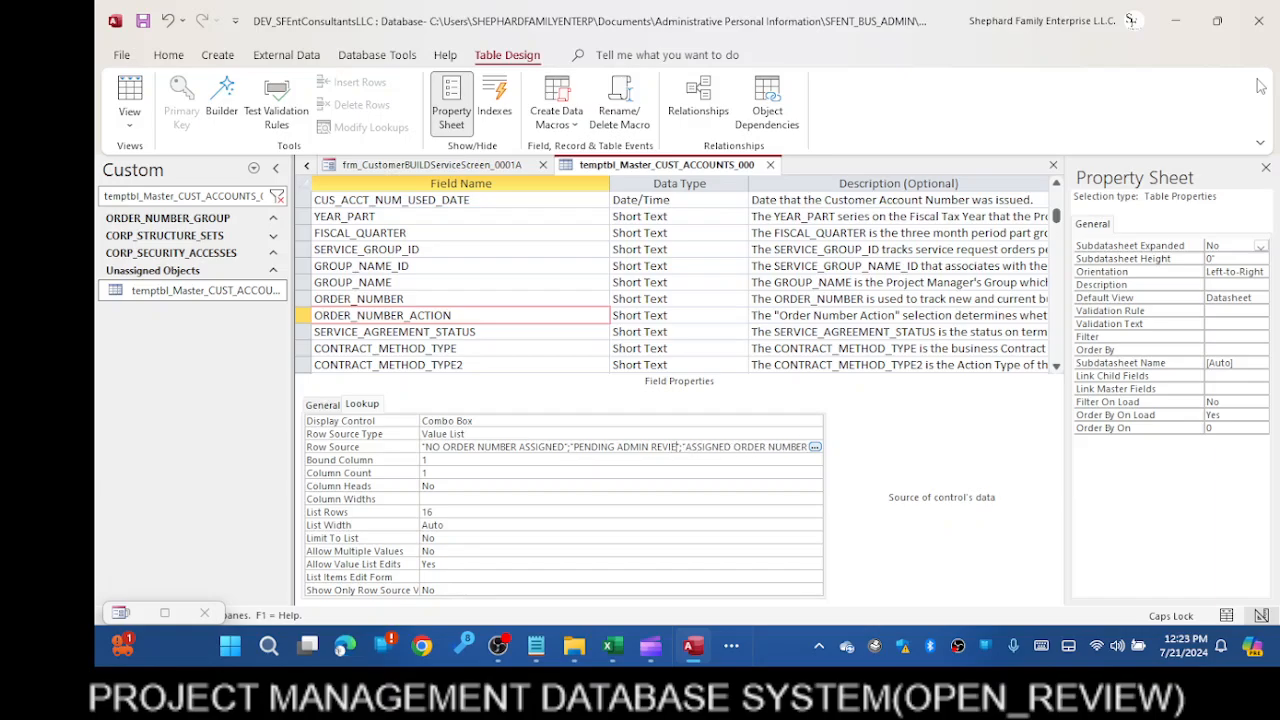
{"action": "type", "text": "W"}
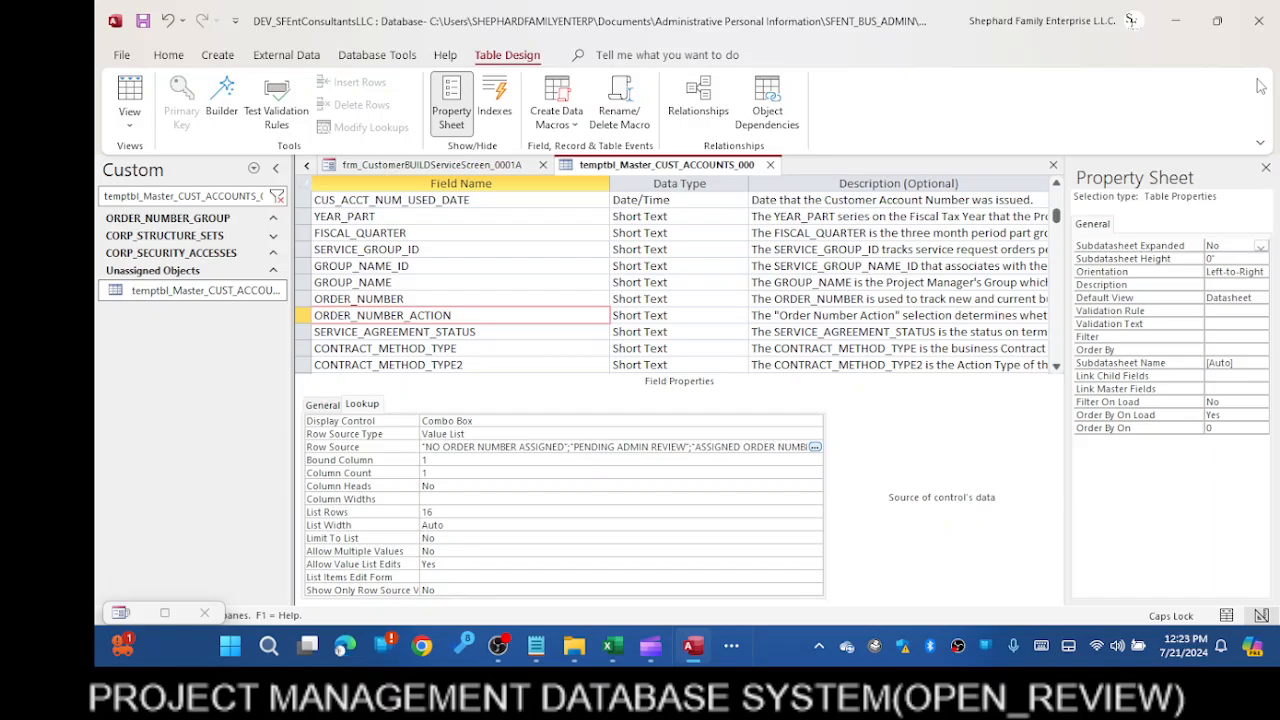
{"action": "type", "text": "/ACTION"}
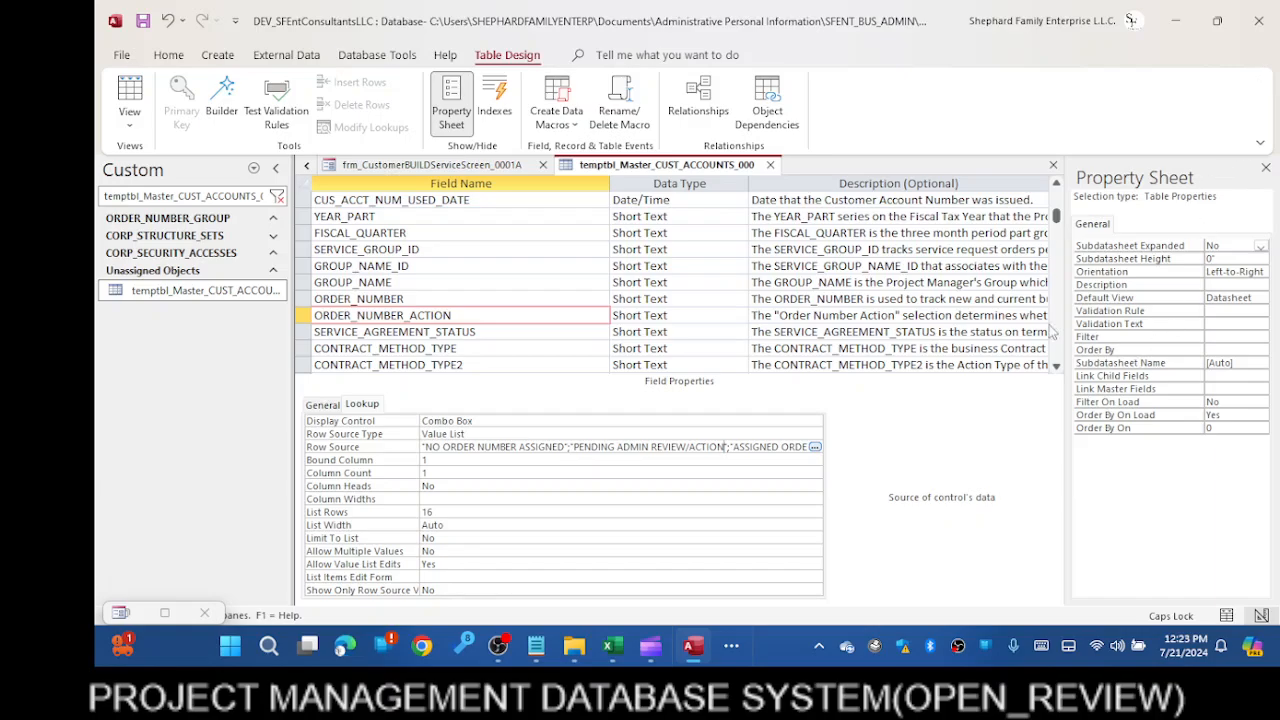
Try to save the temptbl_Master_CUST_ACCOUNTS_000 design with the added Row Source entry
{"action": "left_click", "coordinate": [615, 172]}
{"action": "left_click", "coordinate": [143, 22]}
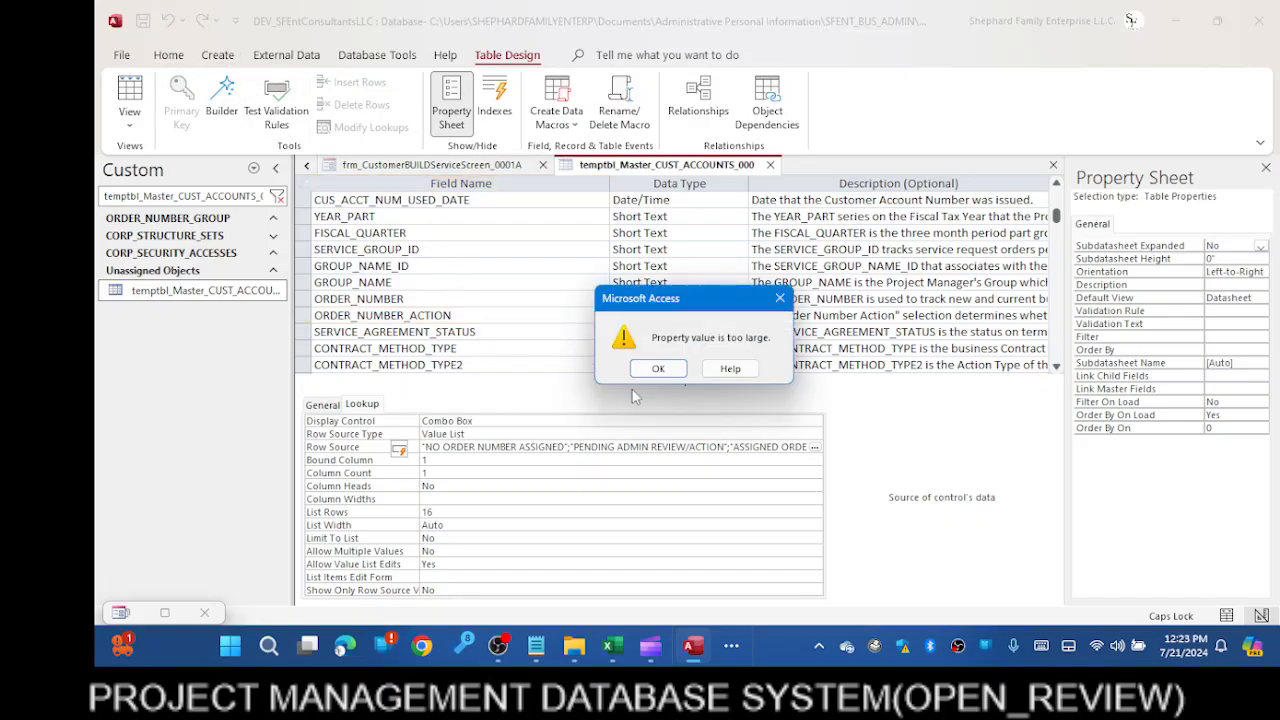
{"action": "left_click", "coordinate": [658, 369]}
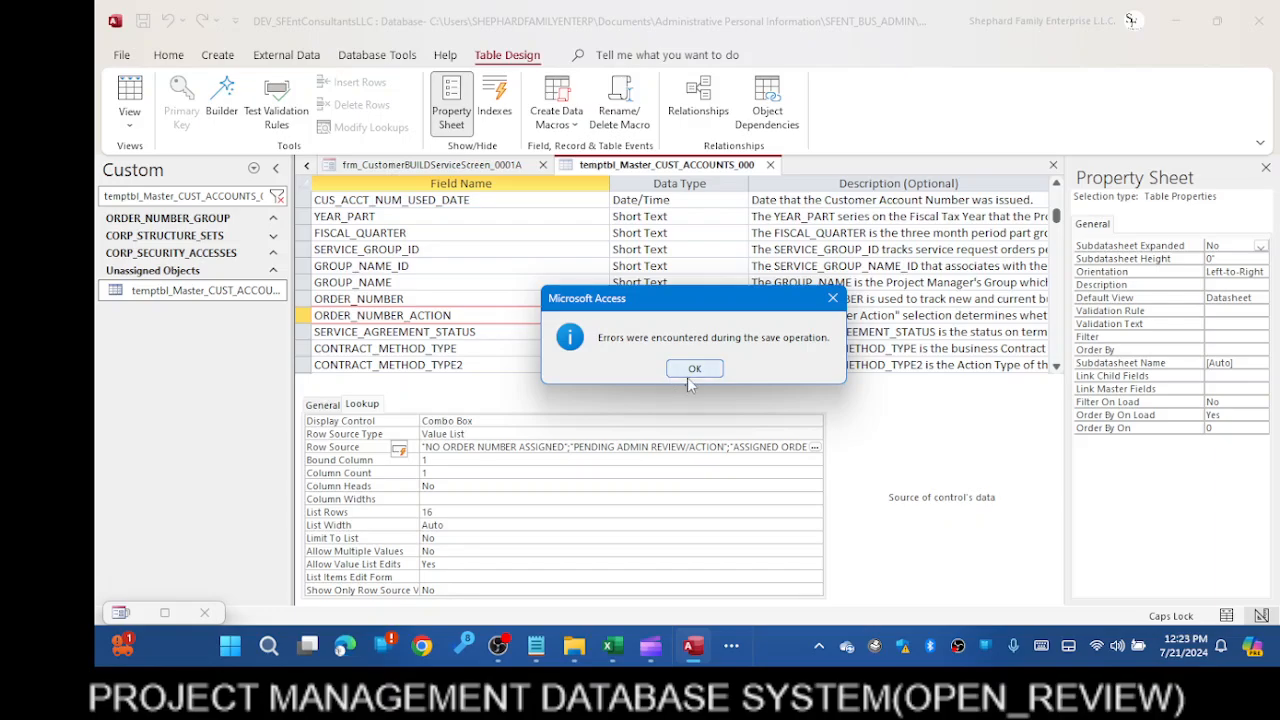
{"action": "left_click", "coordinate": [694, 370]}
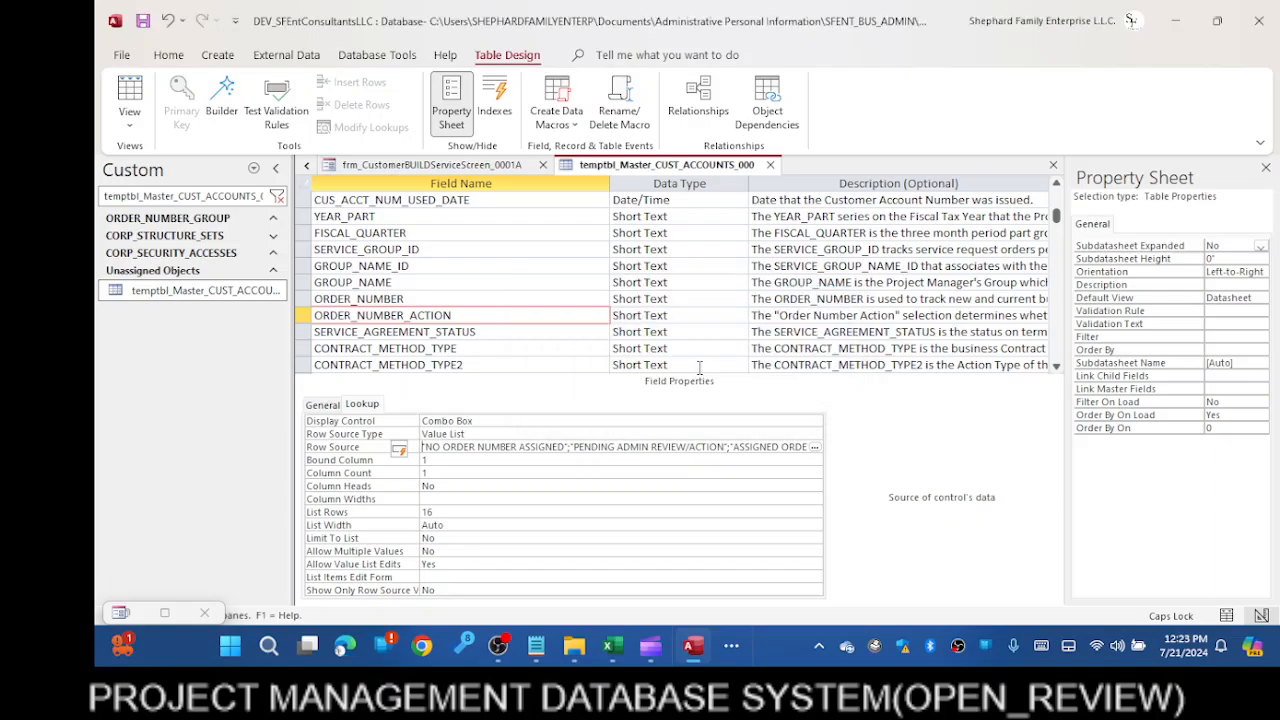
Check the ORDER_NUMBER_ACTION field's general properties and set its lookup List Rows to 20
{"action": "left_click", "coordinate": [572, 447]}
{"action": "left_click", "coordinate": [324, 406]}
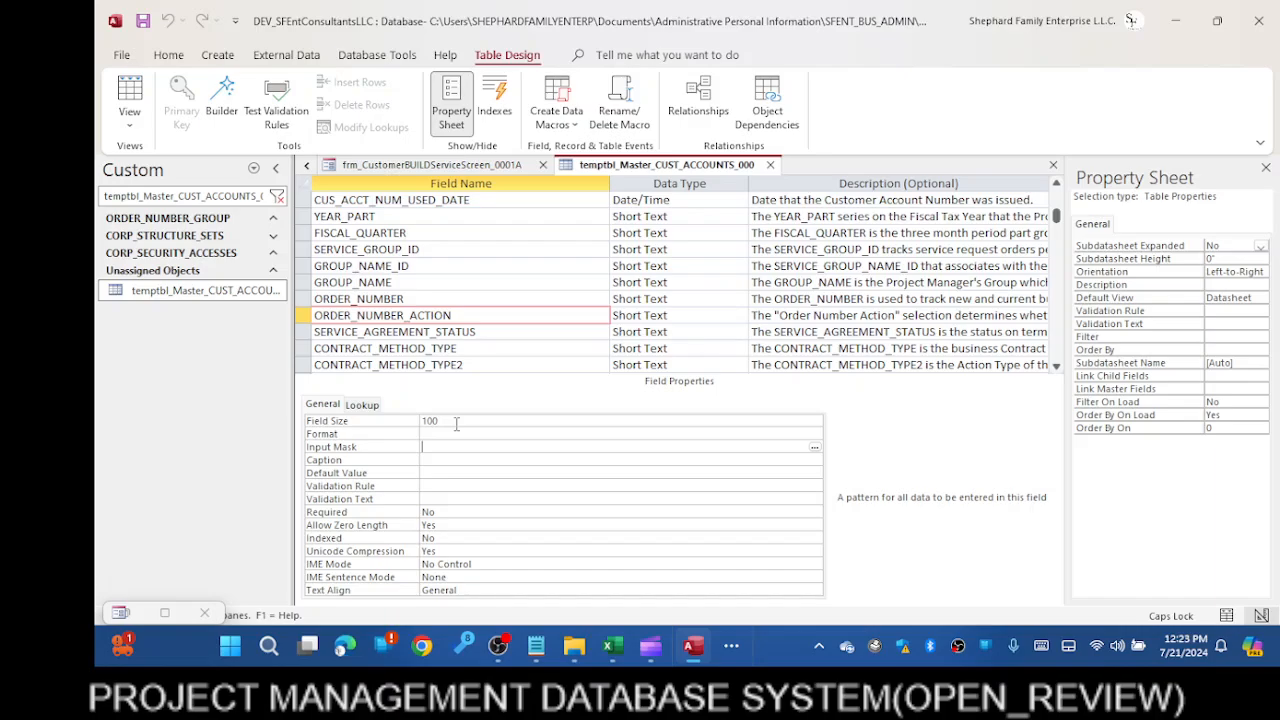
{"action": "left_click", "coordinate": [362, 405]}
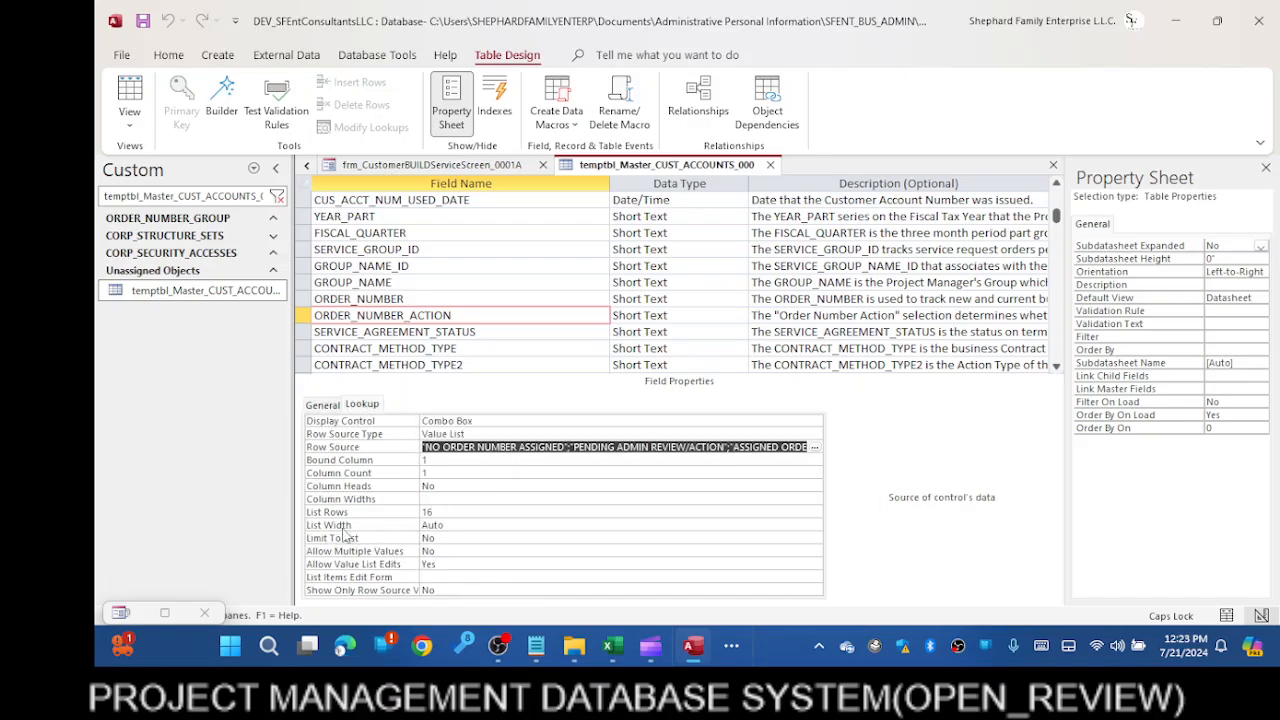
{"action": "left_click", "coordinate": [437, 512]}
{"action": "double_click", "coordinate": [437, 512]}
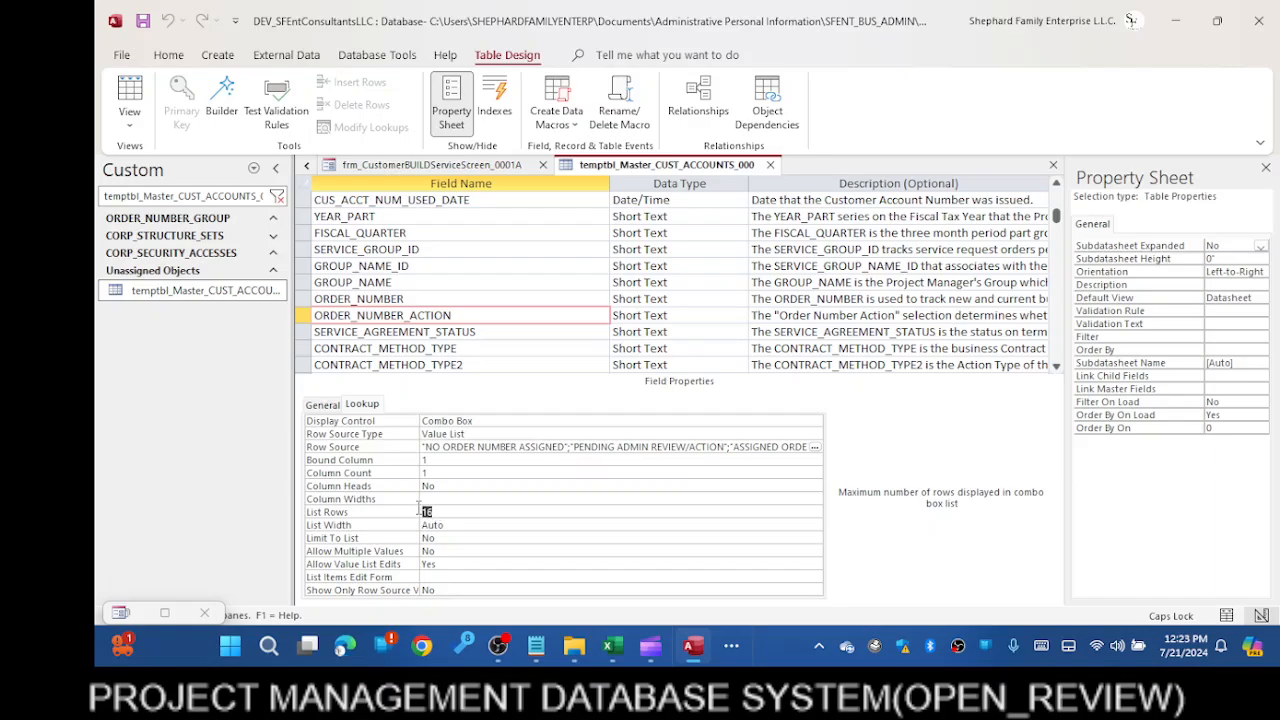
{"action": "type", "text": "20"}
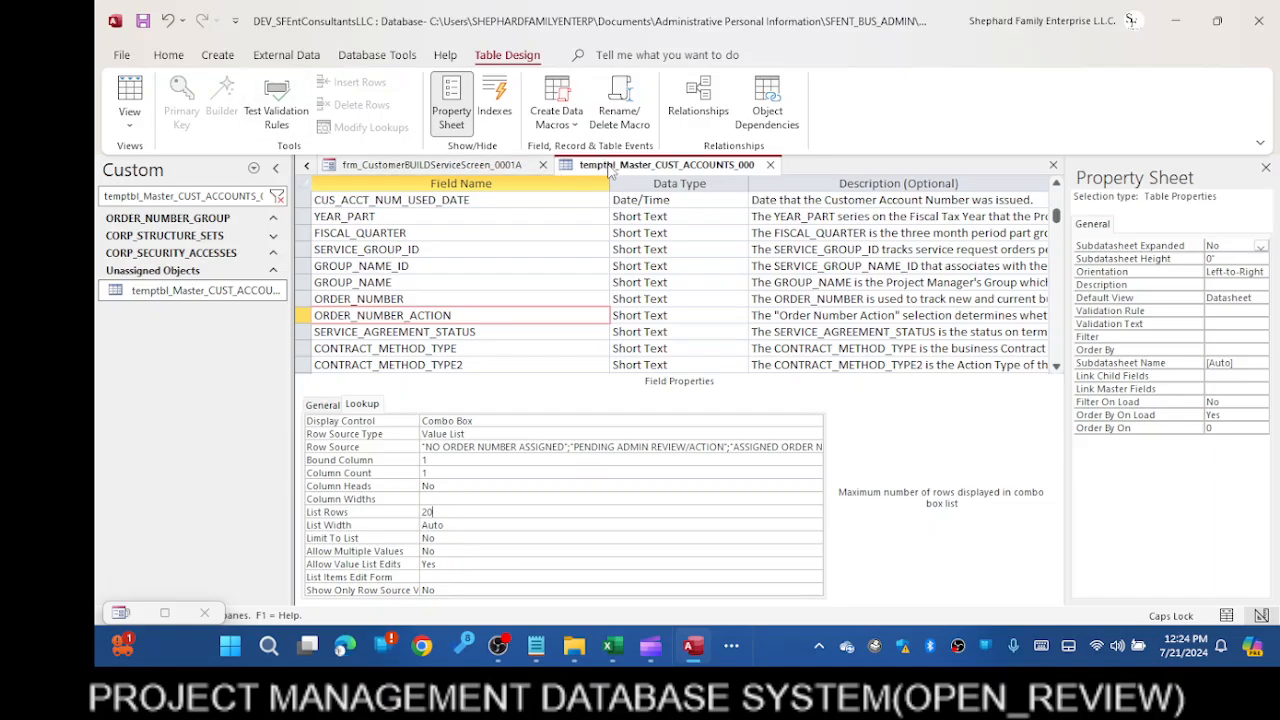
Try to save the temptbl_Master_CUST_ACCOUNTS_000 design with the ORDER_NUMBER_ACTION List Rows set to 20
{"action": "right_click", "coordinate": [612, 170]}
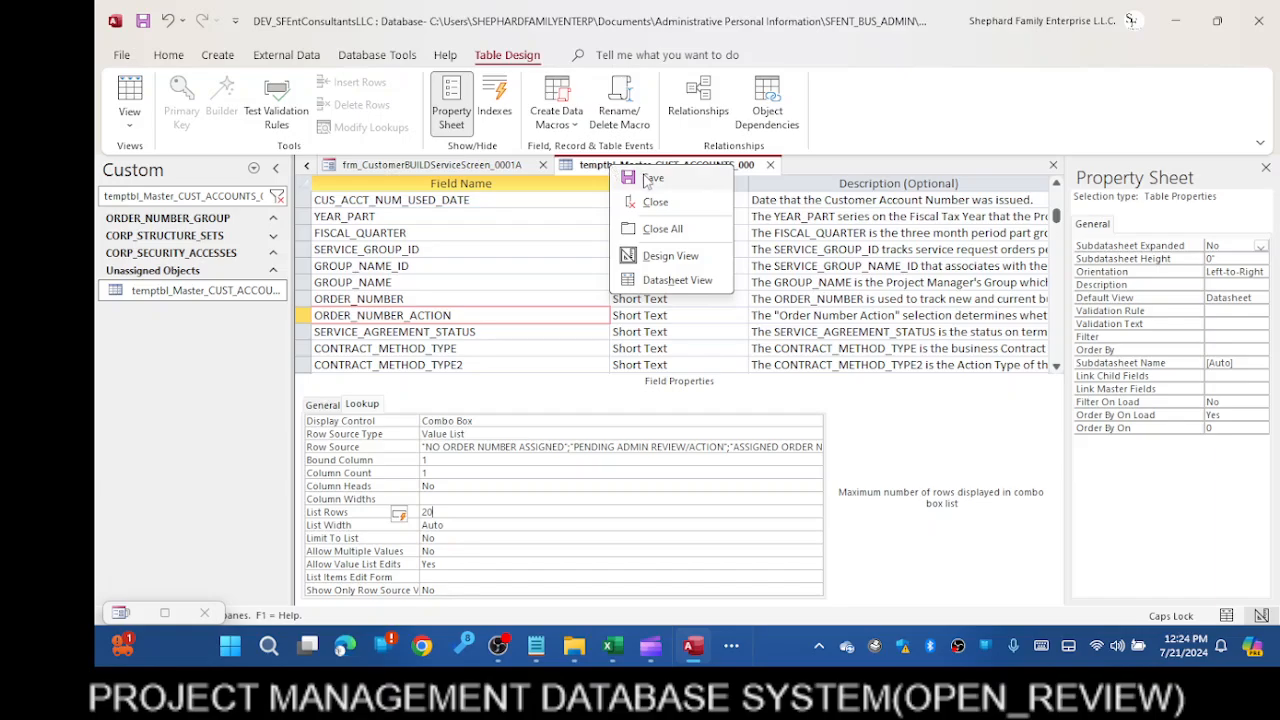
{"action": "left_click", "coordinate": [648, 182]}
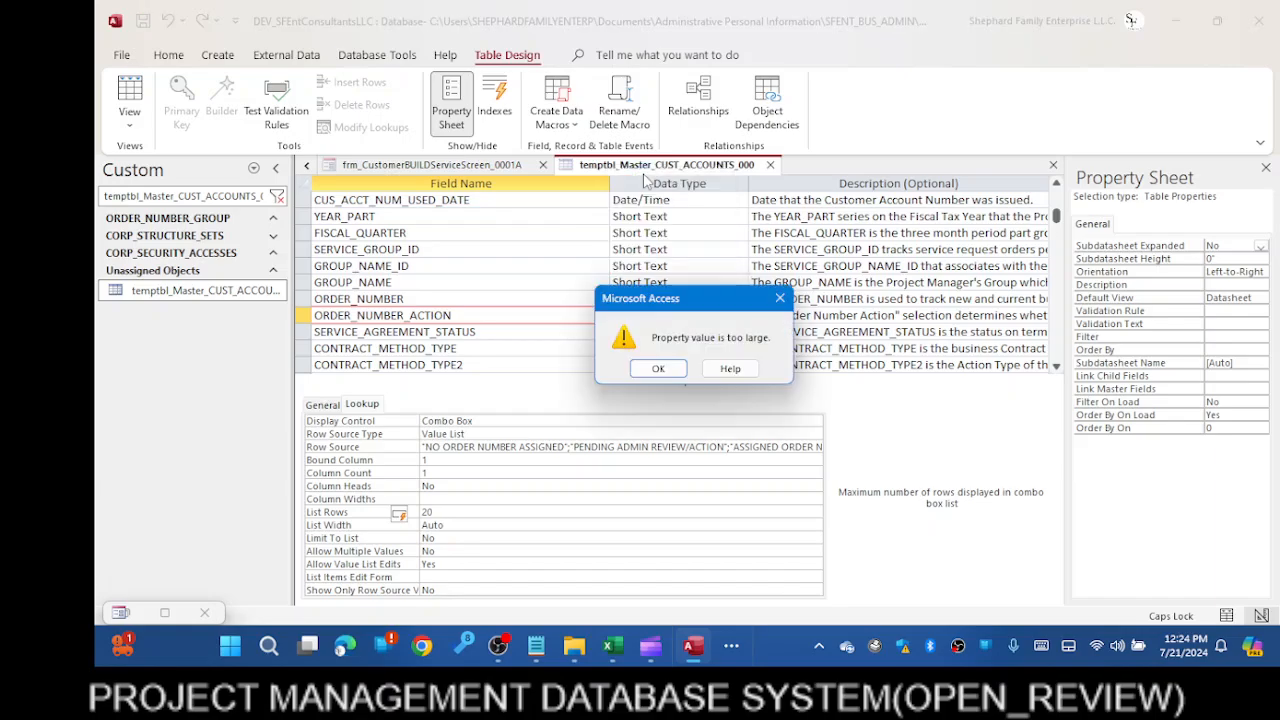
{"action": "left_click", "coordinate": [658, 368]}
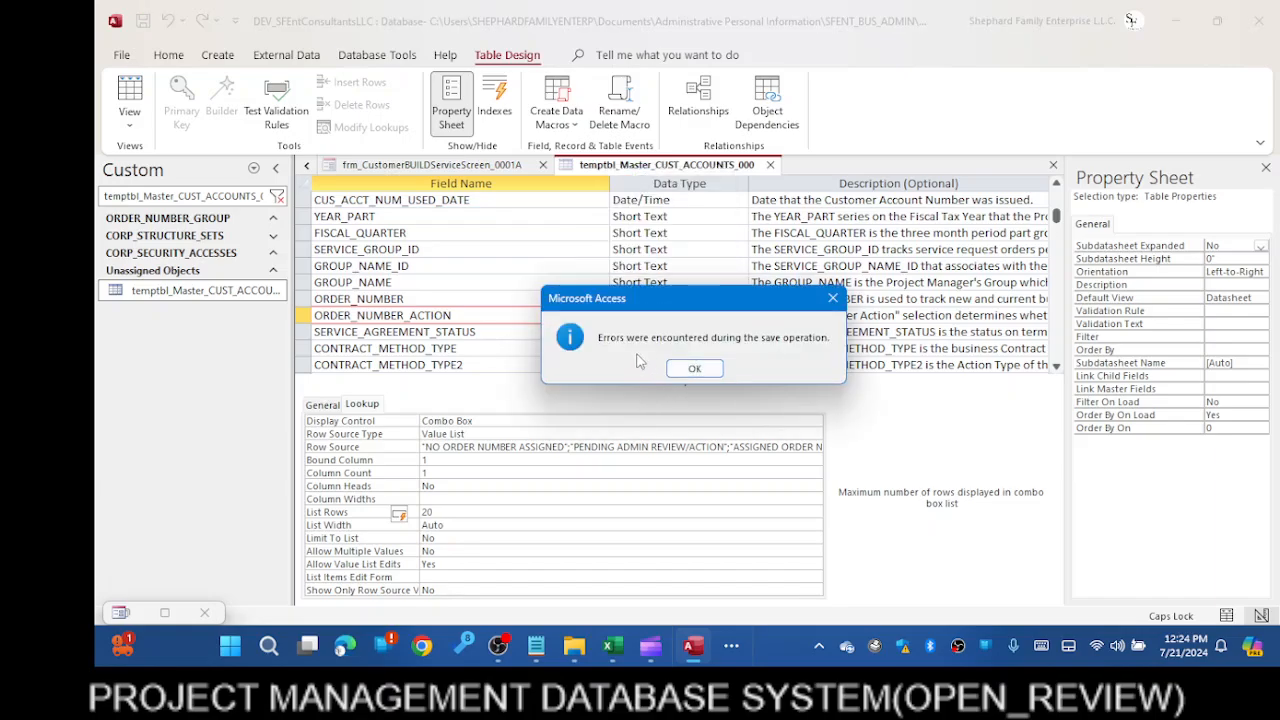
{"action": "left_click", "coordinate": [697, 369]}
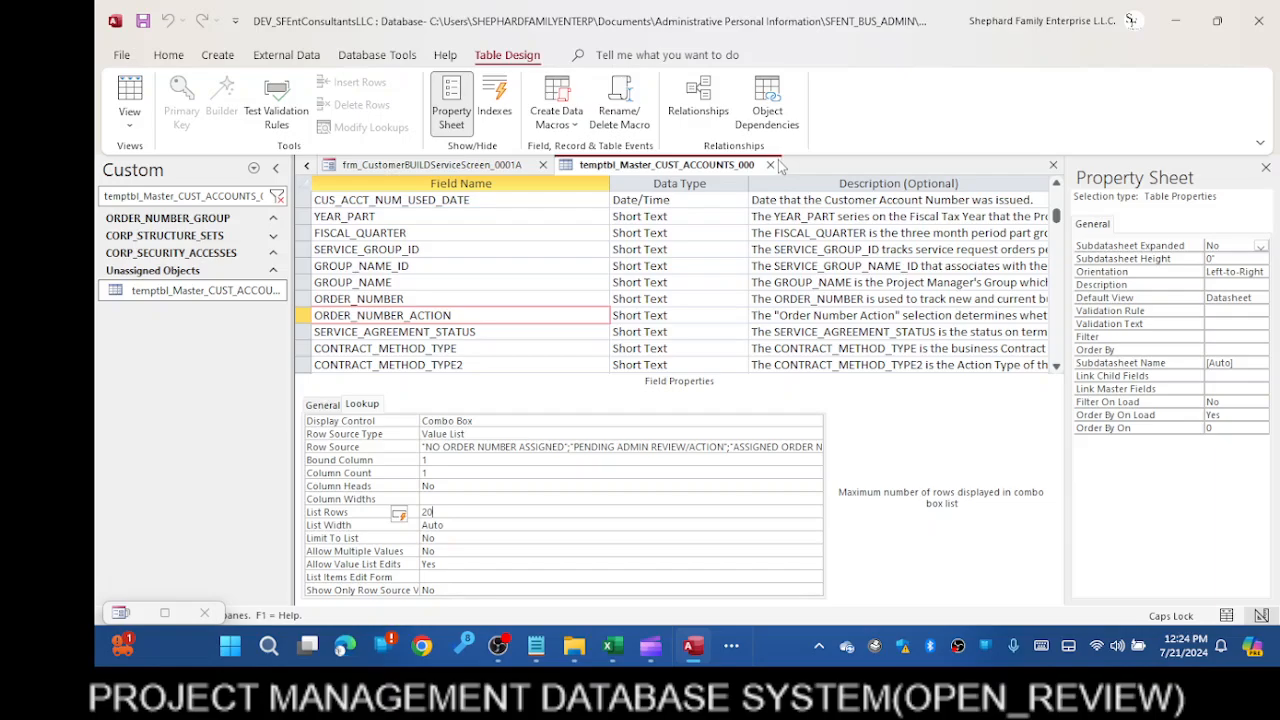
Change the ORDER_NUMBER_ACTION field's data type to Long Text and check its general and lookup properties
{"action": "left_click", "coordinate": [703, 320]}
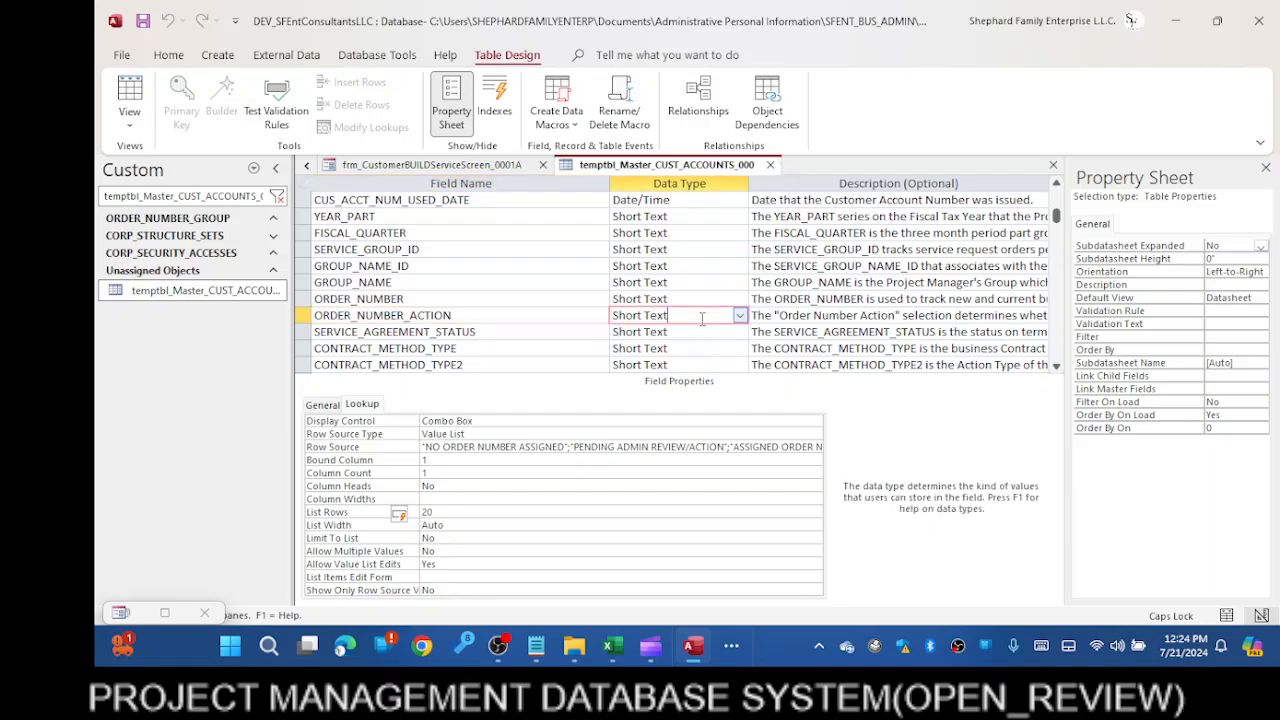
{"action": "left_click", "coordinate": [738, 316]}
{"action": "left_click", "coordinate": [667, 348]}
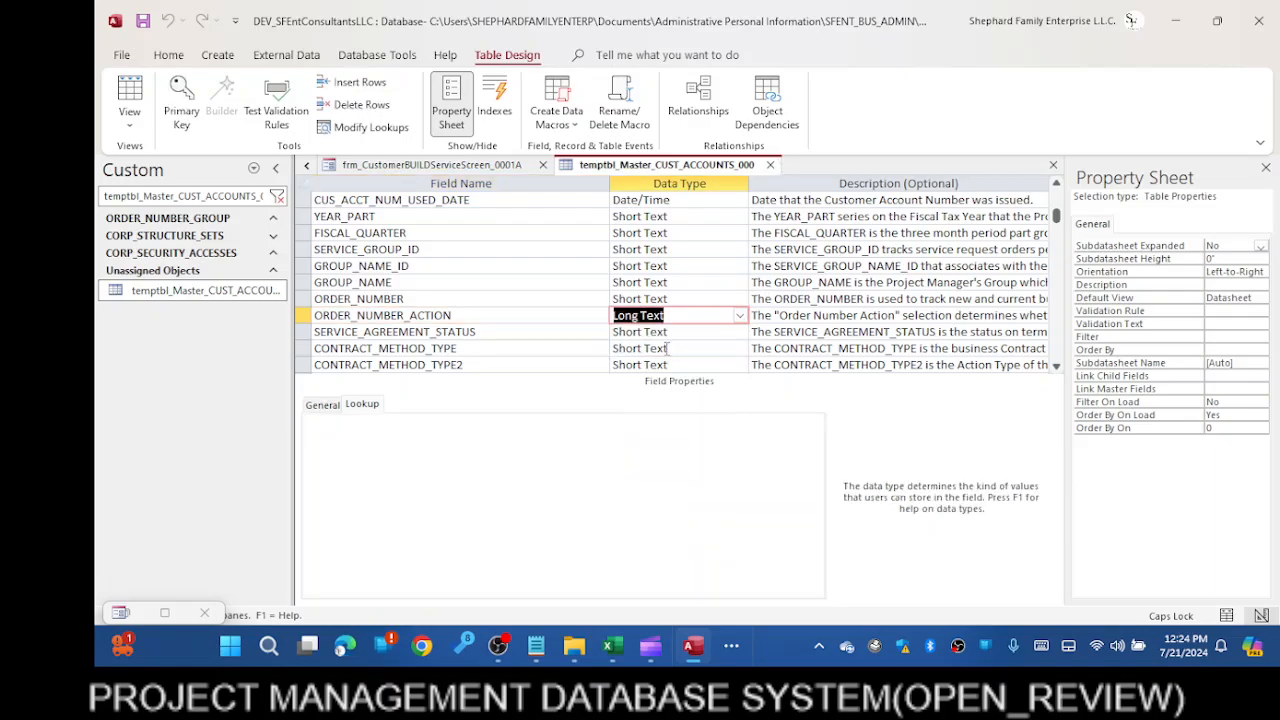
{"action": "left_click", "coordinate": [319, 410]}
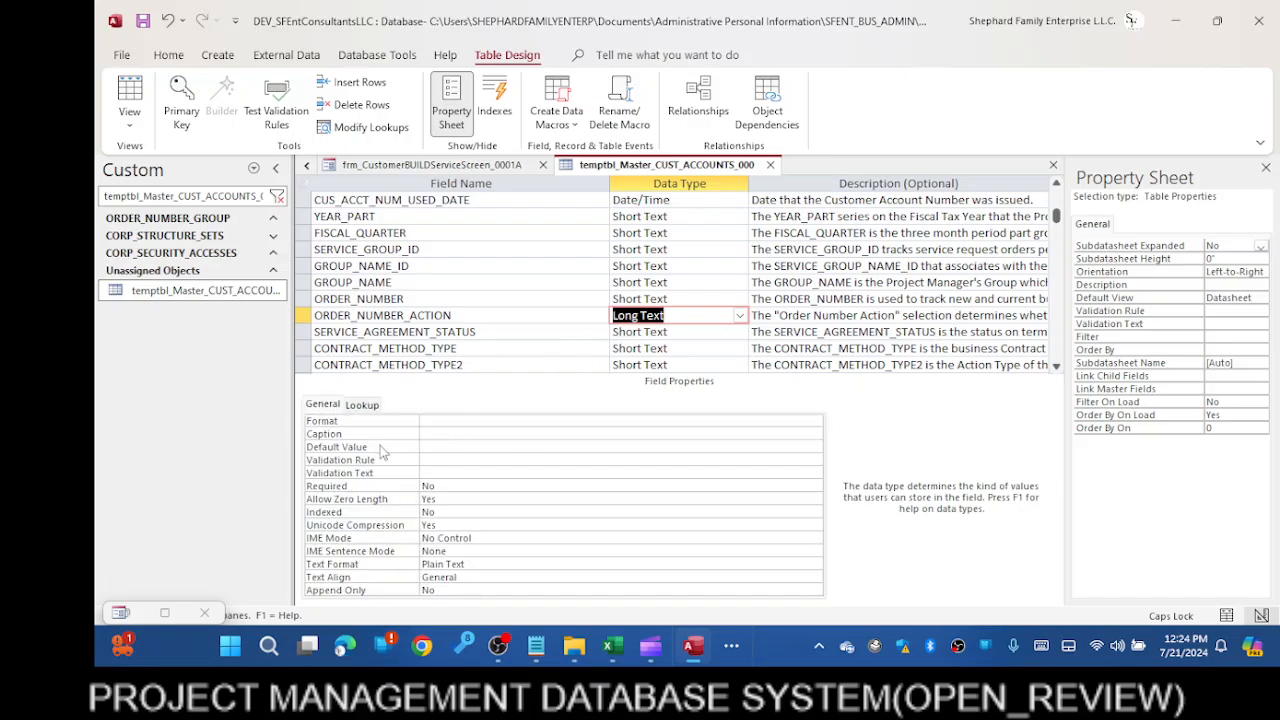
{"action": "left_click", "coordinate": [366, 407]}
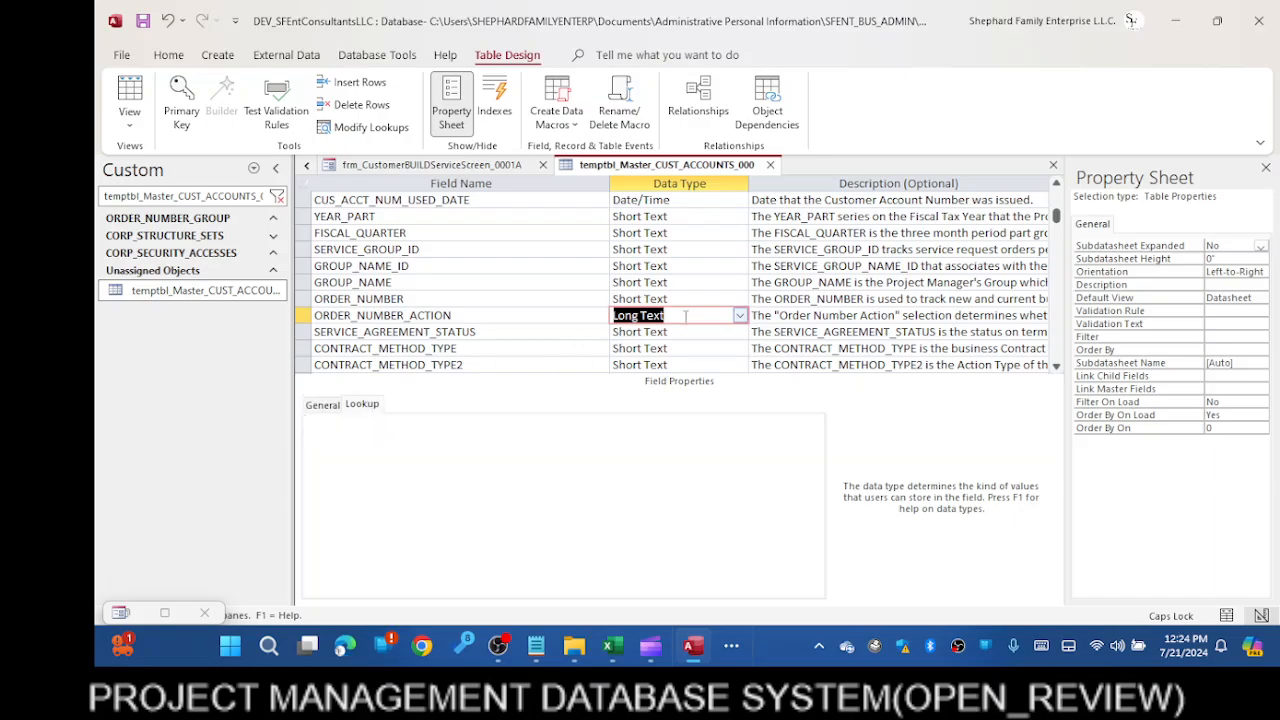
Set the ORDER_NUMBER_ACTION field back to Short Text and make its lookup Display Control a List Box
{"action": "left_click", "coordinate": [740, 315]}
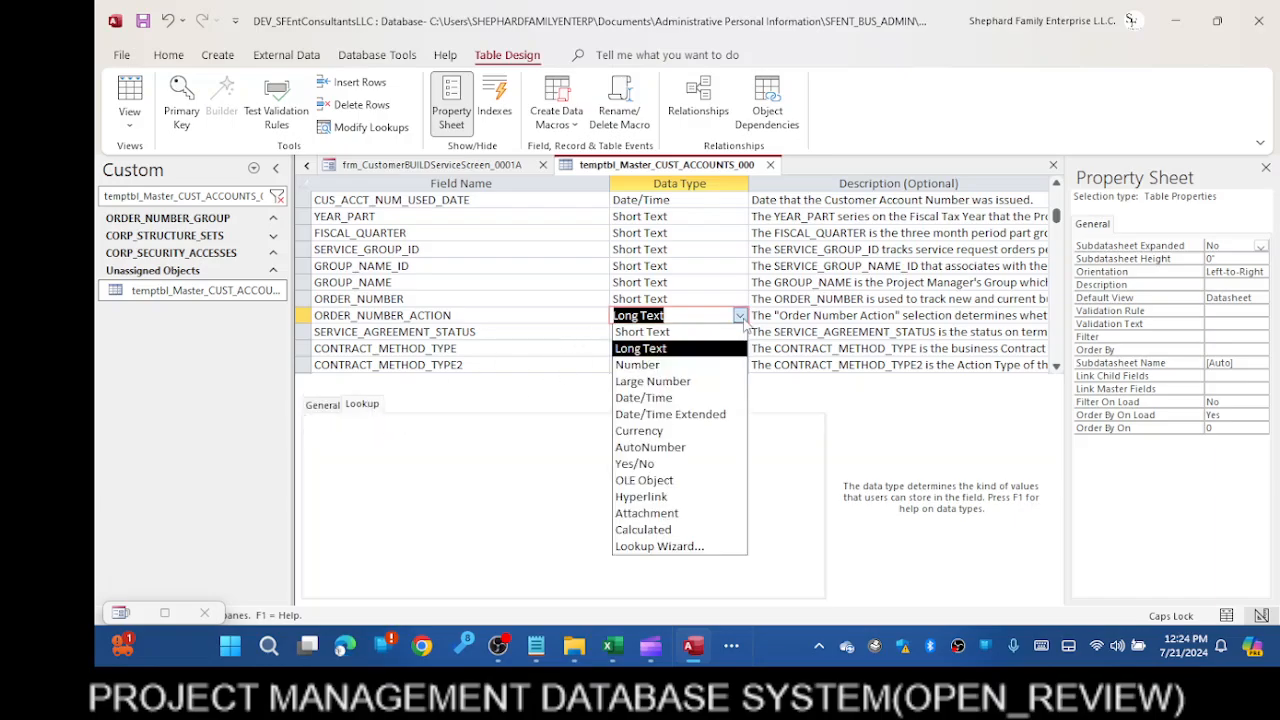
{"action": "left_click", "coordinate": [670, 340]}
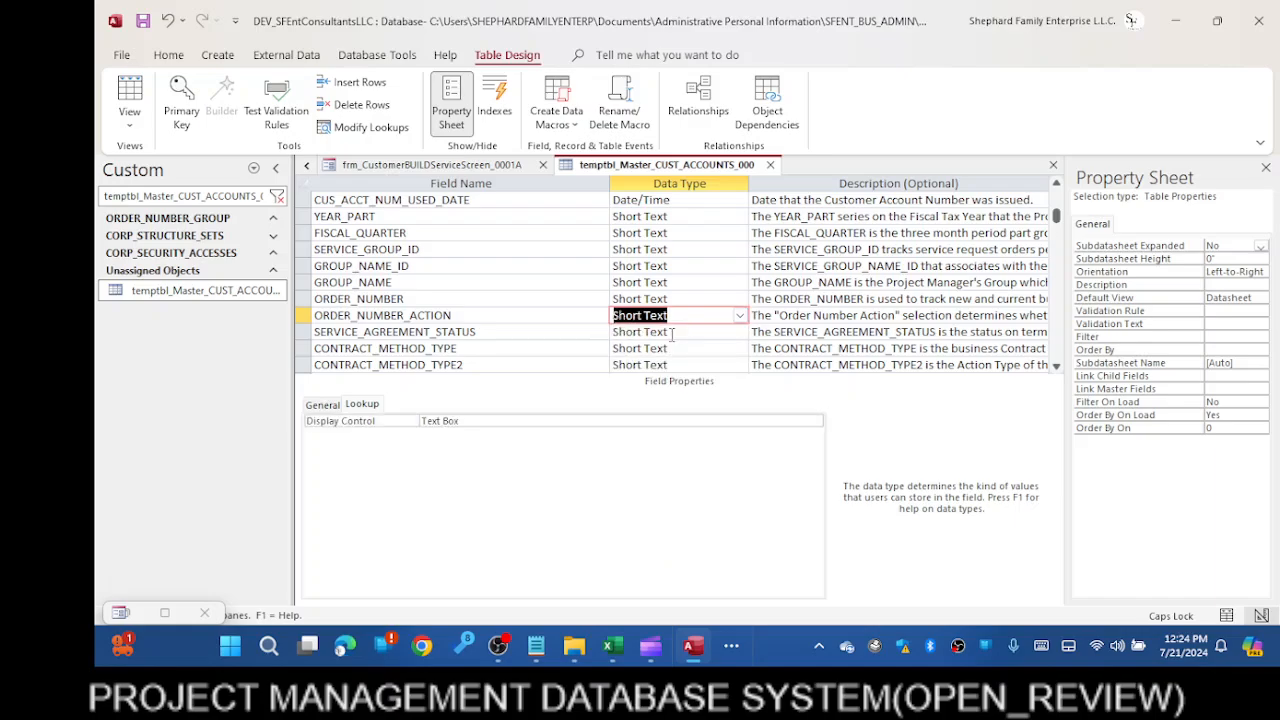
{"action": "left_click", "coordinate": [503, 421]}
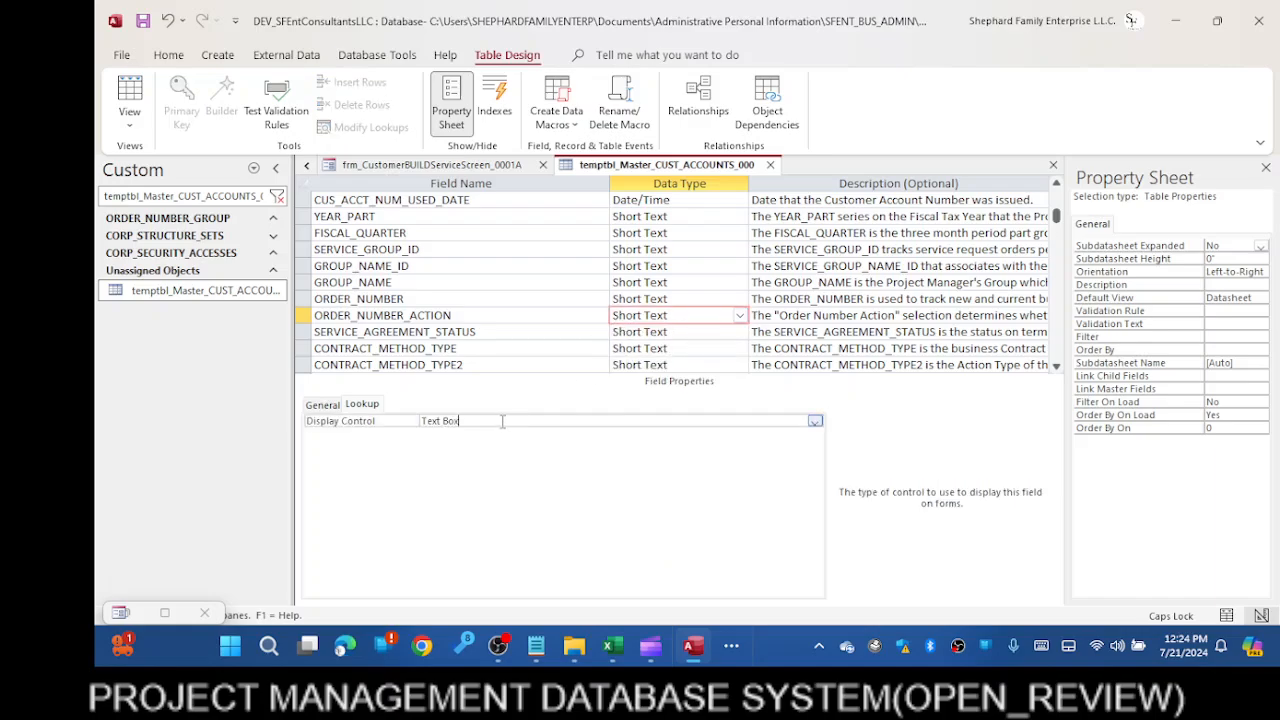
{"action": "left_click", "coordinate": [815, 420]}
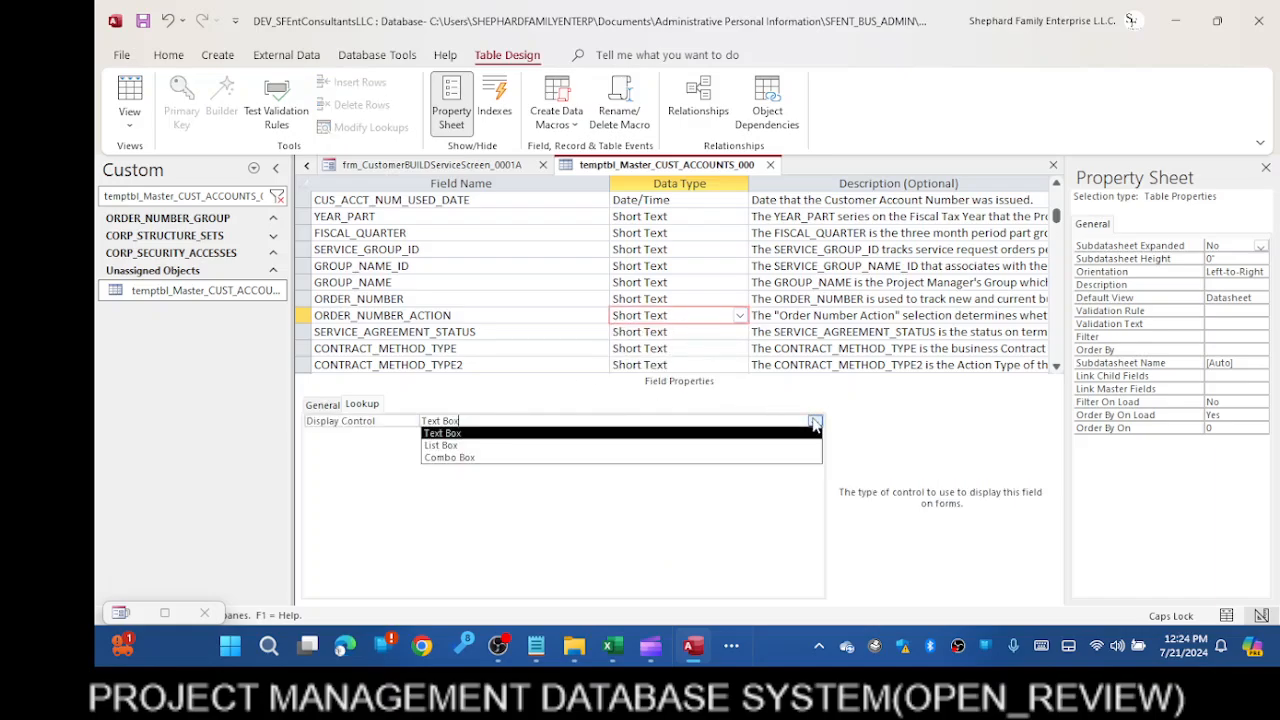
{"action": "left_click", "coordinate": [617, 446]}
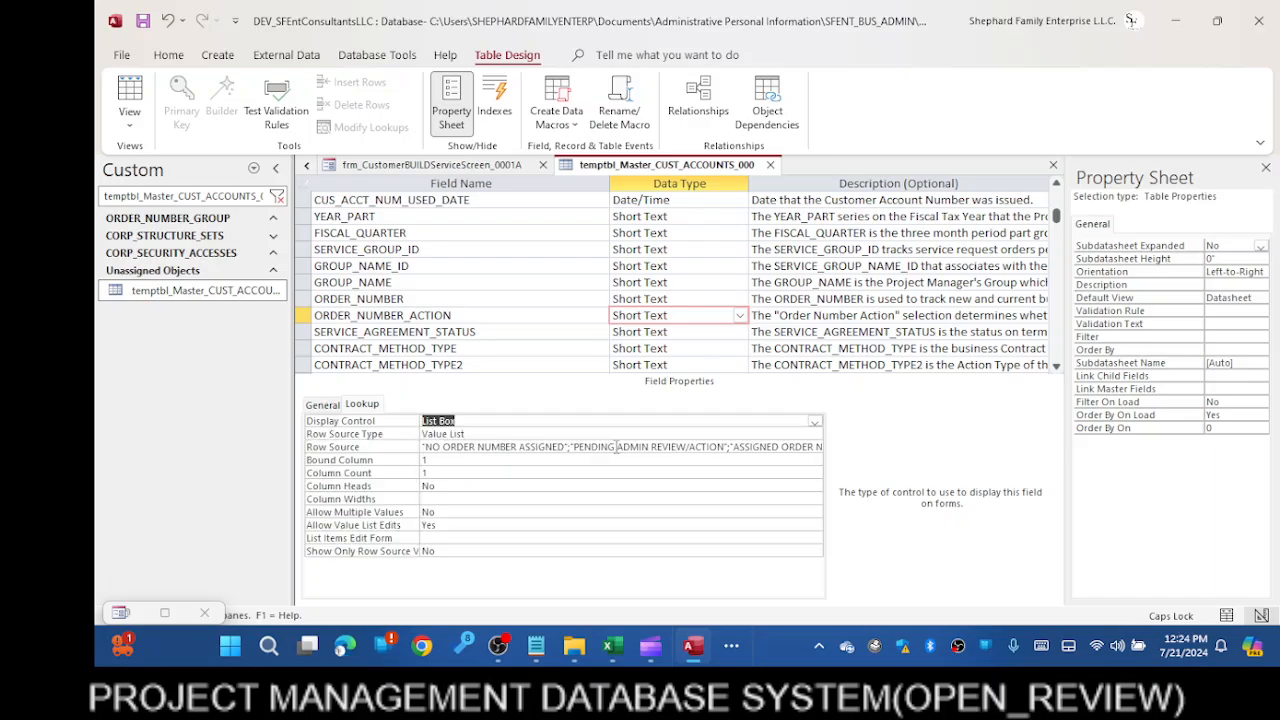
Delete the NO ORDER NUMBER ASSIGNED and ASSIGNED ORDER NUMBER entries from the ORDER_NUMBER_ACTION Row Source
{"action": "left_click", "coordinate": [424, 447]}
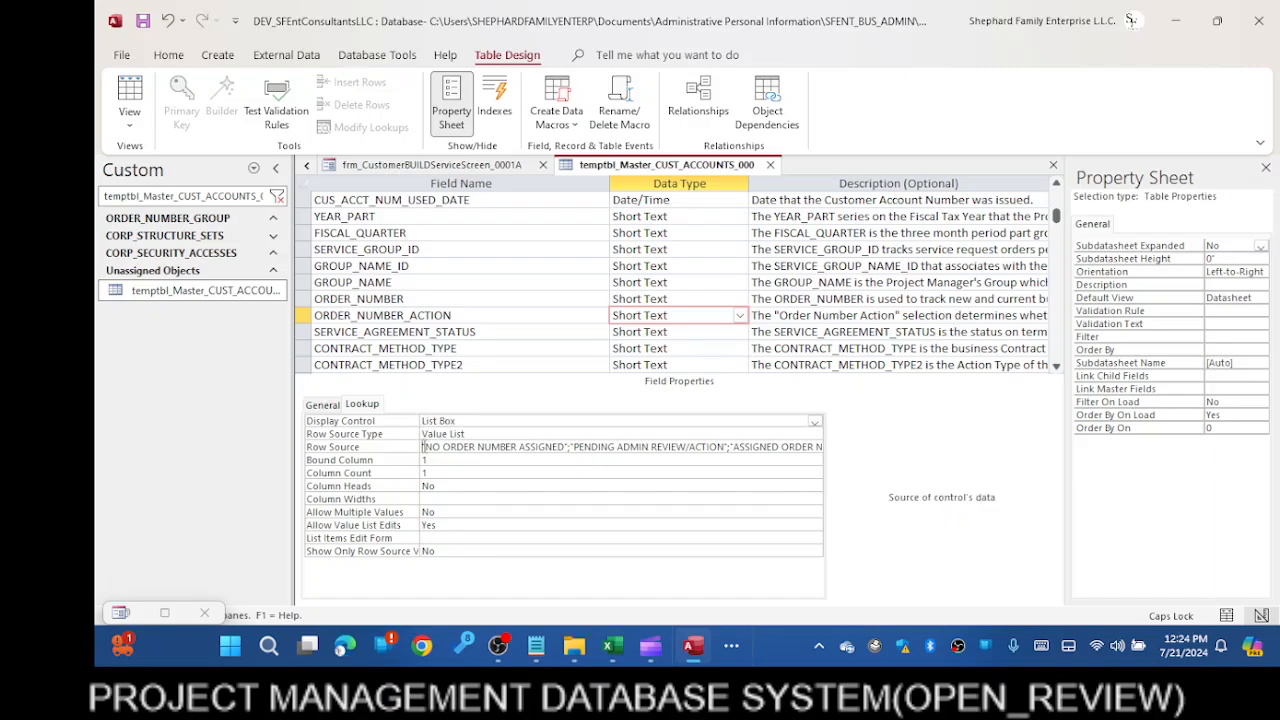
{"action": "left_click_drag", "start_coordinate": [423, 447], "coordinate": [568, 454]}
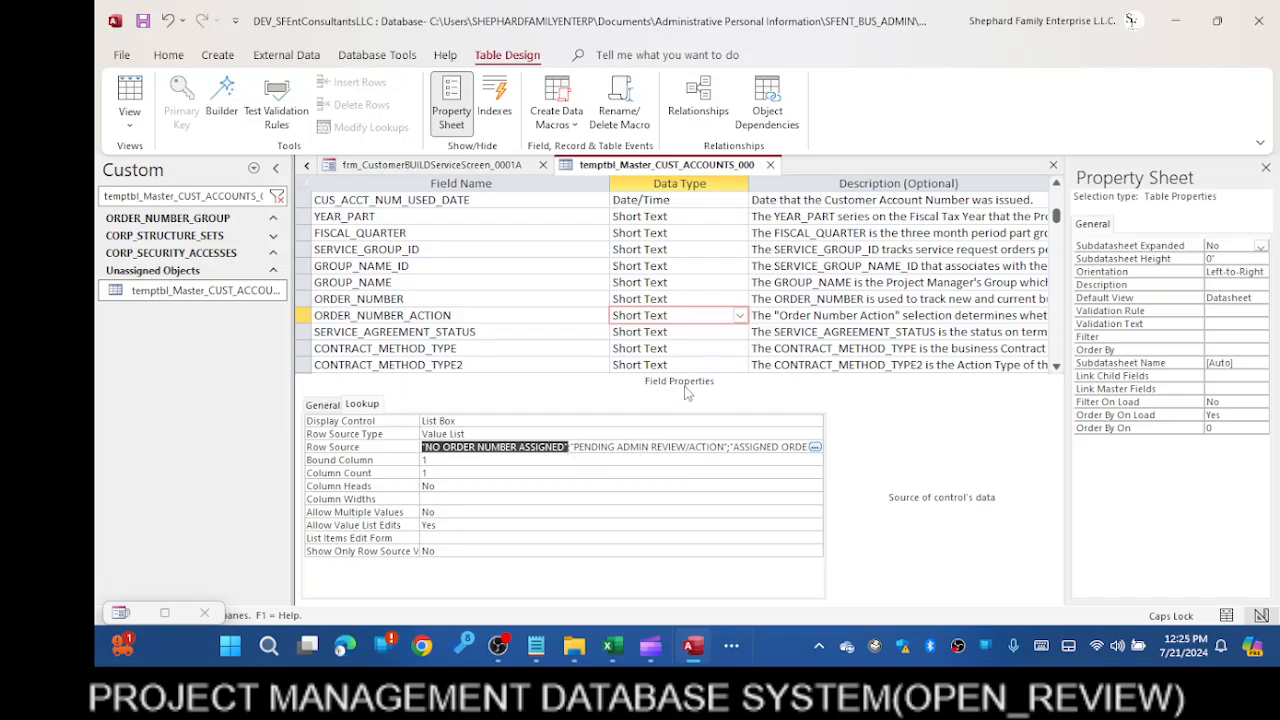
{"action": "key", "text": "Delete"}
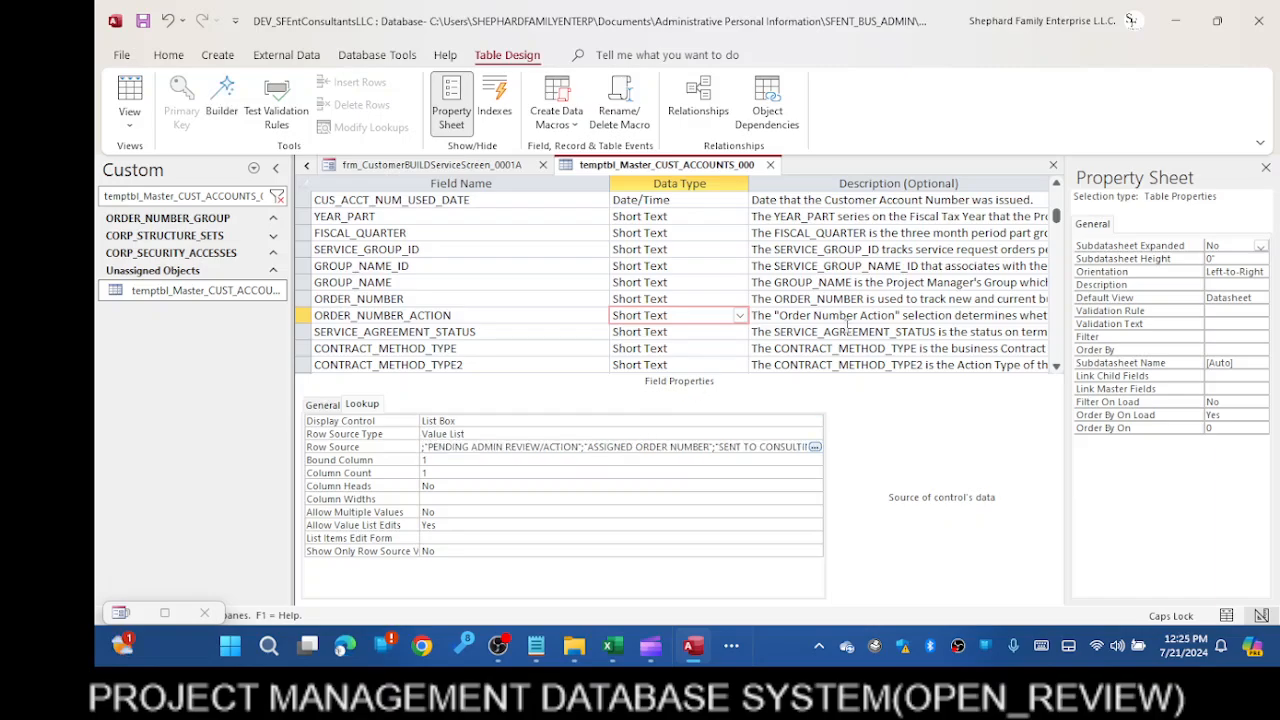
{"action": "key", "text": "Delete"}
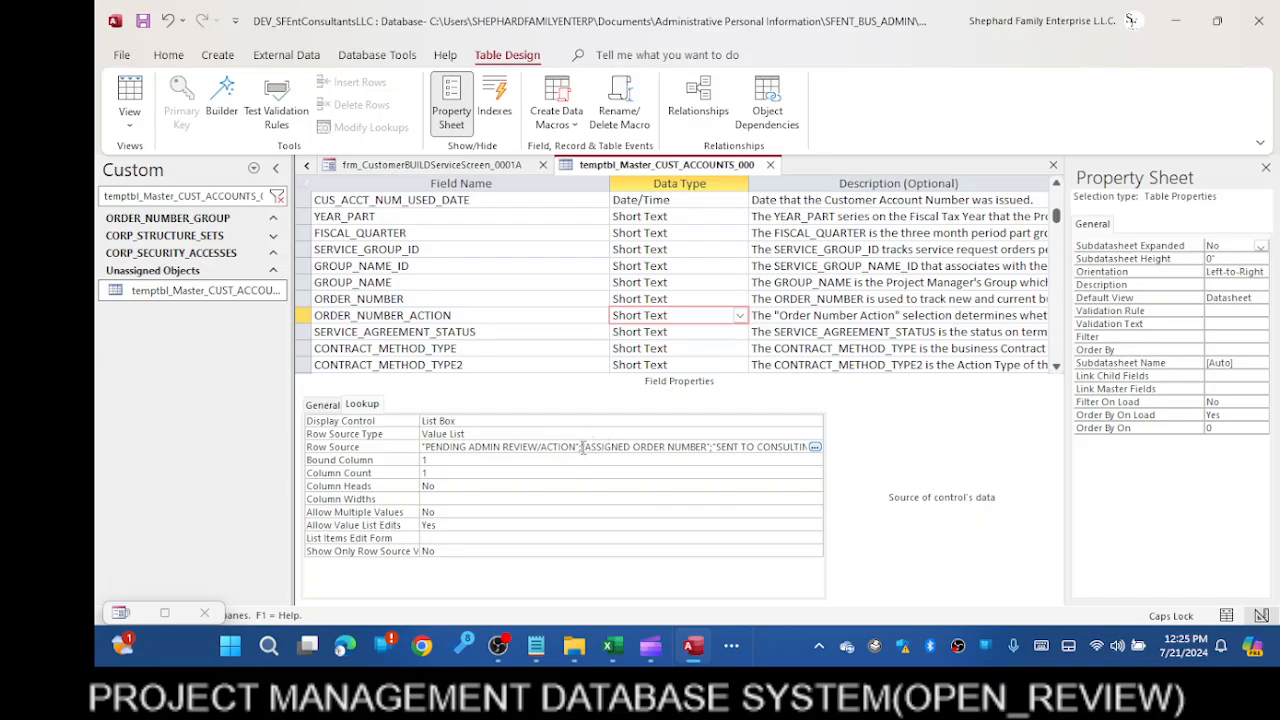
{"action": "left_click_drag", "start_coordinate": [582, 447], "coordinate": [713, 447]}
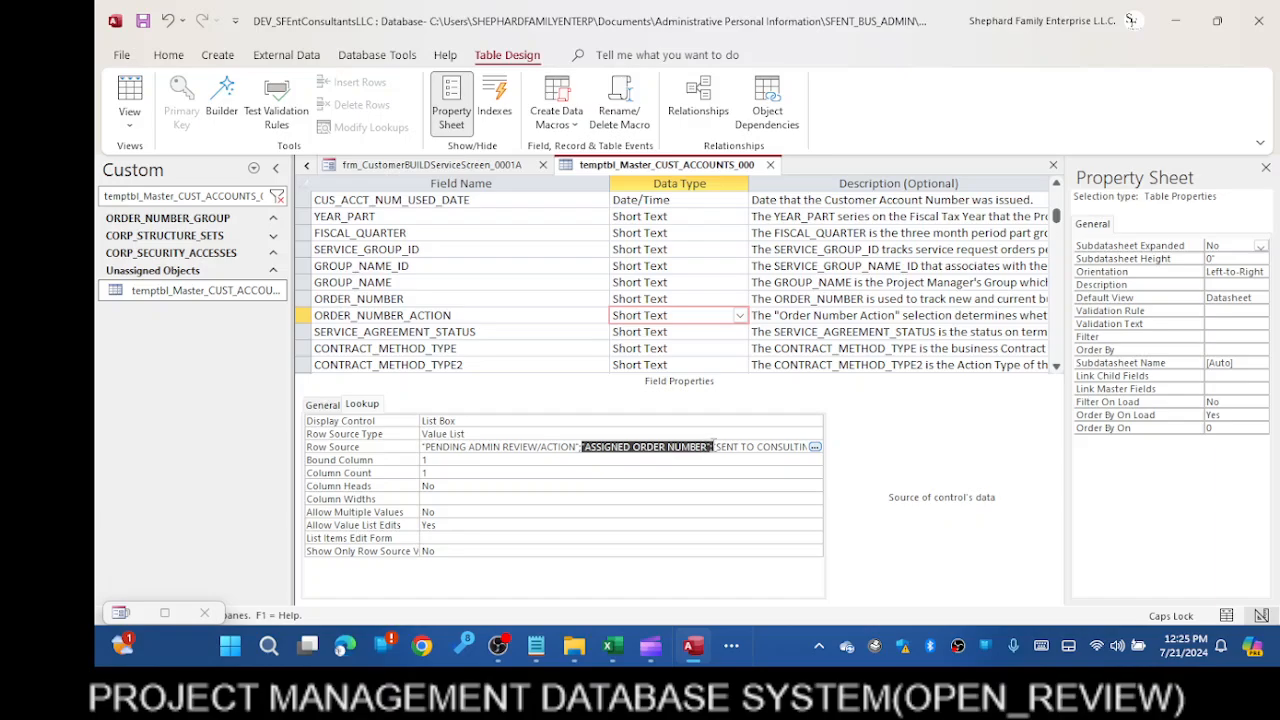
{"action": "key", "text": "Delete"}
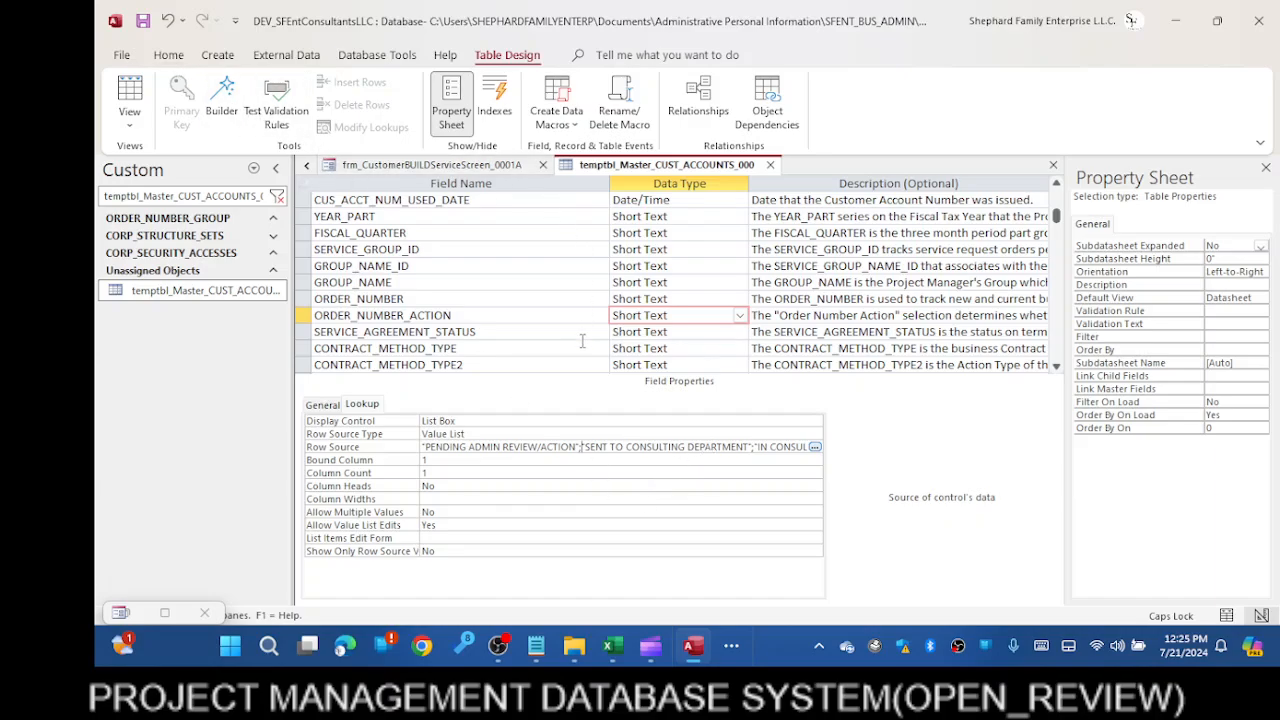
Edit the ORDER_NUMBER_ACTION list items, removing the ASSIGNED ORDER NUMBER line without leaving a blank line
{"action": "left_click", "coordinate": [815, 447]}
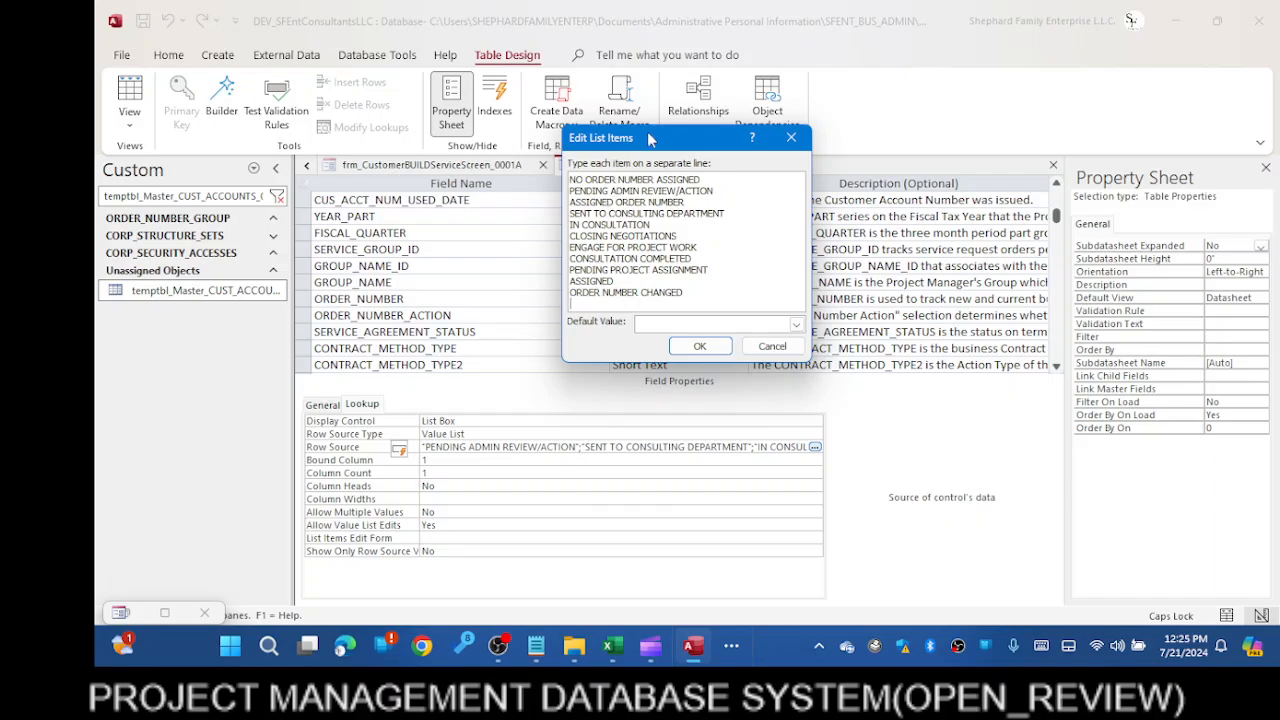
{"action": "left_click_drag", "start_coordinate": [651, 137], "coordinate": [668, 320]}
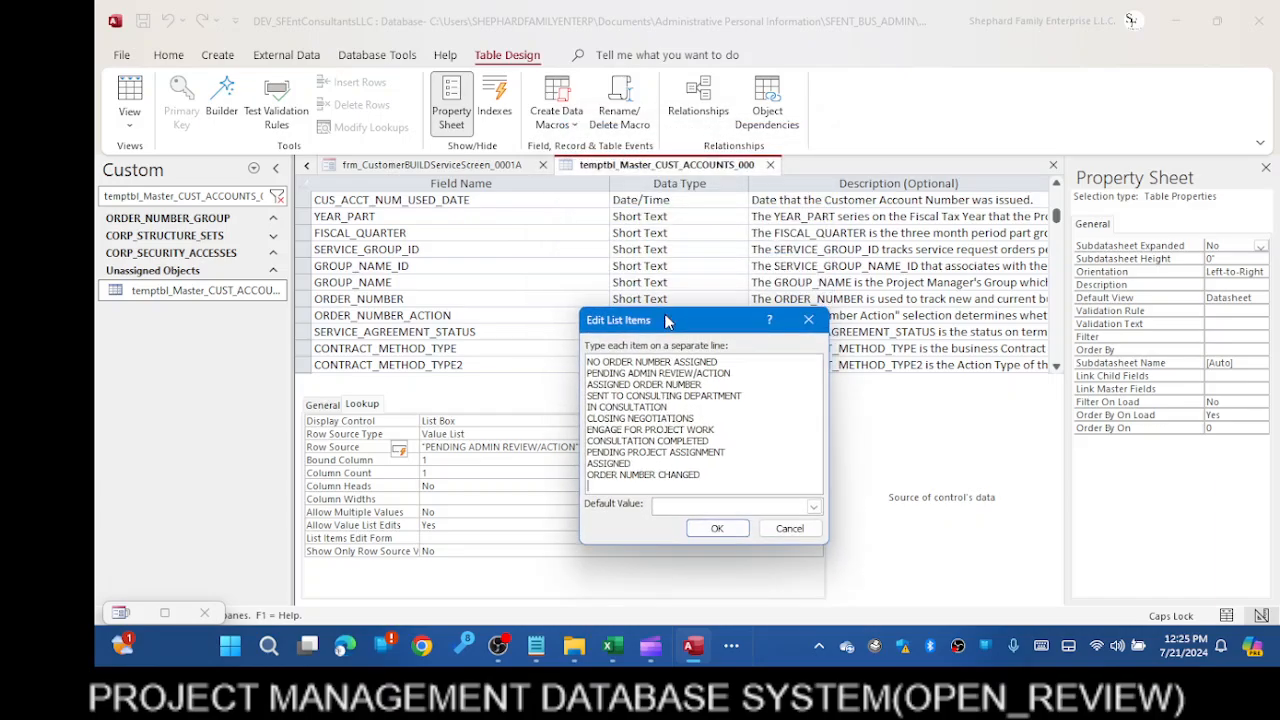
{"action": "left_click_drag", "start_coordinate": [668, 320], "coordinate": [684, 159]}
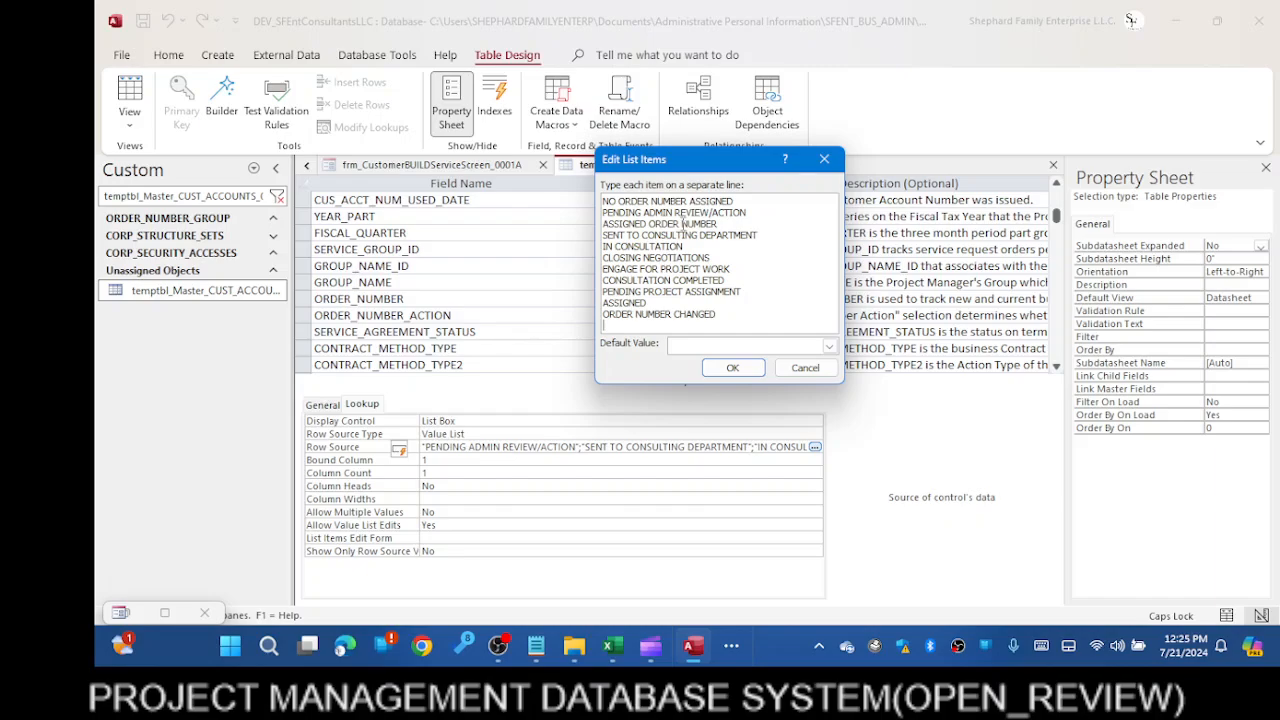
{"action": "left_click_drag", "start_coordinate": [722, 223], "coordinate": [576, 221]}
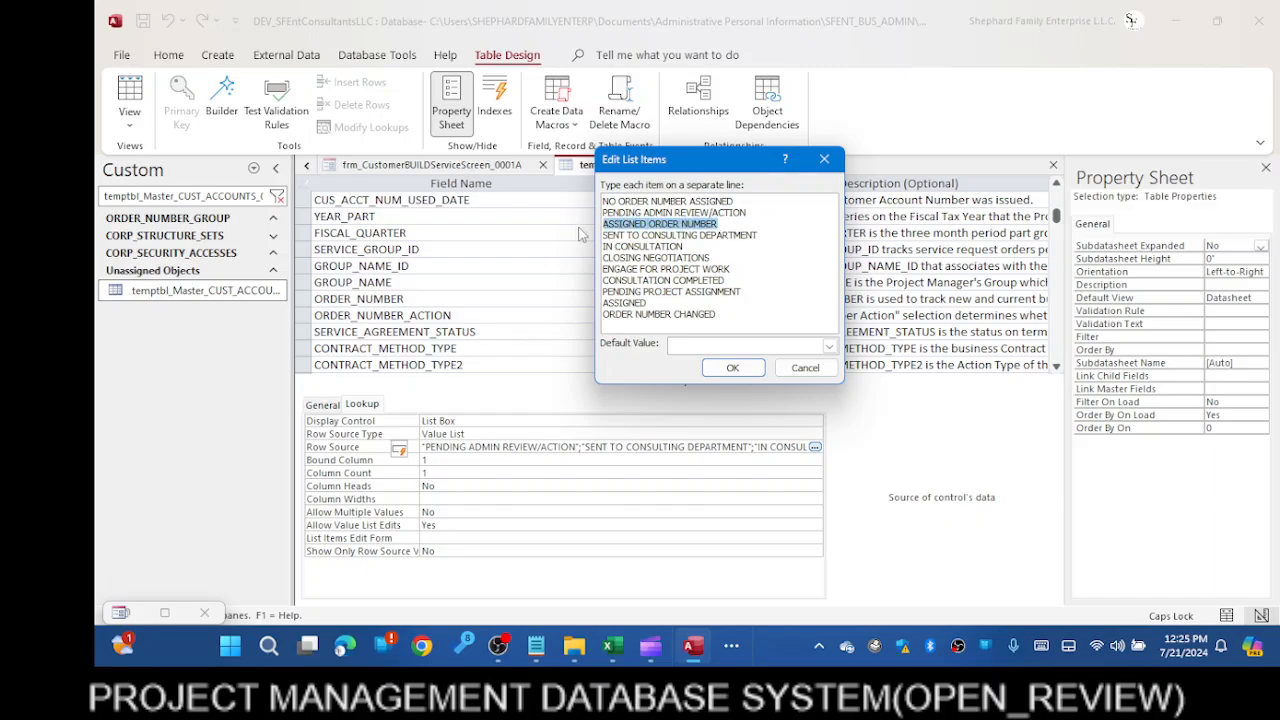
{"action": "key", "text": "Delete"}
{"action": "key", "text": "BackSpace"}
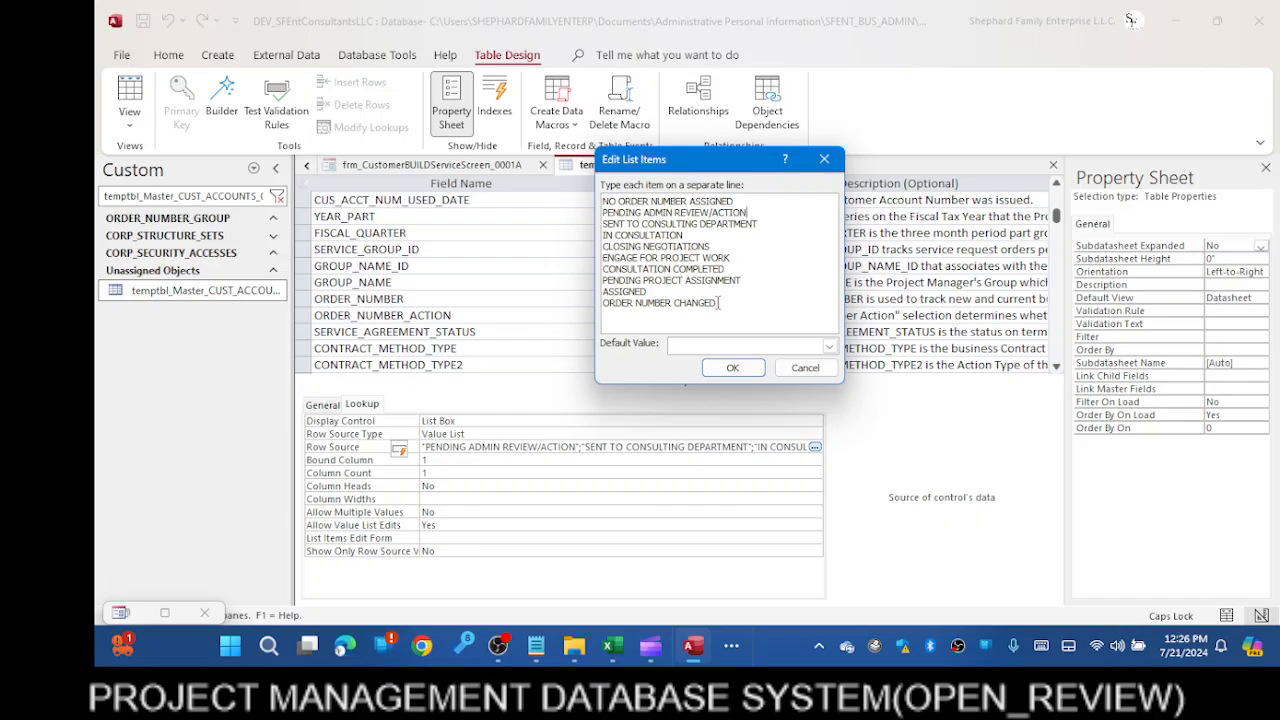
{"action": "left_click", "coordinate": [732, 367]}
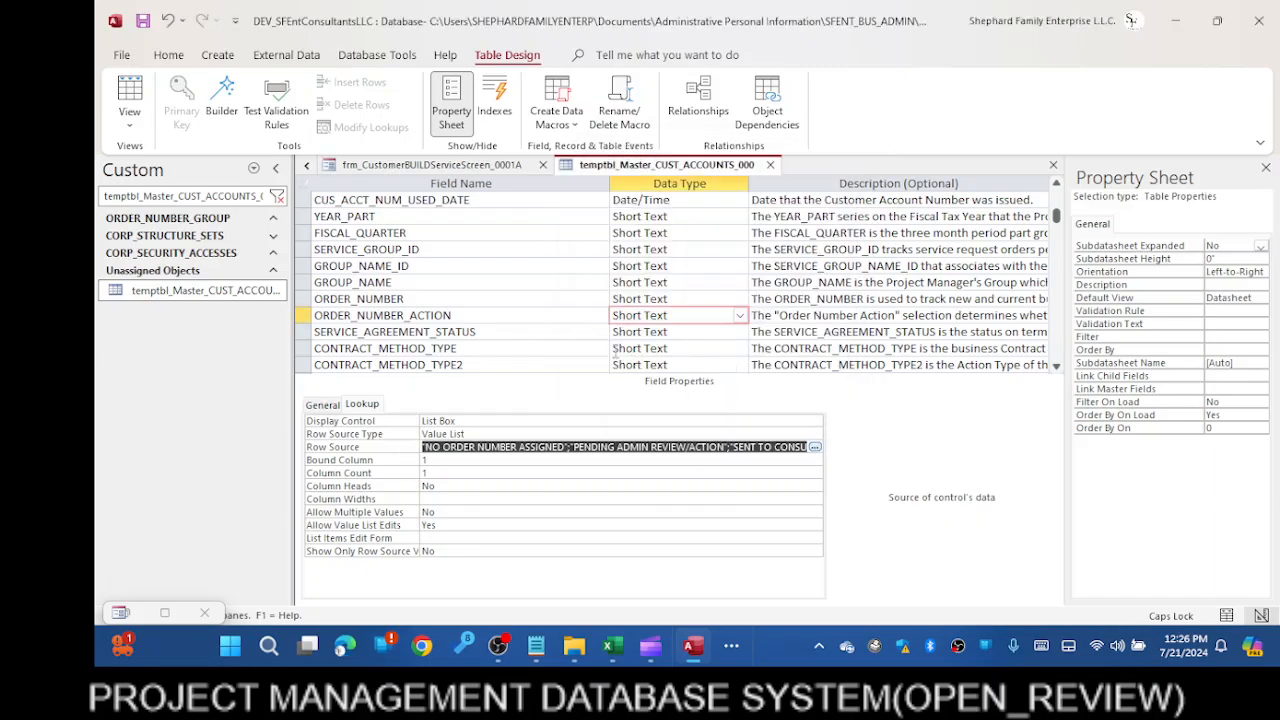
Try to save the table design with the shortened ORDER_NUMBER_ACTION value list
{"action": "left_click", "coordinate": [121, 54]}
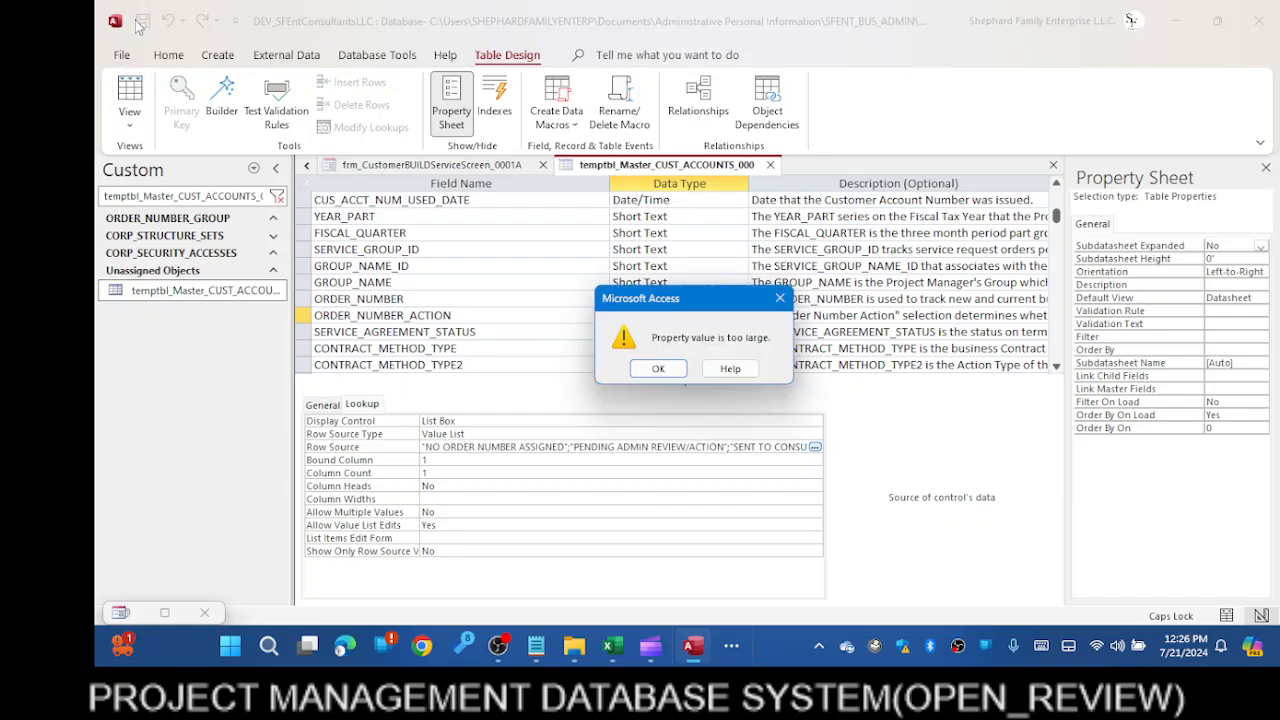
{"action": "left_click", "coordinate": [658, 369]}
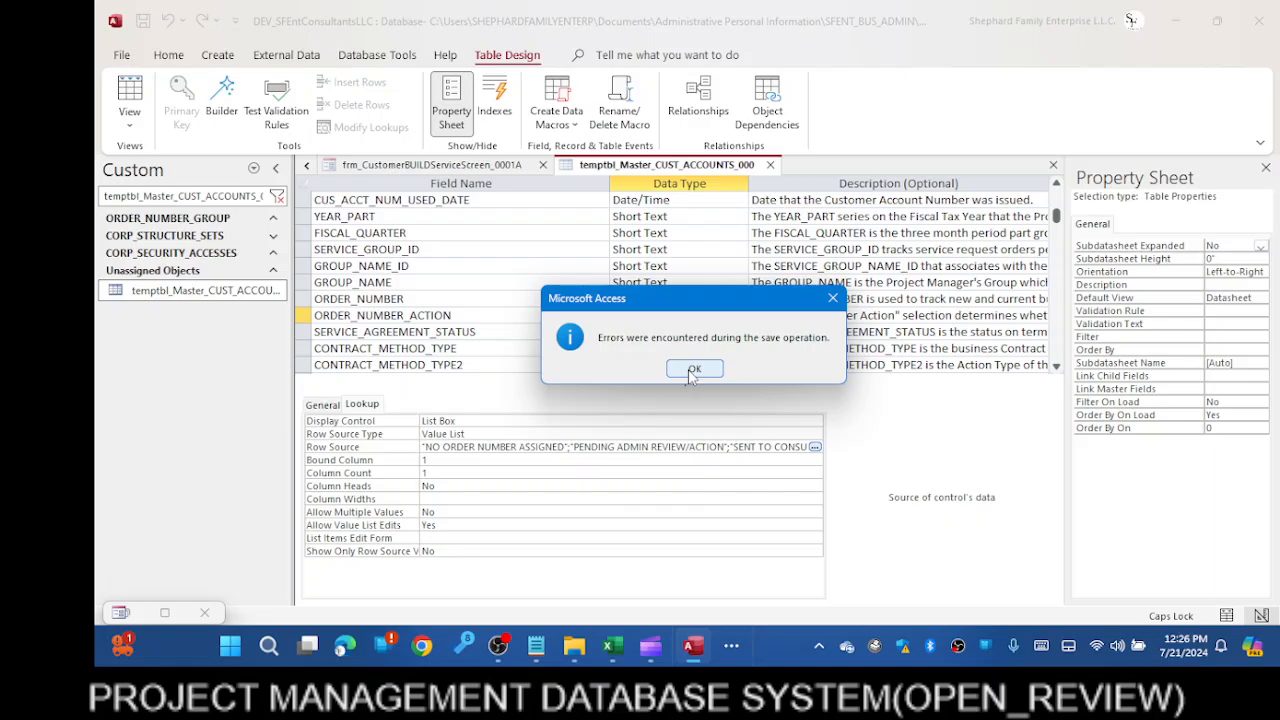
{"action": "left_click", "coordinate": [692, 370]}
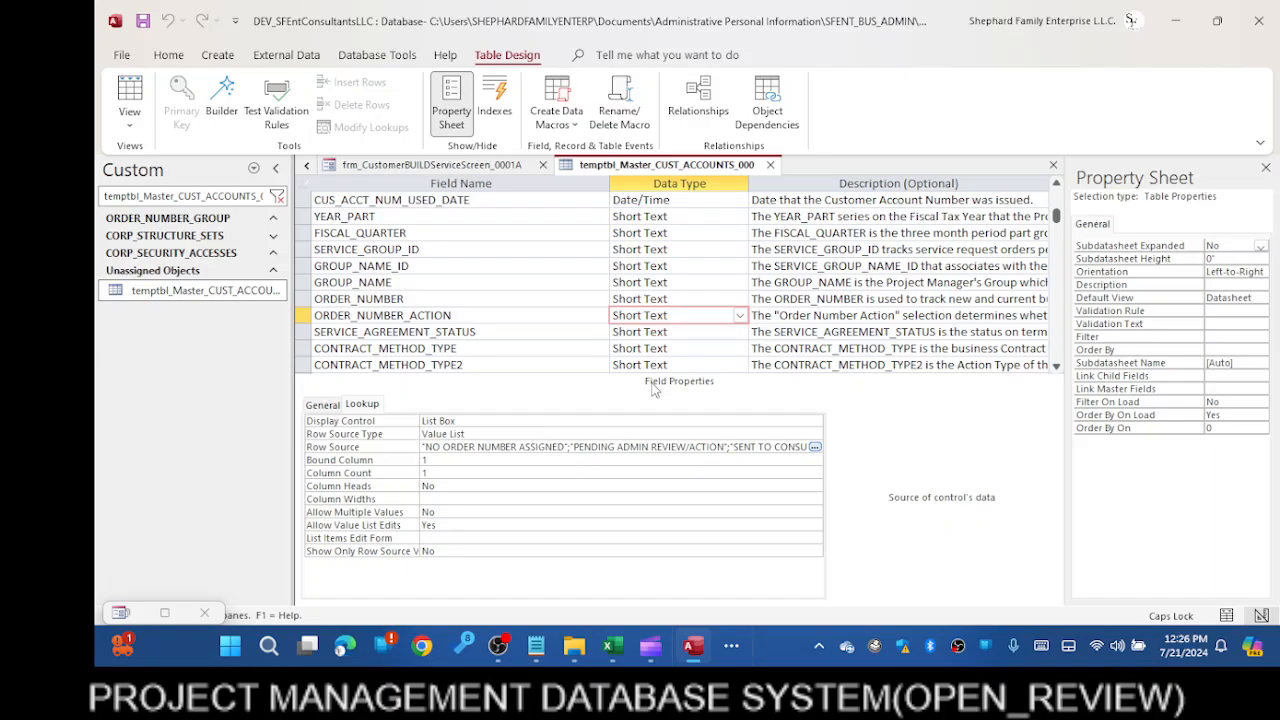
{"action": "left_click", "coordinate": [499, 648]}
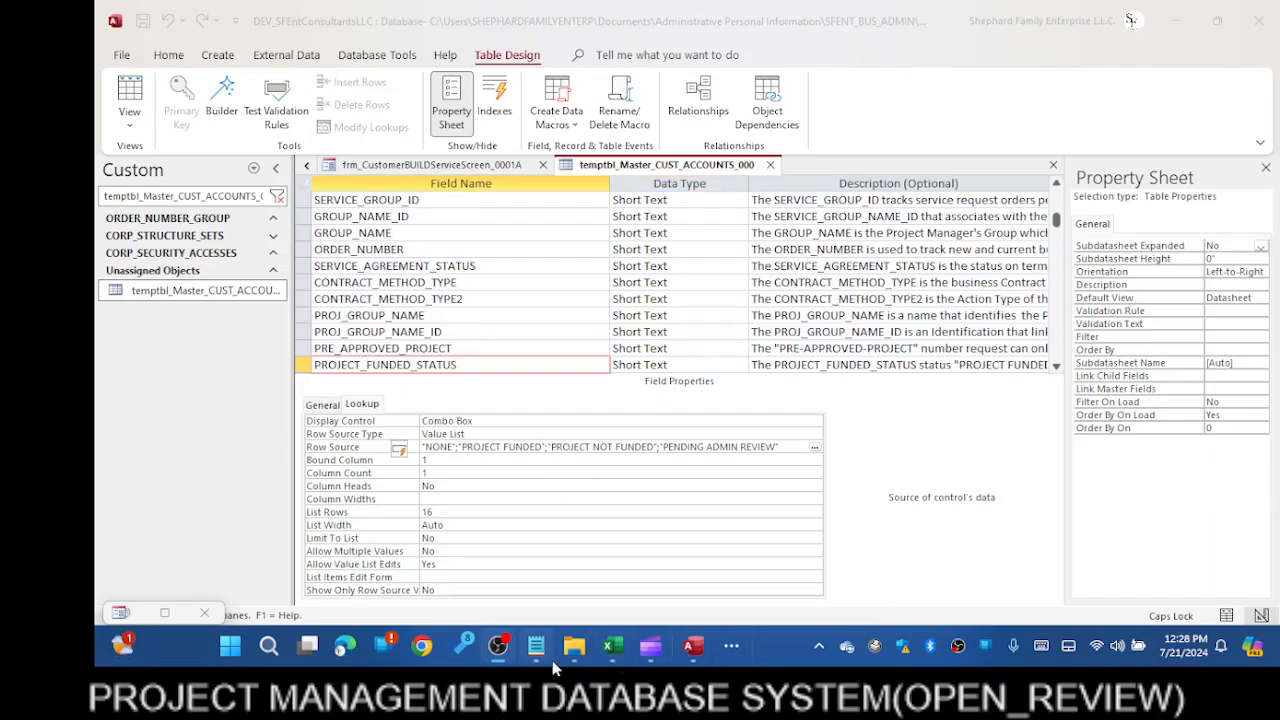
{"action": "left_click", "coordinate": [697, 648]}
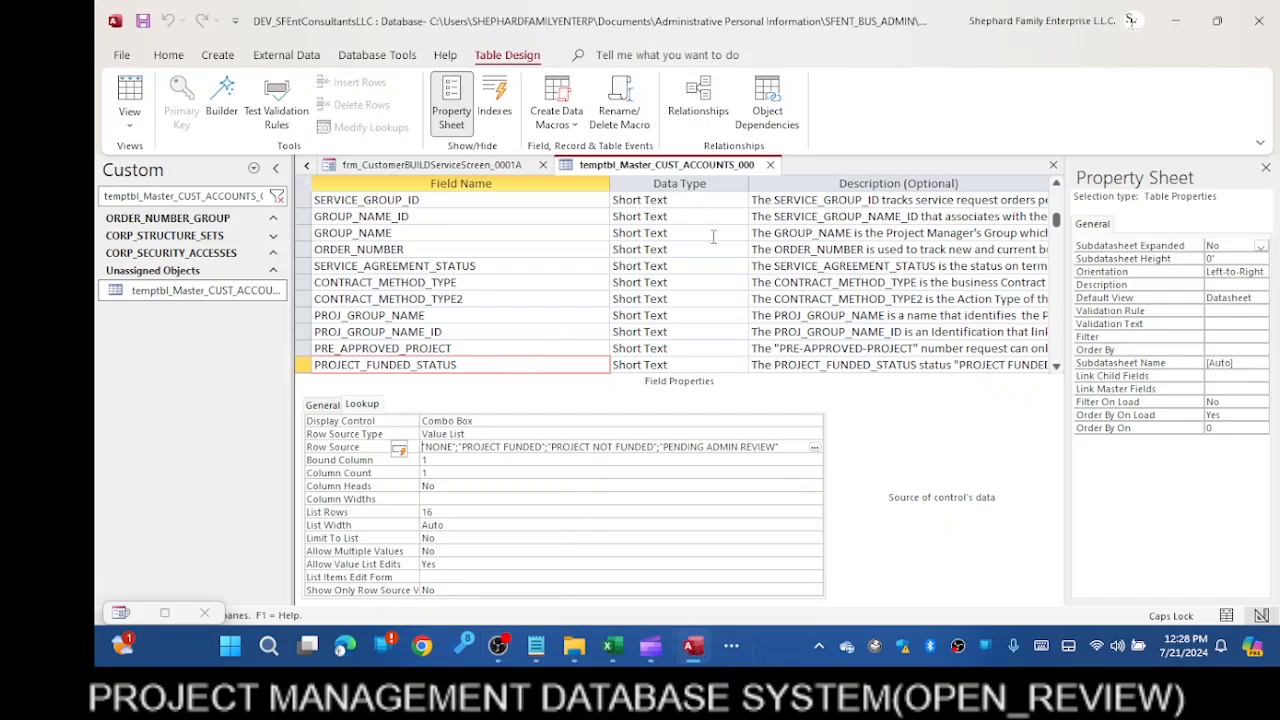
Save the temptbl_Master_CUST_ACCOUNTS_000 table design without the ORDER_NUMBER_ACTION field
{"action": "right_click", "coordinate": [691, 168]}
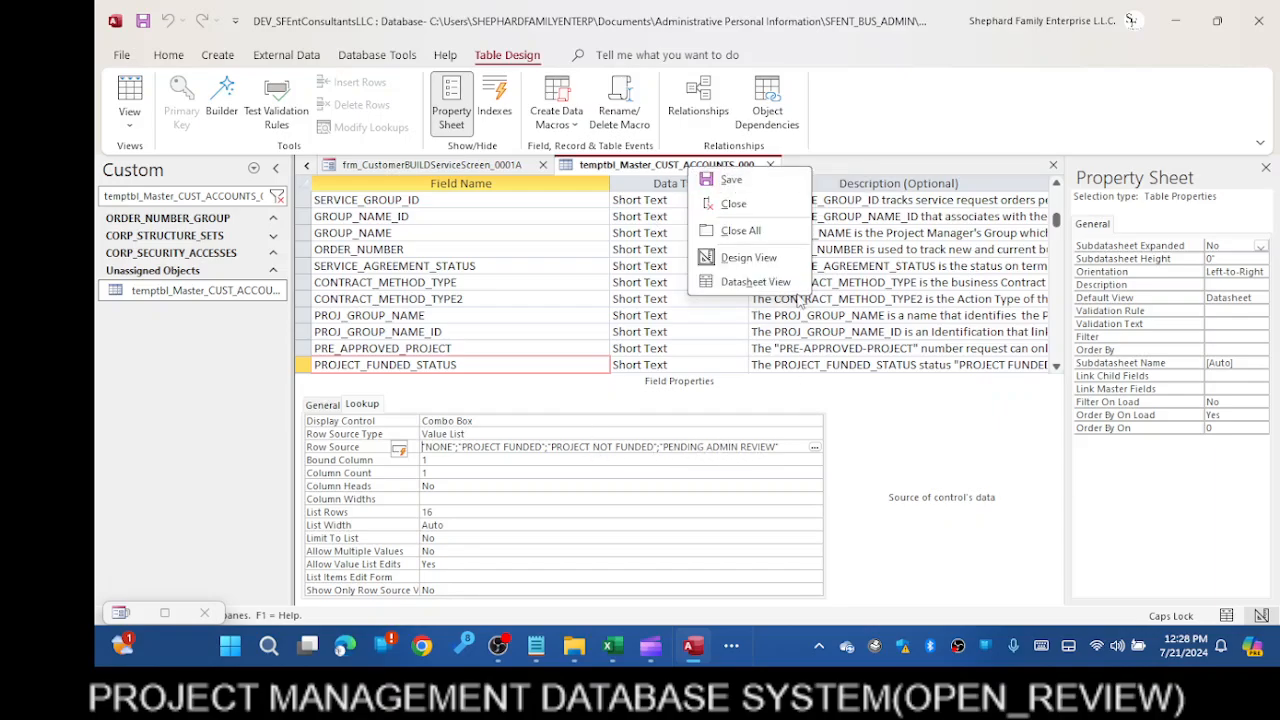
{"action": "left_click", "coordinate": [733, 184]}
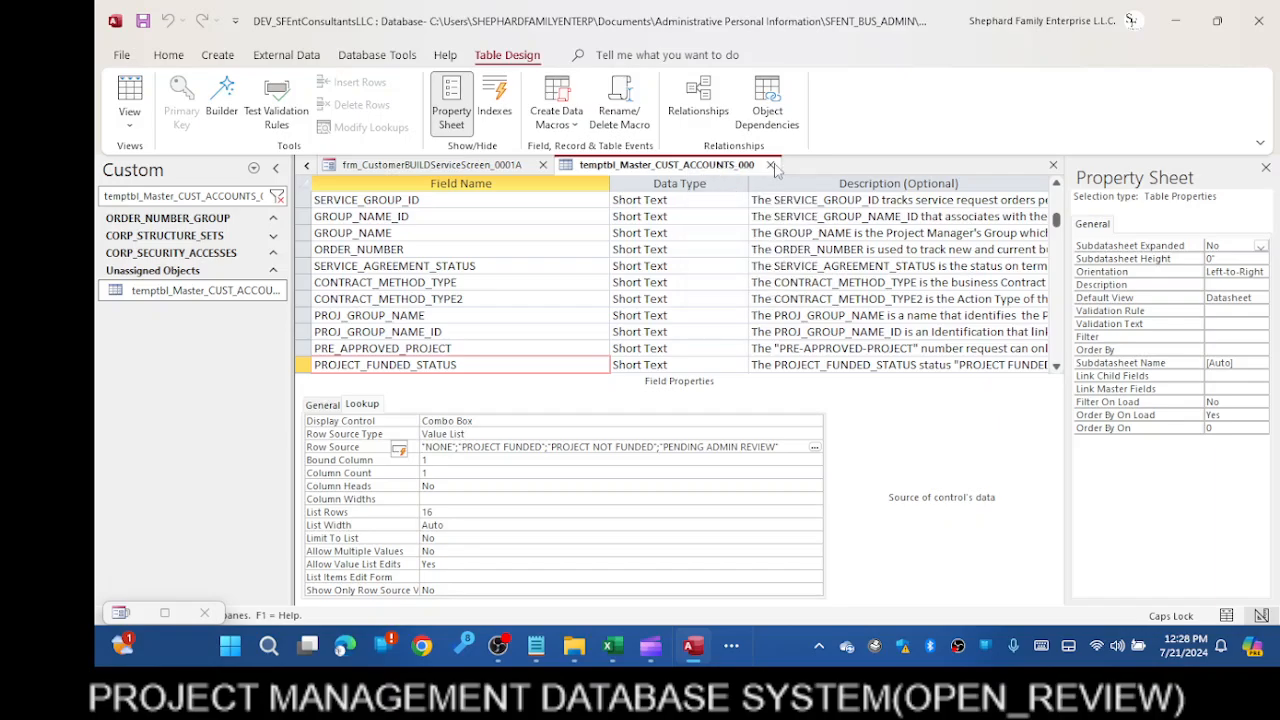
Try to run the frm_CustomerBUILDServiceScreen_0001A form in Form View
{"action": "left_click", "coordinate": [487, 166]}
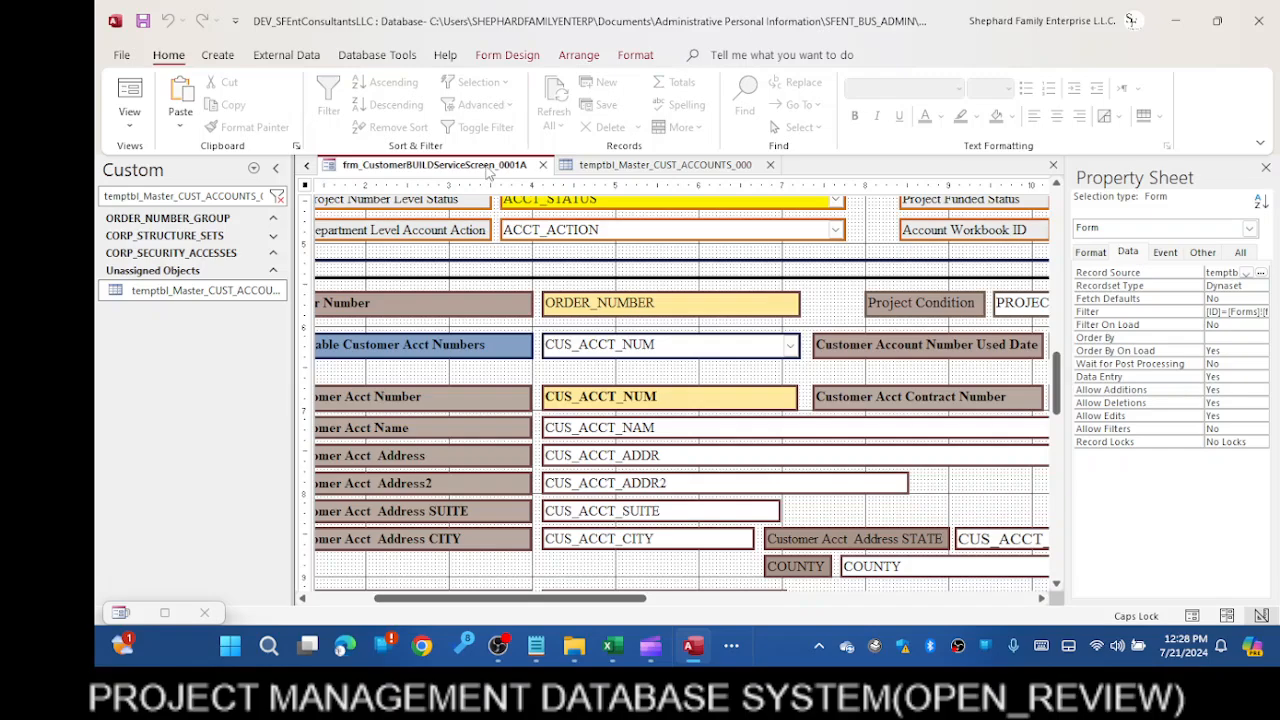
{"action": "right_click", "coordinate": [487, 170]}
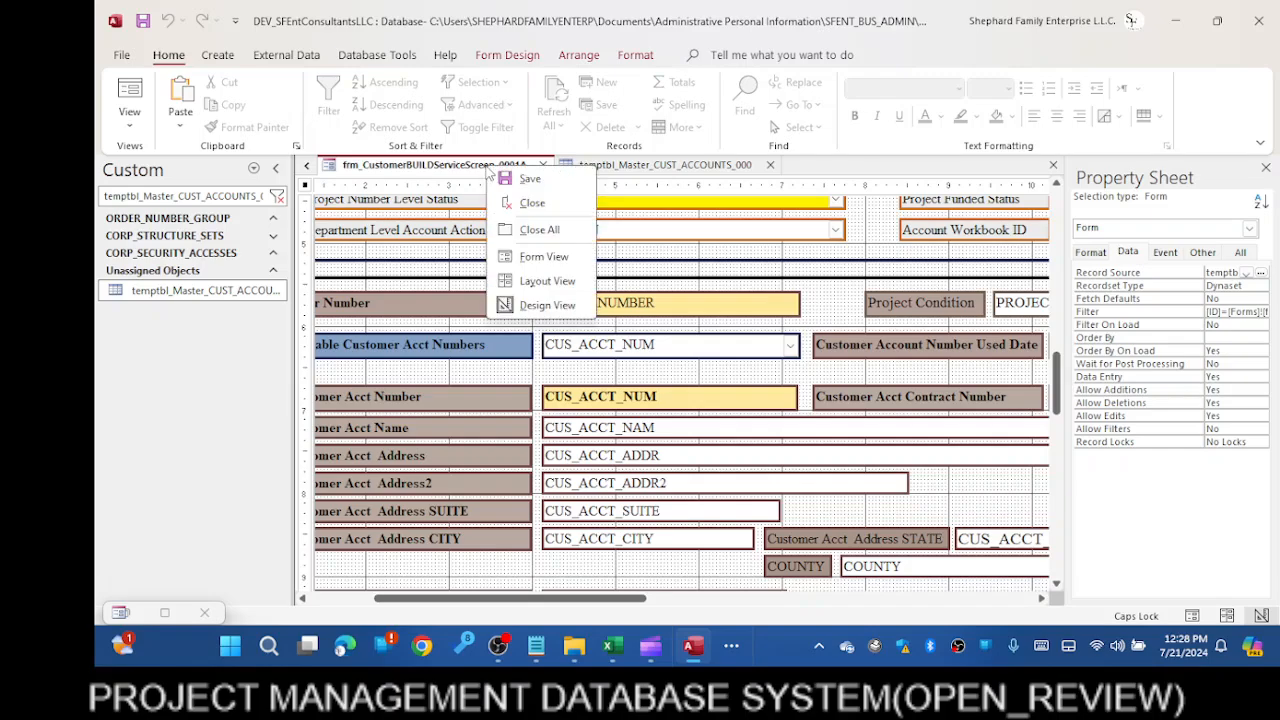
{"action": "left_click", "coordinate": [544, 258]}
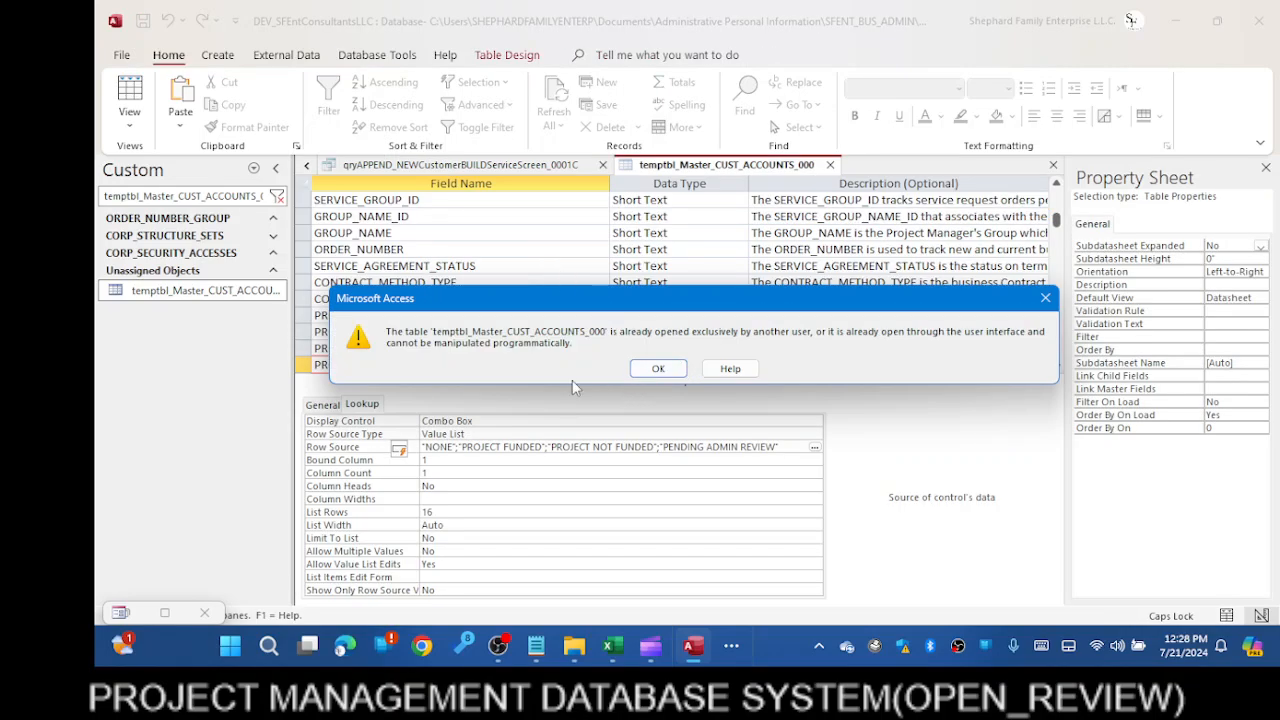
Dismiss the table-in-use warning and close the temptbl_Master_CUST_ACCOUNTS_000 table design
{"action": "left_click", "coordinate": [658, 369]}
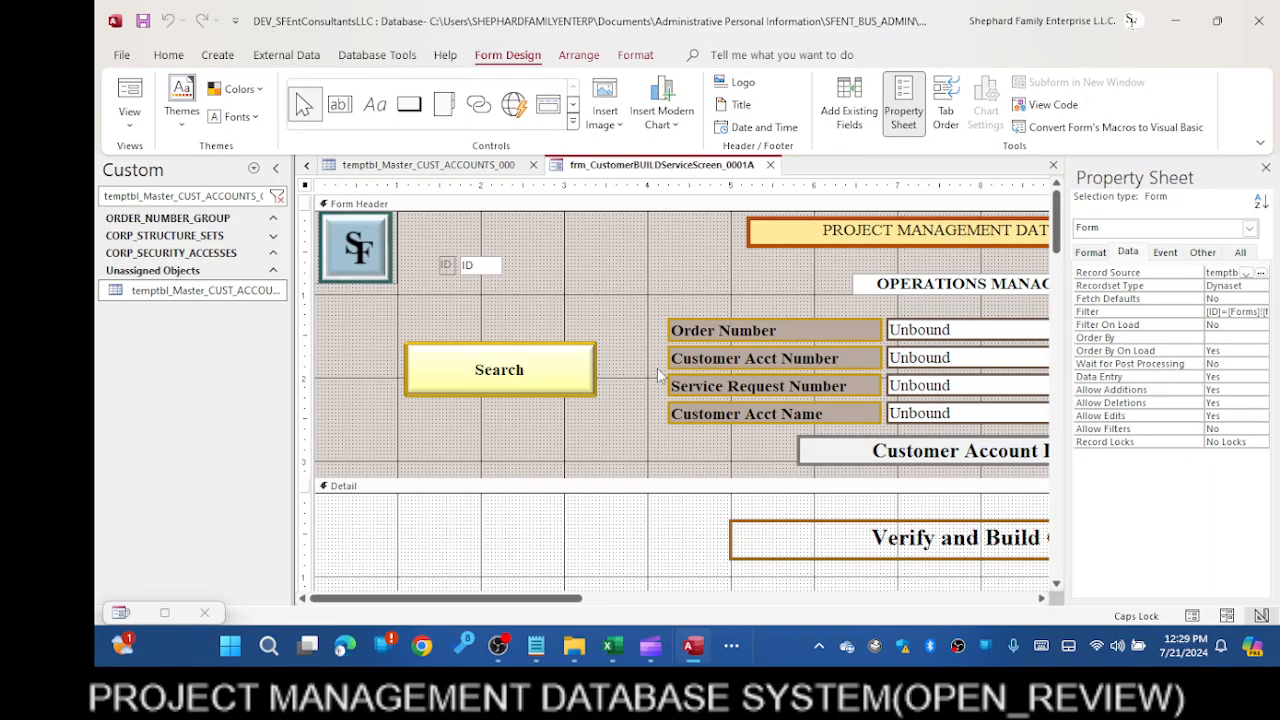
{"action": "left_click", "coordinate": [432, 166]}
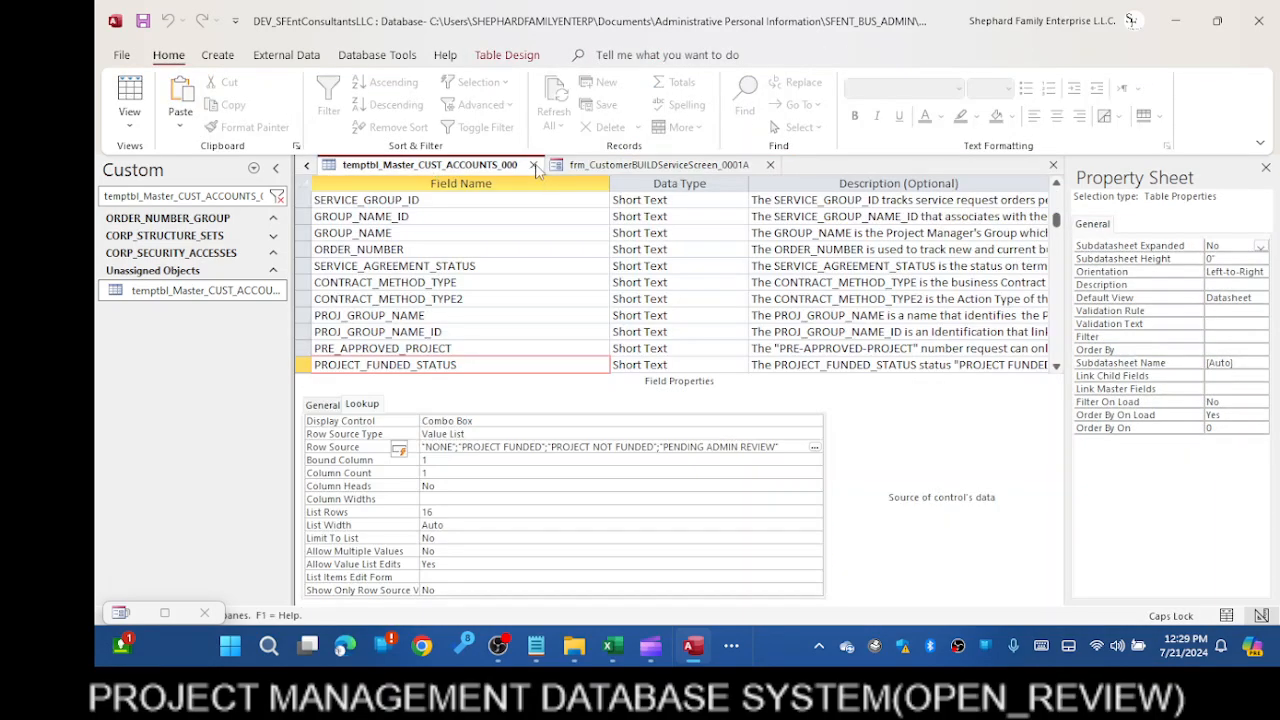
{"action": "left_click", "coordinate": [533, 165]}
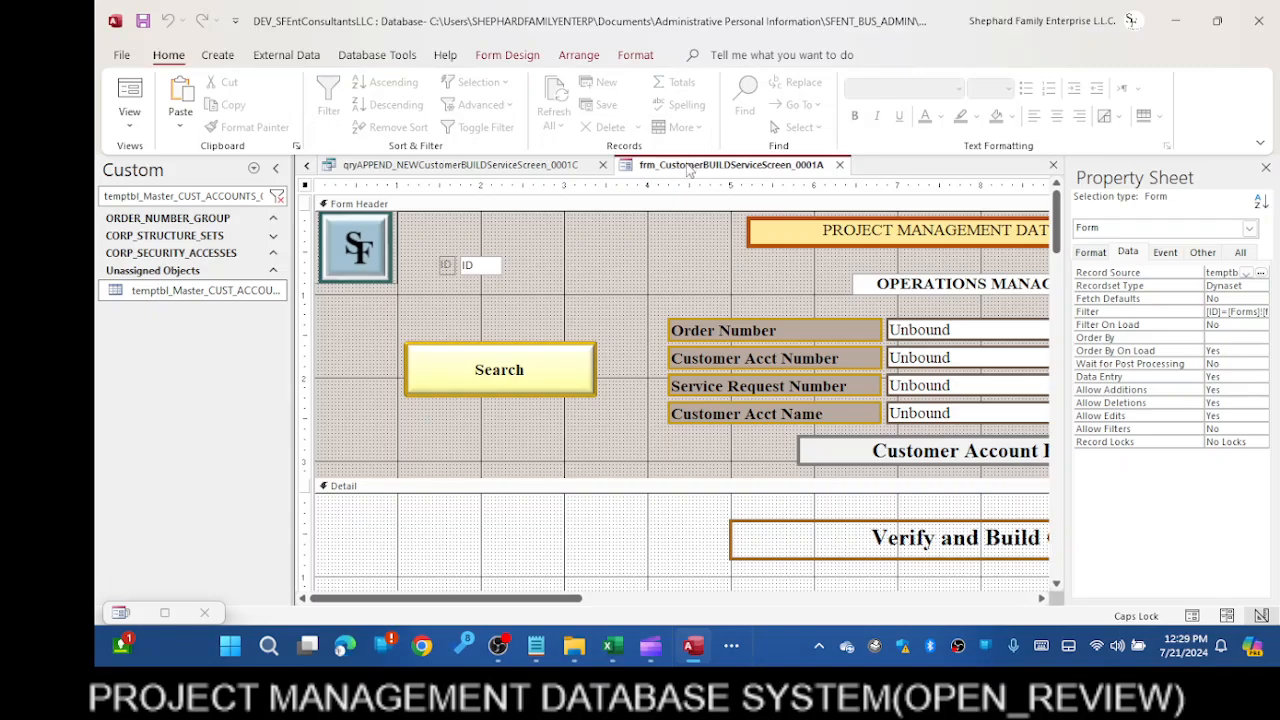
Run frm_CustomerBUILDServiceScreen_0001A in Form View and maximize its window
{"action": "right_click", "coordinate": [688, 170]}
{"action": "left_click", "coordinate": [738, 255]}
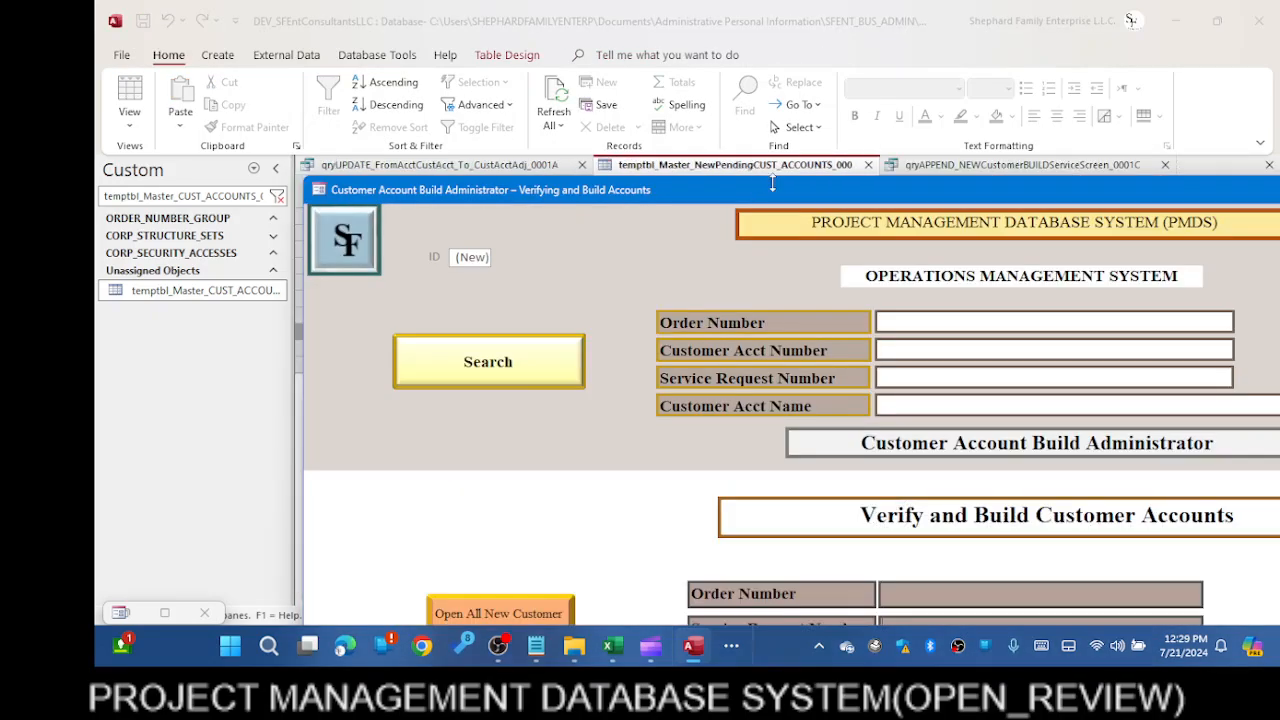
{"action": "left_click_drag", "start_coordinate": [789, 197], "coordinate": [531, 7]}
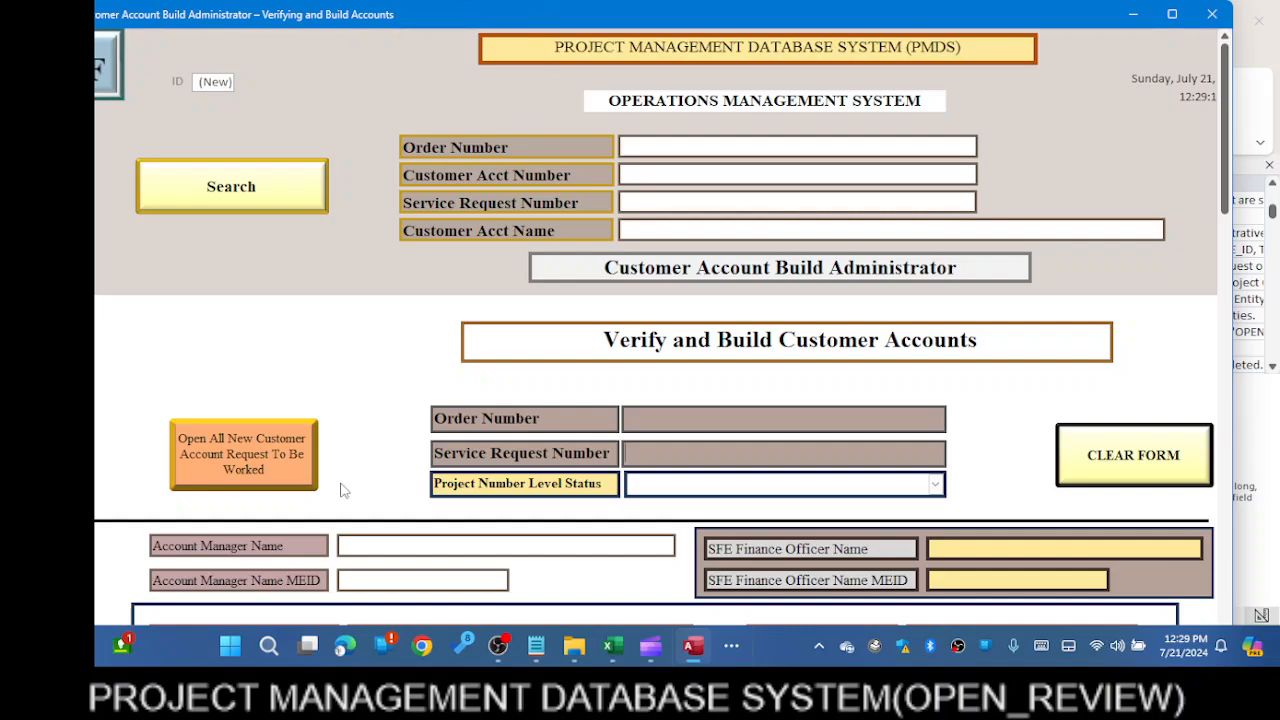
{"action": "left_click", "coordinate": [1172, 14]}
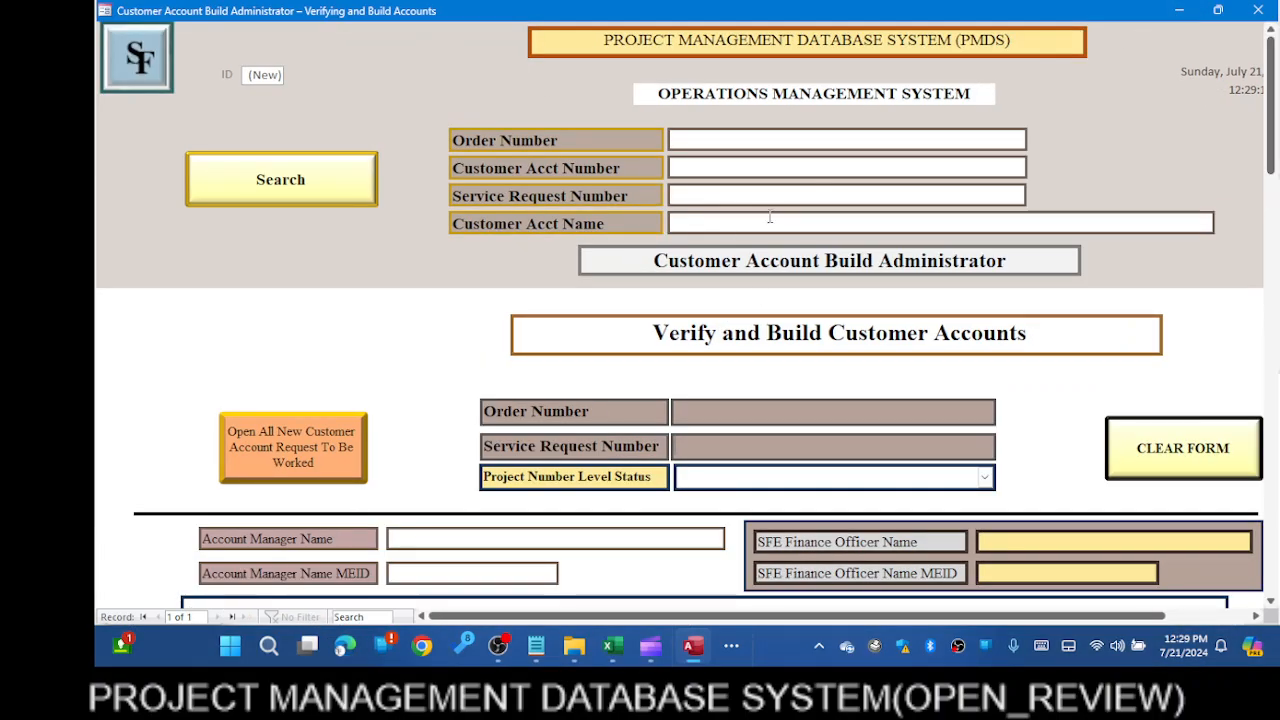
{"action": "mouse_move", "coordinate": [646, 654]}
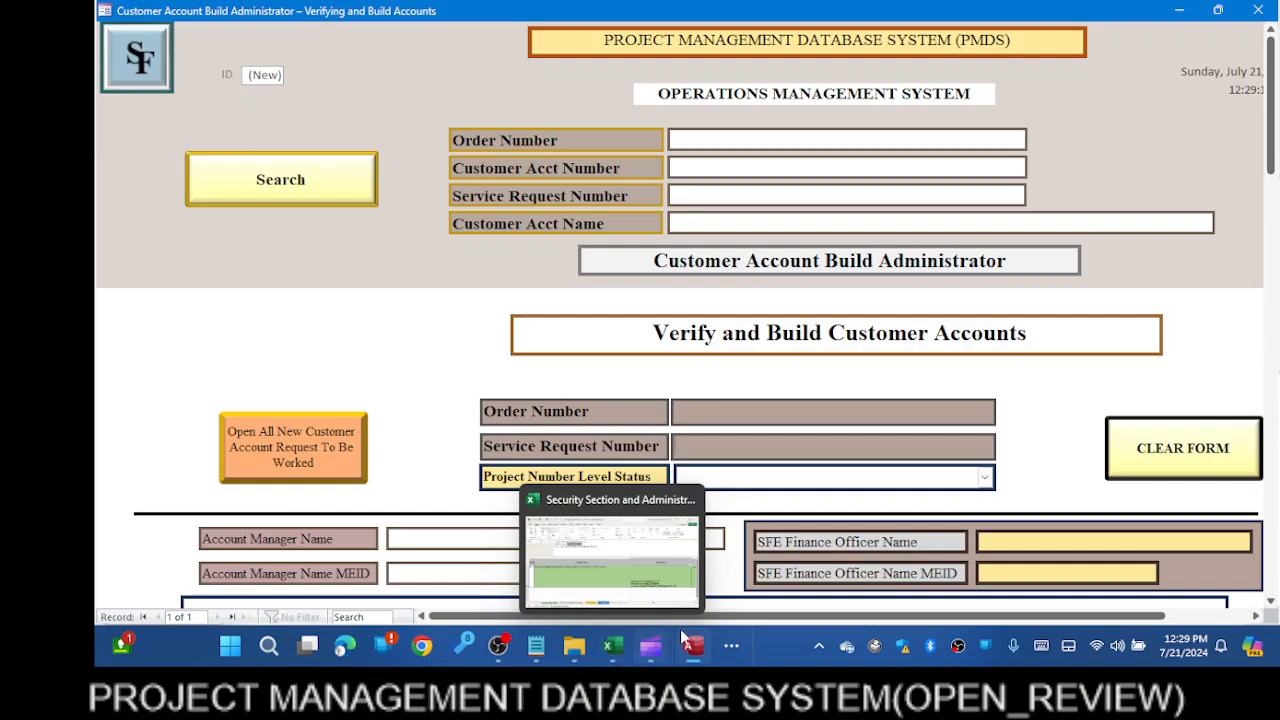
Minimize the form, open temptbl_Master_CUST_ACCOUNTS_000 as read-only and display its records in Datasheet View
{"action": "left_click", "coordinate": [1175, 11]}
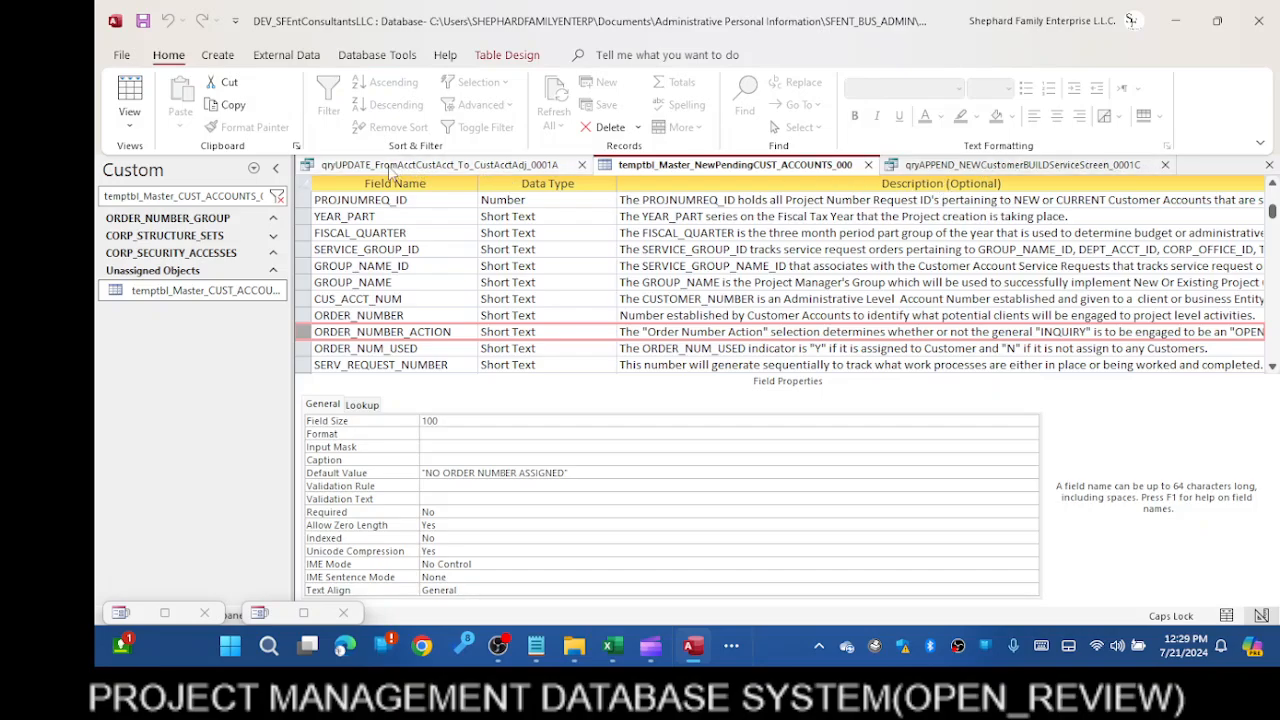
{"action": "right_click", "coordinate": [193, 293]}
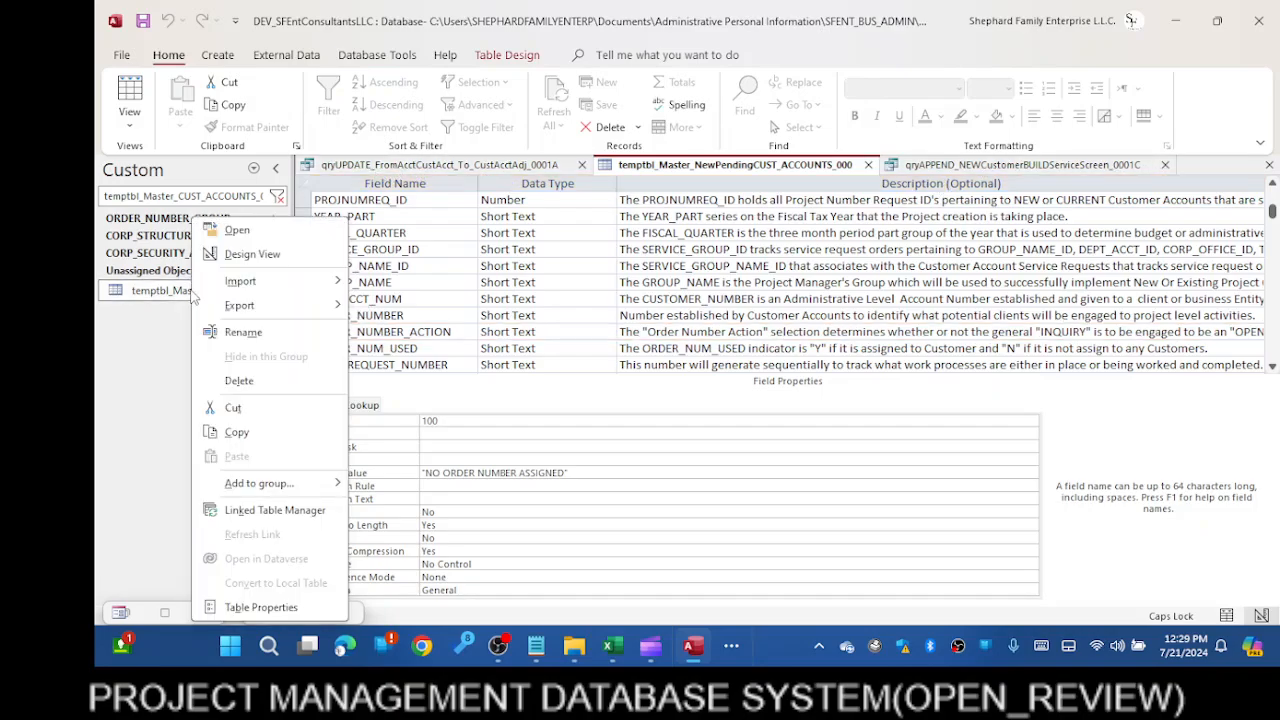
{"action": "mouse_move", "coordinate": [252, 292]}
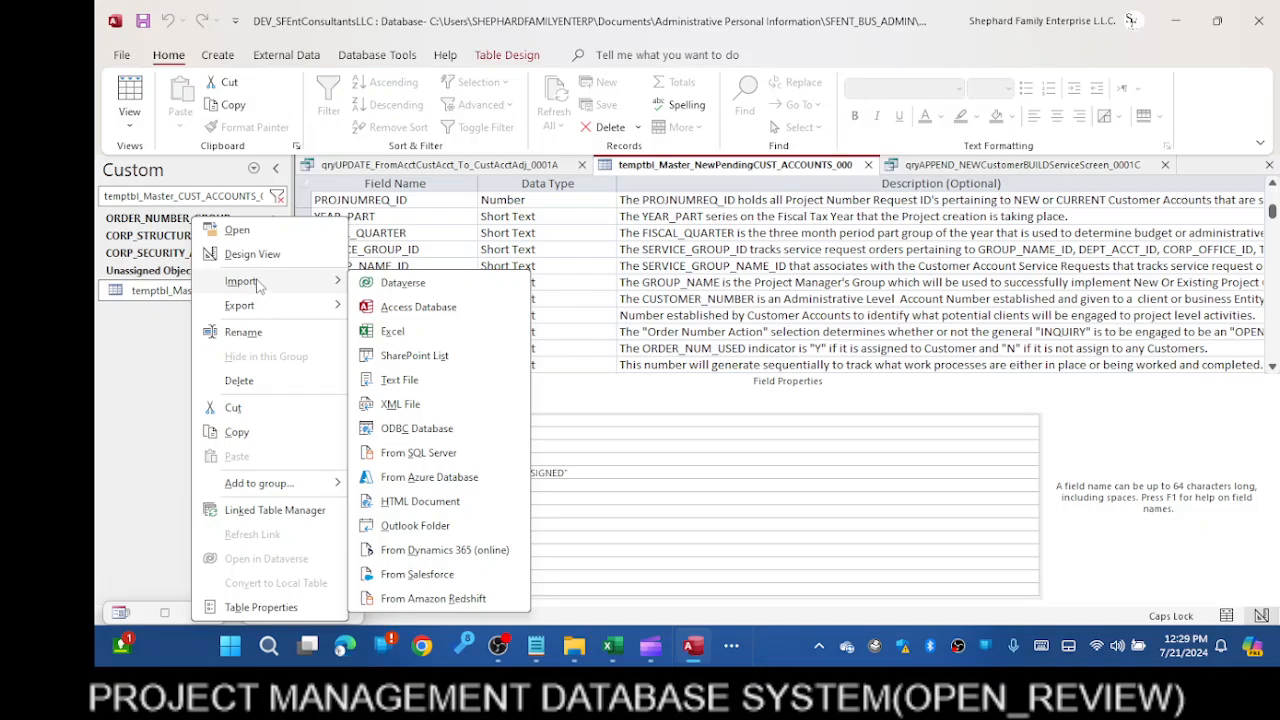
{"action": "left_click", "coordinate": [268, 256]}
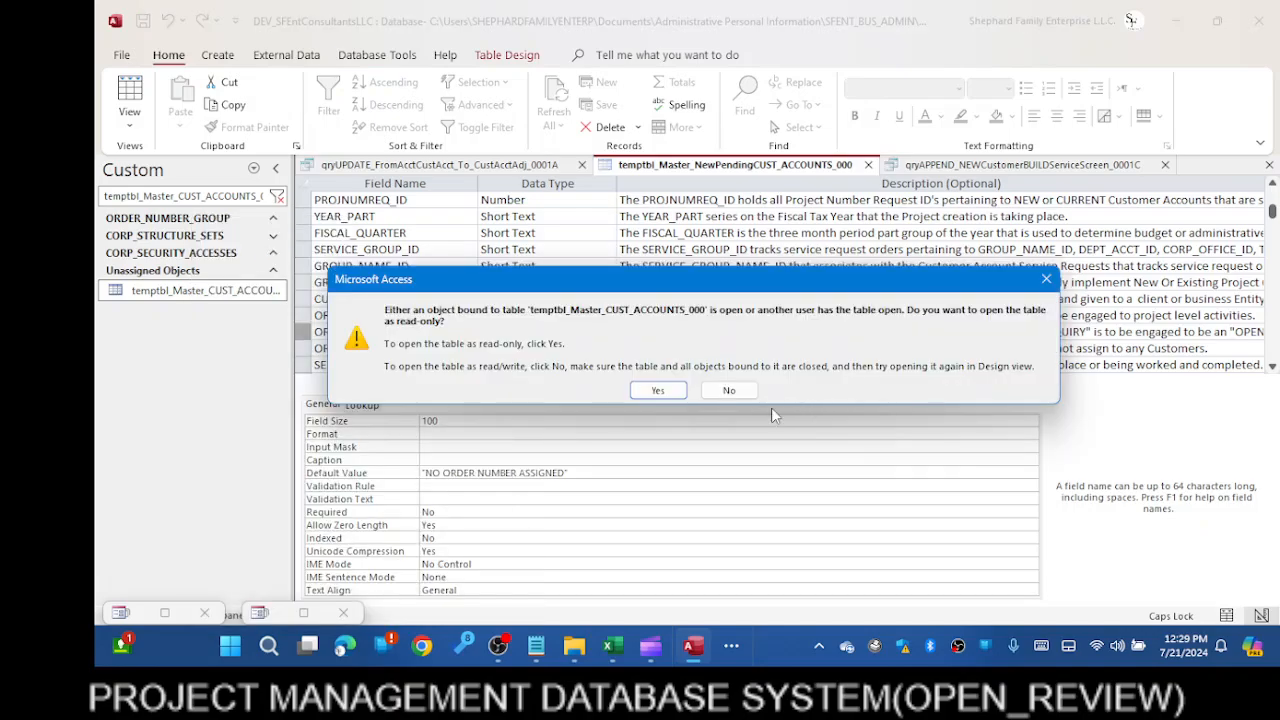
{"action": "left_click", "coordinate": [658, 392]}
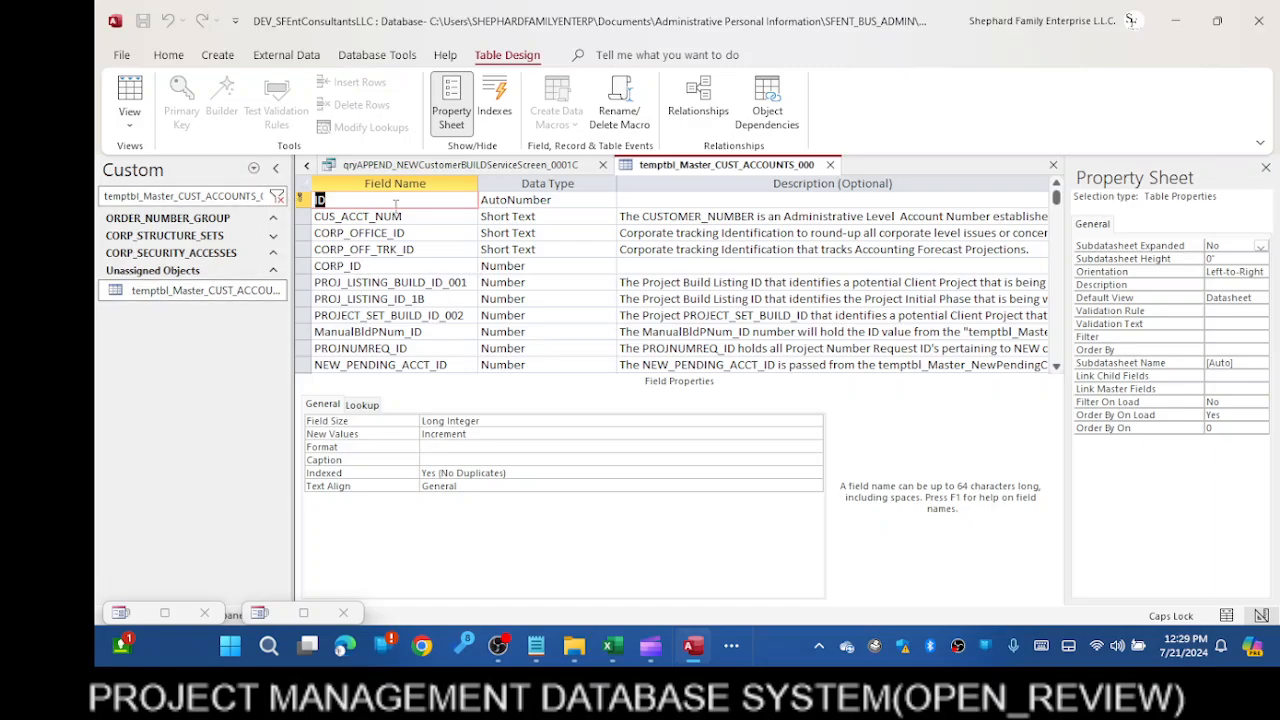
{"action": "left_click", "coordinate": [130, 92]}
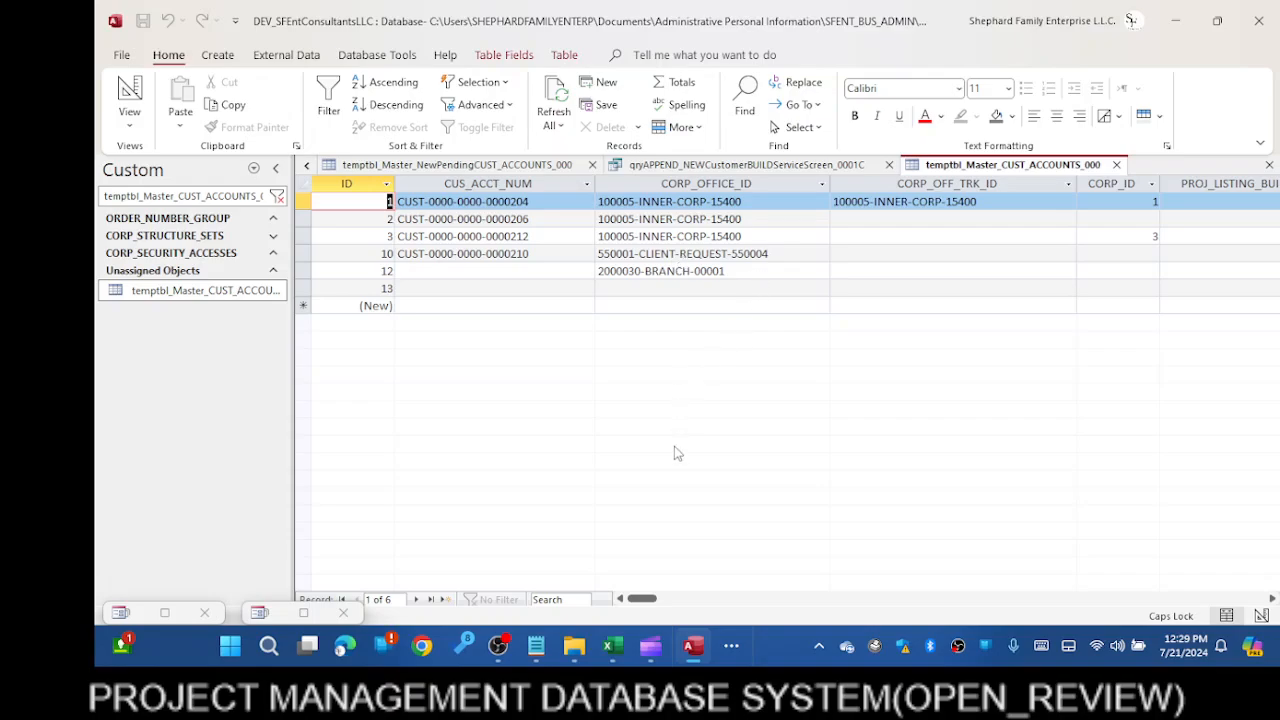
Copy the ORDER_NUMBER value of the record with ID 12 and select that whole record
{"action": "left_click_drag", "start_coordinate": [642, 598], "coordinate": [707, 601]}
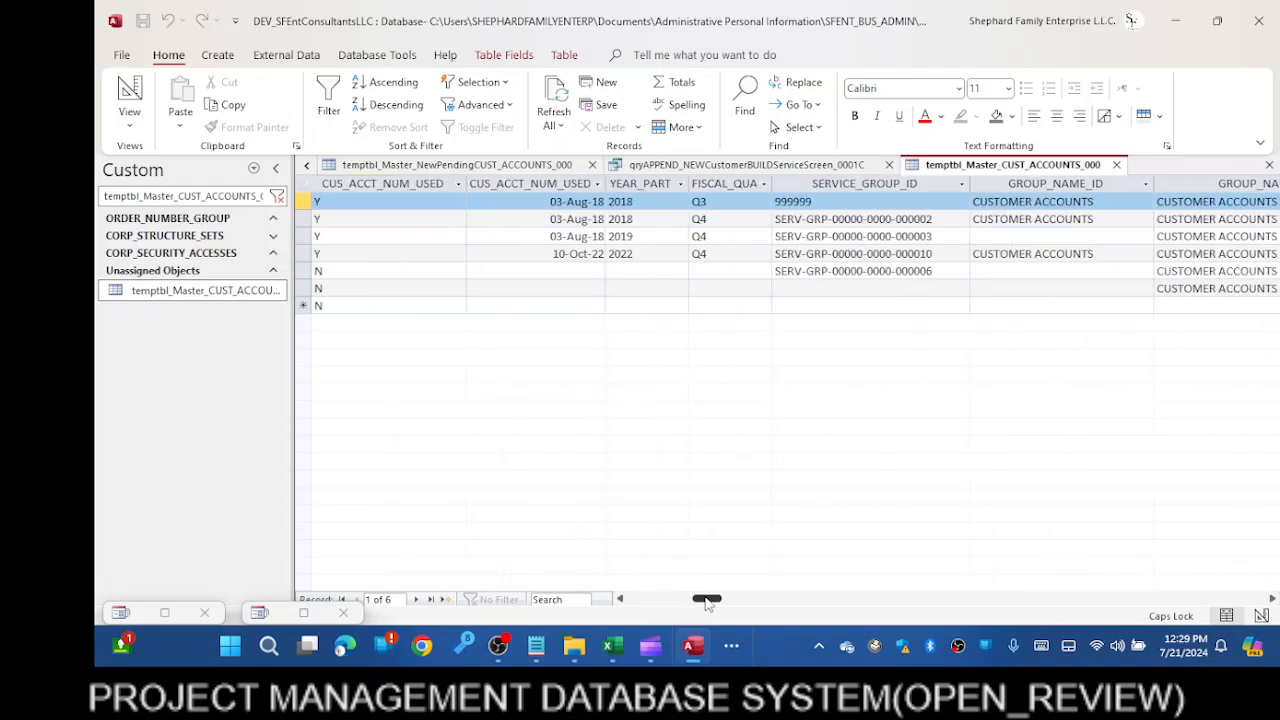
{"action": "left_click_drag", "start_coordinate": [707, 601], "coordinate": [726, 602]}
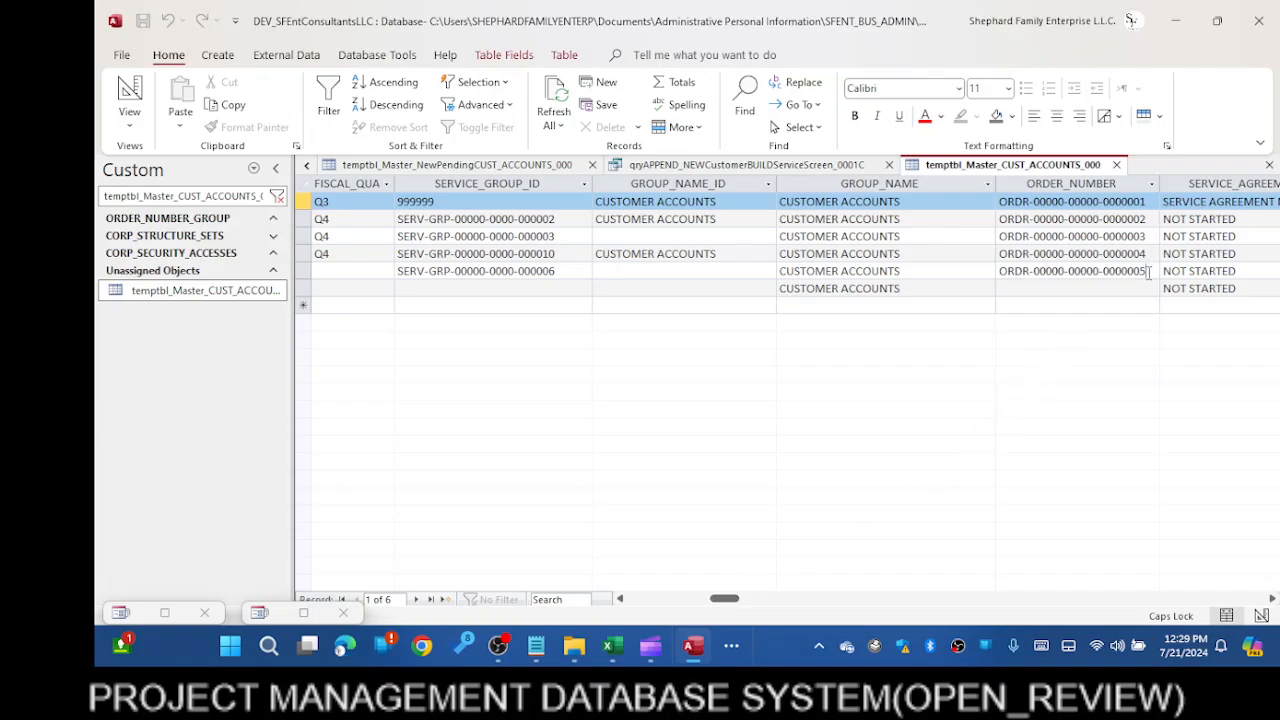
{"action": "left_click_drag", "start_coordinate": [1148, 272], "coordinate": [983, 278]}
{"action": "key", "text": "ctrl+c"}
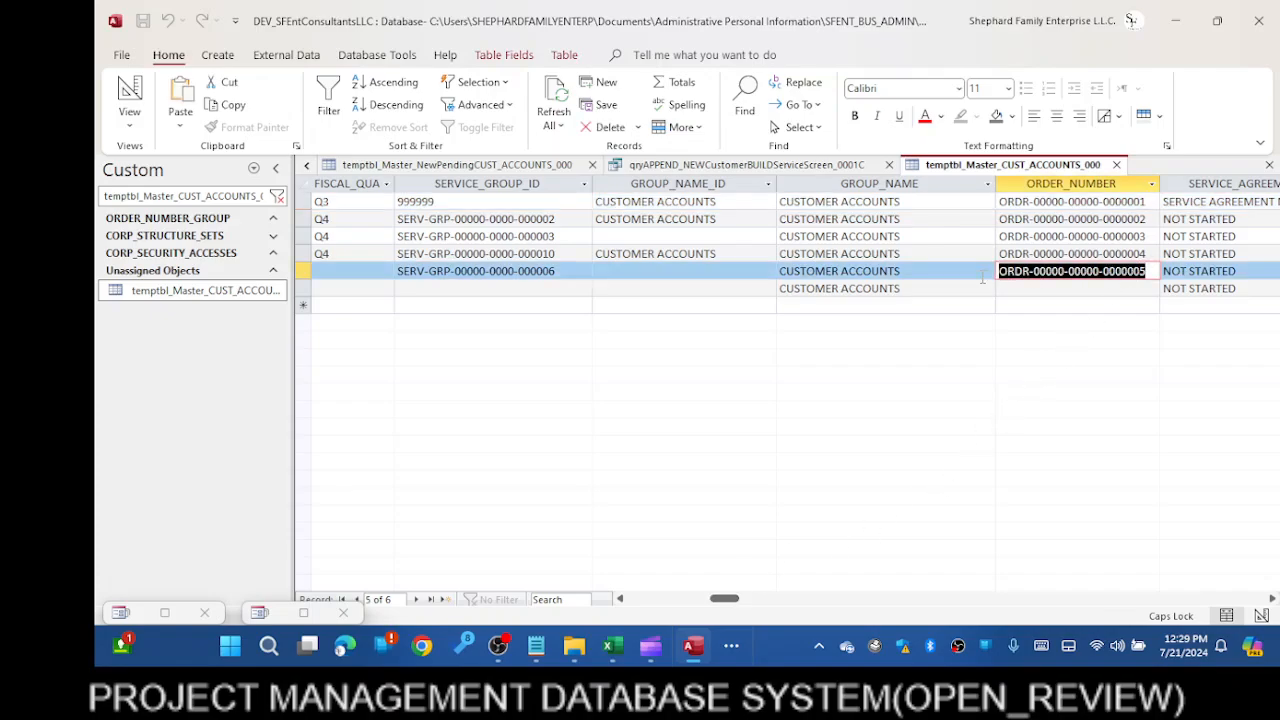
{"action": "left_click", "coordinate": [305, 271]}
{"action": "left_click_drag", "start_coordinate": [724, 598], "coordinate": [600, 600]}
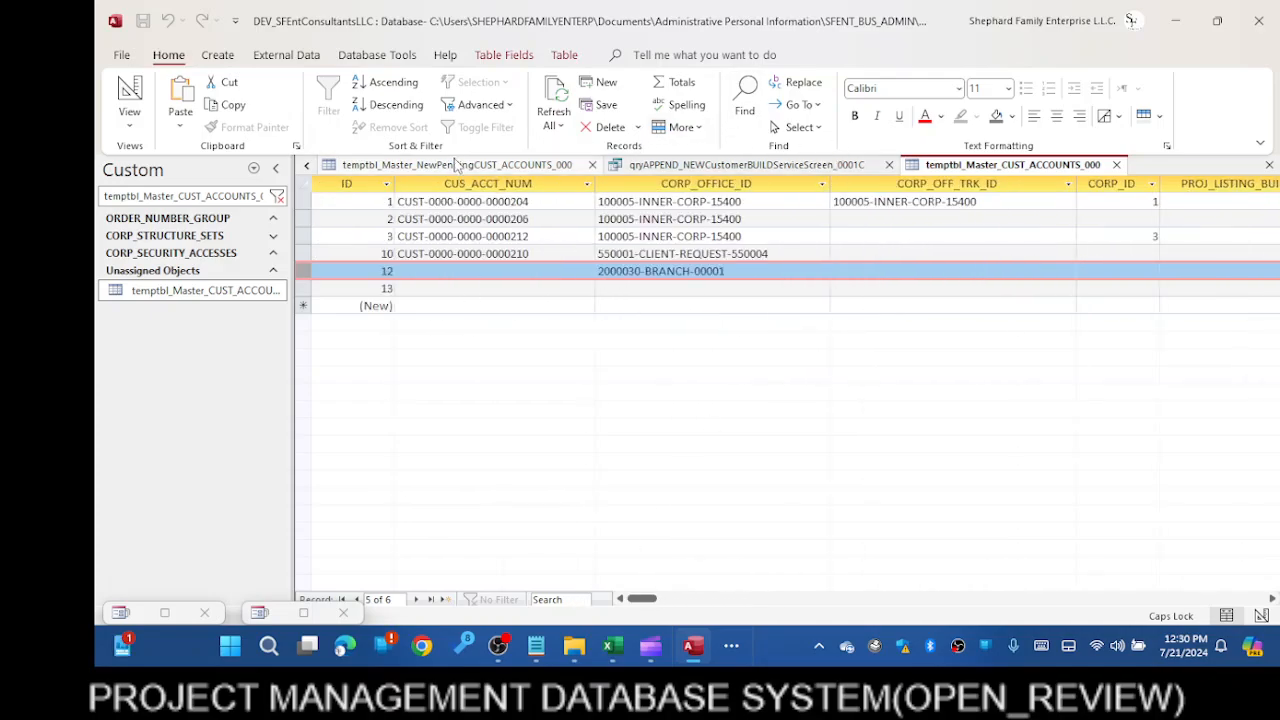
Compare the temptbl_Master_NewPendingCUST_ACCOUNTS_000 records in Datasheet View with the customer accounts table, checking the PROJ_LISTING_BUILD_ID_001 and SERVICE_GROUP_ID columns
{"action": "left_click", "coordinate": [478, 168]}
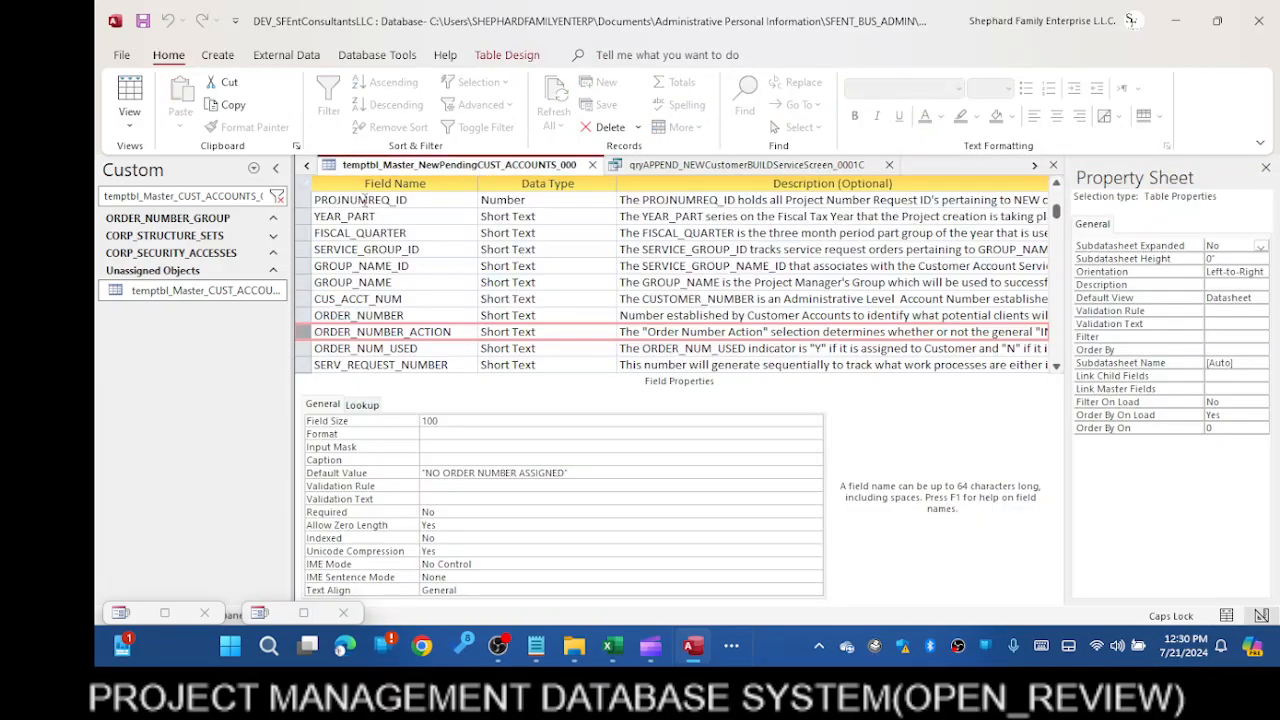
{"action": "left_click", "coordinate": [130, 95]}
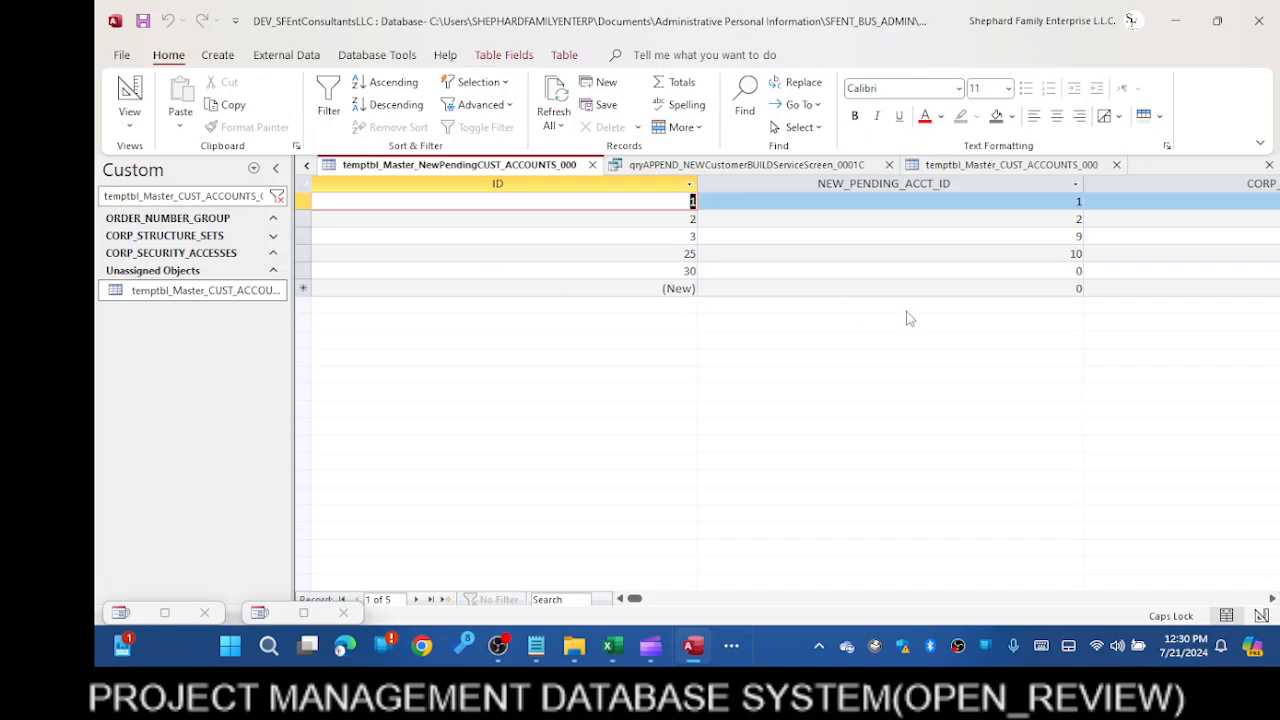
{"action": "left_click", "coordinate": [1012, 165]}
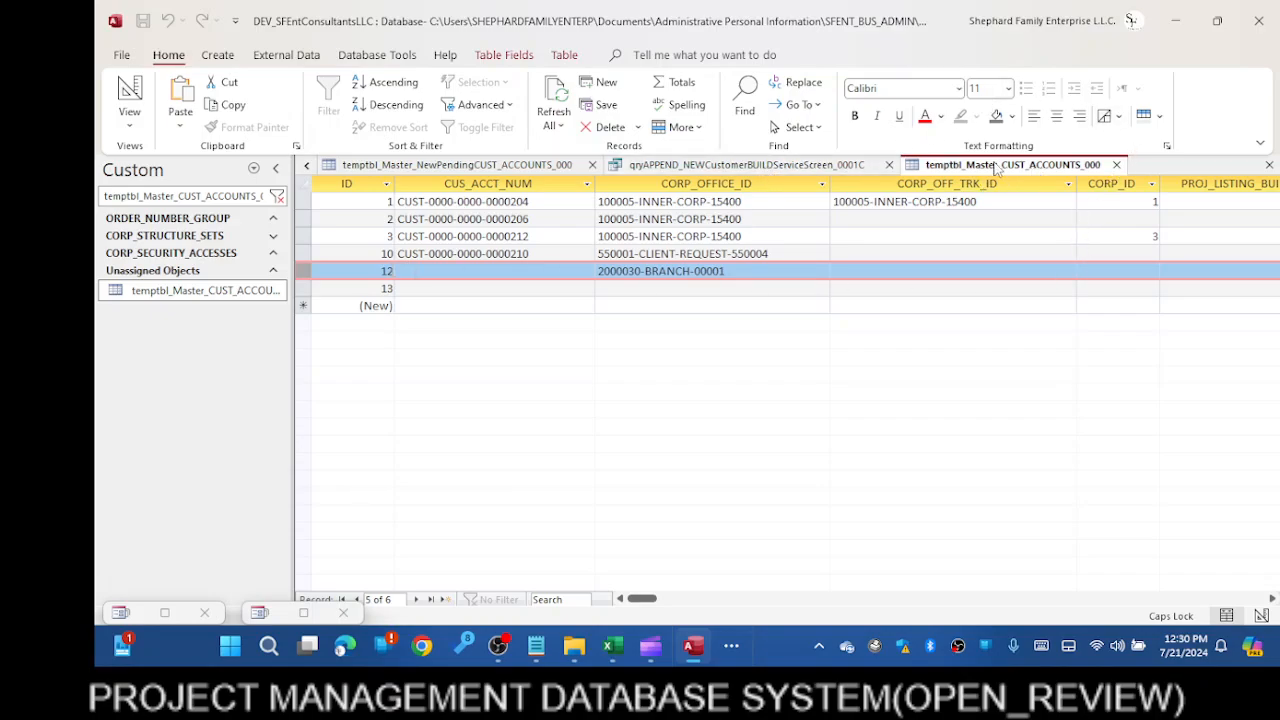
{"action": "left_click", "coordinate": [500, 166]}
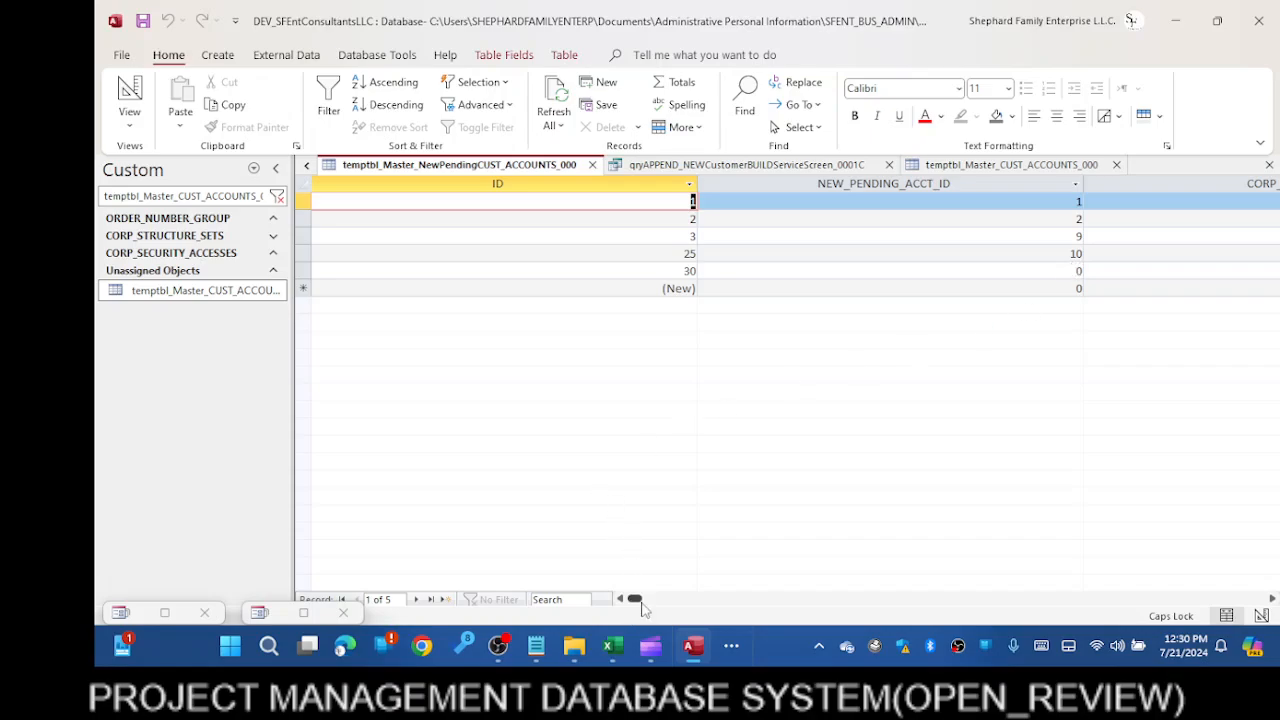
{"action": "left_click_drag", "start_coordinate": [636, 599], "coordinate": [666, 605]}
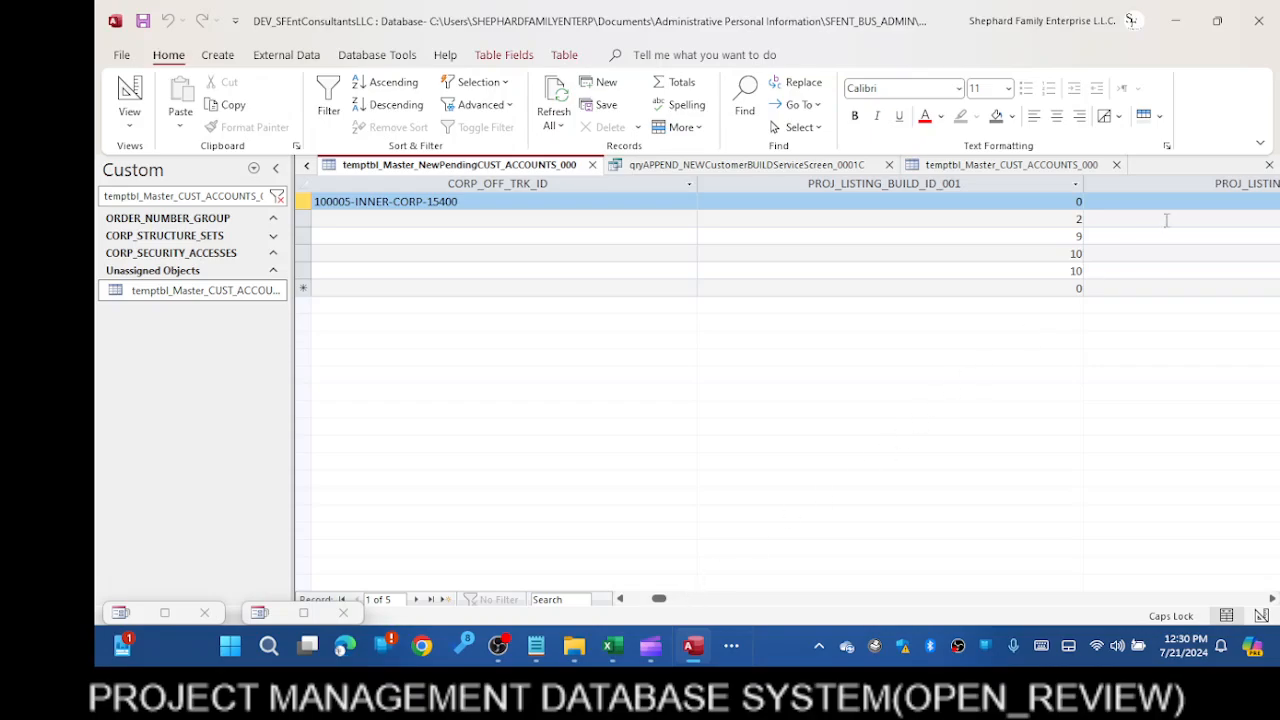
{"action": "double_click", "coordinate": [1076, 270]}
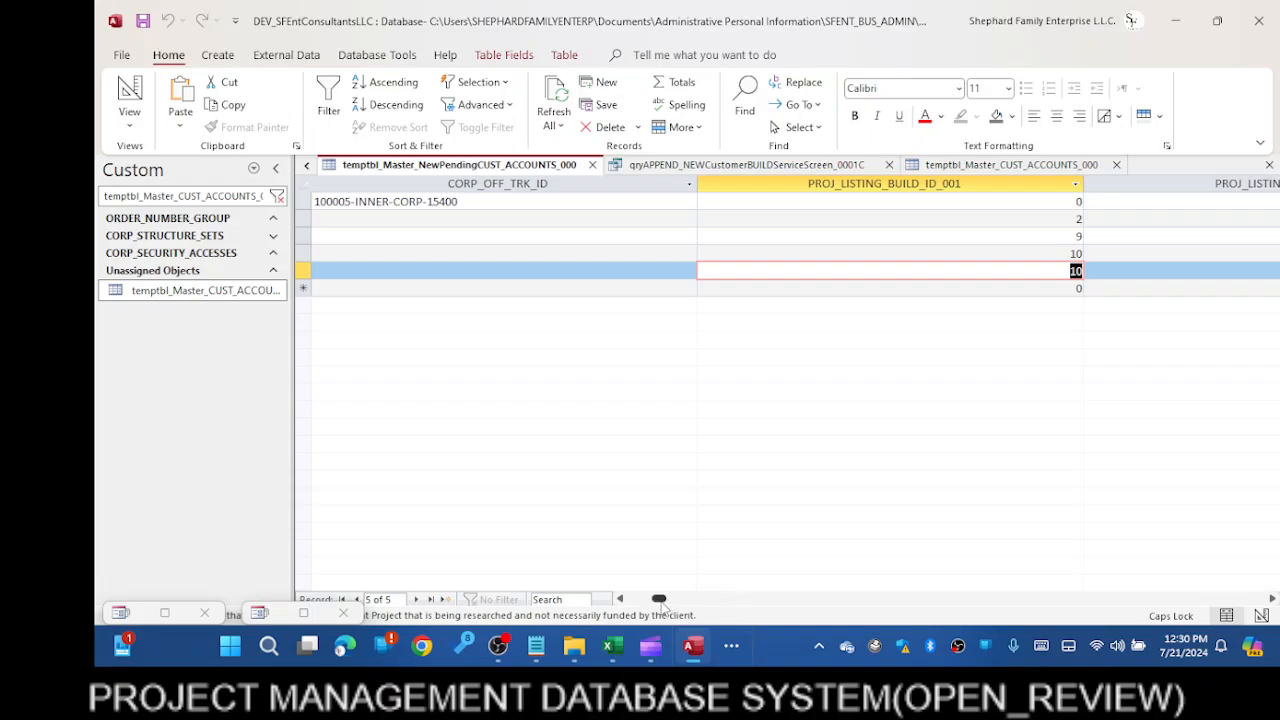
{"action": "left_click_drag", "start_coordinate": [659, 598], "coordinate": [708, 599]}
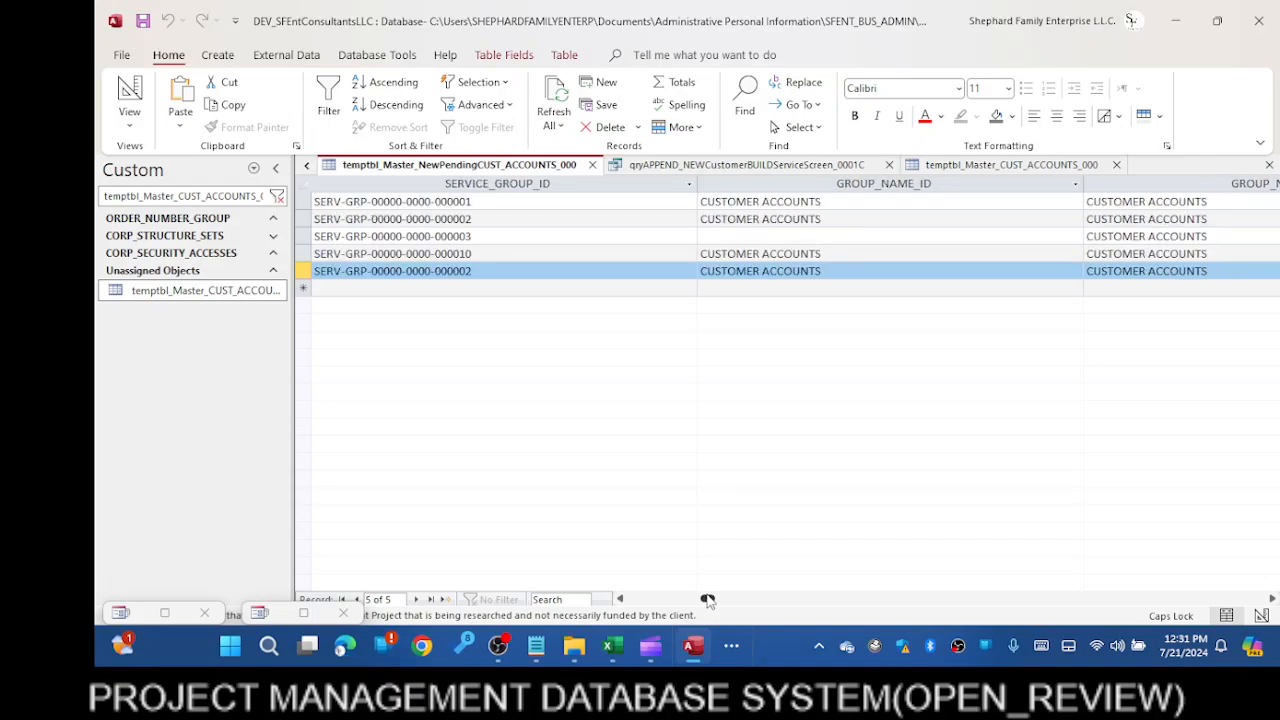
{"action": "left_click_drag", "start_coordinate": [708, 599], "coordinate": [365, 597]}
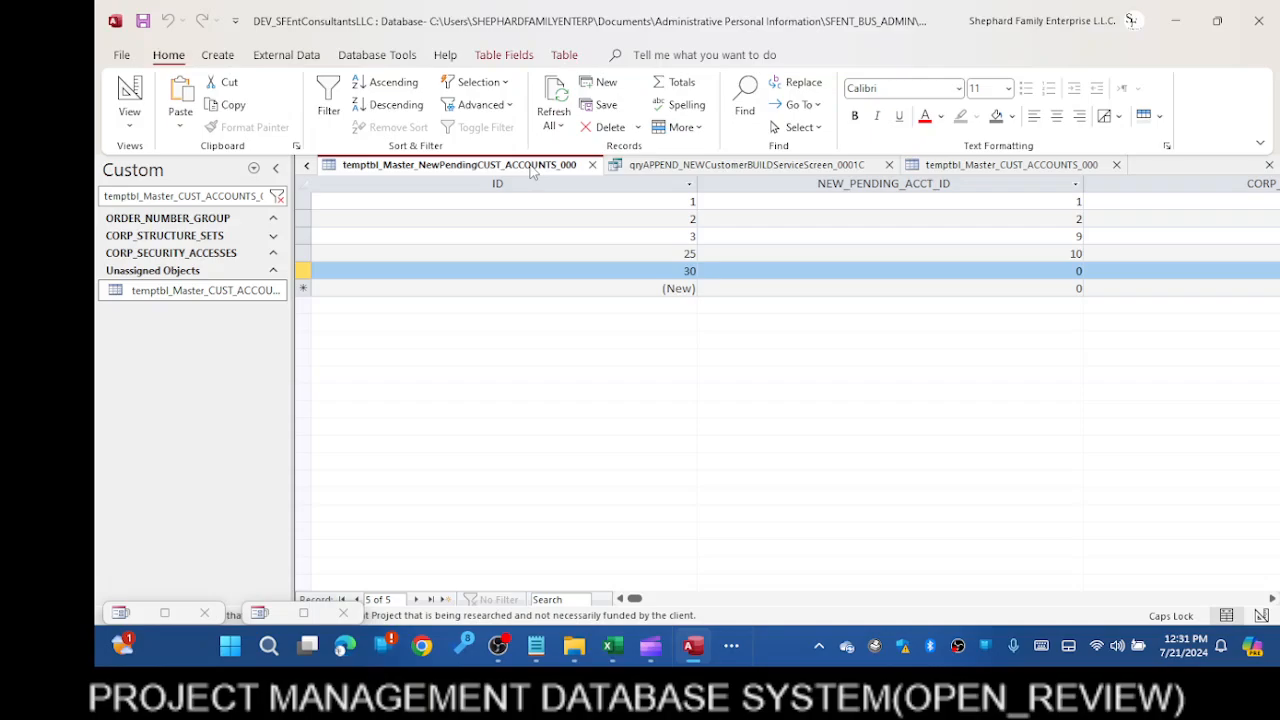
{"action": "left_click", "coordinate": [1024, 166]}
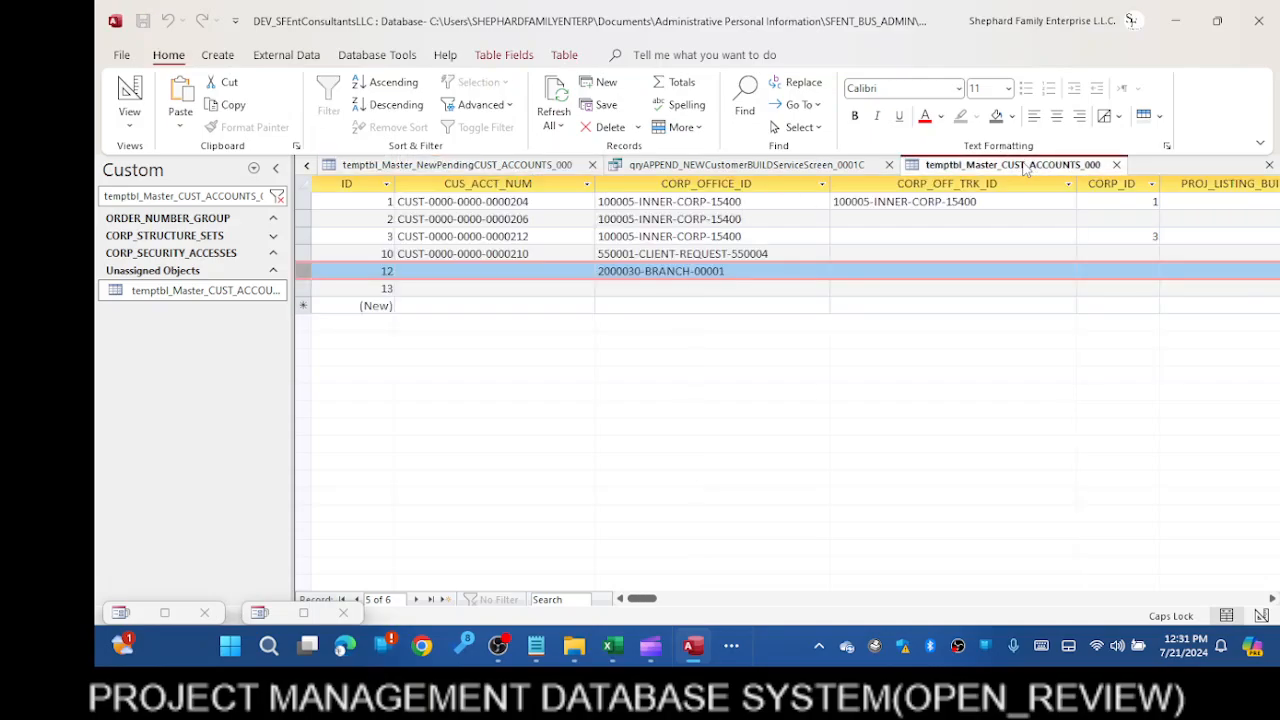
{"action": "left_click", "coordinate": [460, 166]}
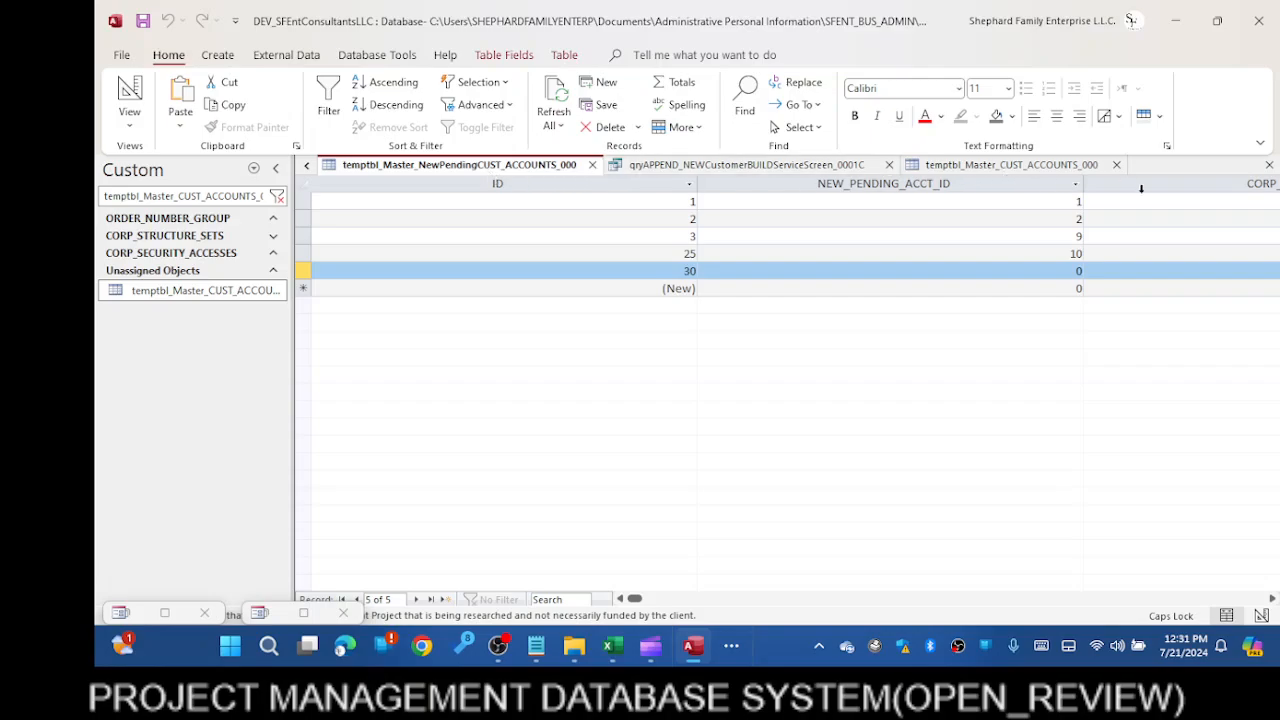
{"action": "left_click", "coordinate": [308, 166]}
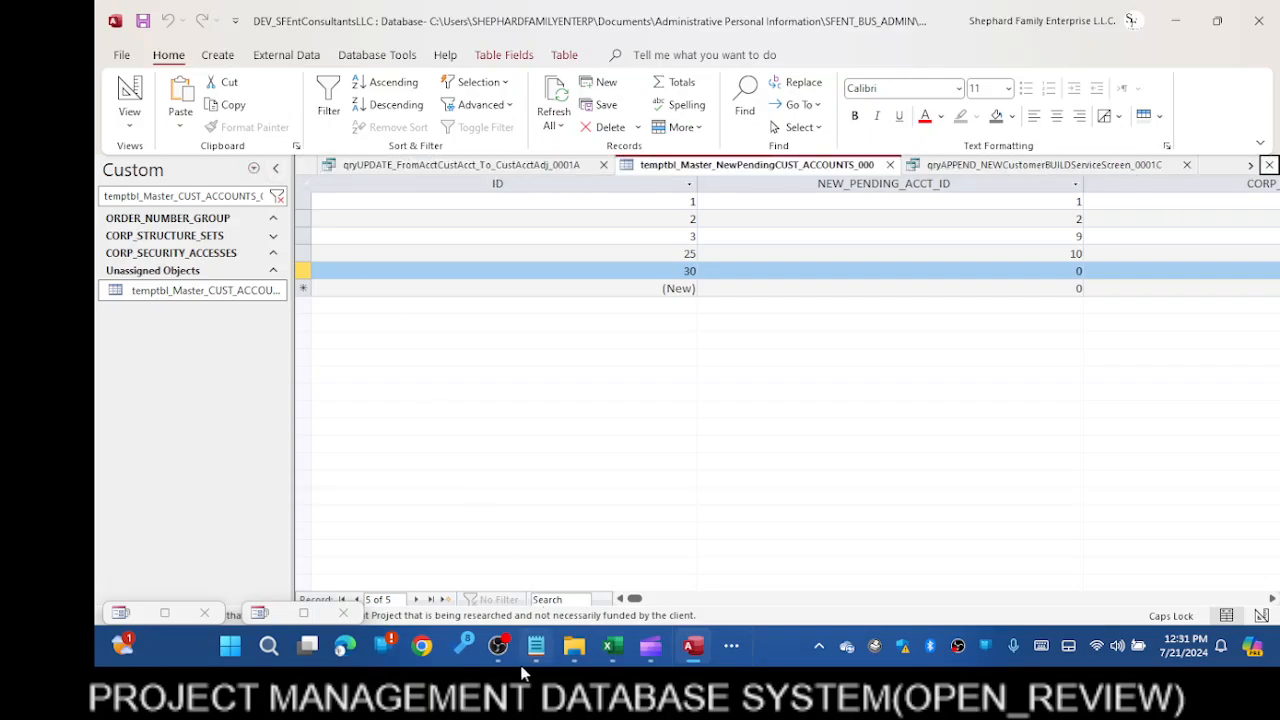
Bring the Customer Account Build Administrator form back maximized and search for the account by the copied order number
{"action": "left_click", "coordinate": [260, 612]}
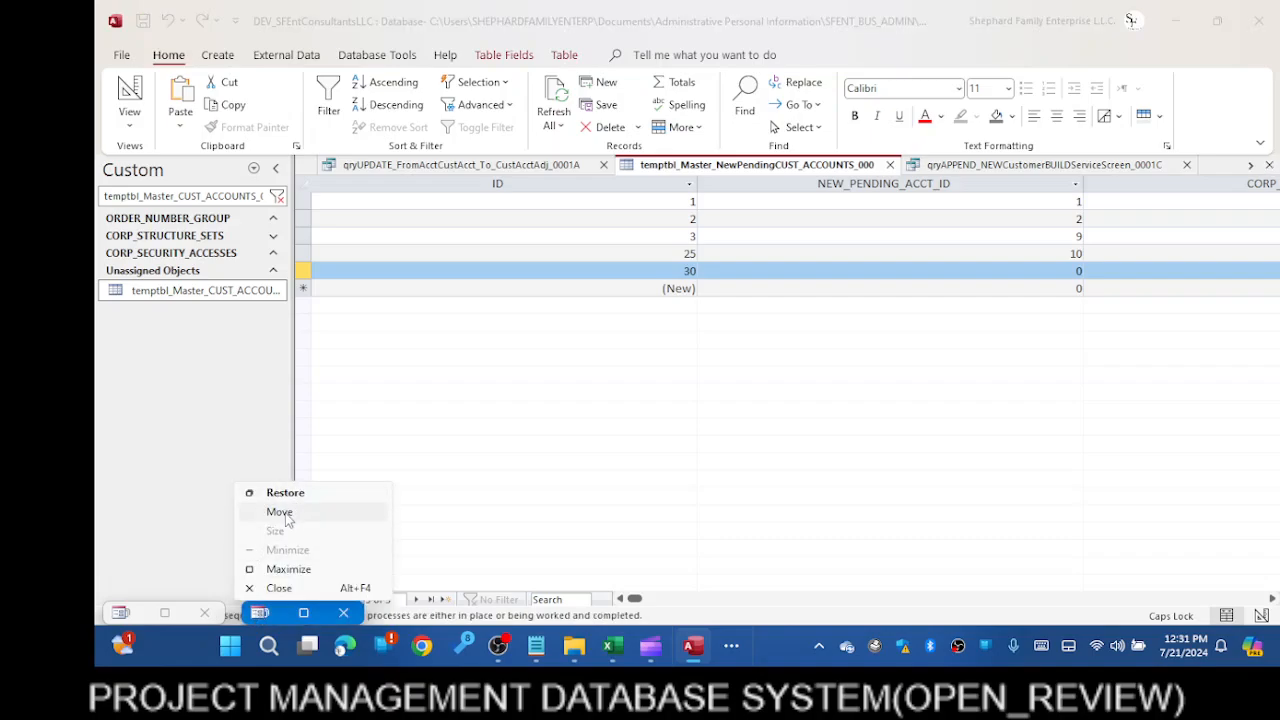
{"action": "left_click", "coordinate": [290, 569]}
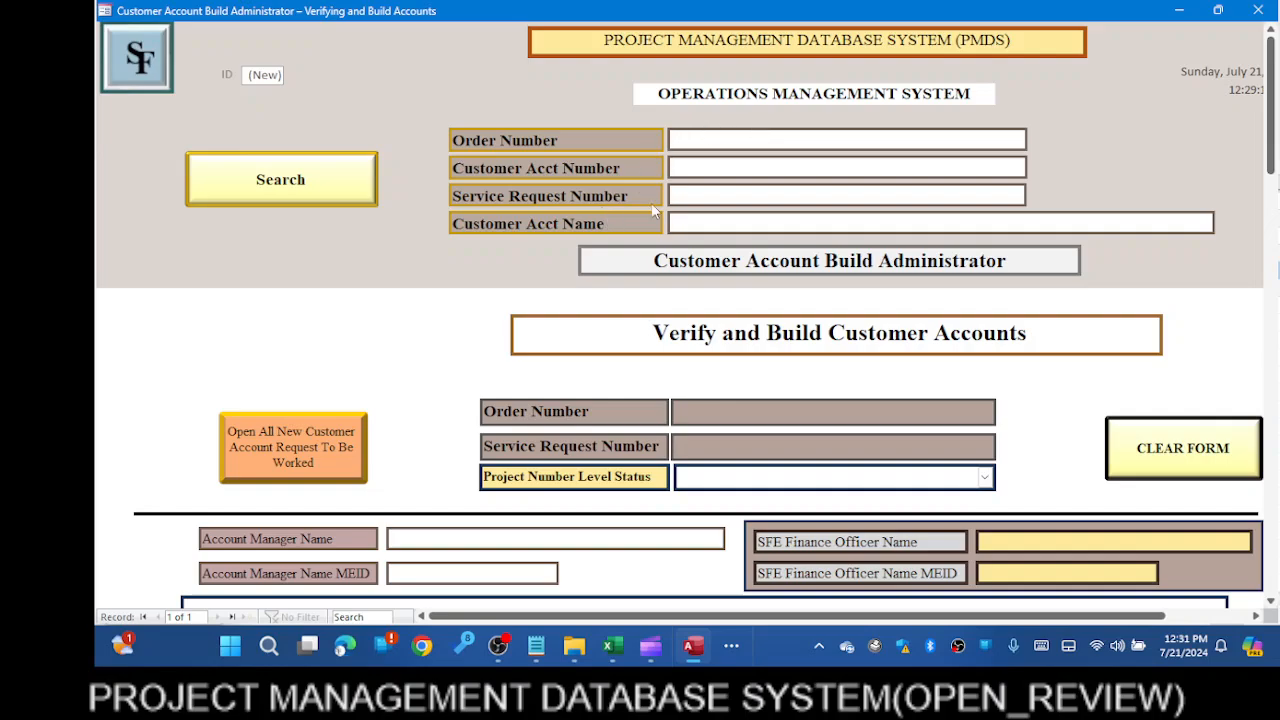
{"action": "left_click", "coordinate": [726, 136]}
{"action": "key", "text": "ctrl+v"}
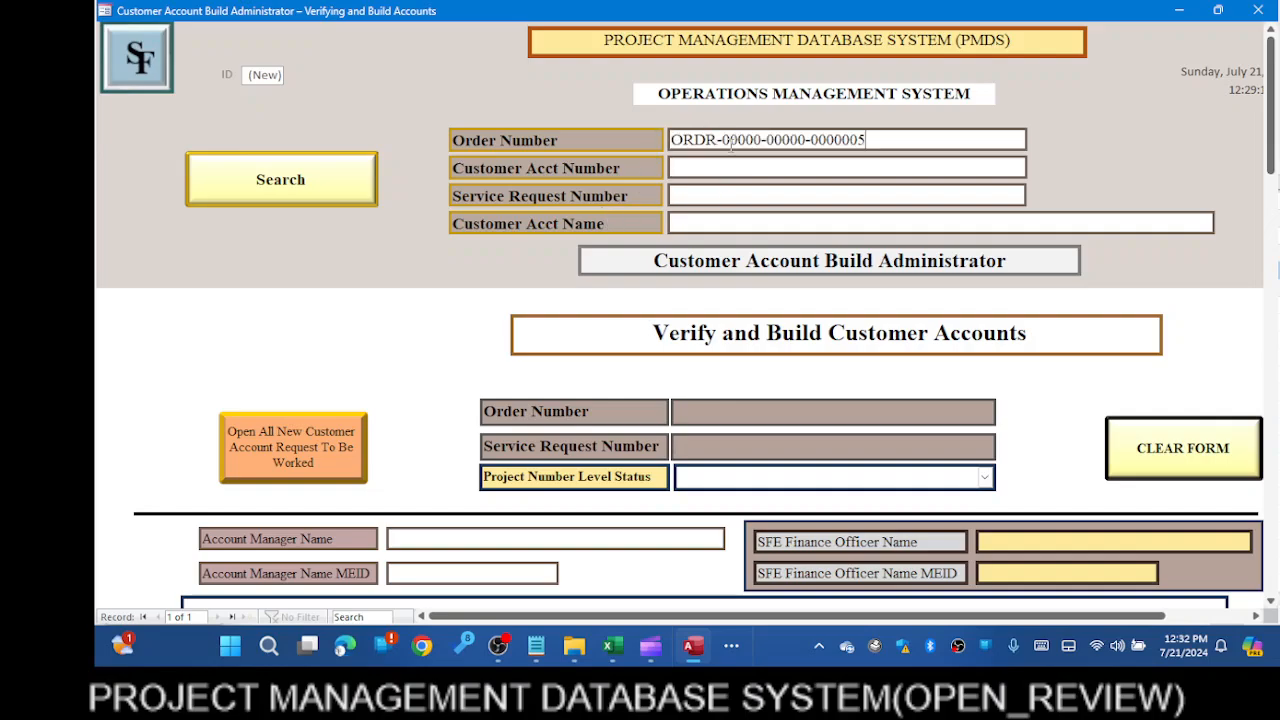
{"action": "left_click", "coordinate": [330, 198]}
Review the found account's status and customer fields and the available Project Condition options, keeping the current selection
{"action": "scroll", "coordinate": [1035, 368], "scroll_direction": "down", "scroll_amount": 3}
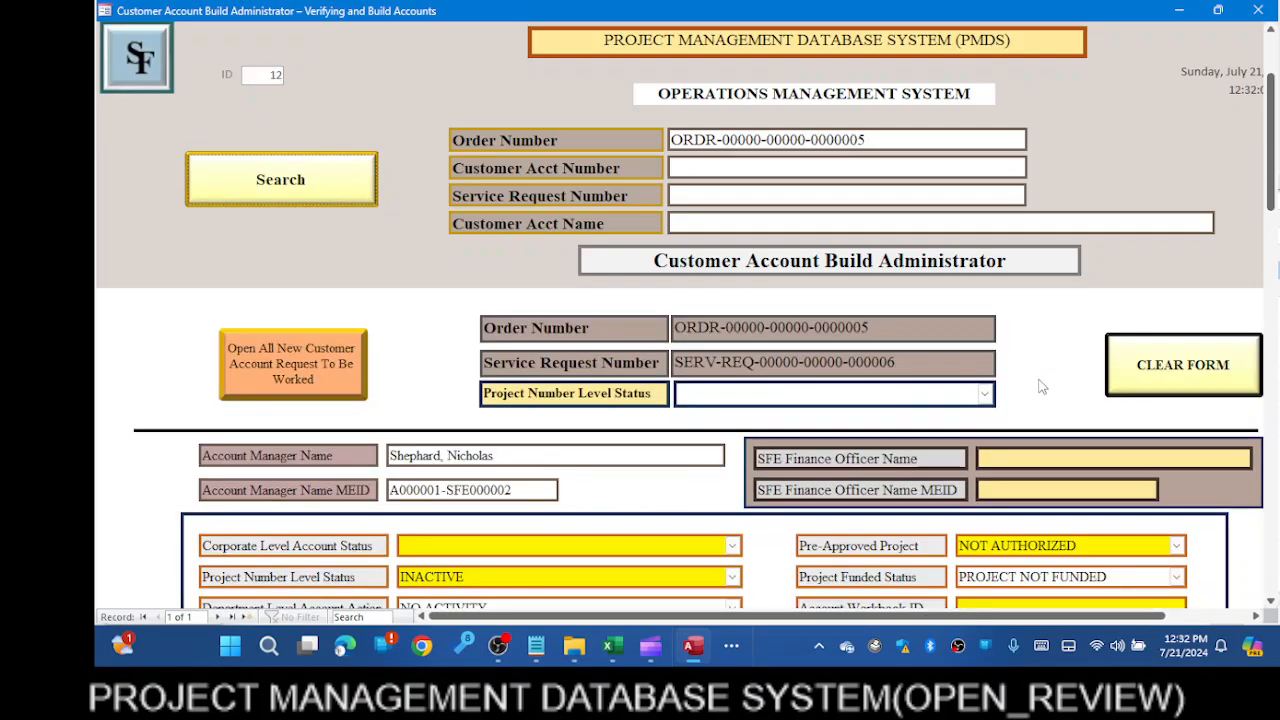
{"action": "scroll", "coordinate": [1040, 378], "scroll_direction": "down", "scroll_amount": 1}
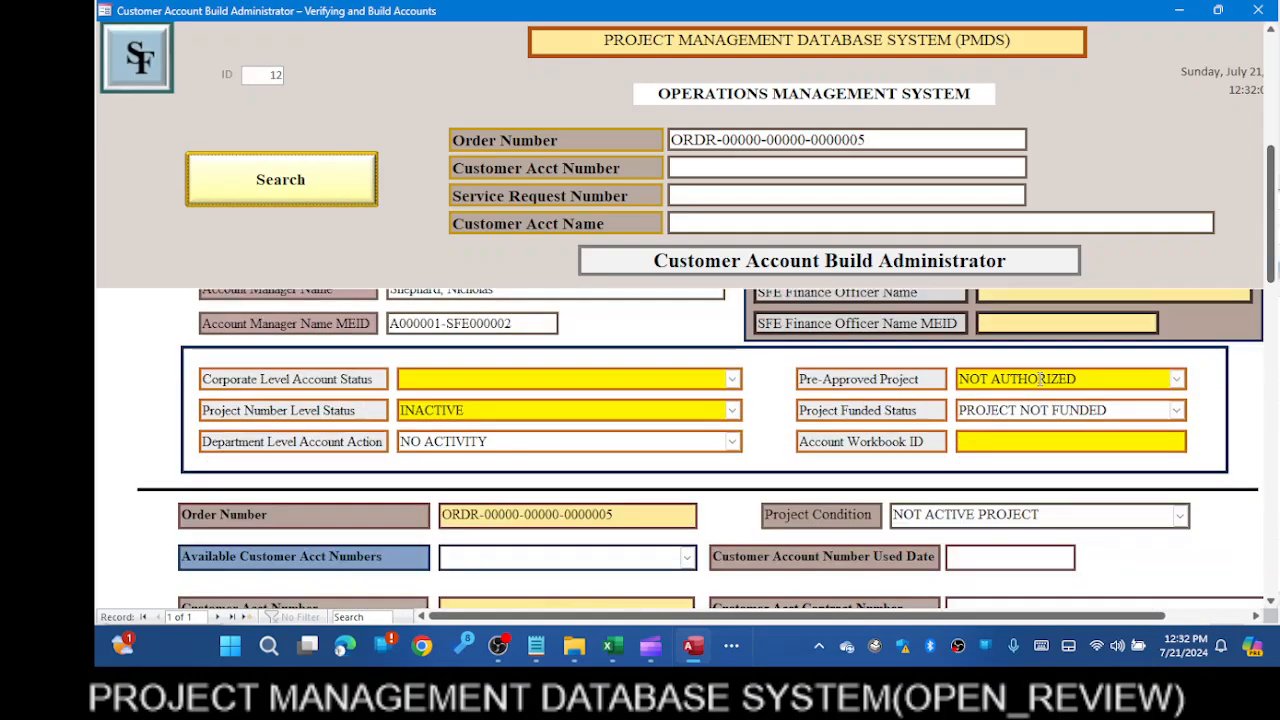
{"action": "scroll", "coordinate": [1040, 378], "scroll_direction": "down", "scroll_amount": 1}
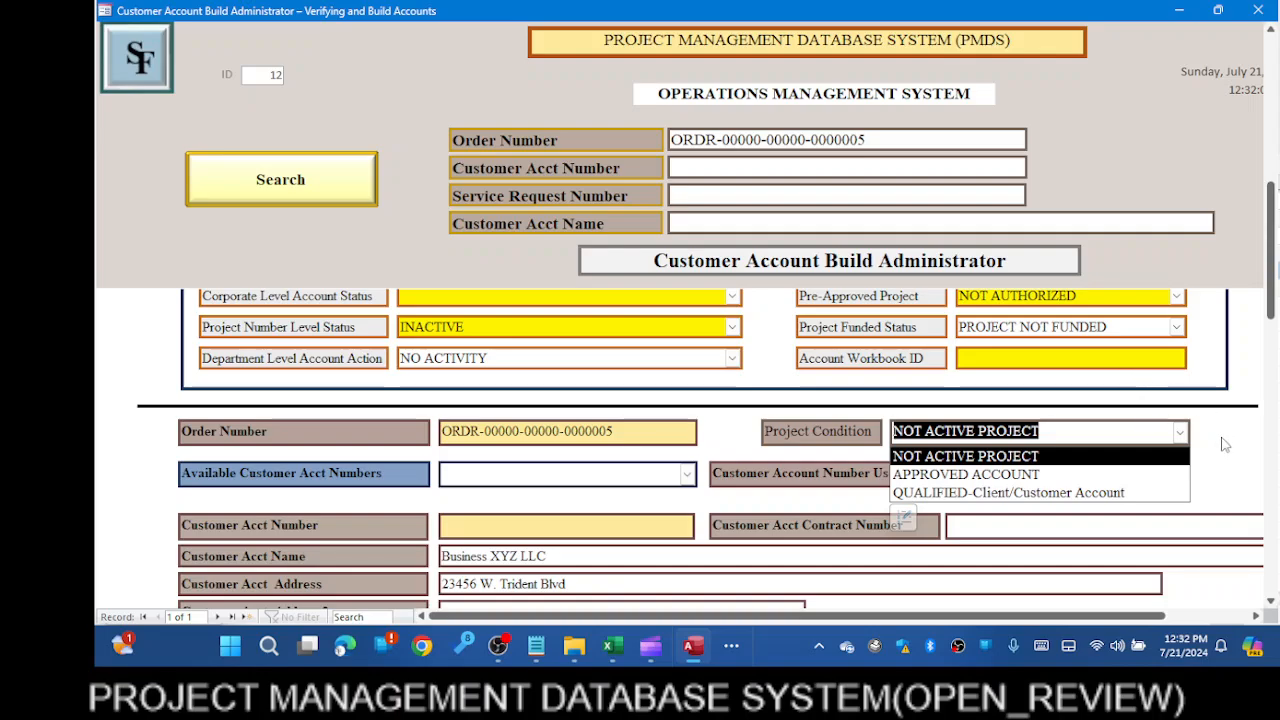
{"action": "left_click", "coordinate": [1229, 444]}
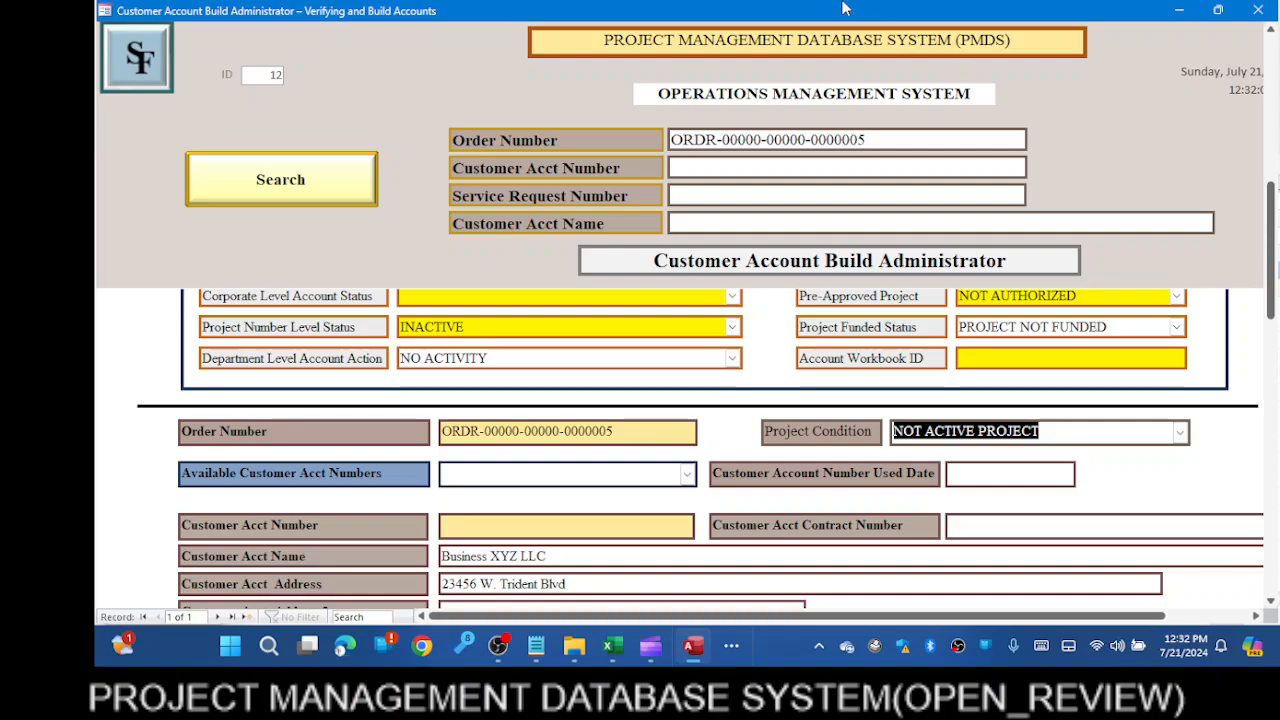
Minimize the account build form and examine the record with ID 12 across the columns of temptbl_Master_CUST_ACCOUNTS_000
{"action": "left_click", "coordinate": [1178, 10]}
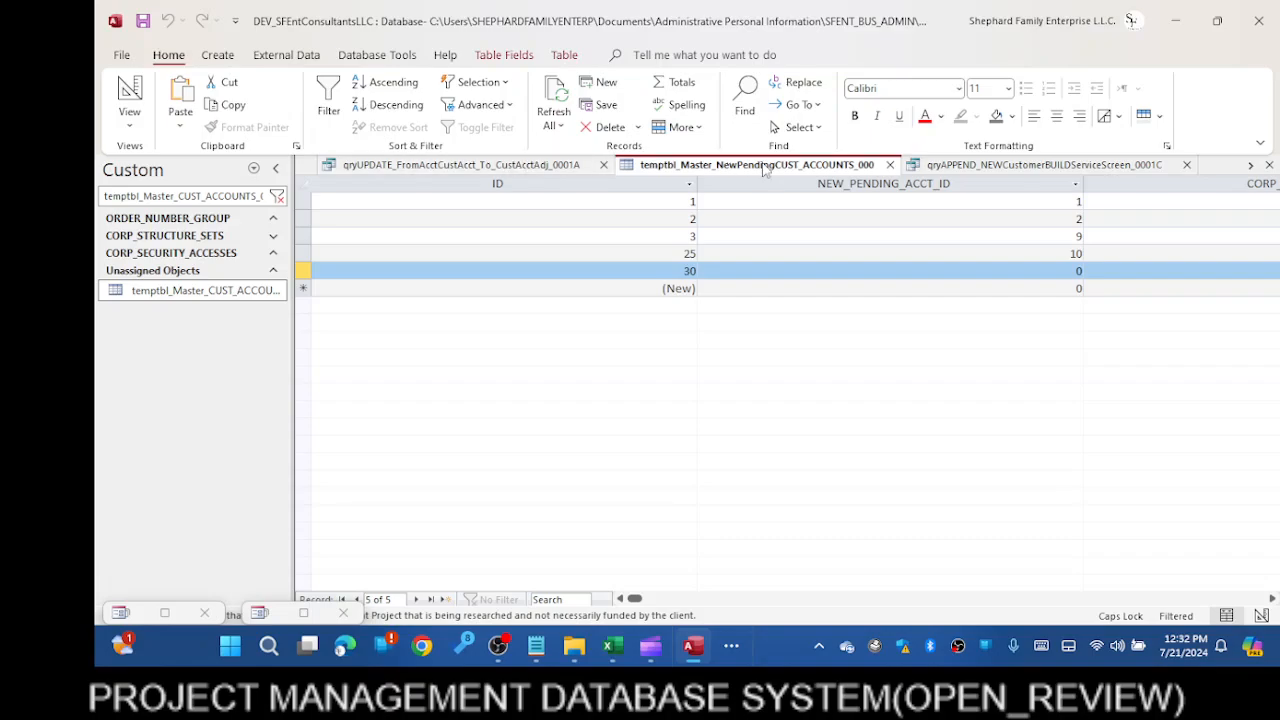
{"action": "left_click", "coordinate": [1250, 164]}
{"action": "left_click", "coordinate": [1040, 168]}
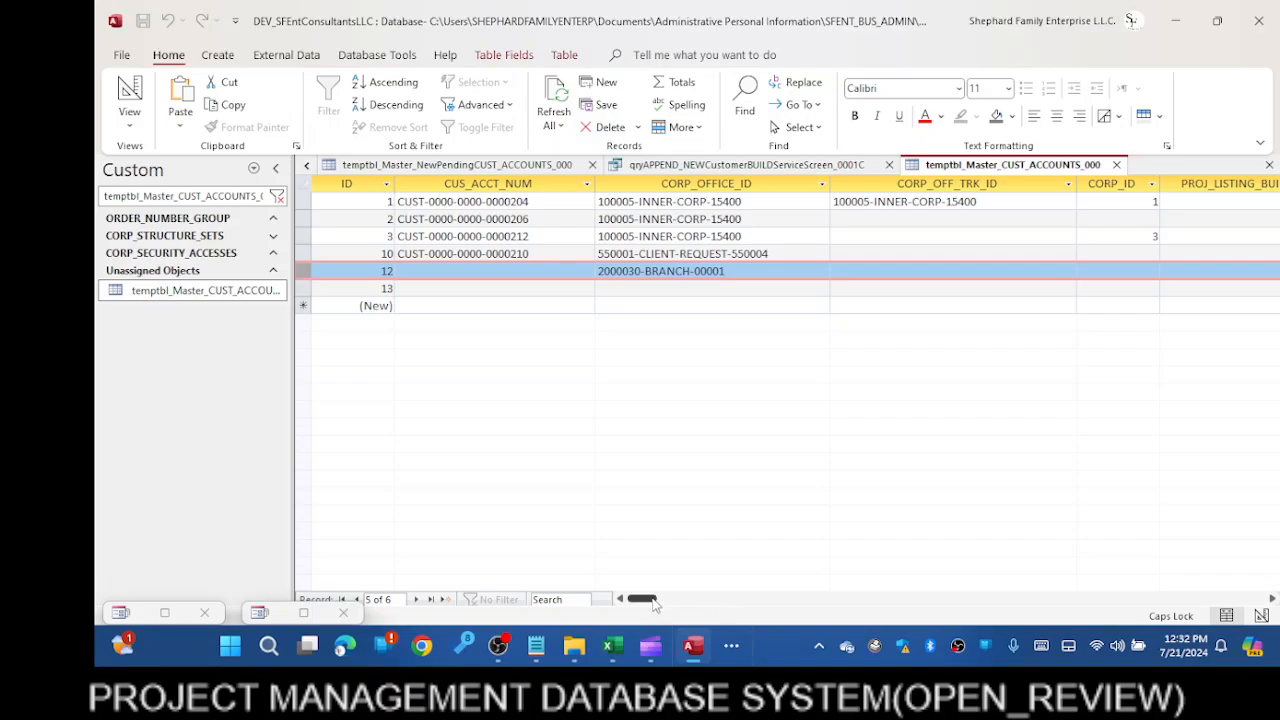
{"action": "left_click_drag", "start_coordinate": [650, 600], "coordinate": [771, 601]}
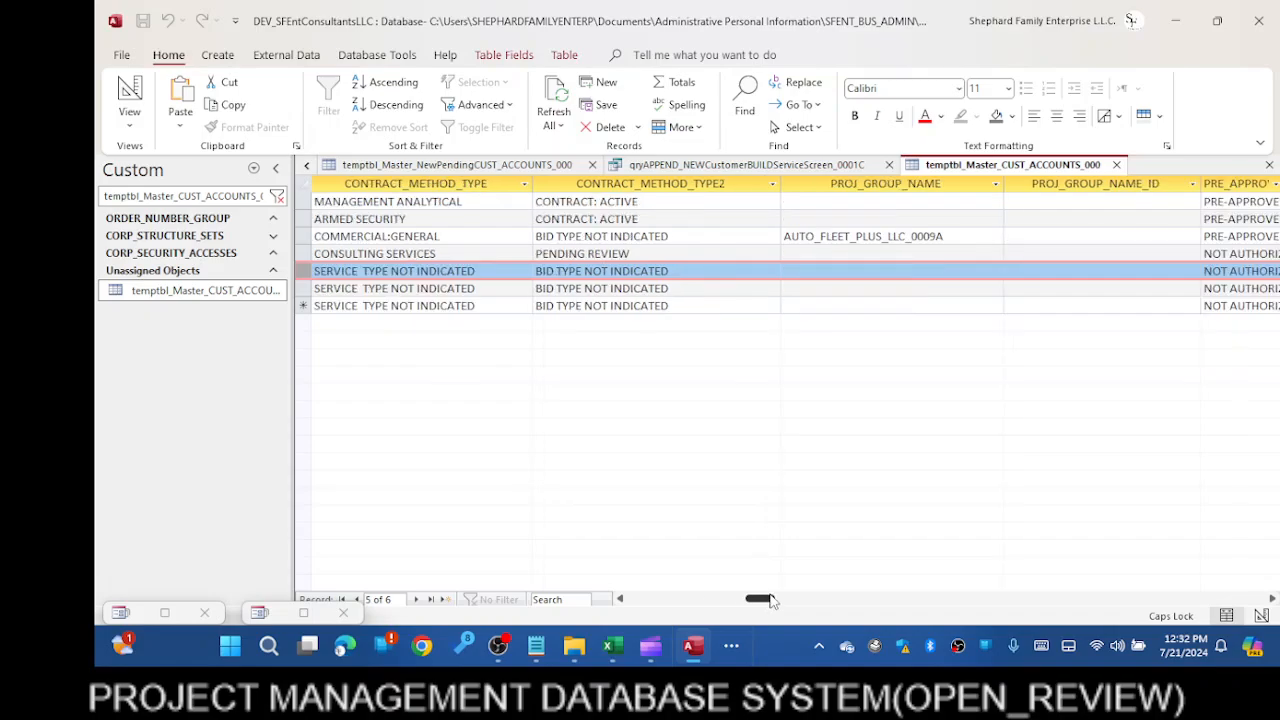
{"action": "left_click_drag", "start_coordinate": [771, 601], "coordinate": [440, 603]}
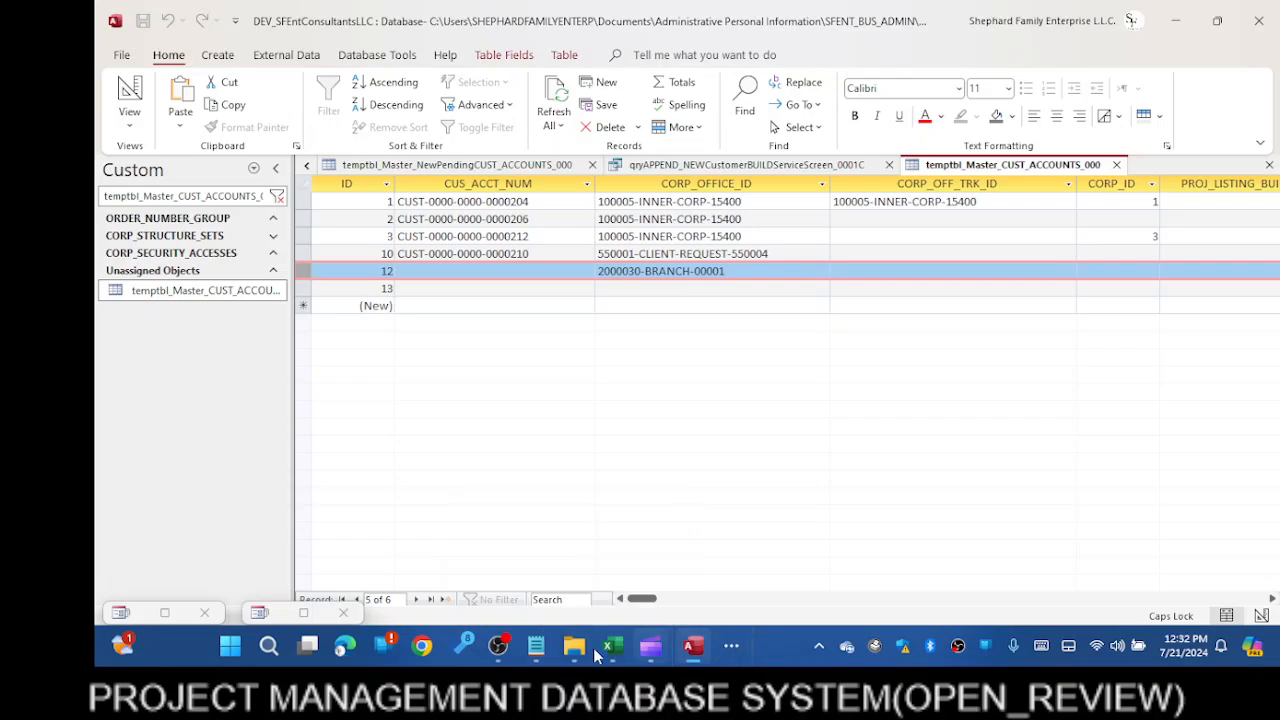
Switch to the JULY2024 - SFENT-PROJECTS(07) Word document, select frm_CustomerBUILDServiceScreen_0001A in item b of the 21 July 2024 notes, and review the text below
{"action": "left_click", "coordinate": [732, 646]}
{"action": "left_click", "coordinate": [734, 594]}
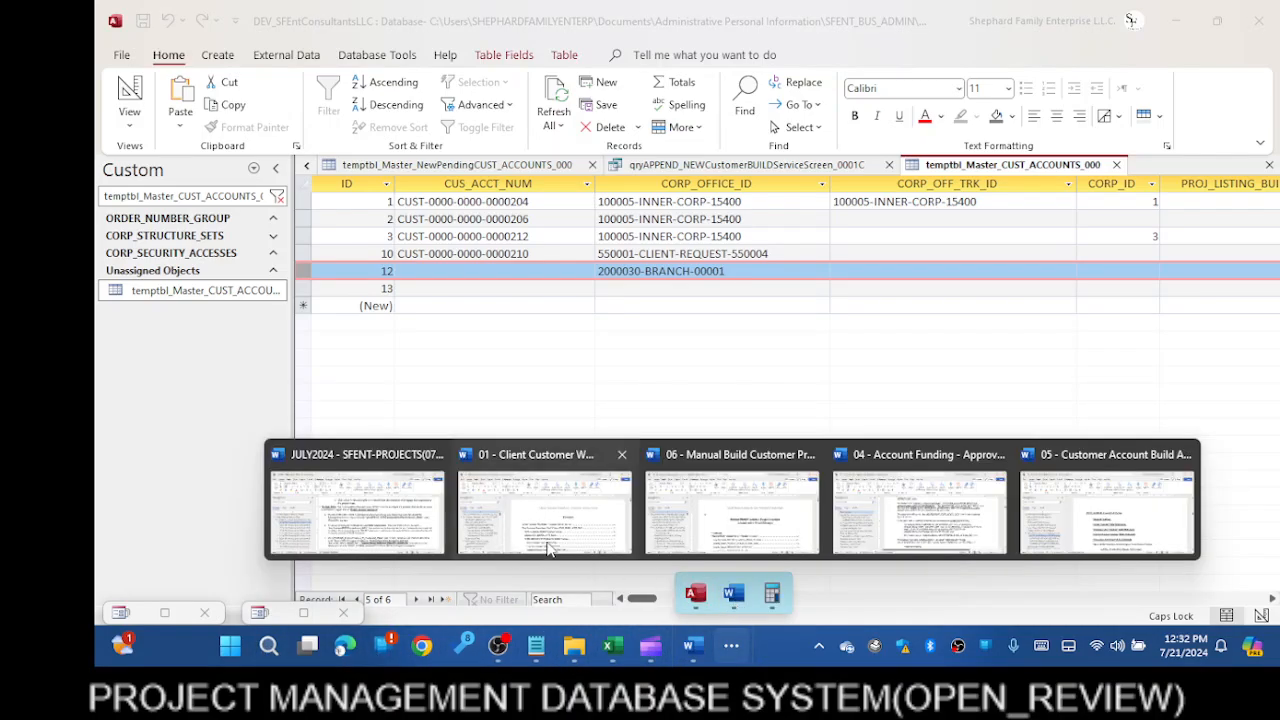
{"action": "left_click", "coordinate": [362, 459]}
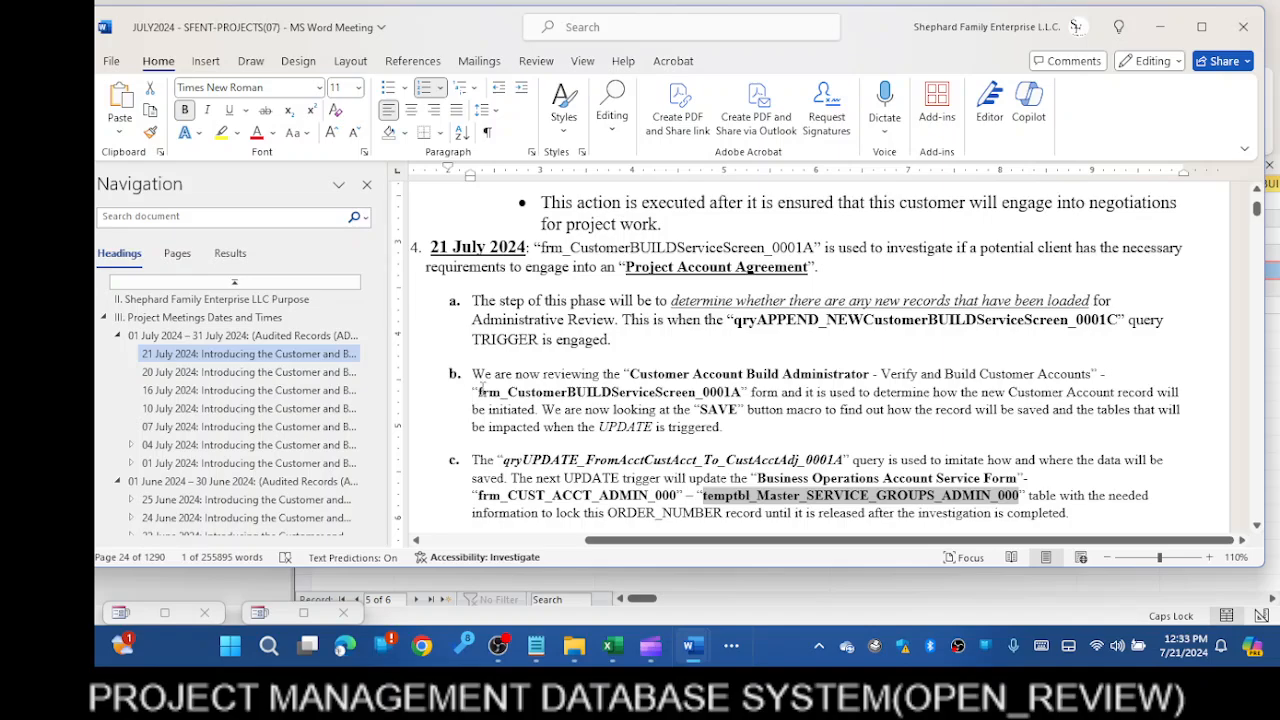
{"action": "left_click_drag", "start_coordinate": [479, 392], "coordinate": [740, 392]}
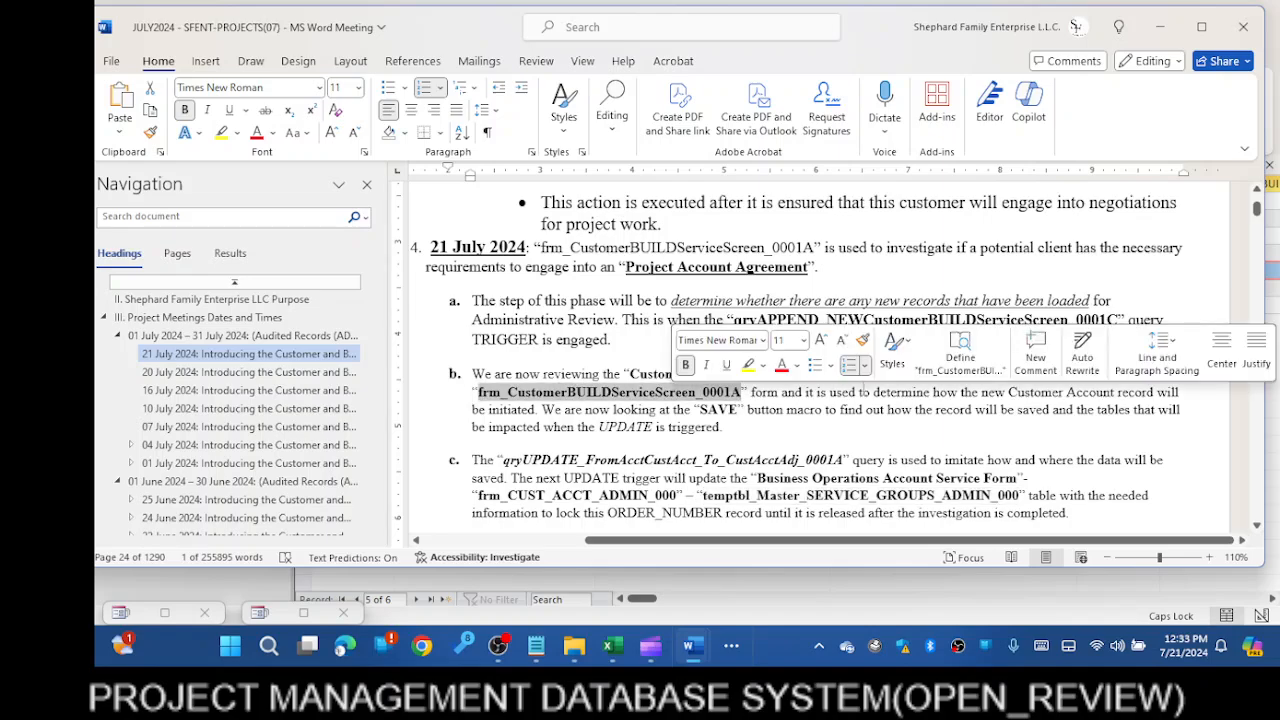
{"action": "scroll", "coordinate": [862, 389], "scroll_direction": "down", "scroll_amount": 10}
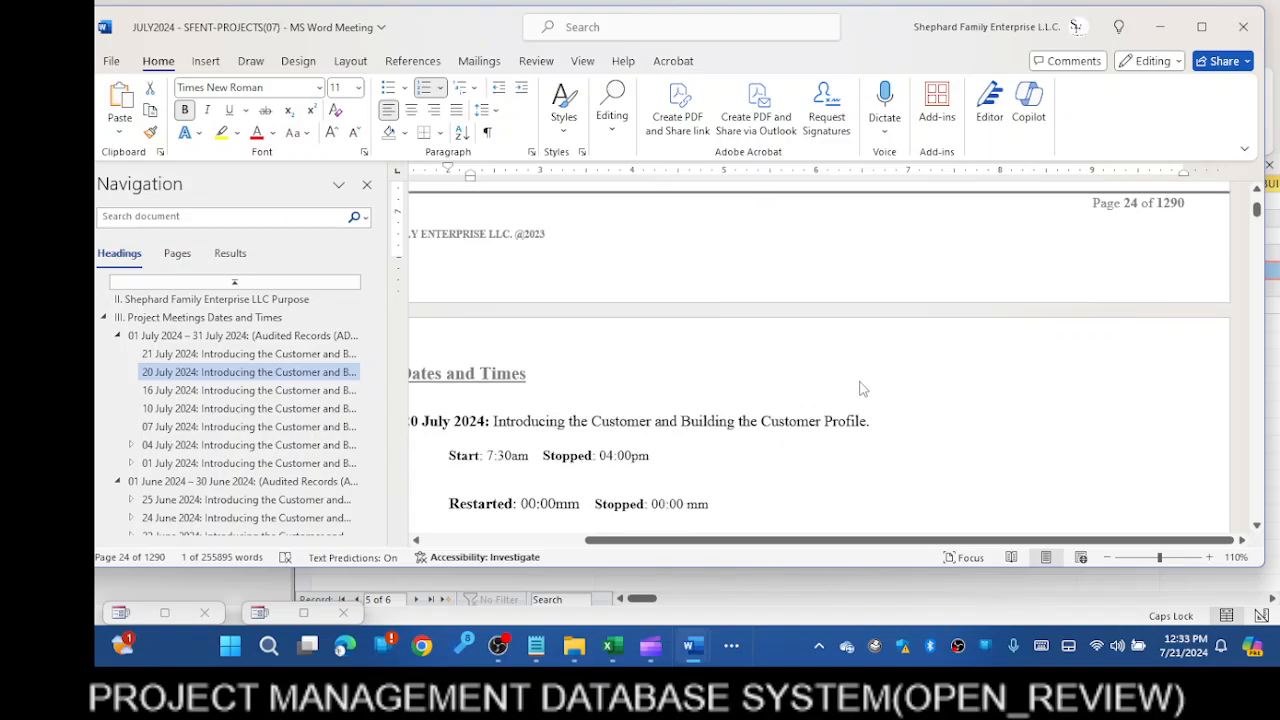
Copy the form name frm_CustomerBUILDServiceScreen_0001A from item b of the 21 July 2024 meeting notes
{"action": "scroll", "coordinate": [862, 389], "scroll_direction": "up", "scroll_amount": 3}
{"action": "scroll", "coordinate": [856, 370], "scroll_direction": "up", "scroll_amount": 2}
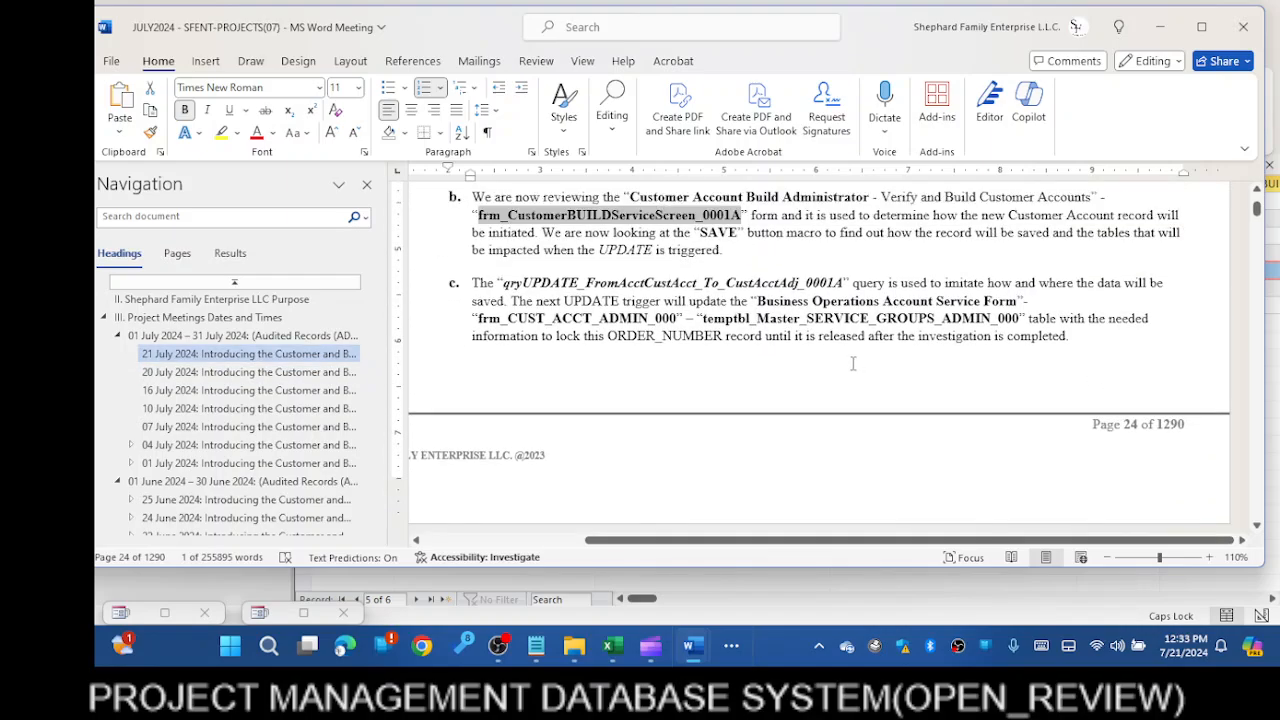
{"action": "scroll", "coordinate": [853, 363], "scroll_direction": "up", "scroll_amount": 1}
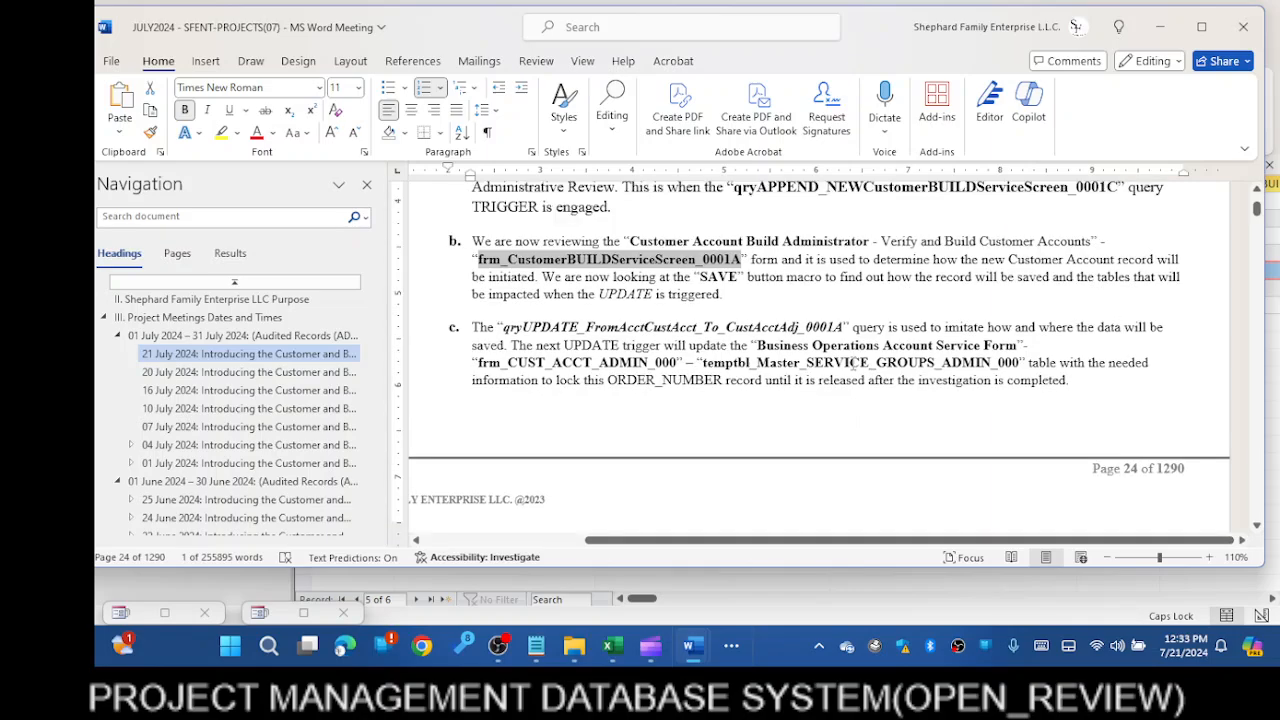
{"action": "right_click", "coordinate": [641, 266]}
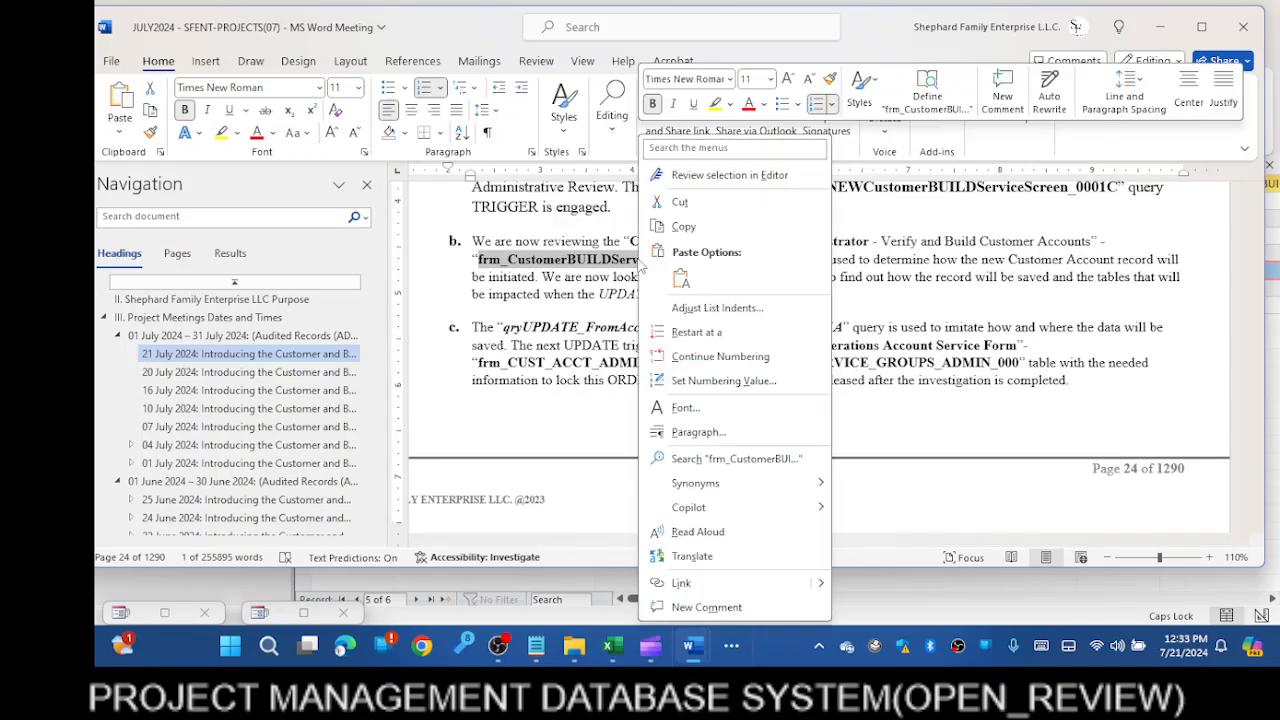
{"action": "left_click", "coordinate": [683, 230]}
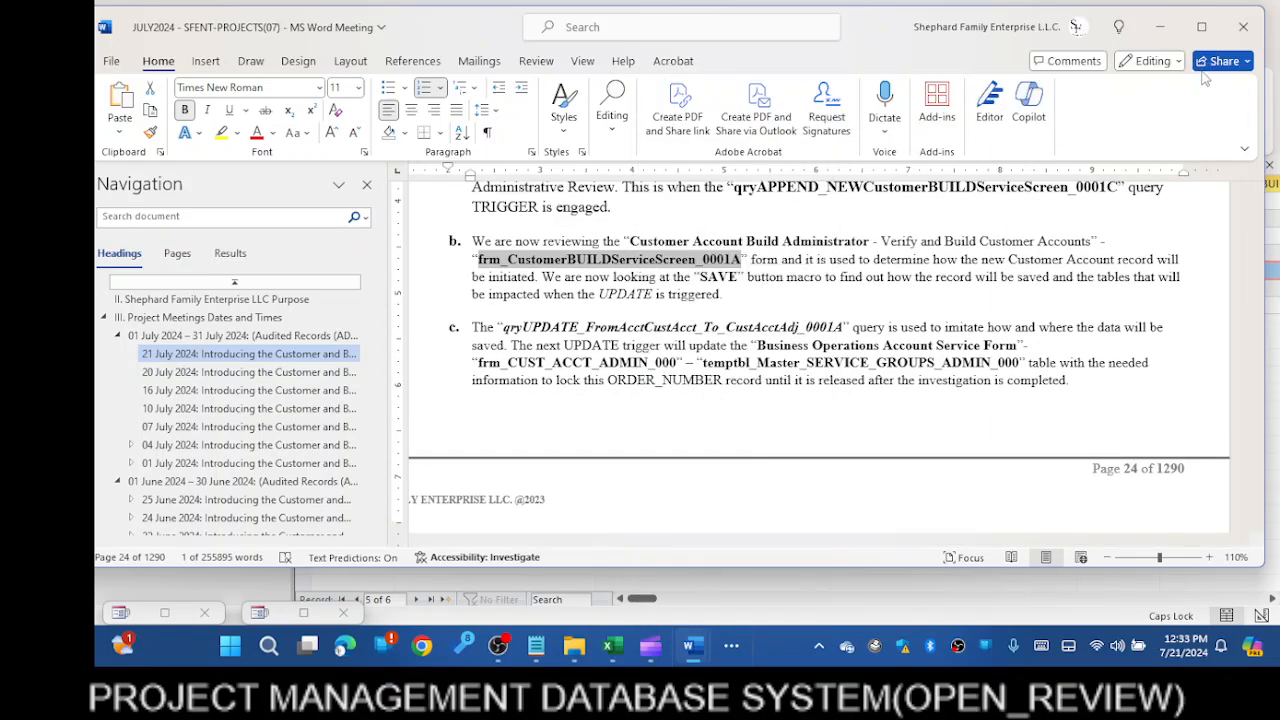
Switch to Access, search the database objects for frm_CustomerBUILDServiceScreen_0001A, and open that form in Design View
{"action": "left_click", "coordinate": [1159, 28]}
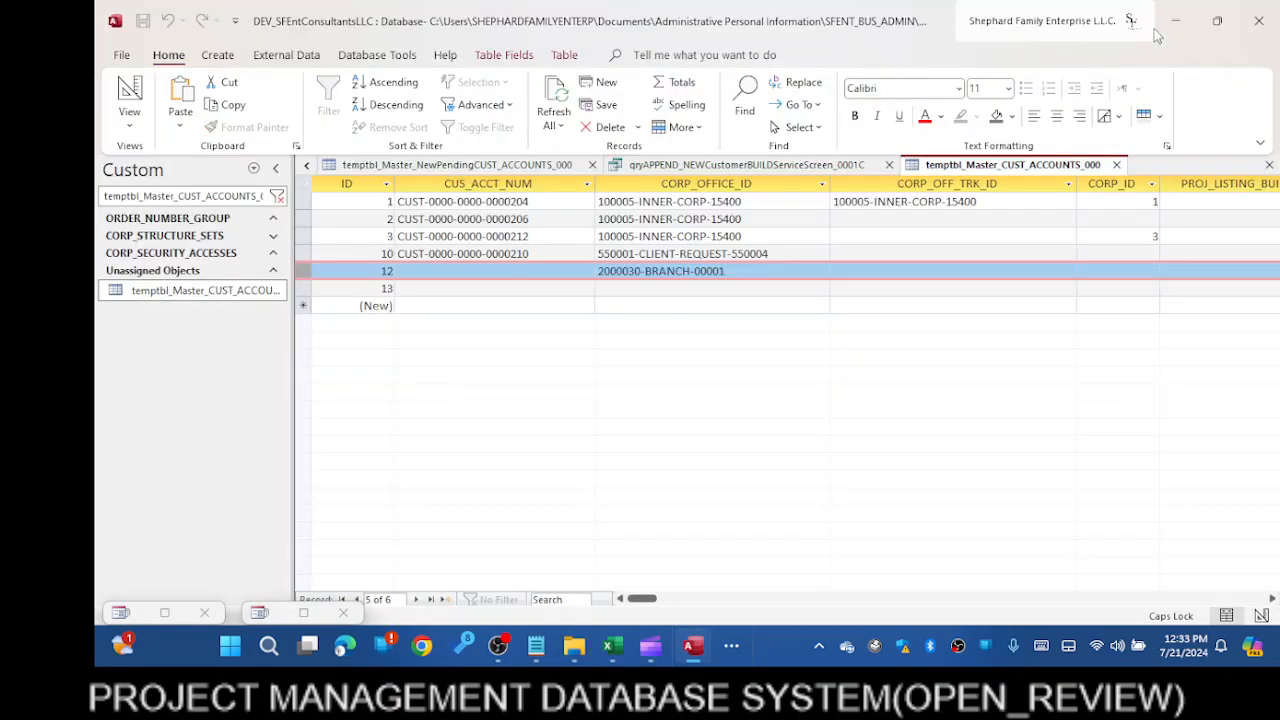
{"action": "left_click", "coordinate": [277, 196]}
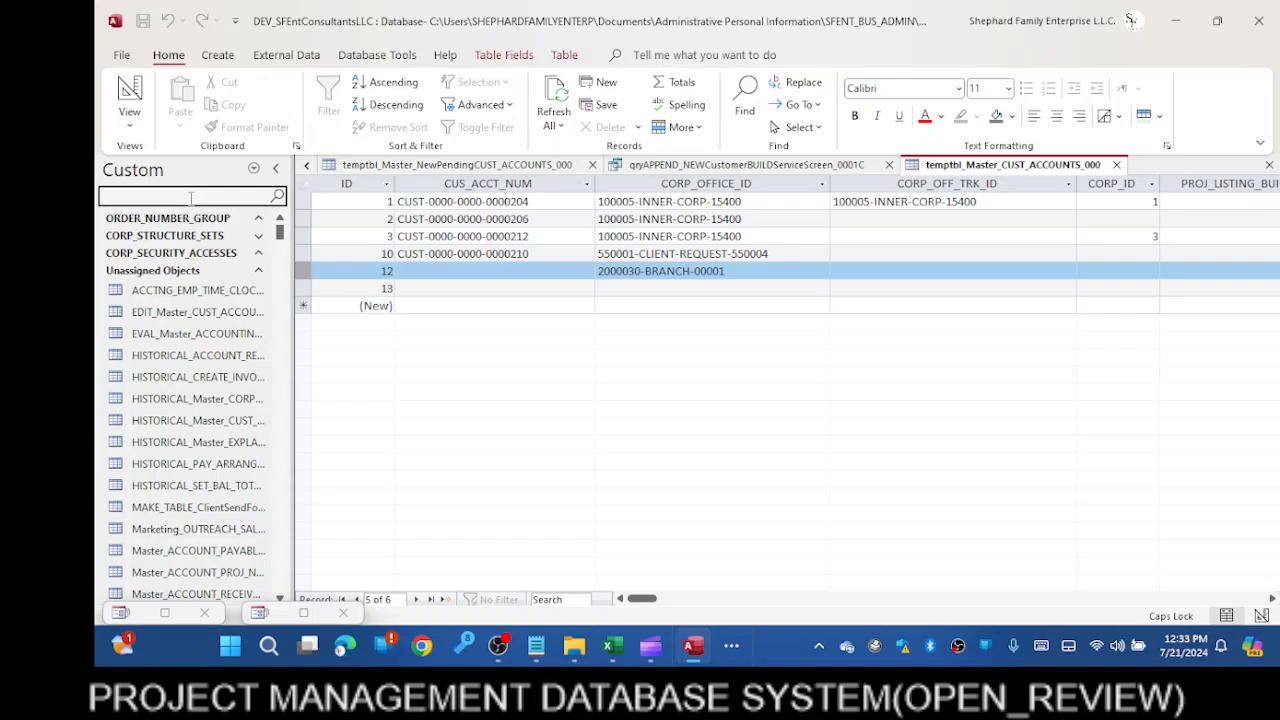
{"action": "key", "text": "ctrl+v"}
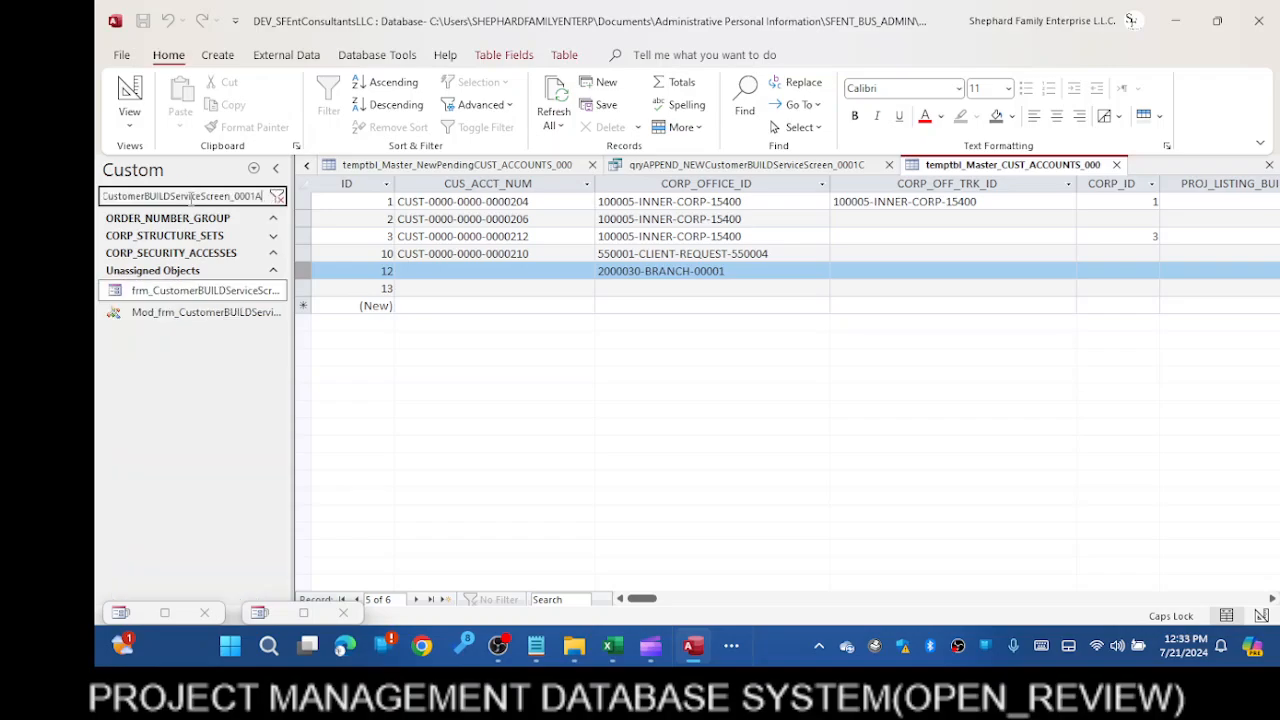
{"action": "right_click", "coordinate": [172, 295]}
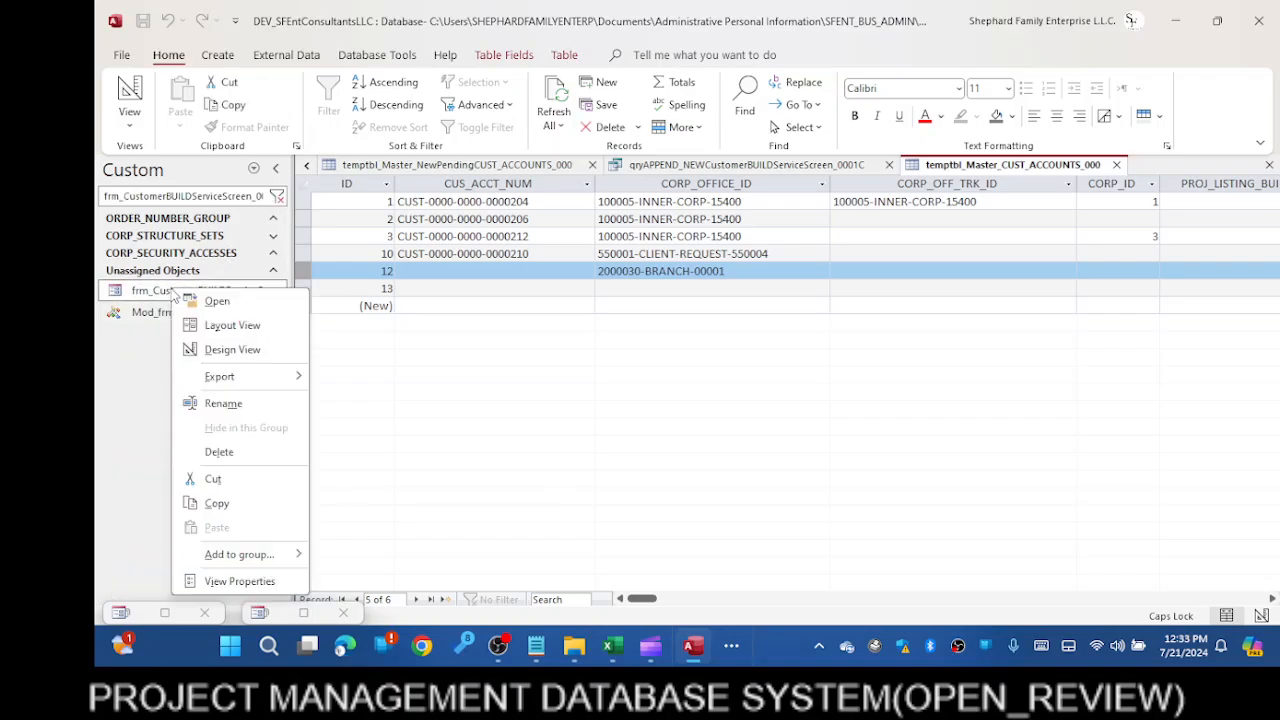
{"action": "left_click", "coordinate": [227, 349]}
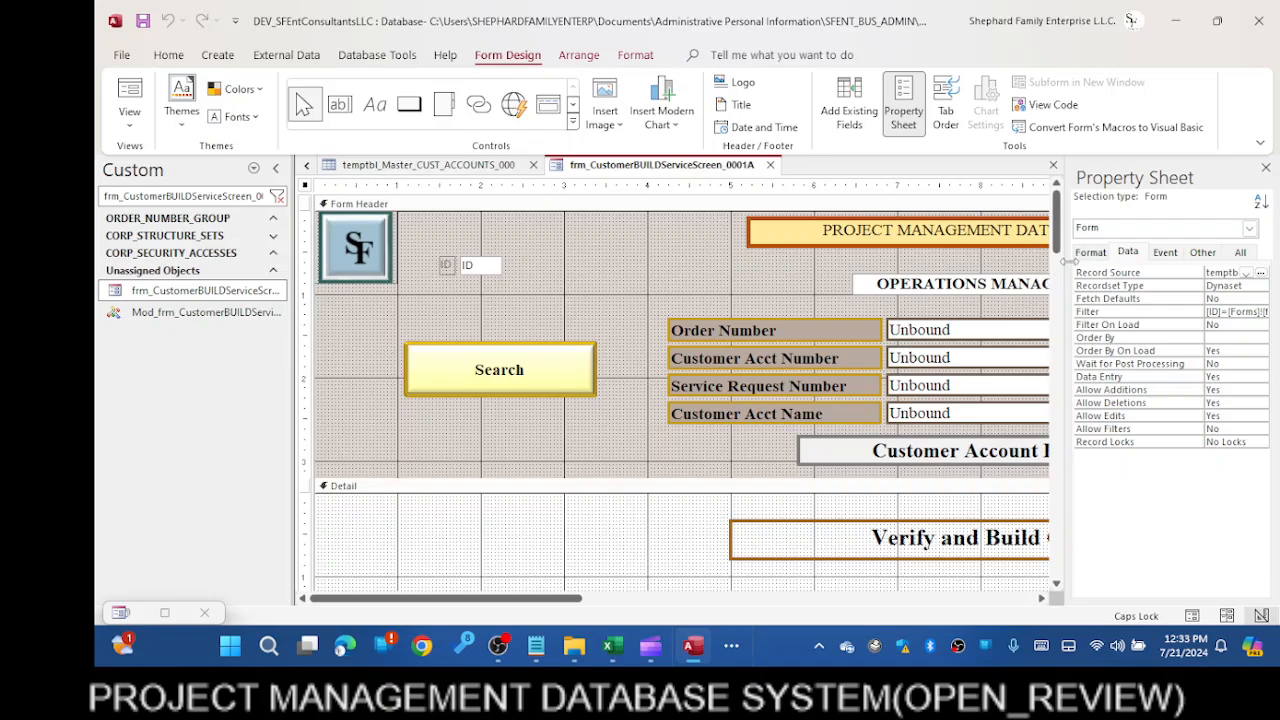
Examine the form's header and data properties, and copy its Record Source, temptbl_Master_CUST_ACCOUNTS_000
{"action": "left_click_drag", "start_coordinate": [1064, 268], "coordinate": [833, 265]}
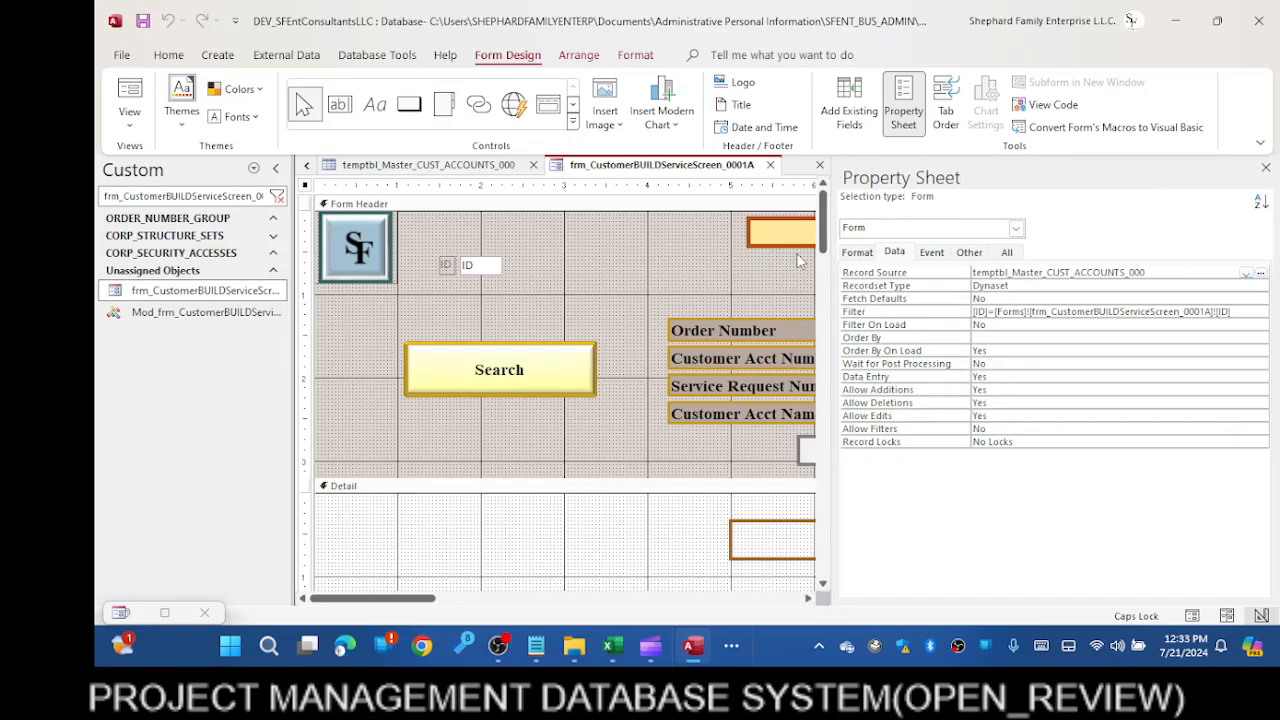
{"action": "left_click_drag", "start_coordinate": [840, 260], "coordinate": [1180, 268]}
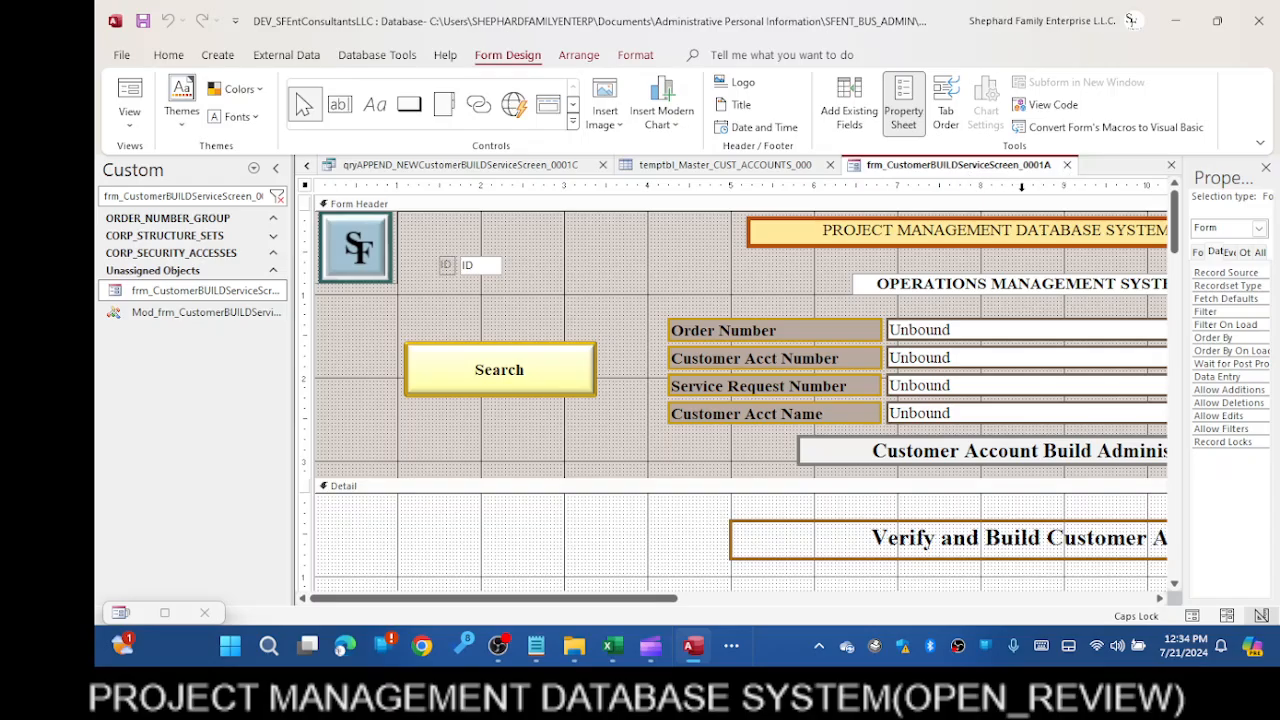
{"action": "left_click_drag", "start_coordinate": [566, 599], "coordinate": [957, 592]}
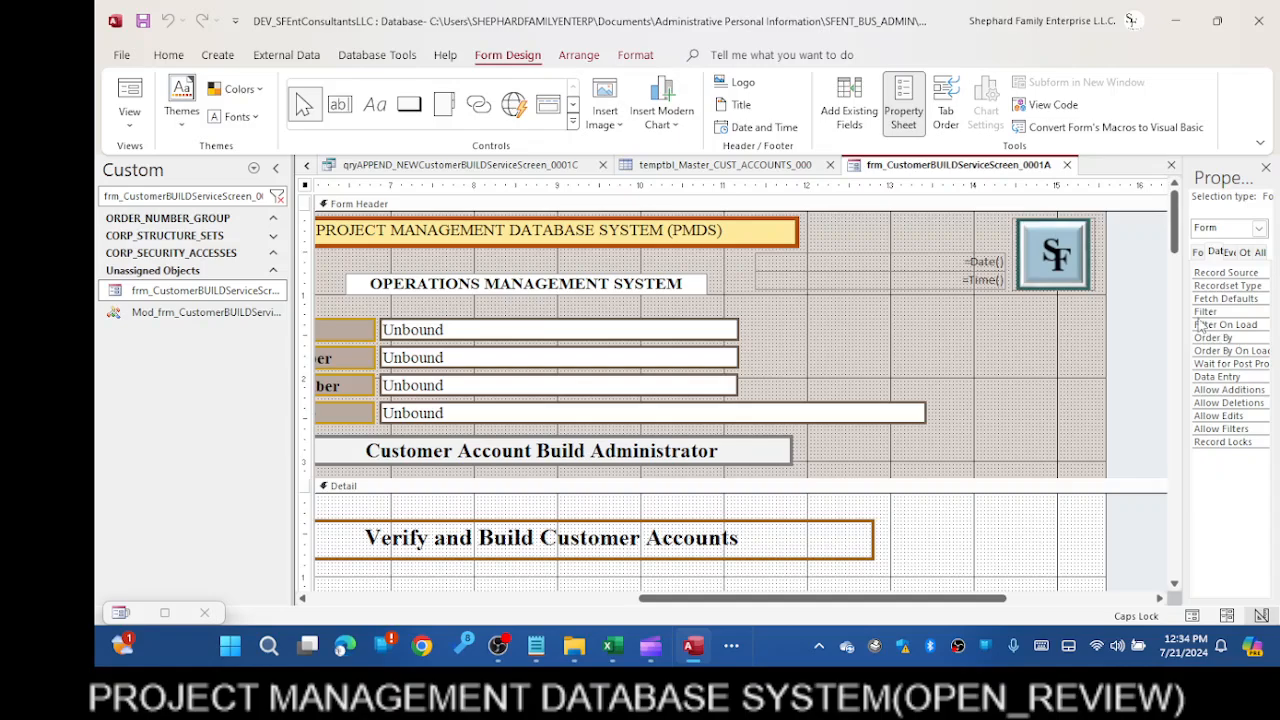
{"action": "left_click_drag", "start_coordinate": [1185, 311], "coordinate": [897, 310]}
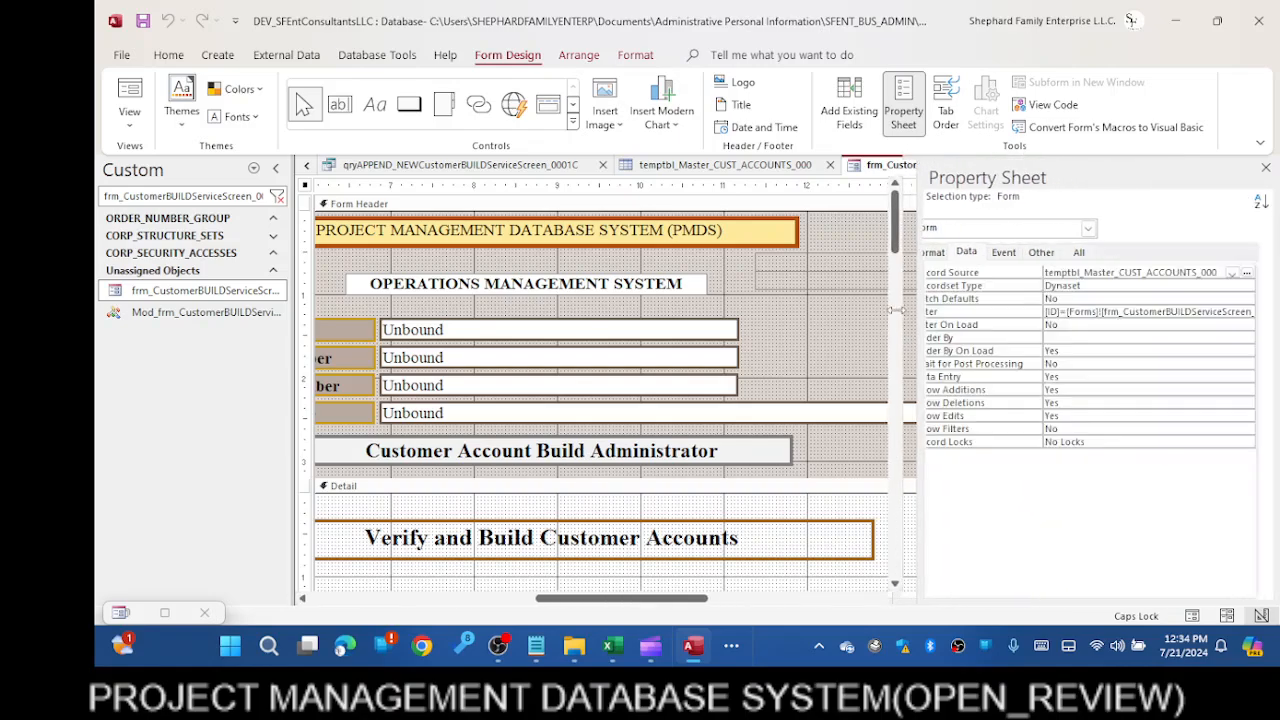
{"action": "left_click", "coordinate": [1219, 268]}
{"action": "left_click", "coordinate": [995, 272]}
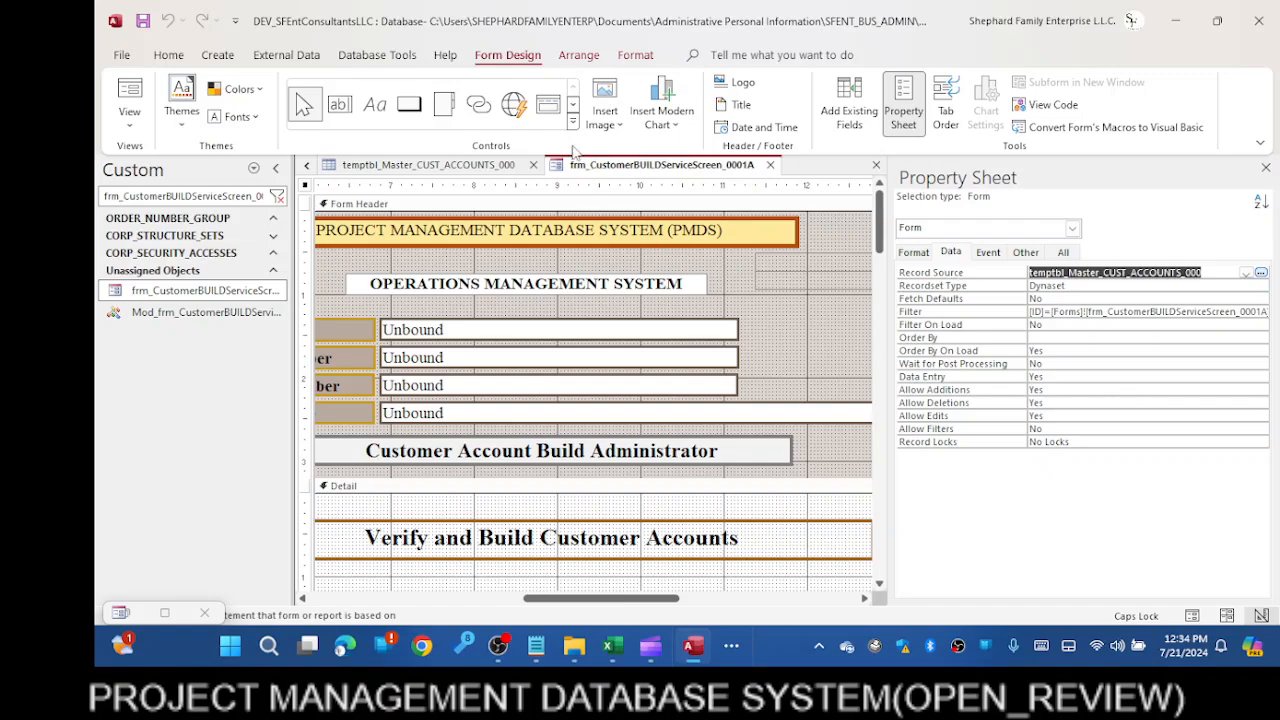
Look over the open temptbl_Master_CUST_ACCOUNTS_000 datasheet, clear the object search, and close the table
{"action": "left_click", "coordinate": [420, 166]}
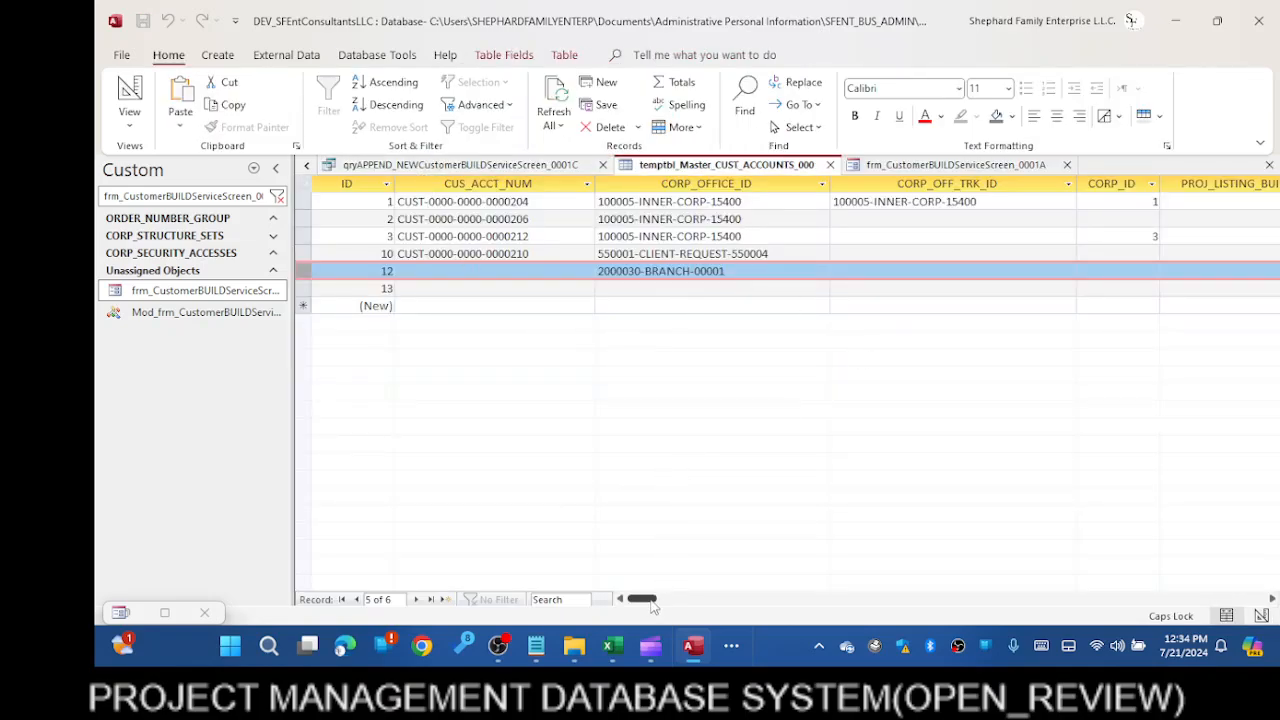
{"action": "mouse_move", "coordinate": [652, 605]}
{"action": "left_mouse_down"}
{"action": "mouse_move", "coordinate": [676, 606]}
{"action": "mouse_move", "coordinate": [650, 604]}
{"action": "left_mouse_up"}
{"action": "left_click", "coordinate": [277, 196]}
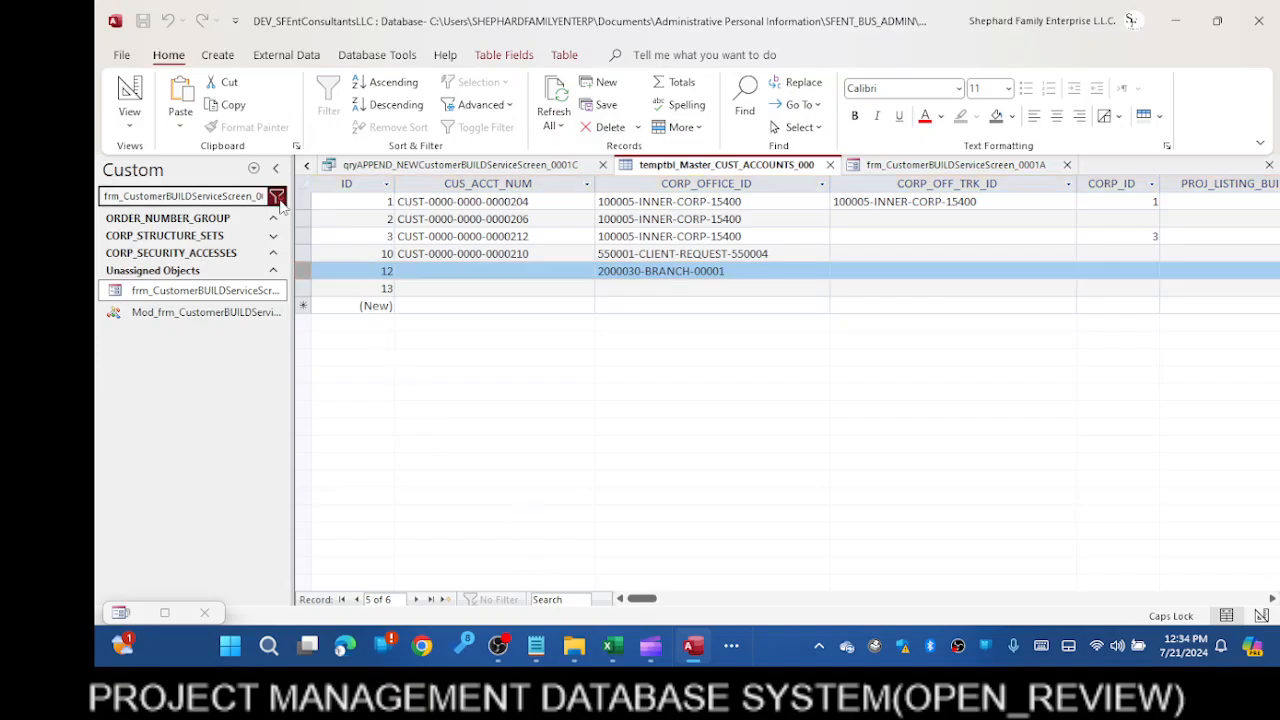
{"action": "left_click", "coordinate": [830, 165]}
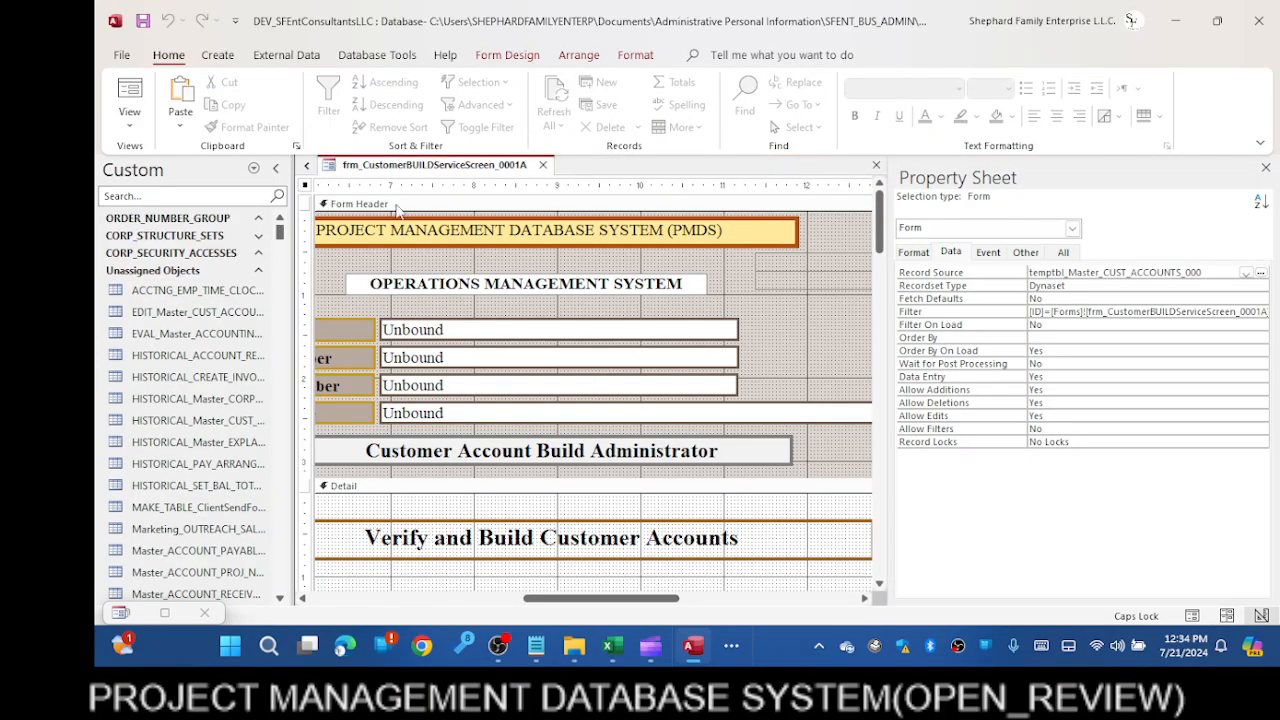
Search the database objects for temptbl_Master_CUST_ACCOUNTS_000 and open the table in Design View
{"action": "left_click", "coordinate": [233, 196]}
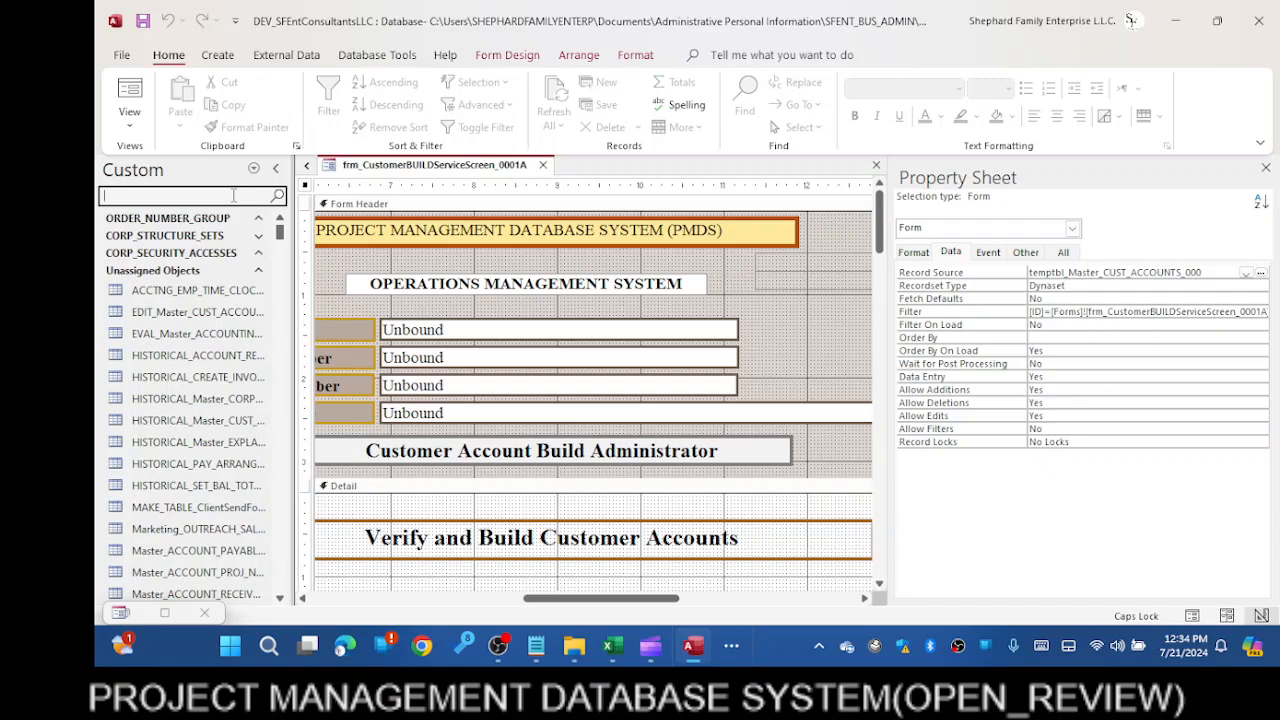
{"action": "key", "text": "ctrl+v"}
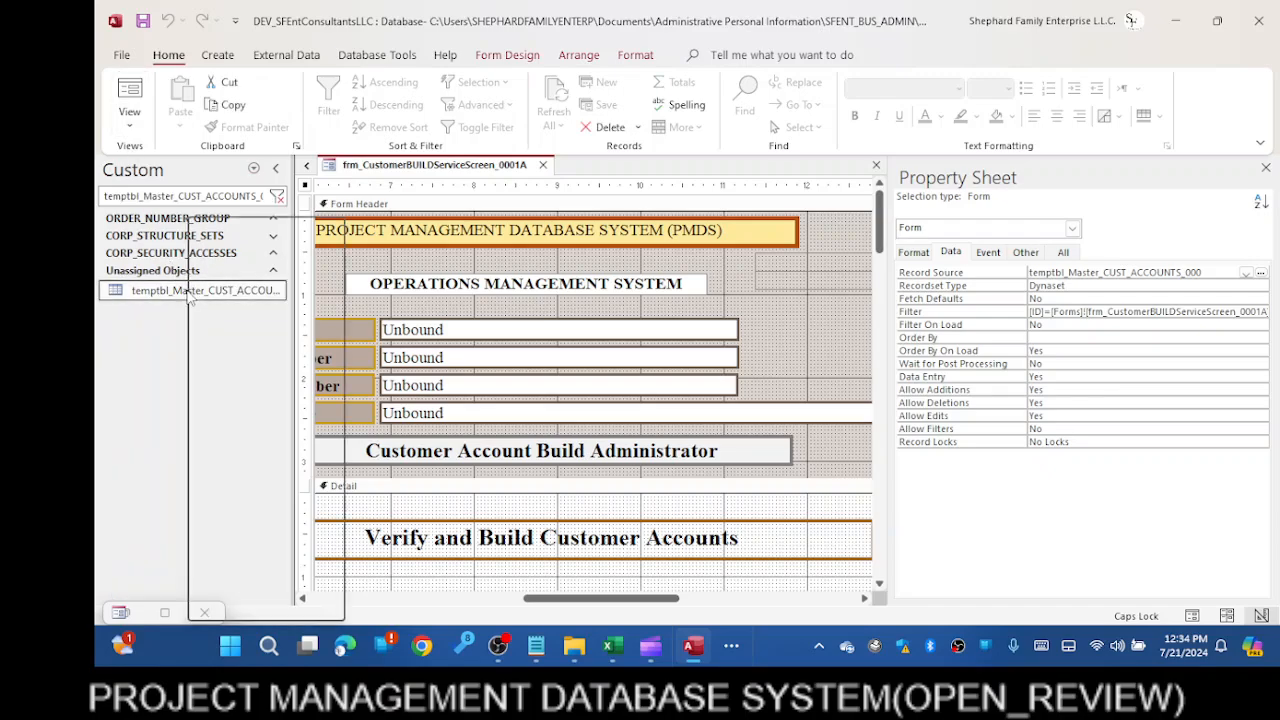
{"action": "right_click", "coordinate": [188, 290]}
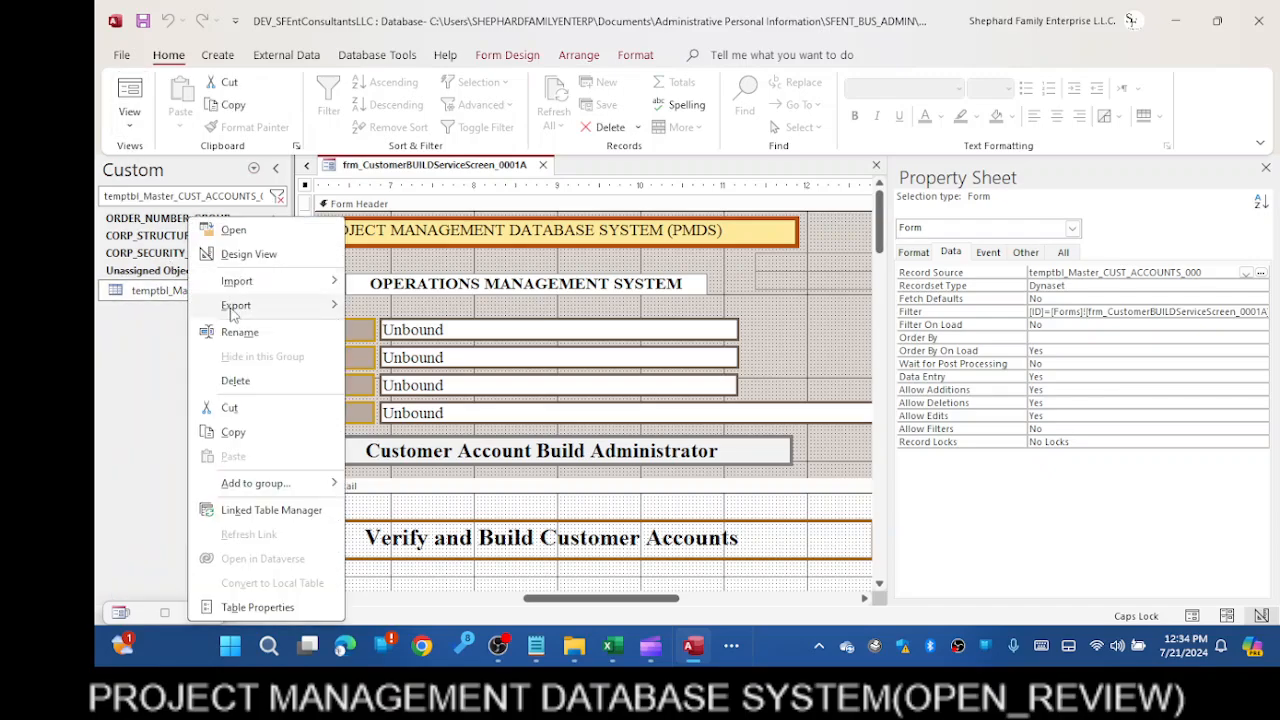
{"action": "left_click", "coordinate": [255, 256]}
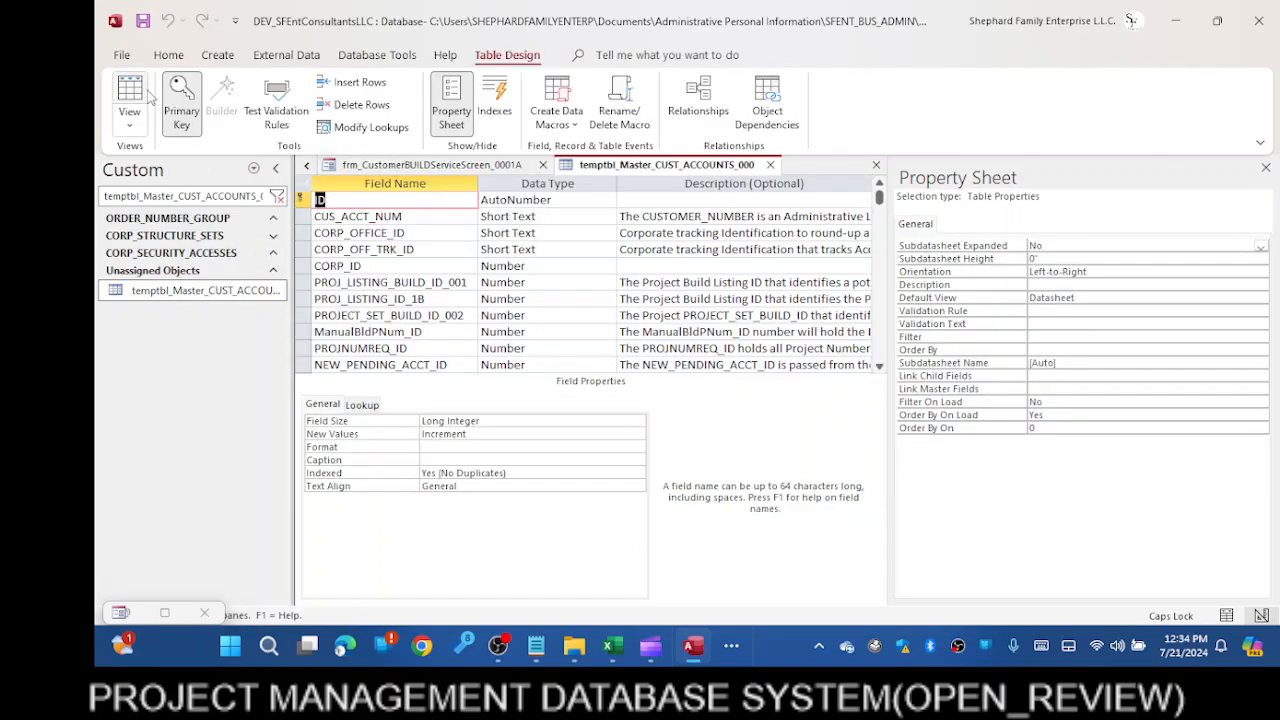
Examine the field names, data types and descriptions in the table design, from ID down to the service request fields
{"action": "scroll", "coordinate": [413, 298], "scroll_direction": "down", "scroll_amount": 1}
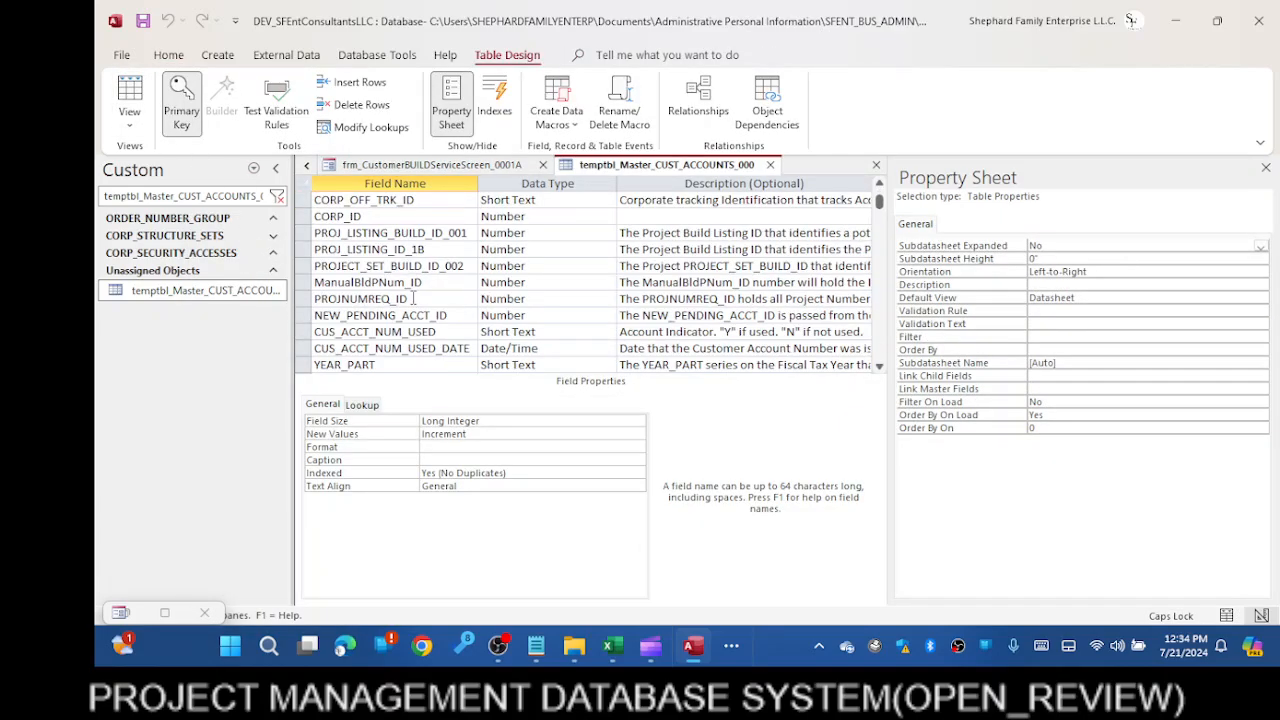
{"action": "scroll", "coordinate": [440, 298], "scroll_direction": "down", "scroll_amount": 1}
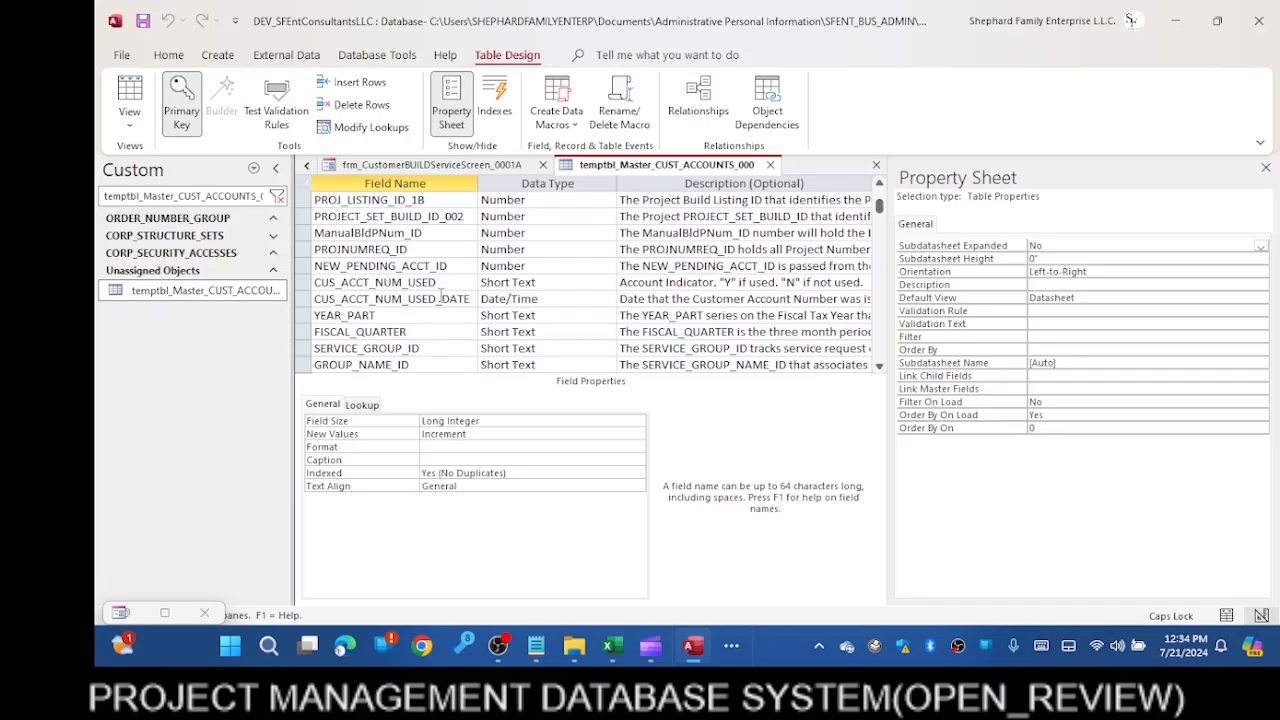
{"action": "scroll", "coordinate": [440, 262], "scroll_direction": "down", "scroll_amount": 1}
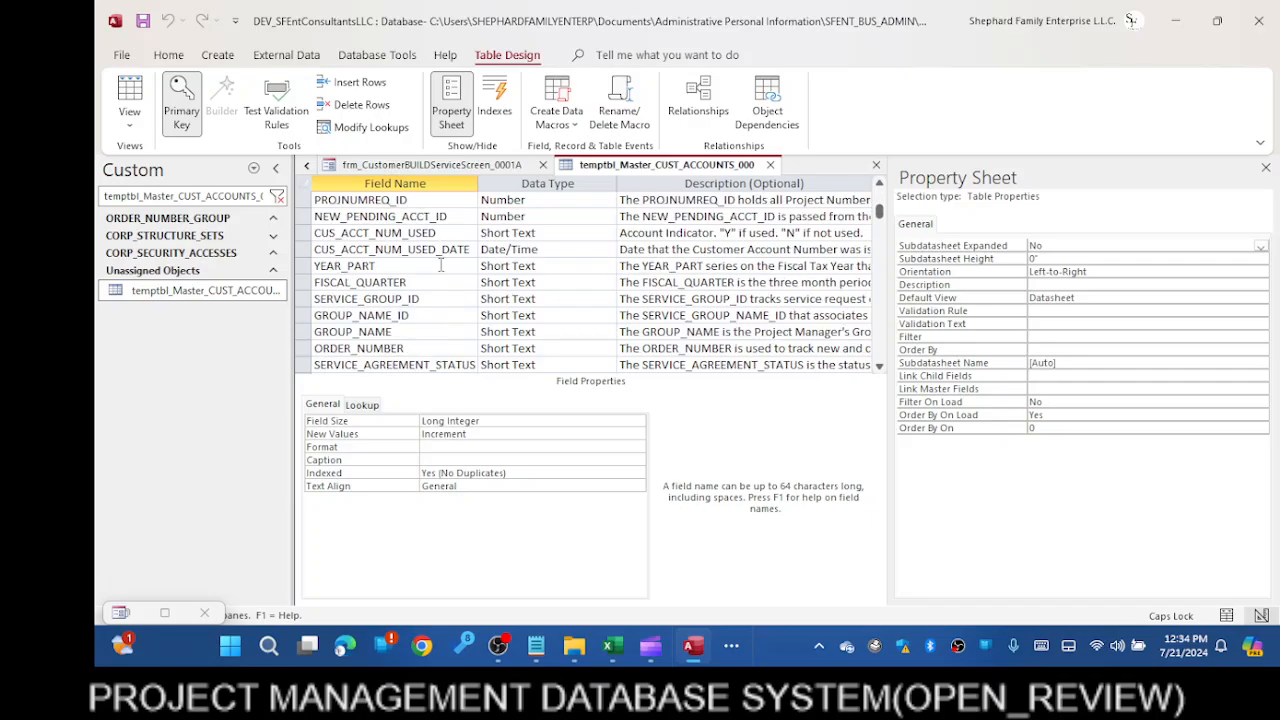
{"action": "scroll", "coordinate": [422, 338], "scroll_direction": "down", "scroll_amount": 1}
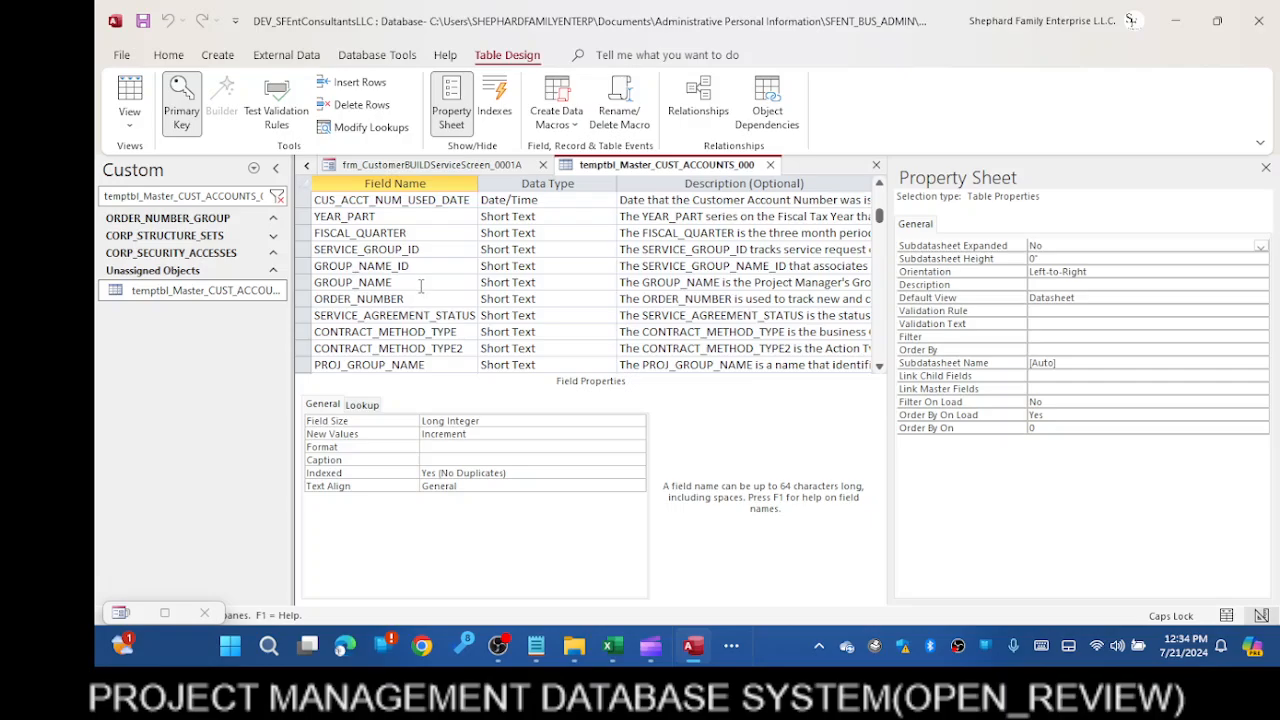
{"action": "scroll", "coordinate": [420, 287], "scroll_direction": "up", "scroll_amount": 4}
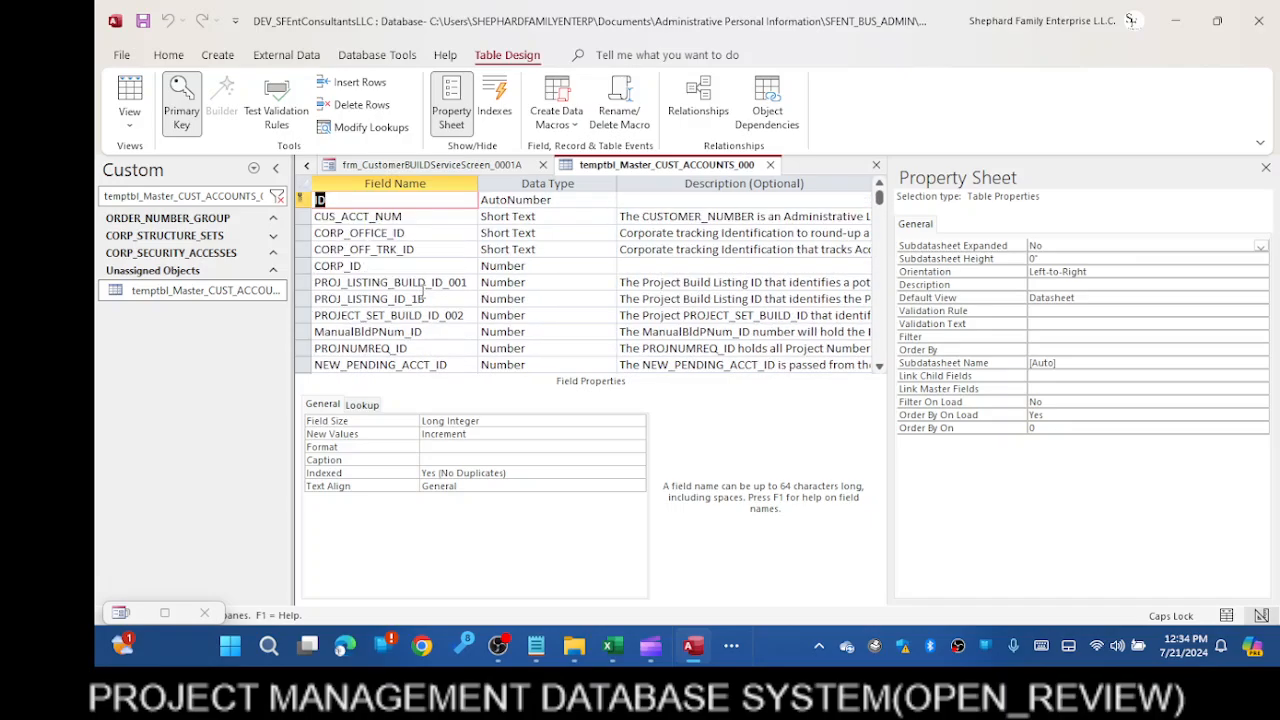
{"action": "scroll", "coordinate": [424, 298], "scroll_direction": "down", "scroll_amount": 4}
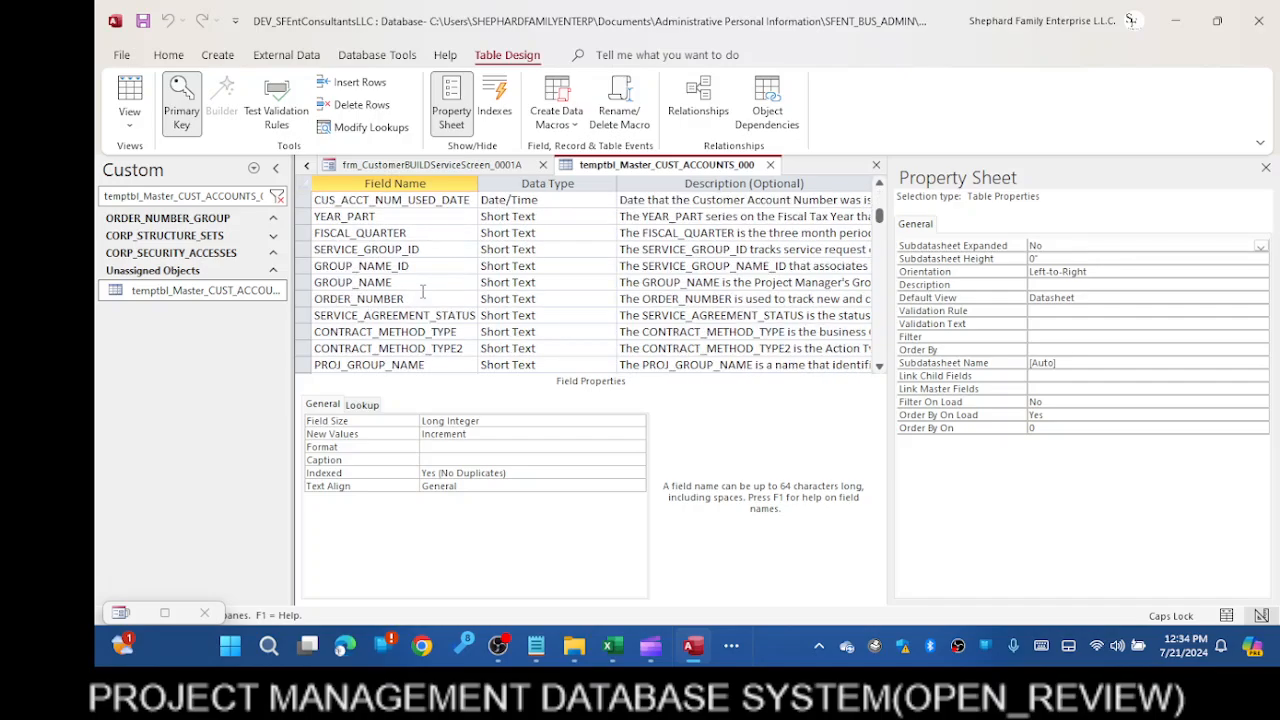
{"action": "scroll", "coordinate": [422, 291], "scroll_direction": "down", "scroll_amount": 1}
{"action": "scroll", "coordinate": [424, 290], "scroll_direction": "down", "scroll_amount": 1}
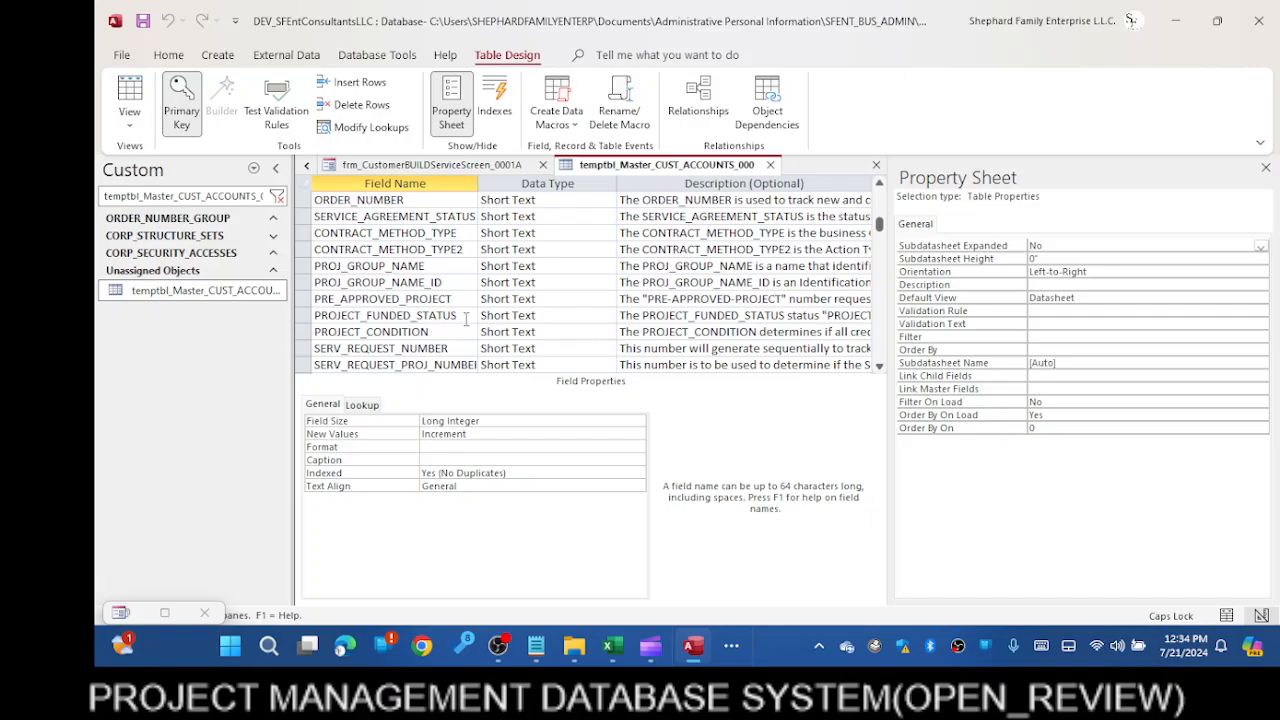
Inspect the lookup value list of the PROJECT_FUNDED_STATUS field without changing it, and close the table design
{"action": "left_click", "coordinate": [464, 318]}
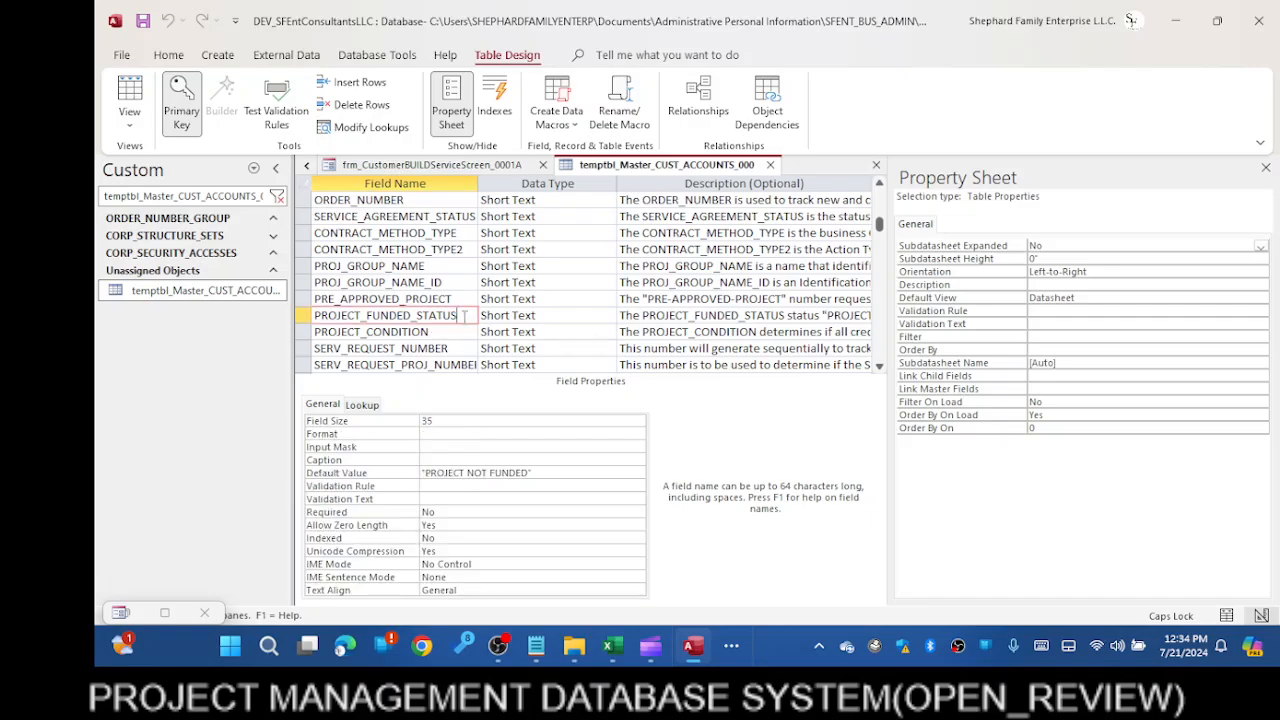
{"action": "left_click", "coordinate": [364, 406]}
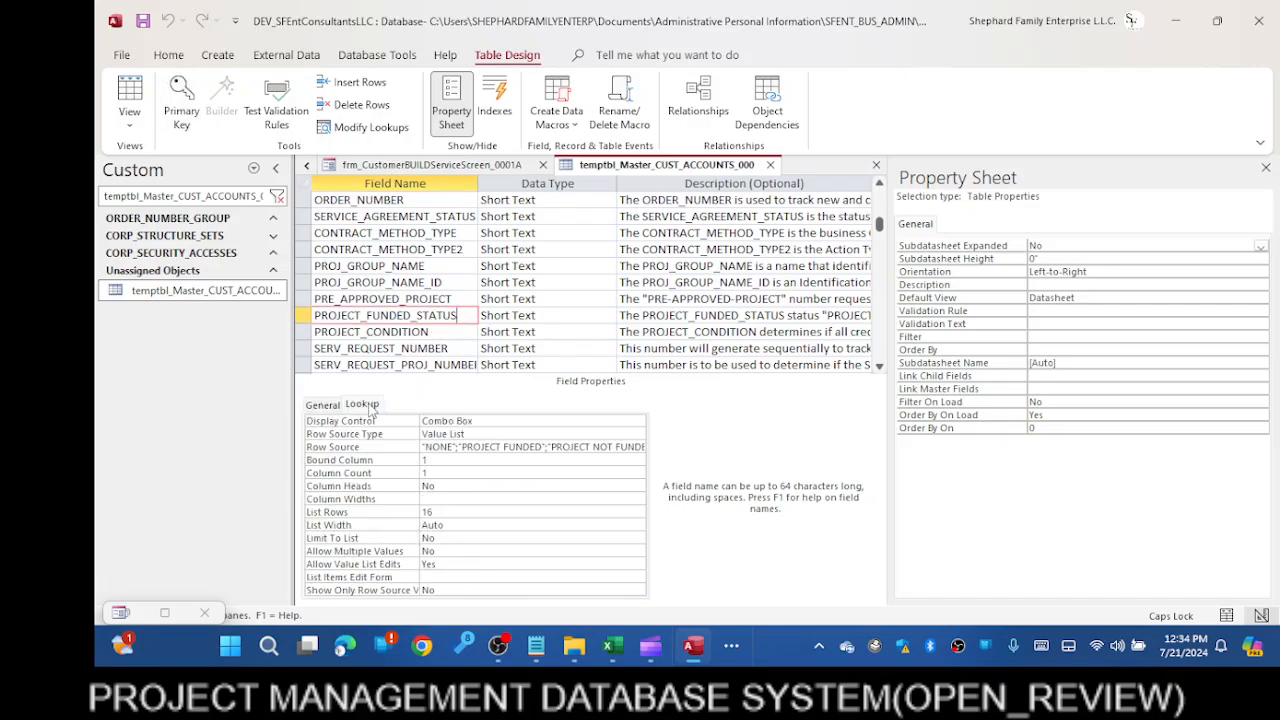
{"action": "left_click", "coordinate": [630, 447]}
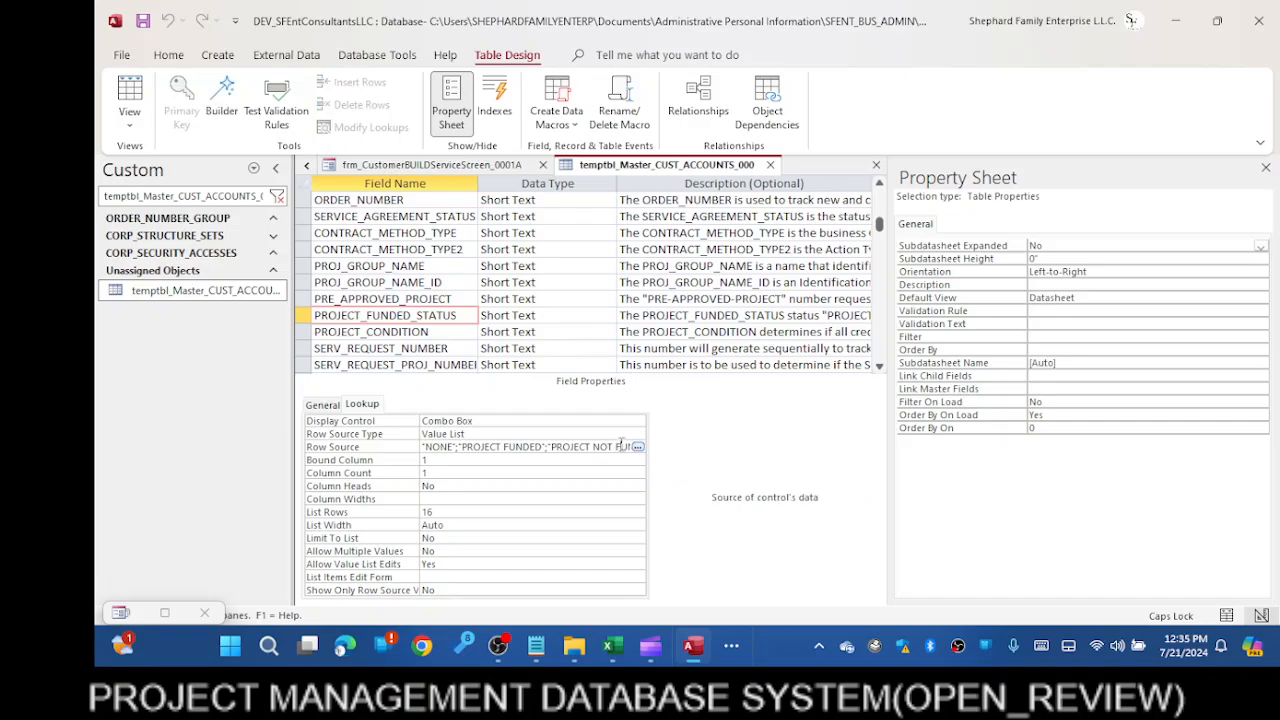
{"action": "left_click", "coordinate": [637, 447]}
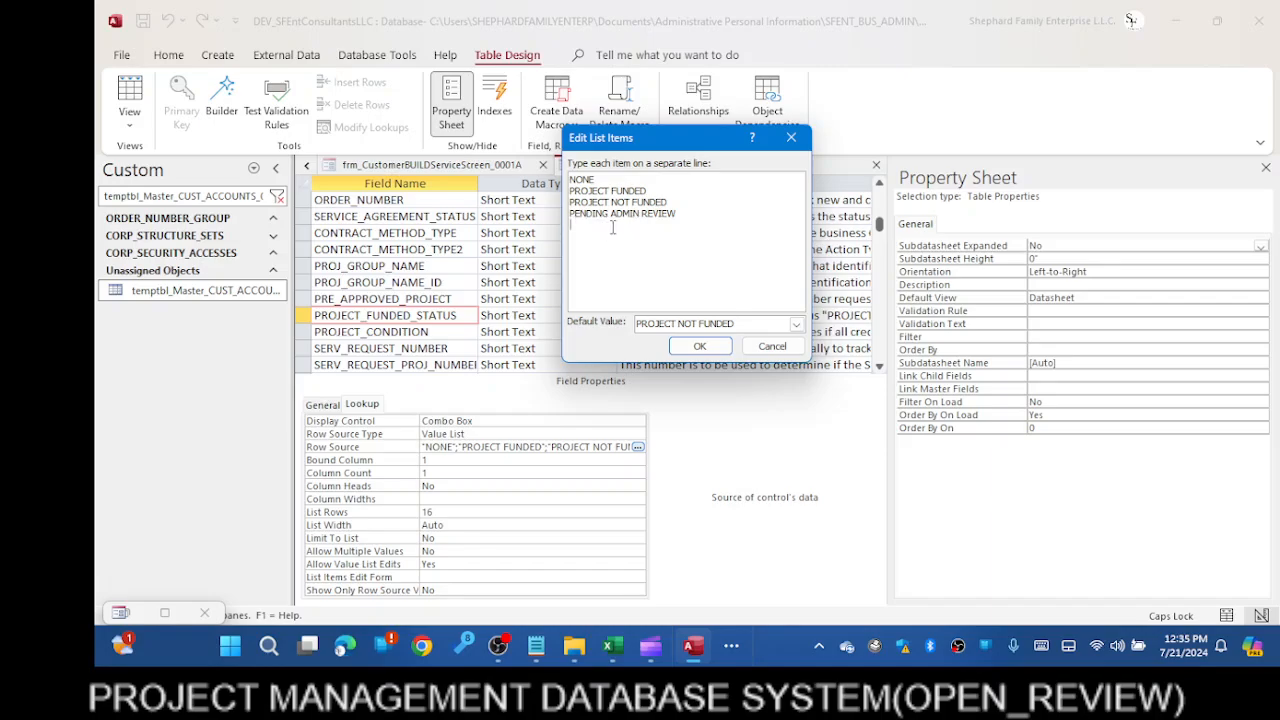
{"action": "left_click", "coordinate": [772, 346]}
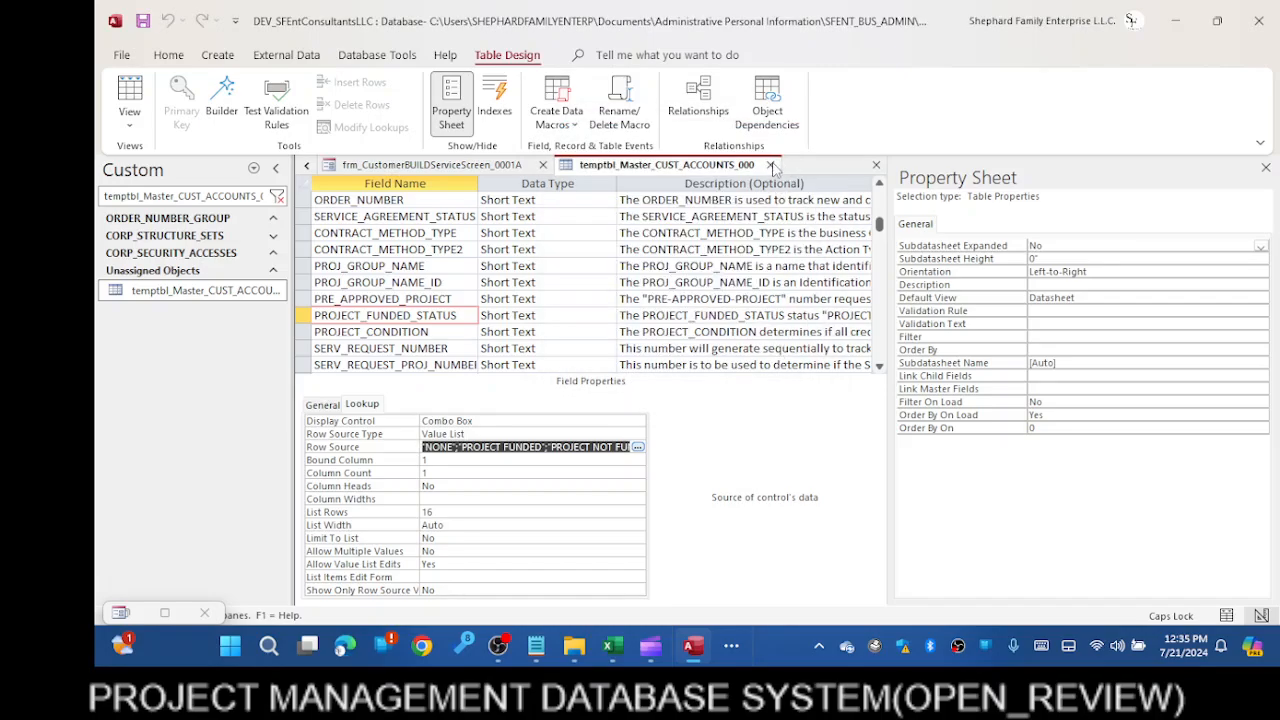
{"action": "left_click", "coordinate": [770, 165]}
{"action": "left_click", "coordinate": [690, 370]}
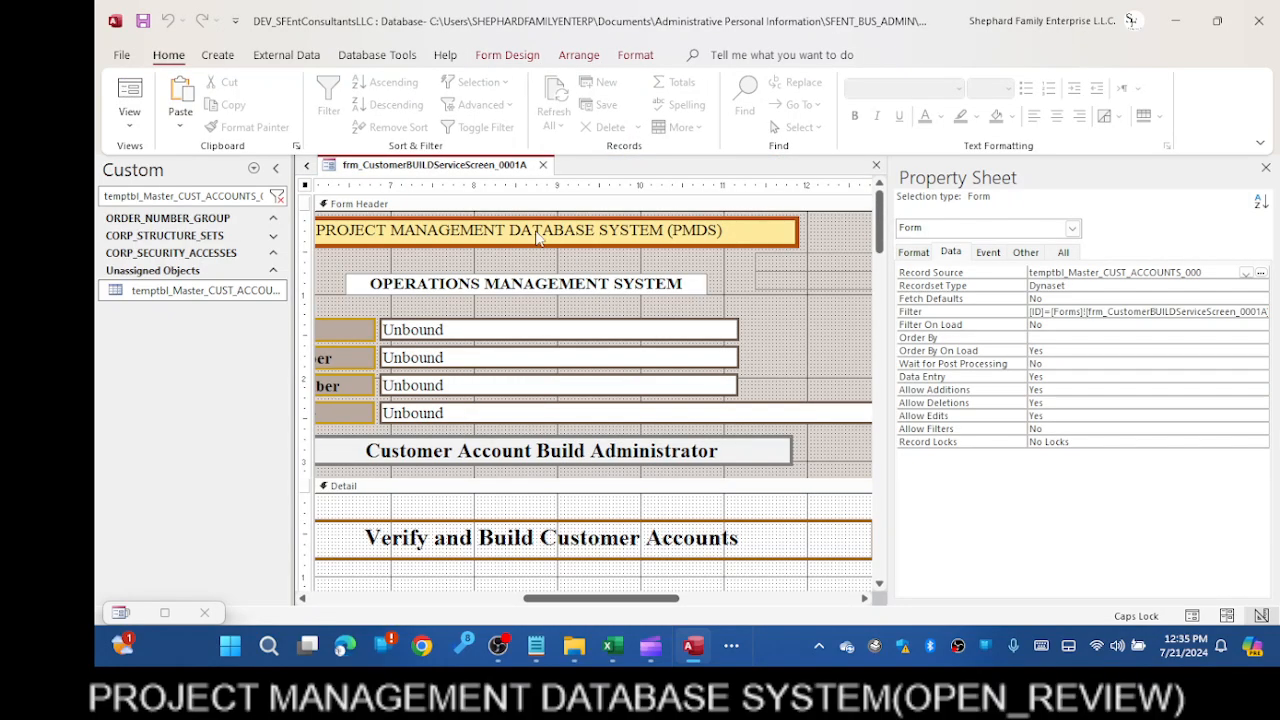
Switch frm_CustomerBUILDServiceScreen_0001A to Form View, search for the customer record by its order number, and move the form window up to fill the screen
{"action": "right_click", "coordinate": [469, 168]}
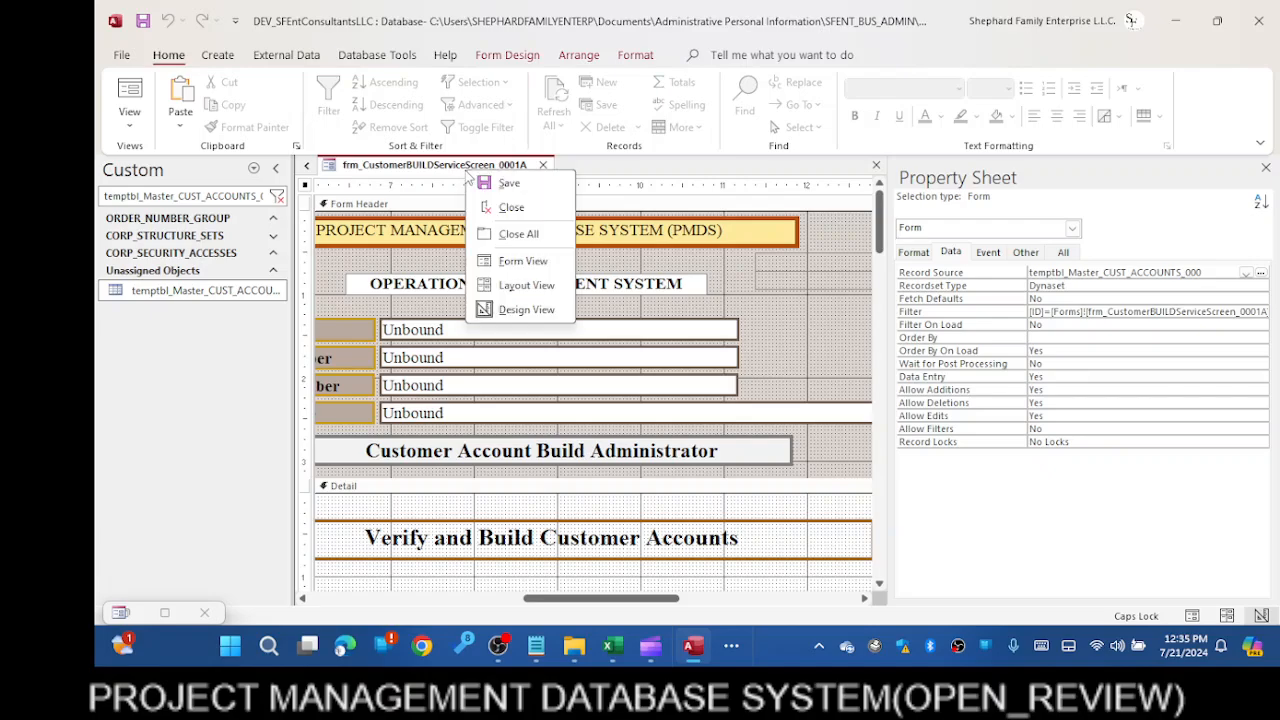
{"action": "left_click", "coordinate": [522, 261]}
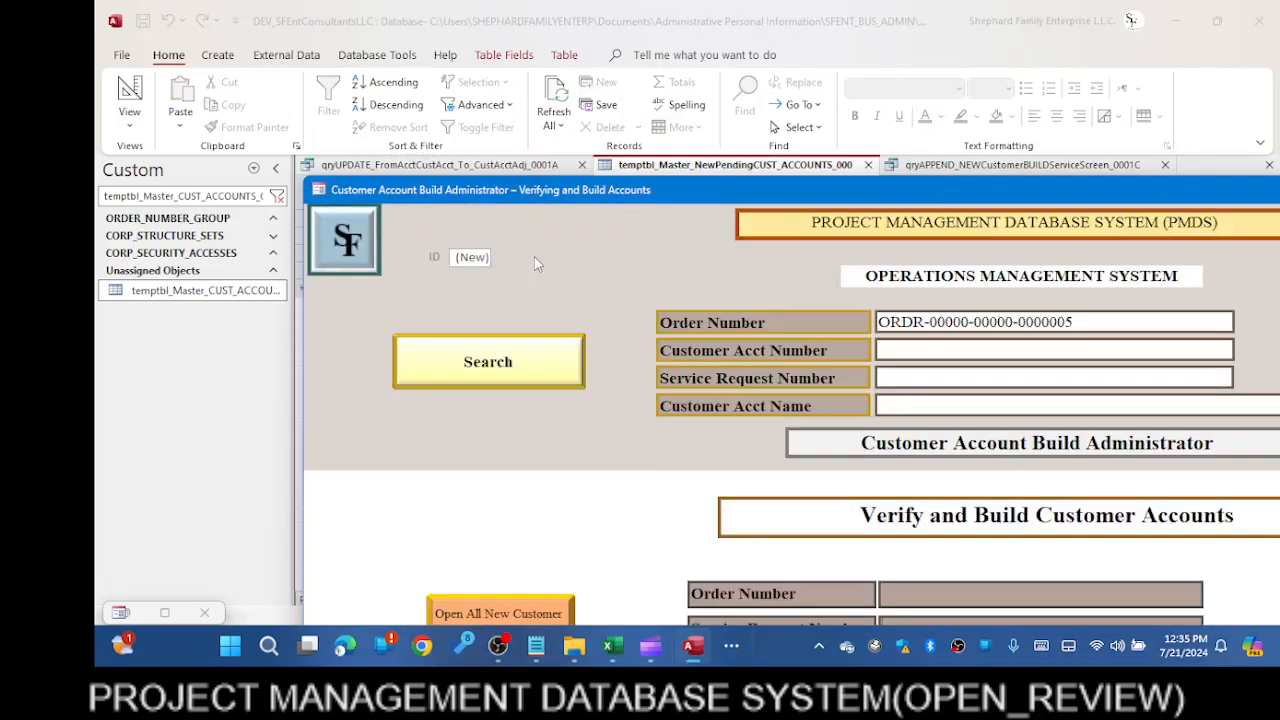
{"action": "left_click", "coordinate": [547, 368]}
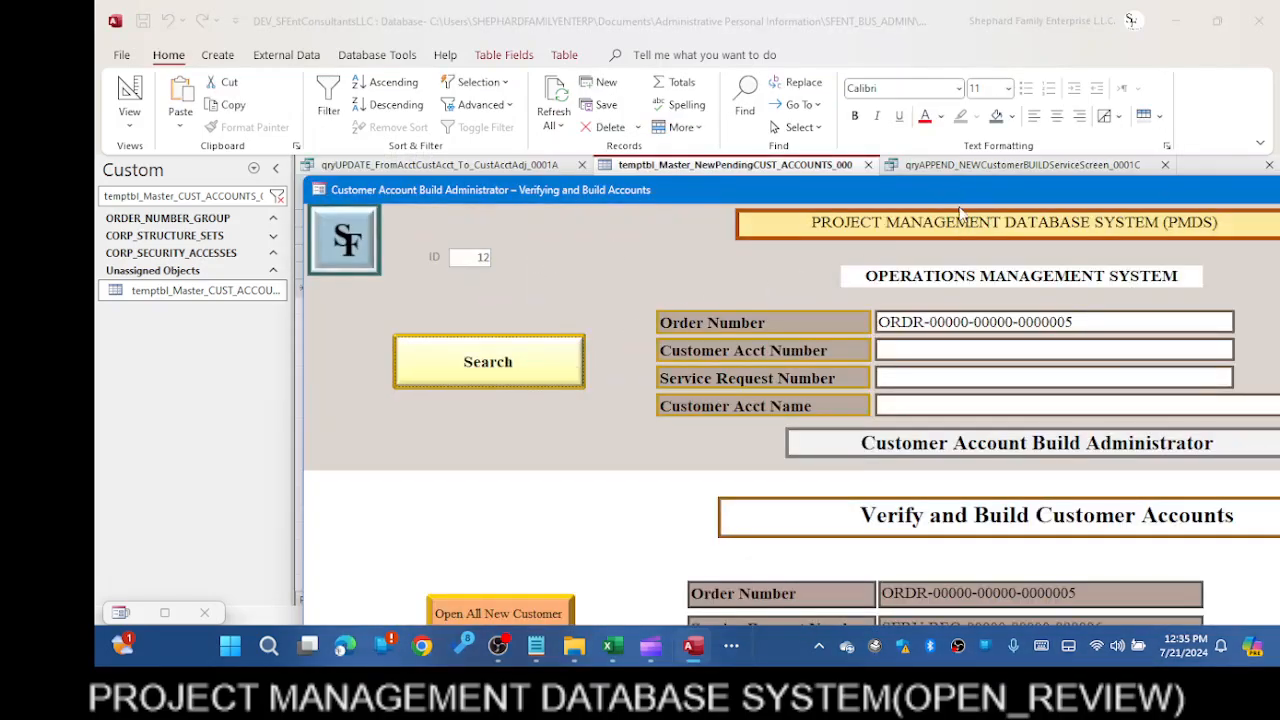
{"action": "left_click_drag", "start_coordinate": [961, 196], "coordinate": [650, 8]}
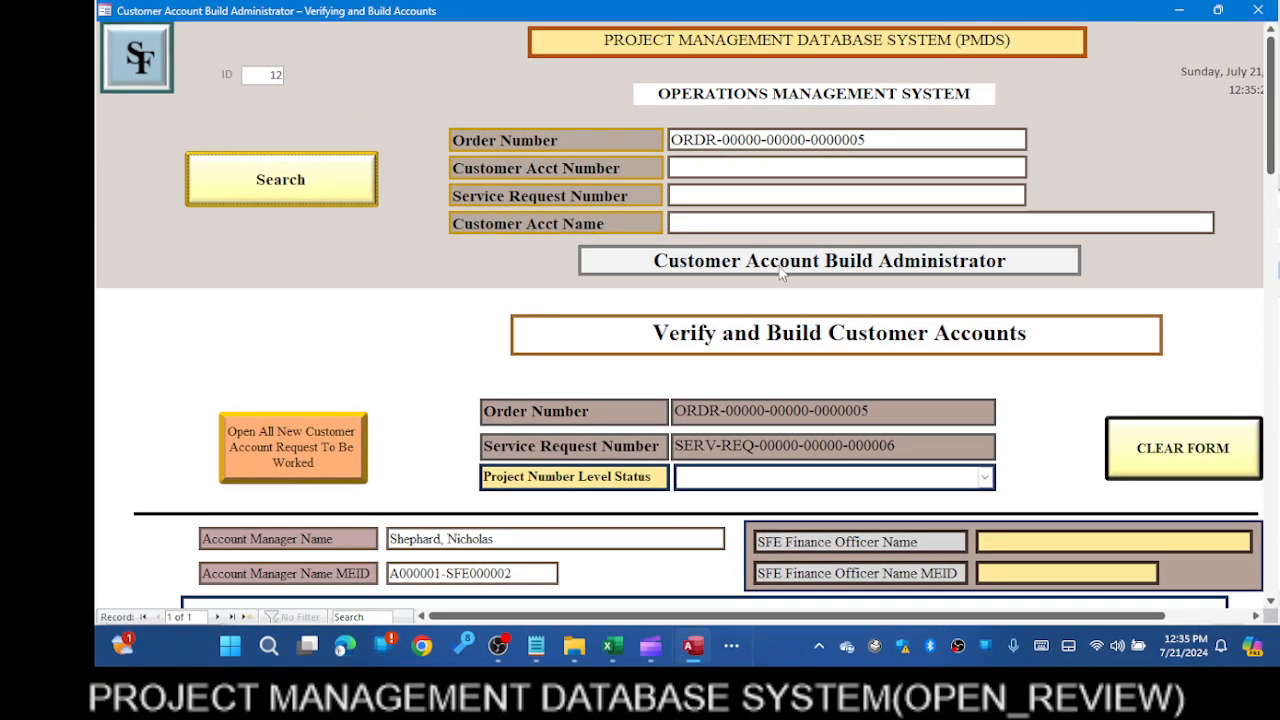
Inspect the Project Funded Status choices on the retrieved customer record without selecting a different value
{"action": "scroll", "coordinate": [783, 283], "scroll_direction": "down", "scroll_amount": 3}
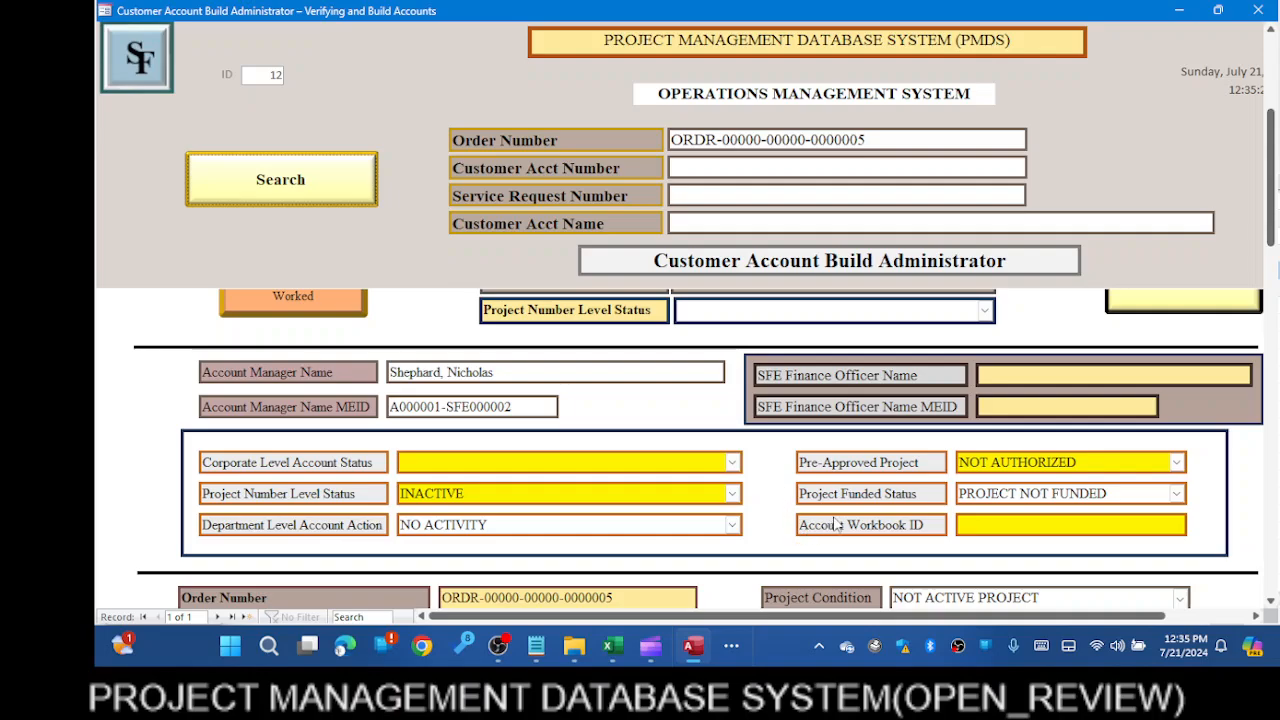
{"action": "left_click", "coordinate": [1178, 494]}
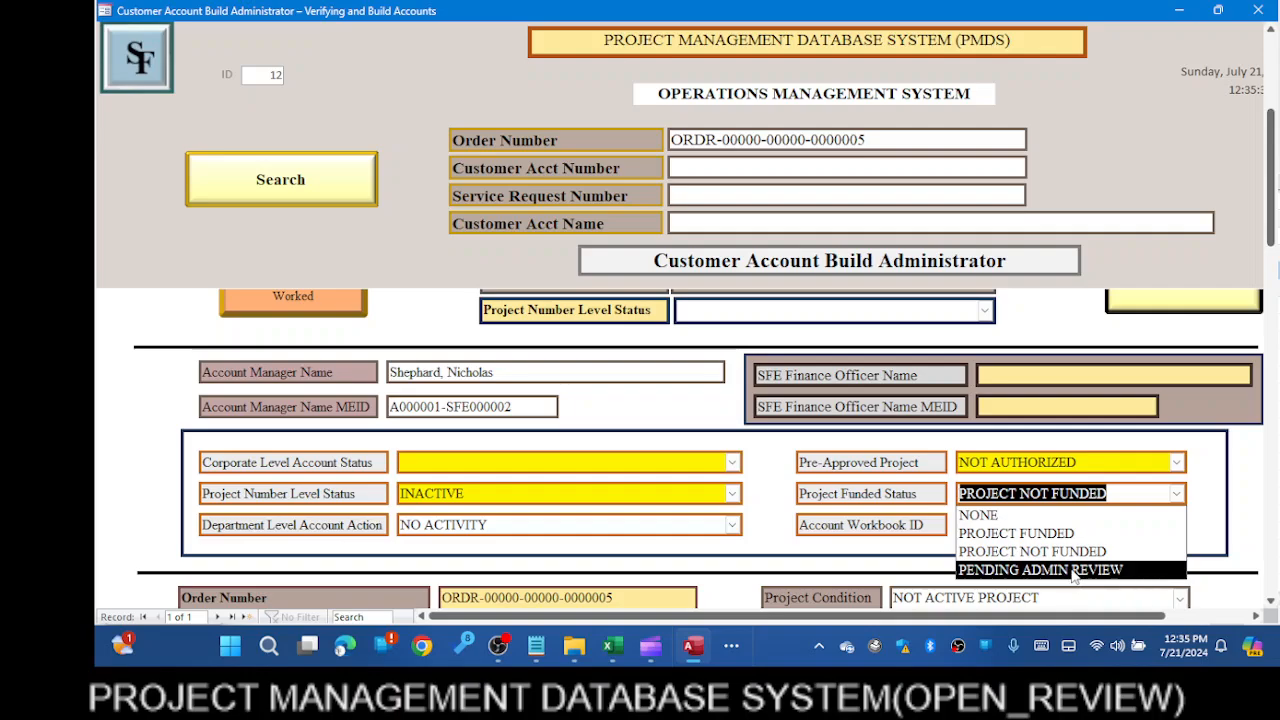
{"action": "left_click", "coordinate": [1222, 498]}
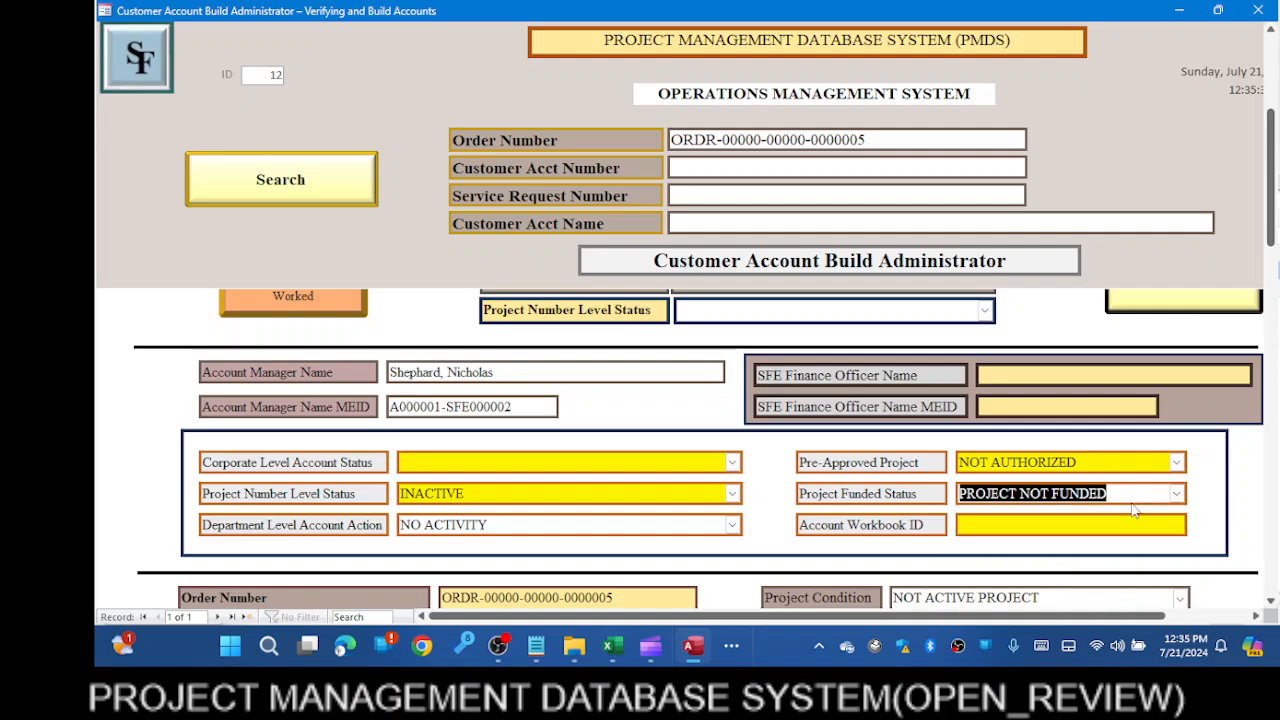
{"action": "left_click", "coordinate": [1177, 496]}
{"action": "left_click", "coordinate": [1180, 497]}
{"action": "right_click", "coordinate": [1020, 8]}
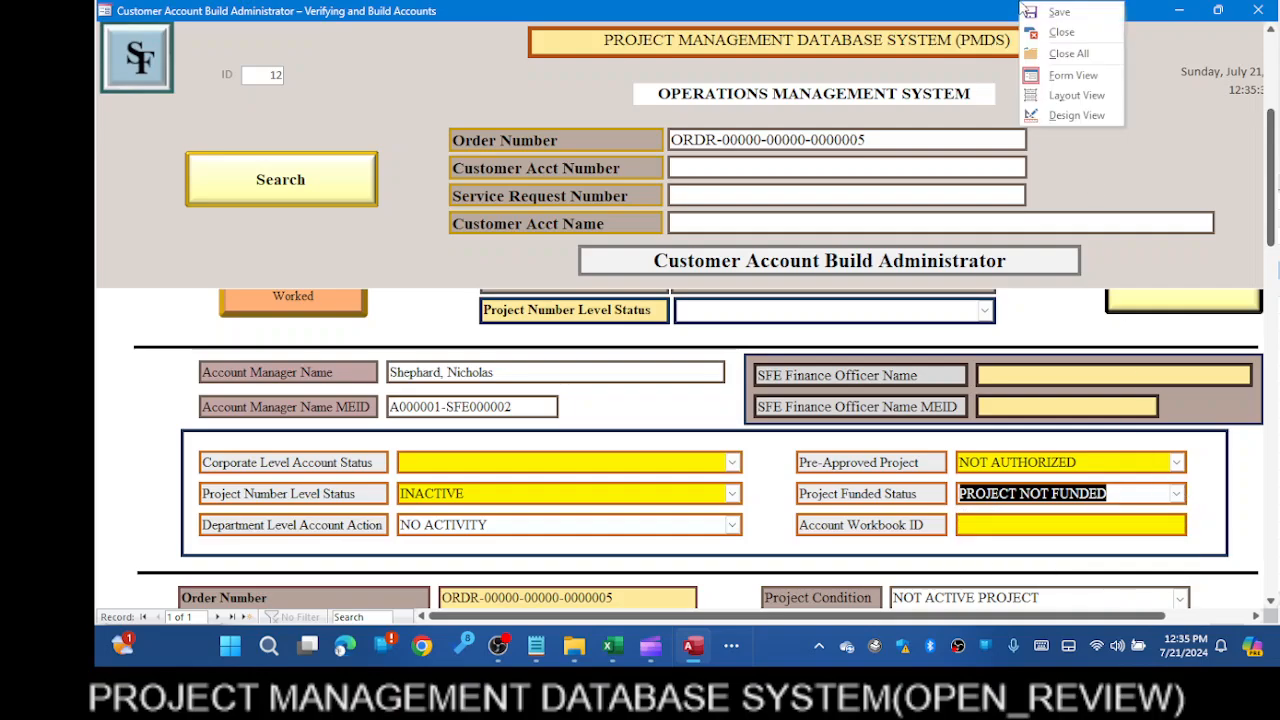
Minimize the form and close the query qryUPDATE_FromAcctCustAcct_To_CustAcctAdj_0001A without saving its design changes
{"action": "left_click", "coordinate": [1179, 11]}
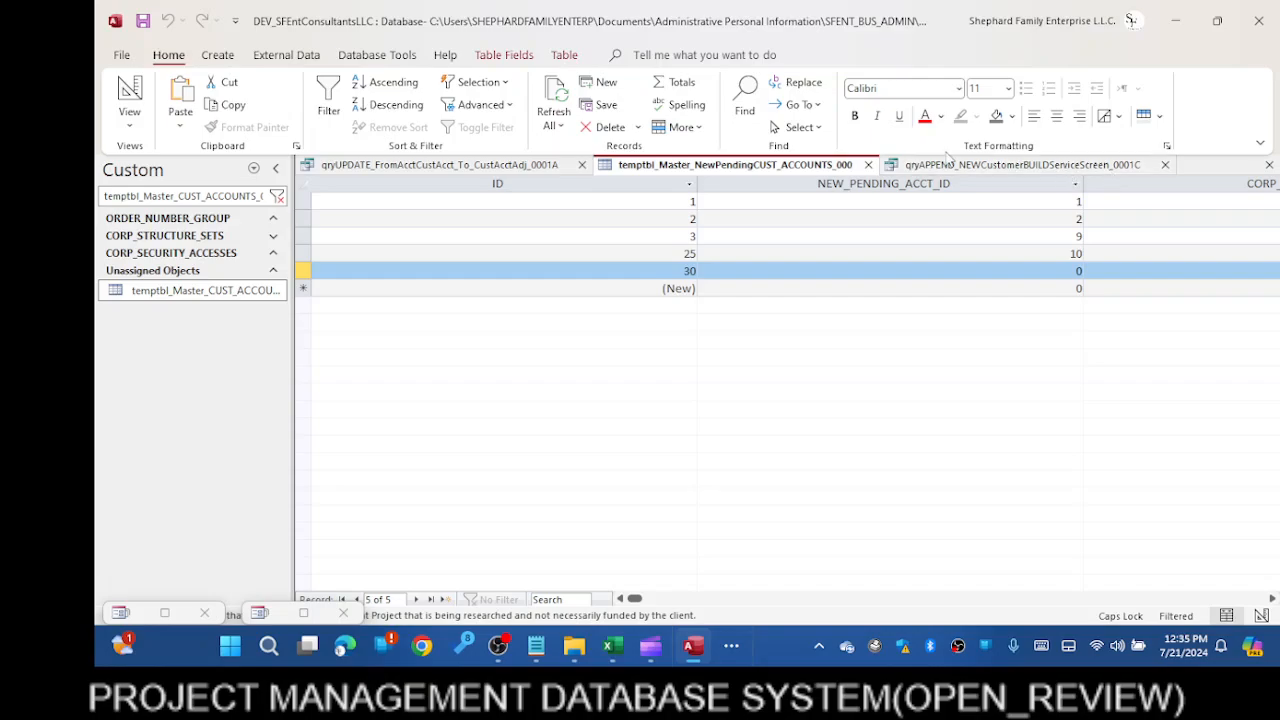
{"action": "left_click", "coordinate": [478, 170]}
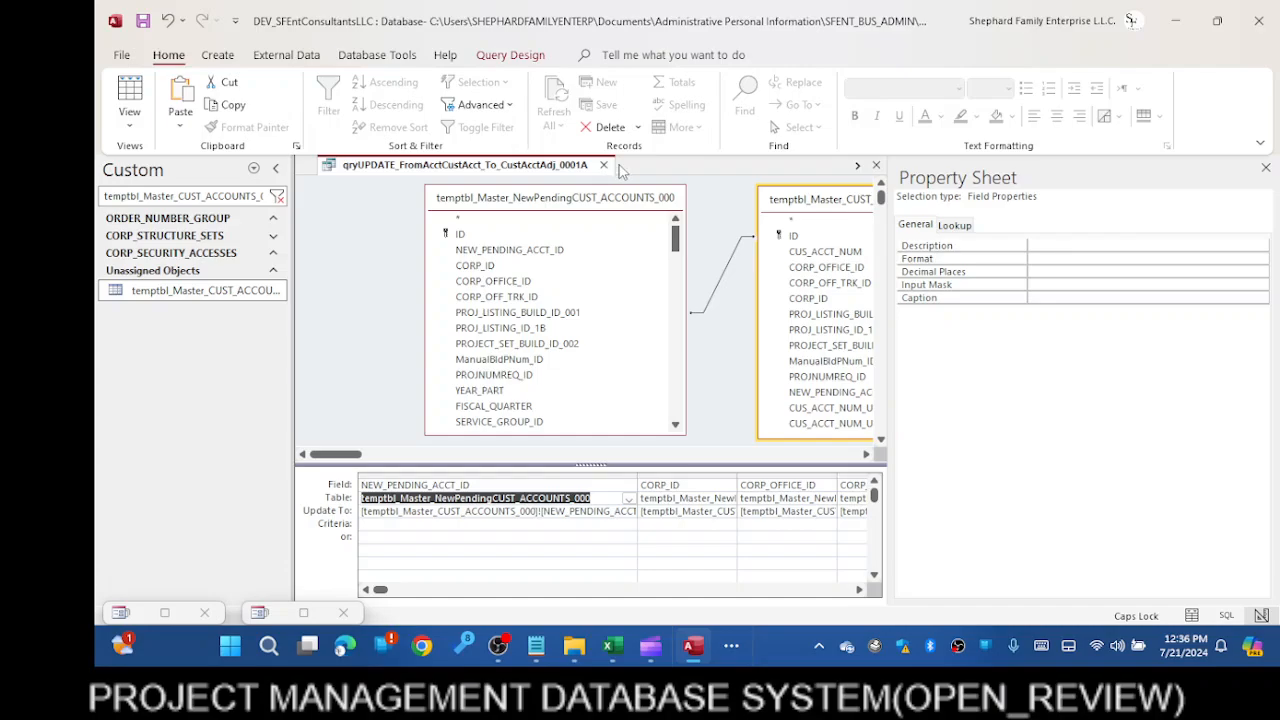
{"action": "left_click", "coordinate": [857, 165]}
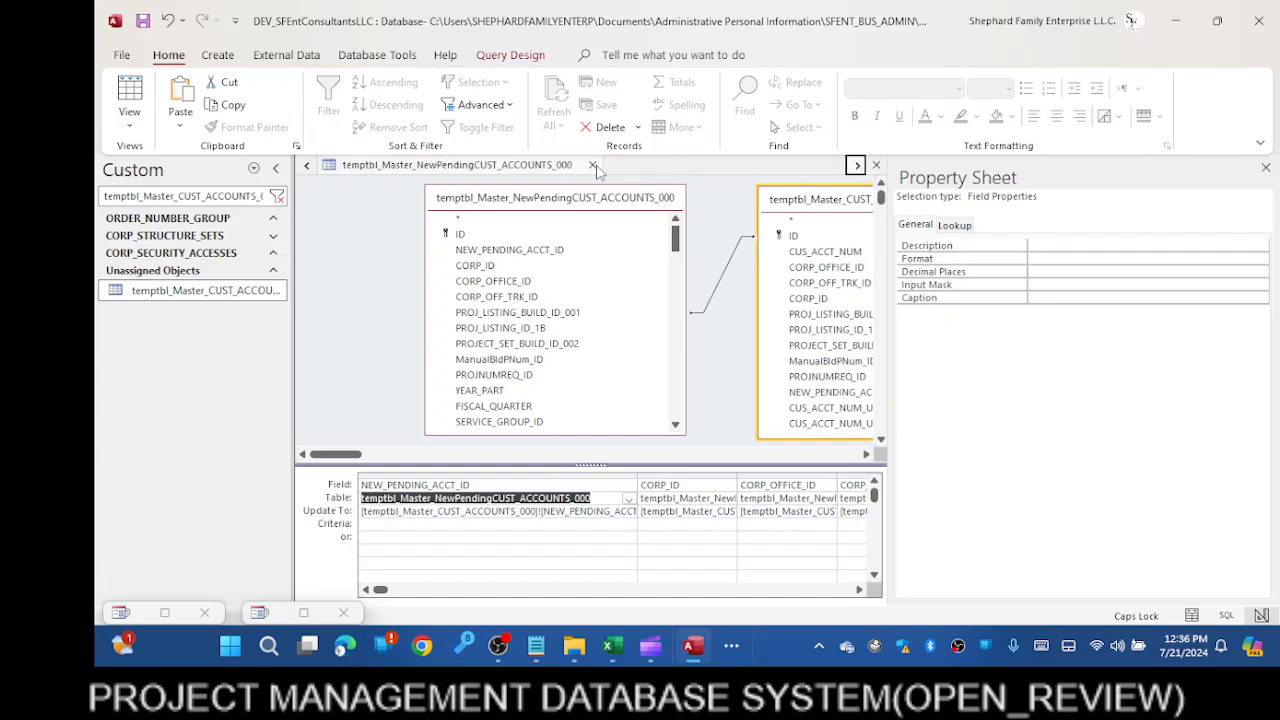
{"action": "left_click", "coordinate": [306, 165]}
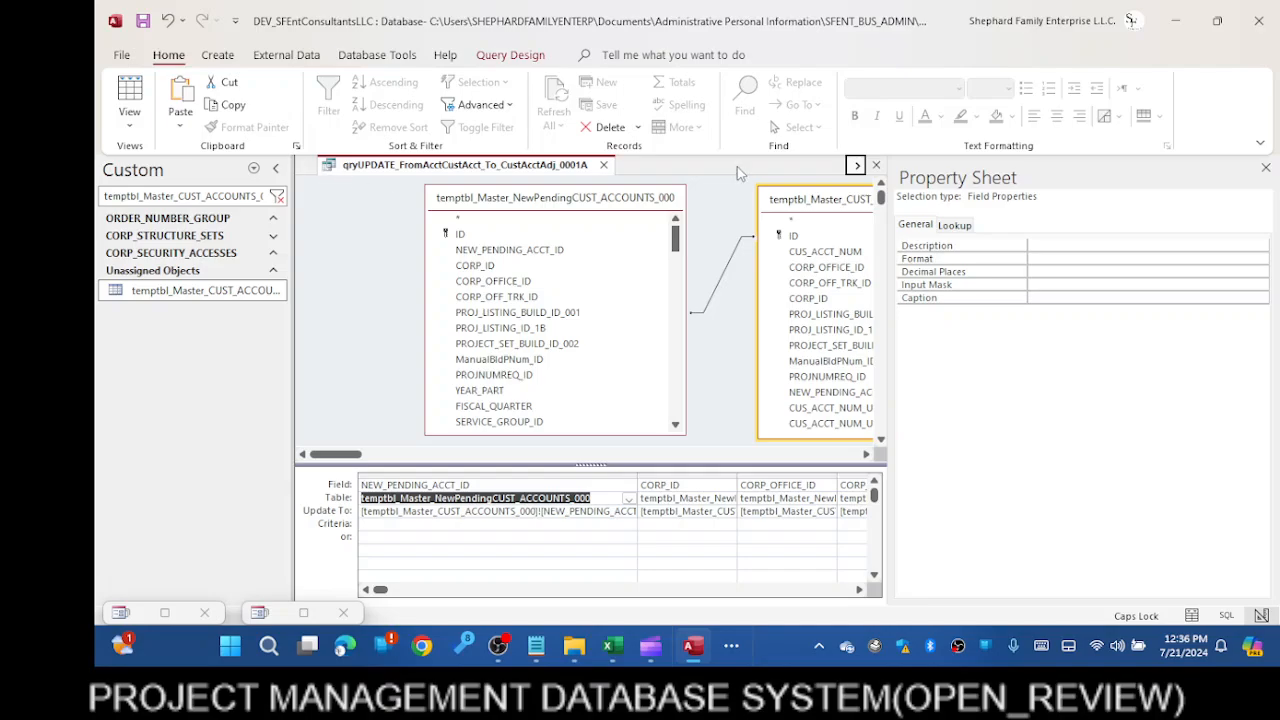
{"action": "left_click", "coordinate": [856, 165]}
{"action": "left_click", "coordinate": [856, 165]}
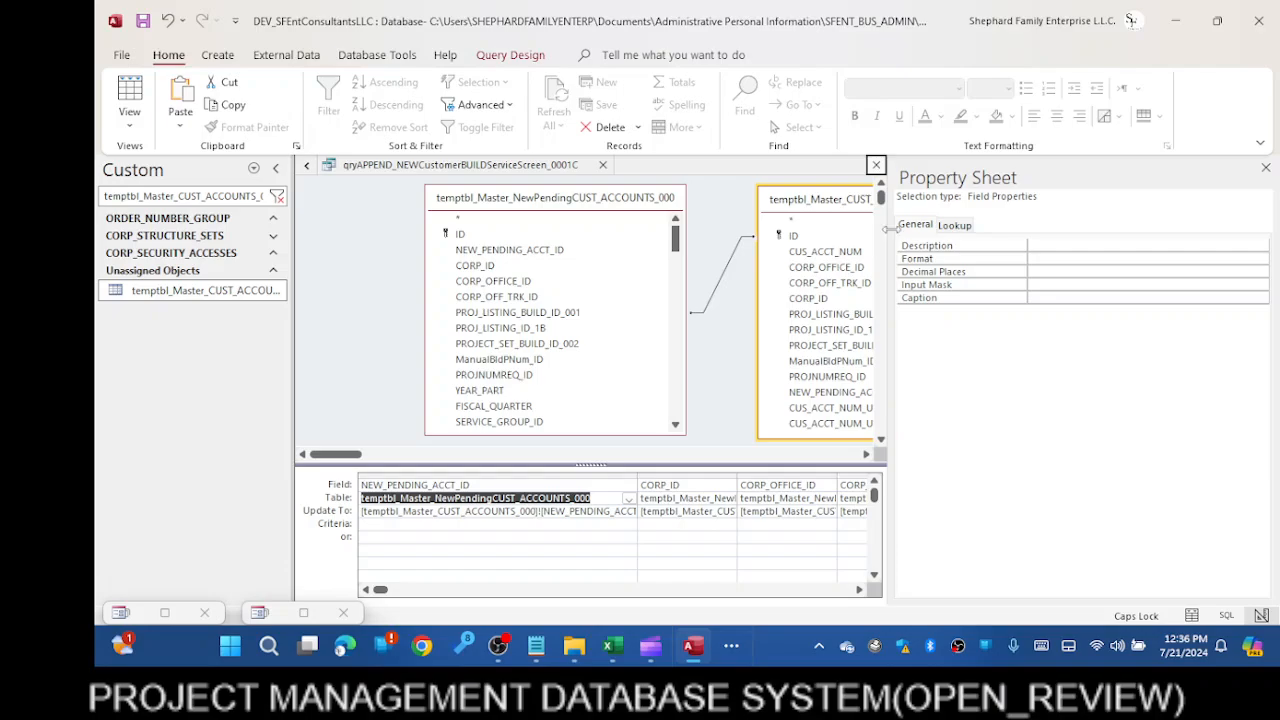
{"action": "left_click_drag", "start_coordinate": [890, 230], "coordinate": [1258, 230]}
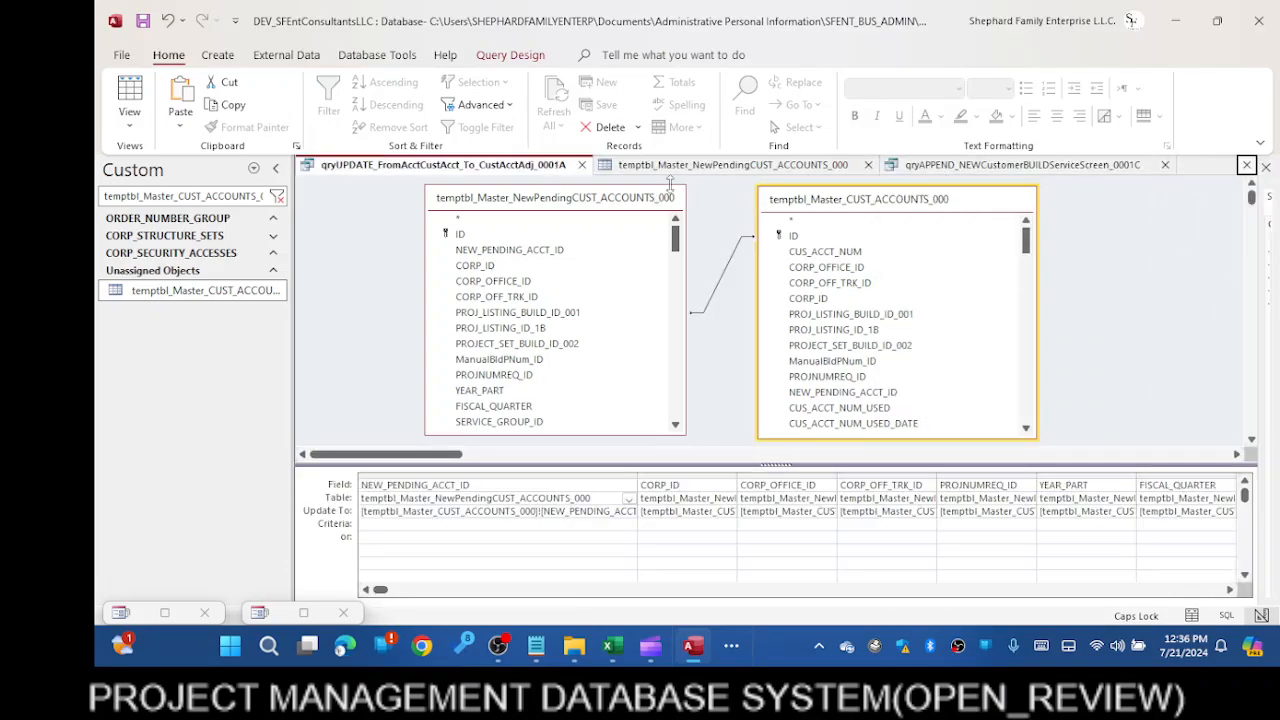
{"action": "left_click", "coordinate": [582, 165]}
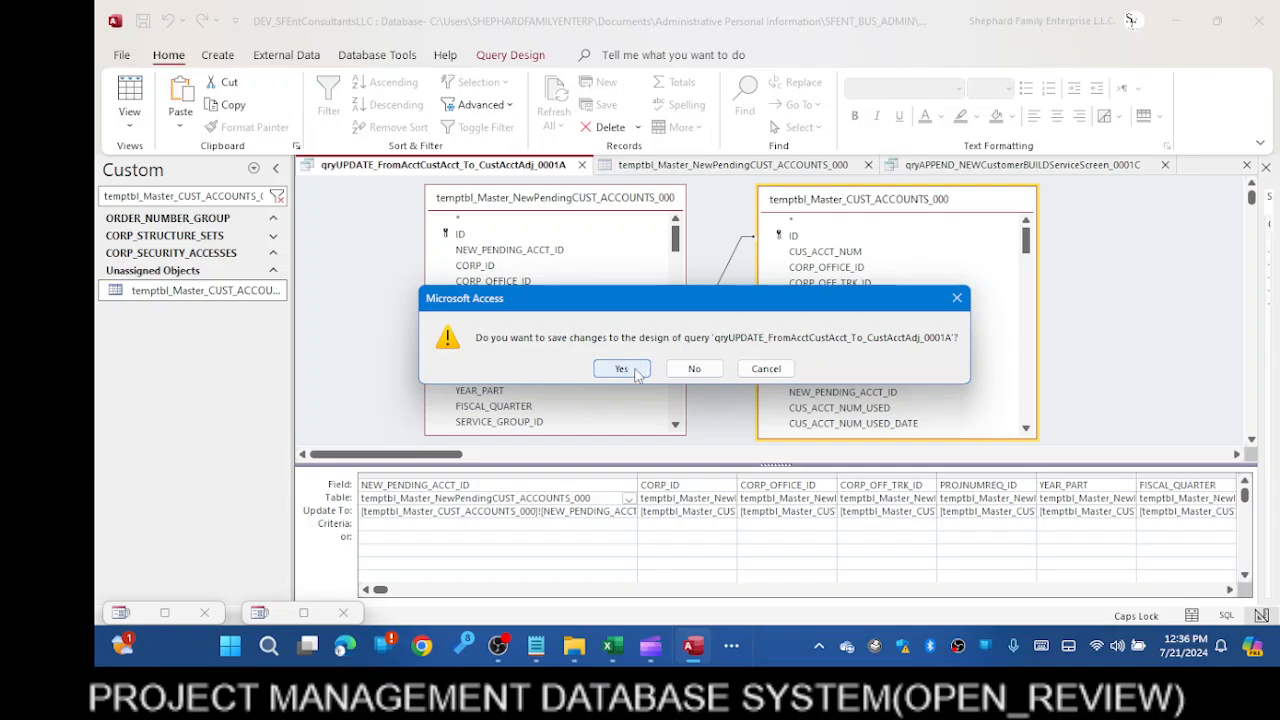
{"action": "left_click", "coordinate": [694, 369]}
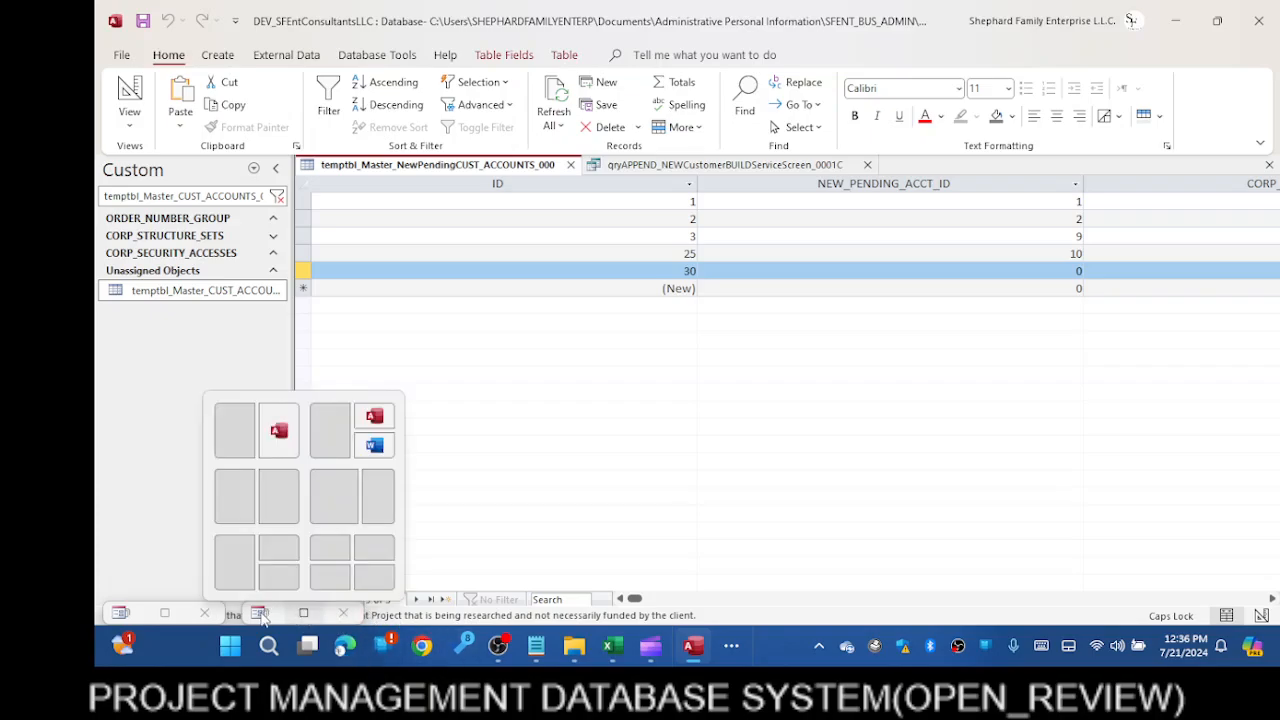
Restore the minimized account build form, recheck its Project Funded Status choices, and switch the form to Design View
{"action": "left_click", "coordinate": [261, 613]}
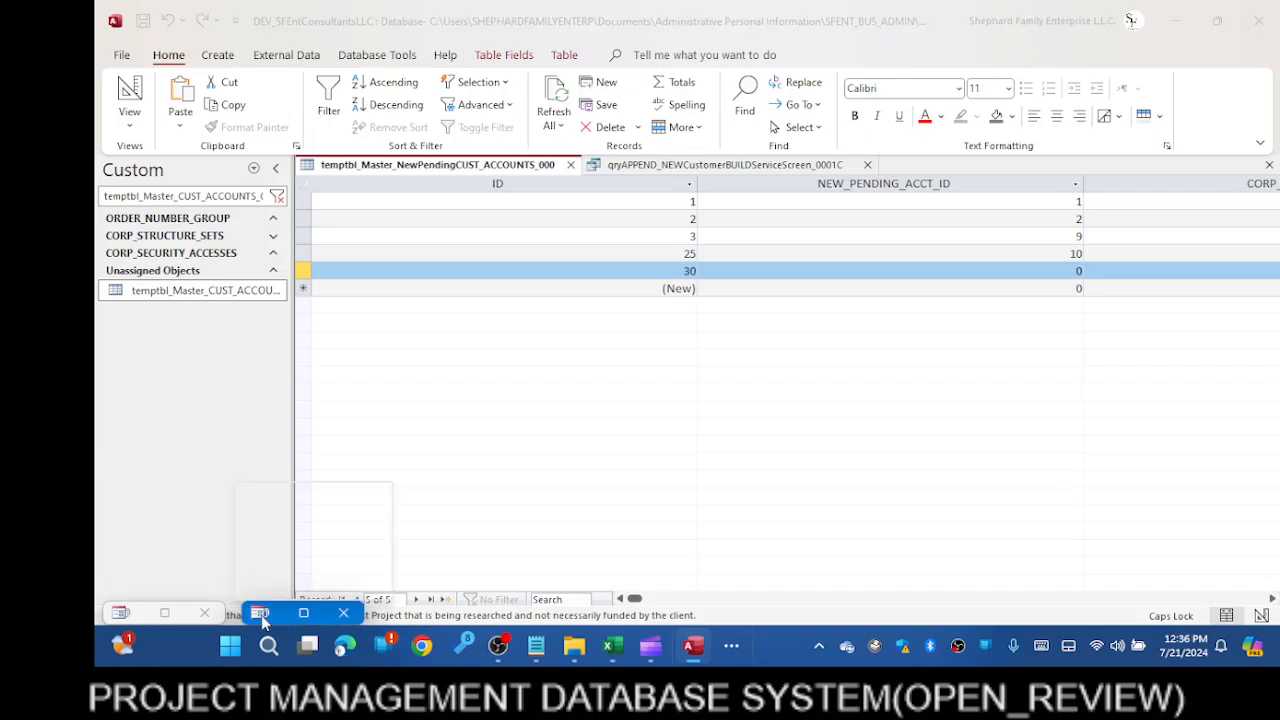
{"action": "left_click", "coordinate": [288, 570]}
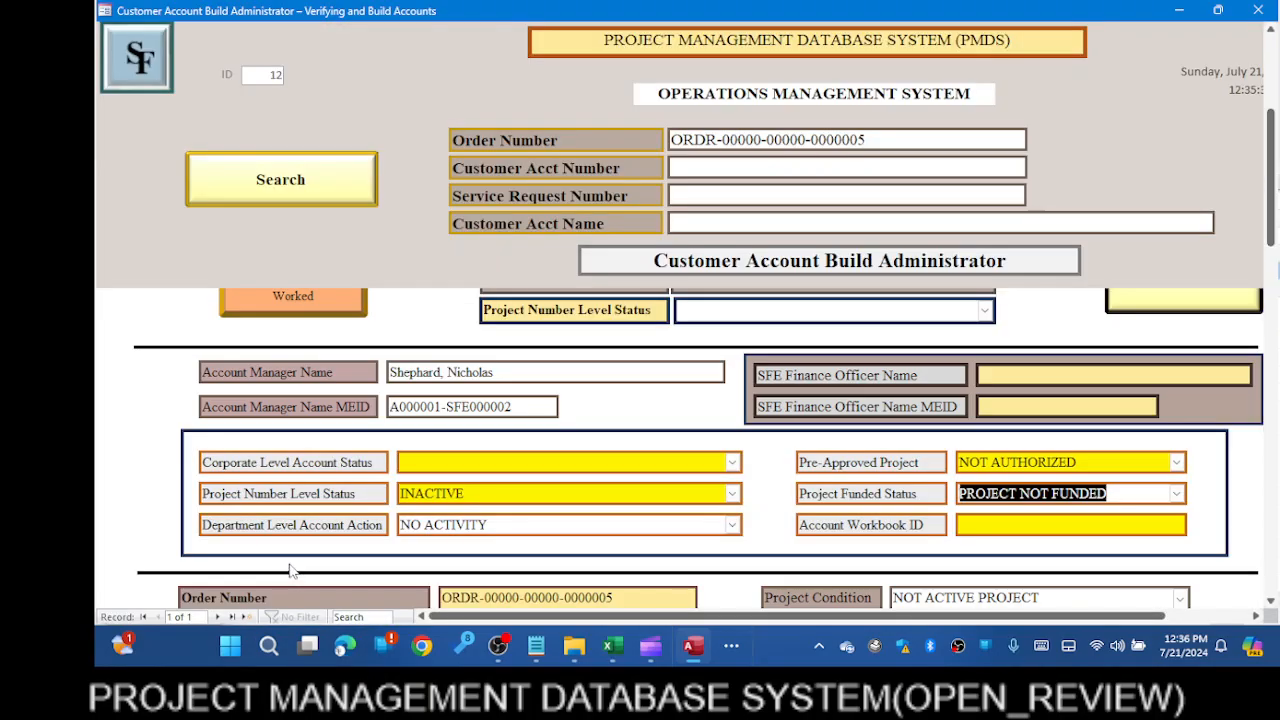
{"action": "left_click", "coordinate": [1178, 495]}
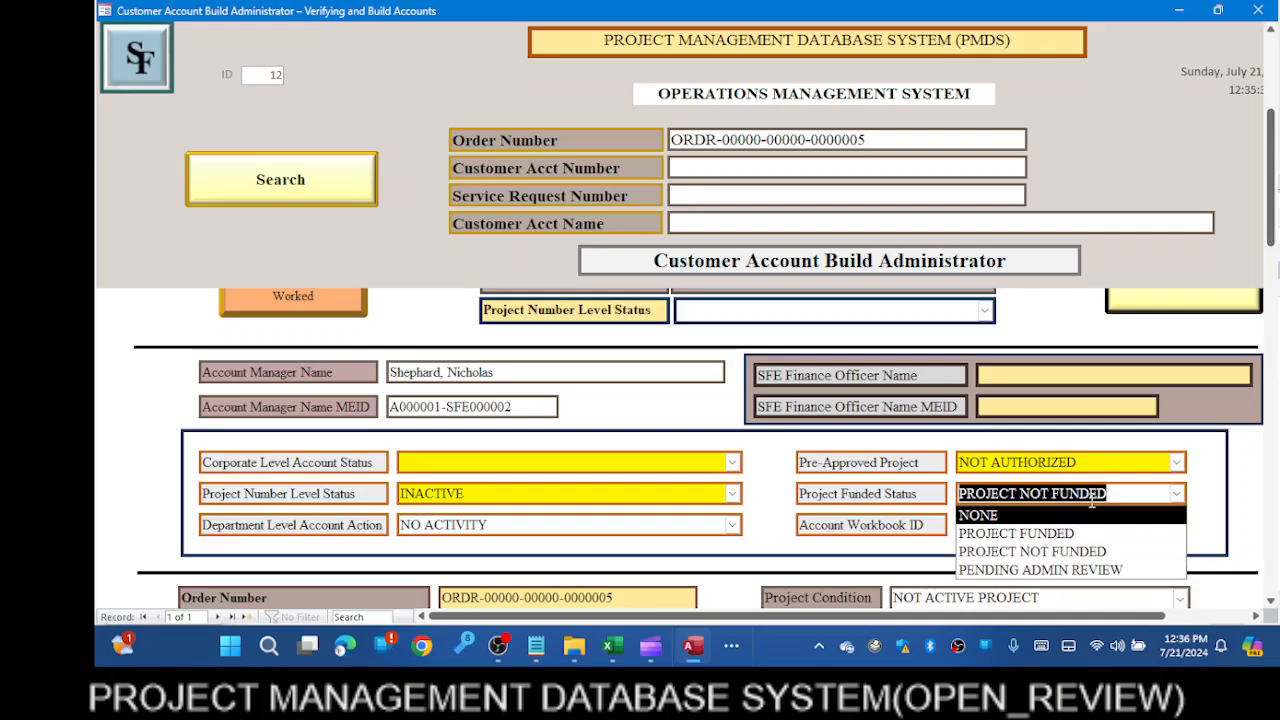
{"action": "right_click", "coordinate": [1068, 18]}
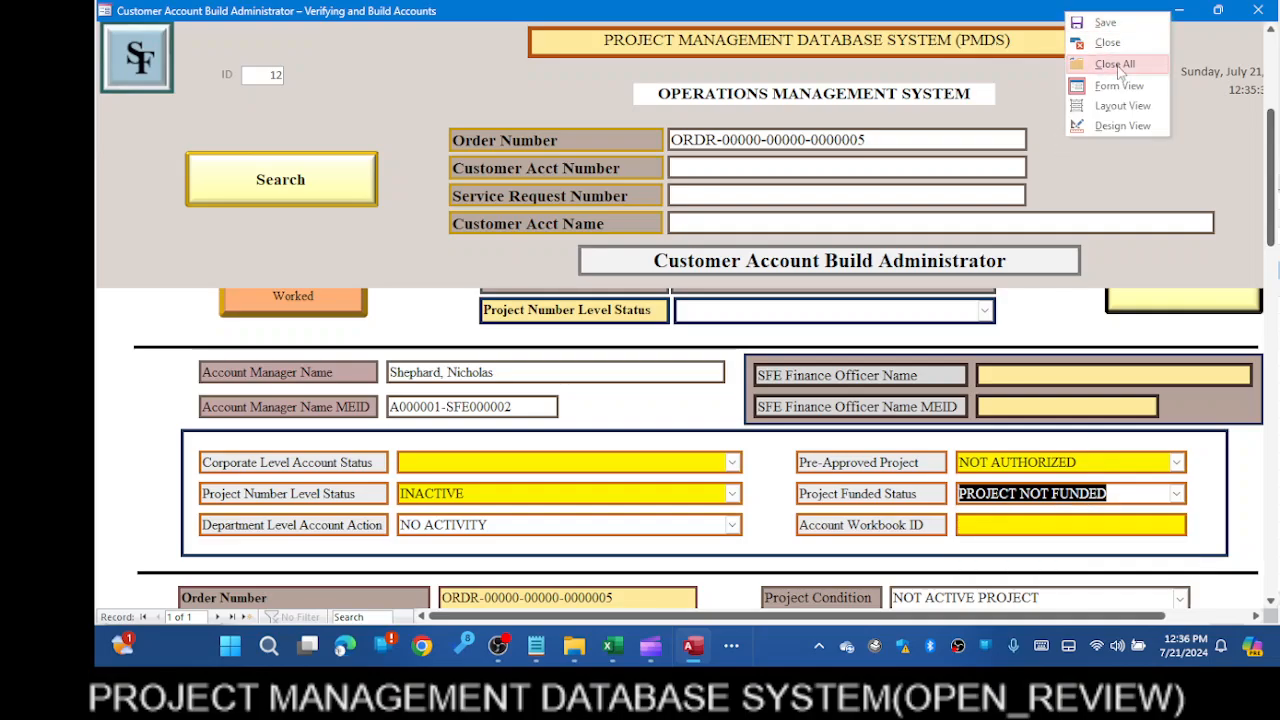
{"action": "left_click", "coordinate": [1120, 125]}
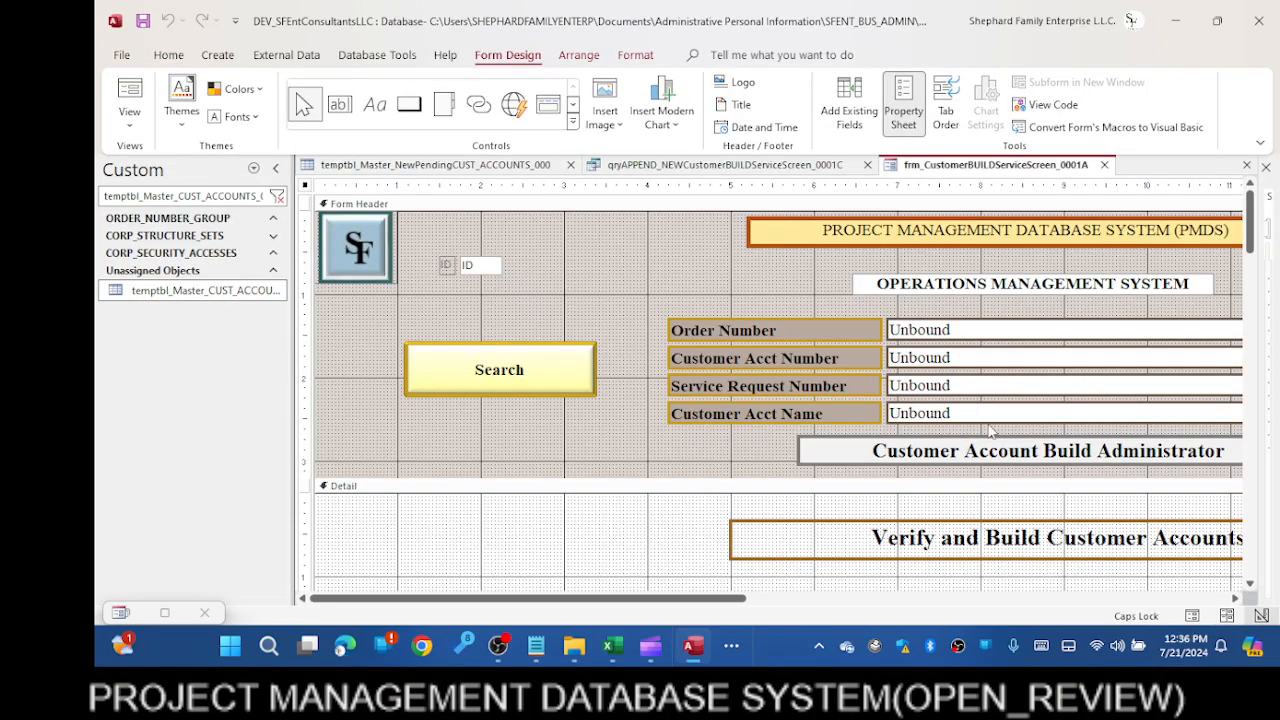
Set the Locked property of the PROJECT_FUNDED_STATUS combo box to No
{"action": "left_click_drag", "start_coordinate": [738, 598], "coordinate": [1076, 621]}
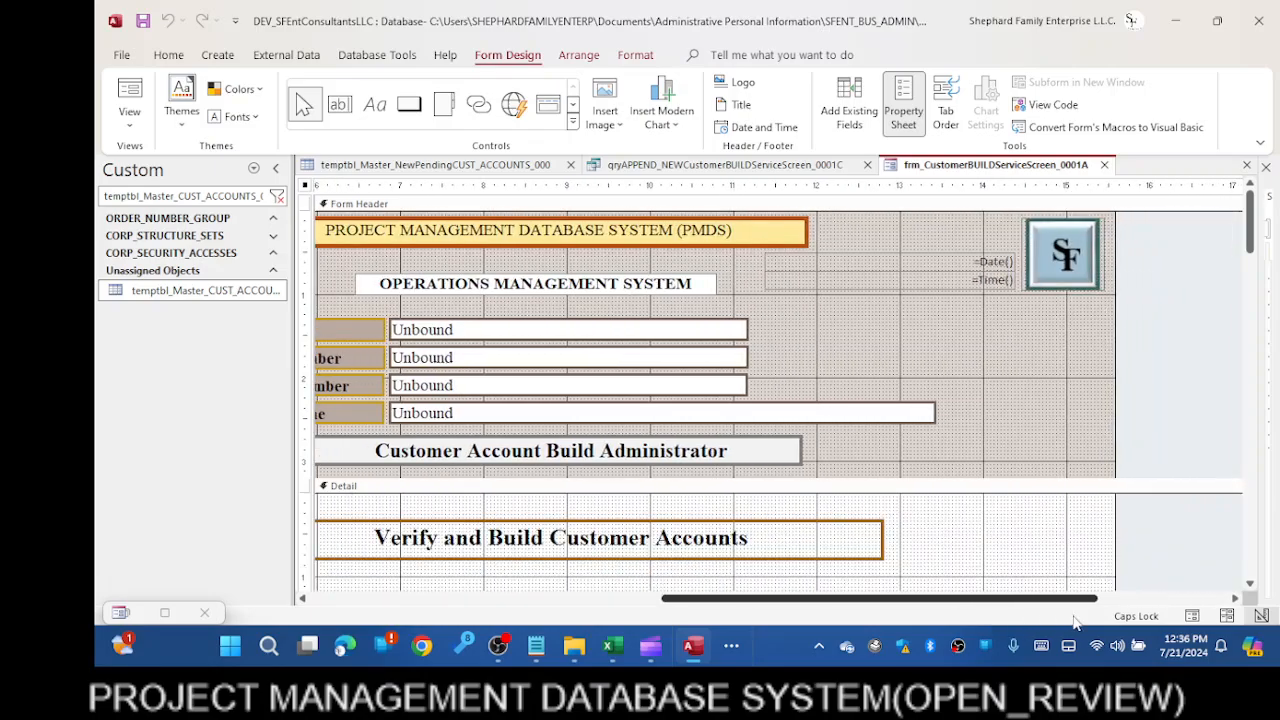
{"action": "scroll", "coordinate": [1050, 480], "scroll_direction": "down", "scroll_amount": 5}
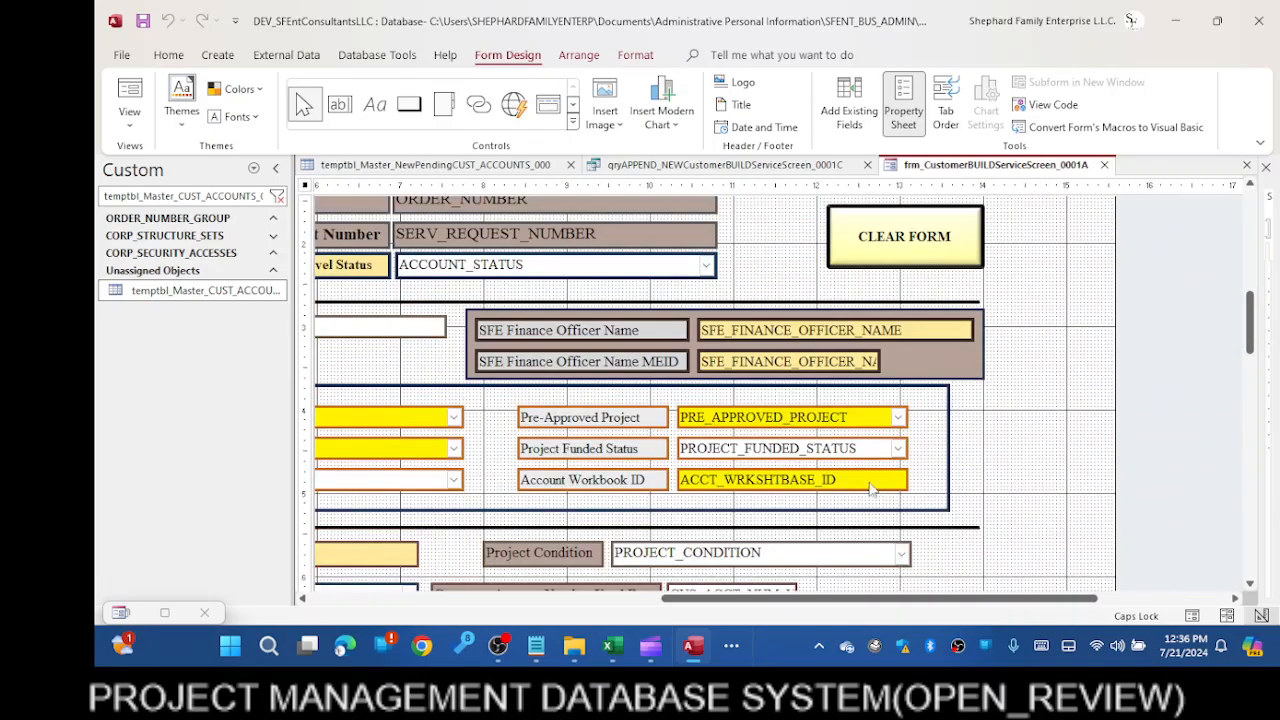
{"action": "left_click", "coordinate": [855, 448]}
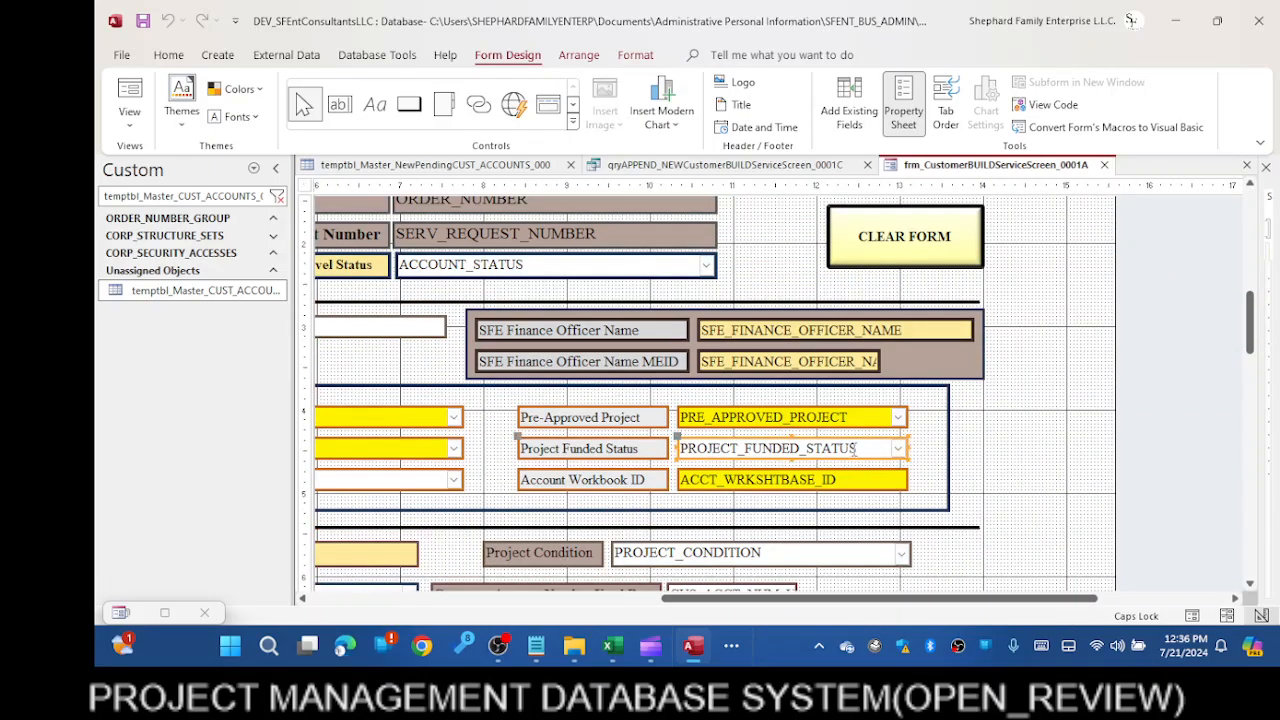
{"action": "key", "text": "F4"}
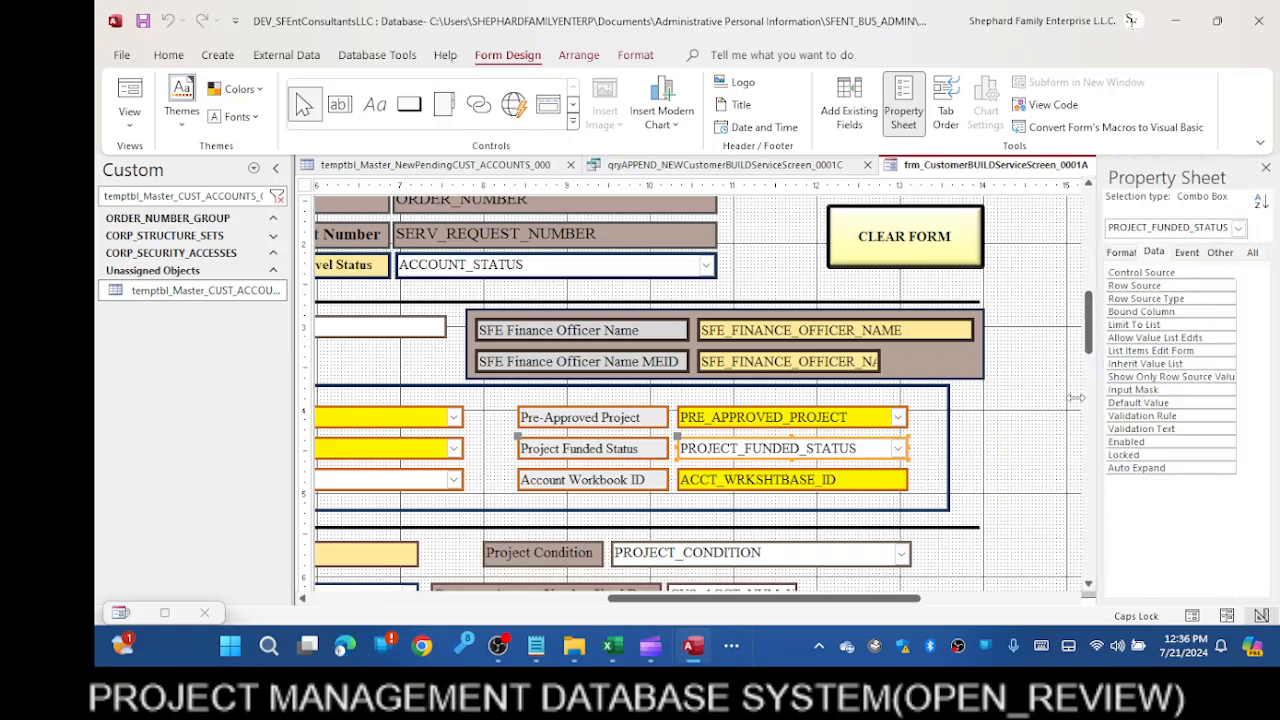
{"action": "left_click", "coordinate": [1203, 455]}
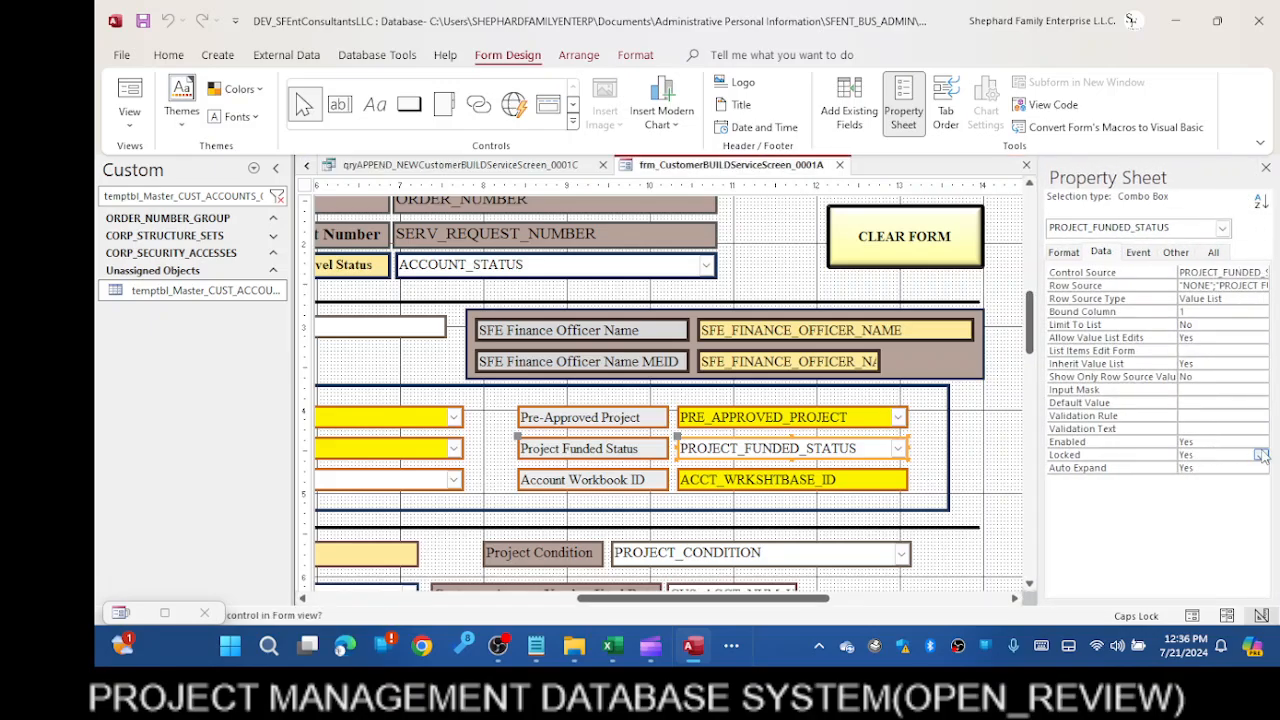
{"action": "left_click", "coordinate": [1263, 457]}
{"action": "left_click", "coordinate": [1216, 481]}
Check the data properties of the ACCT_ACTION combo box for Department Level Account Action
{"action": "left_click_drag", "start_coordinate": [828, 600], "coordinate": [571, 608]}
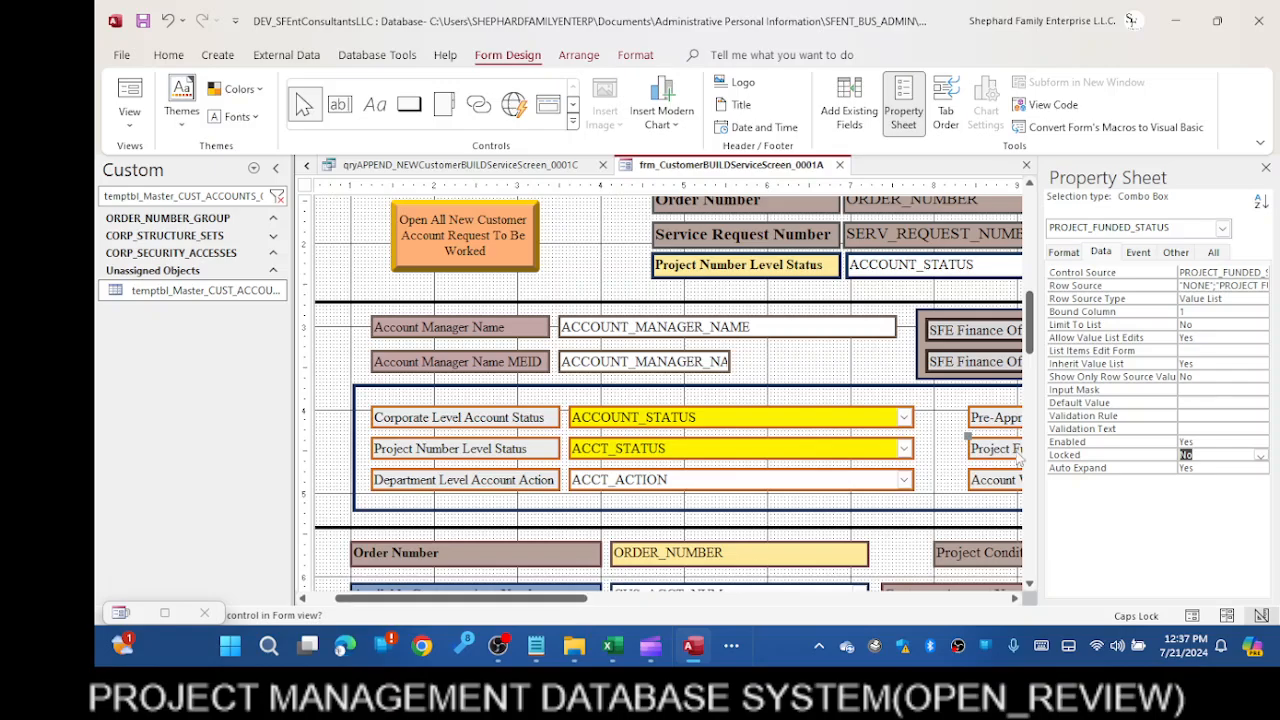
{"action": "left_click", "coordinate": [858, 484]}
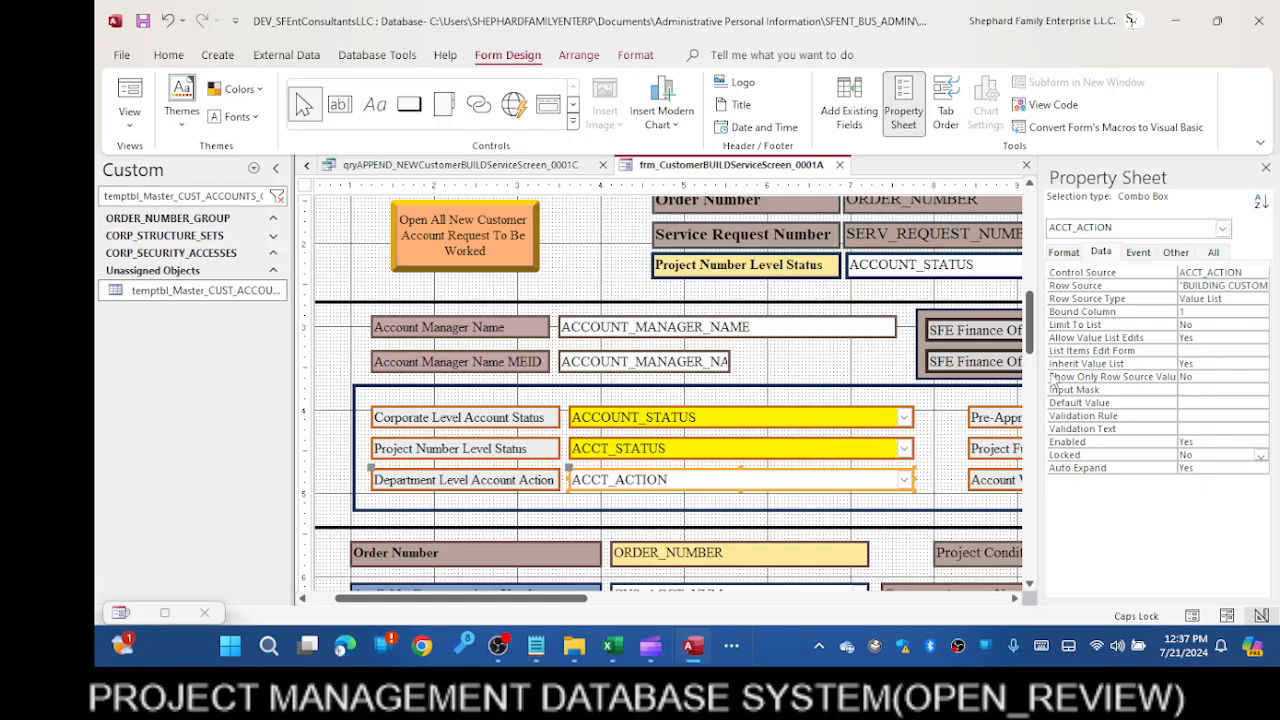
{"action": "left_click_drag", "start_coordinate": [1038, 382], "coordinate": [1178, 400]}
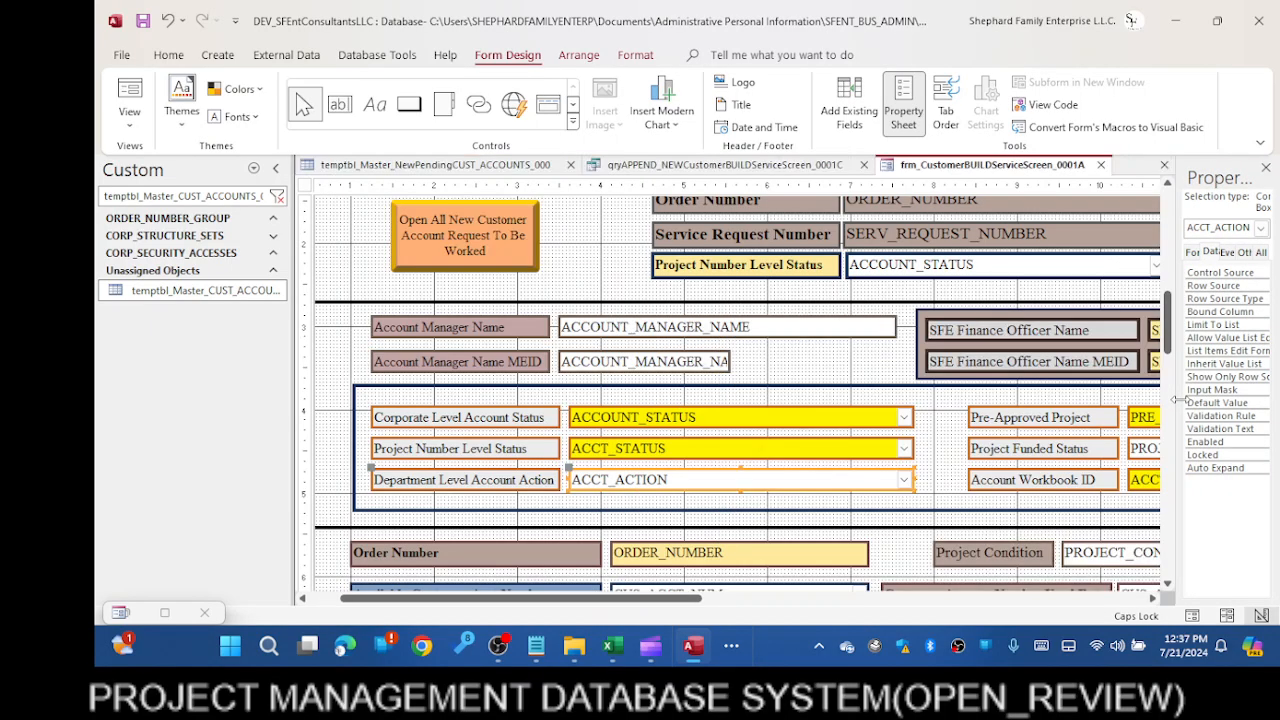
Examine the full Row Source value list of the PROJECT_FUNDED_STATUS combo box without editing it
{"action": "left_click_drag", "start_coordinate": [642, 598], "coordinate": [866, 600]}
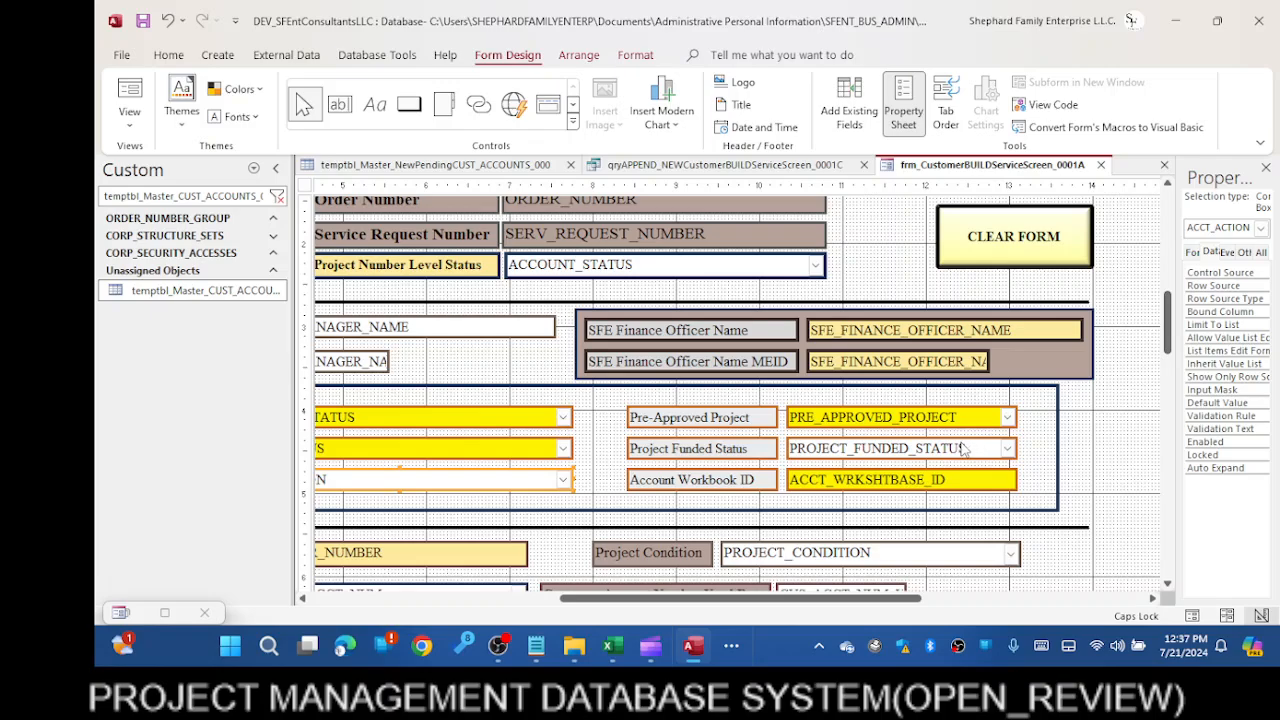
{"action": "left_click", "coordinate": [986, 452]}
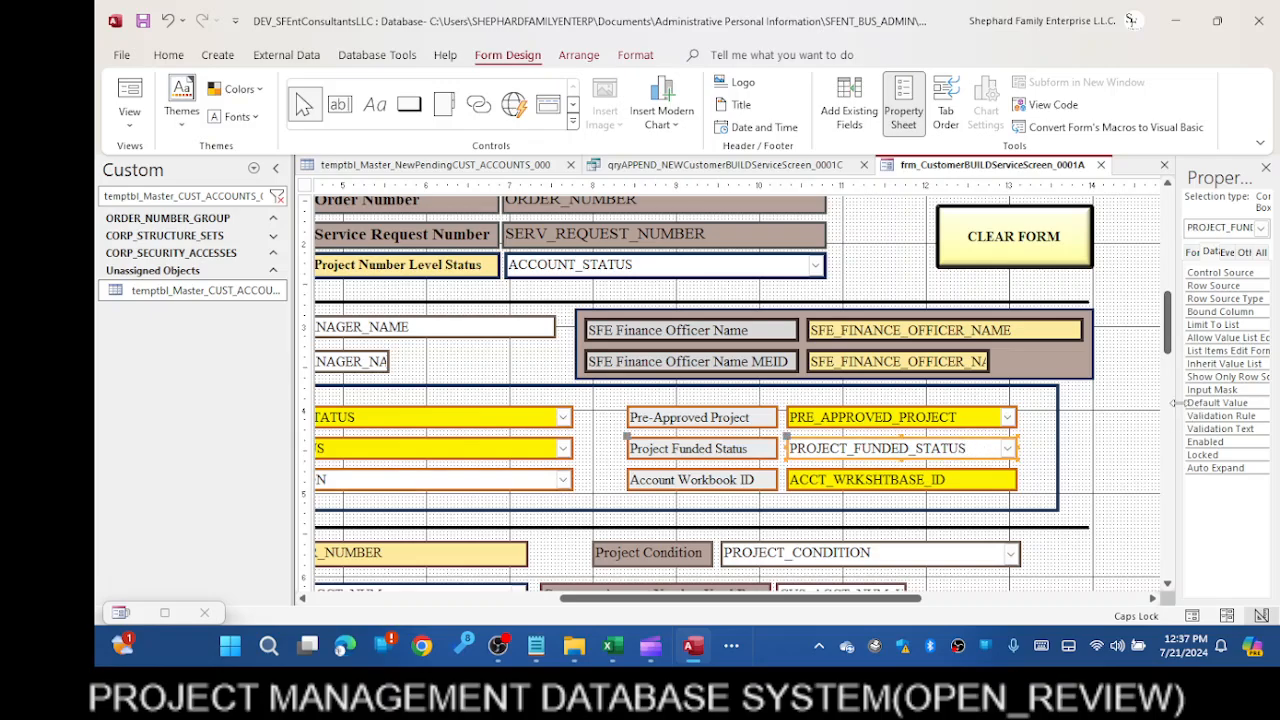
{"action": "left_click_drag", "start_coordinate": [1177, 402], "coordinate": [668, 402]}
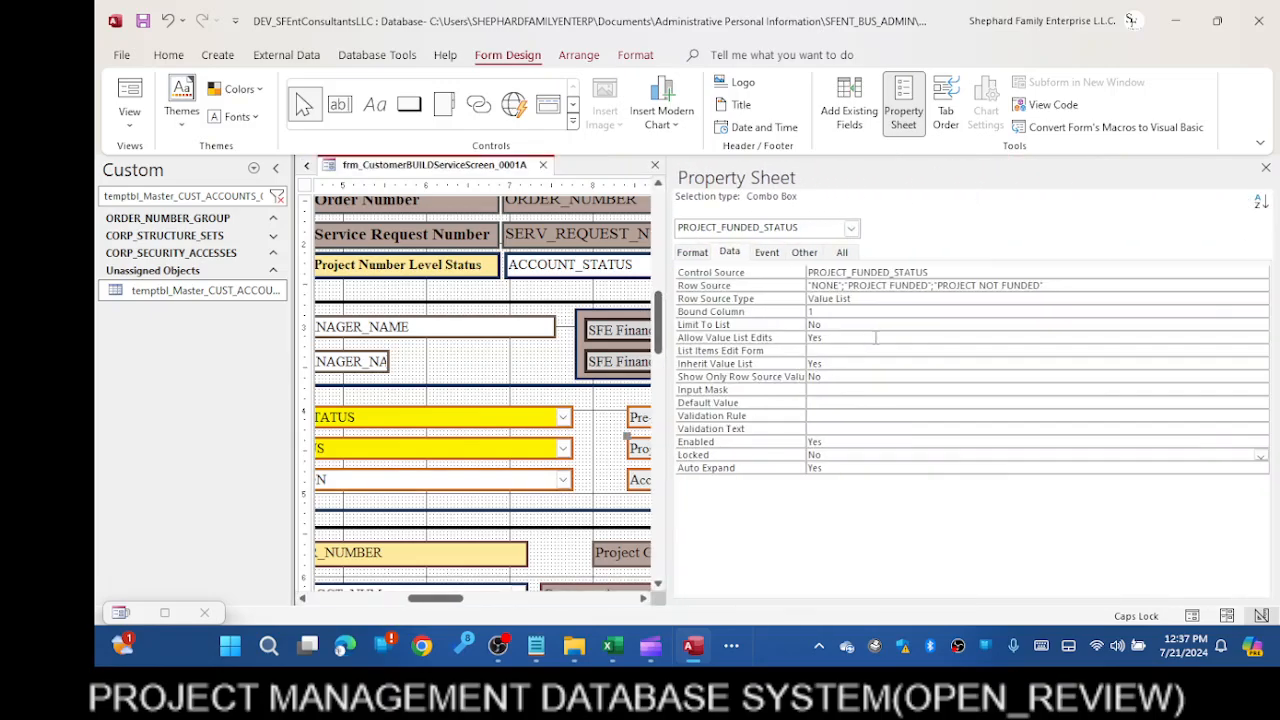
{"action": "left_click", "coordinate": [1060, 285]}
{"action": "left_click_drag", "start_coordinate": [668, 338], "coordinate": [1022, 346]}
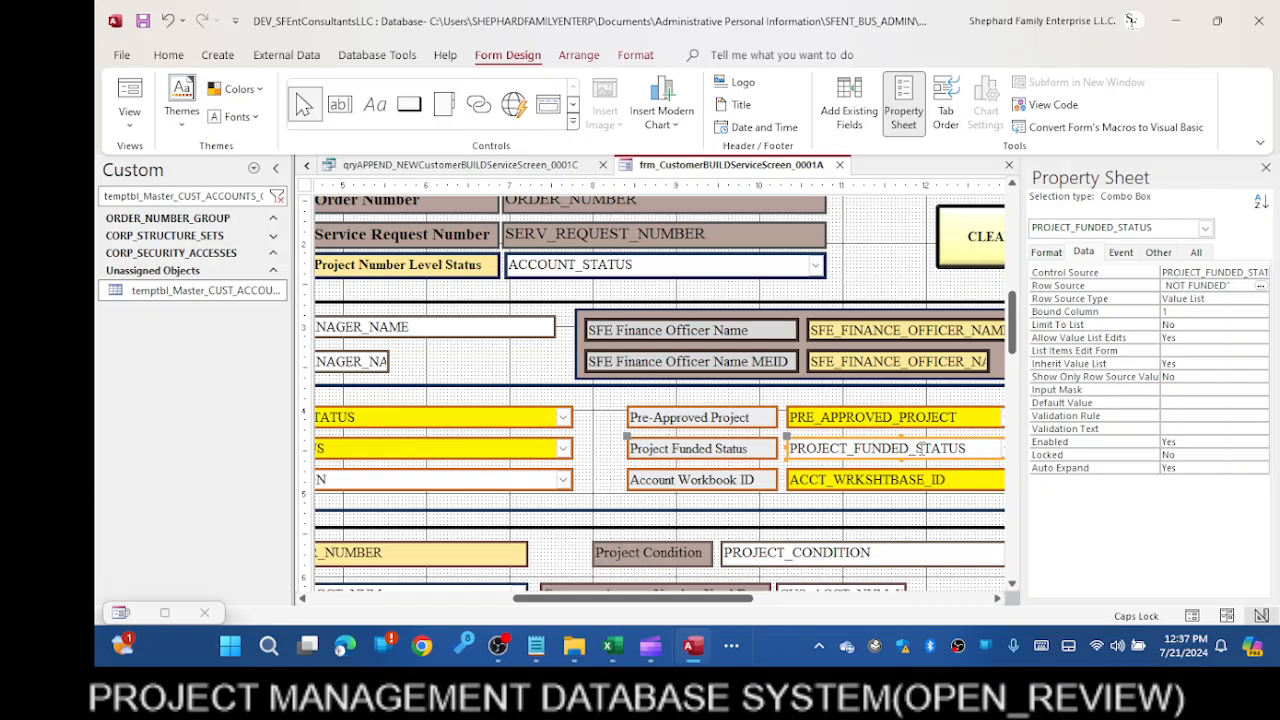
Examine the data properties and full Row Source value list of the PROJECT_CONDITION combo box
{"action": "scroll", "coordinate": [893, 465], "scroll_direction": "down", "scroll_amount": 1}
{"action": "left_click", "coordinate": [873, 471]}
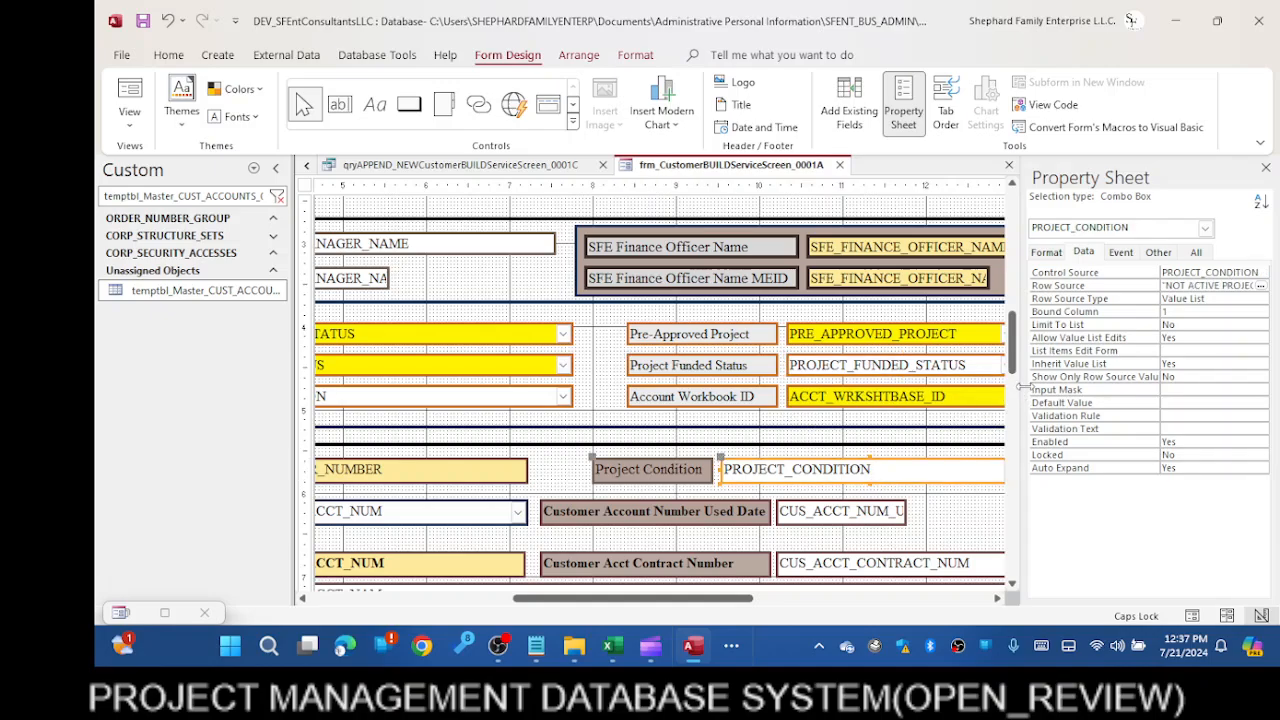
{"action": "left_click_drag", "start_coordinate": [1022, 386], "coordinate": [615, 409]}
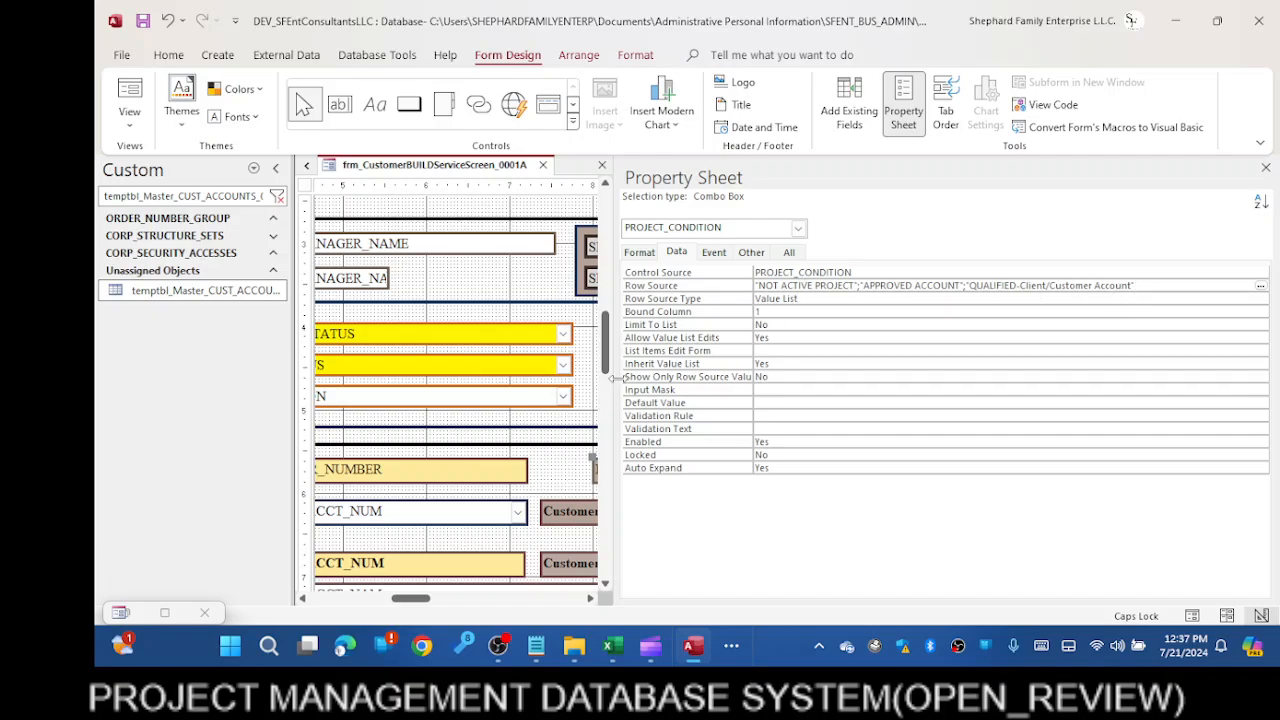
Examine the data properties and full Row Source value list of the ACCT_ACTION combo box for Department Level Account Action
{"action": "left_click_drag", "start_coordinate": [612, 381], "coordinate": [1058, 390]}
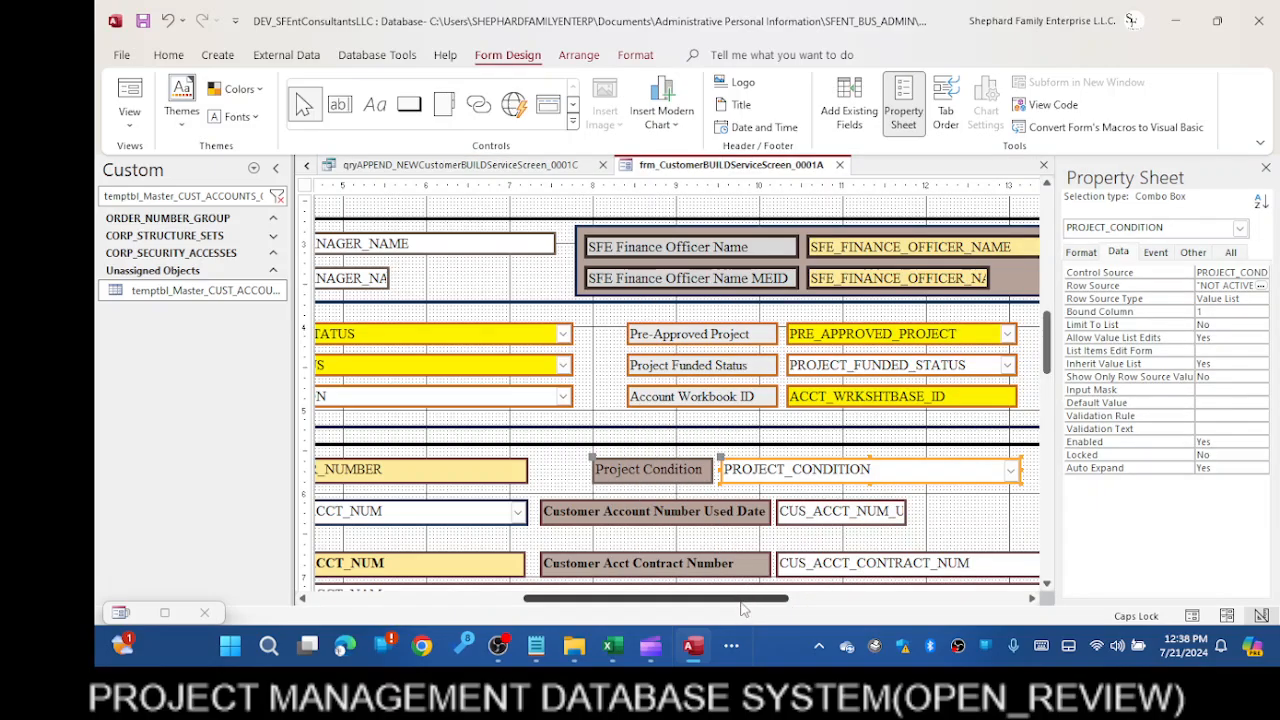
{"action": "left_click_drag", "start_coordinate": [743, 609], "coordinate": [574, 606]}
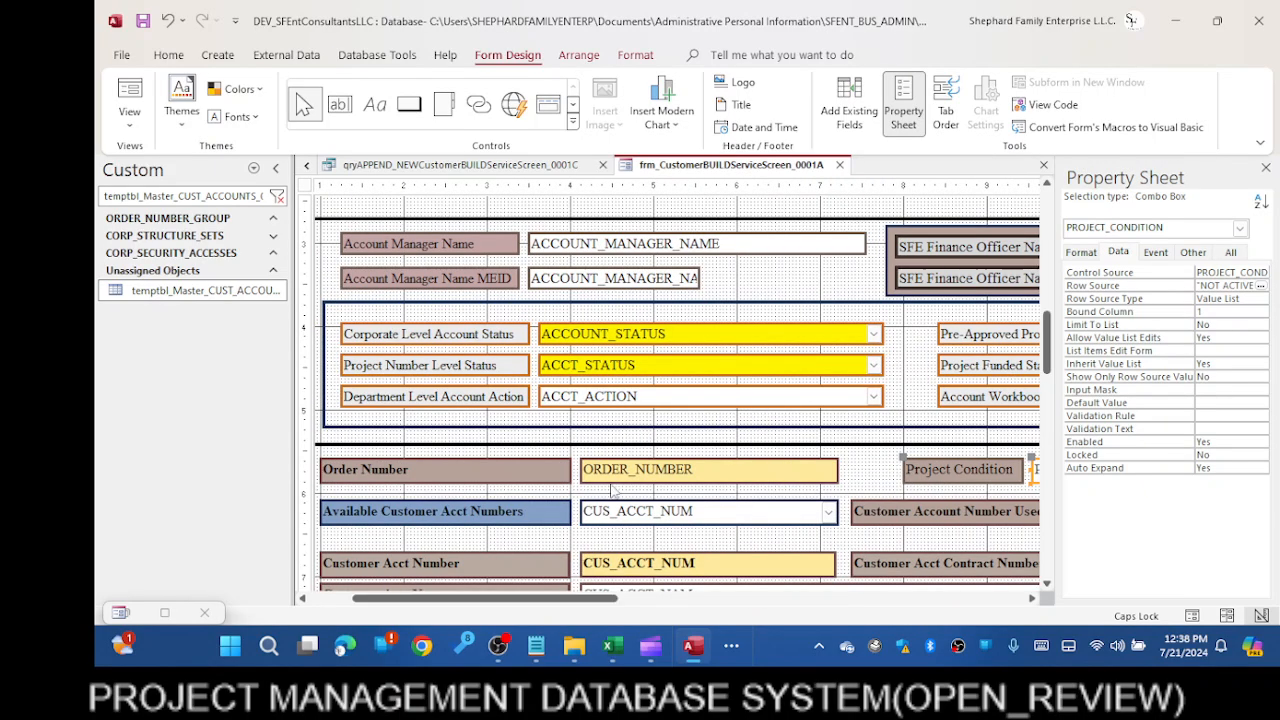
{"action": "left_click", "coordinate": [686, 397]}
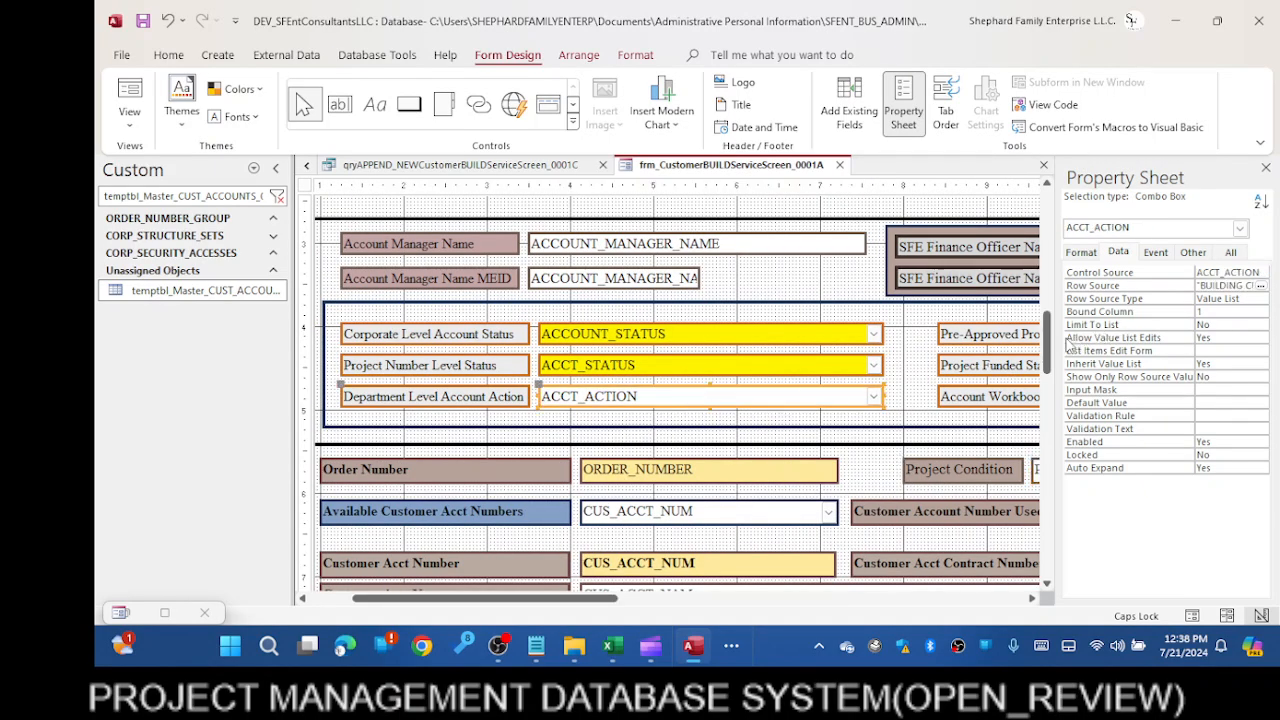
{"action": "left_click_drag", "start_coordinate": [1052, 340], "coordinate": [437, 431]}
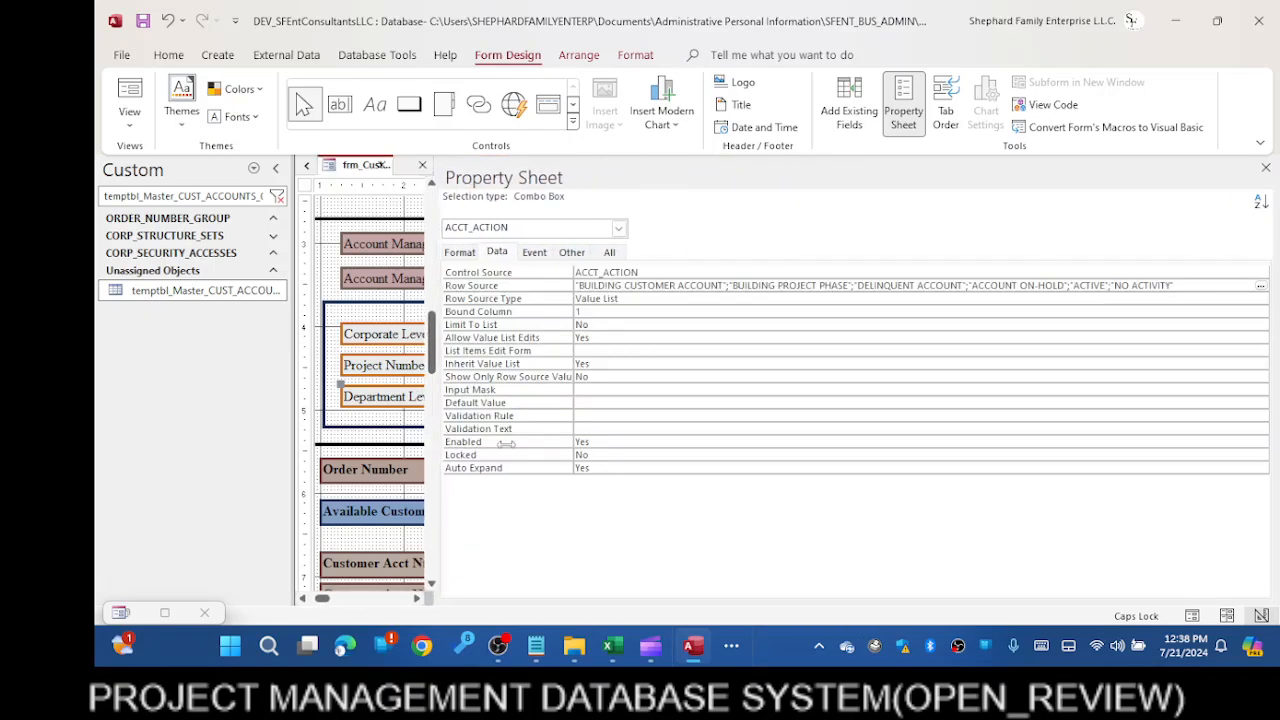
{"action": "left_click_drag", "start_coordinate": [437, 431], "coordinate": [938, 480]}
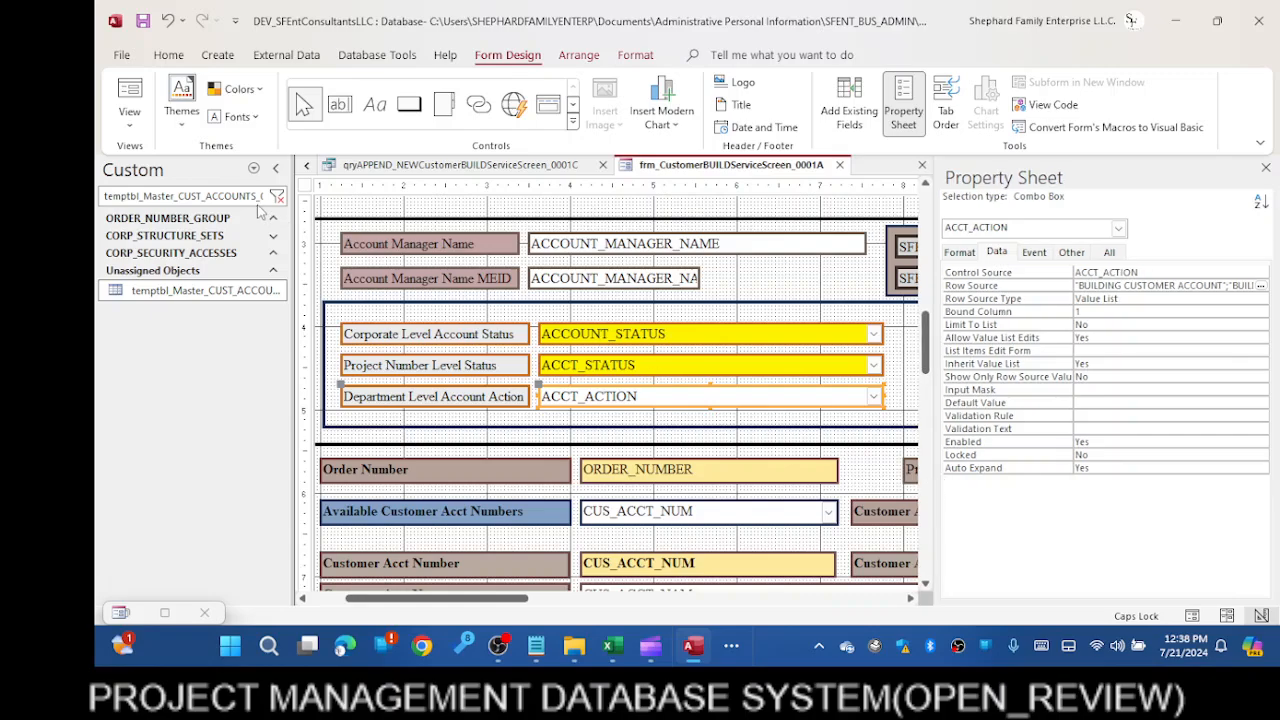
{"action": "left_click", "coordinate": [308, 166]}
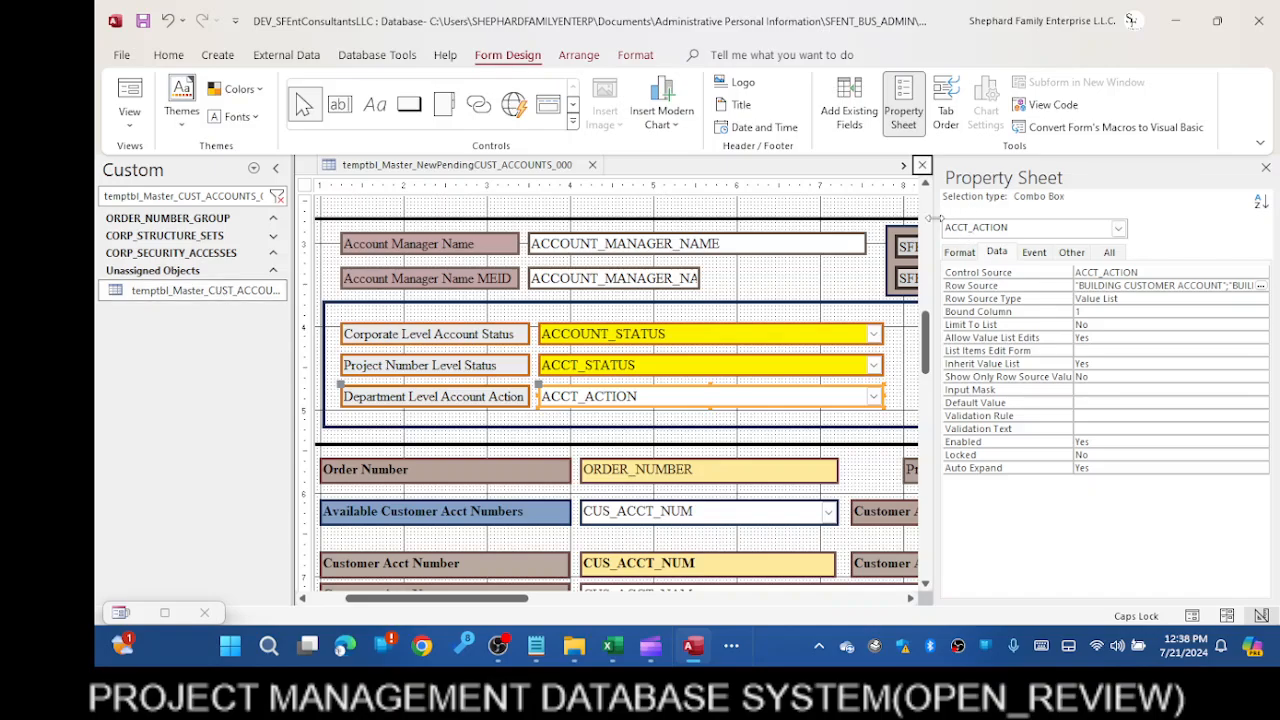
{"action": "left_click_drag", "start_coordinate": [932, 218], "coordinate": [1275, 218]}
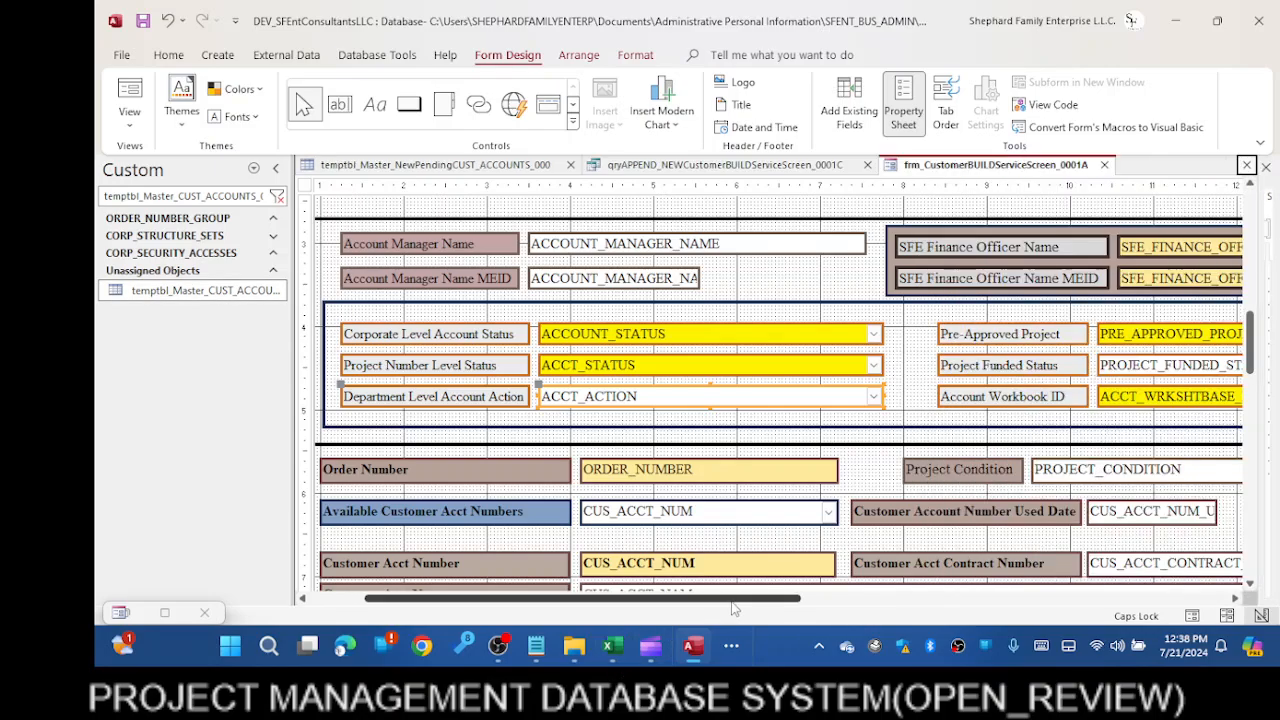
{"action": "left_click_drag", "start_coordinate": [731, 600], "coordinate": [976, 598]}
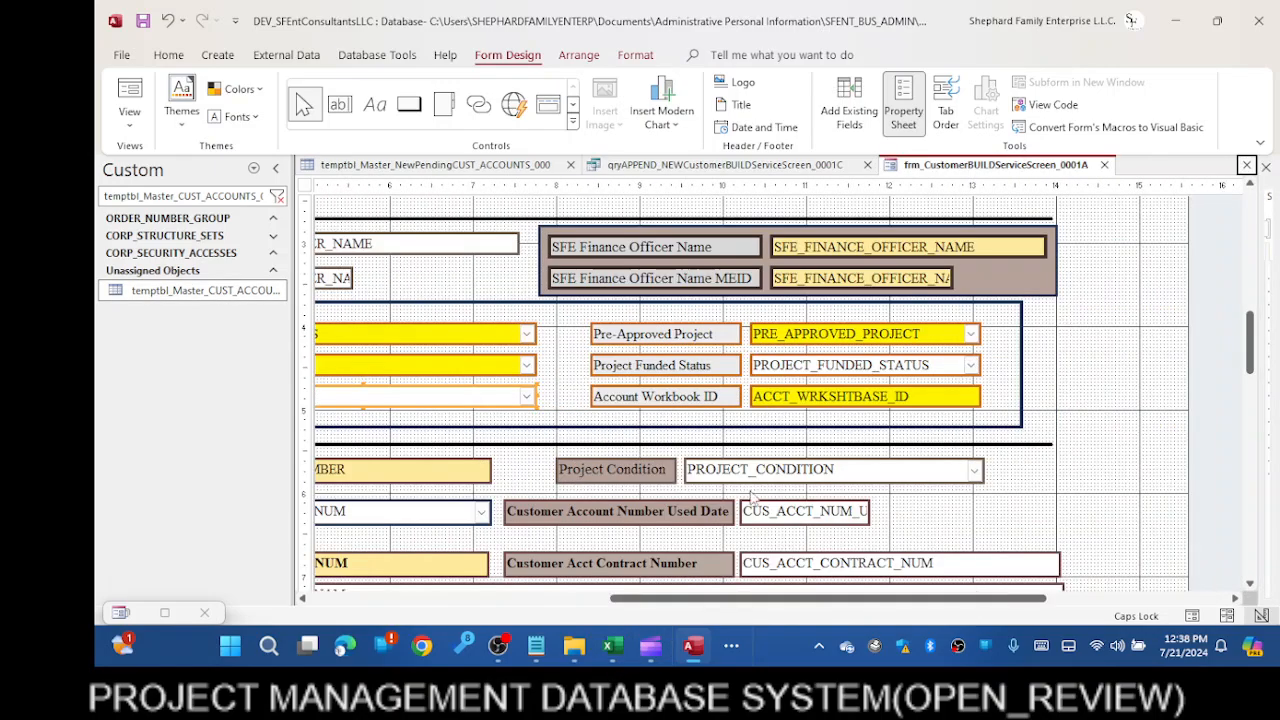
{"action": "left_click", "coordinate": [505, 658]}
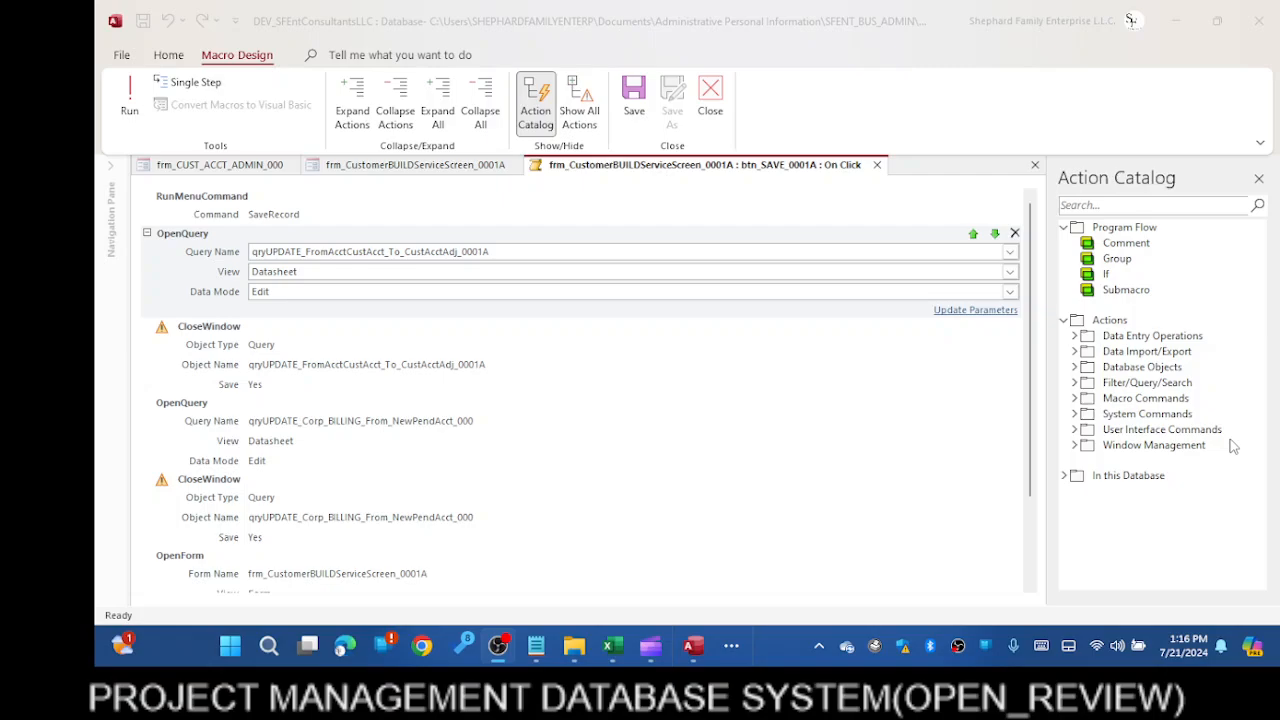
Close the On Click macro of the SAVE button and return to the frm_CustomerBUILDServiceScreen_0001A form design
{"action": "left_click", "coordinate": [695, 648]}
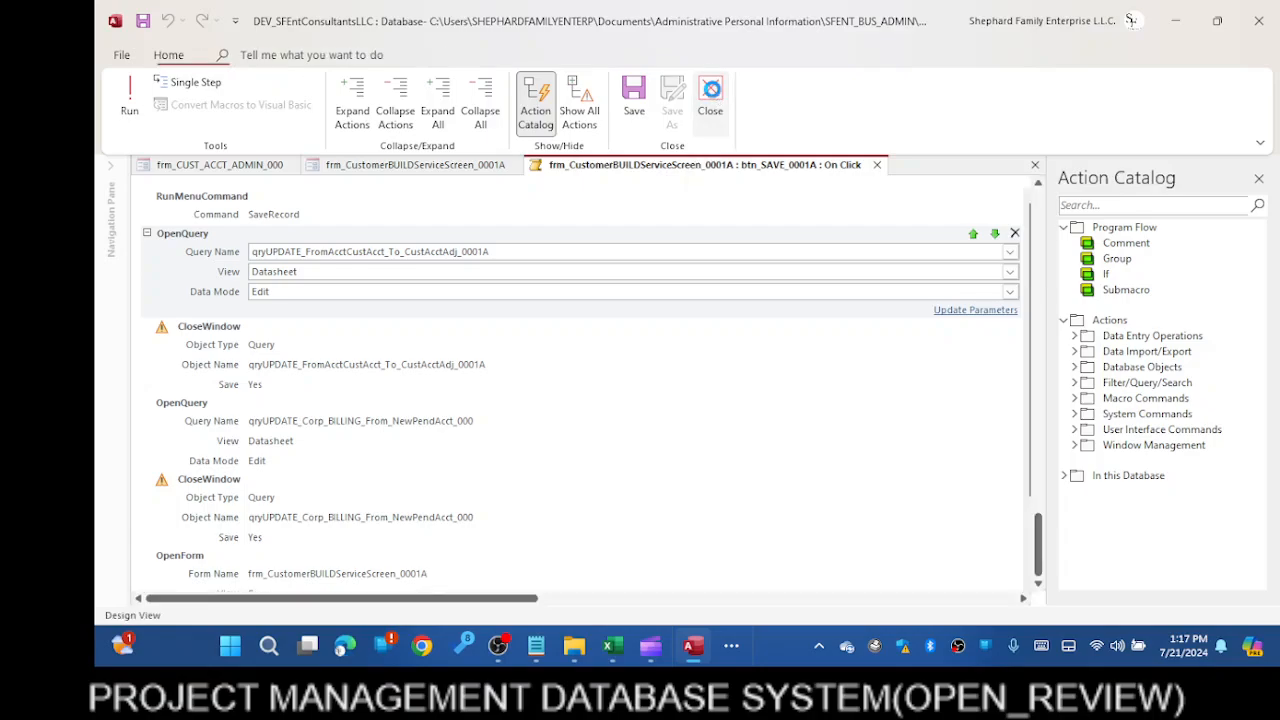
{"action": "left_click", "coordinate": [711, 94]}
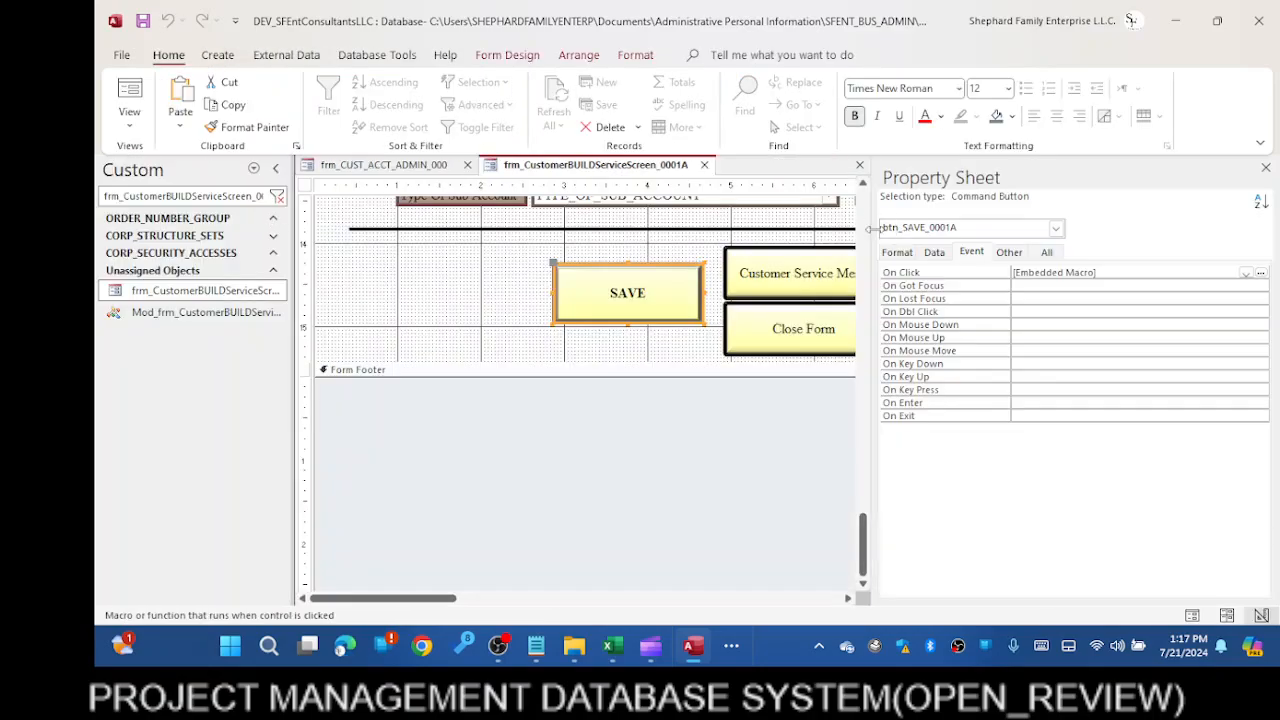
{"action": "left_click_drag", "start_coordinate": [874, 233], "coordinate": [1166, 245]}
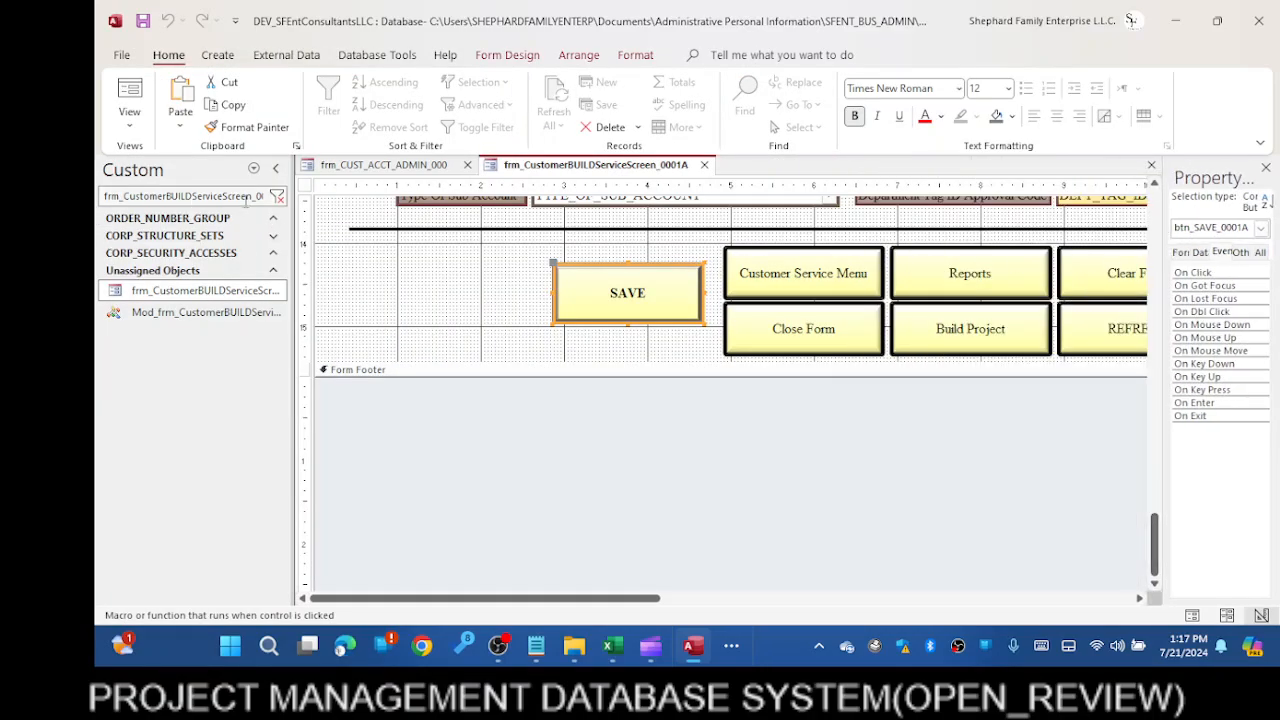
Search the database objects for qryUPDATE_FromAcctCustAcct_To_CustAcctAdj_0001A and open that query in Design View
{"action": "left_click", "coordinate": [278, 196]}
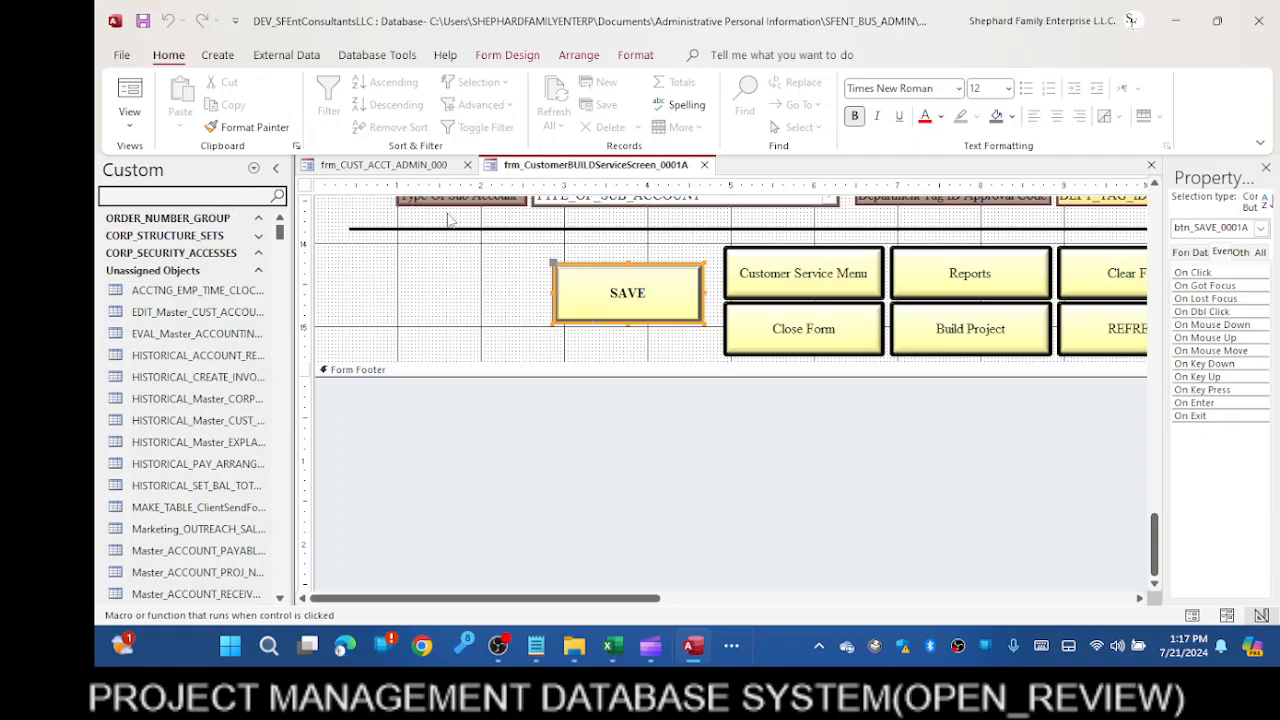
{"action": "key", "text": "ctrl+v"}
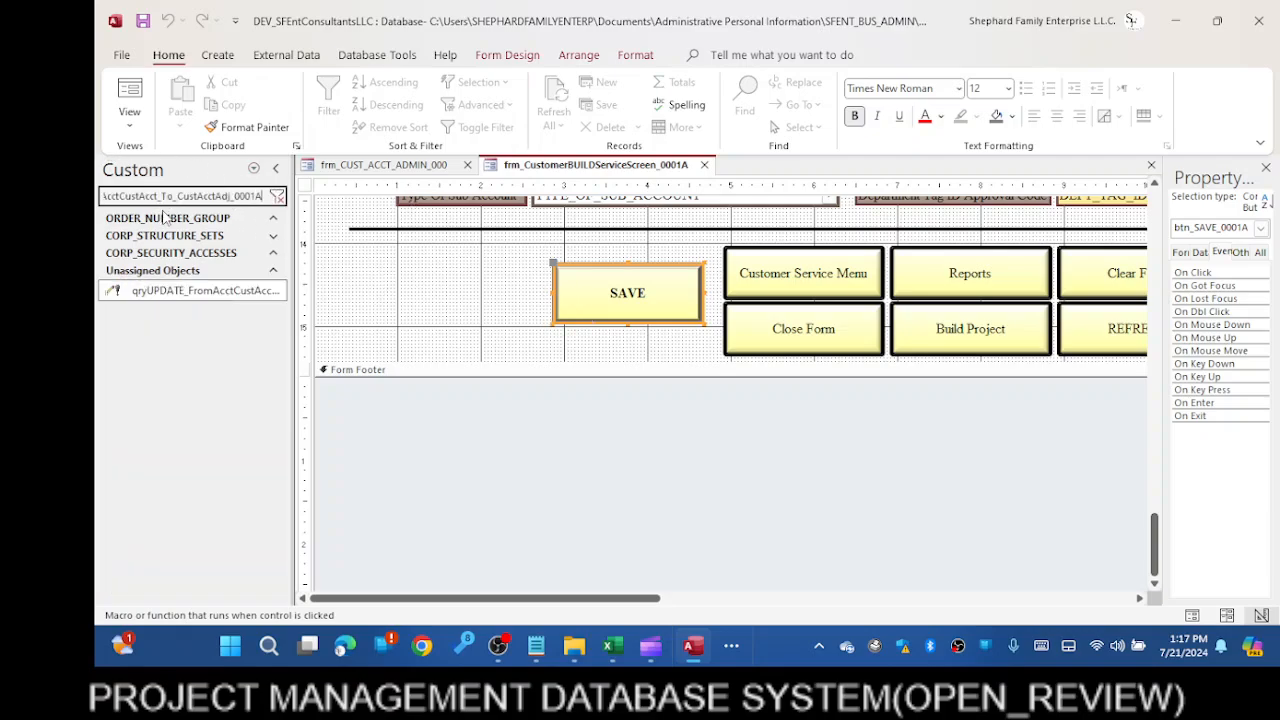
{"action": "left_click", "coordinate": [203, 294]}
{"action": "right_click", "coordinate": [203, 296]}
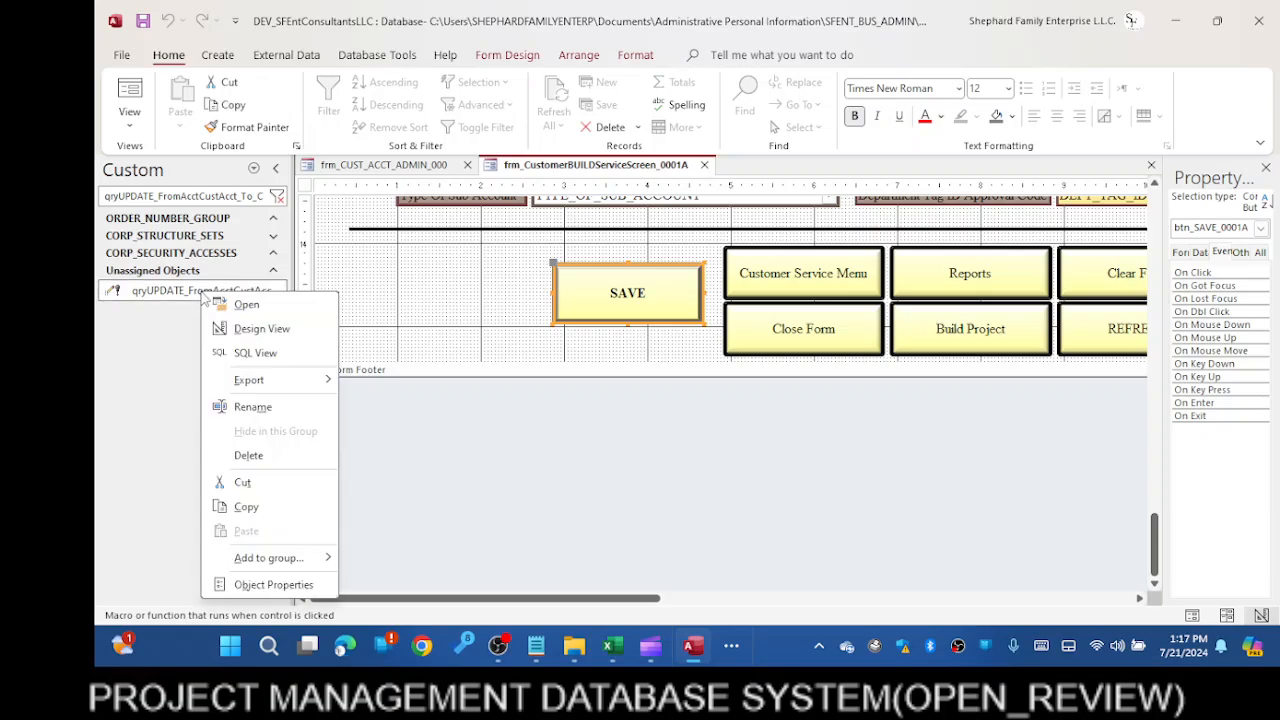
{"action": "left_click", "coordinate": [257, 330]}
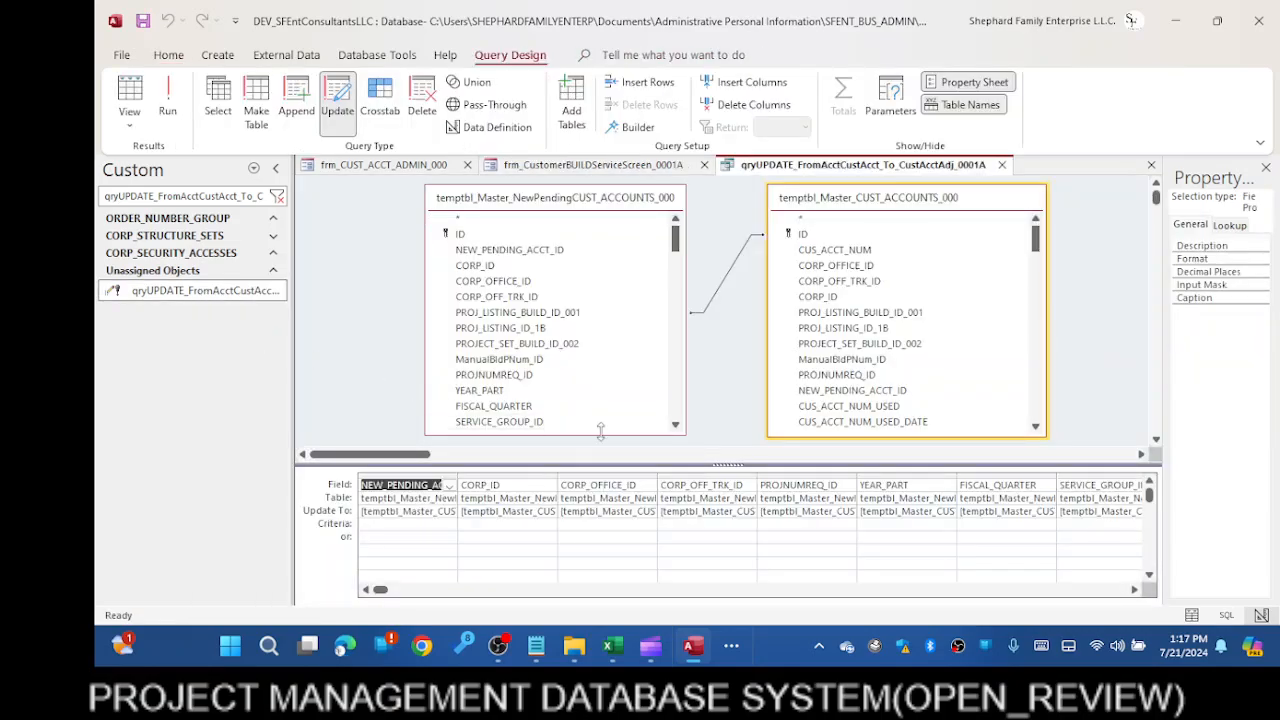
Check the full name of the open update query in the database object list
{"action": "left_click_drag", "start_coordinate": [293, 424], "coordinate": [240, 428]}
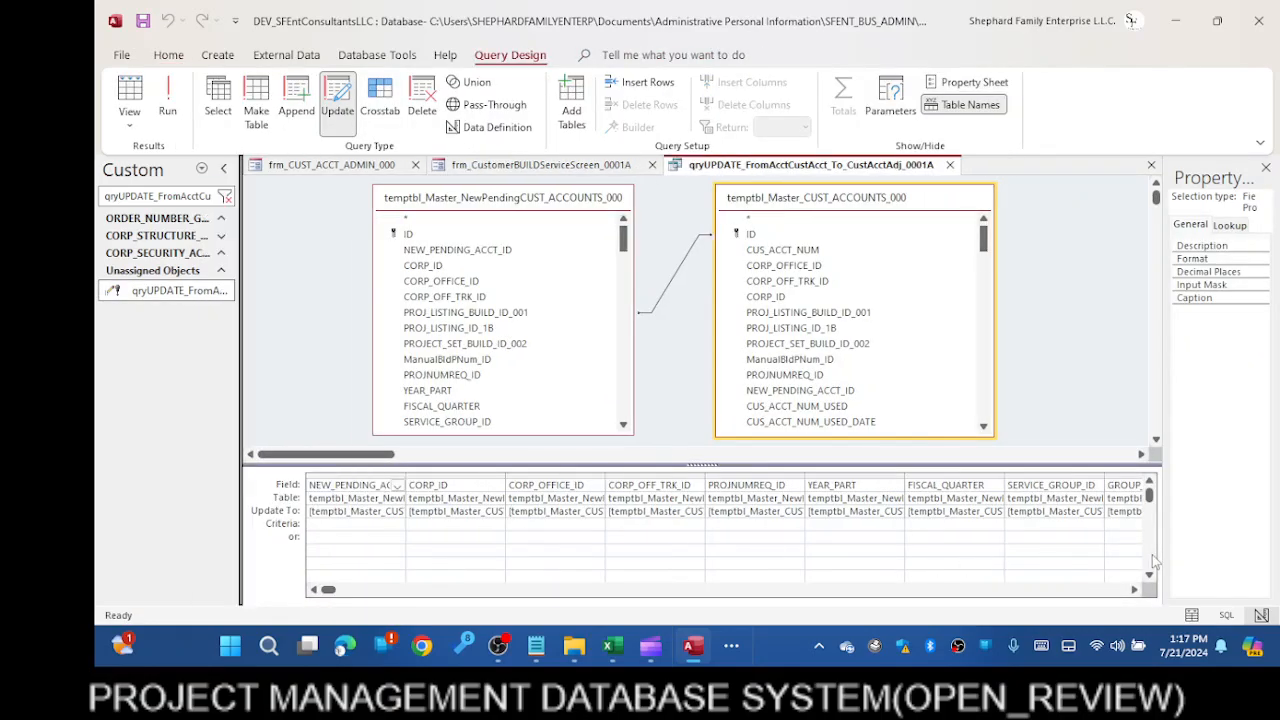
{"action": "left_click", "coordinate": [328, 591]}
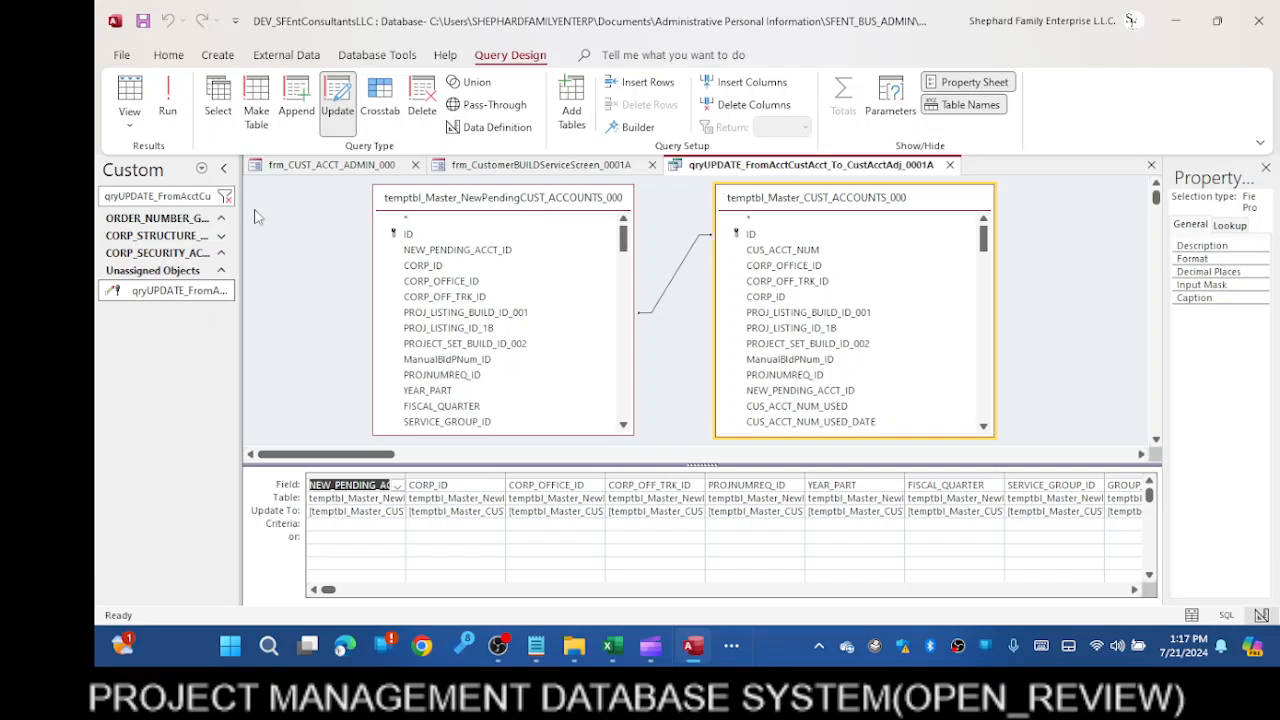
{"action": "left_click_drag", "start_coordinate": [241, 234], "coordinate": [557, 420]}
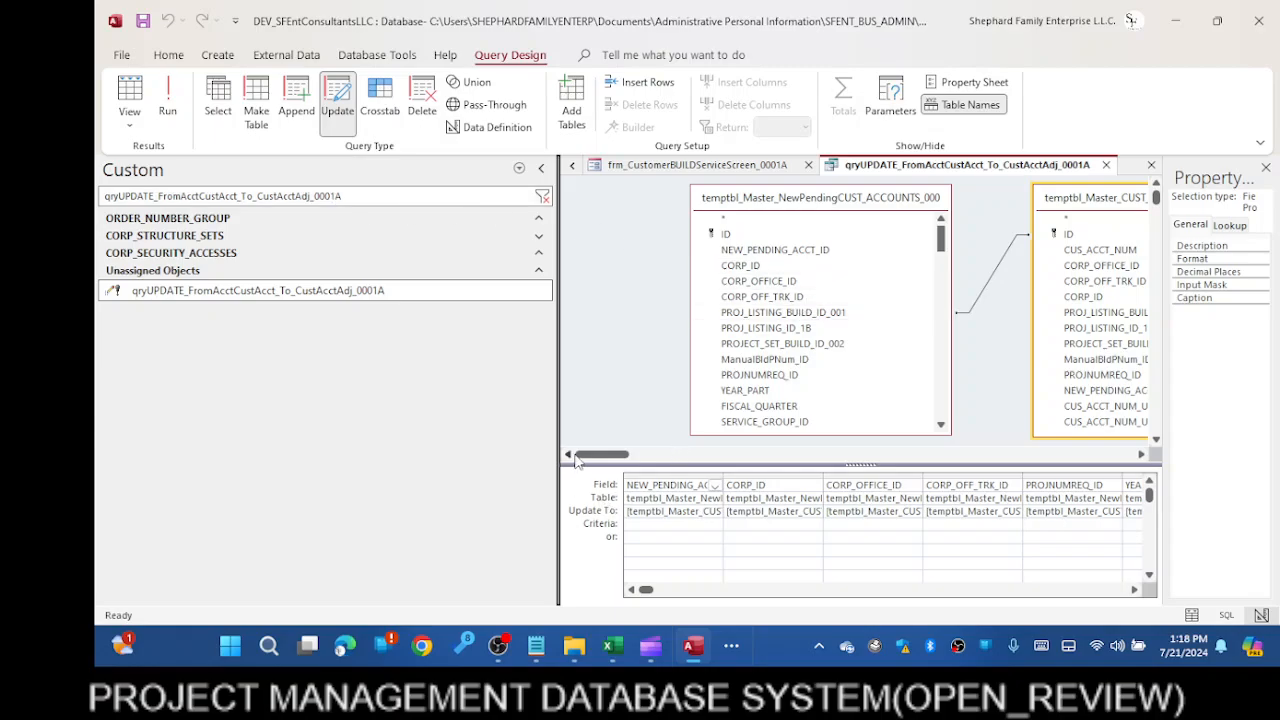
{"action": "left_click_drag", "start_coordinate": [557, 426], "coordinate": [252, 426]}
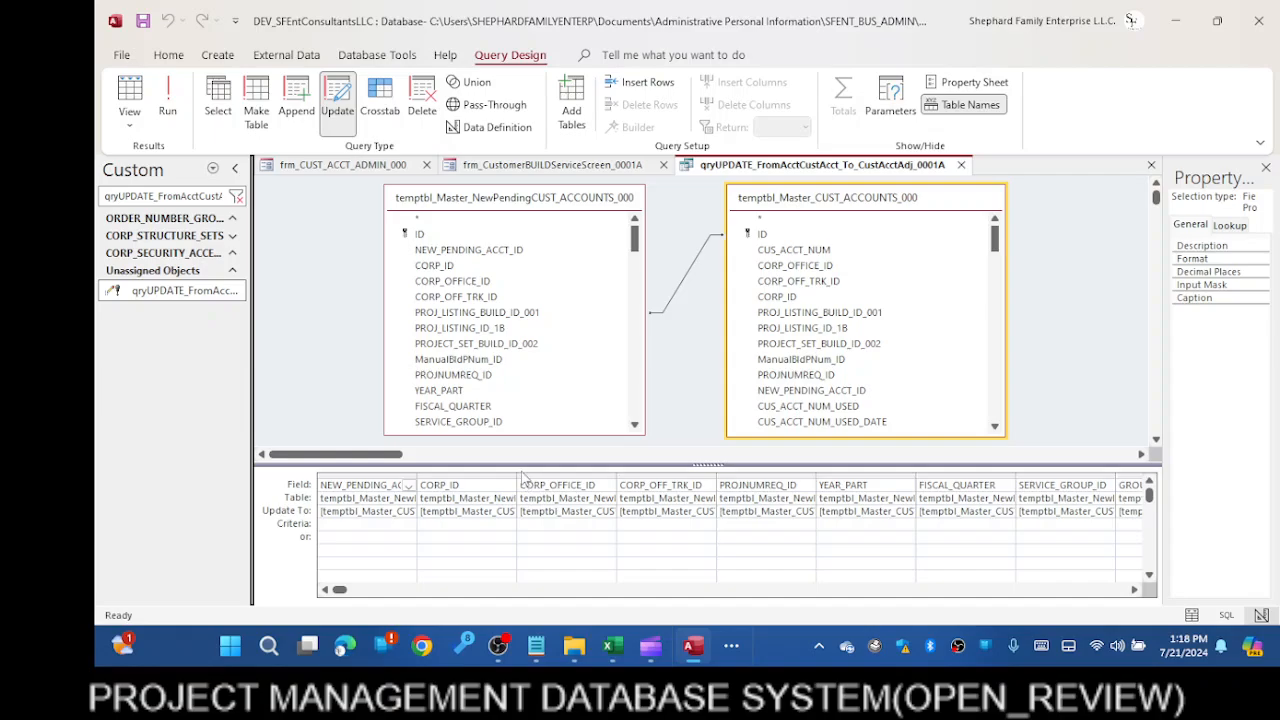
Copy the table name temptbl_Master_NewPendingCUST_ACCOUNTS_000 from the query's CORP_ID column and search the database objects for it
{"action": "double_click", "coordinate": [517, 480]}
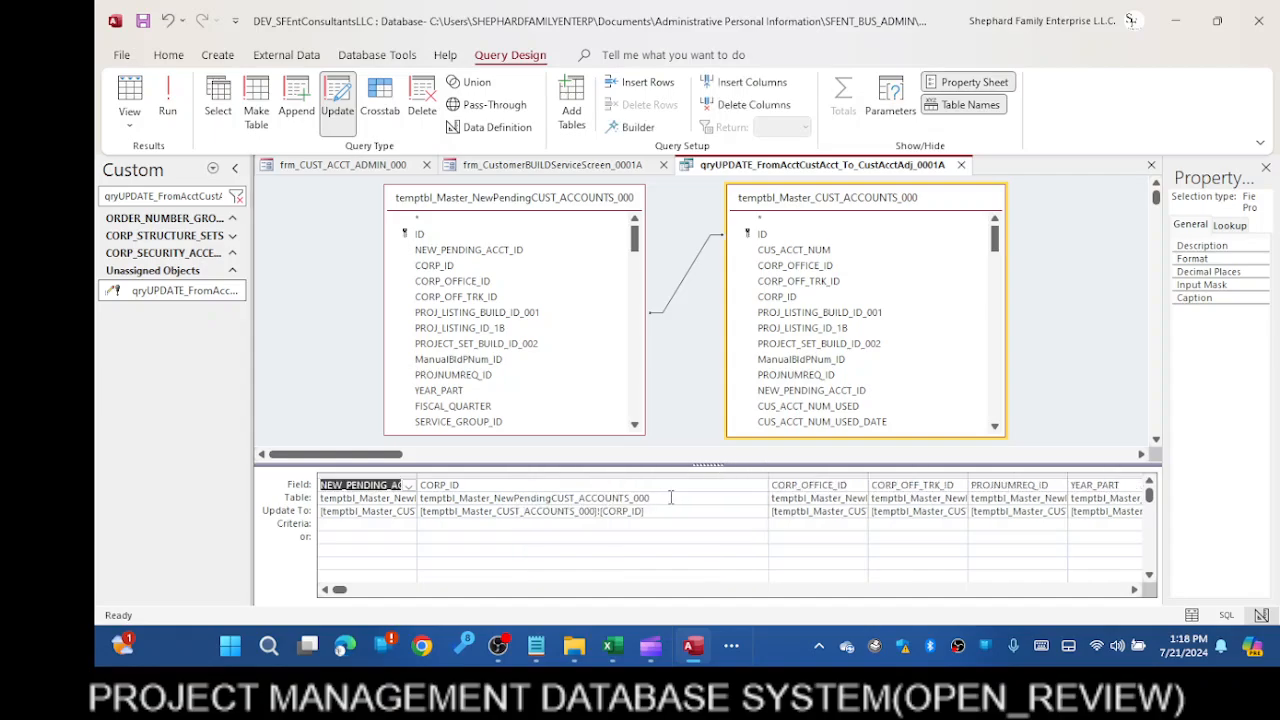
{"action": "left_click_drag", "start_coordinate": [648, 498], "coordinate": [421, 498]}
{"action": "key", "text": "ctrl+c"}
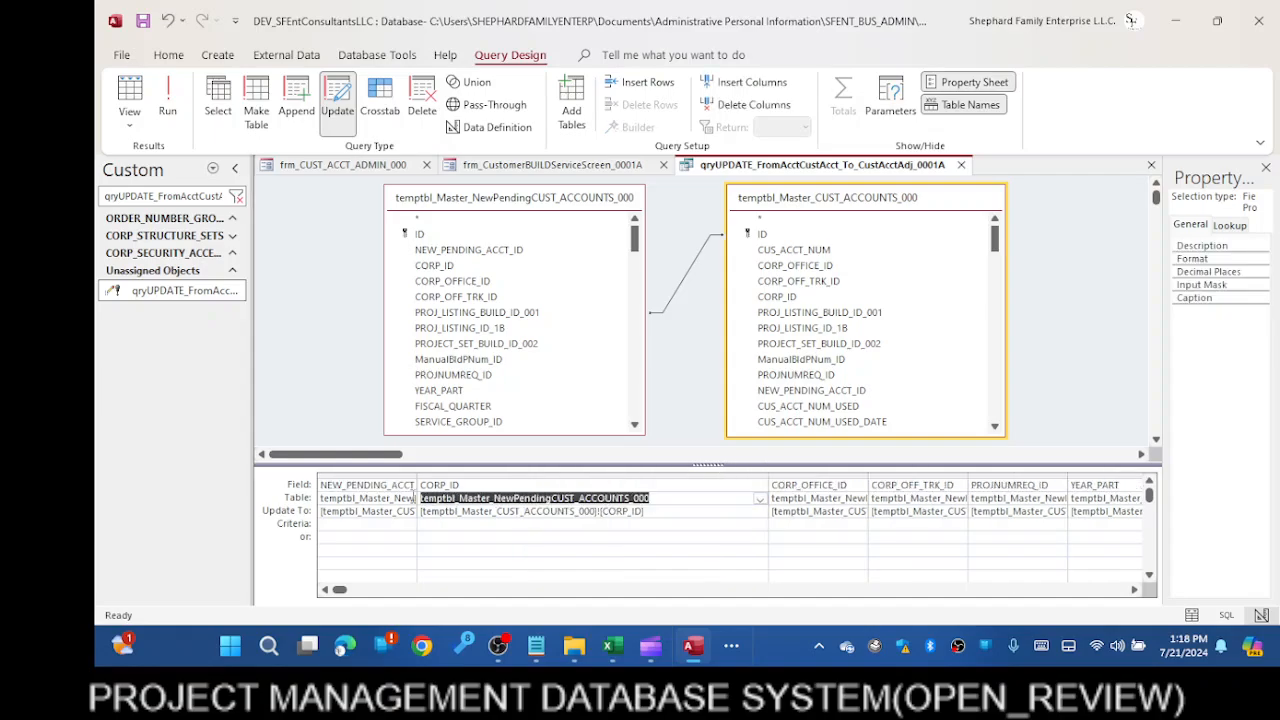
{"action": "left_click", "coordinate": [232, 199]}
{"action": "left_click", "coordinate": [236, 197]}
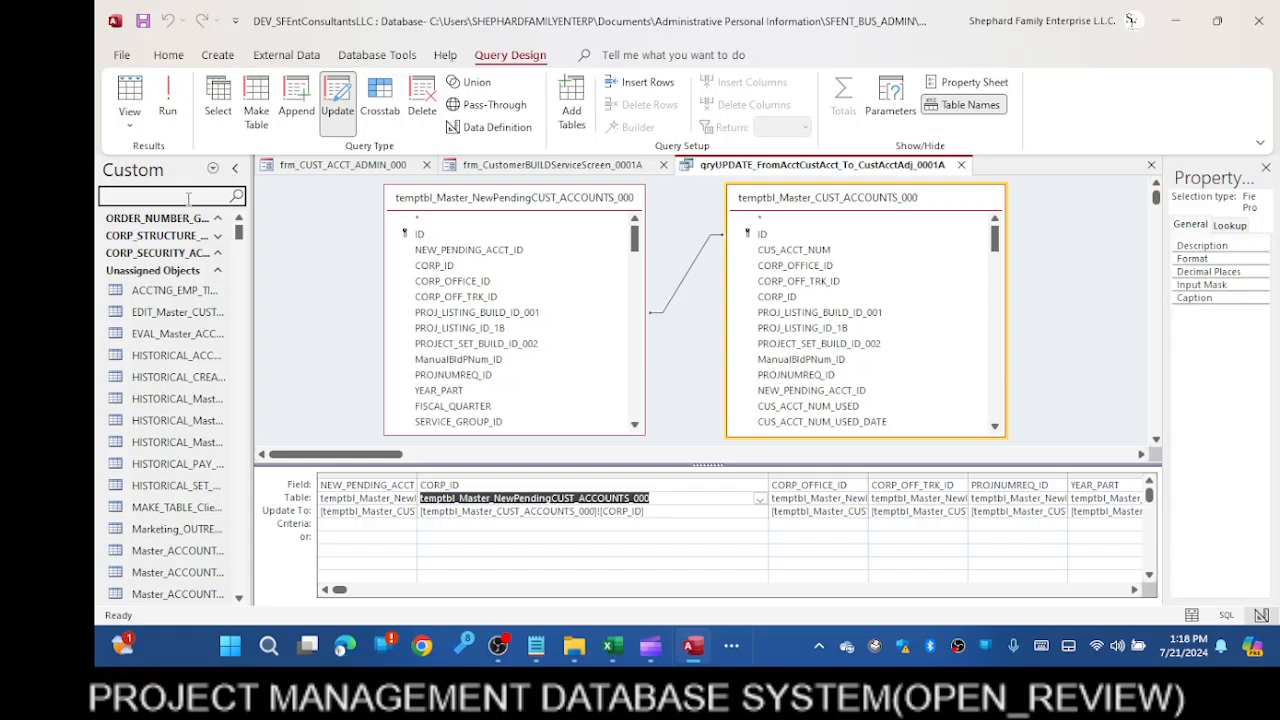
{"action": "key", "text": "ctrl+v"}
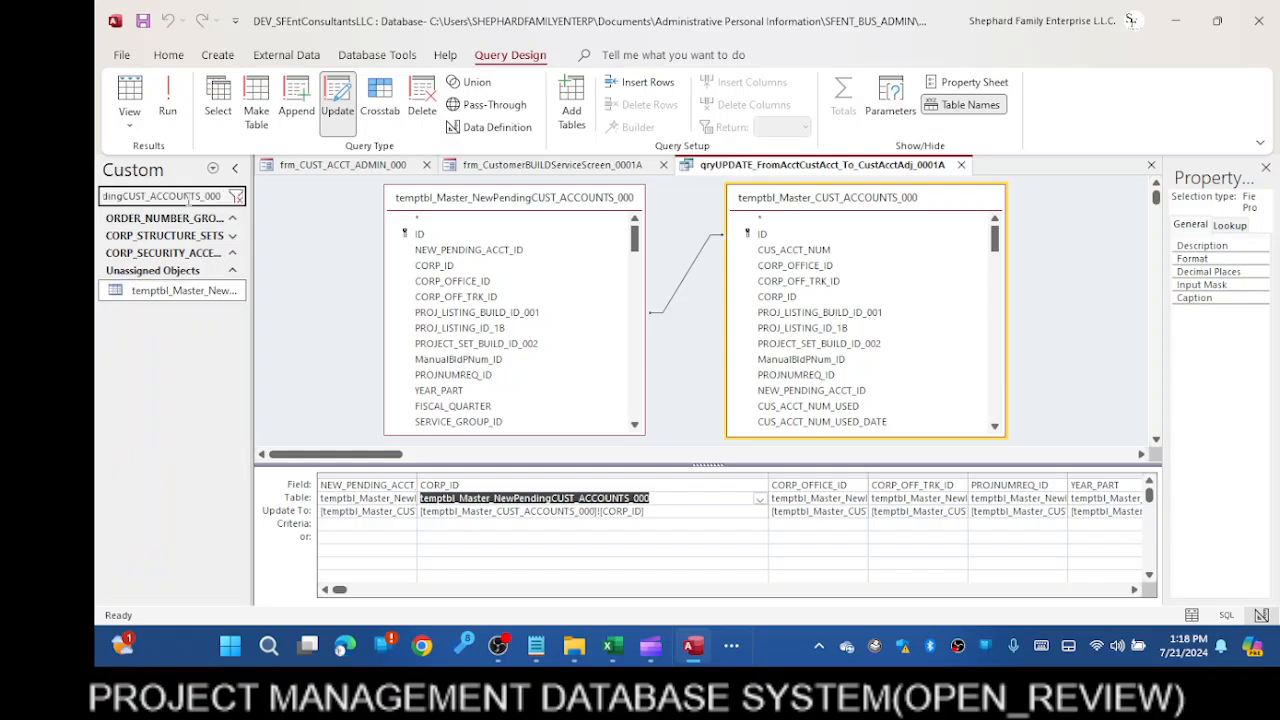
Open the temptbl_Master_NewPendingCUST_ACCOUNTS_000 table in Design View and switch it to Datasheet View
{"action": "right_click", "coordinate": [183, 294]}
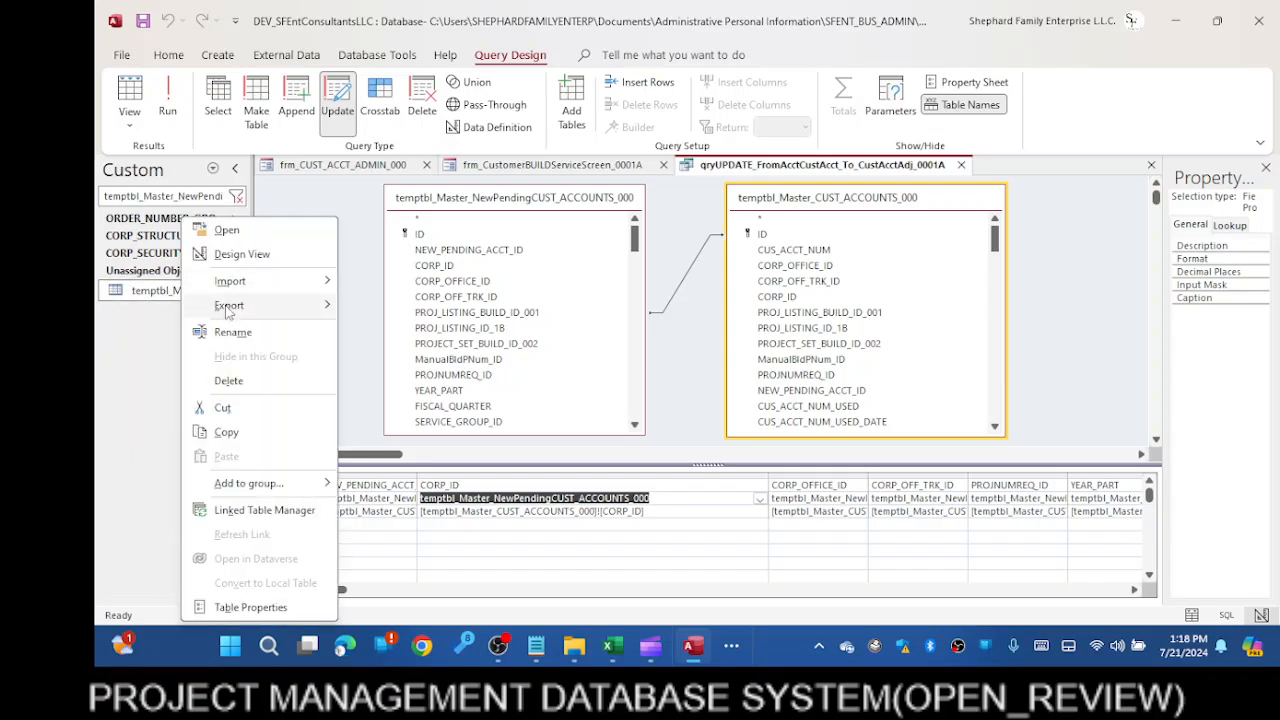
{"action": "left_click", "coordinate": [241, 254]}
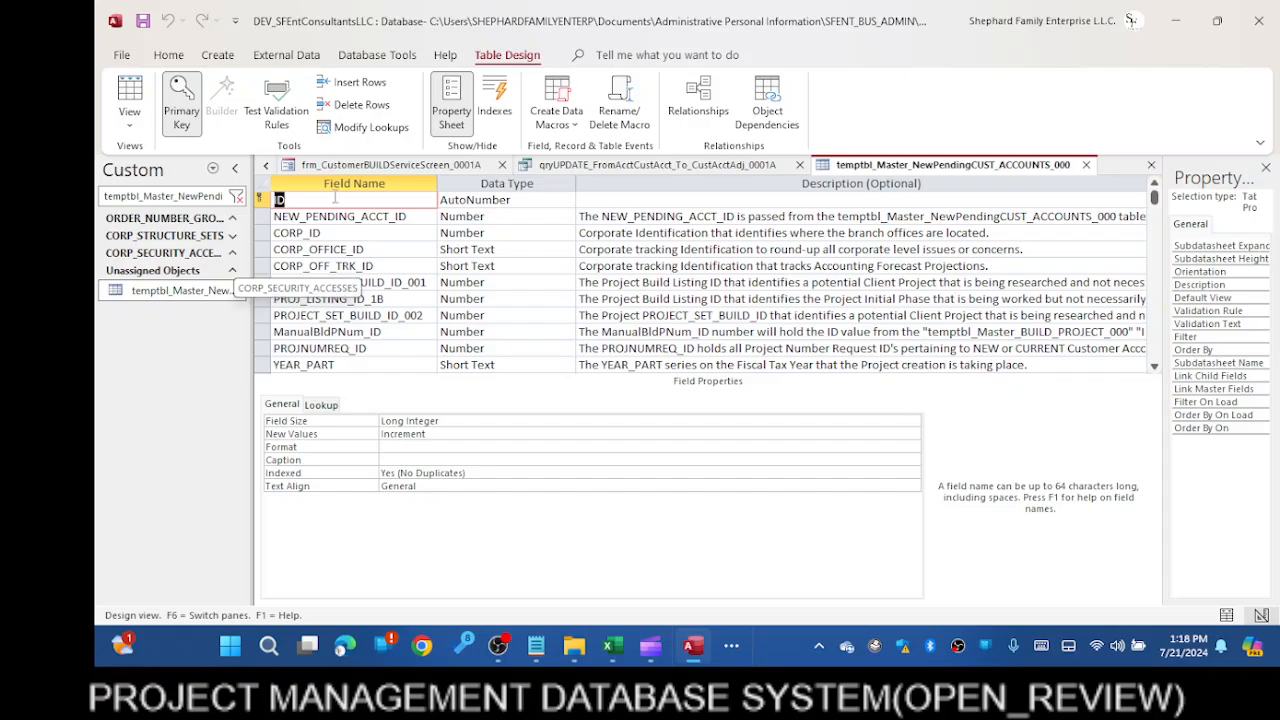
{"action": "left_click", "coordinate": [130, 95]}
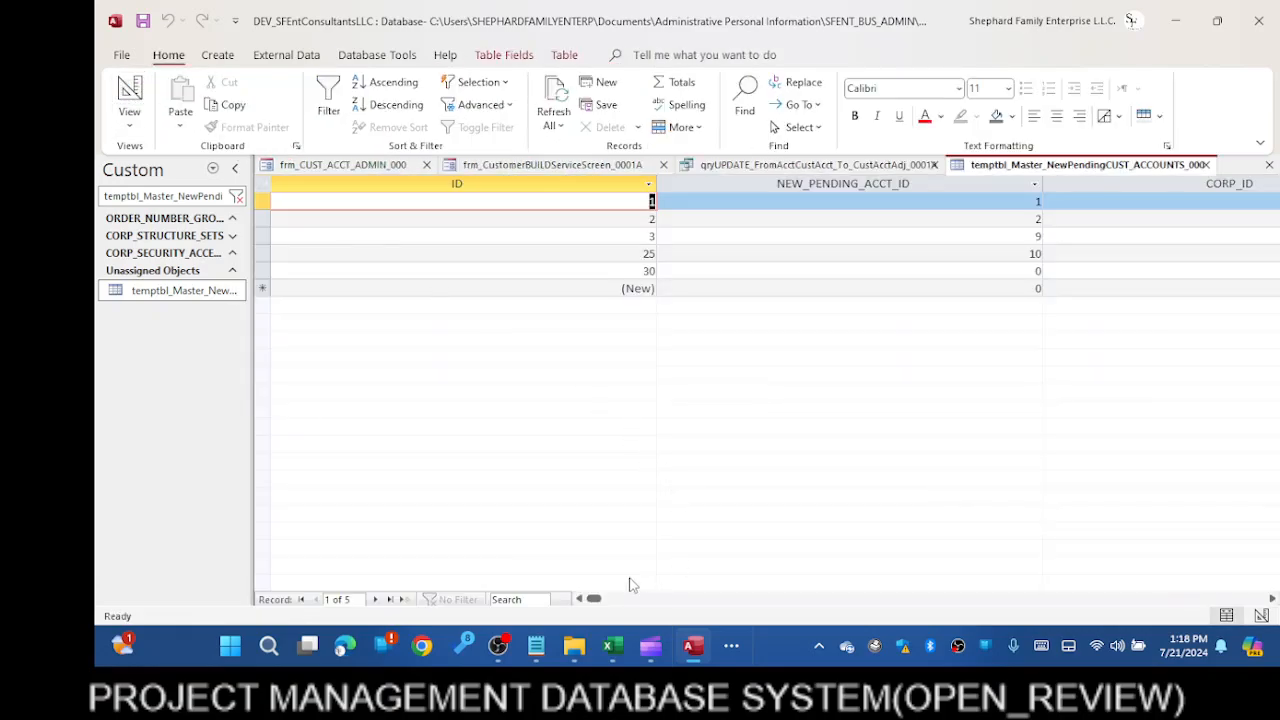
Select the last record in the pending accounts table and review its values across the columns through the account type and sub-account fields
{"action": "left_click", "coordinate": [264, 271]}
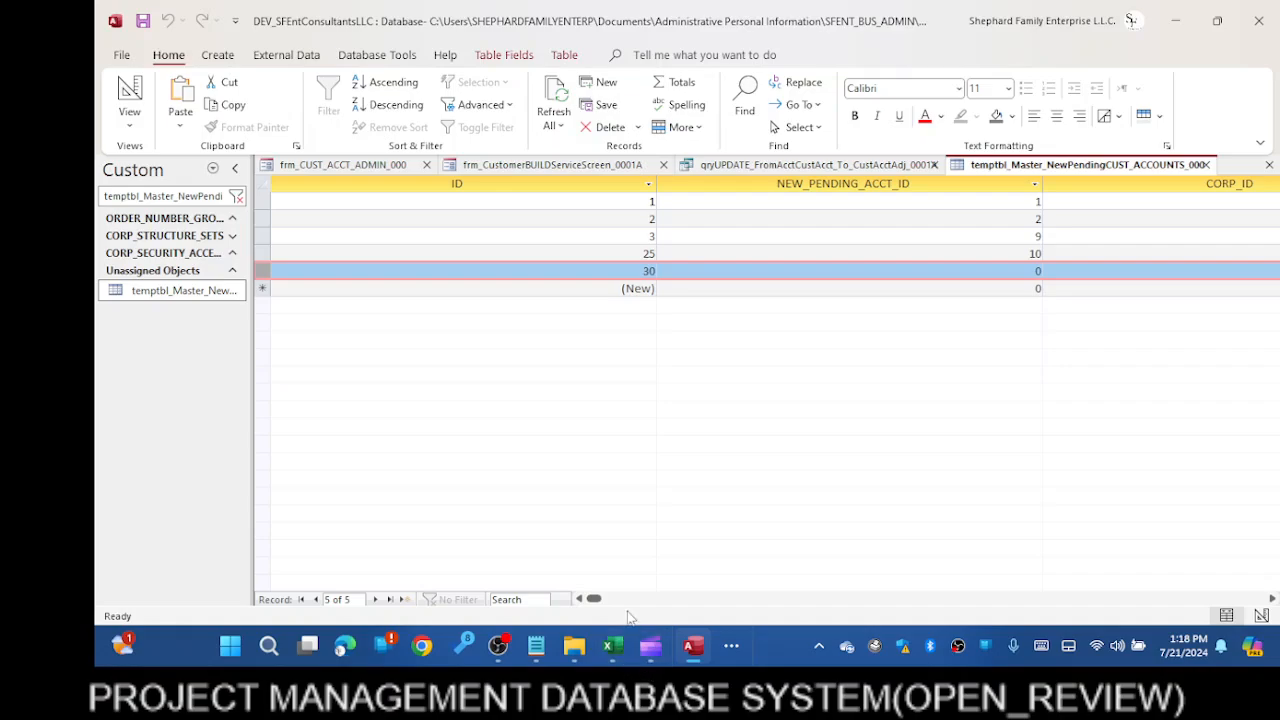
{"action": "left_click_drag", "start_coordinate": [594, 598], "coordinate": [679, 598]}
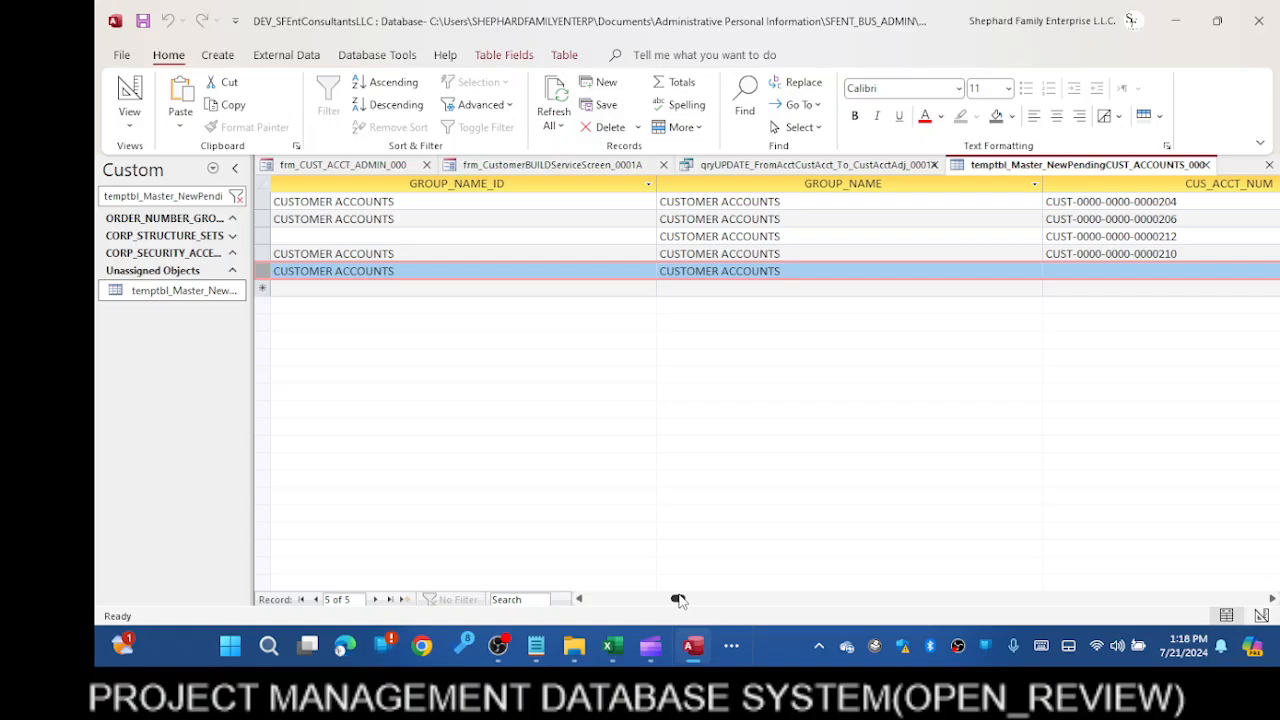
{"action": "left_click_drag", "start_coordinate": [679, 598], "coordinate": [711, 598]}
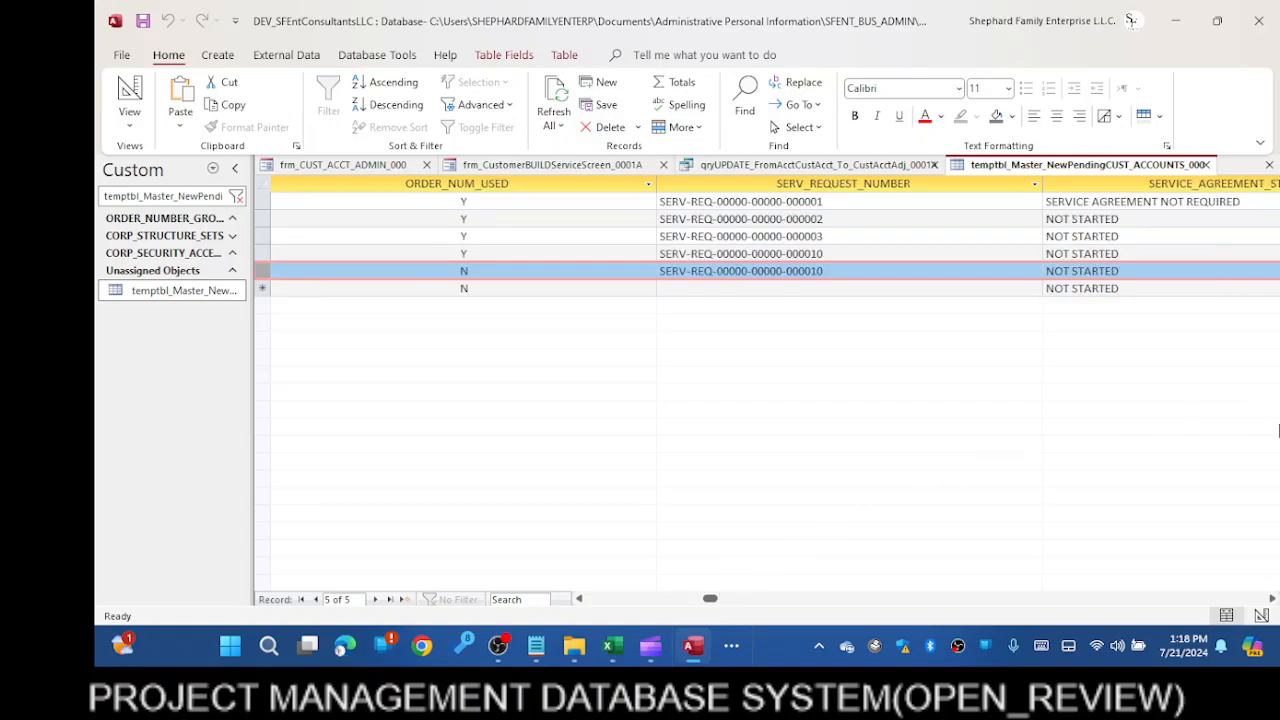
{"action": "left_click", "coordinate": [1273, 597]}
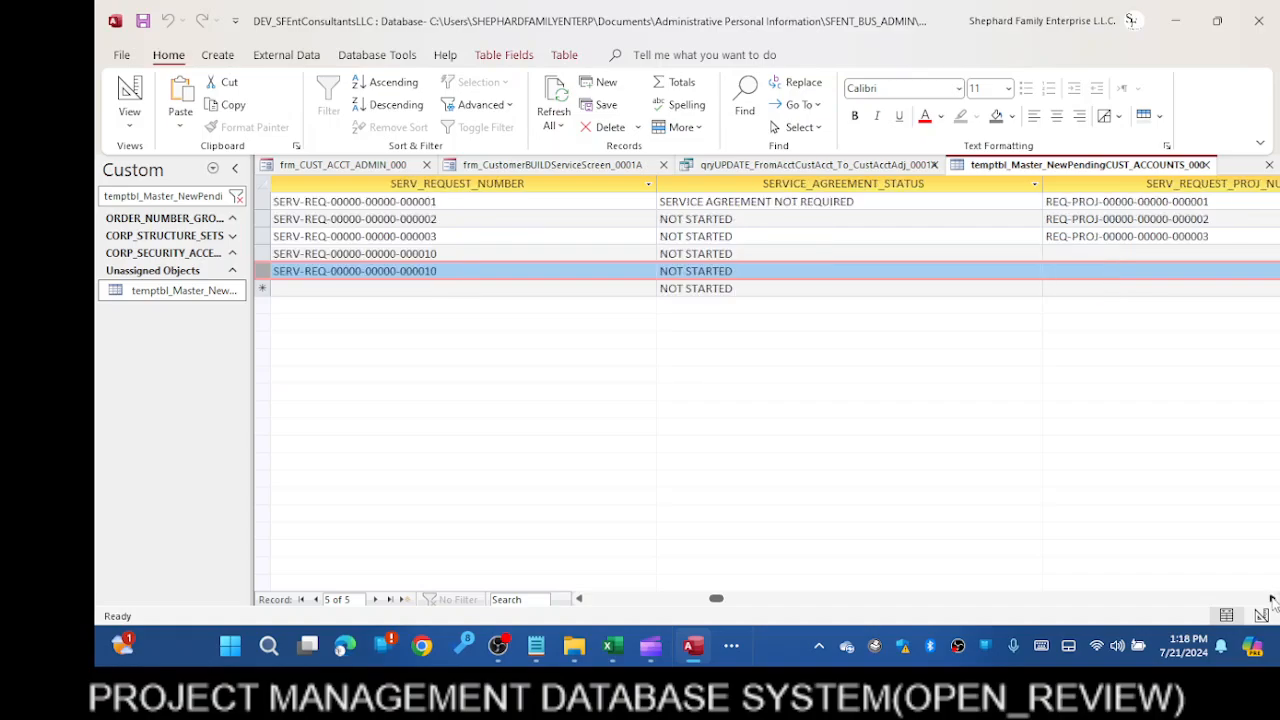
{"action": "left_click", "coordinate": [1273, 598]}
{"action": "left_click", "coordinate": [1273, 598]}
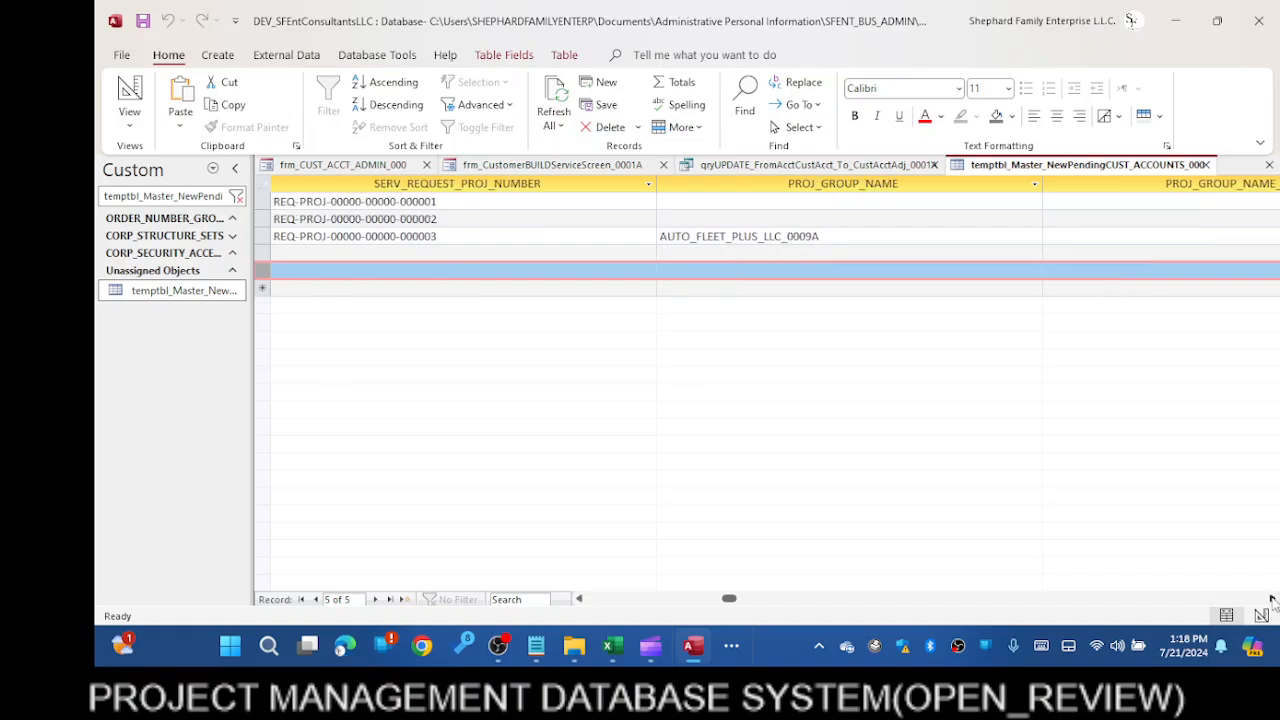
{"action": "left_click", "coordinate": [1273, 598]}
{"action": "left_click", "coordinate": [1273, 598]}
{"action": "left_click", "coordinate": [1273, 598]}
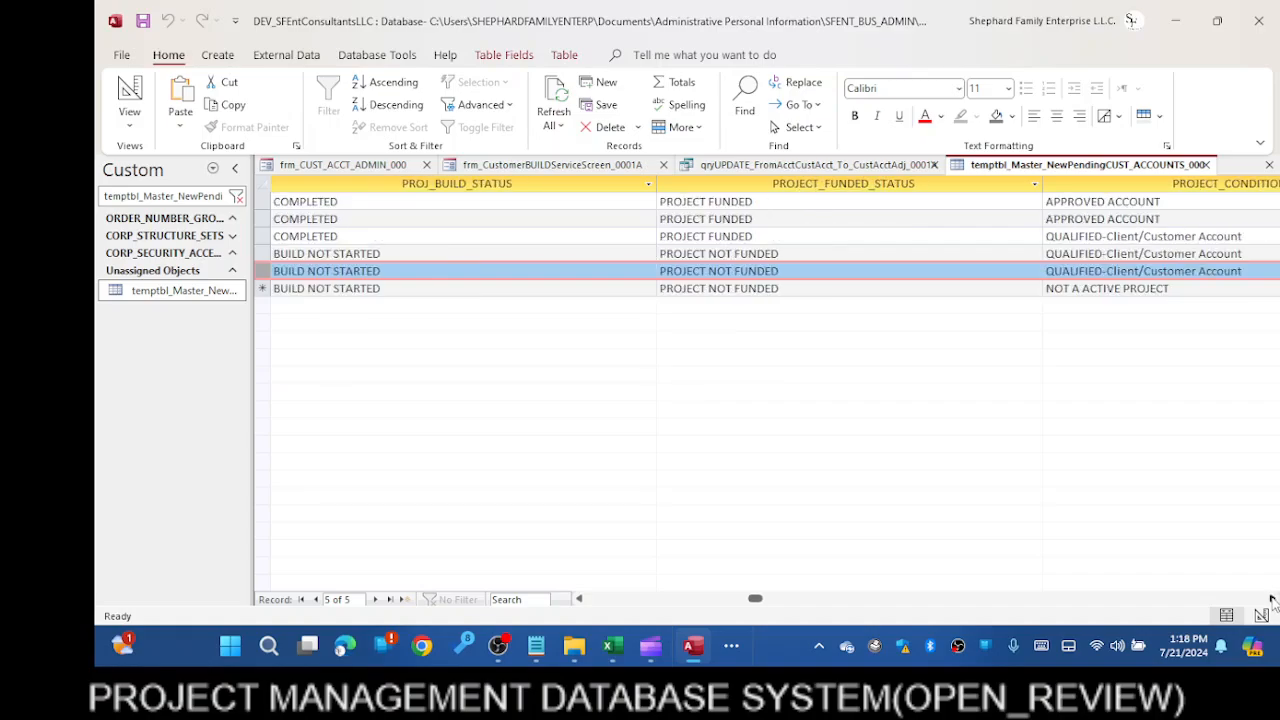
{"action": "left_click", "coordinate": [1273, 598]}
{"action": "left_click", "coordinate": [1273, 598]}
{"action": "left_click", "coordinate": [1273, 598]}
{"action": "left_click", "coordinate": [1273, 598]}
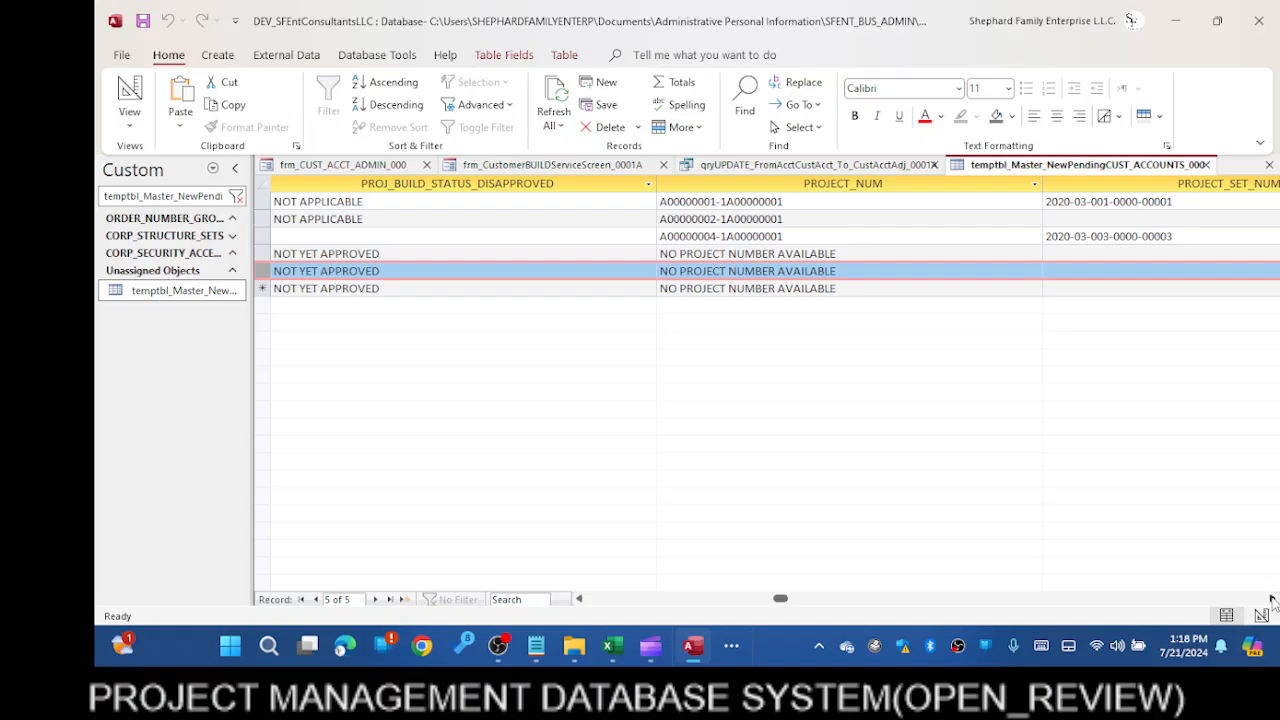
{"action": "left_click", "coordinate": [1273, 598]}
{"action": "left_click", "coordinate": [1273, 598]}
{"action": "left_click", "coordinate": [1273, 598]}
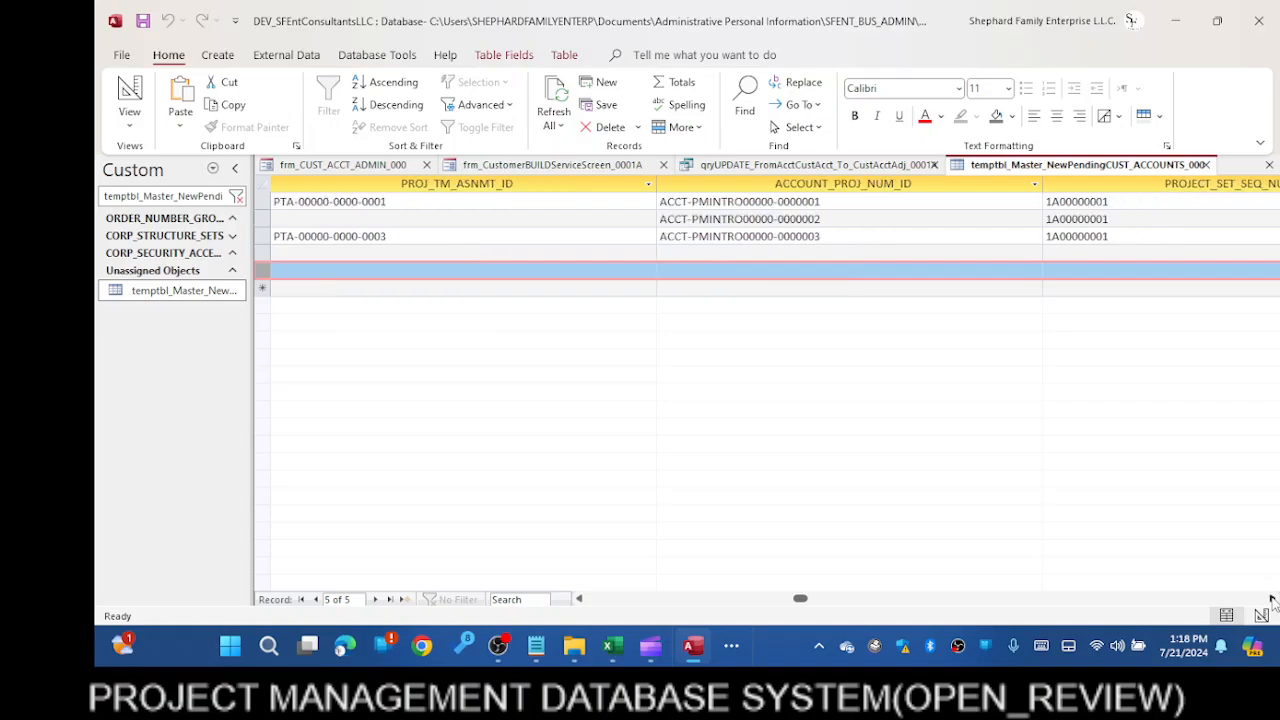
{"action": "left_click", "coordinate": [1273, 598]}
{"action": "left_click", "coordinate": [1273, 598]}
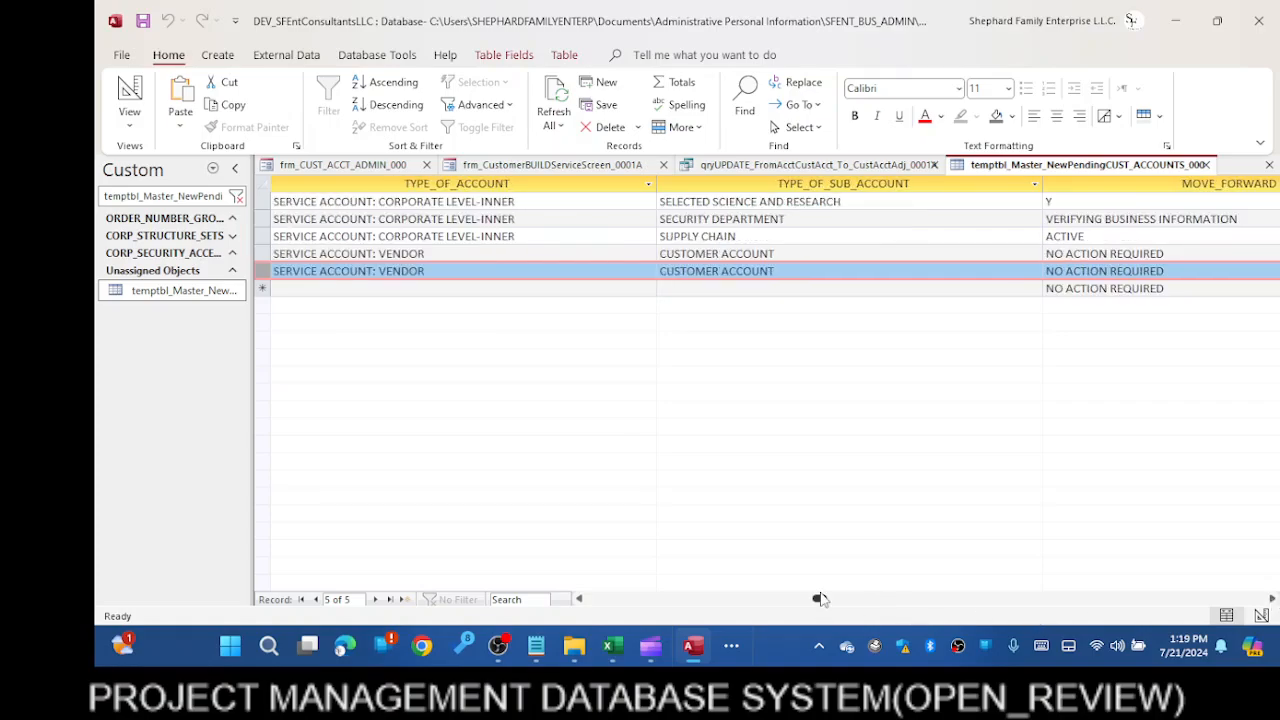
Recheck the last record's fields from ID onward, including fiscal period, customer account number and order number
{"action": "left_click", "coordinate": [700, 599]}
{"action": "left_click", "coordinate": [700, 599]}
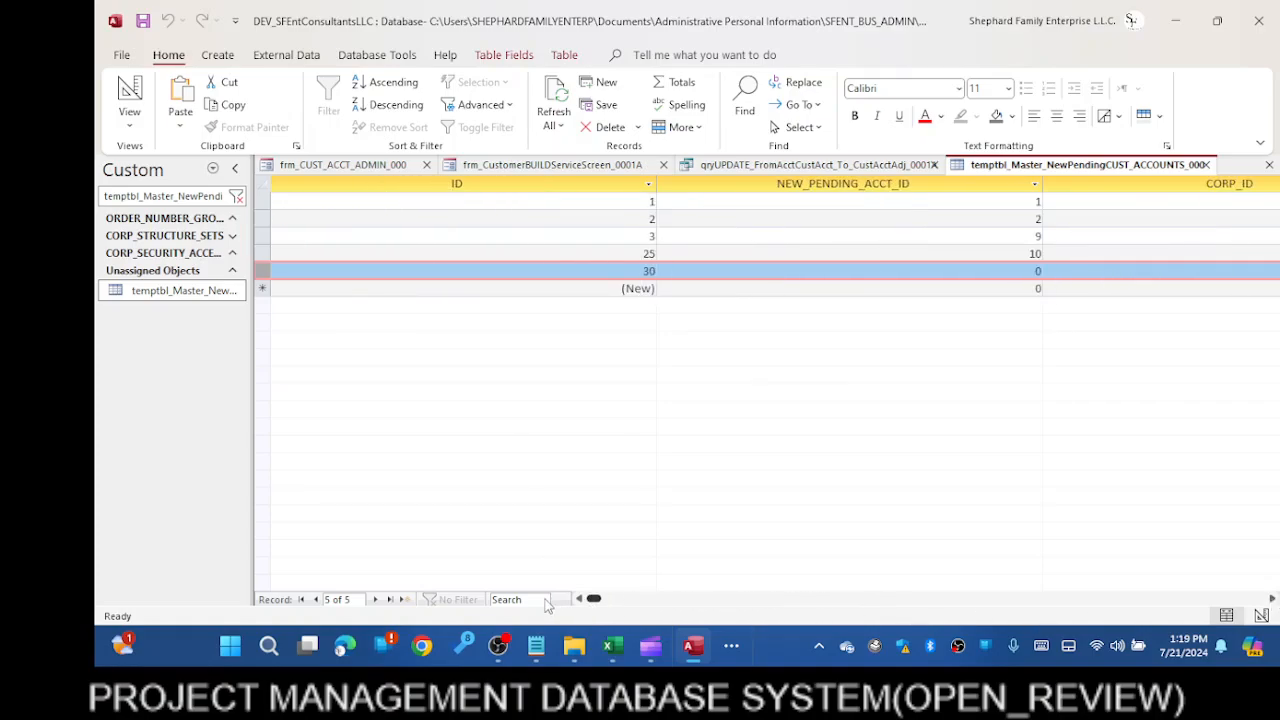
{"action": "left_click", "coordinate": [603, 599]}
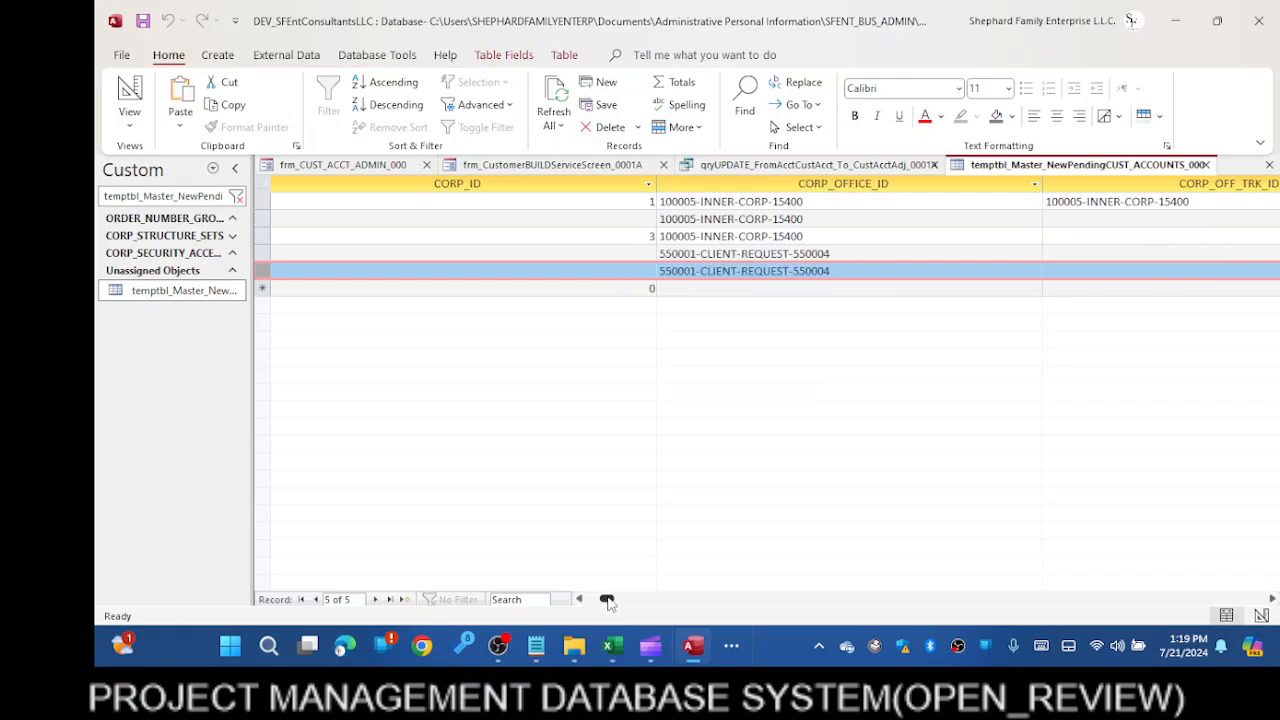
{"action": "left_click_drag", "start_coordinate": [607, 599], "coordinate": [658, 601]}
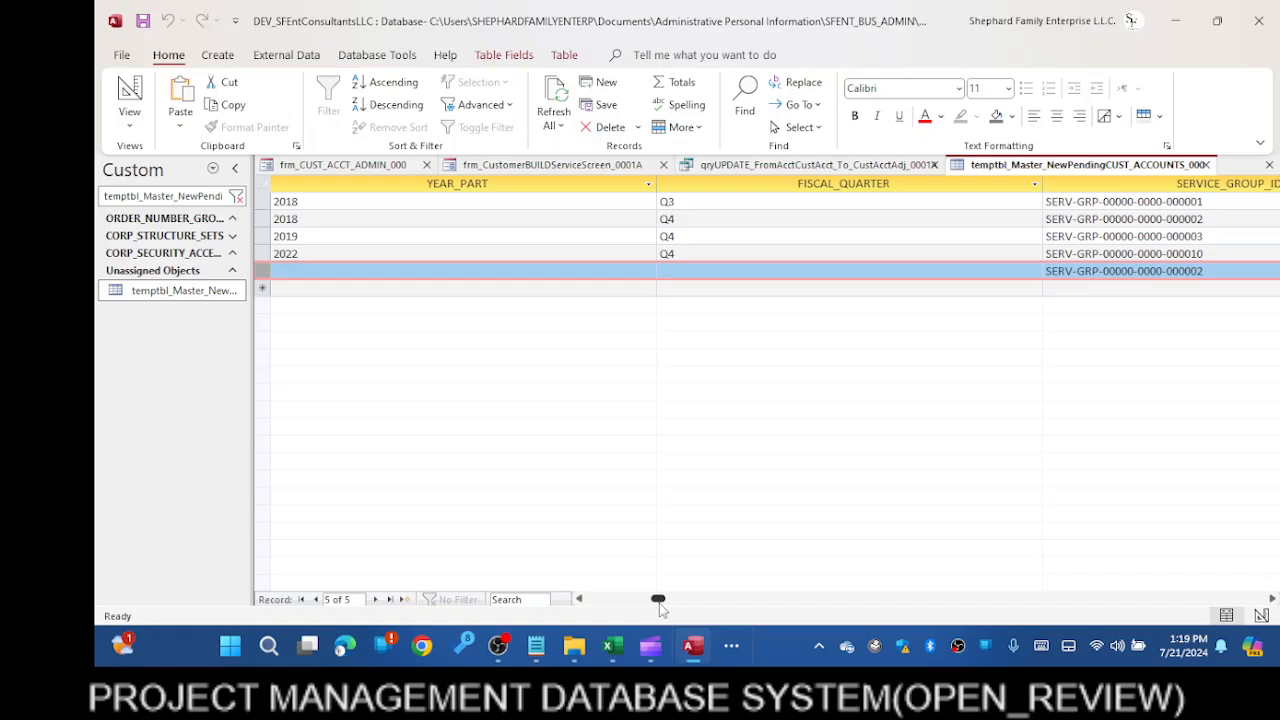
{"action": "left_click_drag", "start_coordinate": [659, 601], "coordinate": [690, 599]}
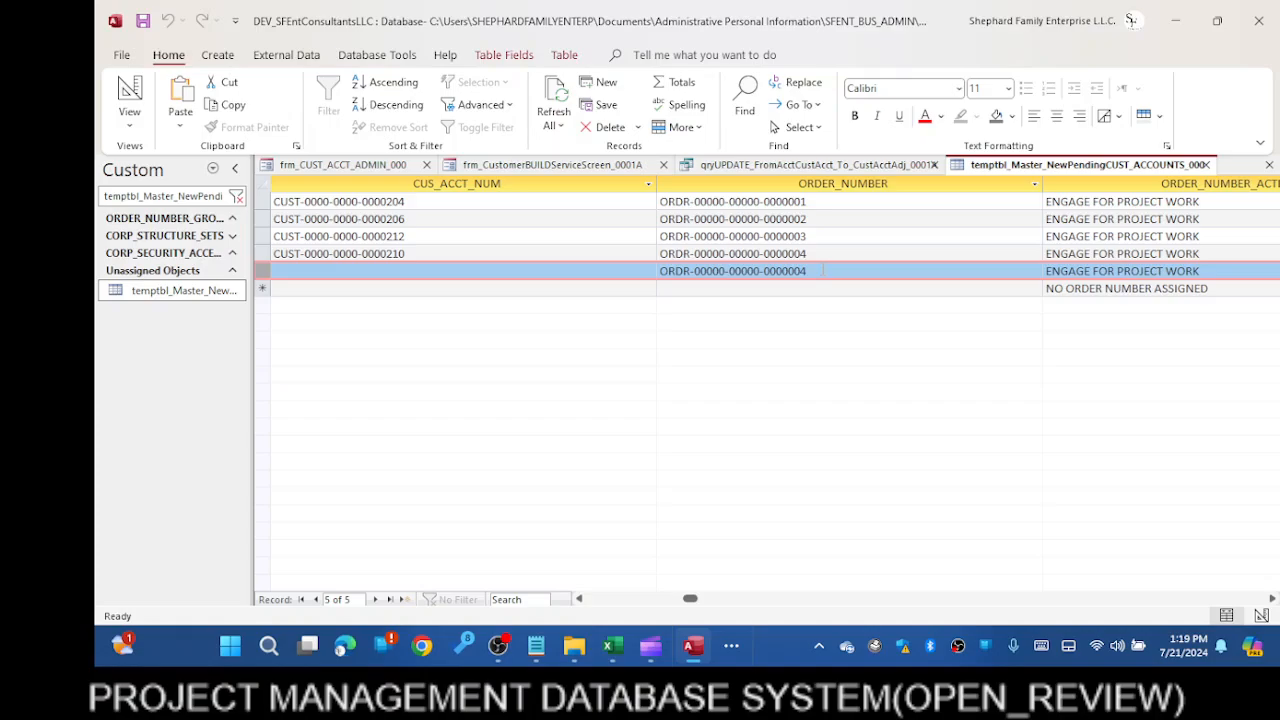
{"action": "left_click_drag", "start_coordinate": [823, 271], "coordinate": [626, 269]}
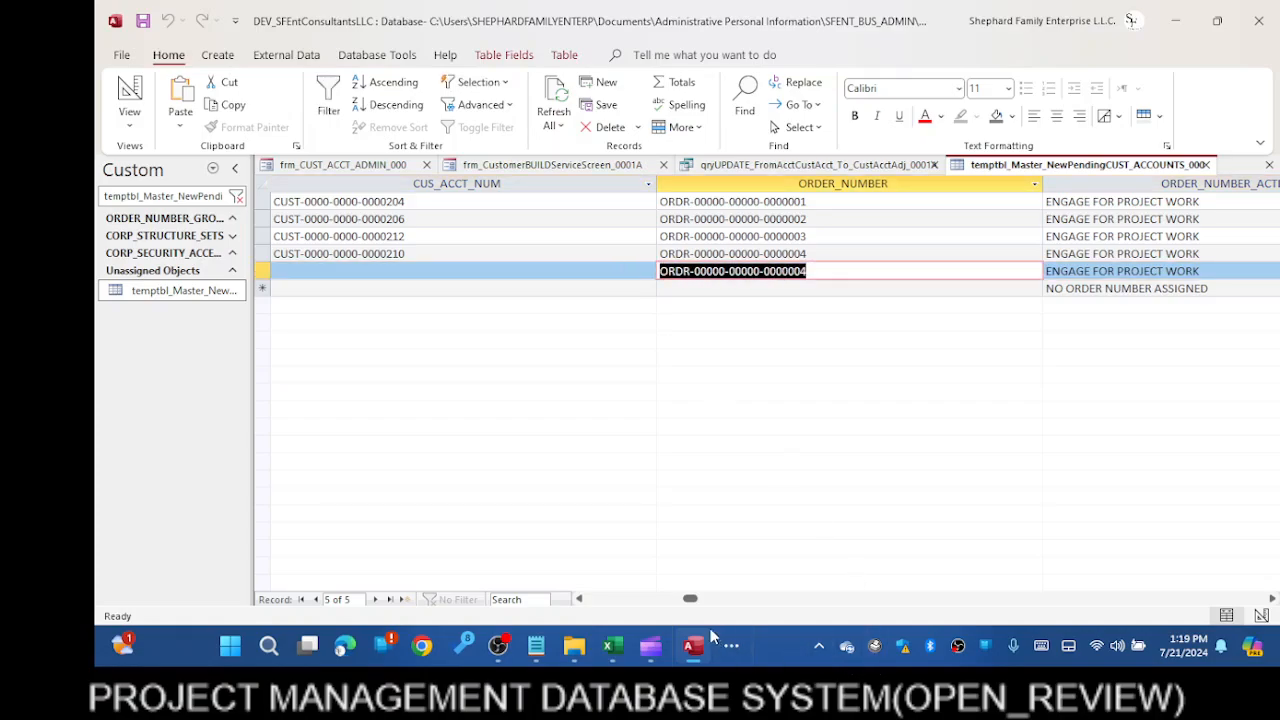
{"action": "left_click_drag", "start_coordinate": [690, 601], "coordinate": [627, 601]}
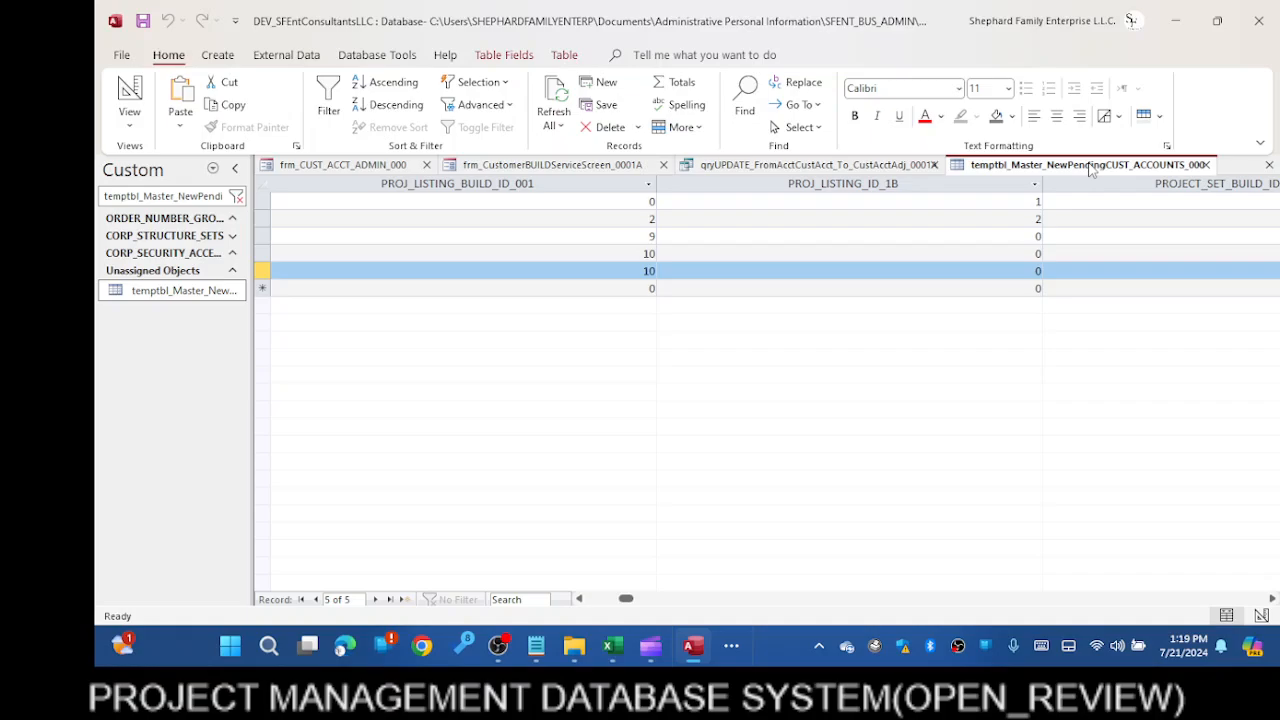
Check the Record Source of frm_CustomerBUILDServiceScreen_0001A in its form data properties
{"action": "left_click", "coordinate": [594, 170]}
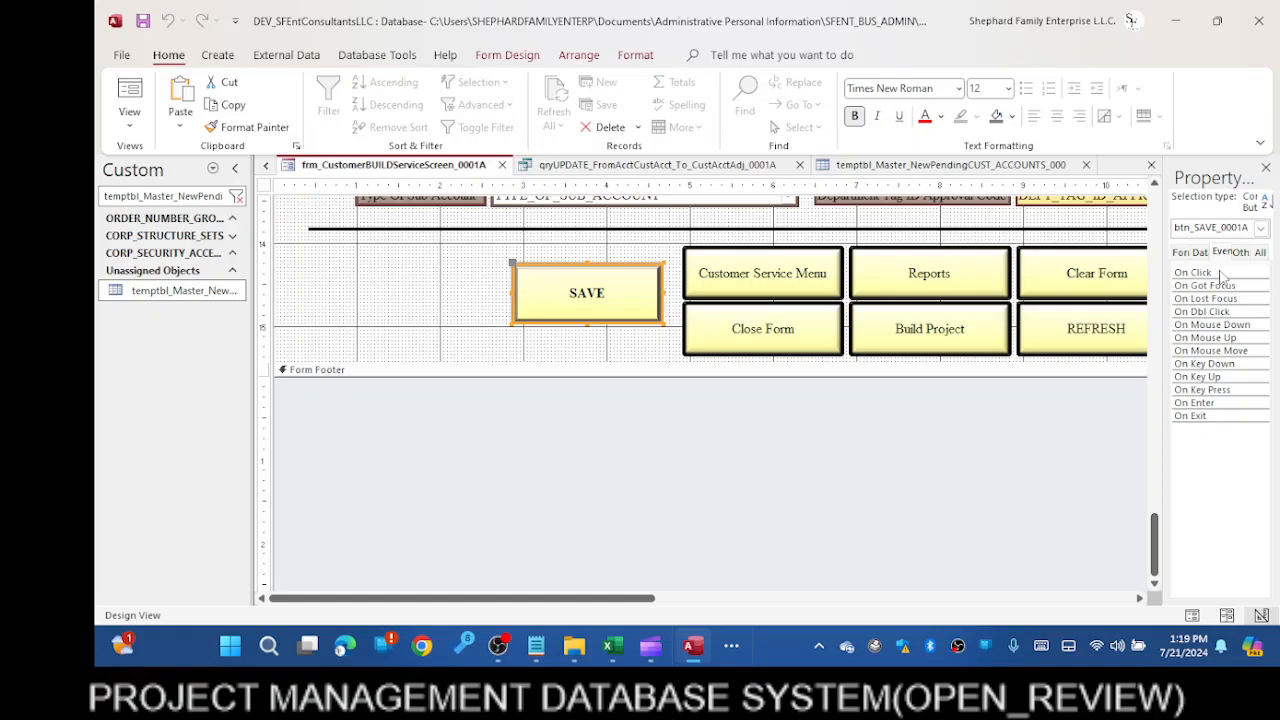
{"action": "left_click_drag", "start_coordinate": [1160, 251], "coordinate": [846, 254]}
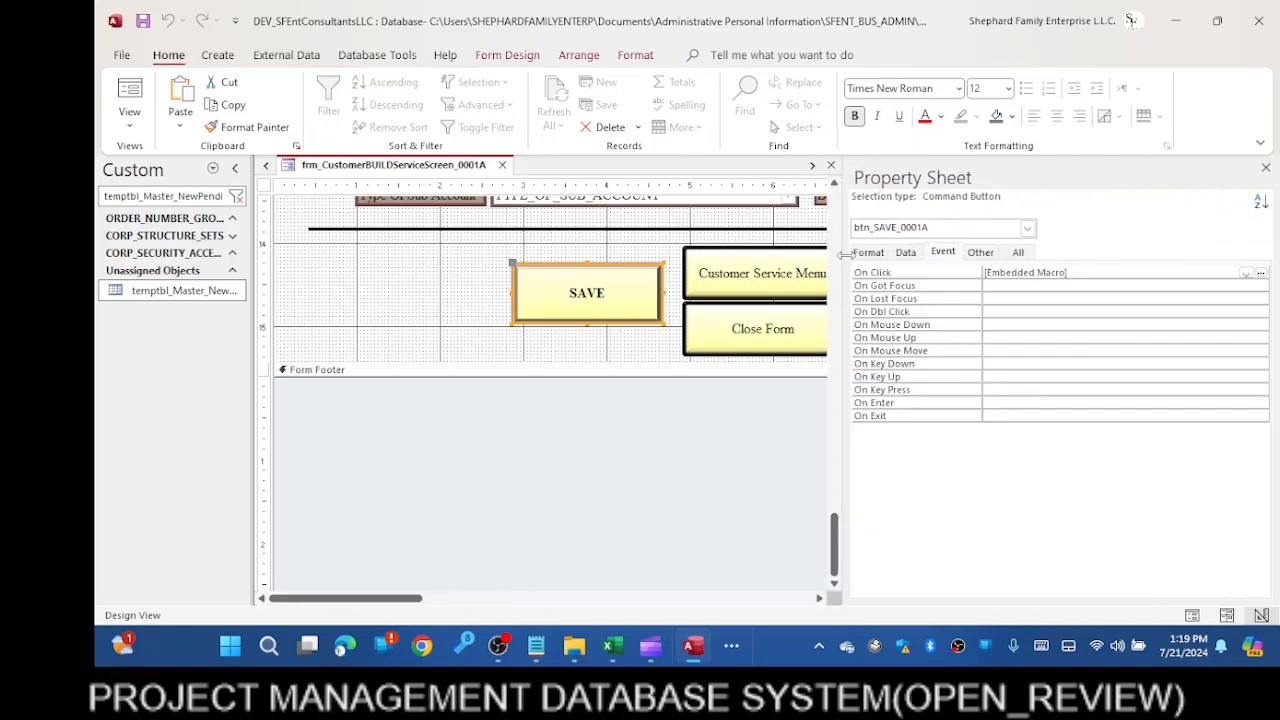
{"action": "left_click", "coordinate": [905, 252]}
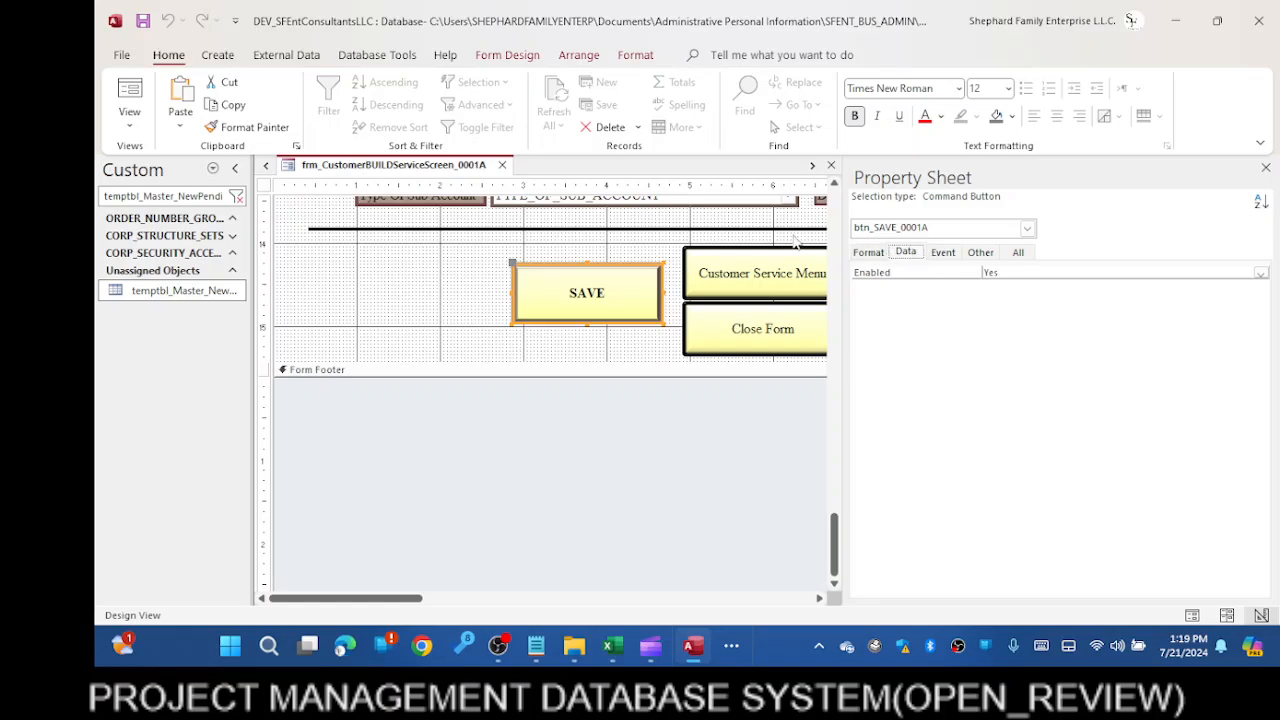
{"action": "left_click", "coordinate": [266, 187]}
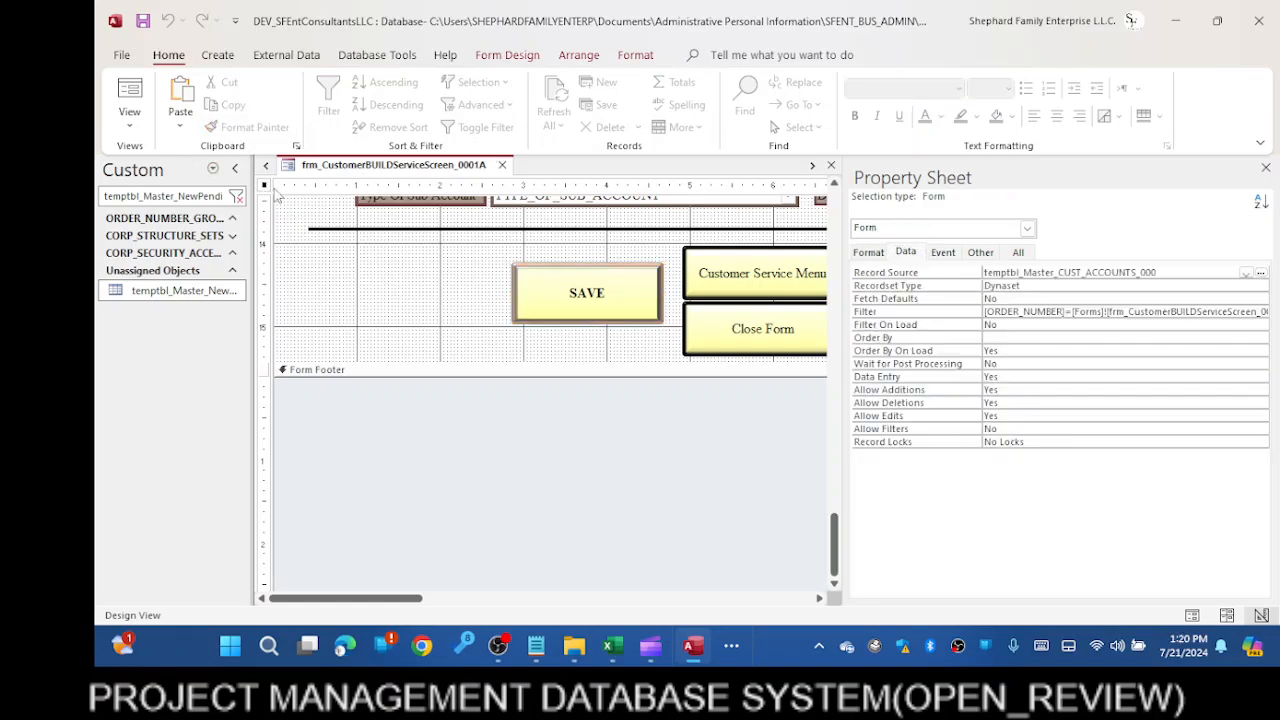
{"action": "left_click", "coordinate": [1163, 274]}
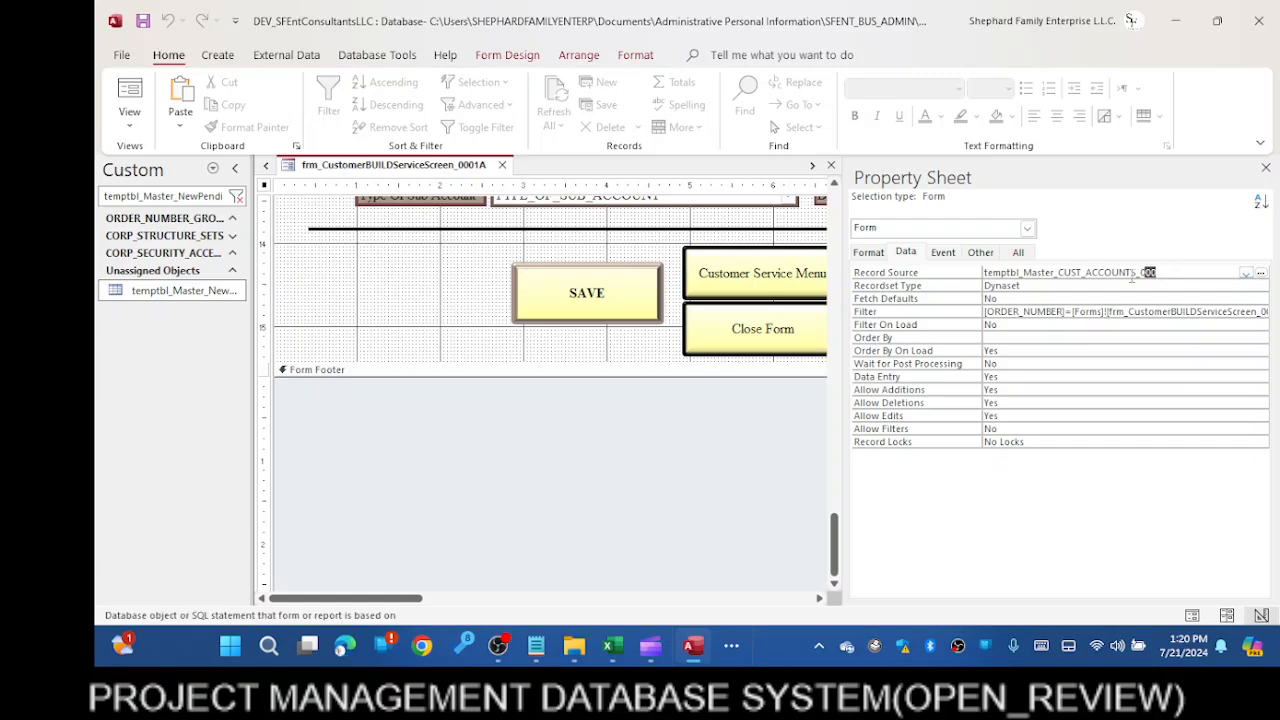
{"action": "left_click_drag", "start_coordinate": [908, 286], "coordinate": [901, 259]}
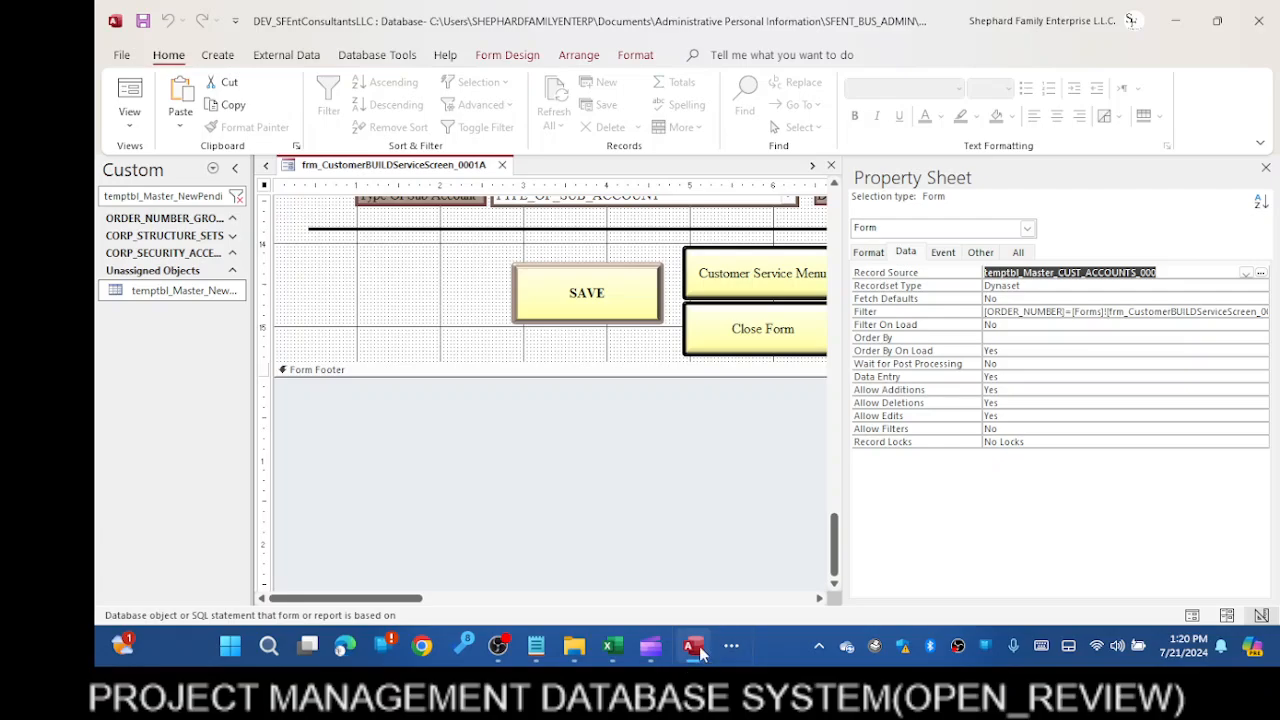
Narrow the property sheet and examine the form's update and validation buttons, account and department fields, and SAVE button area
{"action": "left_click_drag", "start_coordinate": [844, 420], "coordinate": [1022, 420]}
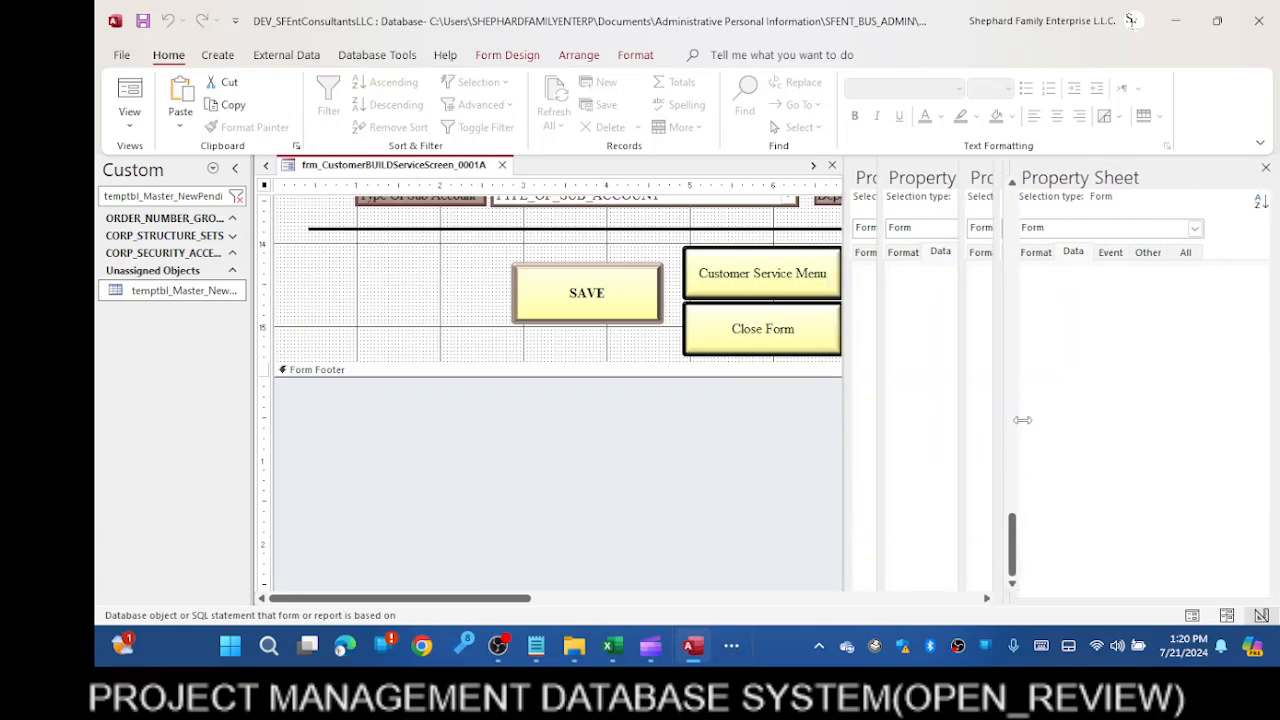
{"action": "left_click_drag", "start_coordinate": [508, 598], "coordinate": [910, 598]}
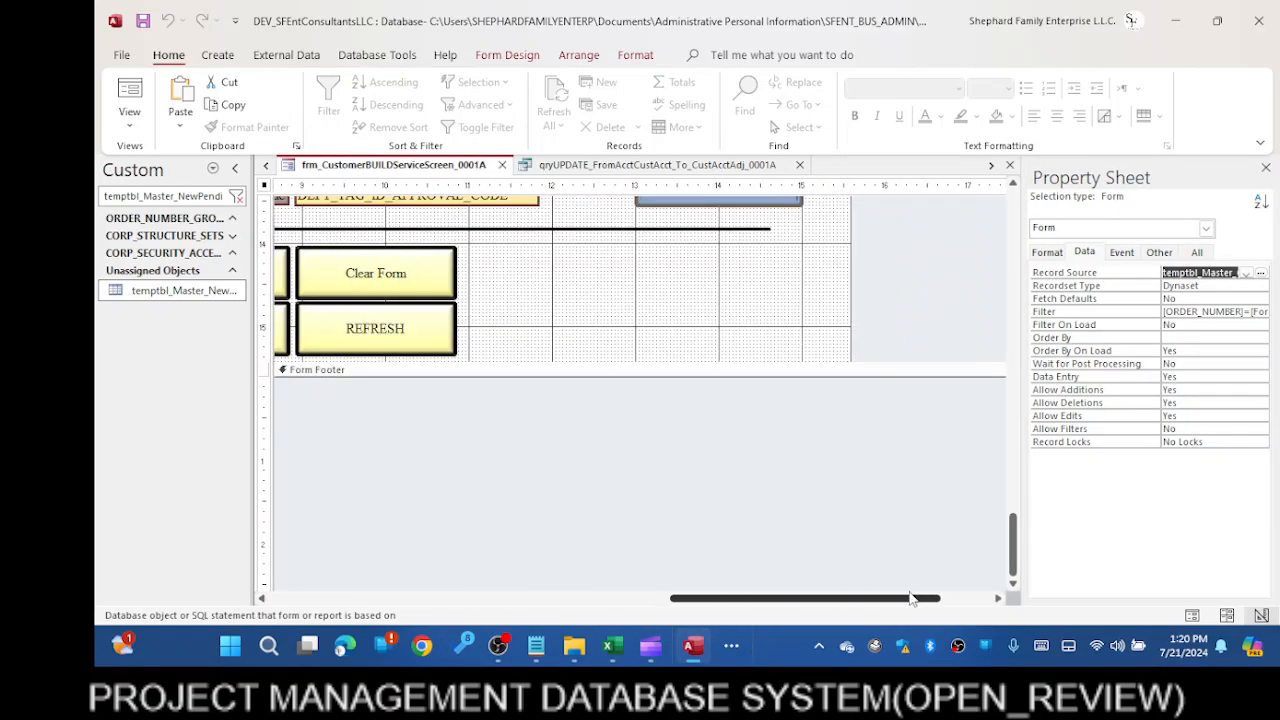
{"action": "scroll", "coordinate": [767, 468], "scroll_direction": "up", "scroll_amount": 5}
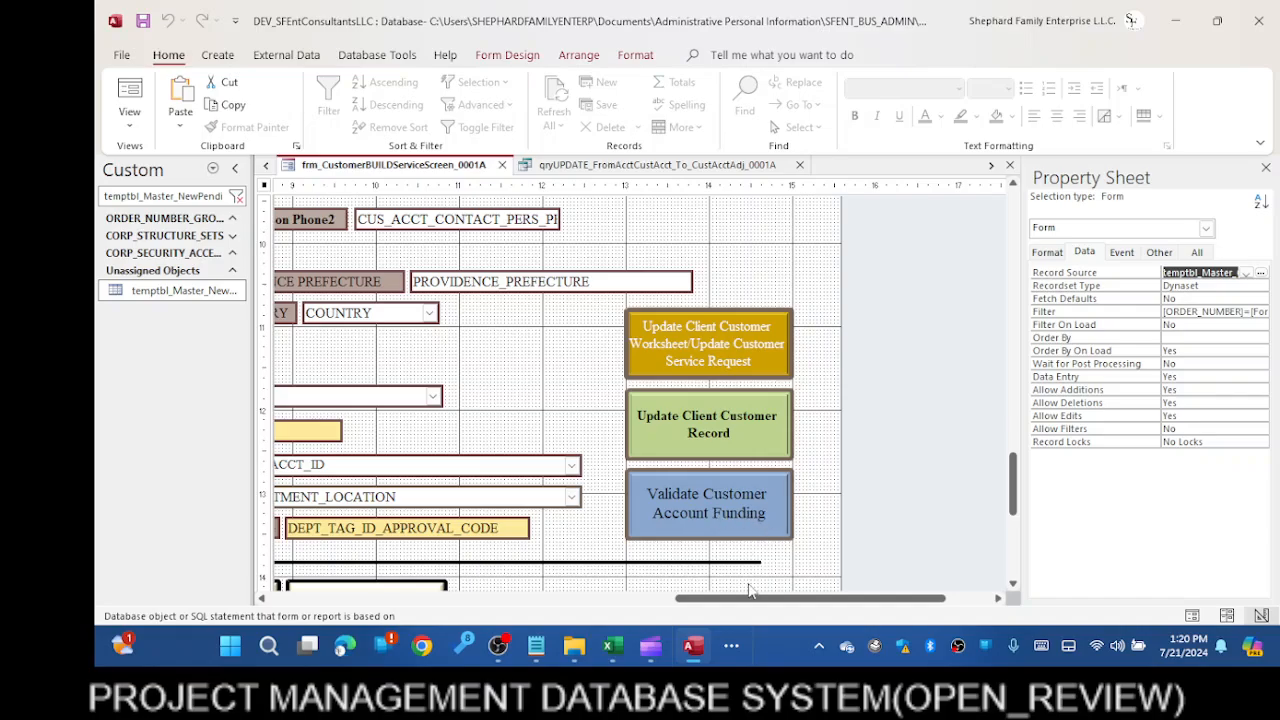
{"action": "left_click_drag", "start_coordinate": [738, 598], "coordinate": [332, 598]}
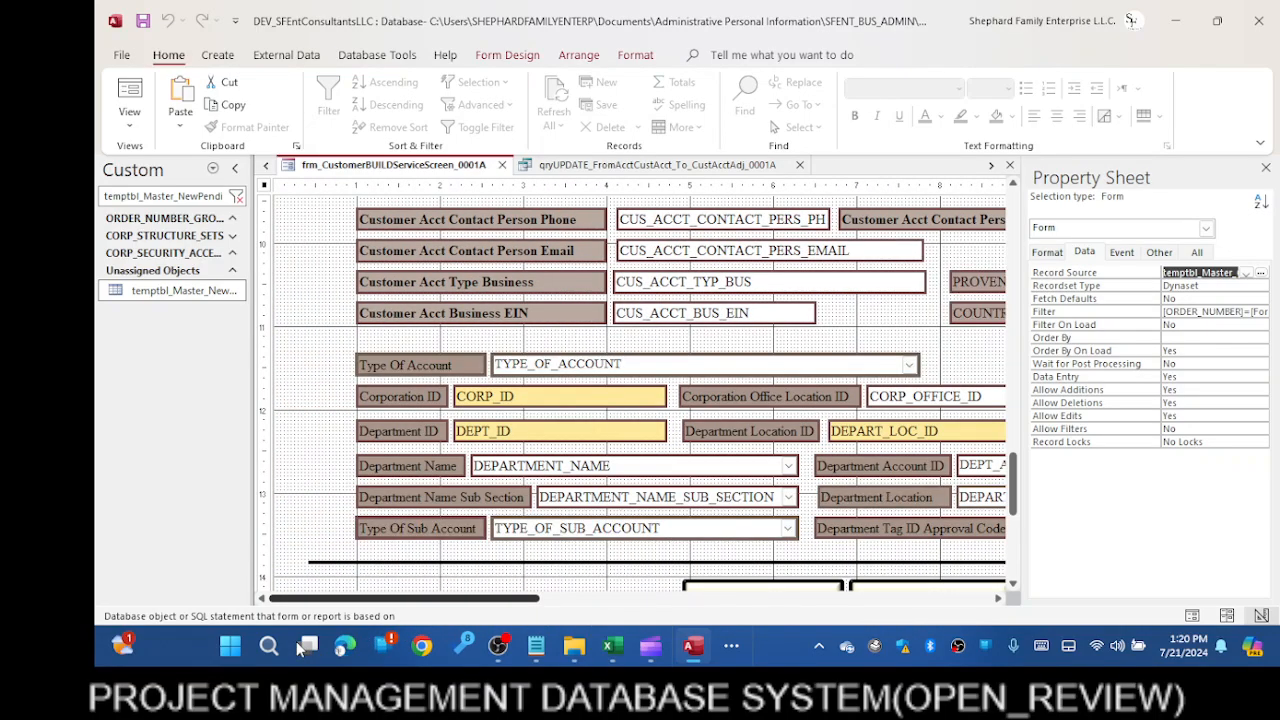
{"action": "scroll", "coordinate": [525, 400], "scroll_direction": "down", "scroll_amount": 5}
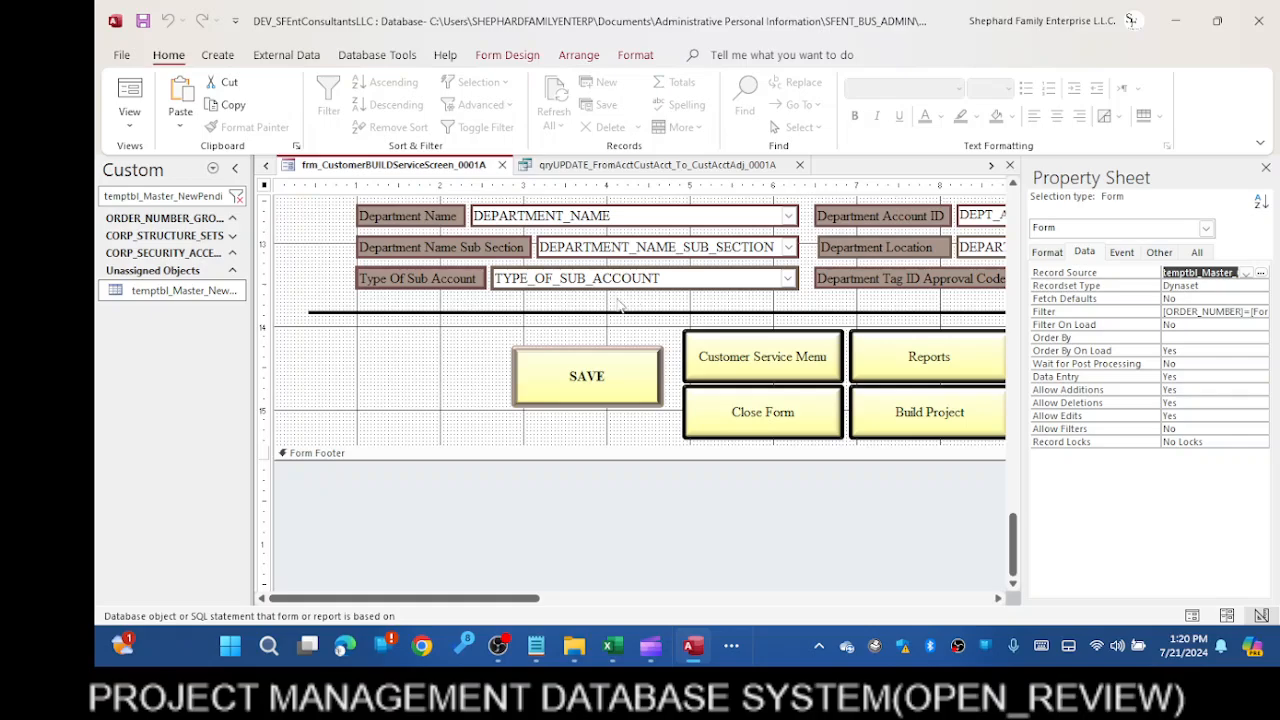
{"action": "scroll", "coordinate": [640, 326], "scroll_direction": "up", "scroll_amount": 4}
{"action": "scroll", "coordinate": [640, 326], "scroll_direction": "up", "scroll_amount": 1}
{"action": "scroll", "coordinate": [640, 326], "scroll_direction": "down", "scroll_amount": 1}
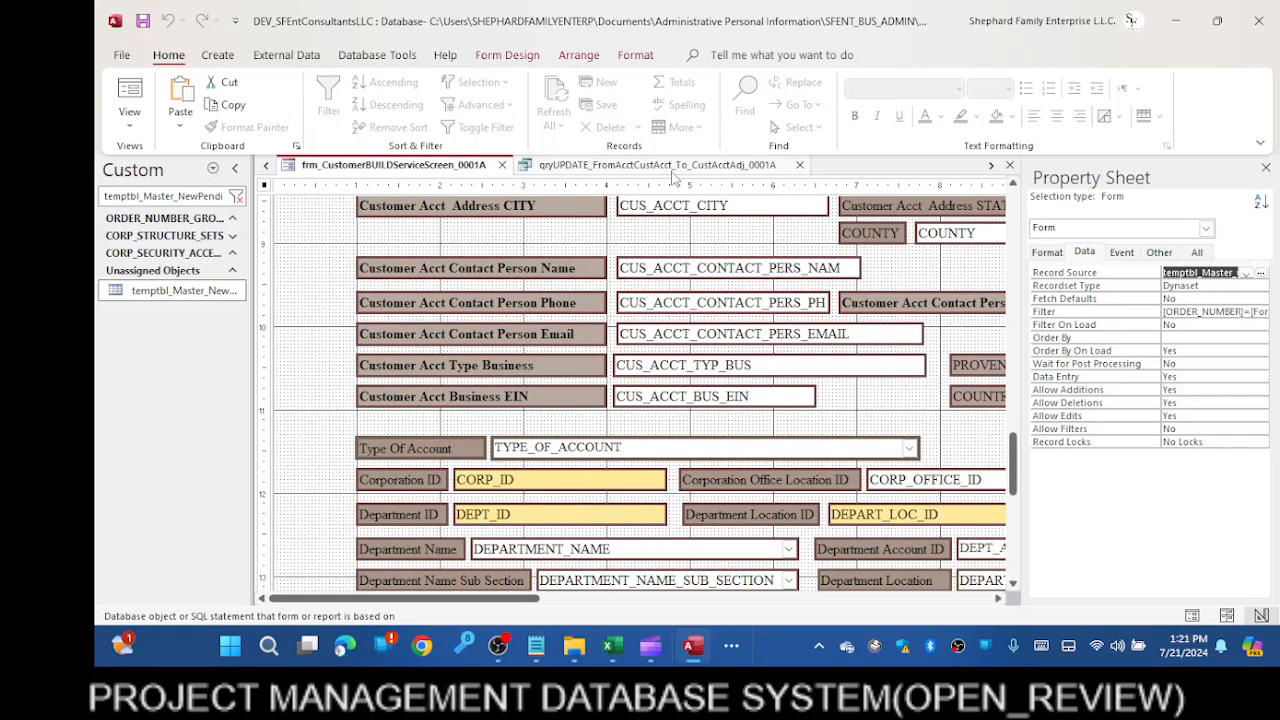
Compare the customer build form with the source and target tables in qryUPDATE_FromAcctCustAcct_To_CustAcctAdj_0001A
{"action": "left_click", "coordinate": [673, 169]}
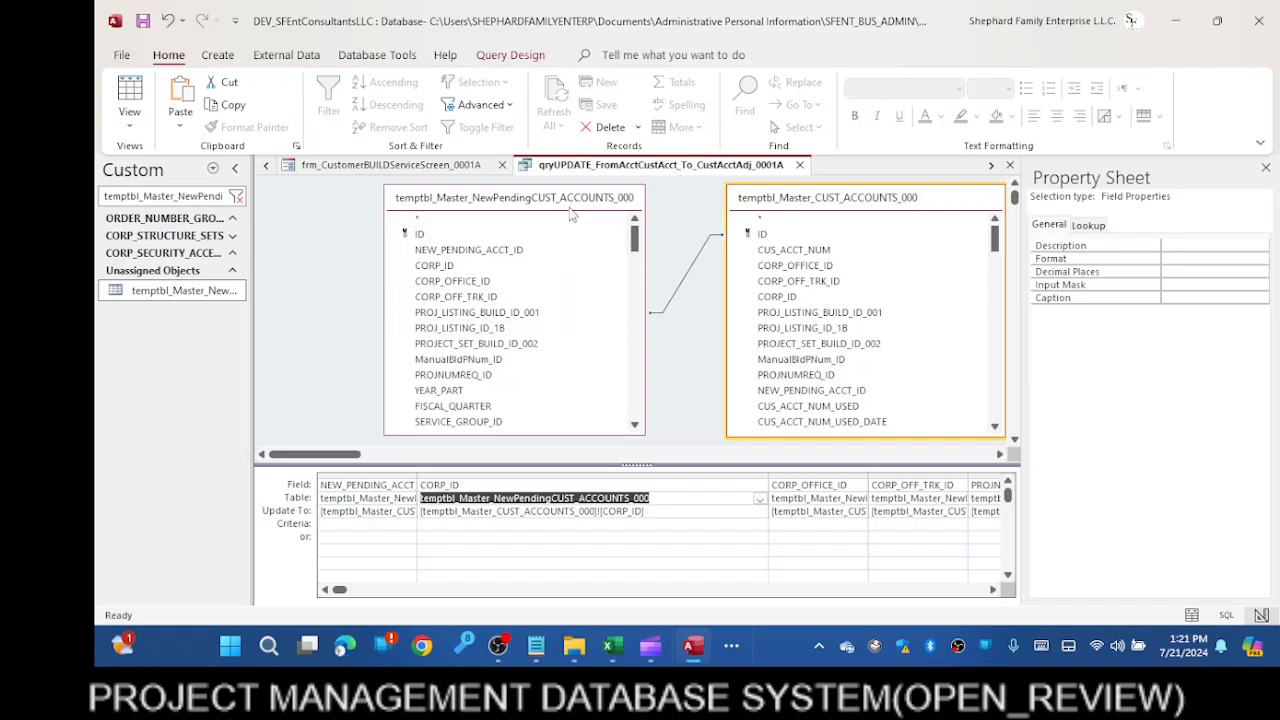
{"action": "left_click", "coordinate": [332, 167]}
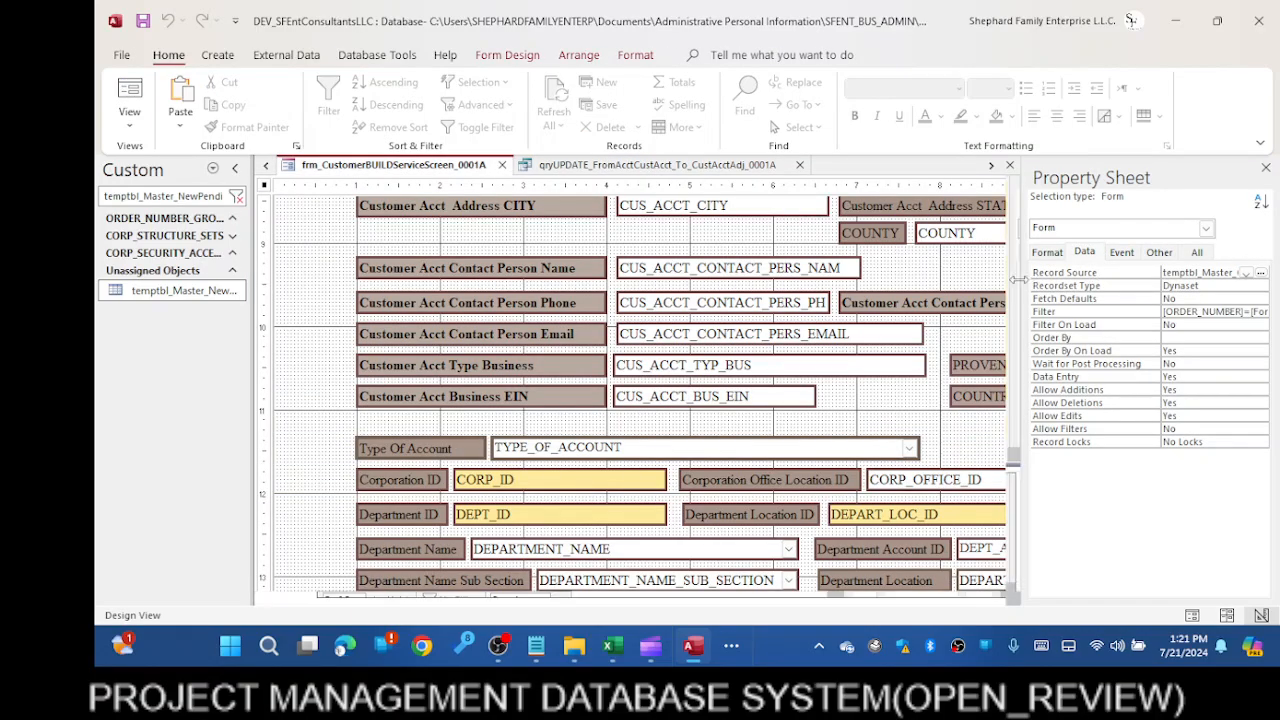
{"action": "left_click_drag", "start_coordinate": [1020, 281], "coordinate": [1048, 308]}
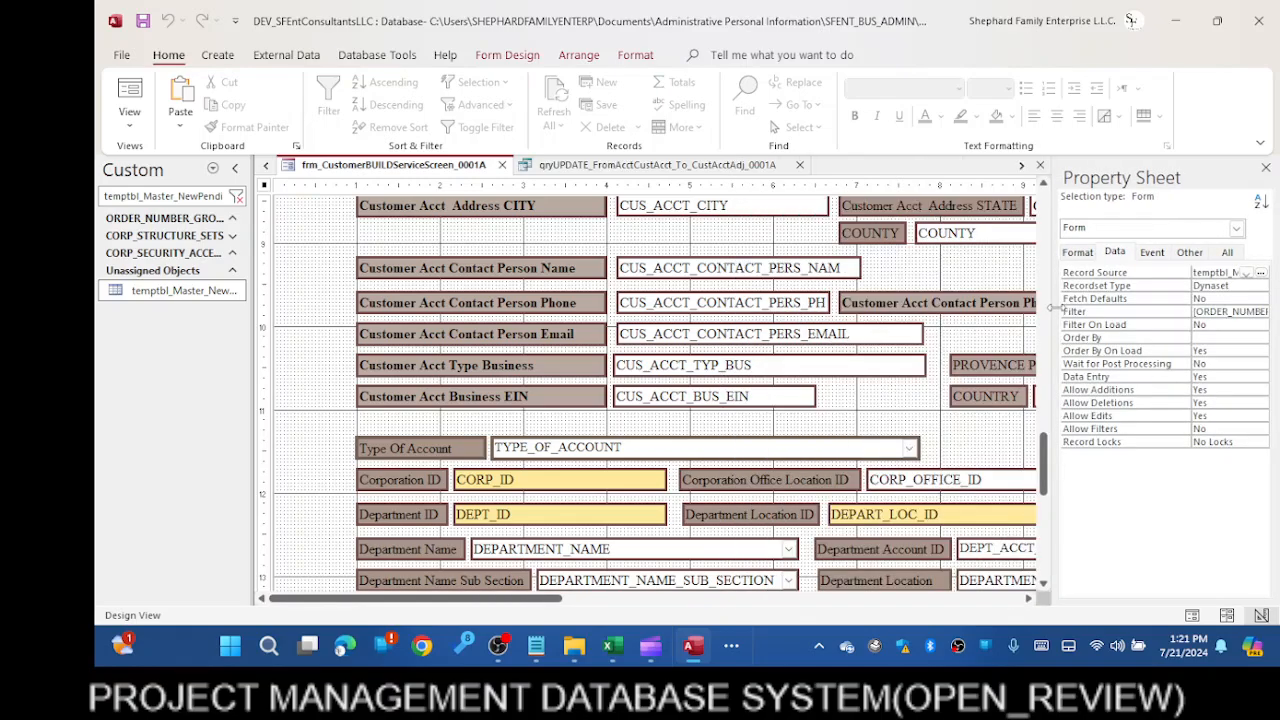
{"action": "left_click", "coordinate": [616, 165]}
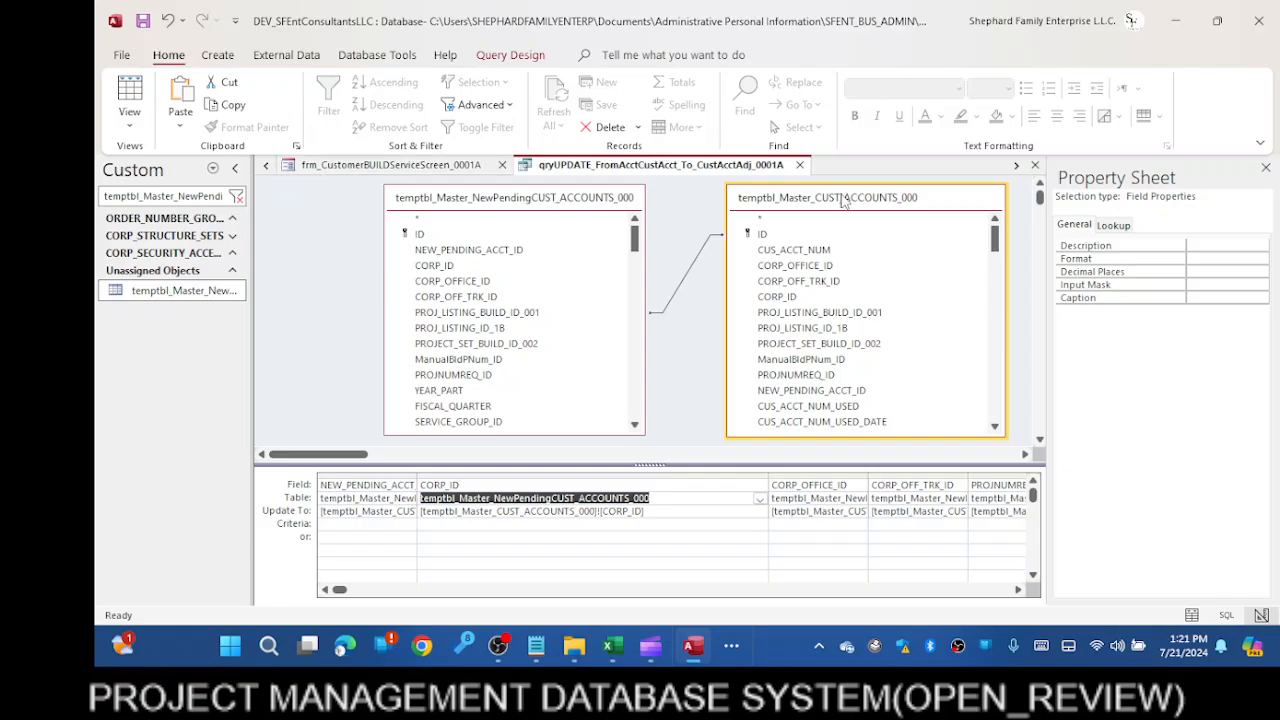
{"action": "left_click", "coordinate": [480, 60]}
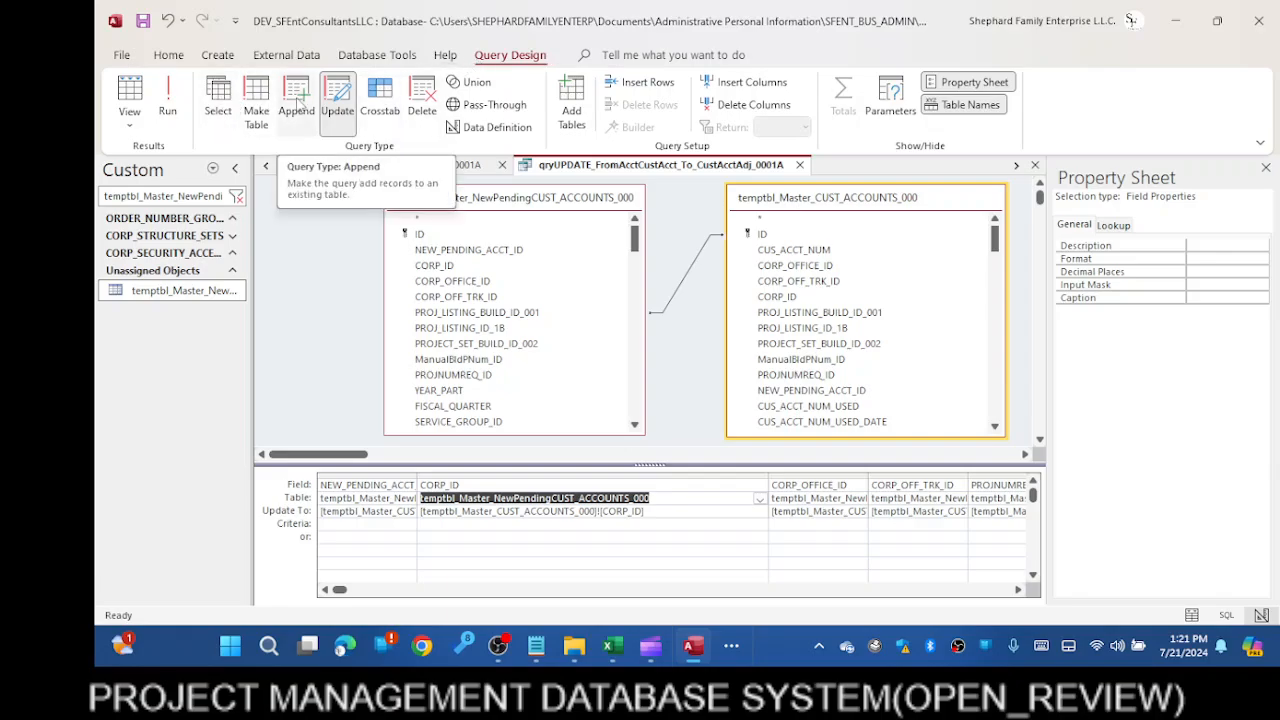
{"action": "left_click", "coordinate": [297, 100]}
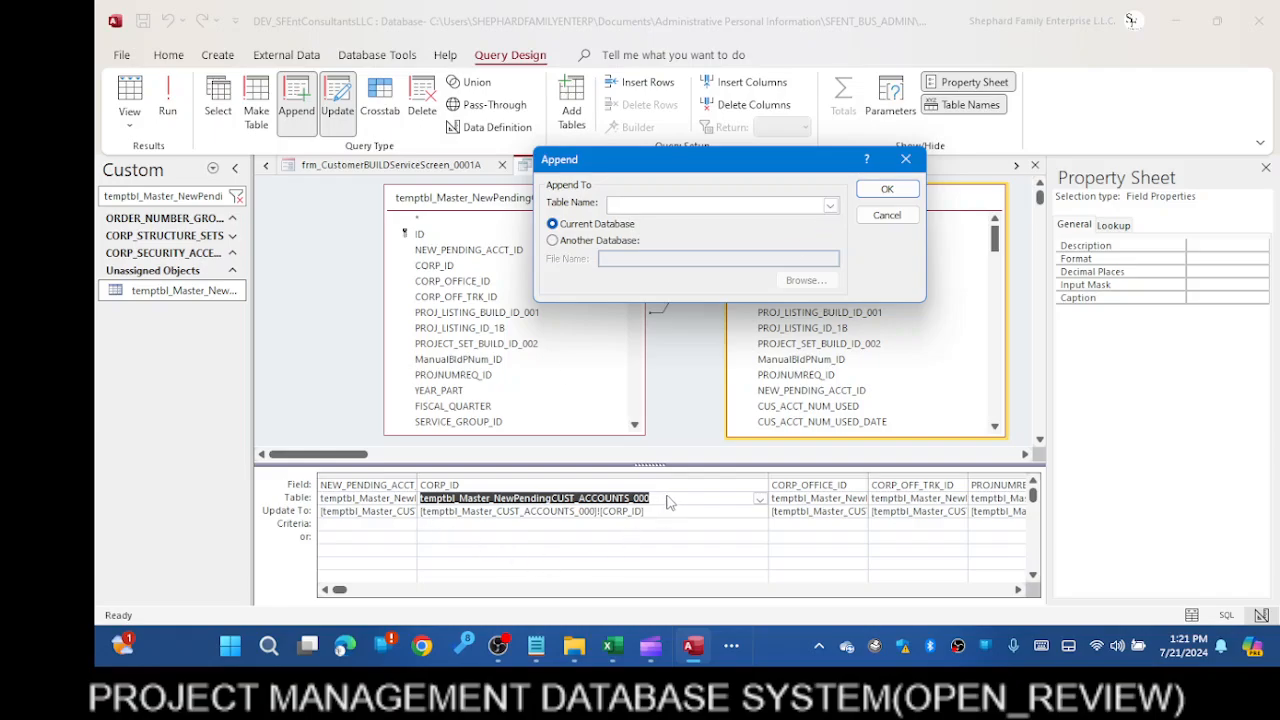
{"action": "left_click", "coordinate": [893, 217]}
Copy the table name temptbl_Master_NewPendingCUST_ACCOUNTS_000 from the query's CORP_ID column and widen the NEW_PENDING_ACCT_ID column to fit its contents
{"action": "left_click_drag", "start_coordinate": [675, 498], "coordinate": [400, 505]}
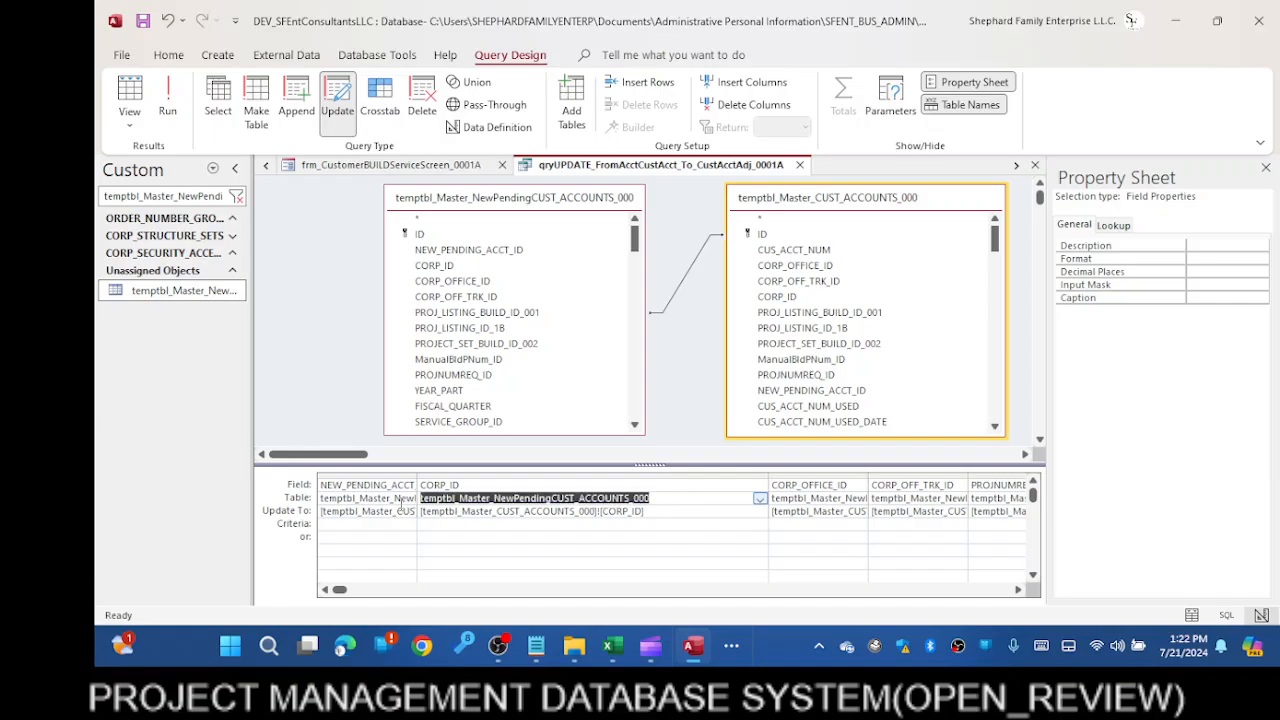
{"action": "left_click", "coordinate": [401, 504]}
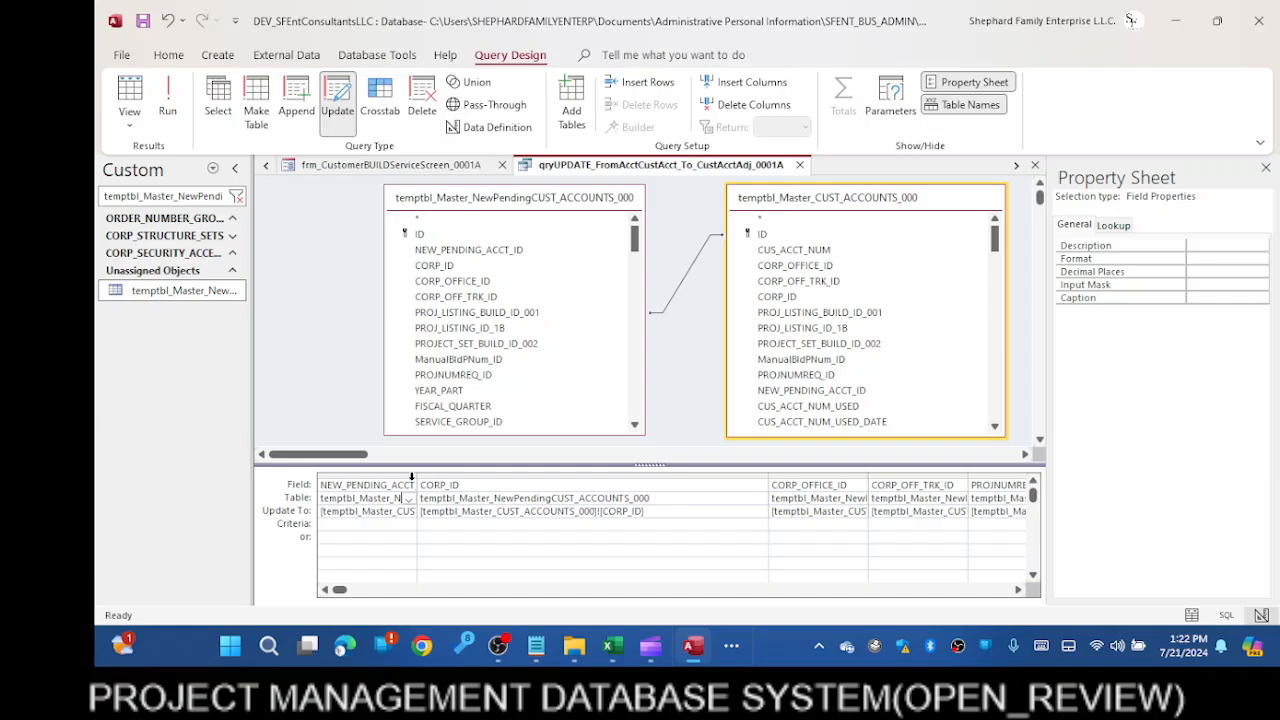
{"action": "left_click_drag", "start_coordinate": [664, 500], "coordinate": [388, 490]}
{"action": "key", "text": "ctrl+c"}
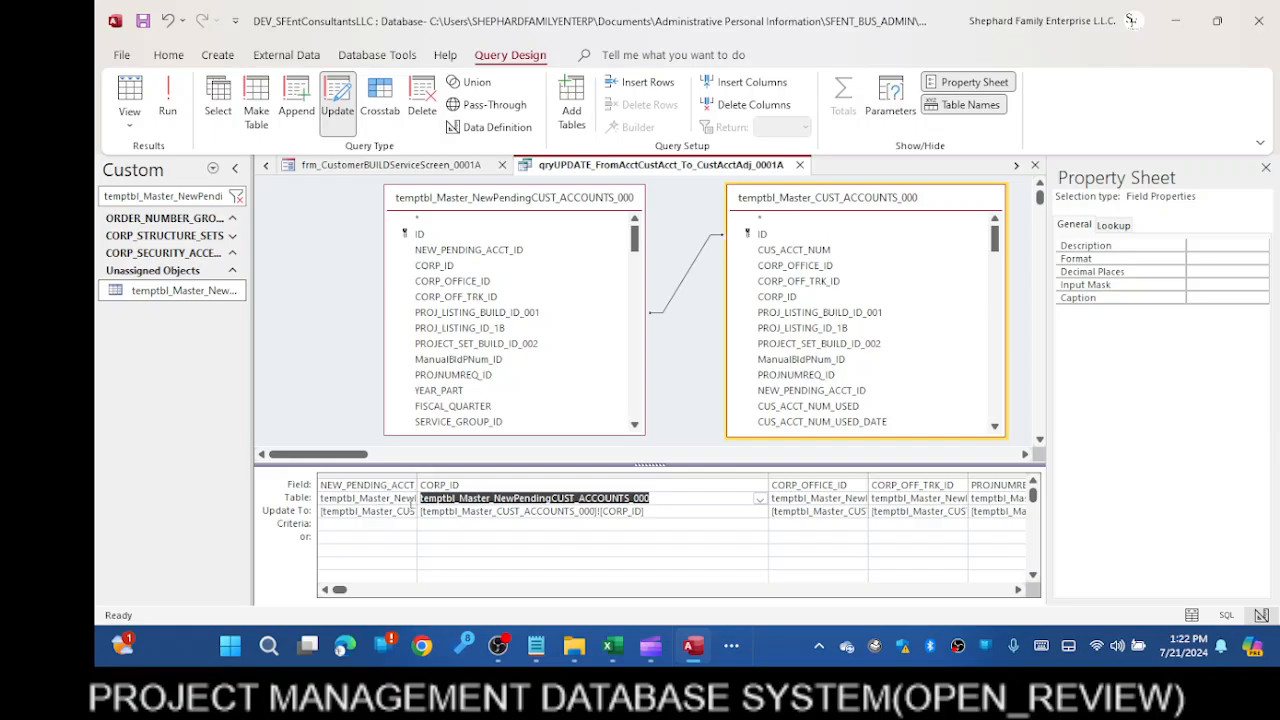
{"action": "double_click", "coordinate": [417, 478]}
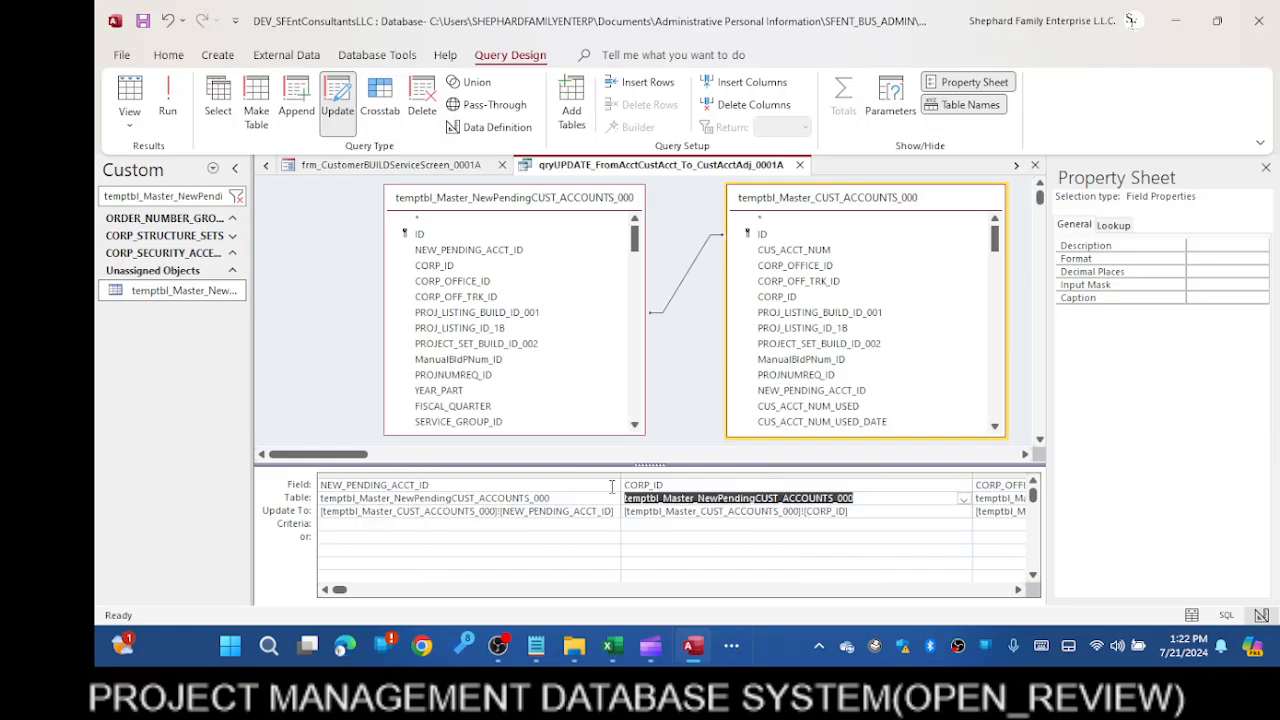
Try to convert qryUPDATE_FromAcctCustAcct_To_CustAcctAdj_0001A into an append query targeting temptbl_Master_NewPendingCUST_ACCOUNTS_000
{"action": "left_click", "coordinate": [1013, 170]}
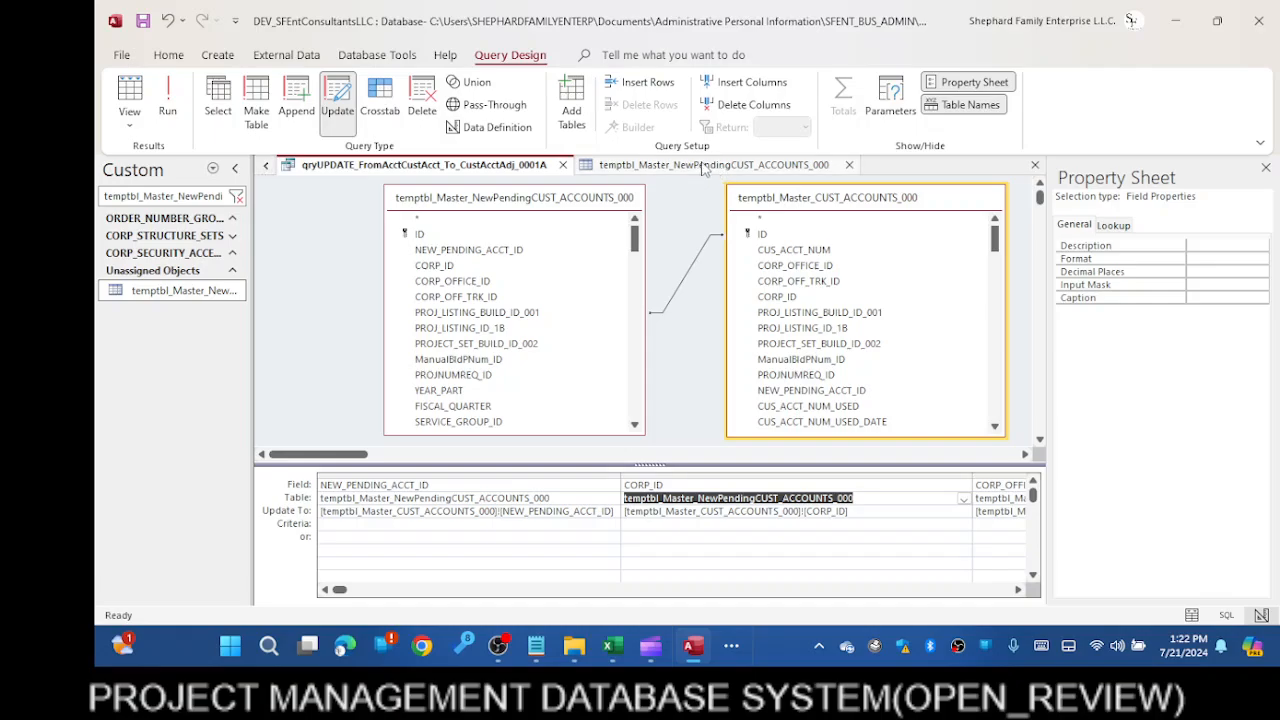
{"action": "left_click", "coordinate": [265, 166]}
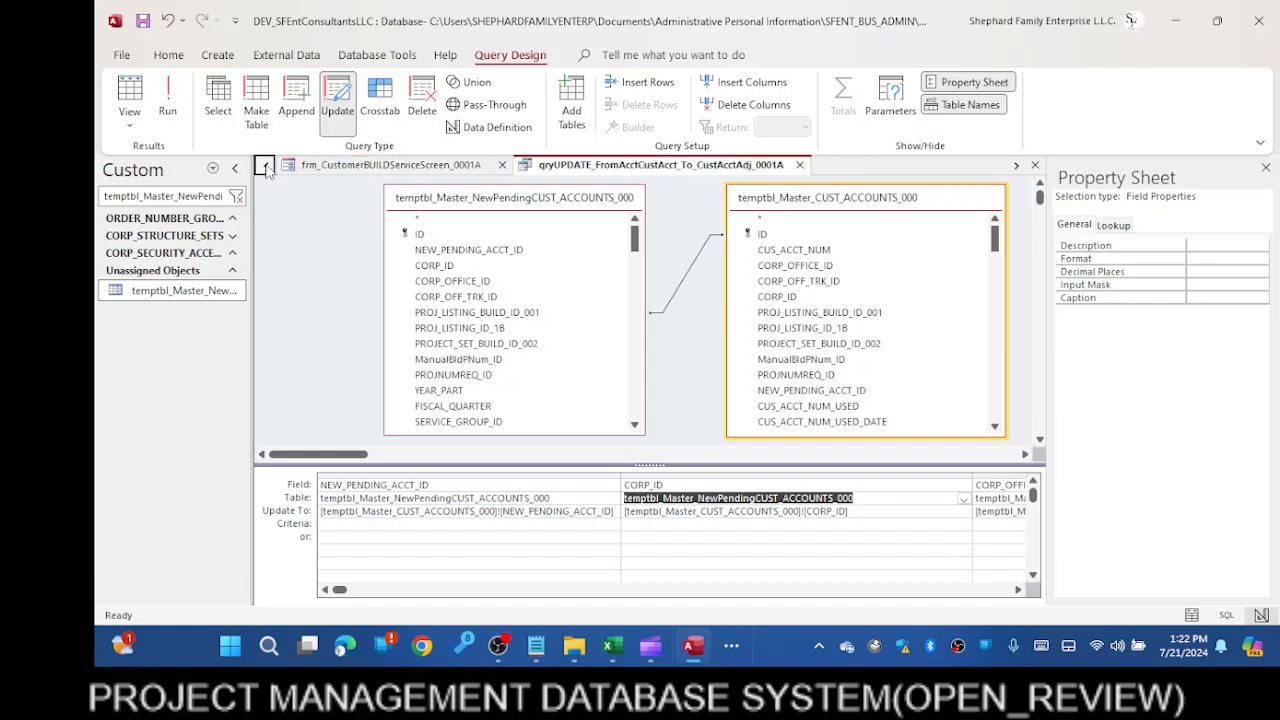
{"action": "left_click", "coordinate": [265, 166]}
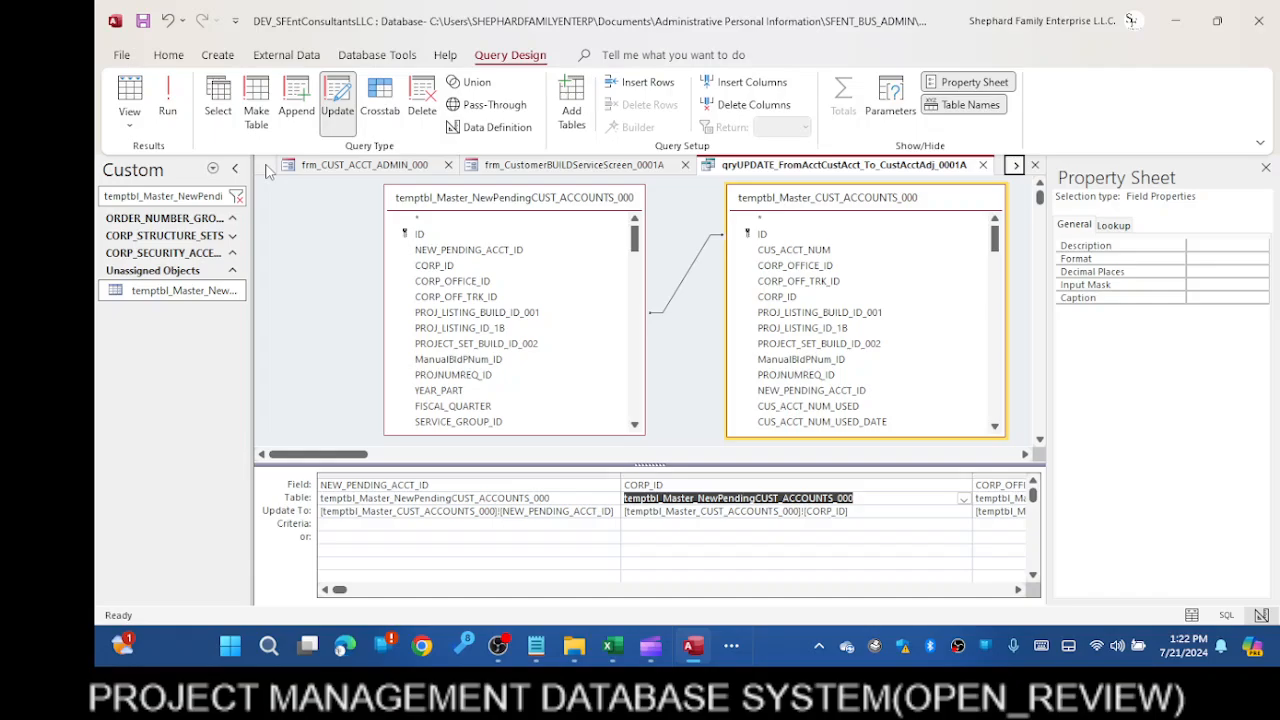
{"action": "left_click", "coordinate": [298, 100]}
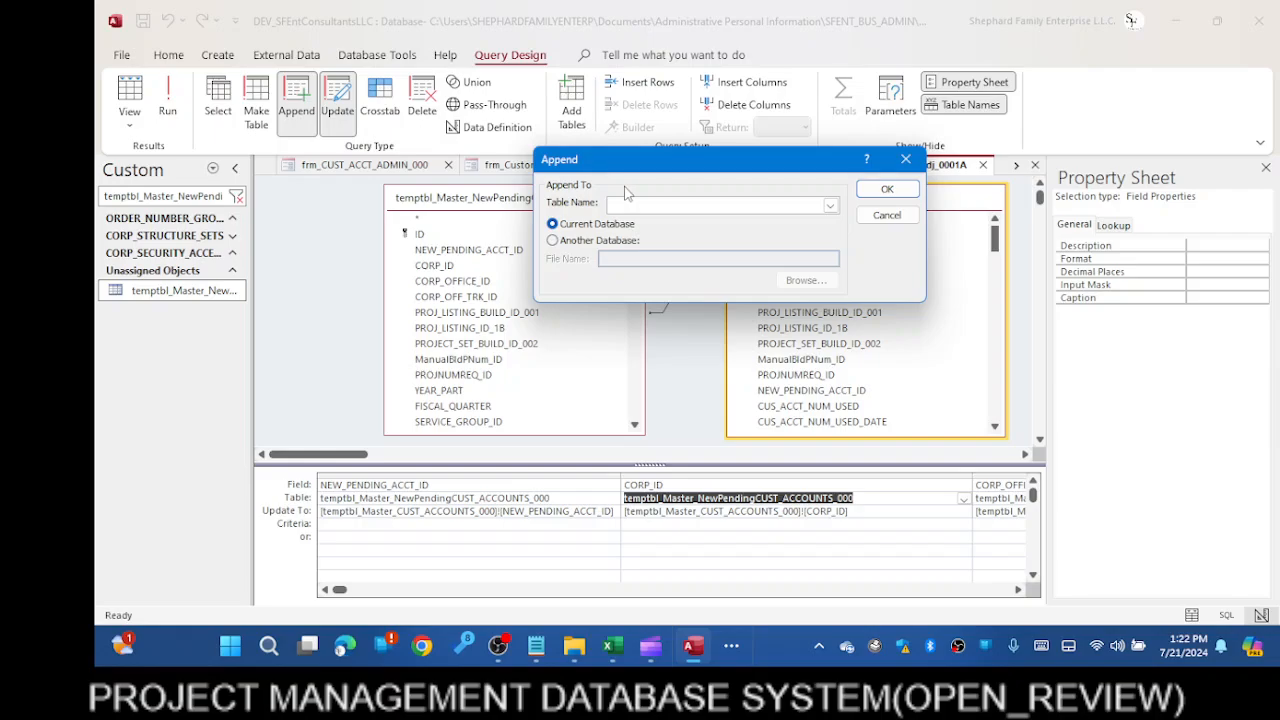
{"action": "key", "text": "ctrl+v"}
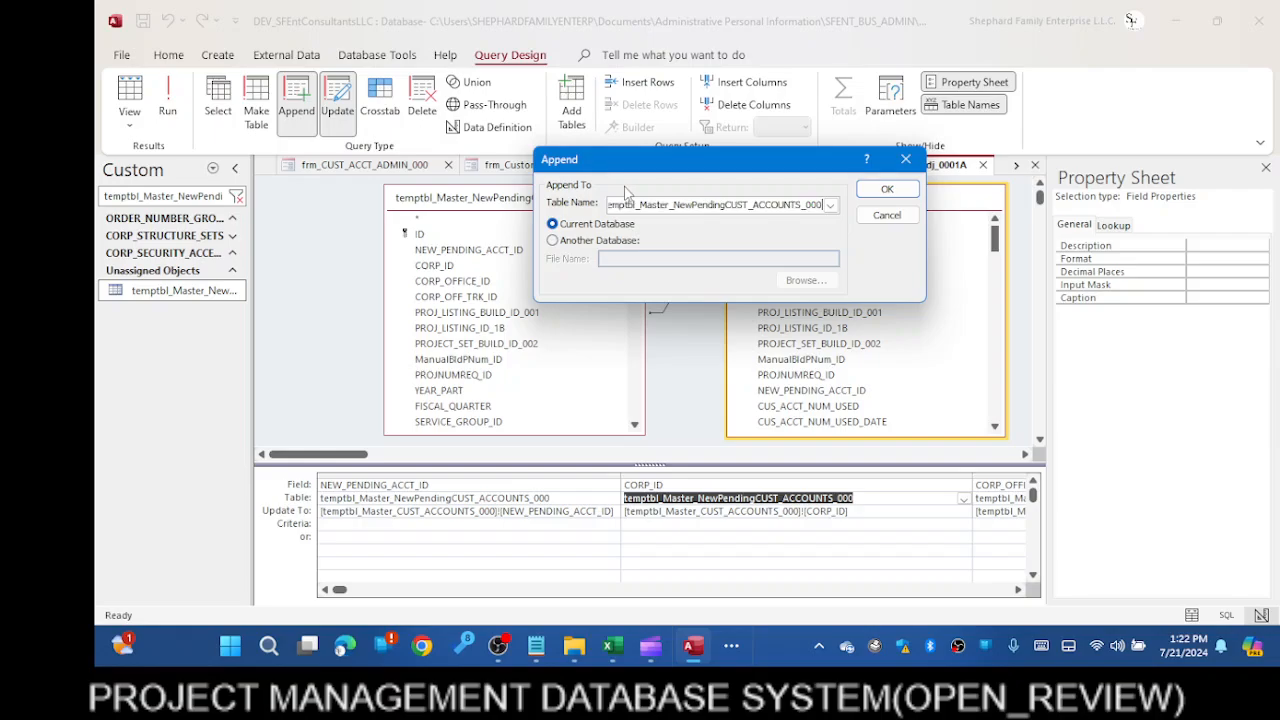
{"action": "left_click", "coordinate": [887, 190]}
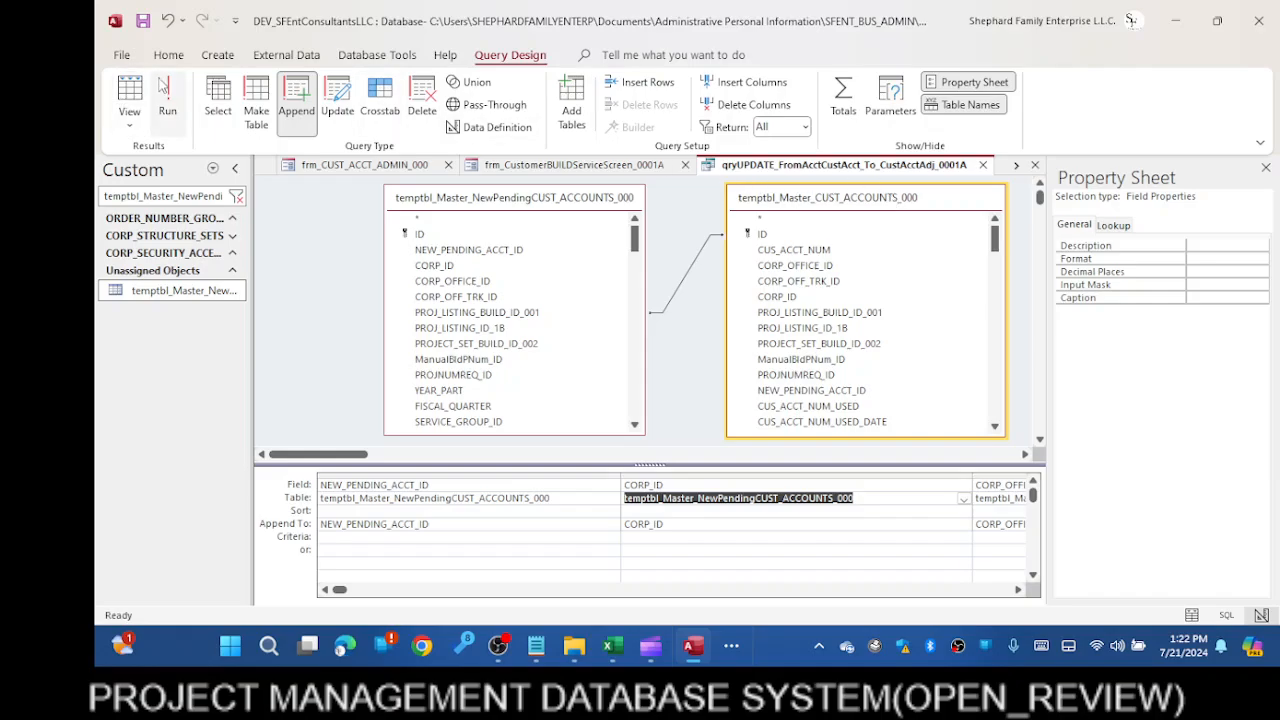
{"action": "left_click", "coordinate": [168, 20]}
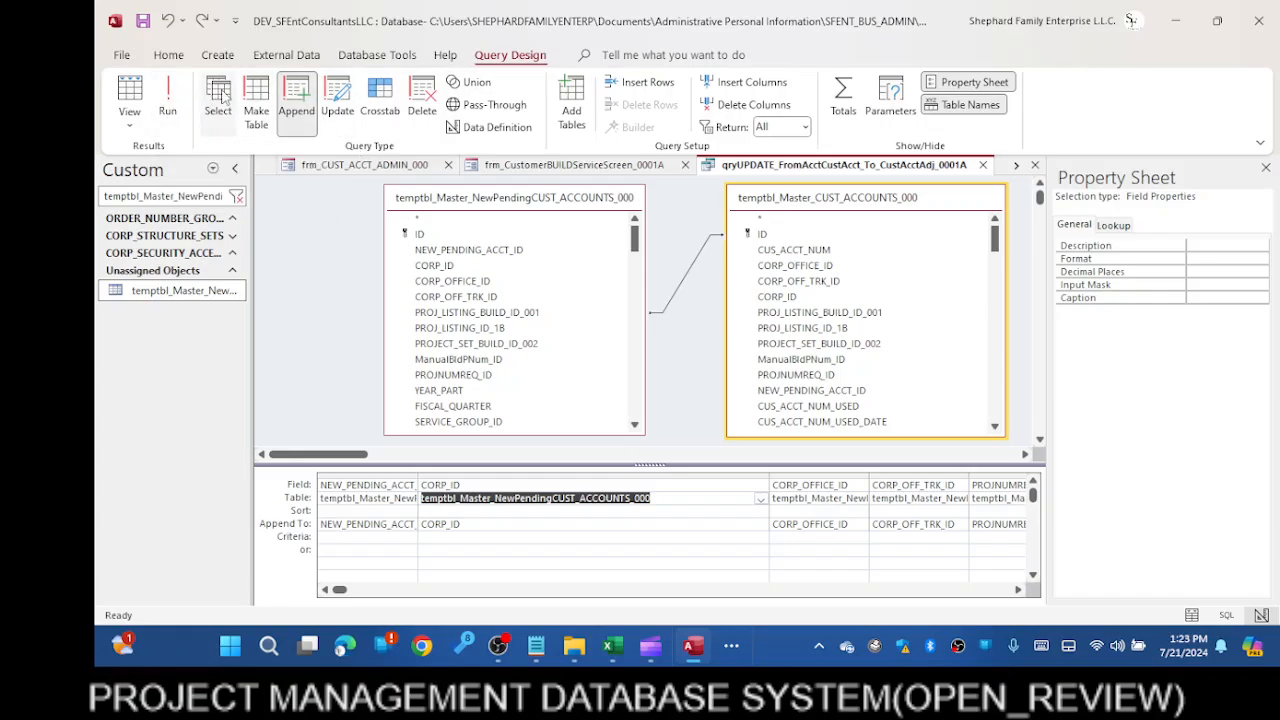
Close qryUPDATE_FromAcctCustAcct_To_CustAcctAdj_0001A without saving its design changes
{"action": "left_click", "coordinate": [1016, 165]}
{"action": "left_click", "coordinate": [1016, 165]}
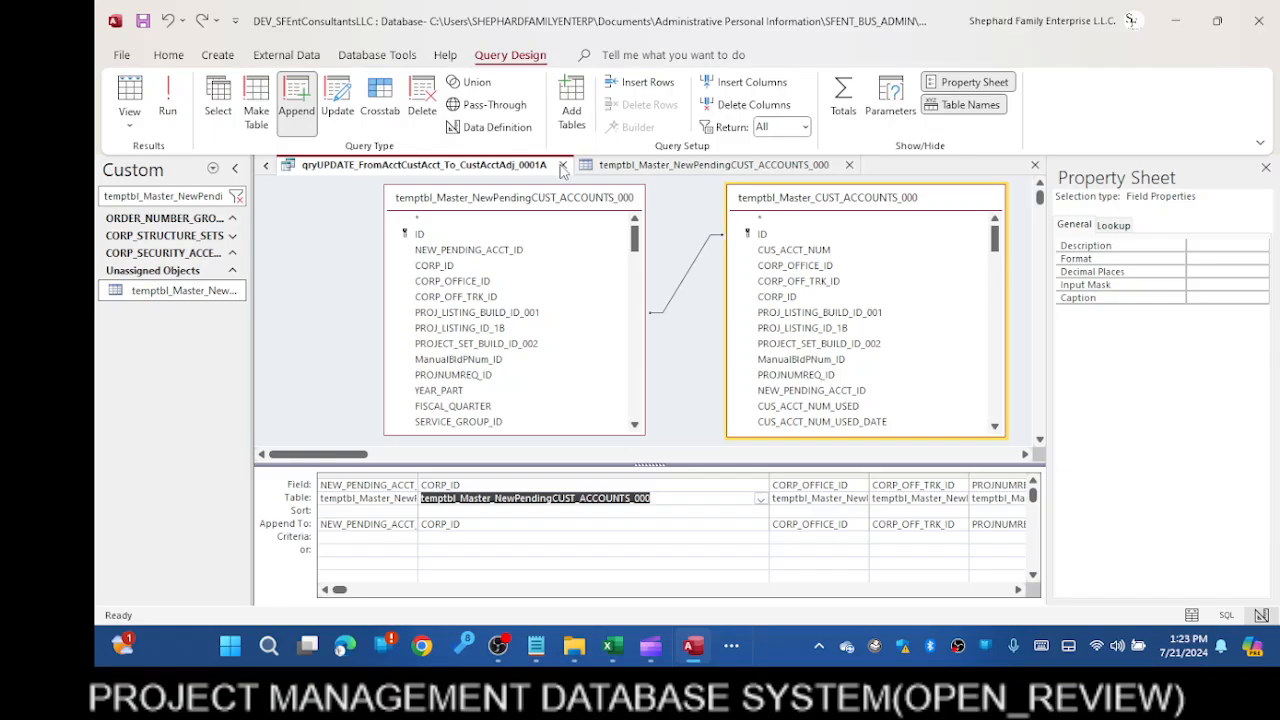
{"action": "left_click", "coordinate": [562, 165]}
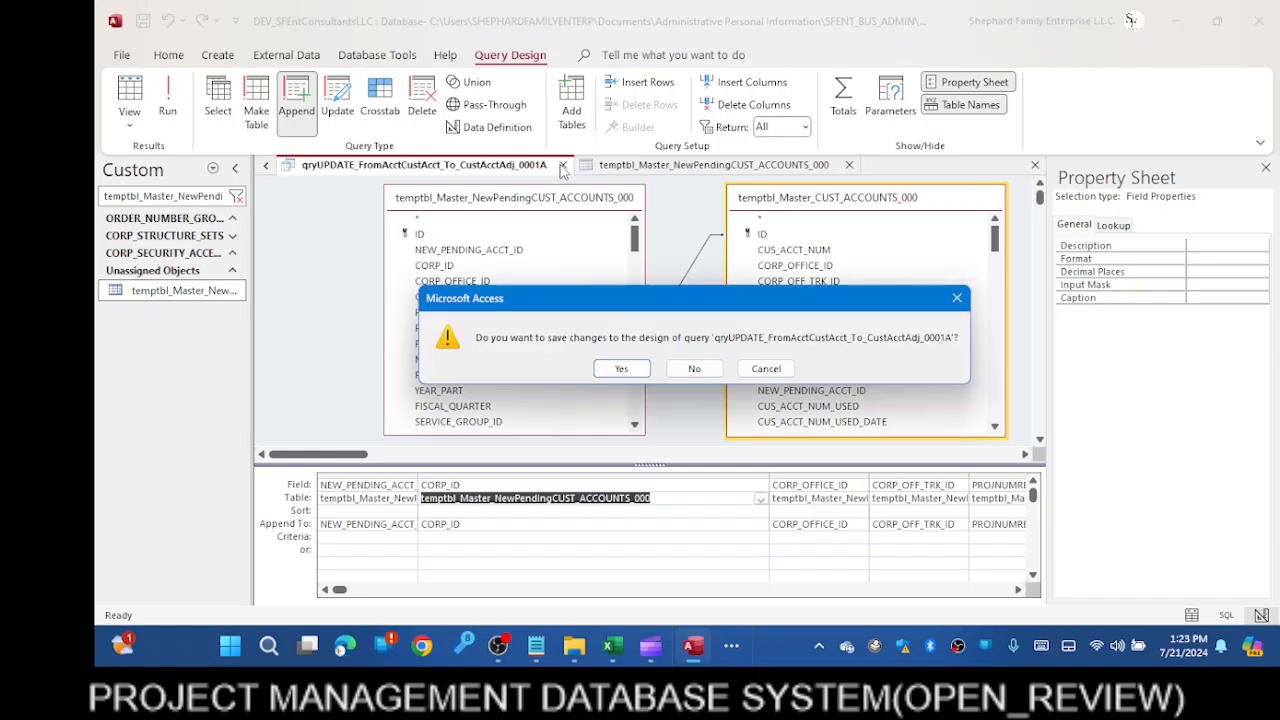
{"action": "left_click", "coordinate": [695, 370]}
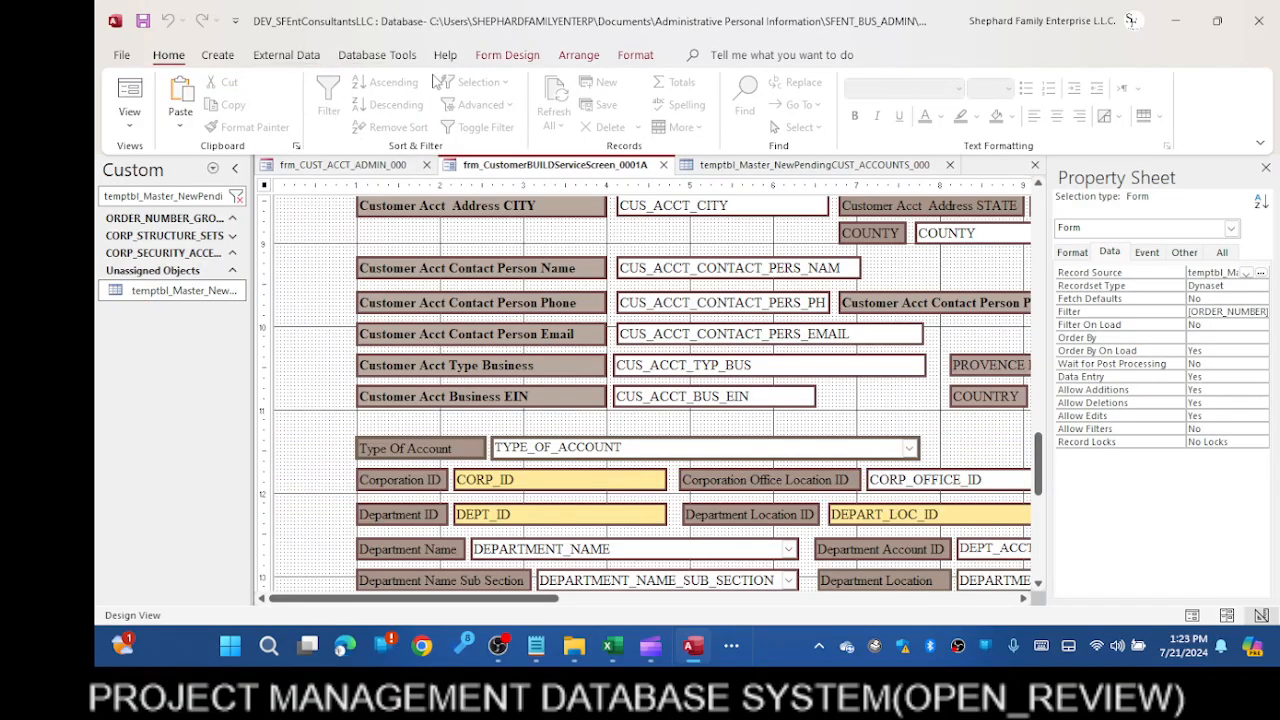
Create a new append query in design view with temptbl_Master_NewPendingCUST_ACCOUNTS_000 in the current database as its destination table
{"action": "left_click", "coordinate": [508, 57]}
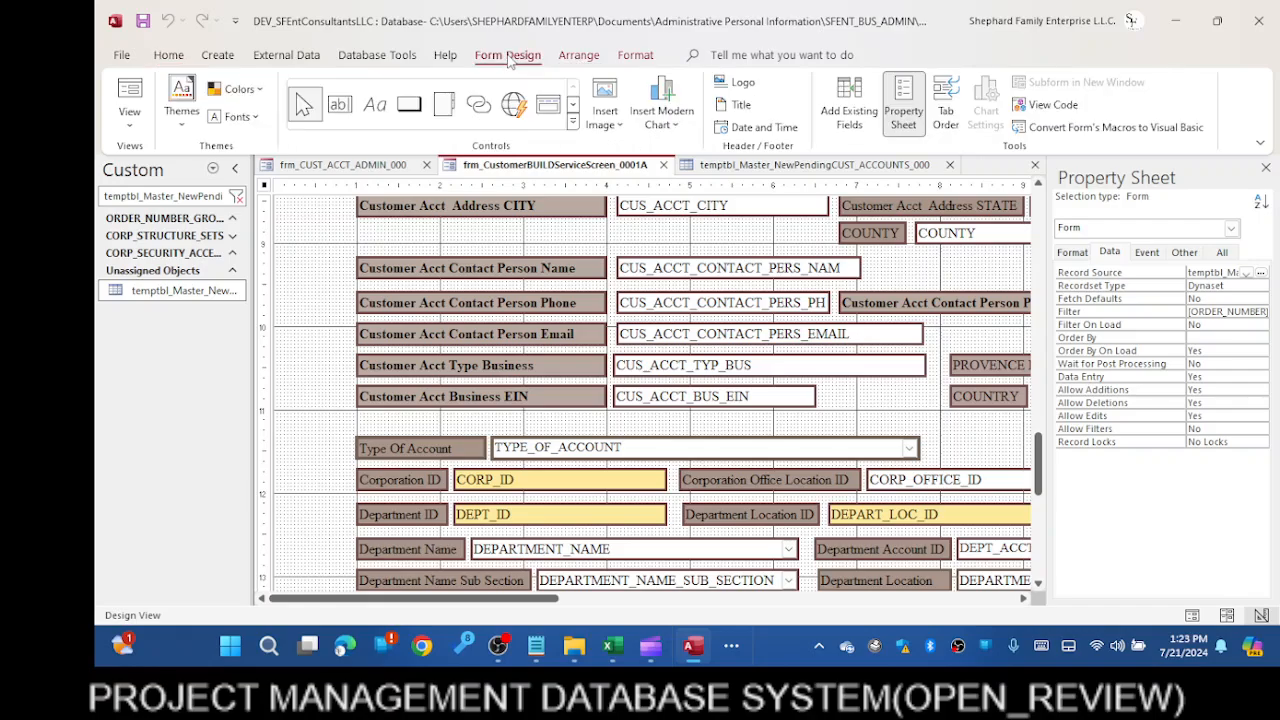
{"action": "left_click", "coordinate": [219, 57]}
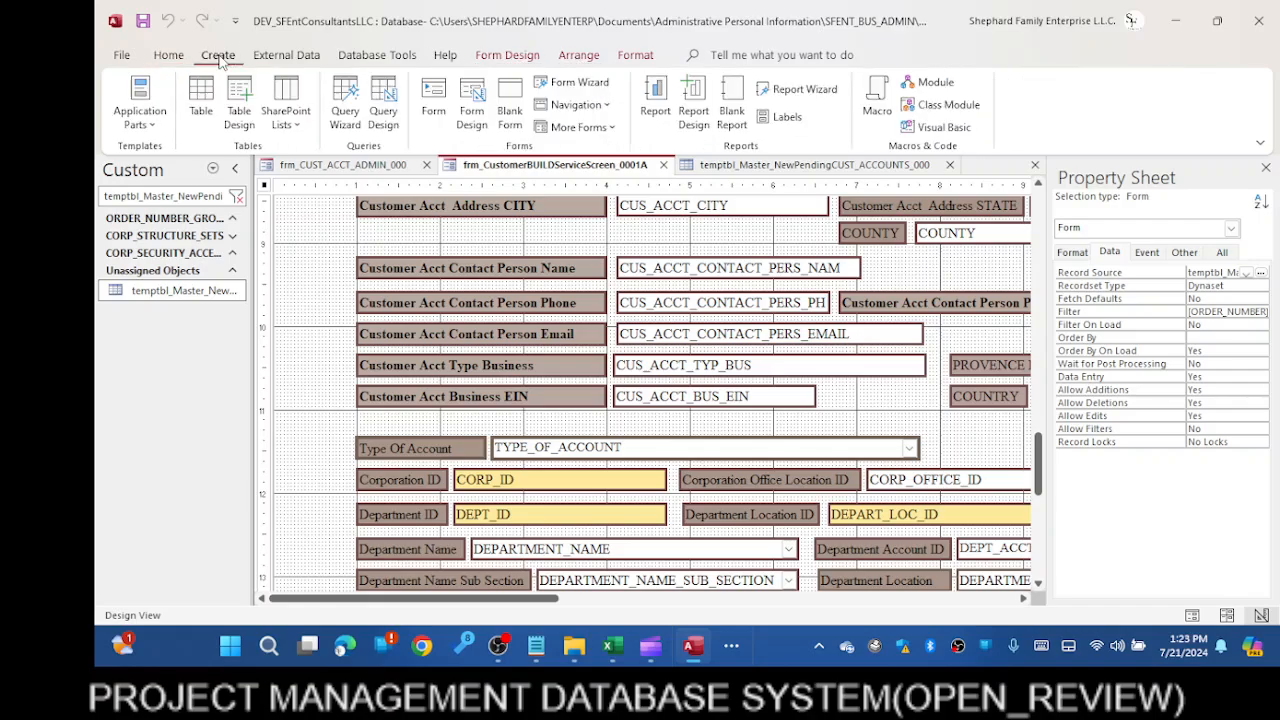
{"action": "left_click", "coordinate": [383, 112]}
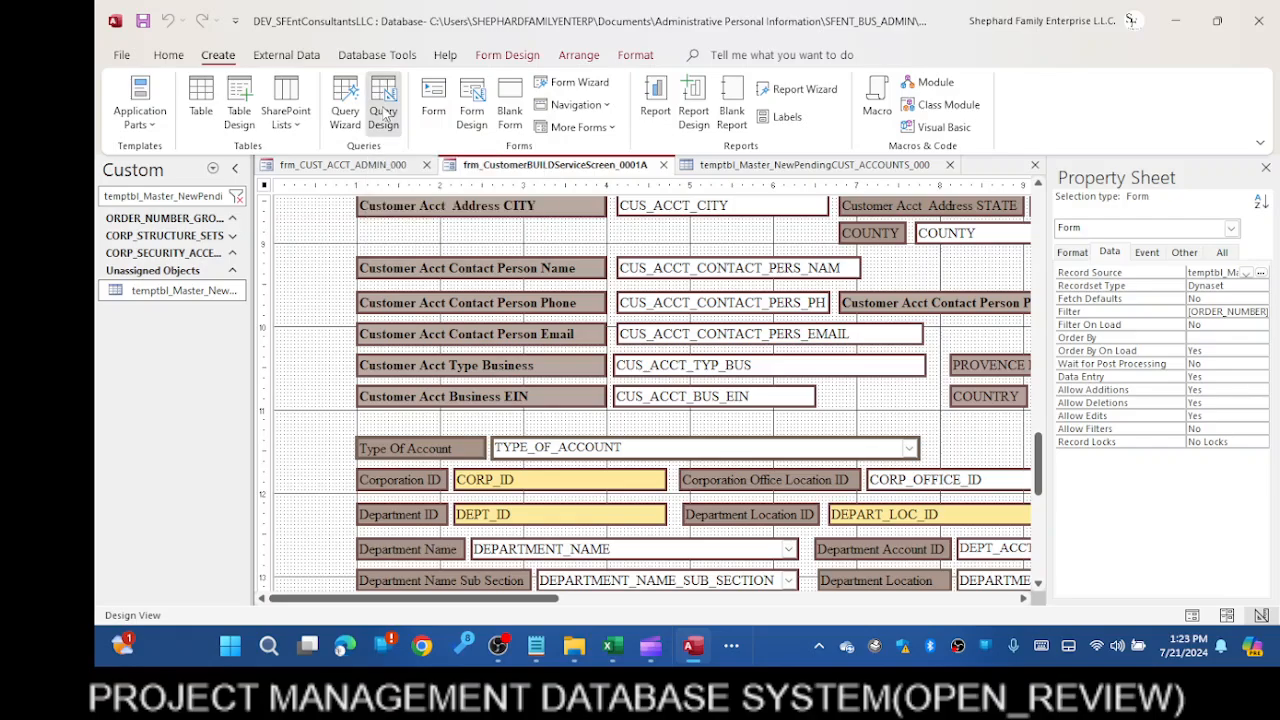
{"action": "left_click", "coordinate": [300, 100]}
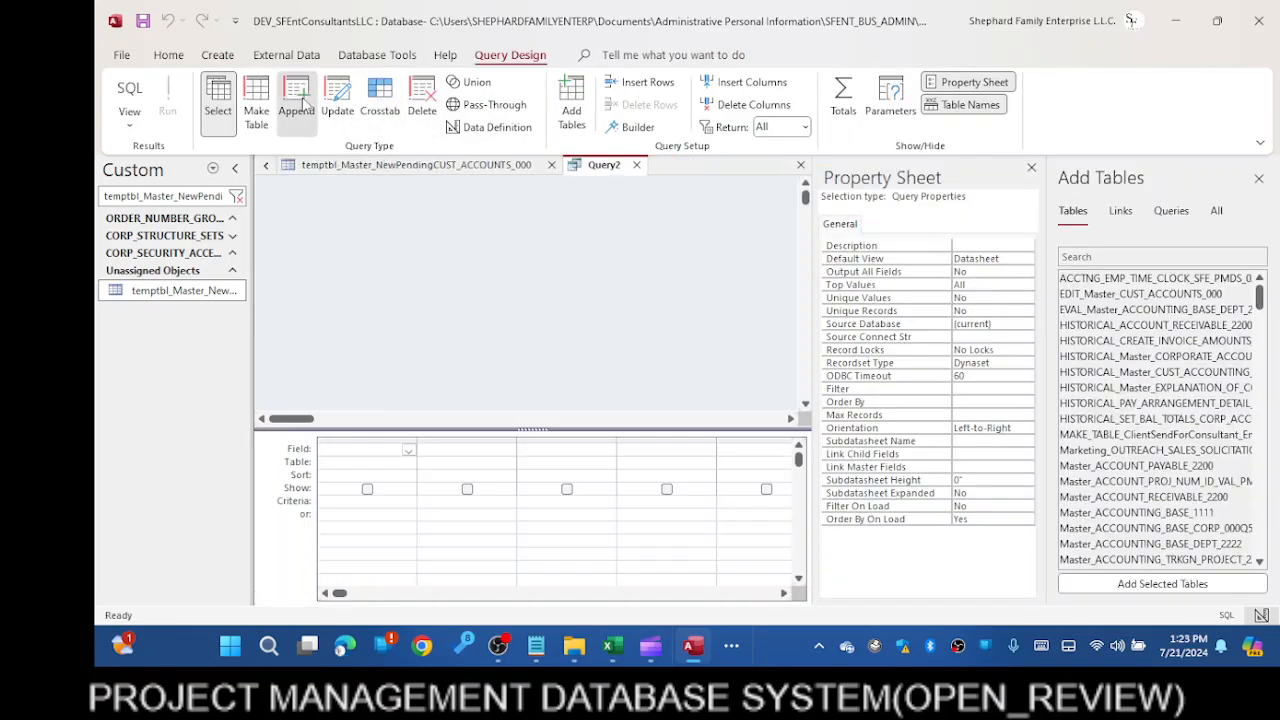
{"action": "key", "text": "ctrl+v"}
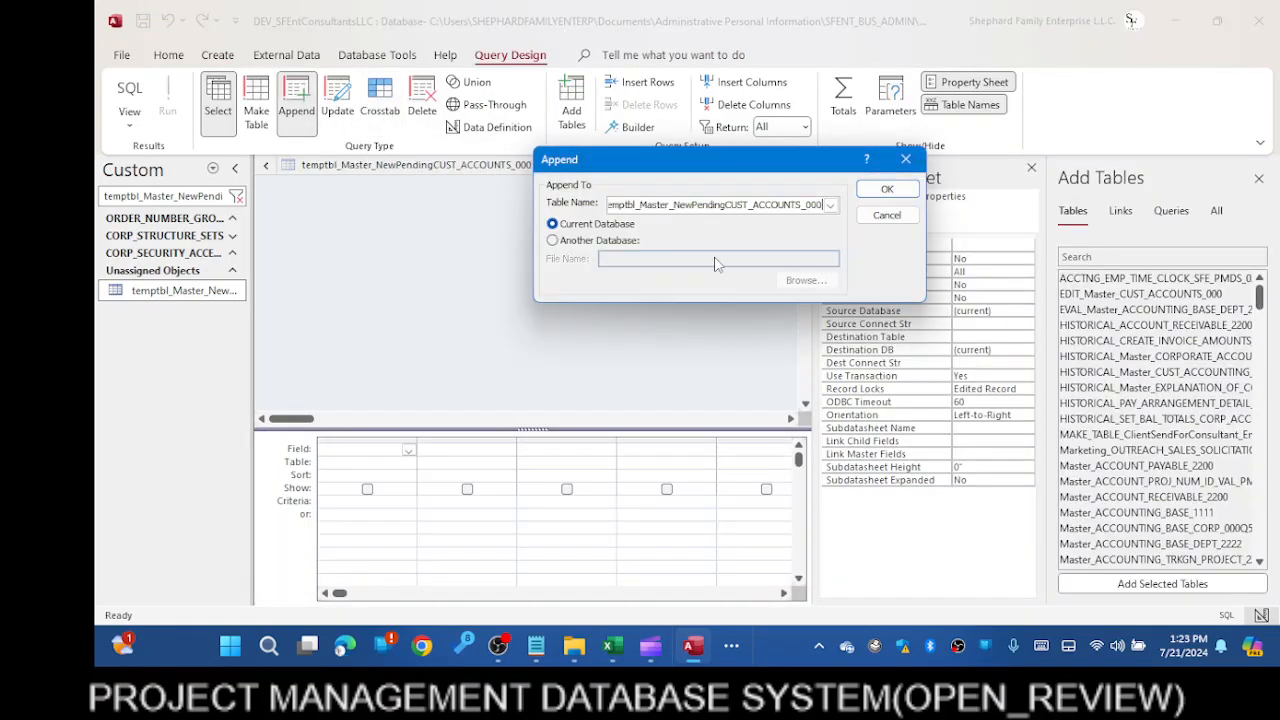
{"action": "left_click", "coordinate": [887, 190]}
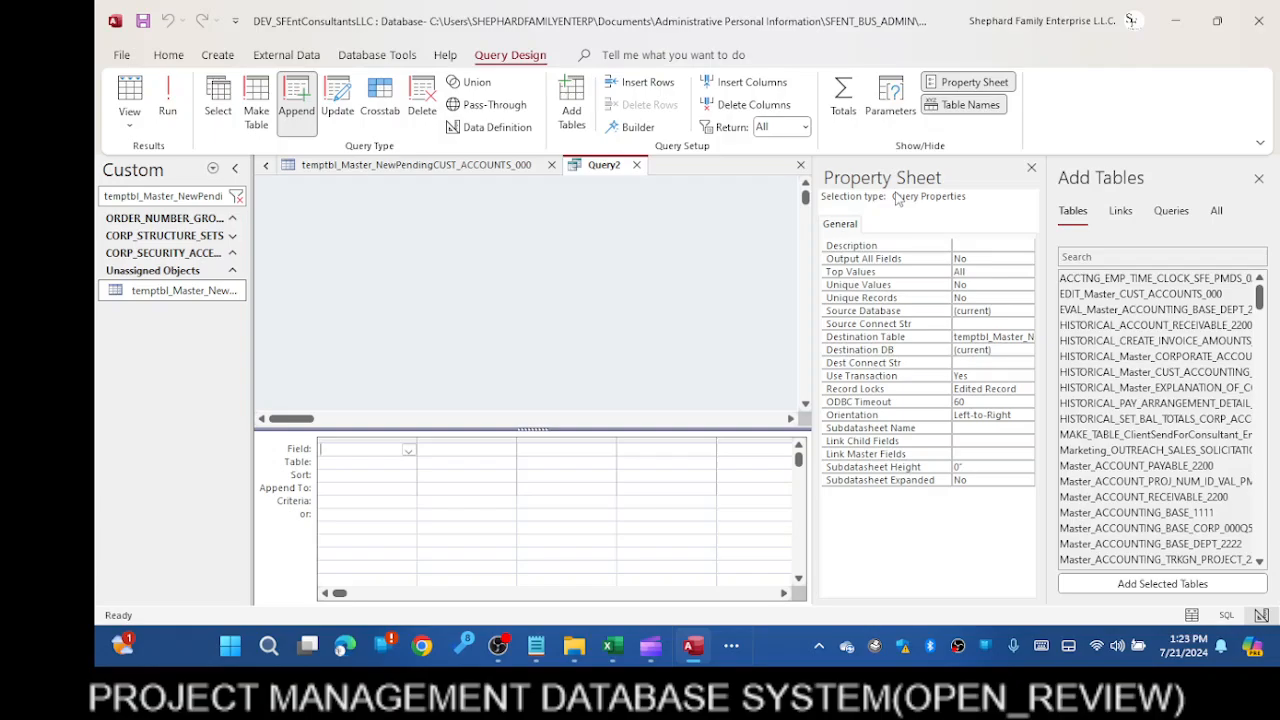
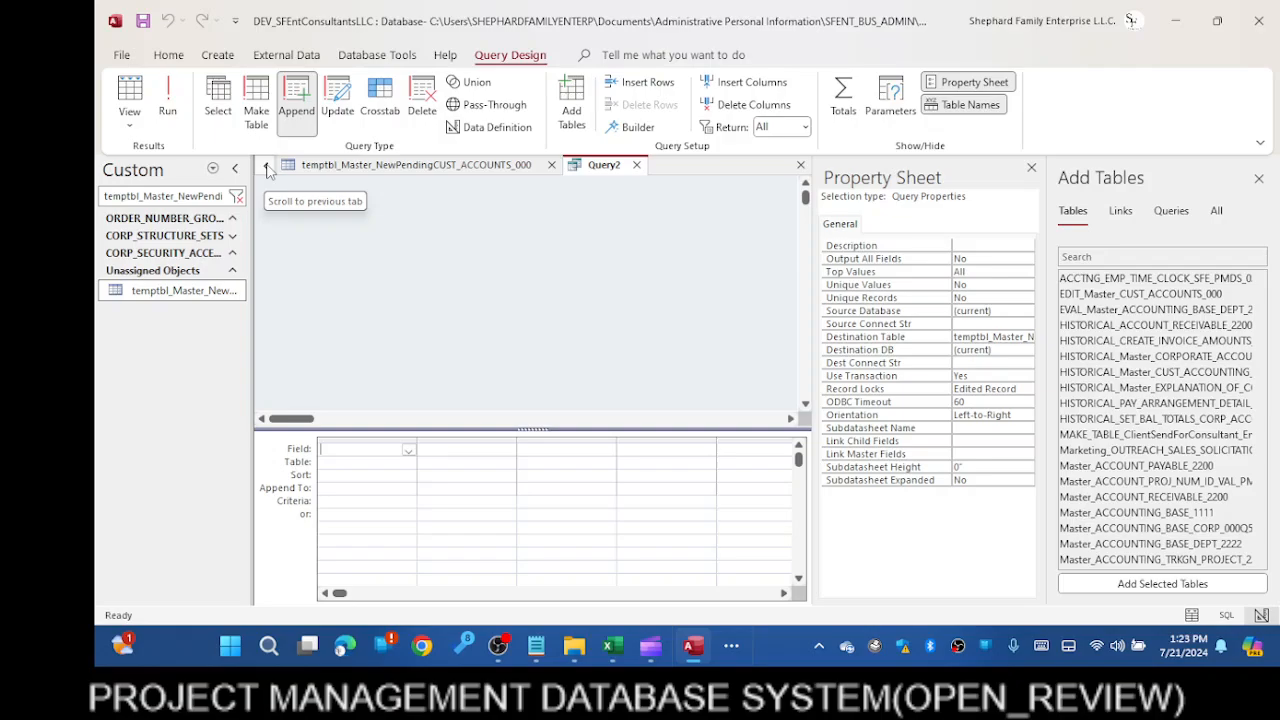
Switch to the JULY2024 - SFENT-PROJECTS(07) meeting notes in Word
{"action": "left_click", "coordinate": [266, 167]}
{"action": "left_click", "coordinate": [266, 167]}
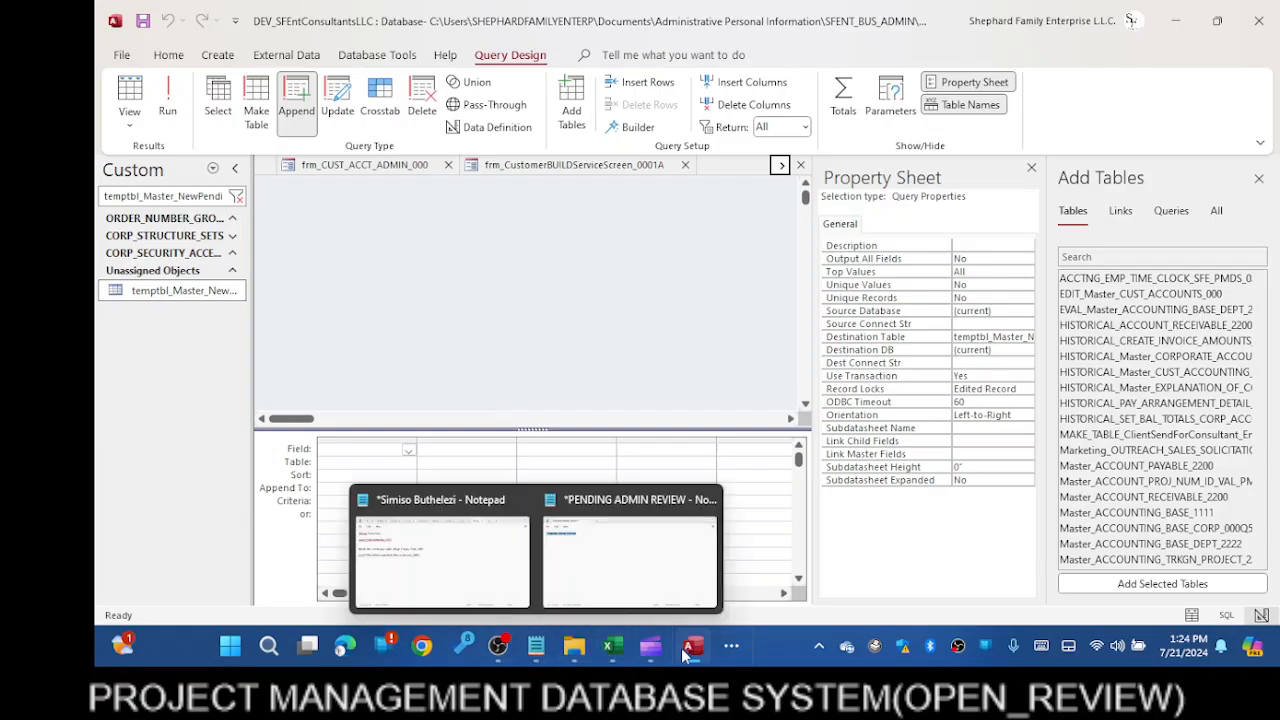
{"action": "mouse_move", "coordinate": [705, 650]}
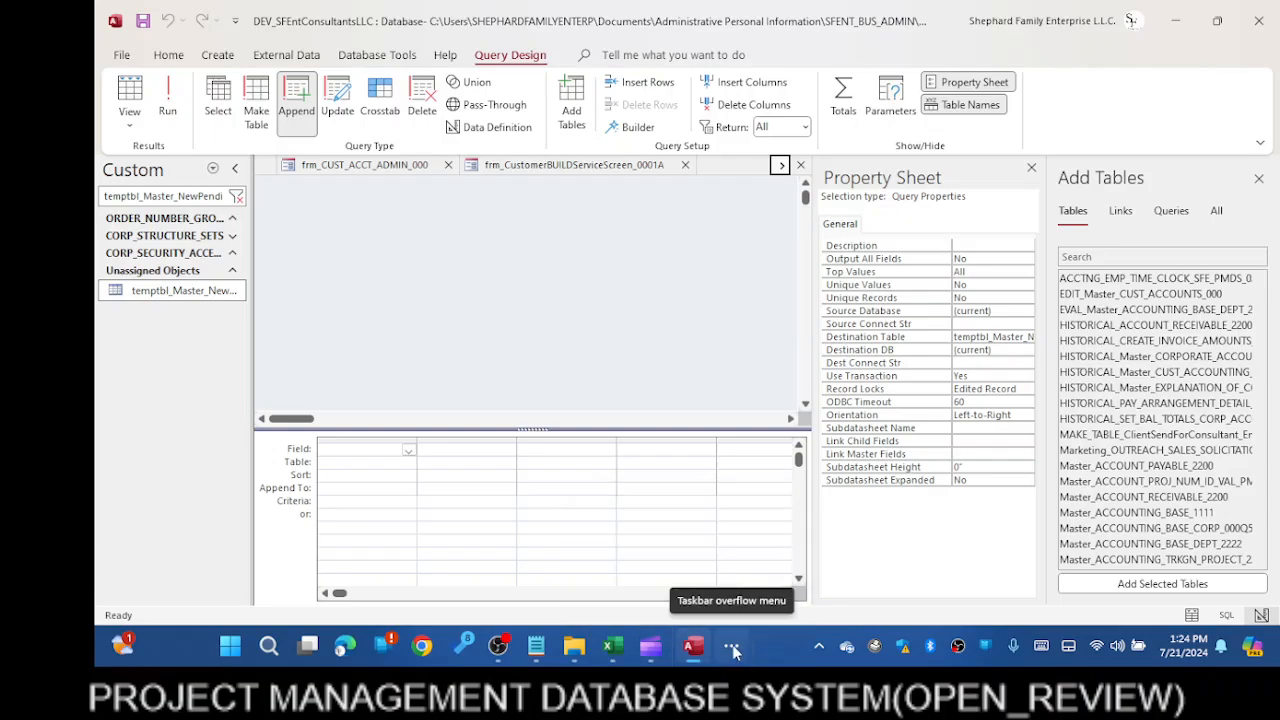
{"action": "left_click", "coordinate": [733, 650]}
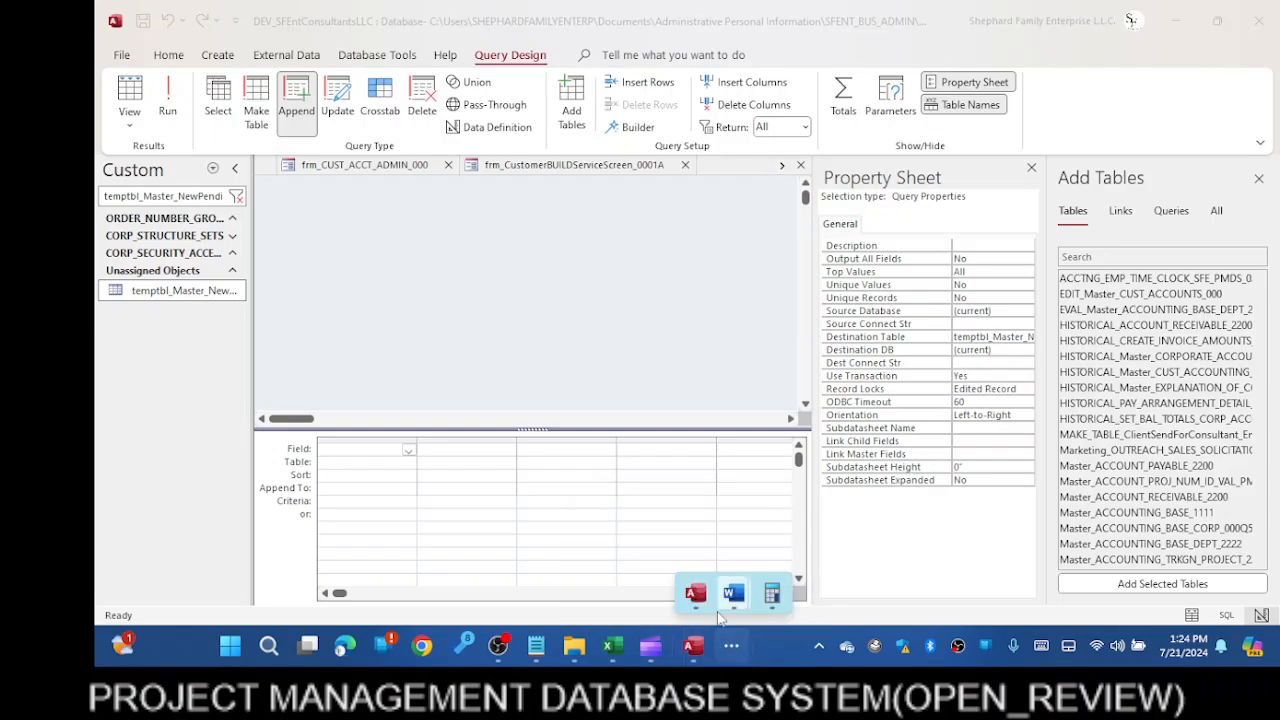
{"action": "mouse_move", "coordinate": [734, 594]}
{"action": "left_click", "coordinate": [375, 460]}
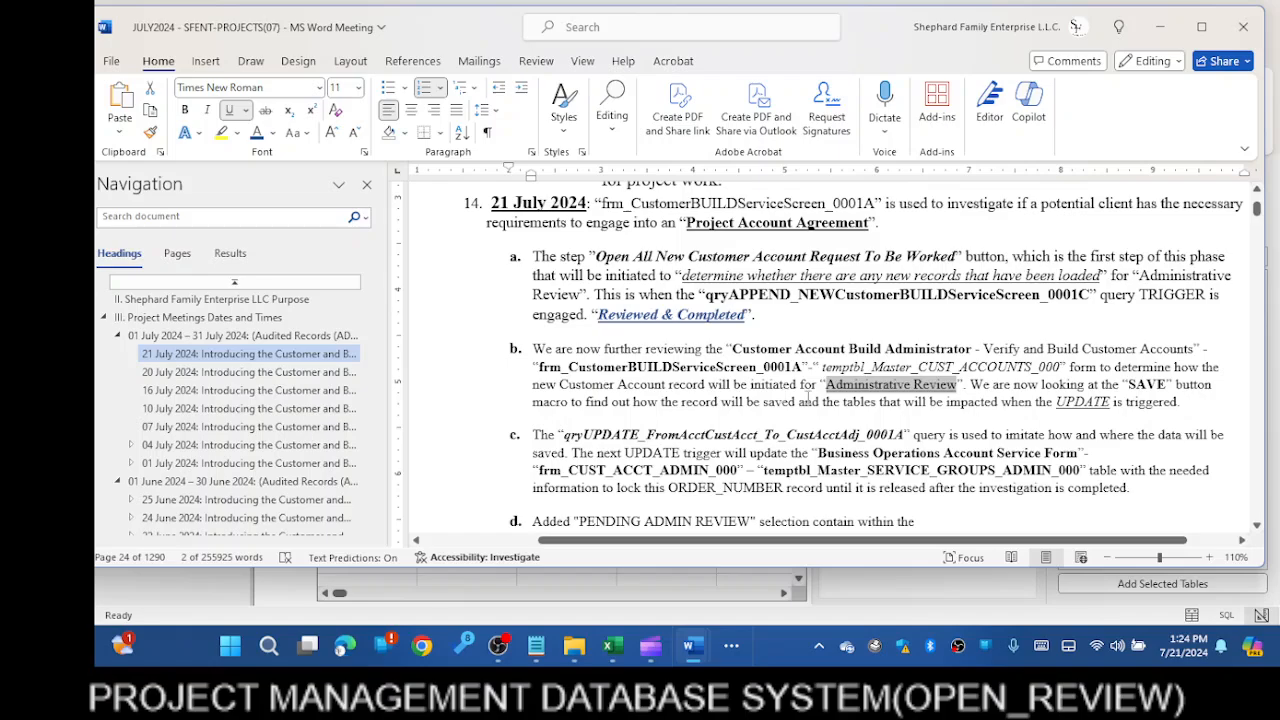
Add the quoted table name "temptbl_Master_NewPendingCUST_ACCOUNTS_000" to the end of item d in the 21 July 2024 notes
{"action": "scroll", "coordinate": [845, 400], "scroll_direction": "down", "scroll_amount": 3}
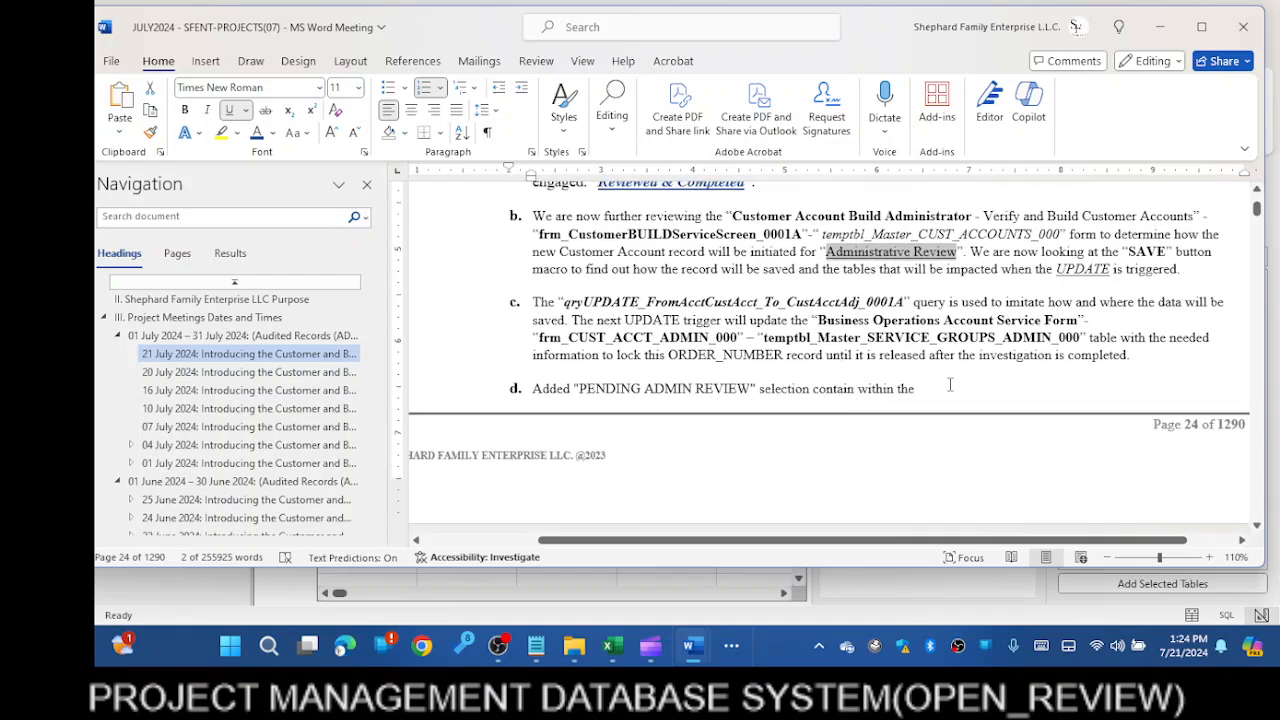
{"action": "scroll", "coordinate": [950, 385], "scroll_direction": "down", "scroll_amount": 4}
{"action": "scroll", "coordinate": [978, 300], "scroll_direction": "up", "scroll_amount": 2}
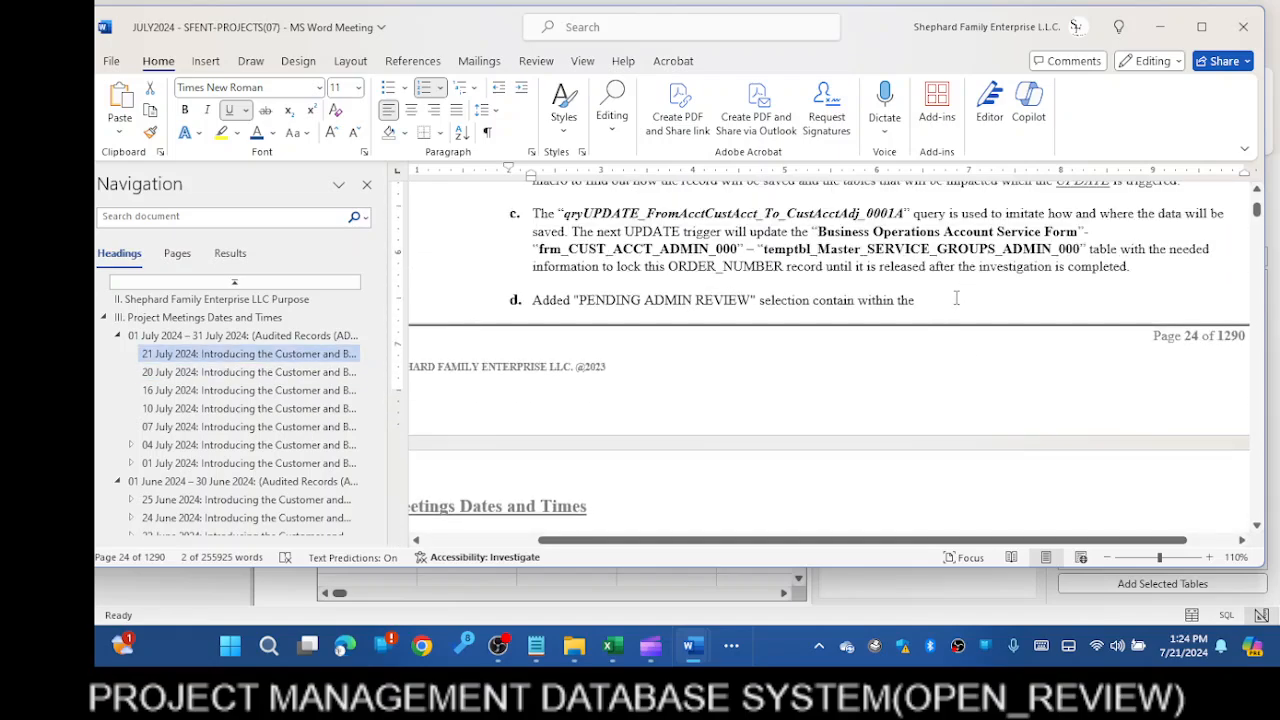
{"action": "left_click", "coordinate": [944, 303]}
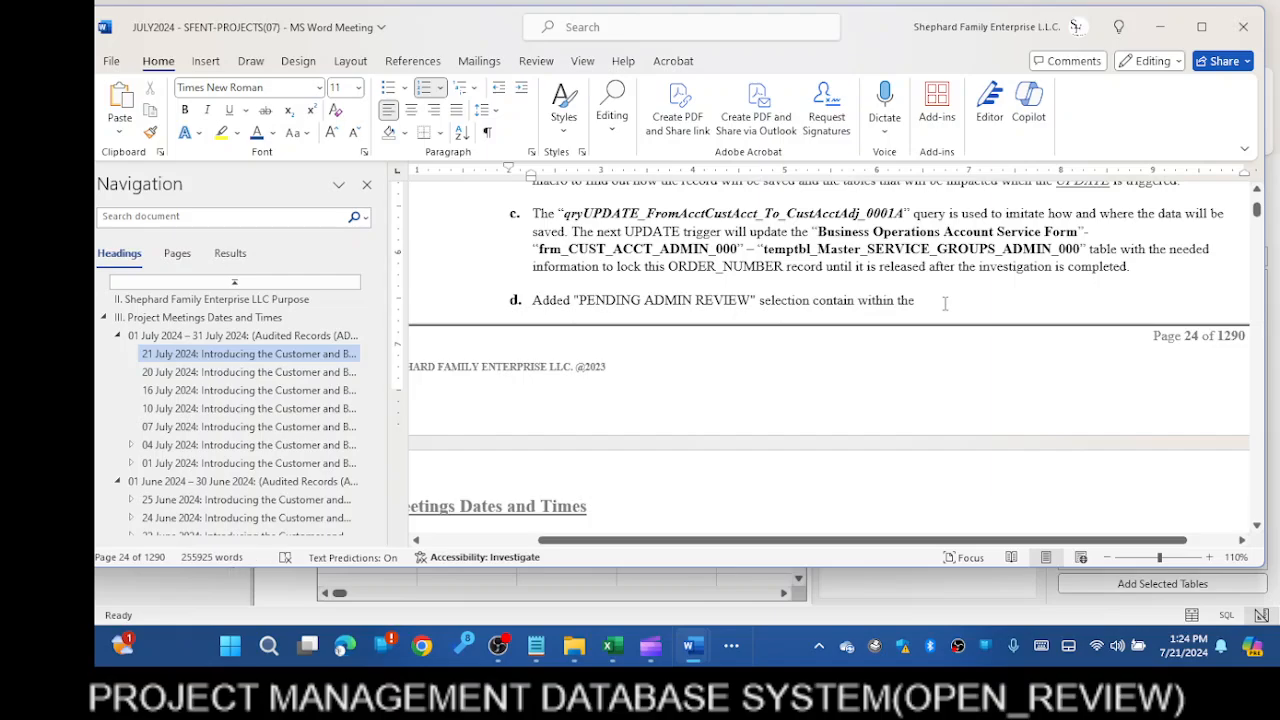
{"action": "type", "text": "\""}
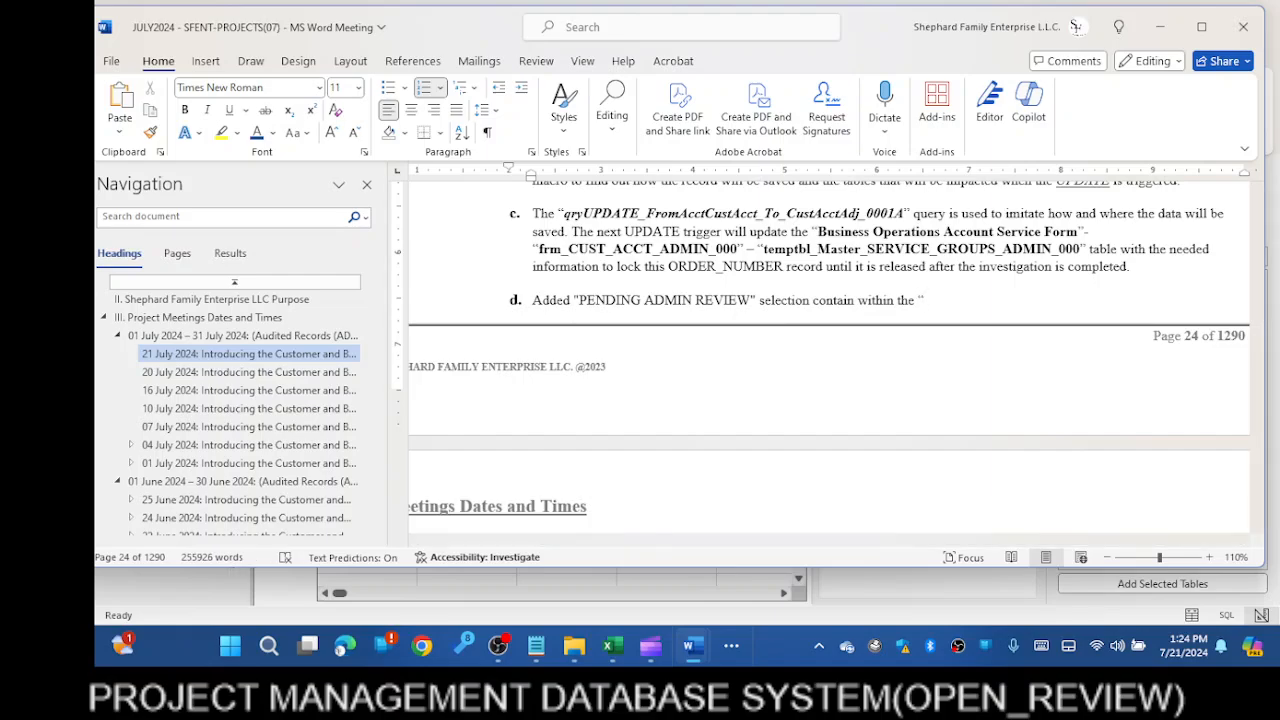
{"action": "type", "text": "\""}
{"action": "type", "text": "temptbl_Master_NewPendingCUST_ACCOUNTS_000"}
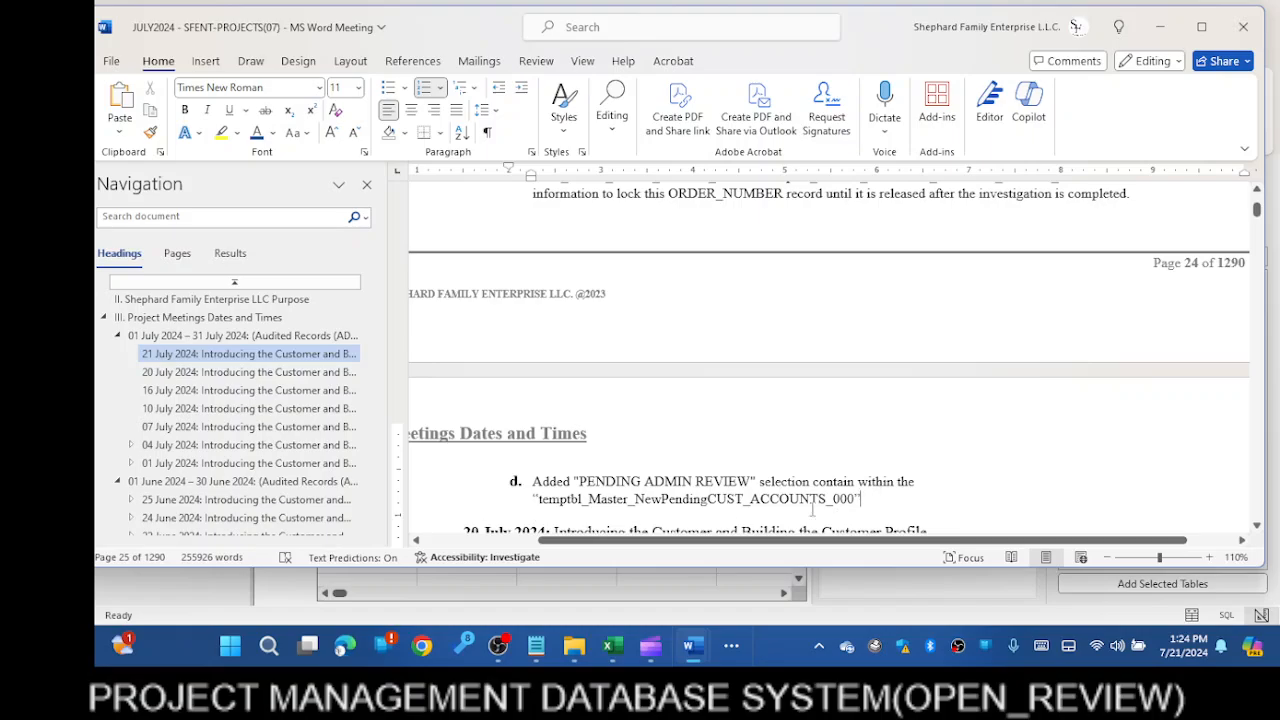
Copy the query name qryAPPEND_NEWCustomerBUILDServiceScreen_0001C from item a of the 21 July 2024 notes
{"action": "scroll", "coordinate": [848, 410], "scroll_direction": "up", "scroll_amount": 1}
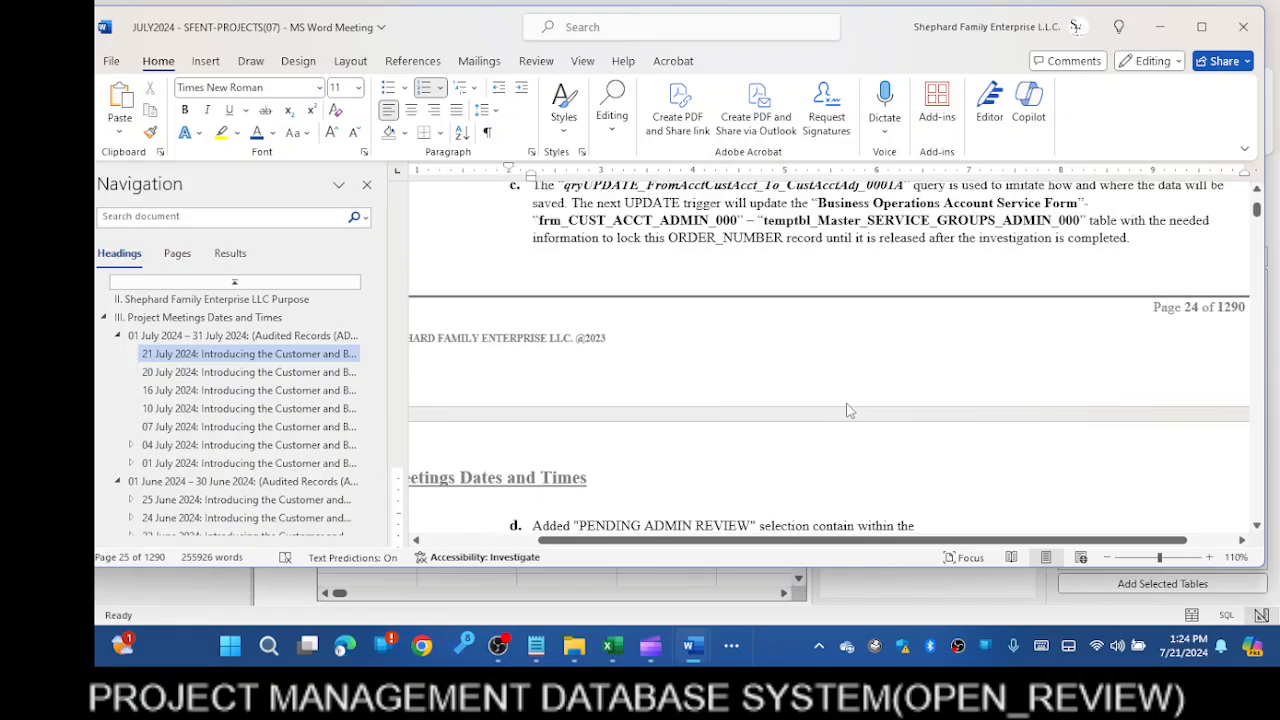
{"action": "scroll", "coordinate": [848, 410], "scroll_direction": "up", "scroll_amount": 5}
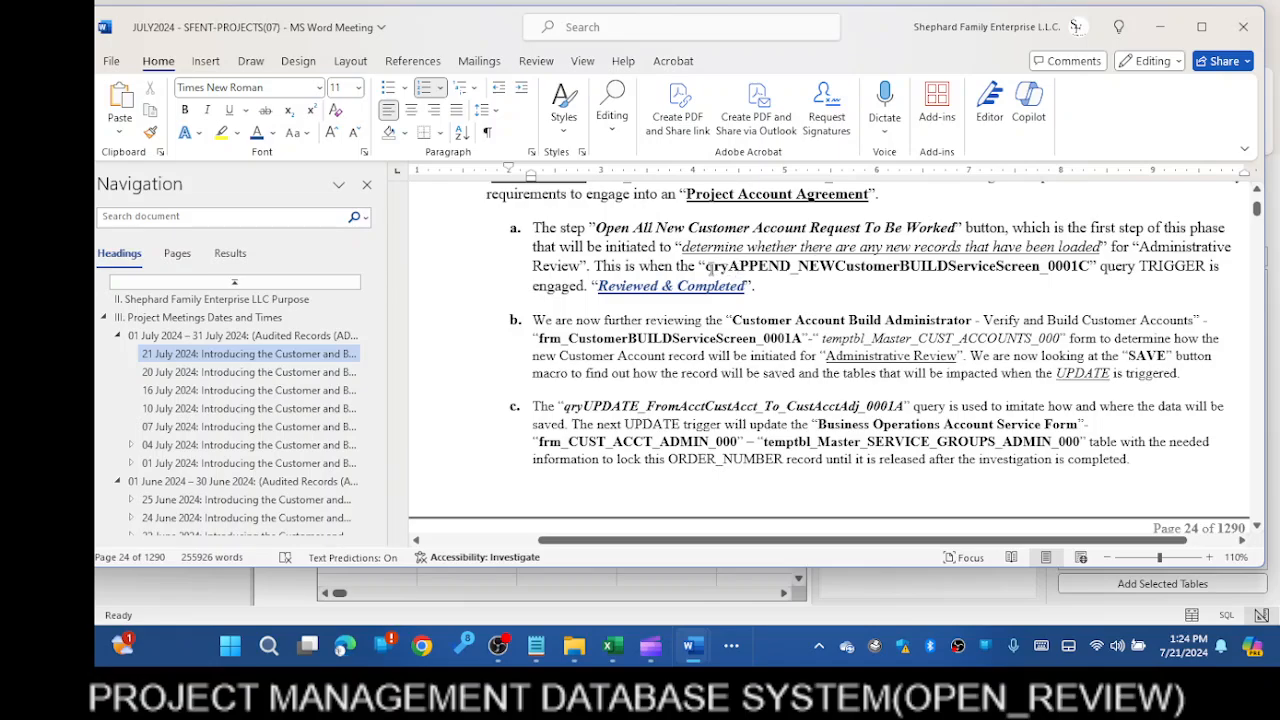
{"action": "left_click", "coordinate": [709, 266]}
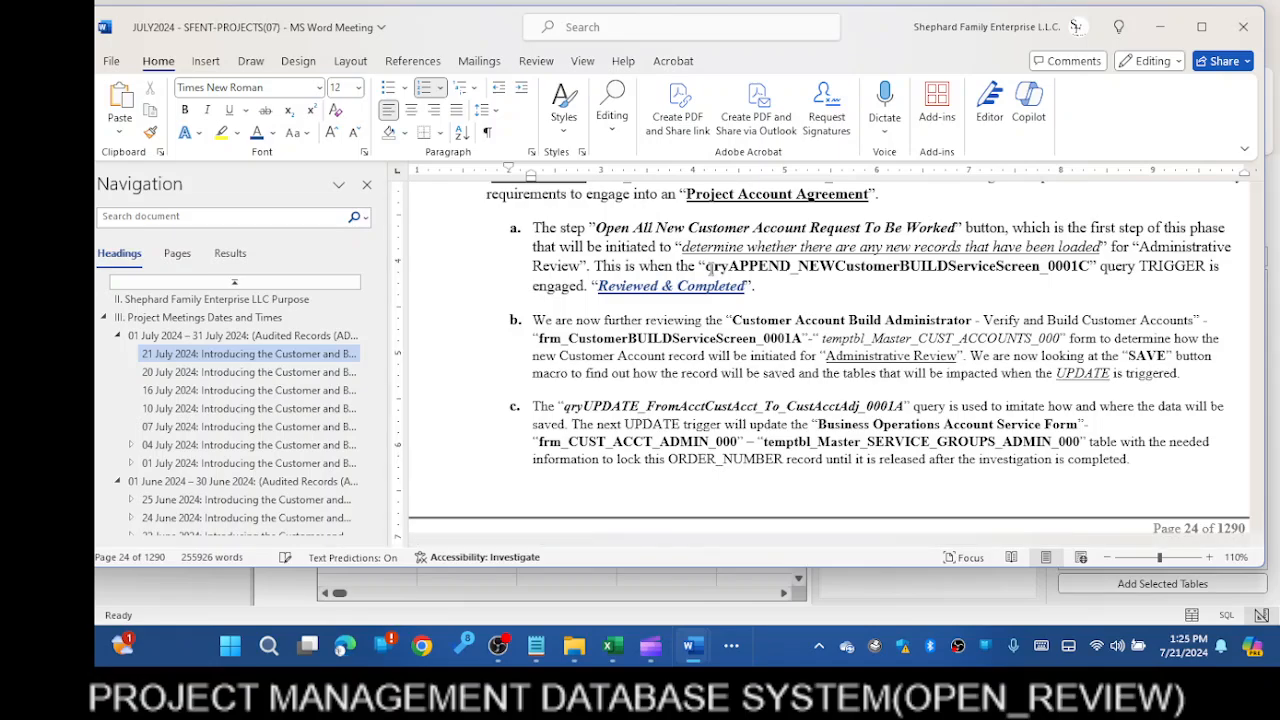
{"action": "left_click_drag", "start_coordinate": [708, 266], "coordinate": [1088, 266]}
{"action": "key", "text": "ctrl+c"}
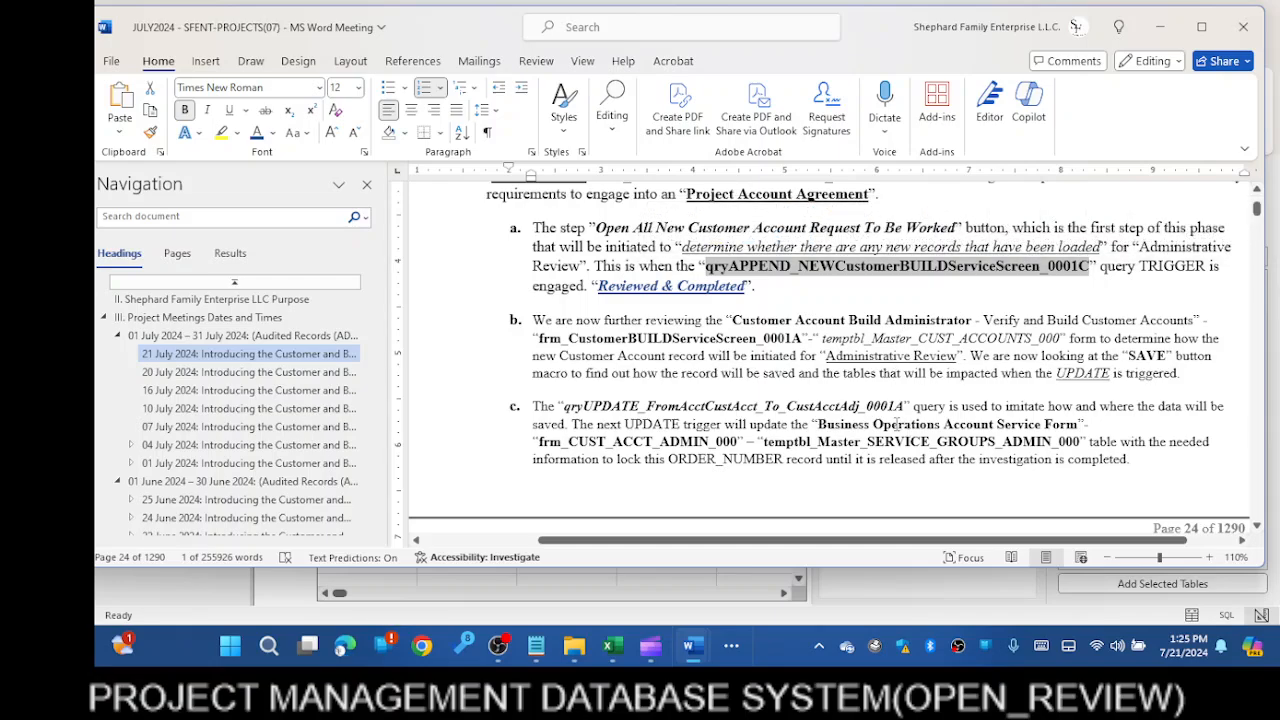
{"action": "scroll", "coordinate": [858, 500], "scroll_direction": "down", "scroll_amount": 5}
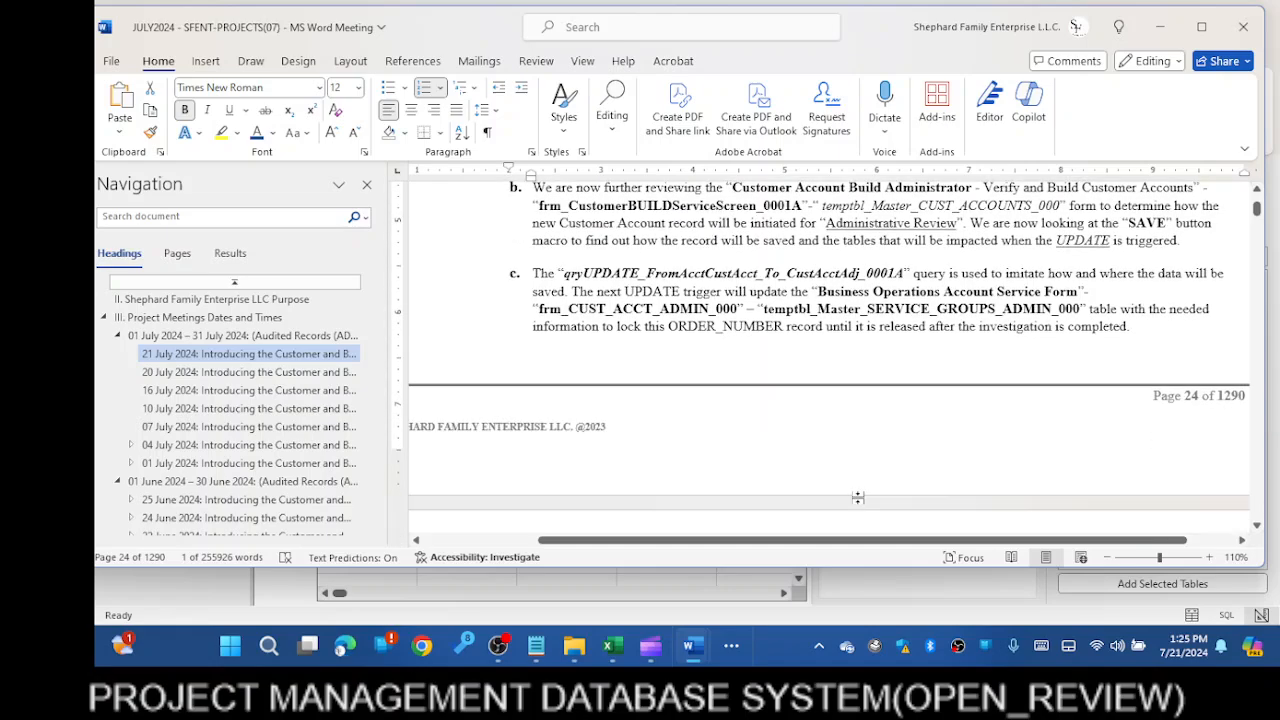
Split item d after "contain within the" to start item e, and paste the copied query name before the quoted table name
{"action": "scroll", "coordinate": [858, 500], "scroll_direction": "down", "scroll_amount": 5}
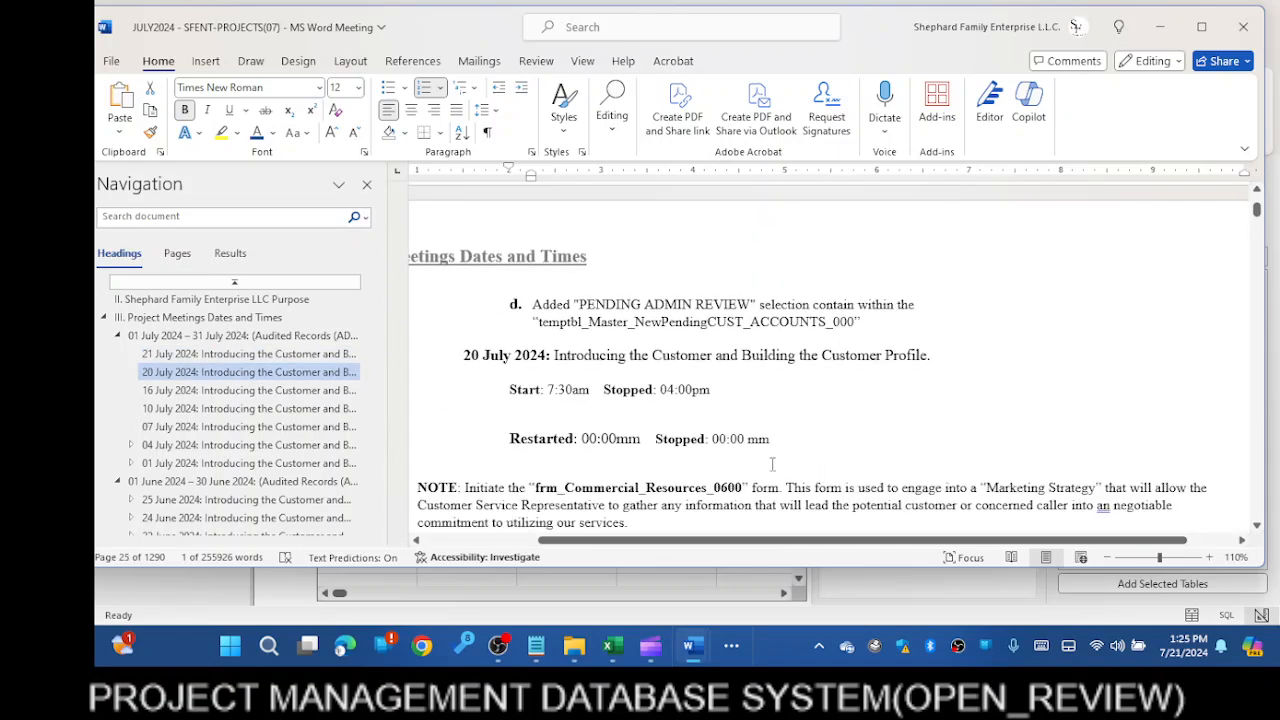
{"action": "scroll", "coordinate": [815, 400], "scroll_direction": "up", "scroll_amount": 2}
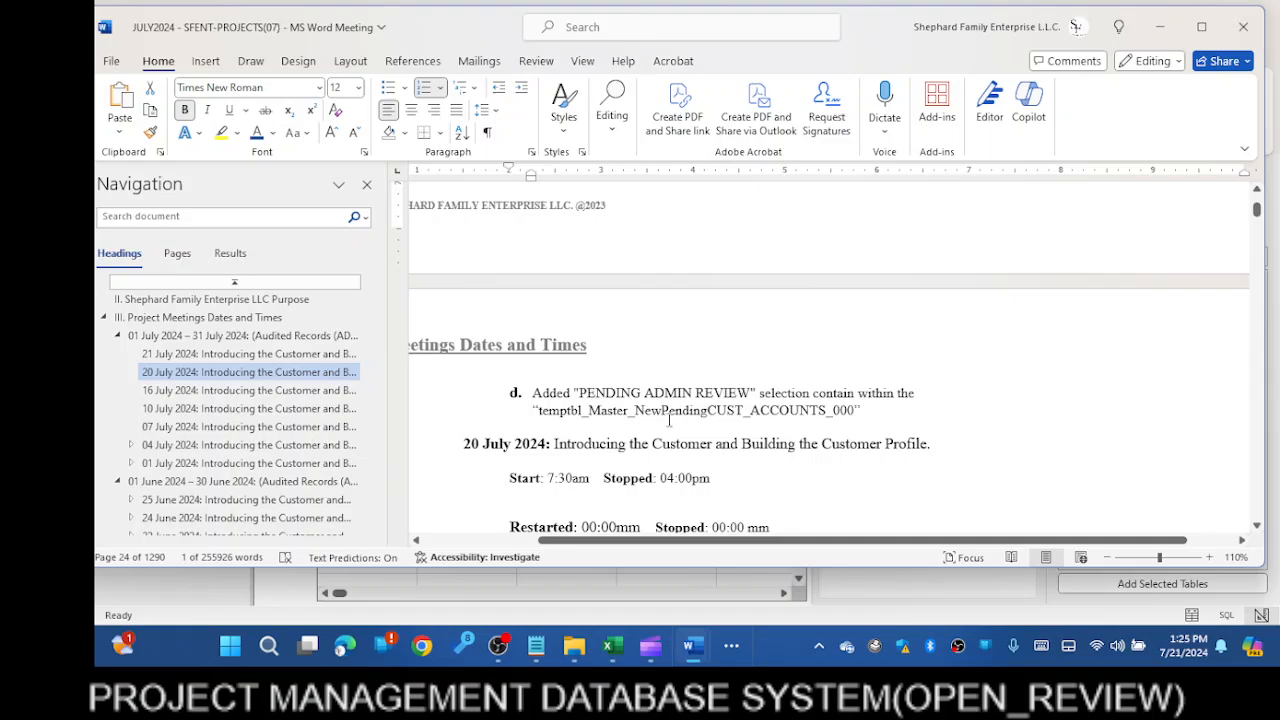
{"action": "left_click", "coordinate": [920, 393]}
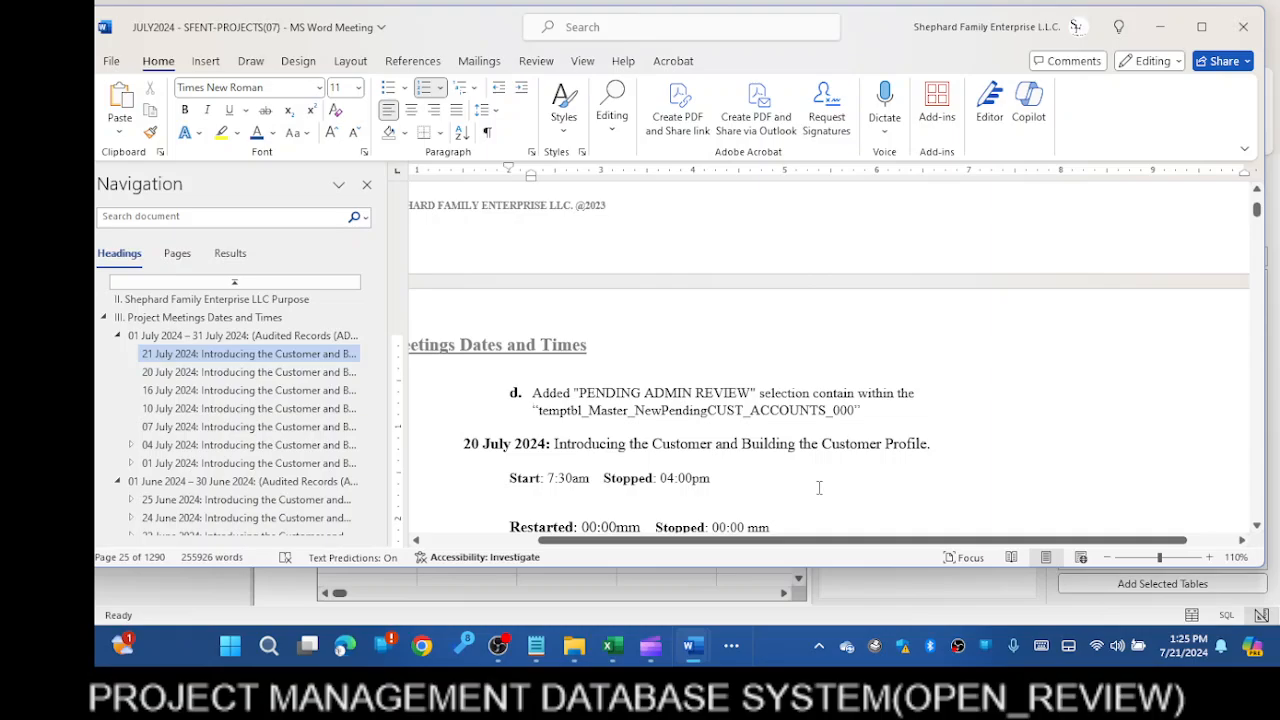
{"action": "key", "text": "Return"}
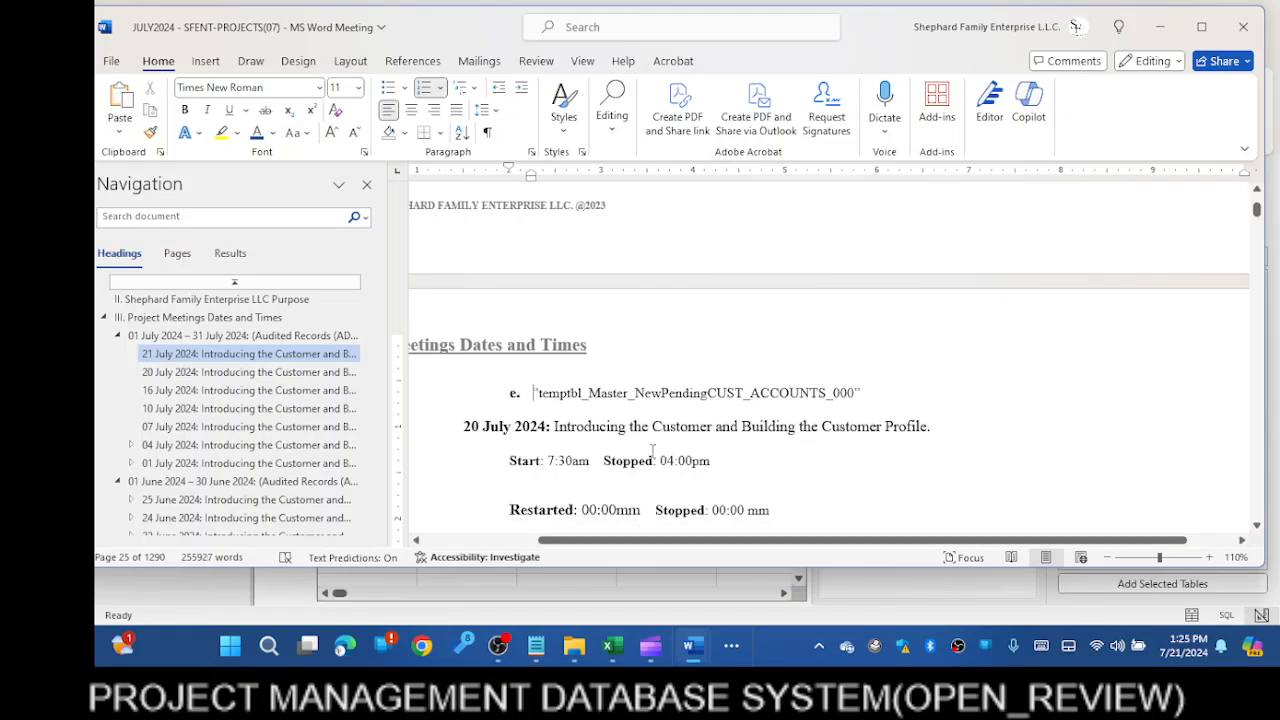
{"action": "key", "text": "ctrl+v"}
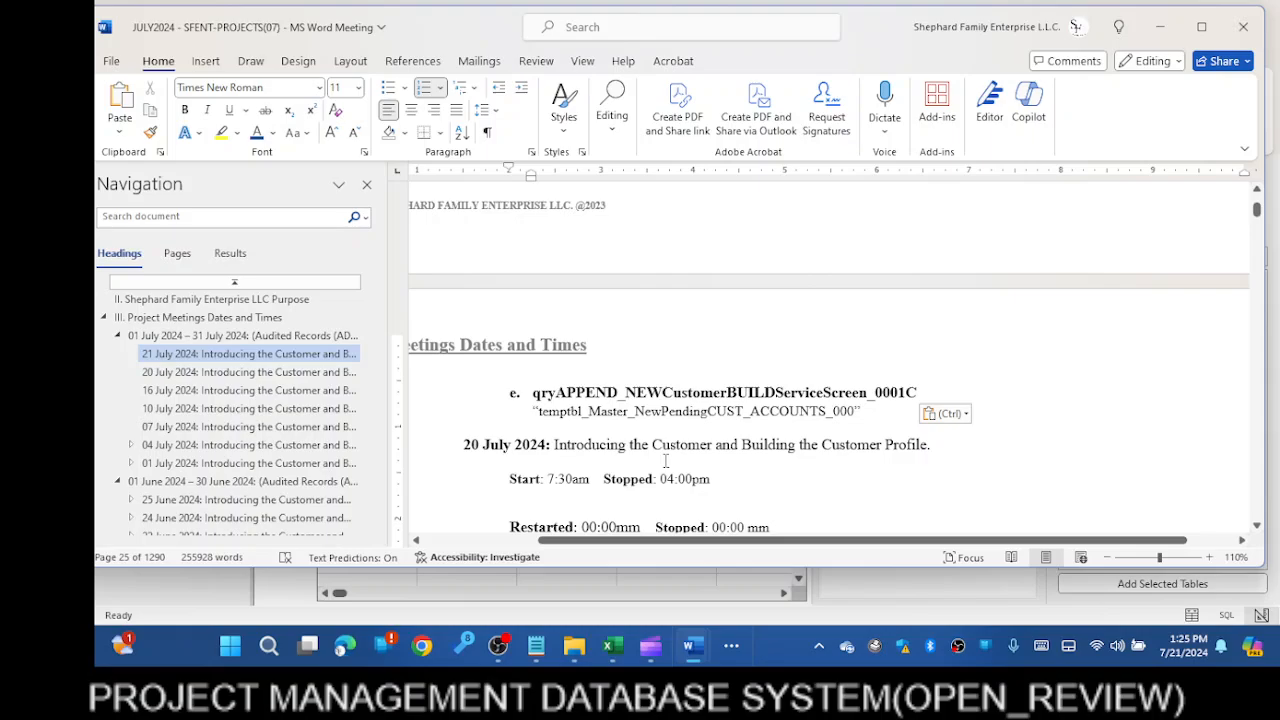
Insert the words "Created new APPEND query" and an opening quotation mark before the query name in item e
{"action": "left_click", "coordinate": [535, 400]}
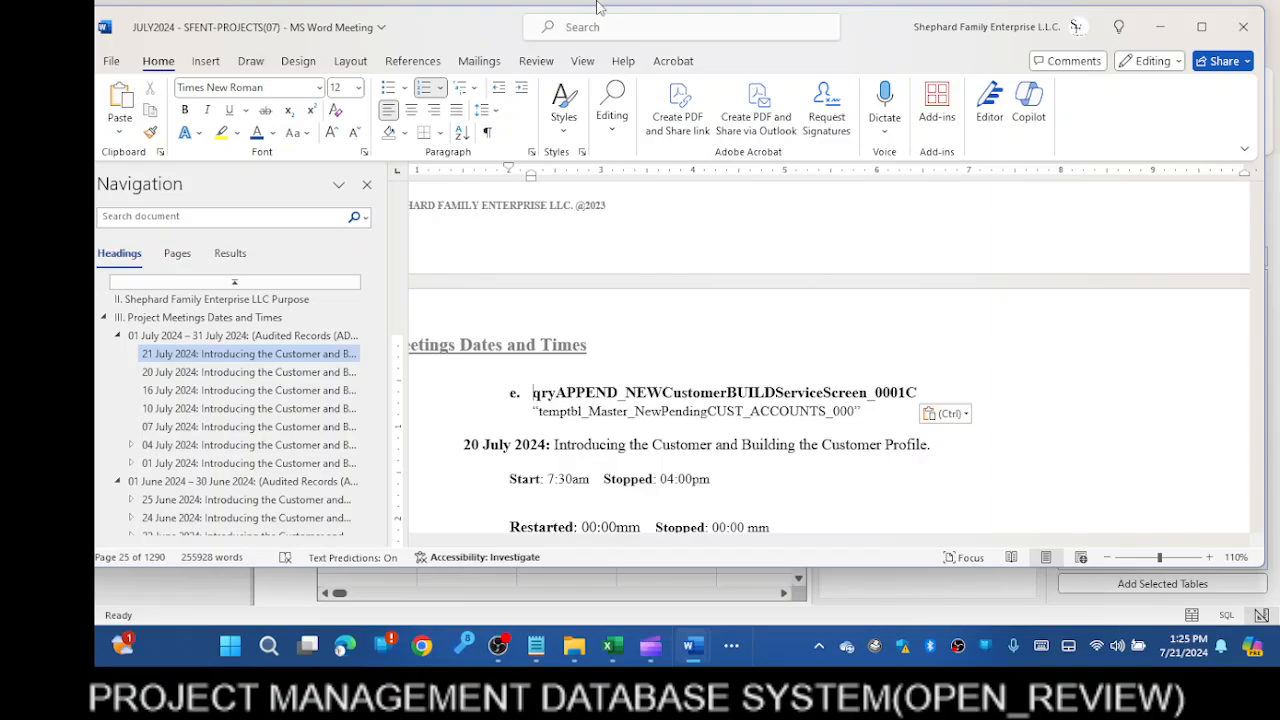
{"action": "type", "text": "Create"}
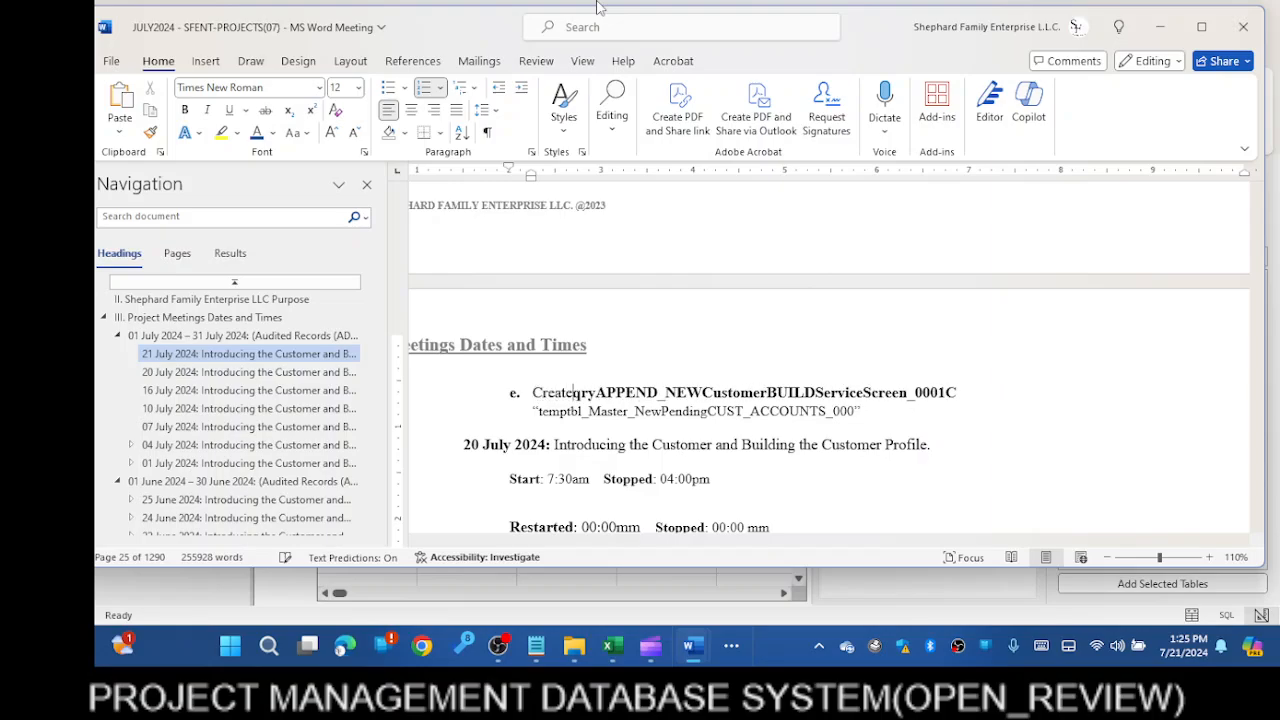
{"action": "type", "text": "d new "}
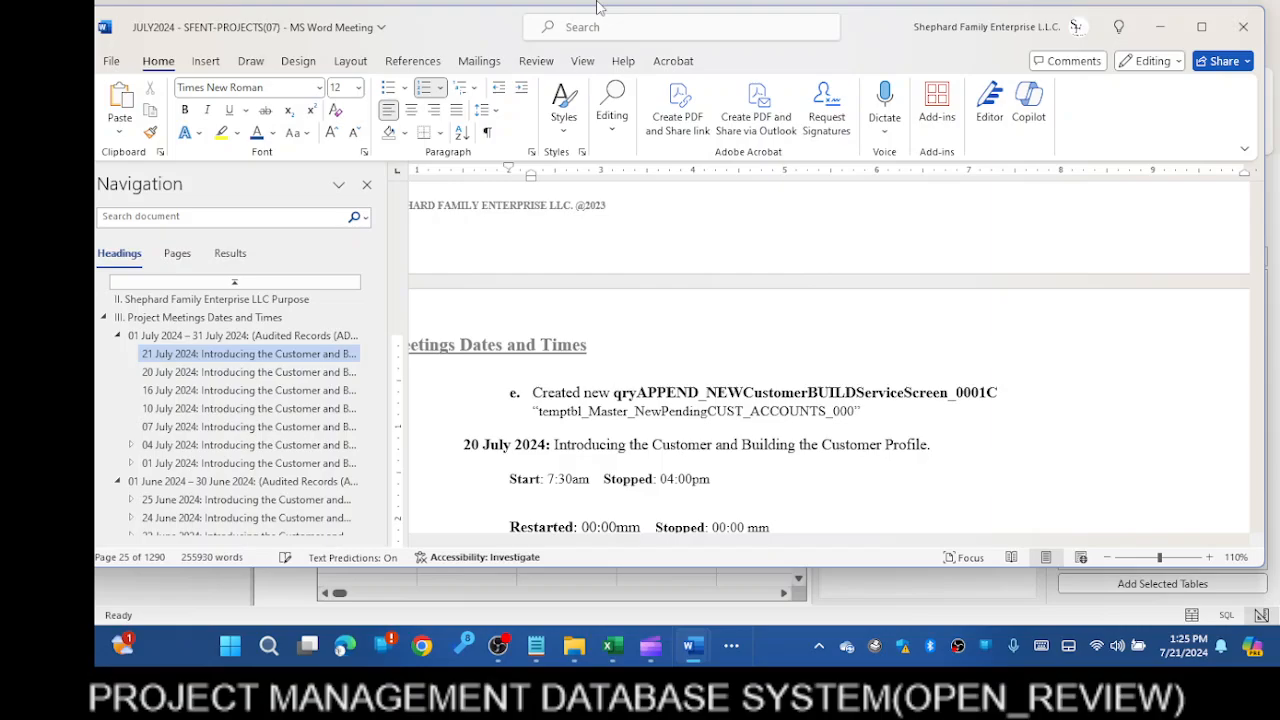
{"action": "type", "text": "A"}
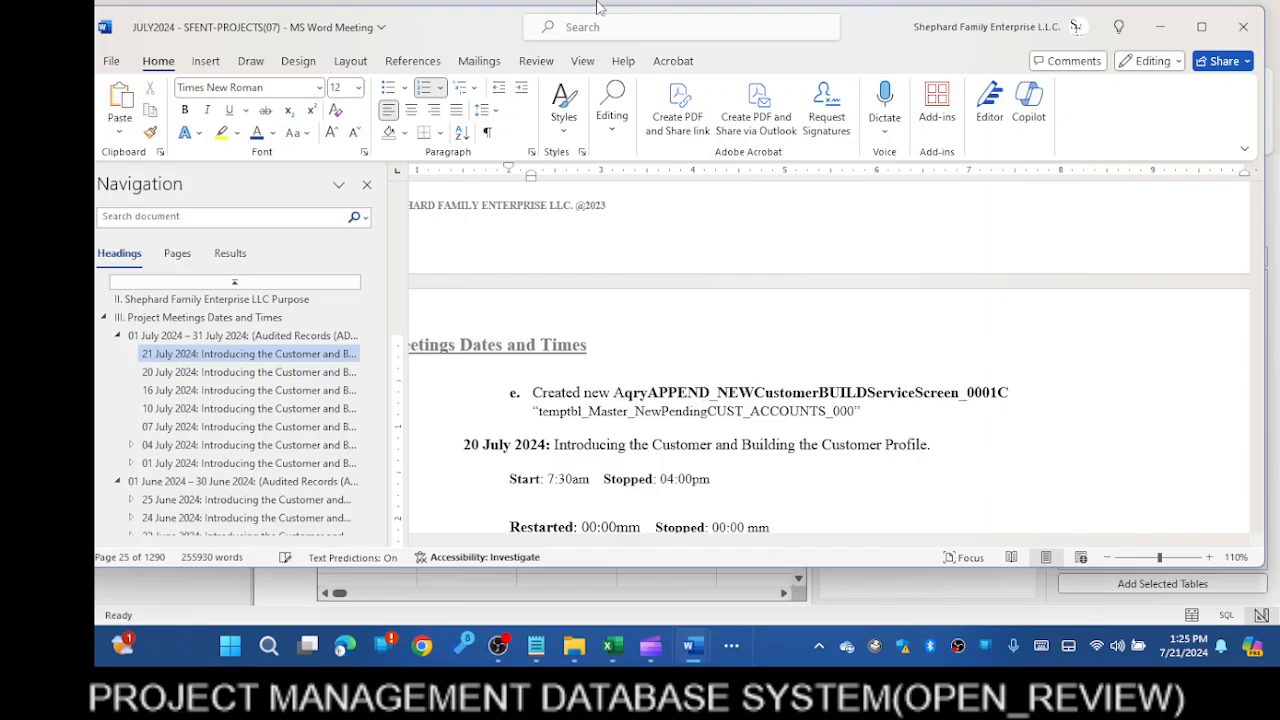
{"action": "type", "text": "PPEND "}
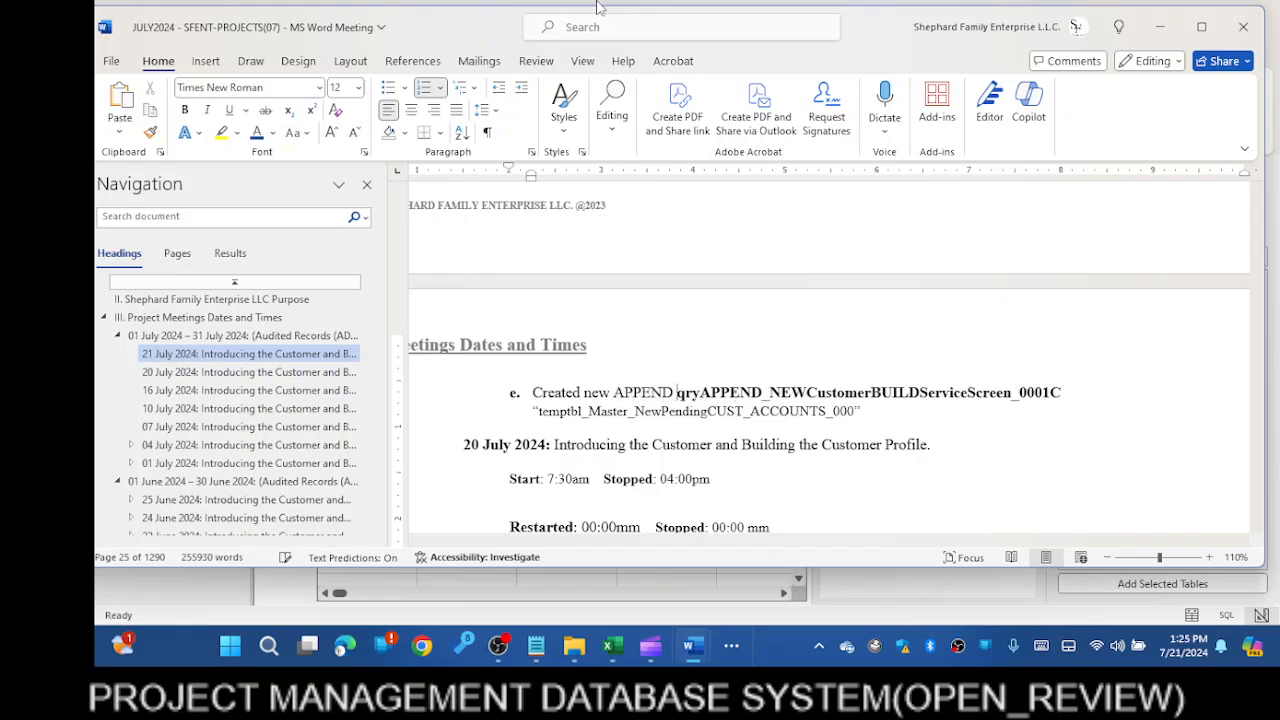
{"action": "type", "text": "qu"}
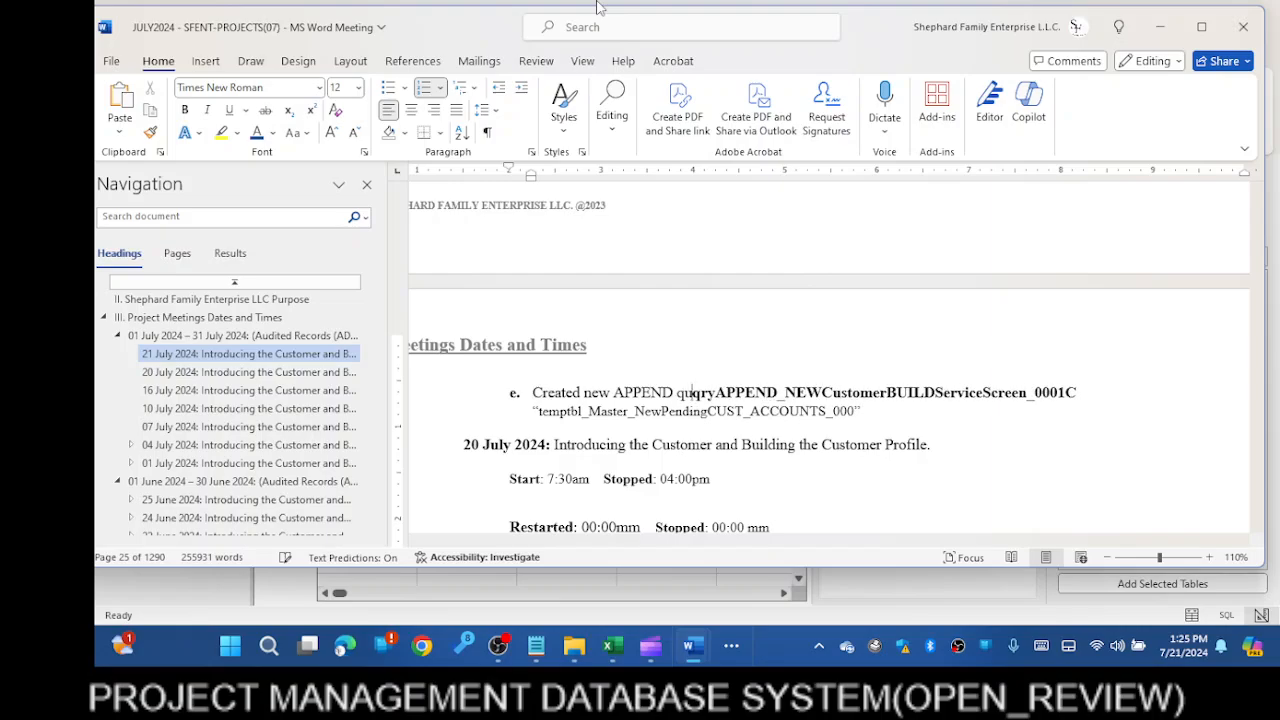
{"action": "type", "text": "ery "}
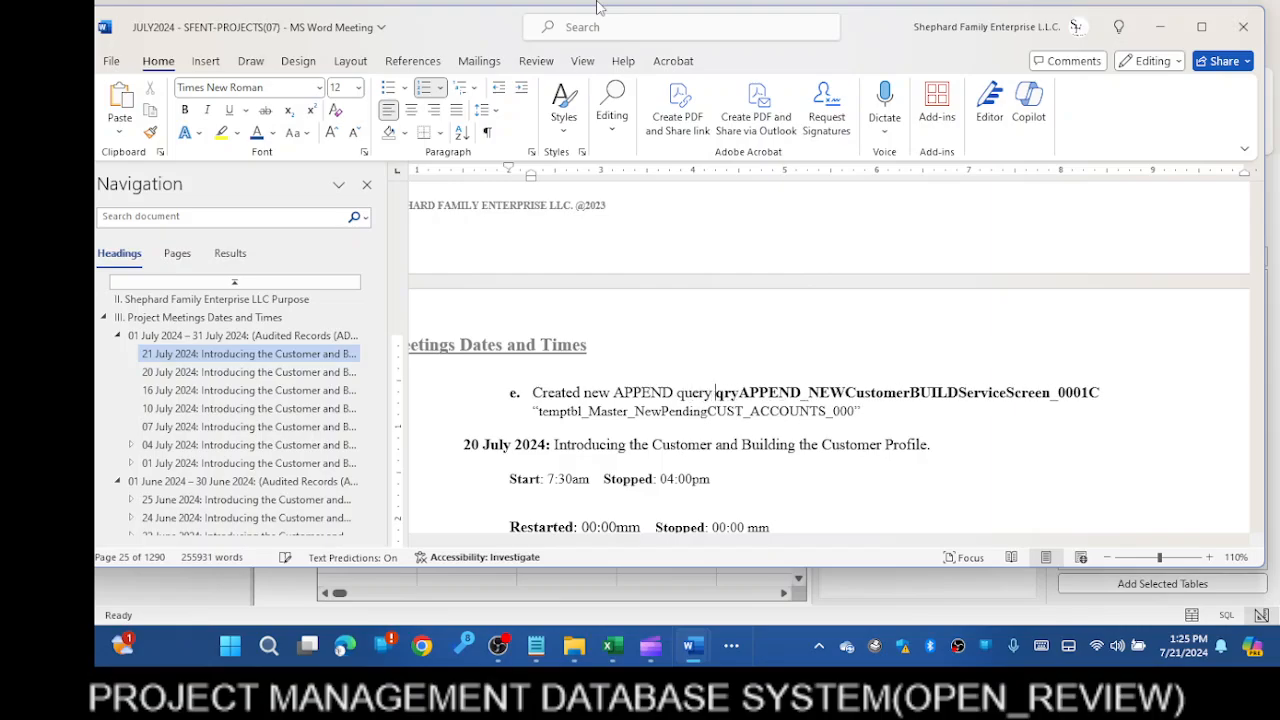
{"action": "type", "text": "\""}
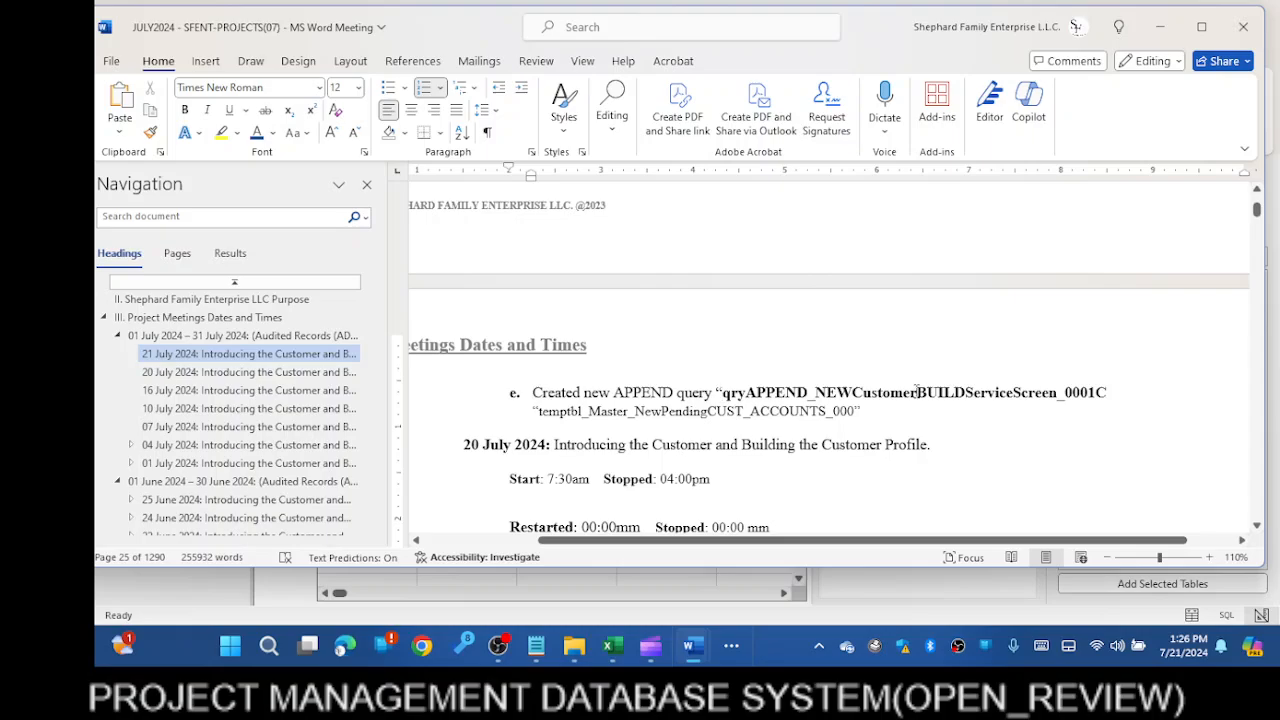
Replace "BUILDServiceScreen" with "Record" in item e's query name so it reads qryAPPEND_NEWCustomerRecord_0001C
{"action": "left_click_drag", "start_coordinate": [916, 392], "coordinate": [1057, 399]}
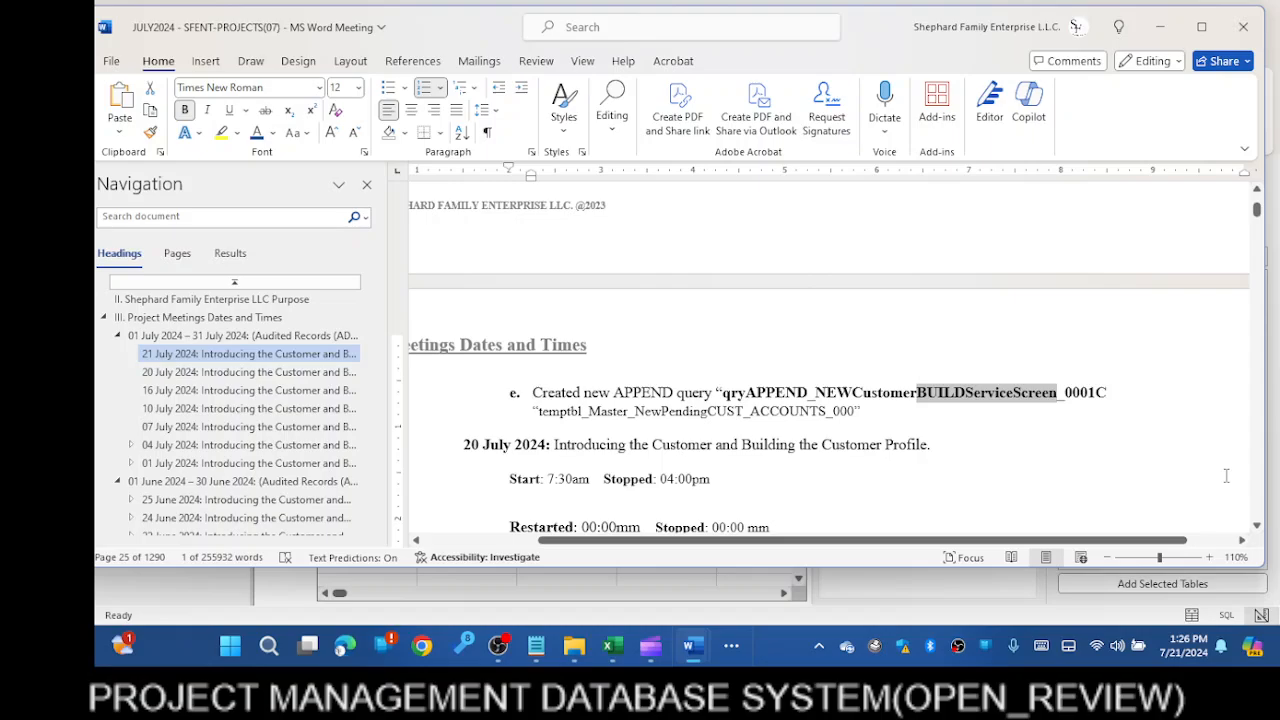
{"action": "type", "text": "REcord"}
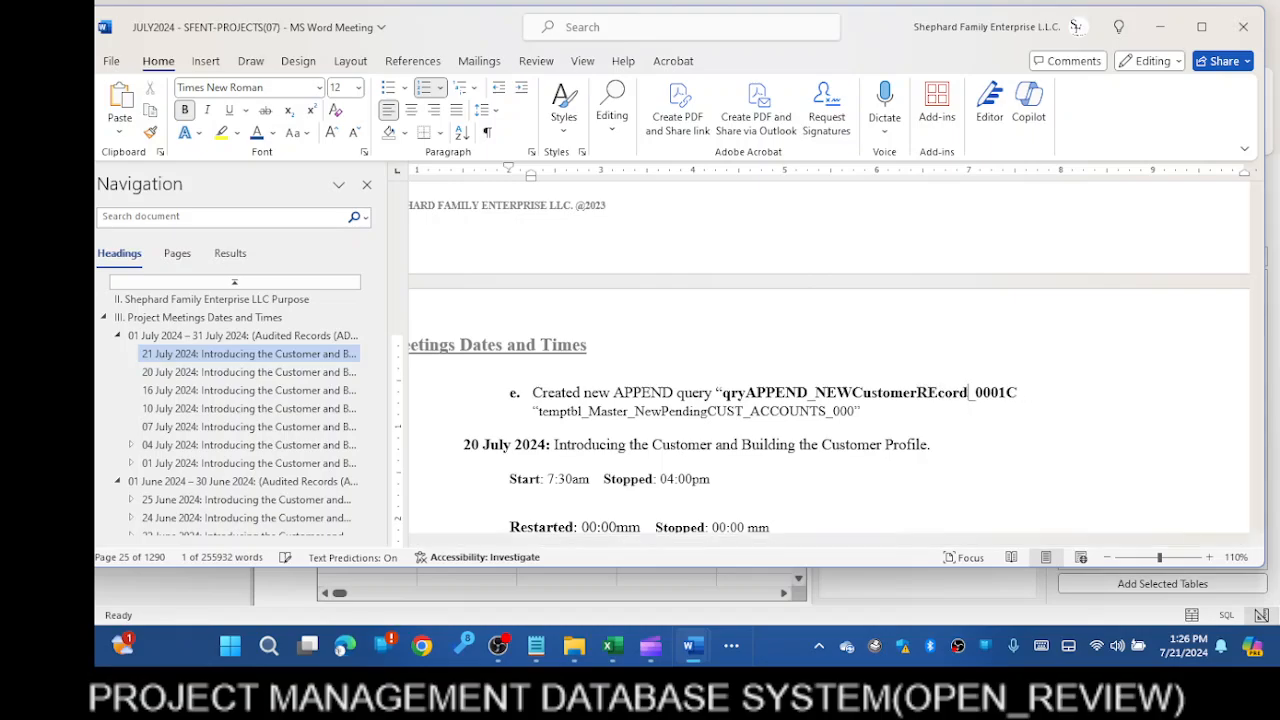
{"action": "key", "text": "BackSpace"}
{"action": "key", "text": "BackSpace"}
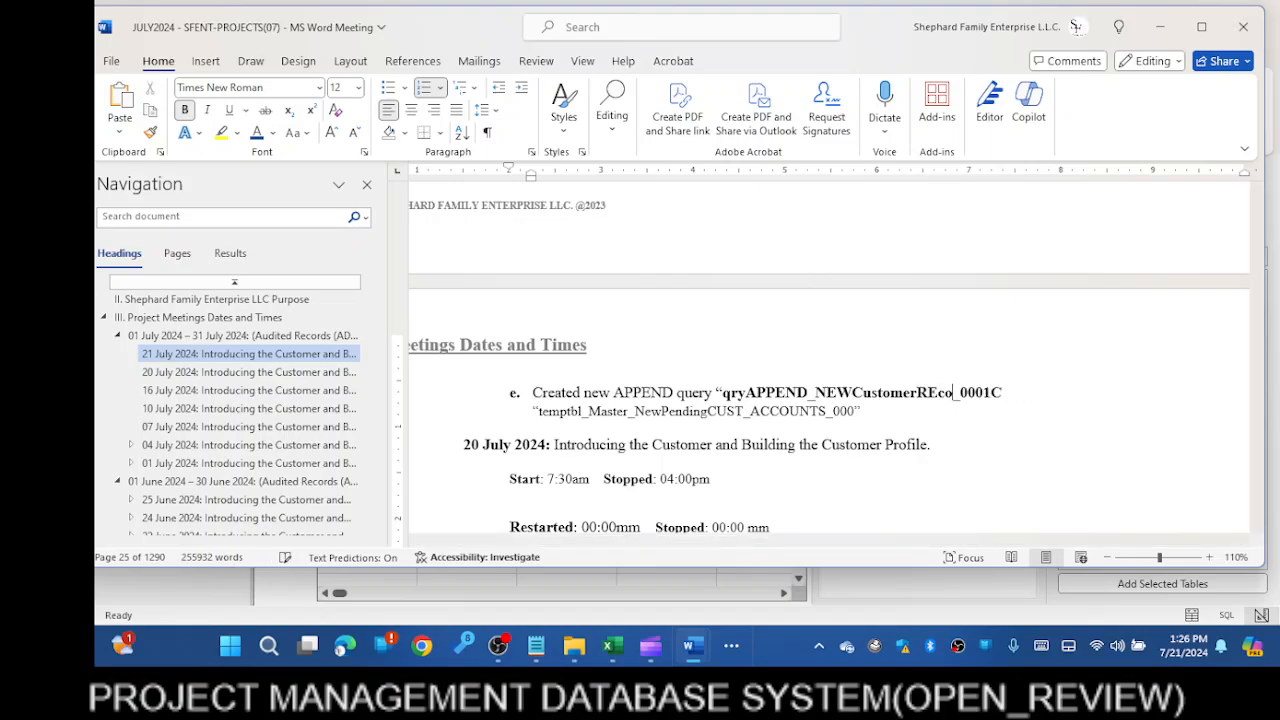
{"action": "key", "text": "BackSpace"}
{"action": "key", "text": "BackSpace"}
{"action": "key", "text": "BackSpace"}
{"action": "type", "text": "ecord"}
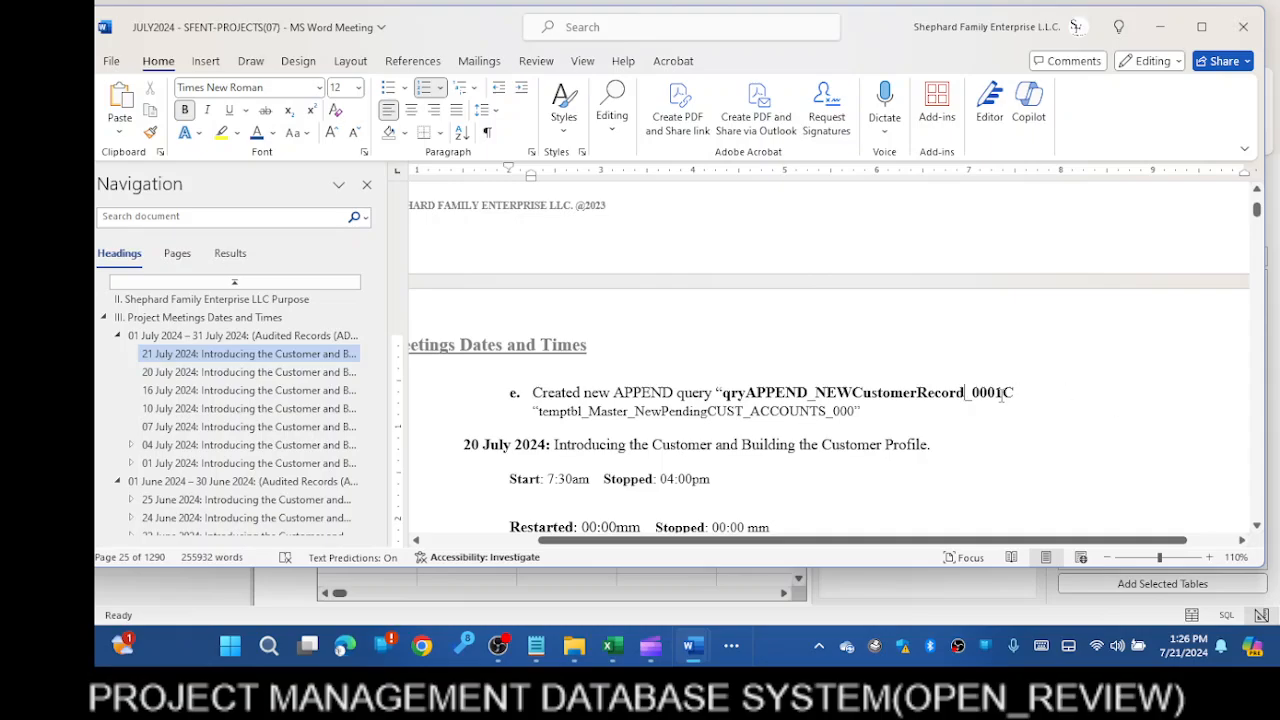
Italicize the word APPEND in item e of the 21 July 2024 notes
{"action": "left_click_drag", "start_coordinate": [1002, 394], "coordinate": [996, 393]}
{"action": "left_click", "coordinate": [1026, 395]}
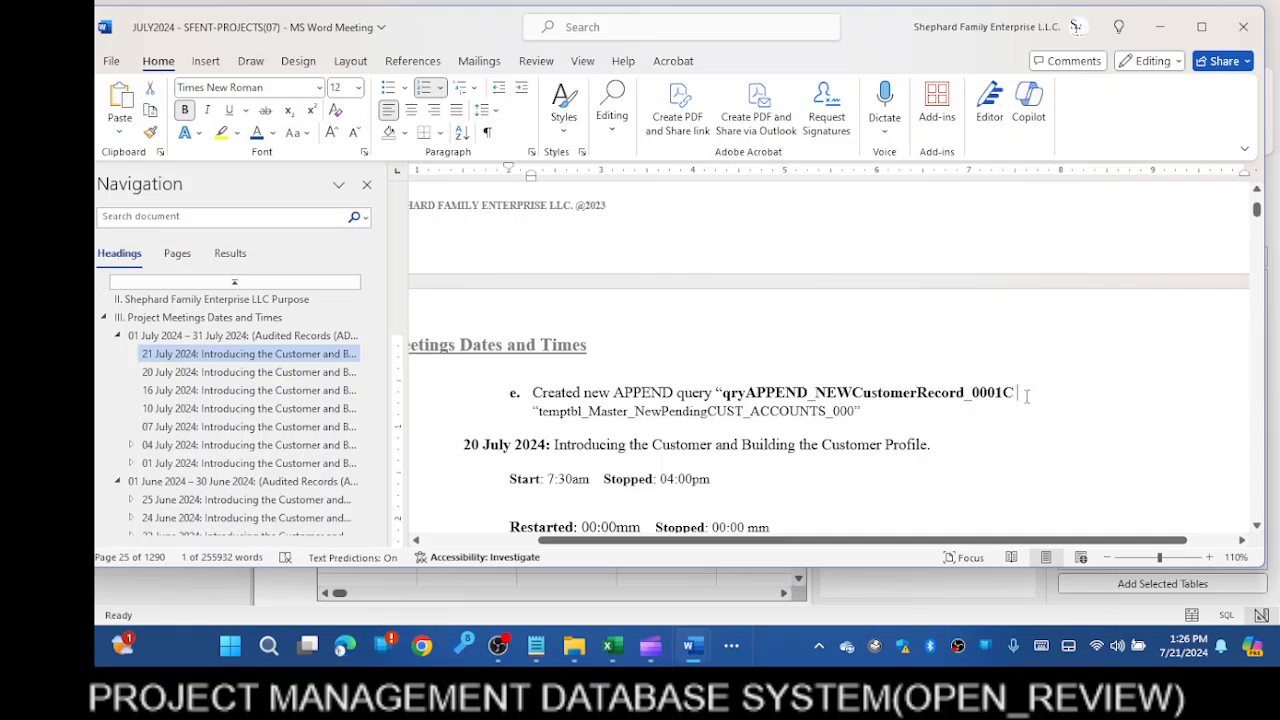
{"action": "left_click_drag", "start_coordinate": [1026, 395], "coordinate": [998, 404]}
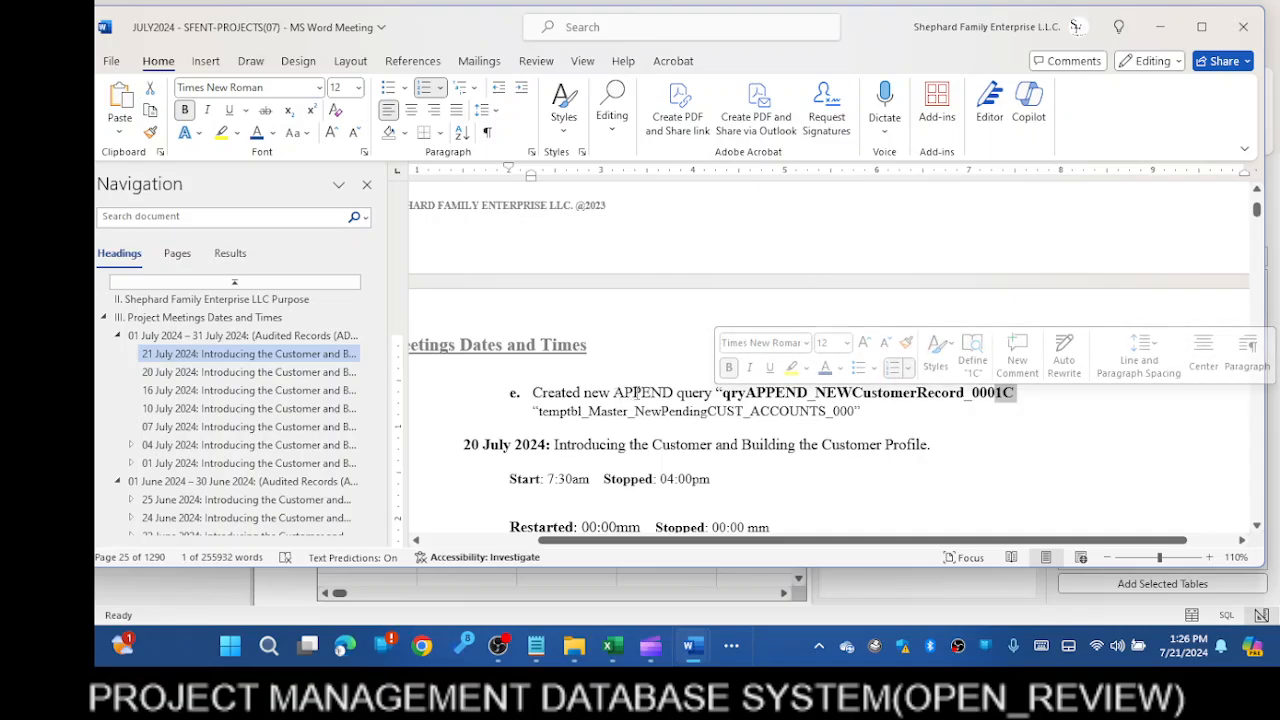
{"action": "left_click_drag", "start_coordinate": [676, 393], "coordinate": [613, 394]}
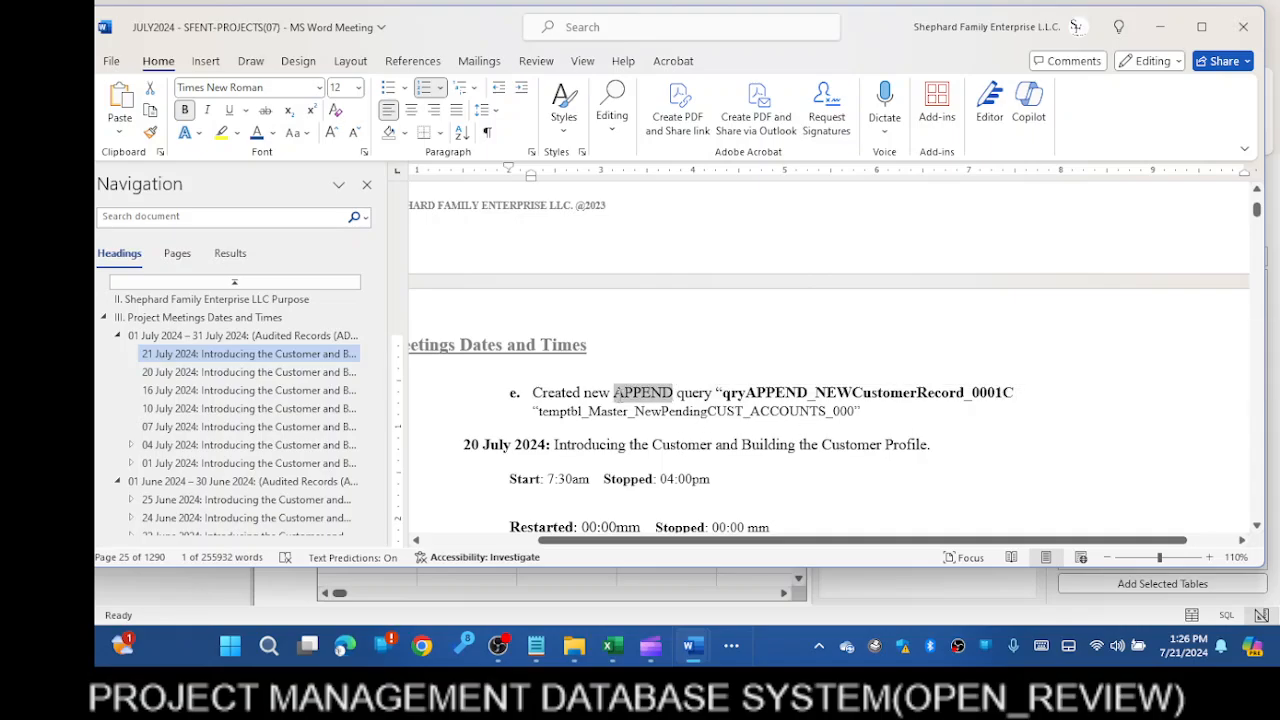
{"action": "left_click", "coordinate": [207, 110]}
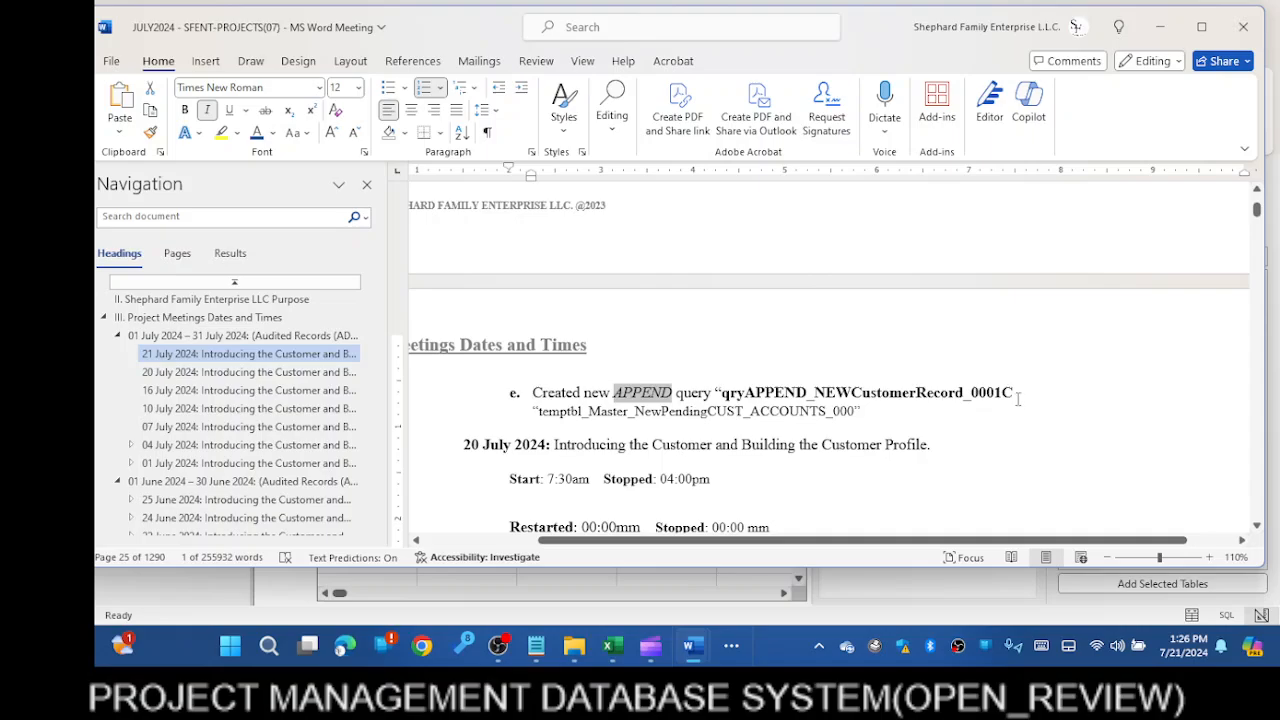
Change the query name's suffix in item e to 0002D and add a closing quotation mark after it
{"action": "left_click_drag", "start_coordinate": [1004, 394], "coordinate": [997, 394]}
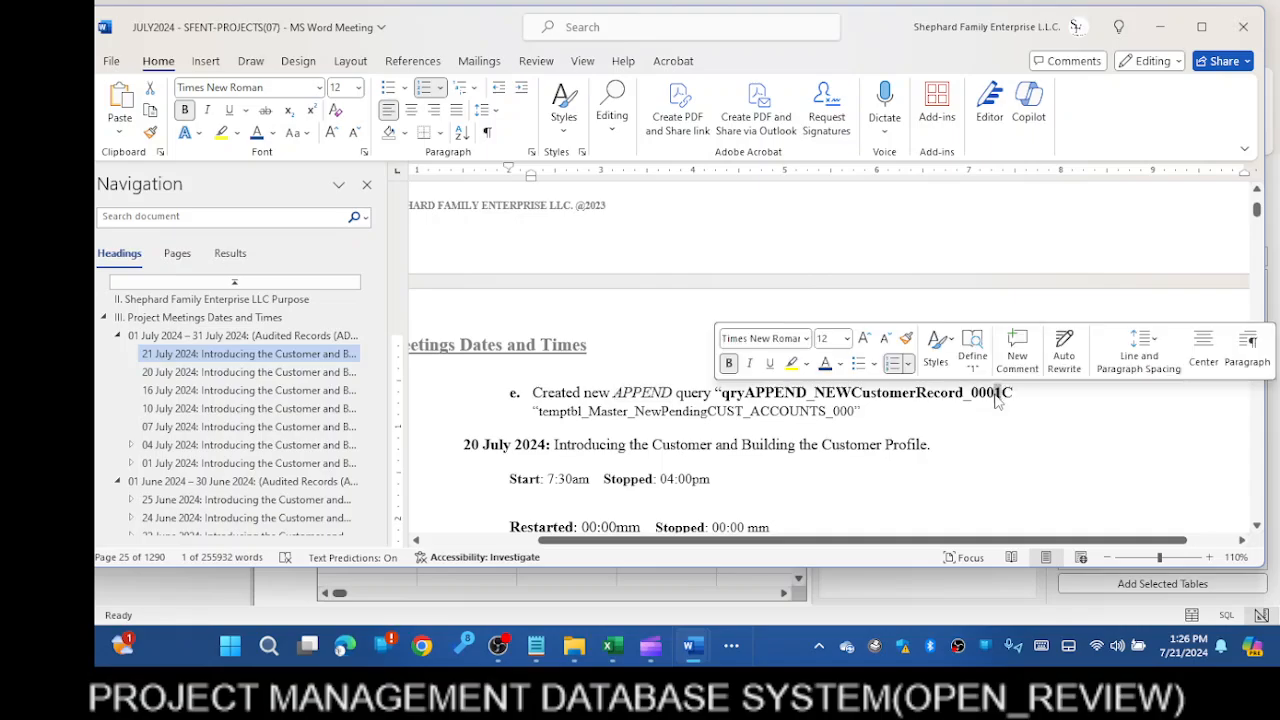
{"action": "type", "text": "2"}
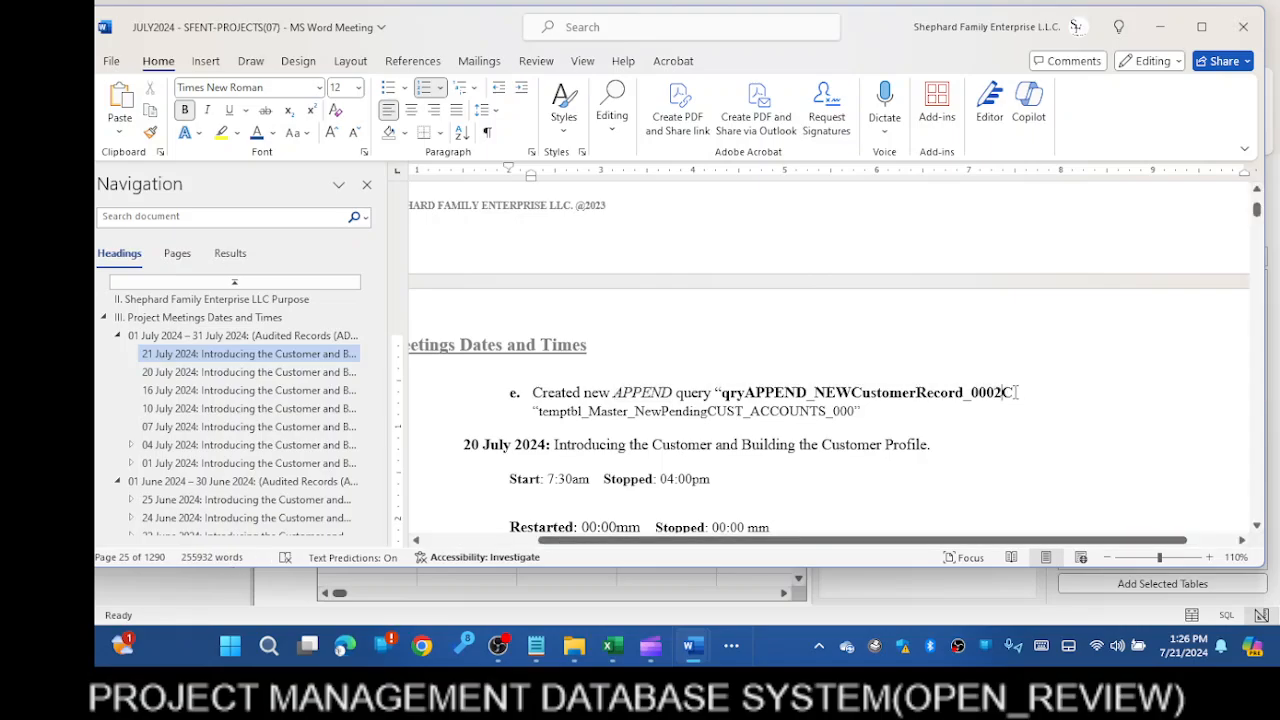
{"action": "left_click_drag", "start_coordinate": [1016, 393], "coordinate": [1005, 394]}
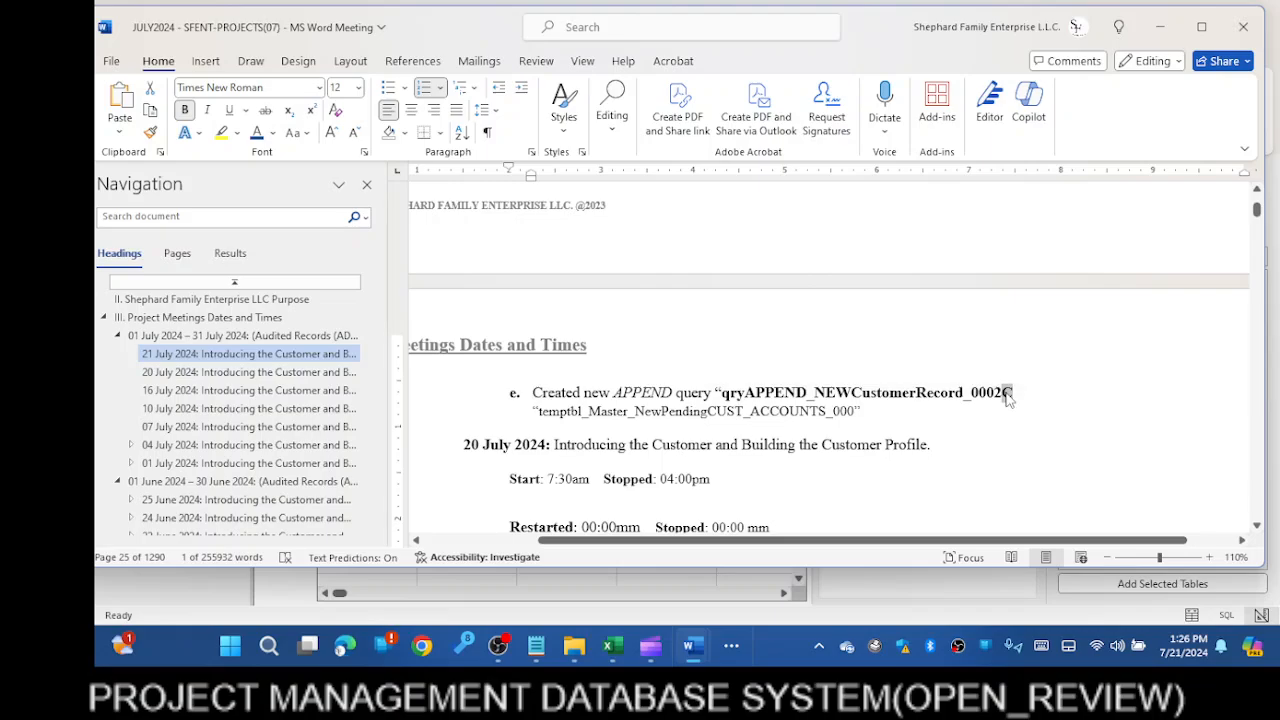
{"action": "type", "text": "D"}
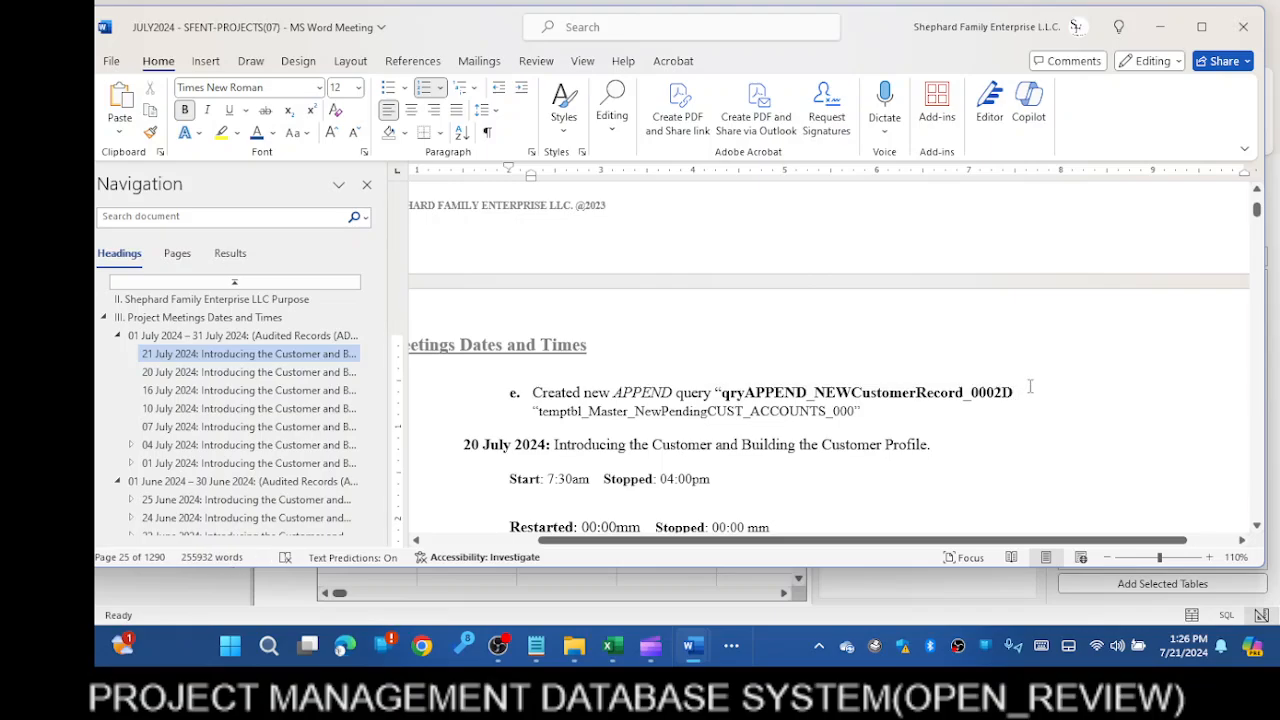
{"action": "type", "text": "\""}
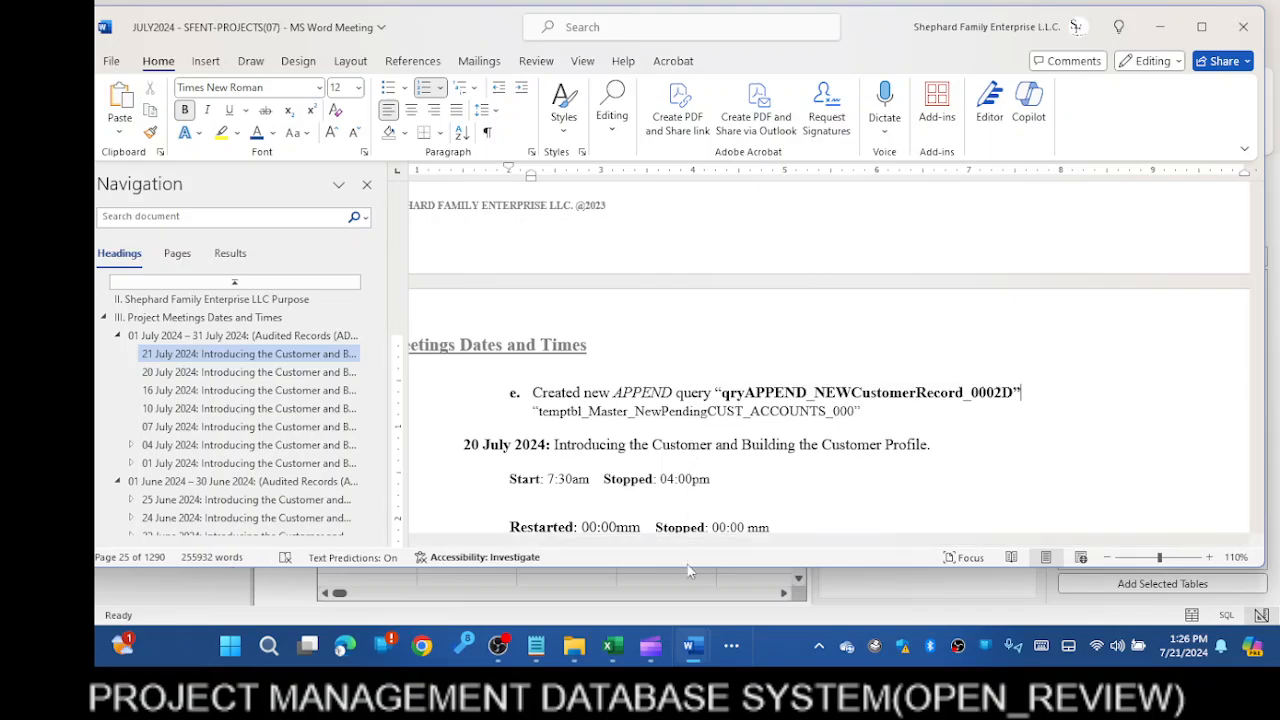
Switch to the Access database and bring the tab of the new append query Query2 into view
{"action": "left_click", "coordinate": [738, 649]}
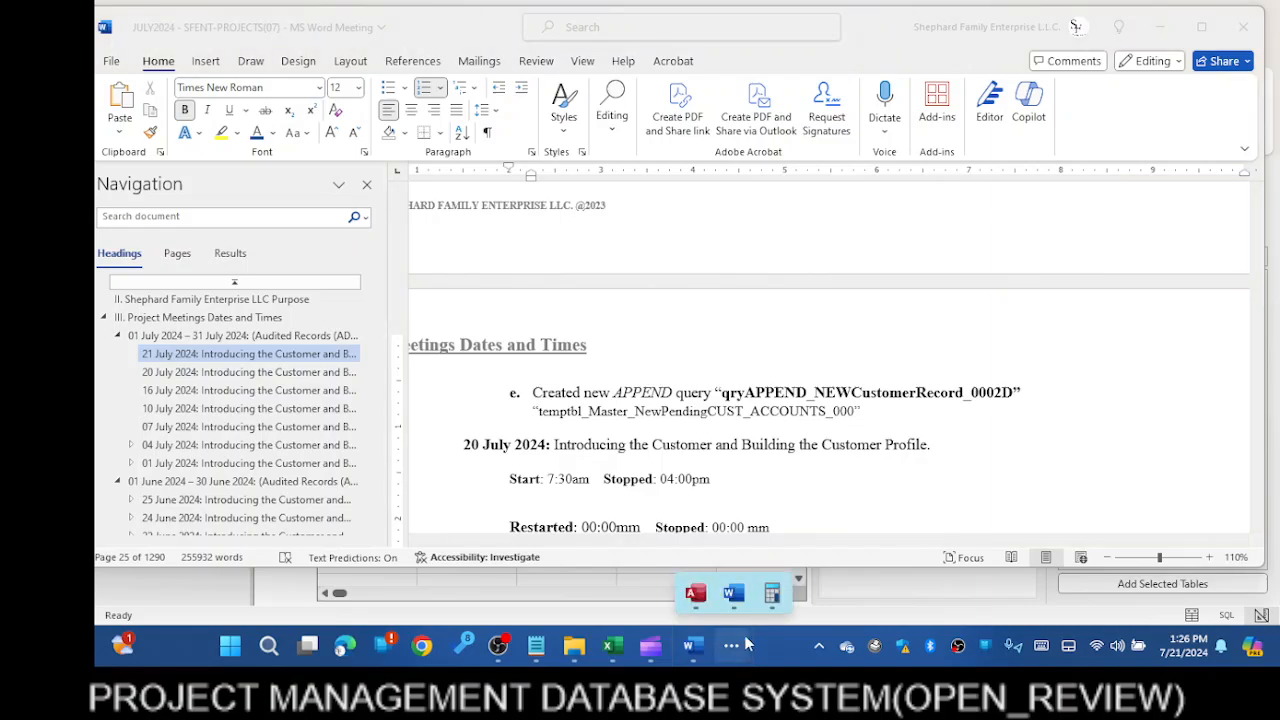
{"action": "left_click", "coordinate": [697, 594]}
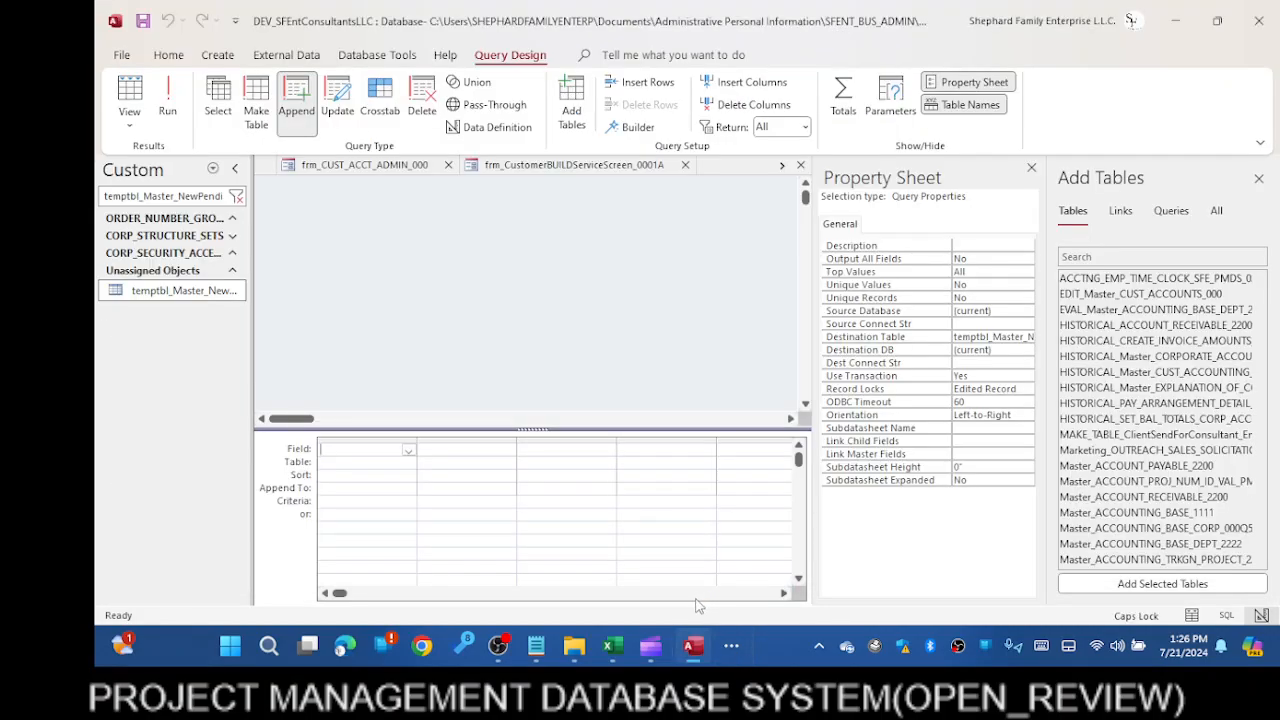
{"action": "left_click", "coordinate": [781, 166]}
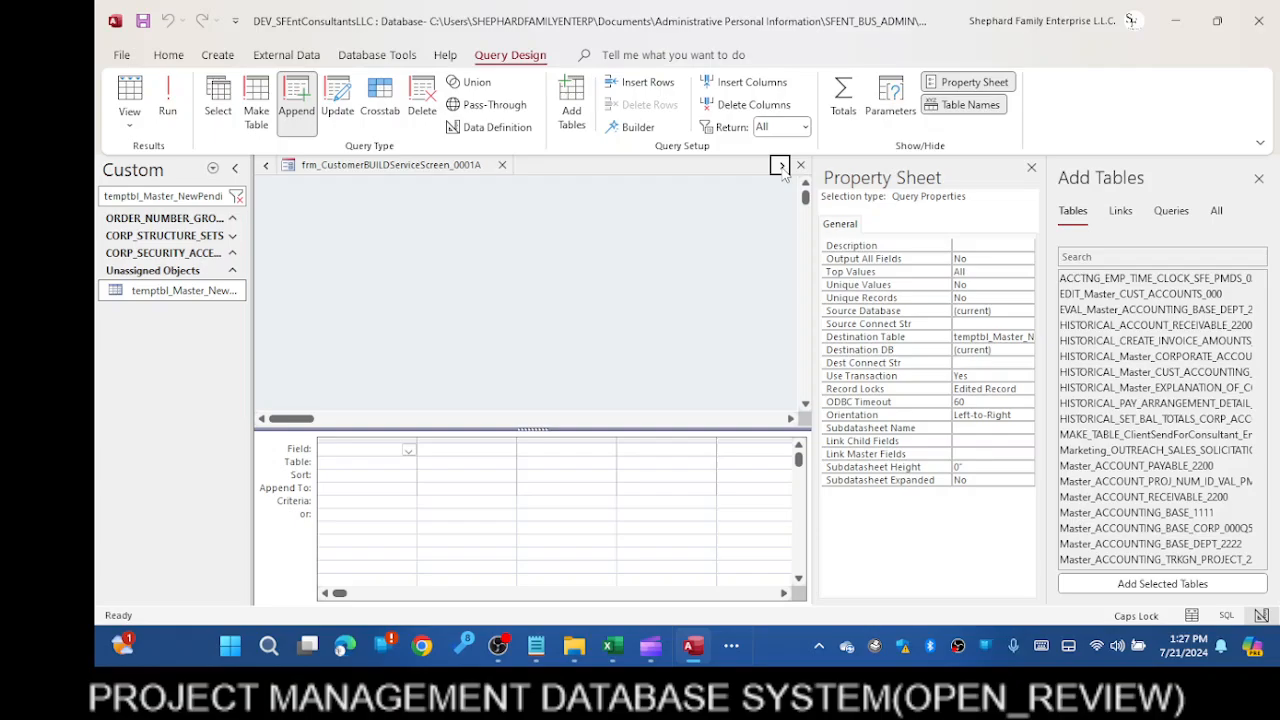
{"action": "left_click", "coordinate": [781, 166]}
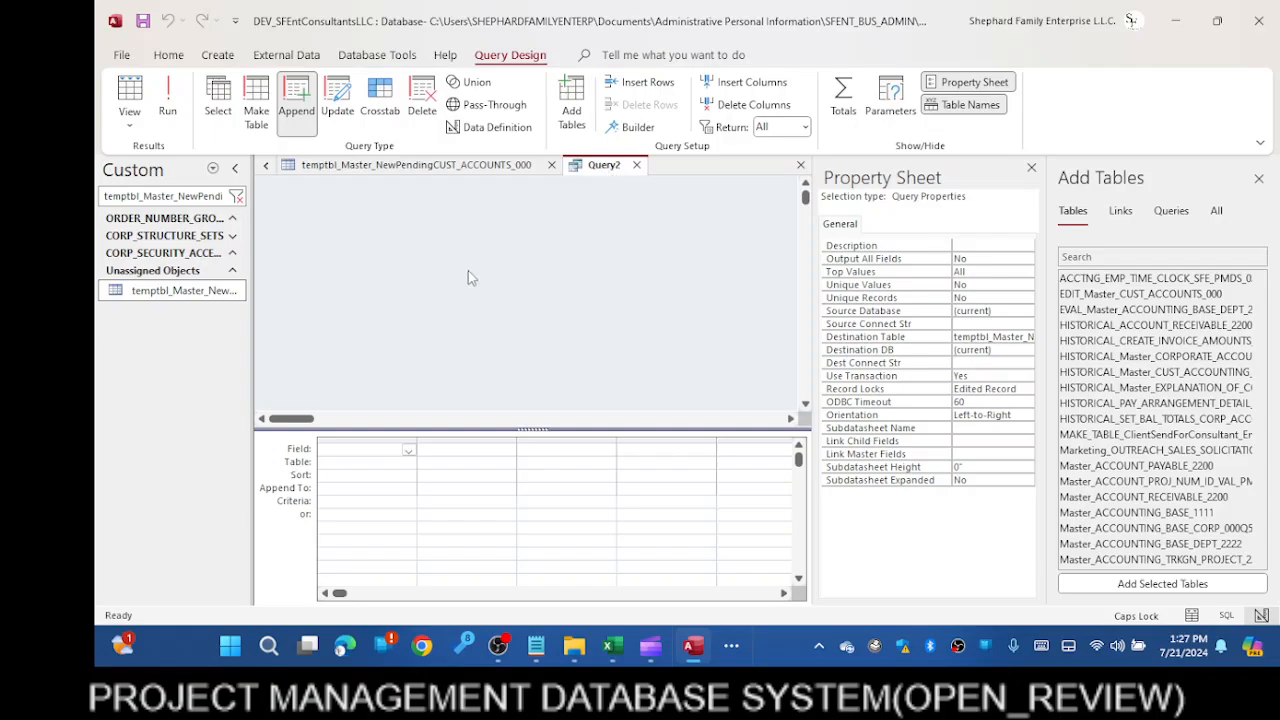
Widen the first column of the query design grid and check which destination fields its Append To row offers
{"action": "left_click", "coordinate": [354, 487]}
{"action": "left_click_drag", "start_coordinate": [416, 440], "coordinate": [583, 432]}
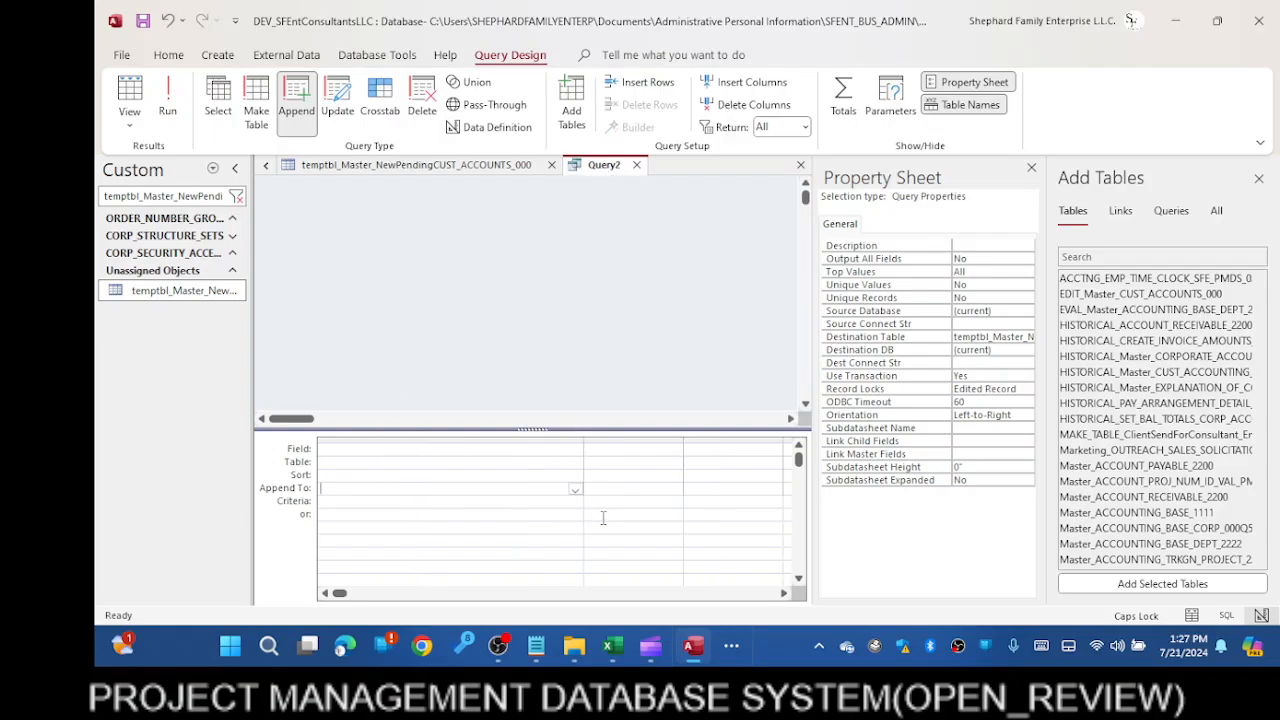
{"action": "left_click", "coordinate": [576, 490]}
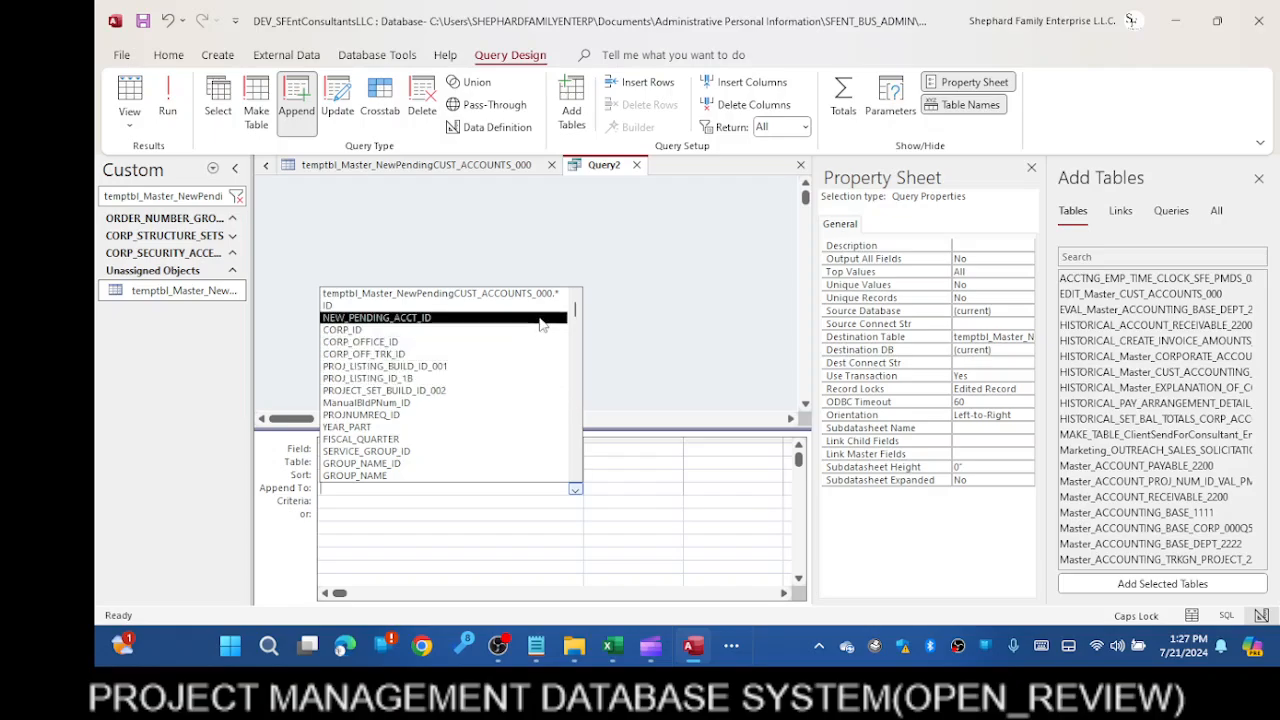
{"action": "left_click", "coordinate": [752, 300]}
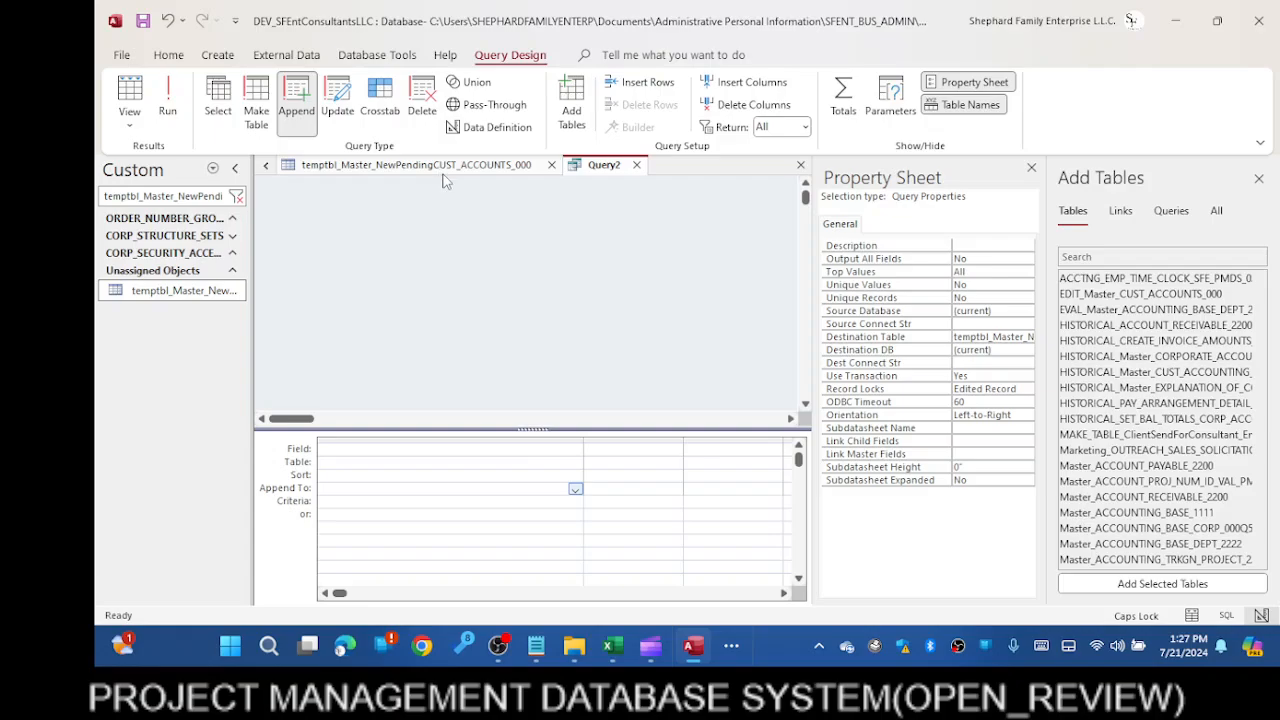
Switch to the Word meeting notes and change the query name in item e to qryAPPEND_NEWPEND_CUST_0002D
{"action": "left_click", "coordinate": [734, 646]}
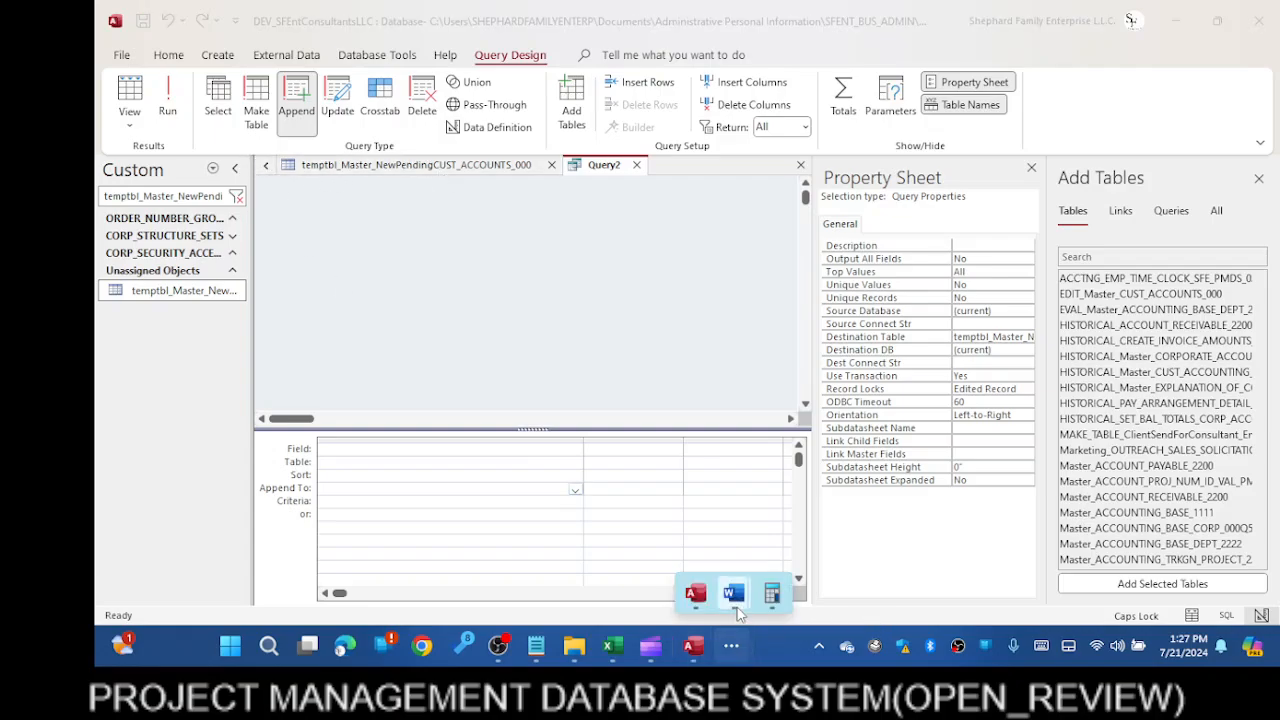
{"action": "mouse_move", "coordinate": [734, 606]}
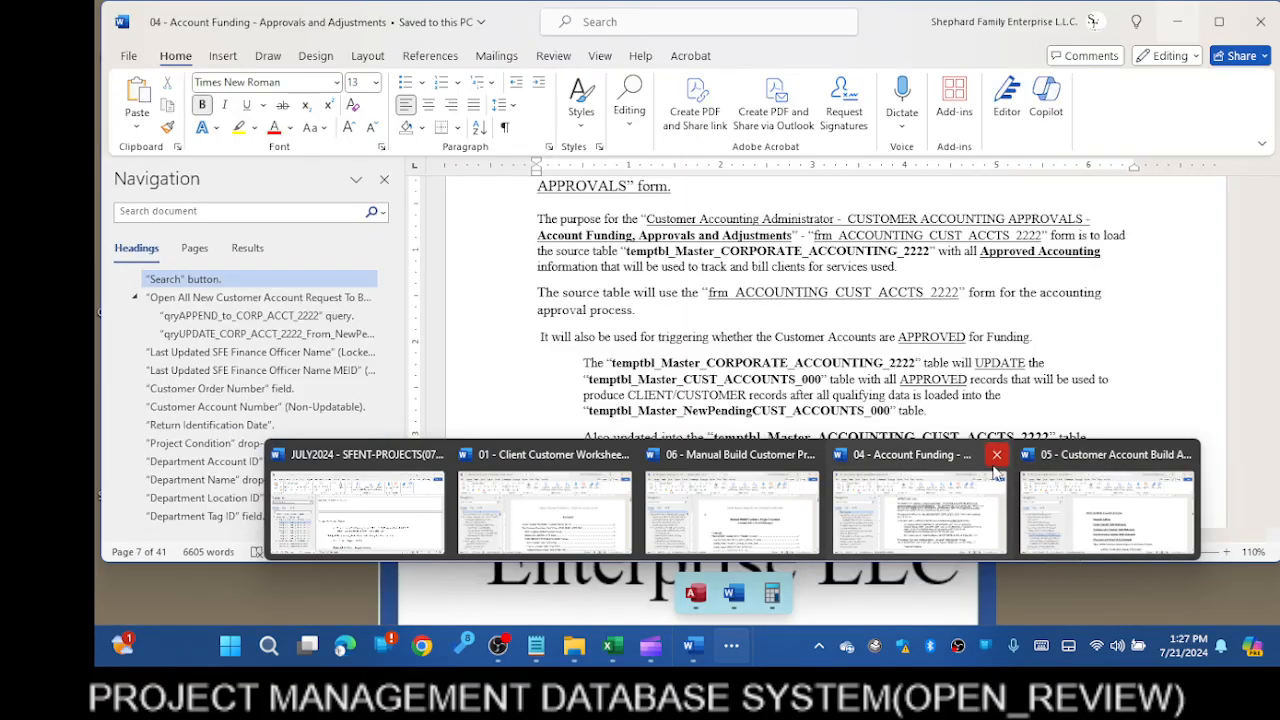
{"action": "left_click", "coordinate": [357, 508]}
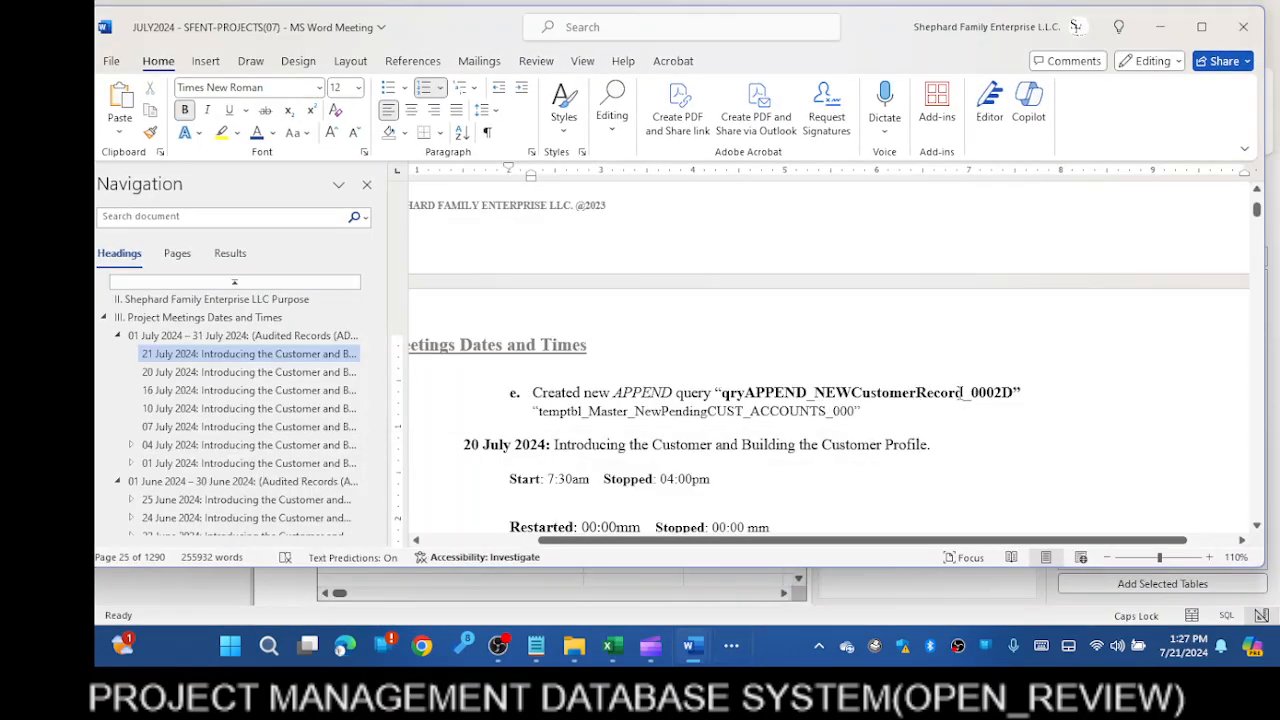
{"action": "left_click_drag", "start_coordinate": [963, 392], "coordinate": [856, 398]}
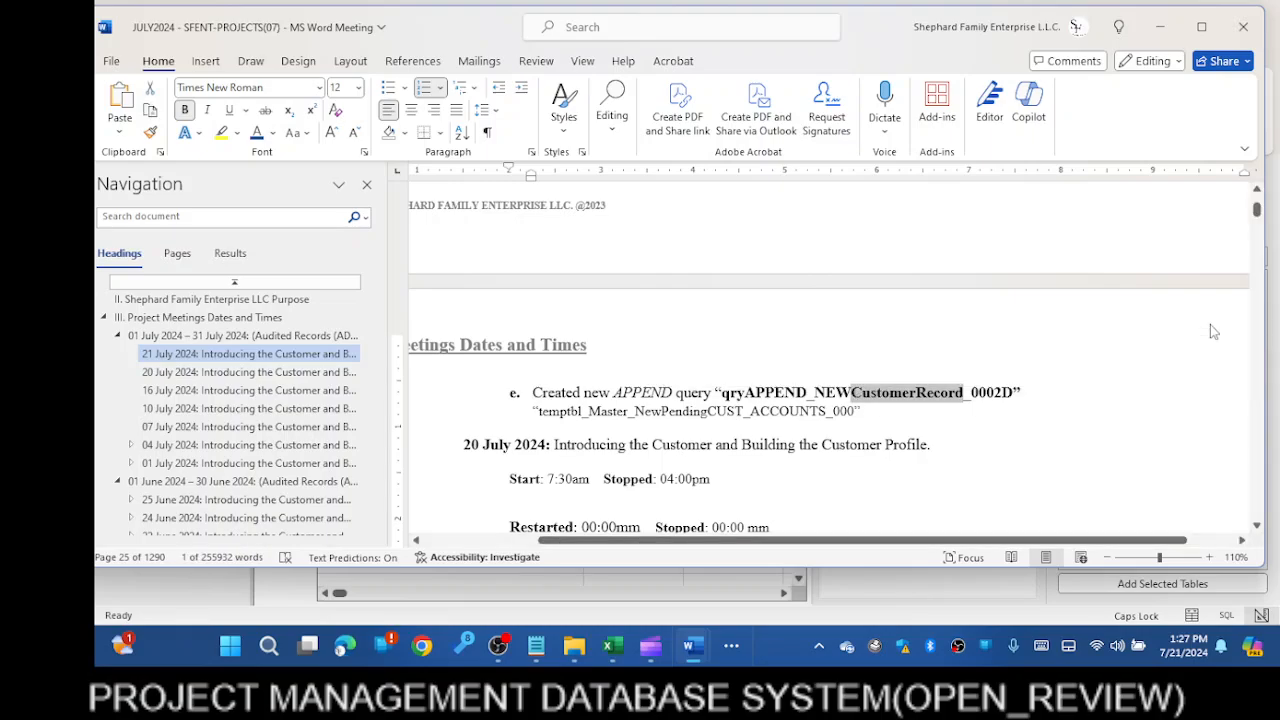
{"action": "type", "text": "PEND"}
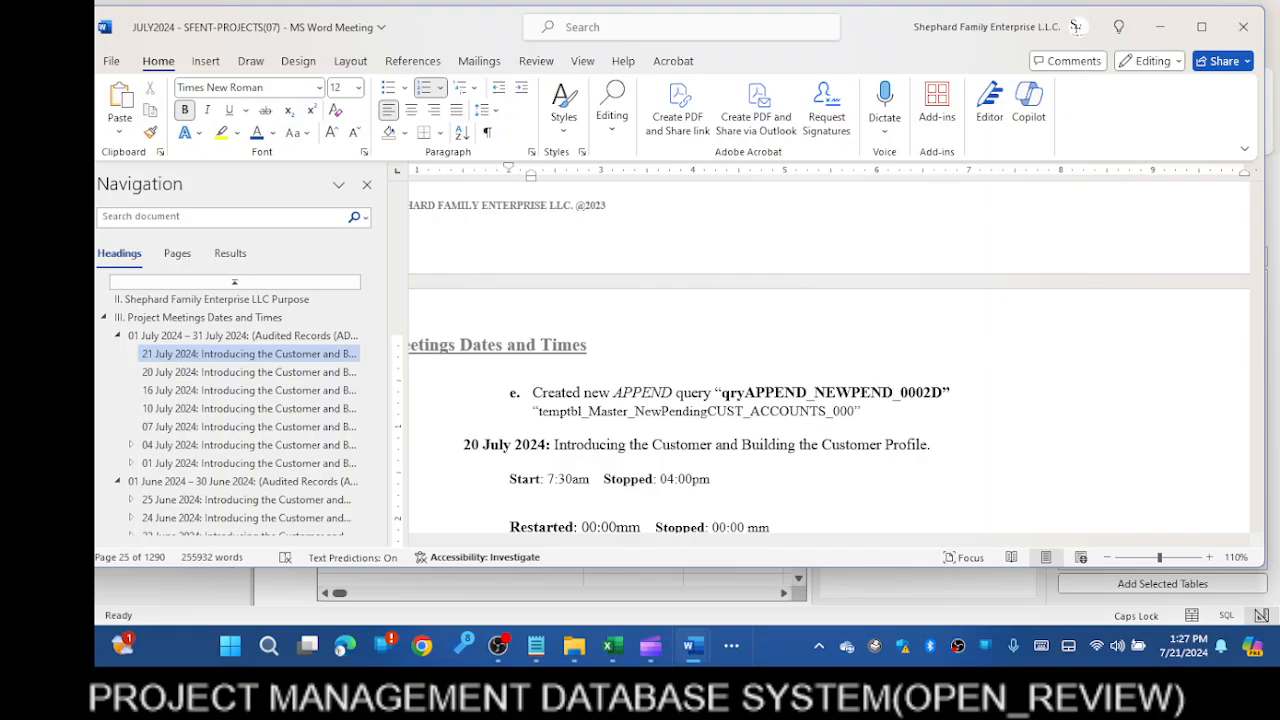
{"action": "type", "text": "_CUST_"}
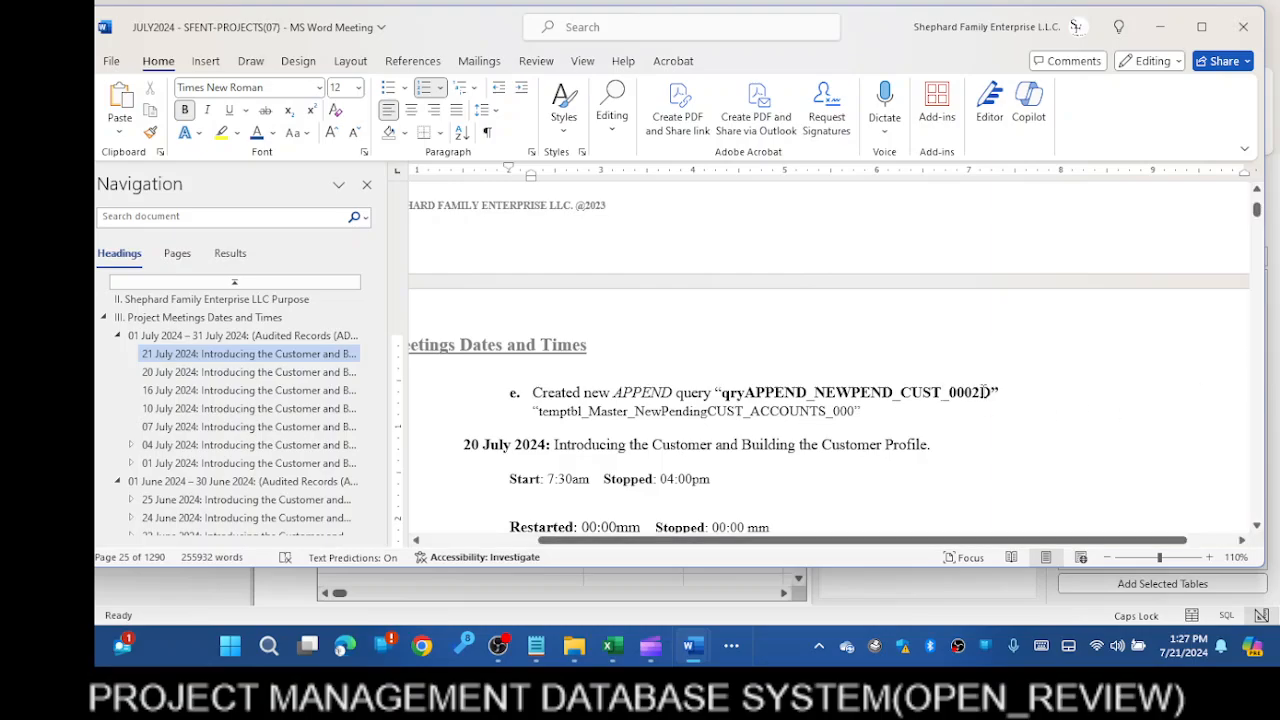
{"action": "left_click_drag", "start_coordinate": [977, 397], "coordinate": [970, 397]}
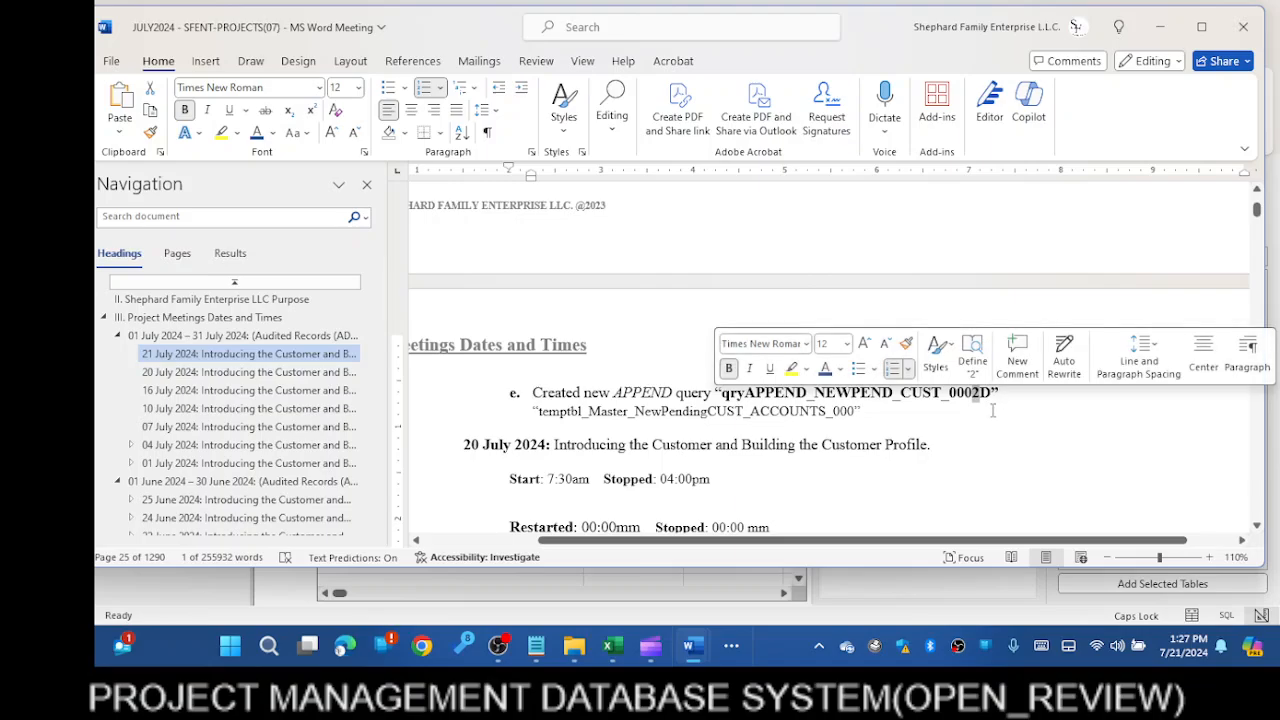
{"action": "key", "text": "Down"}
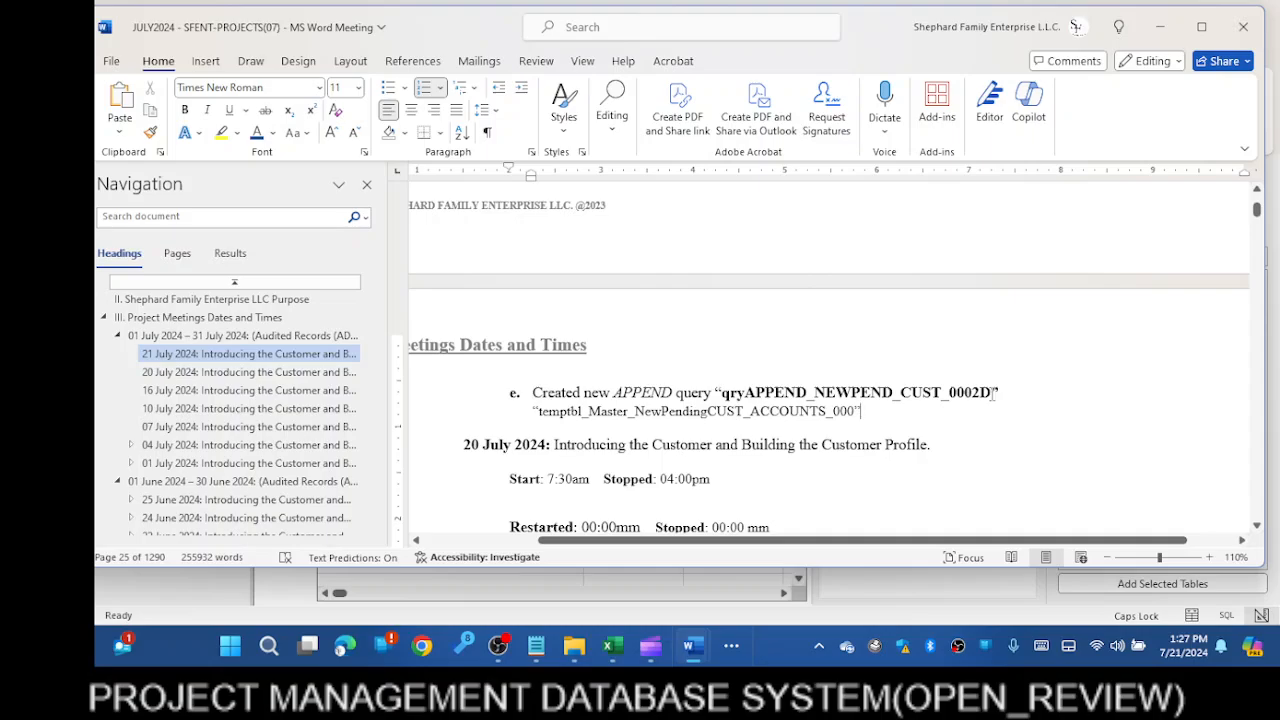
Copy the query name from item e without its quotation marks and switch to the Access database
{"action": "left_click_drag", "start_coordinate": [994, 392], "coordinate": [720, 393]}
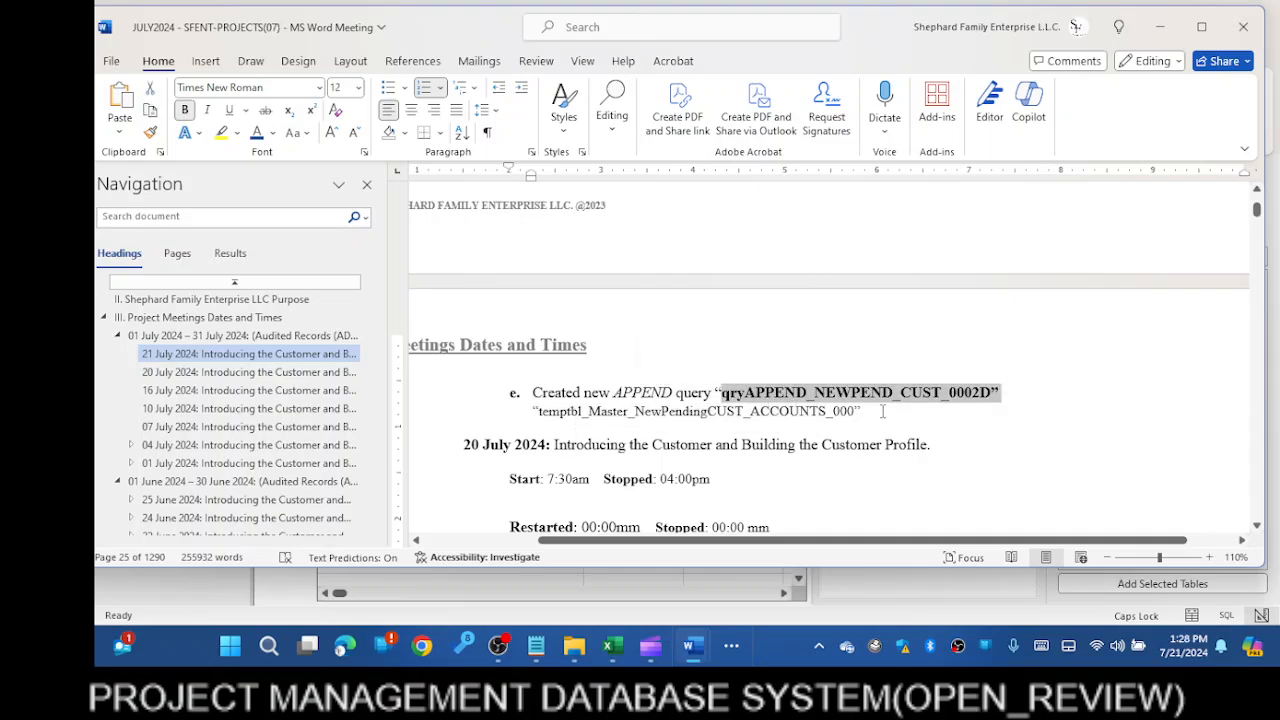
{"action": "left_click", "coordinate": [993, 395]}
{"action": "left_click_drag", "start_coordinate": [993, 395], "coordinate": [770, 397]}
{"action": "key", "text": "ctrl+c"}
{"action": "mouse_move", "coordinate": [694, 663]}
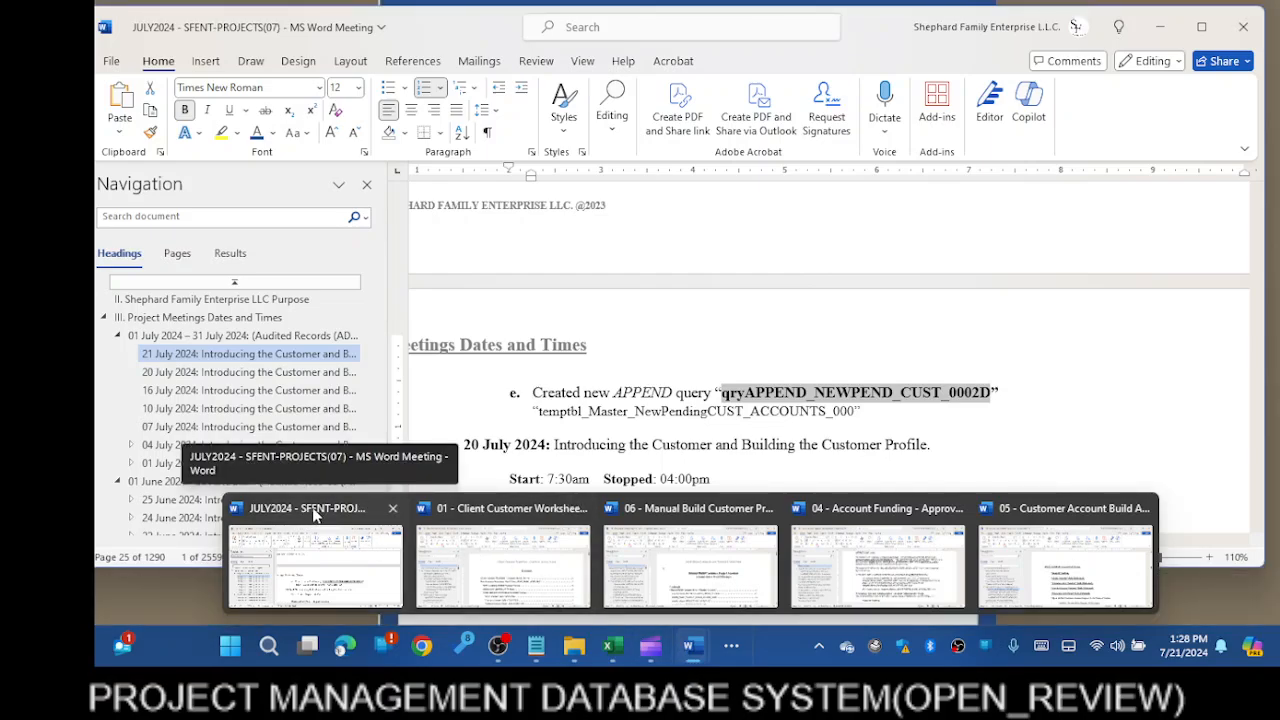
{"action": "left_click", "coordinate": [738, 648]}
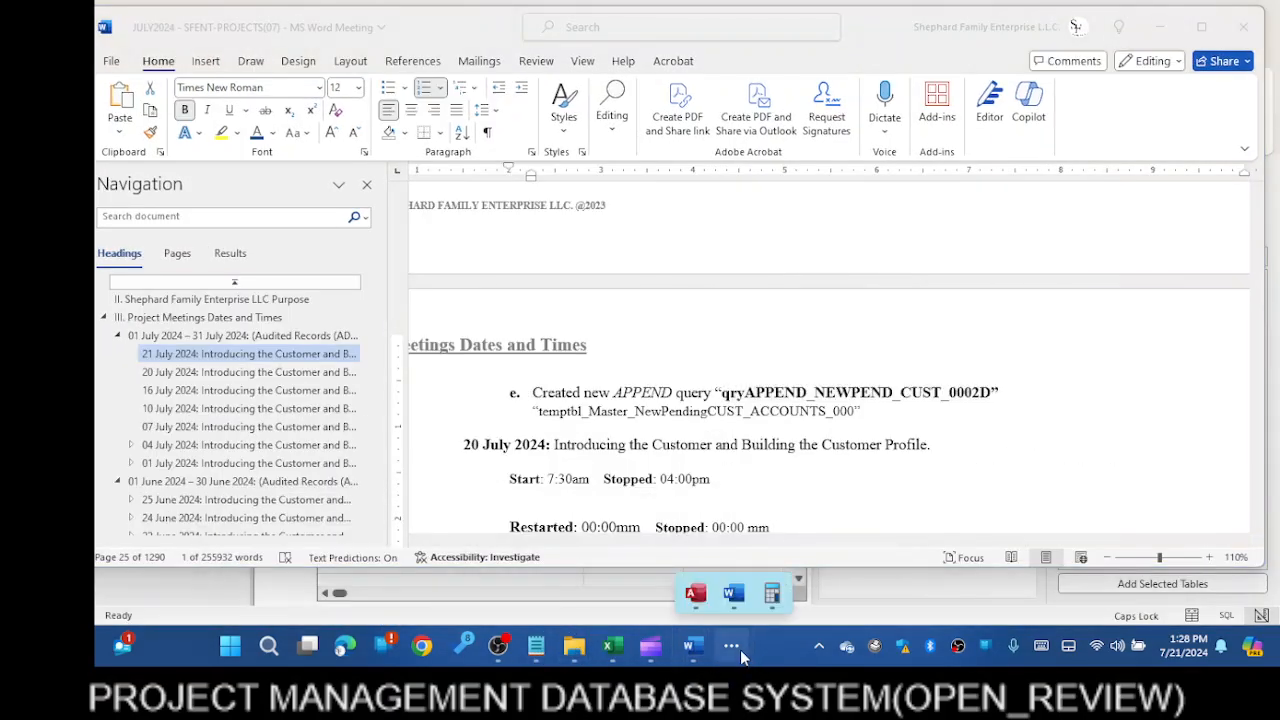
{"action": "left_click", "coordinate": [695, 594]}
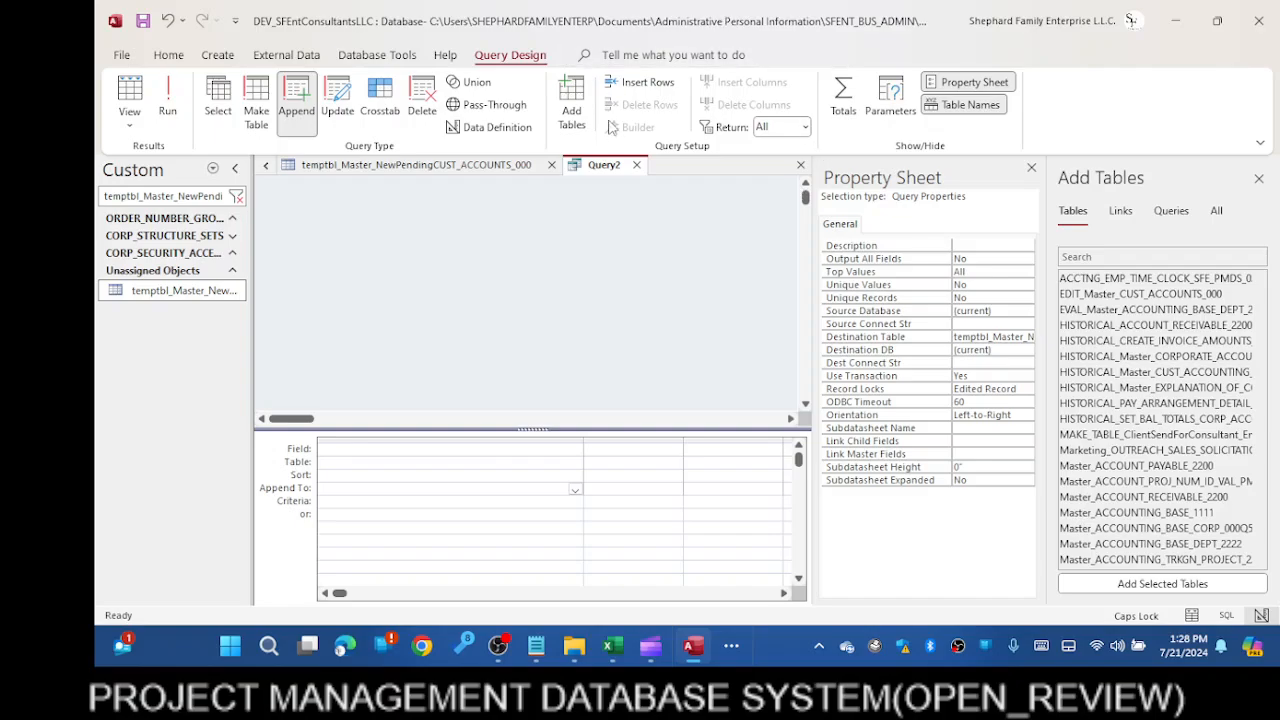
Save Query2 under the copied name qryAPPEND_NEWPEND_CUST_0002D and bring its tab into view
{"action": "right_click", "coordinate": [603, 168]}
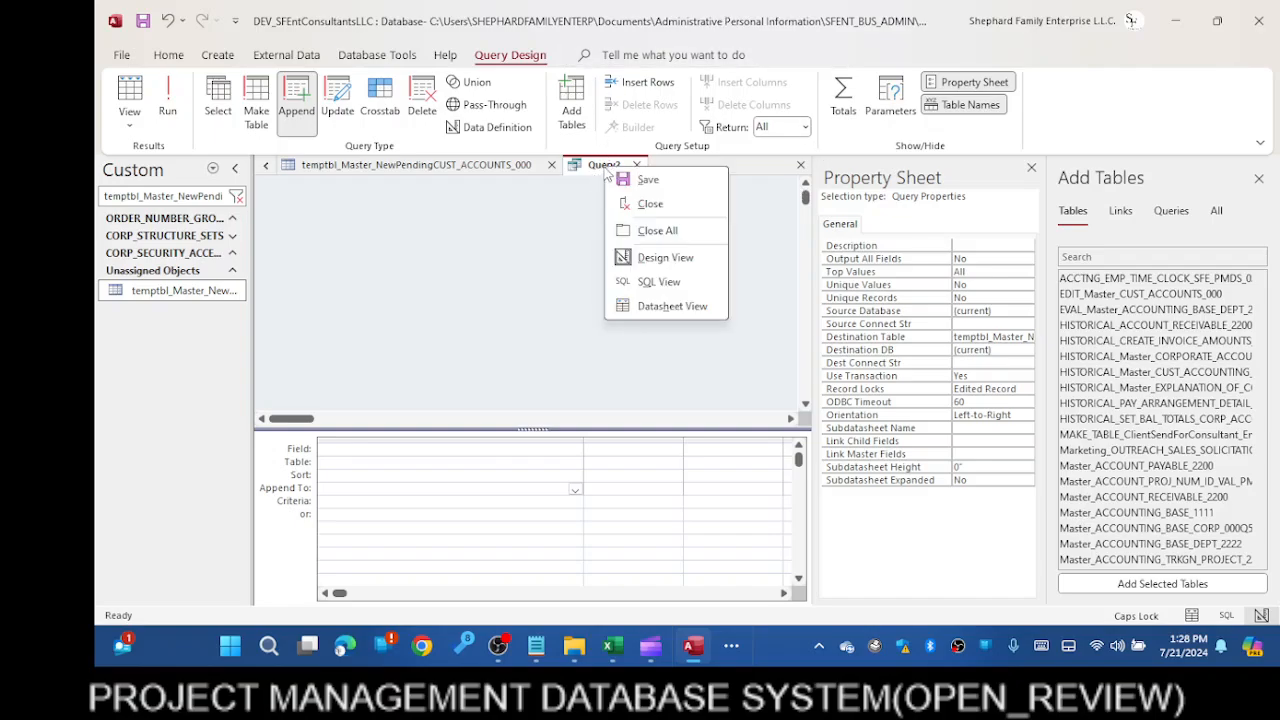
{"action": "left_click", "coordinate": [664, 186]}
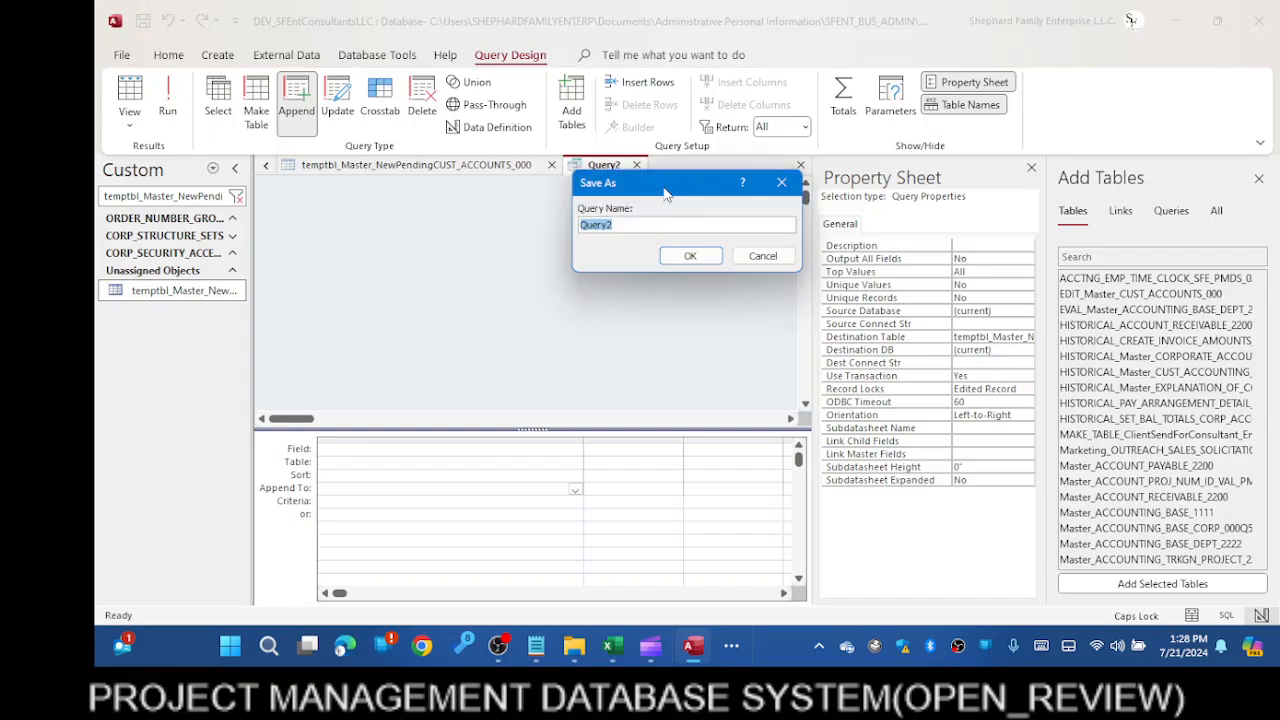
{"action": "key", "text": "ctrl+v"}
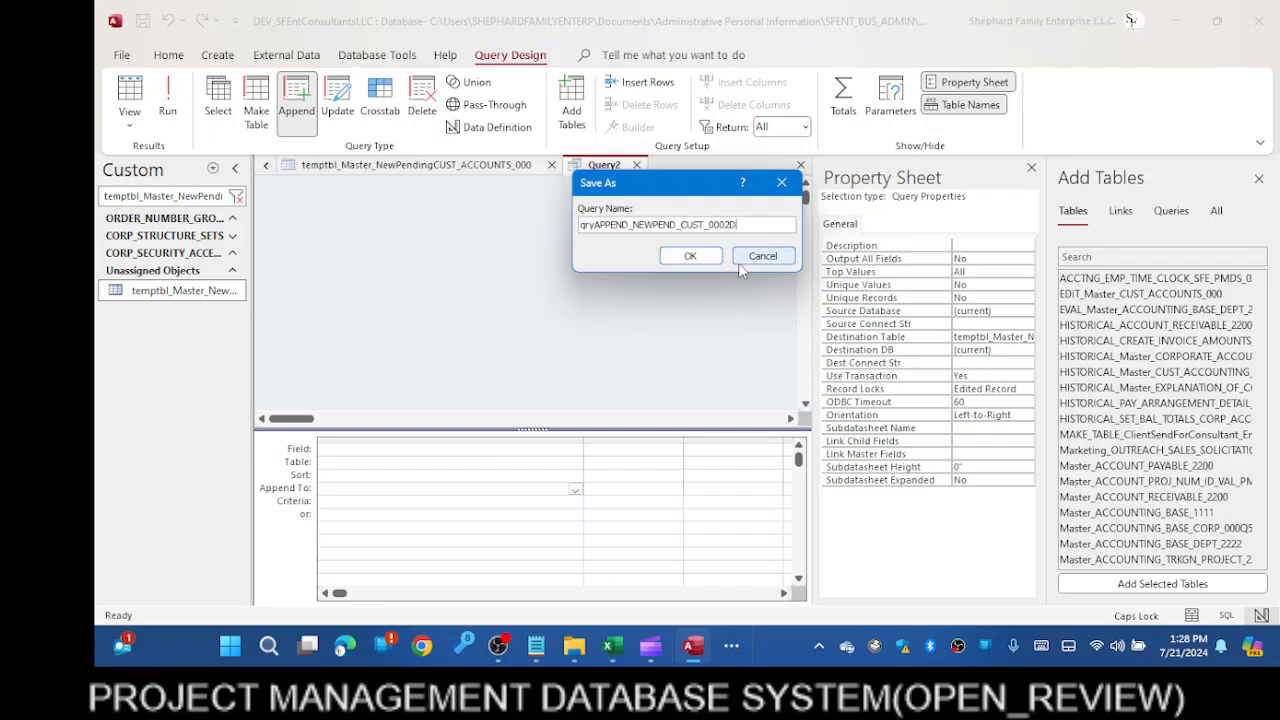
{"action": "left_click", "coordinate": [689, 256]}
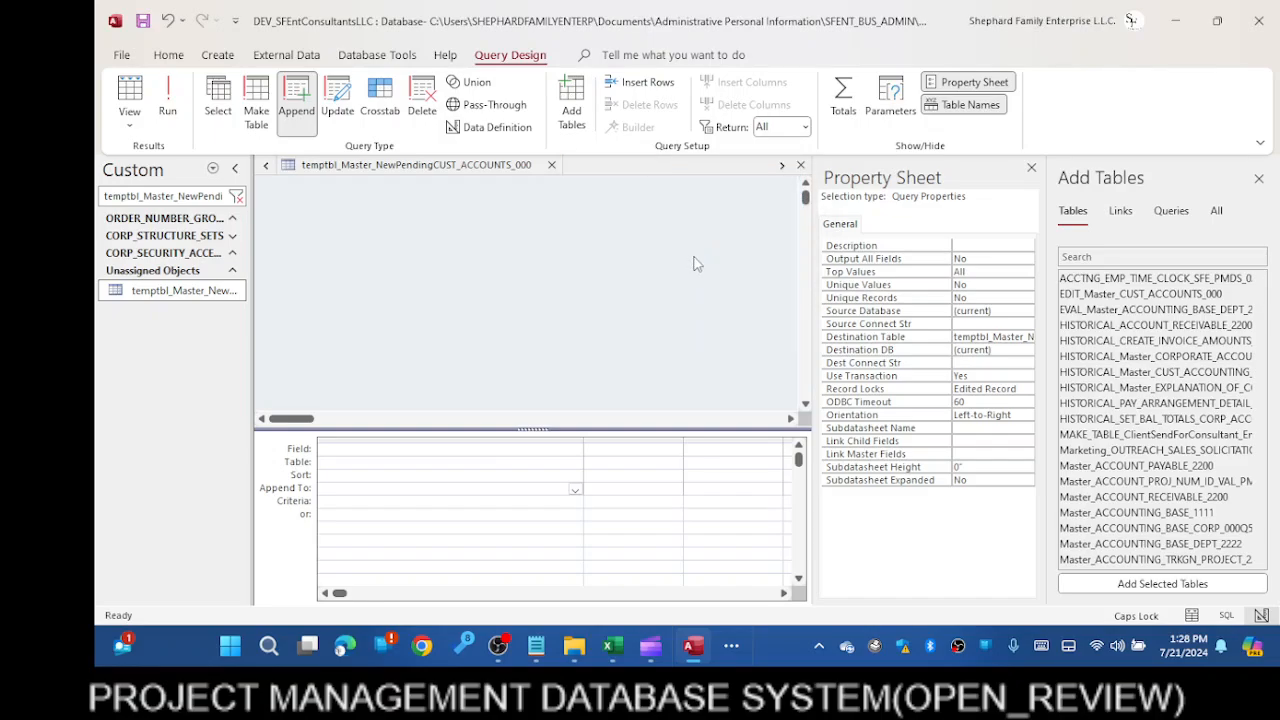
{"action": "left_click", "coordinate": [782, 165]}
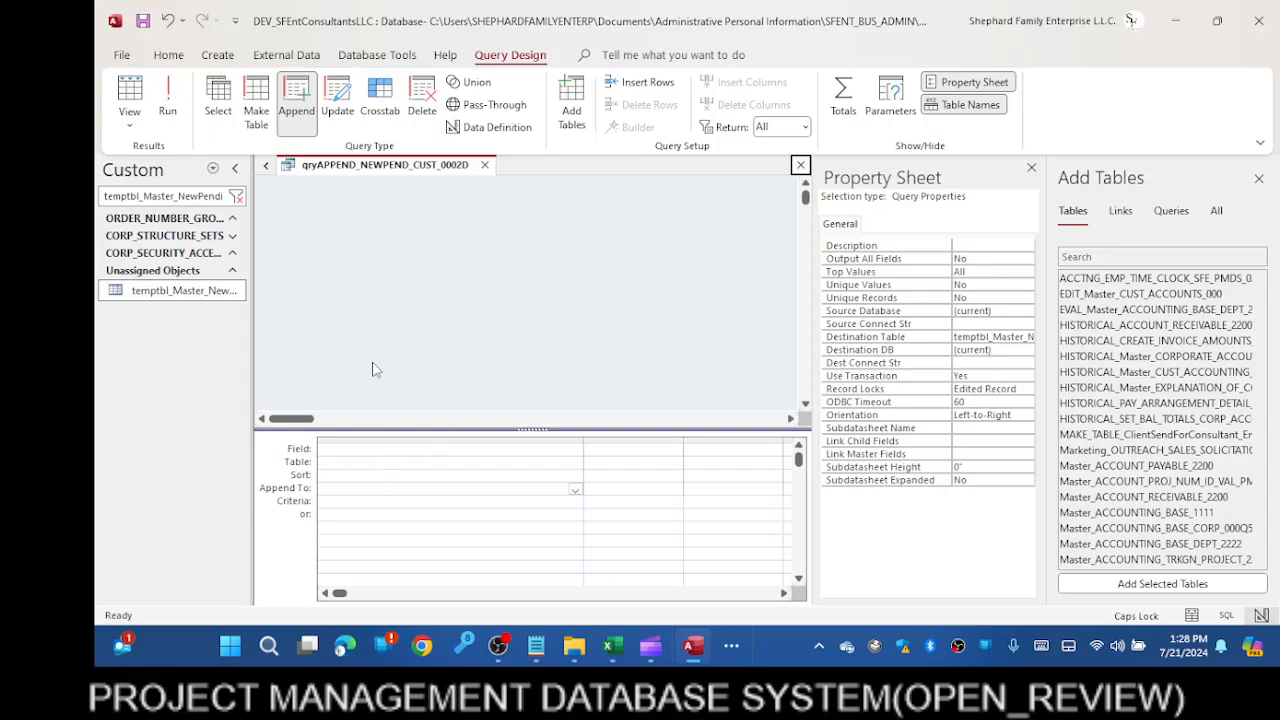
Check which choices the Table and Append To rows offer in the first column of the design grid
{"action": "left_click", "coordinate": [352, 450]}
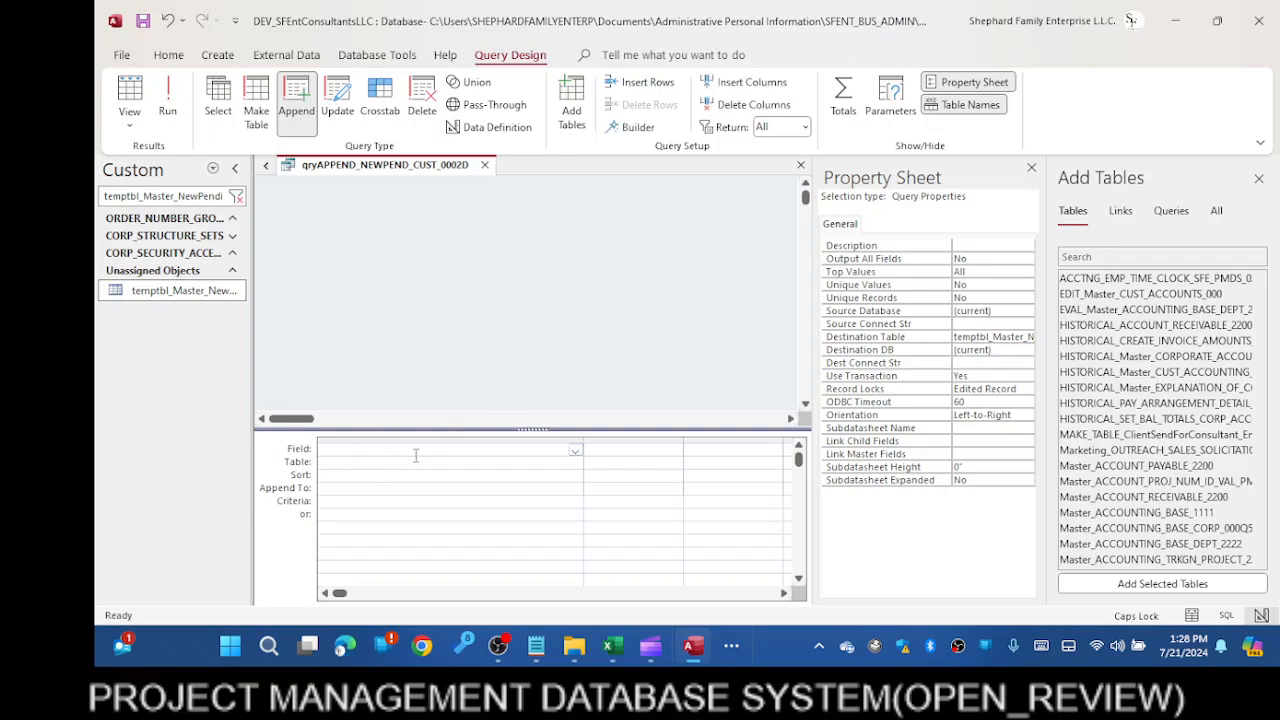
{"action": "left_click", "coordinate": [570, 463]}
{"action": "left_click", "coordinate": [575, 465]}
{"action": "left_click", "coordinate": [575, 465]}
{"action": "left_click", "coordinate": [344, 491]}
{"action": "left_click", "coordinate": [575, 489]}
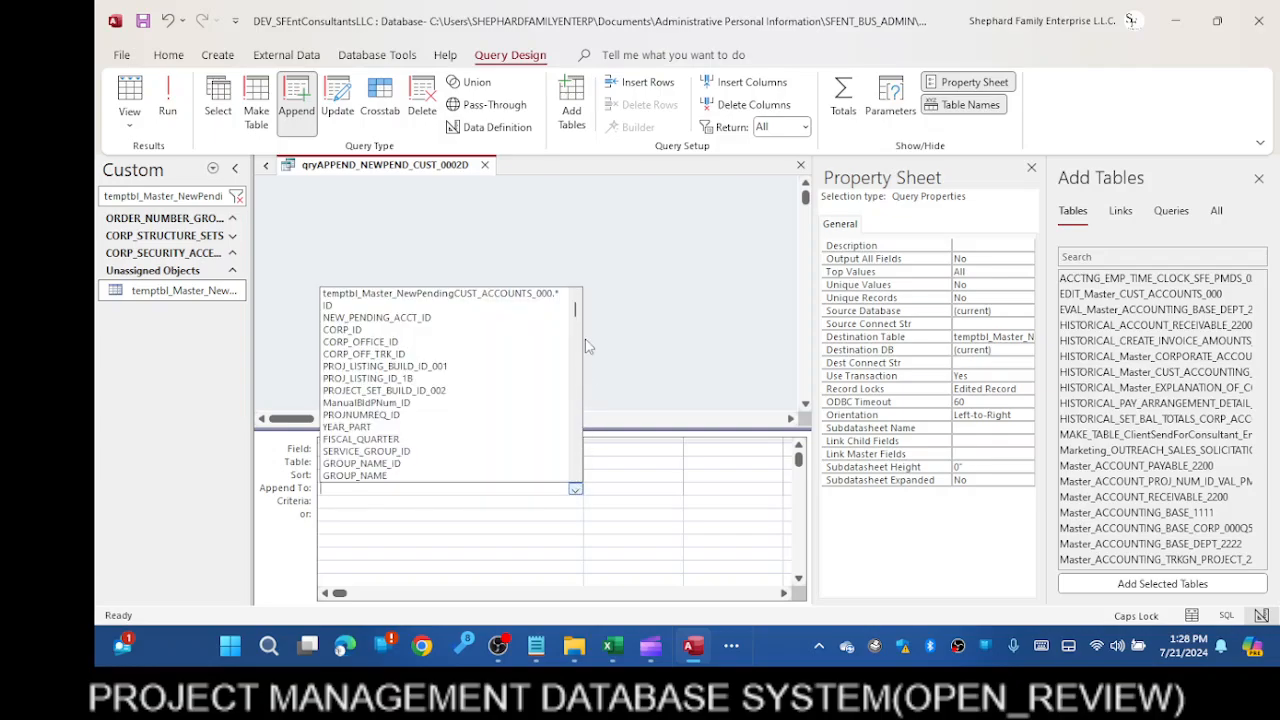
{"action": "left_click", "coordinate": [575, 489]}
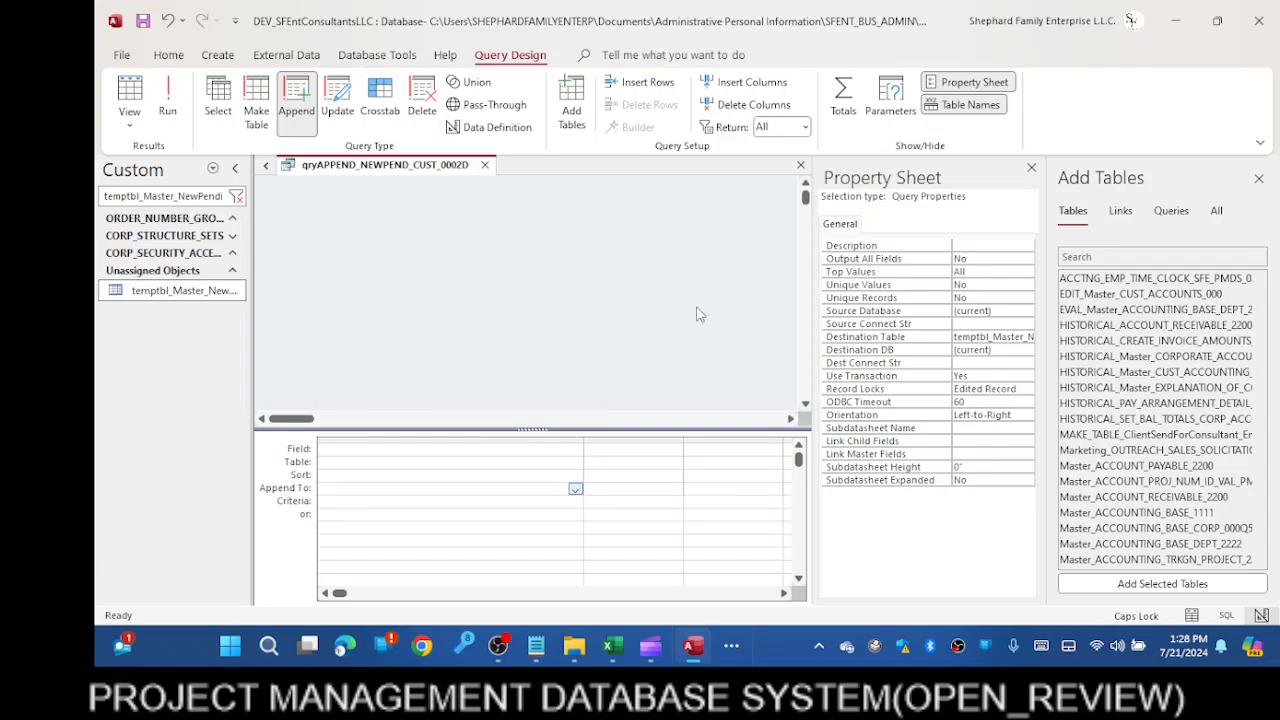
{"action": "left_click", "coordinate": [343, 453]}
{"action": "left_click", "coordinate": [351, 463]}
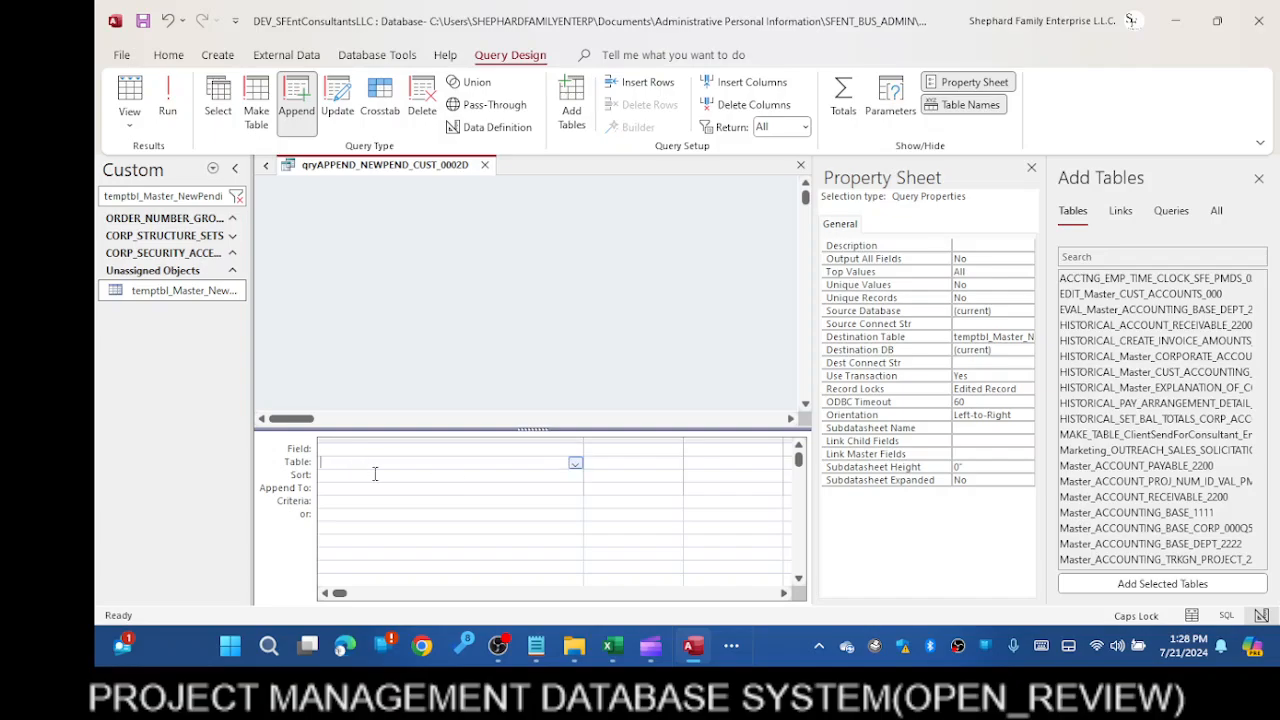
Switch to the Word meeting notes and review the description of the append query in item e
{"action": "left_click", "coordinate": [728, 645]}
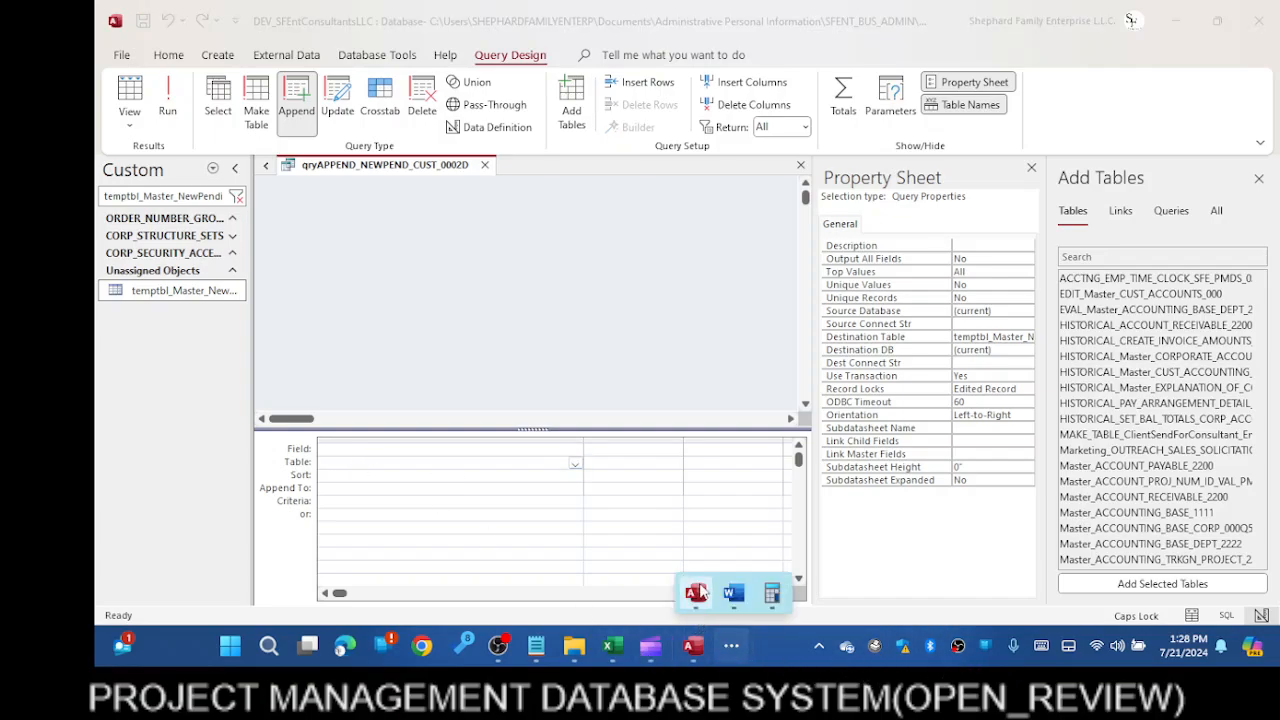
{"action": "mouse_move", "coordinate": [733, 597]}
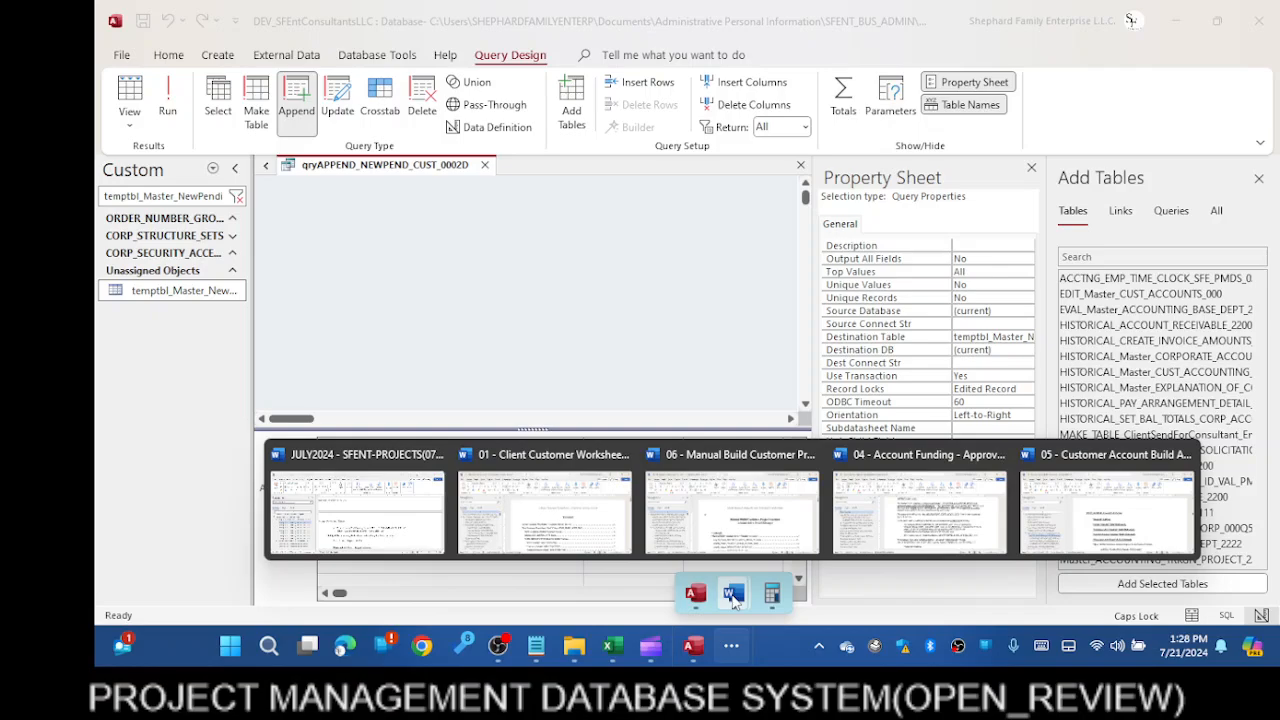
{"action": "left_click", "coordinate": [698, 598]}
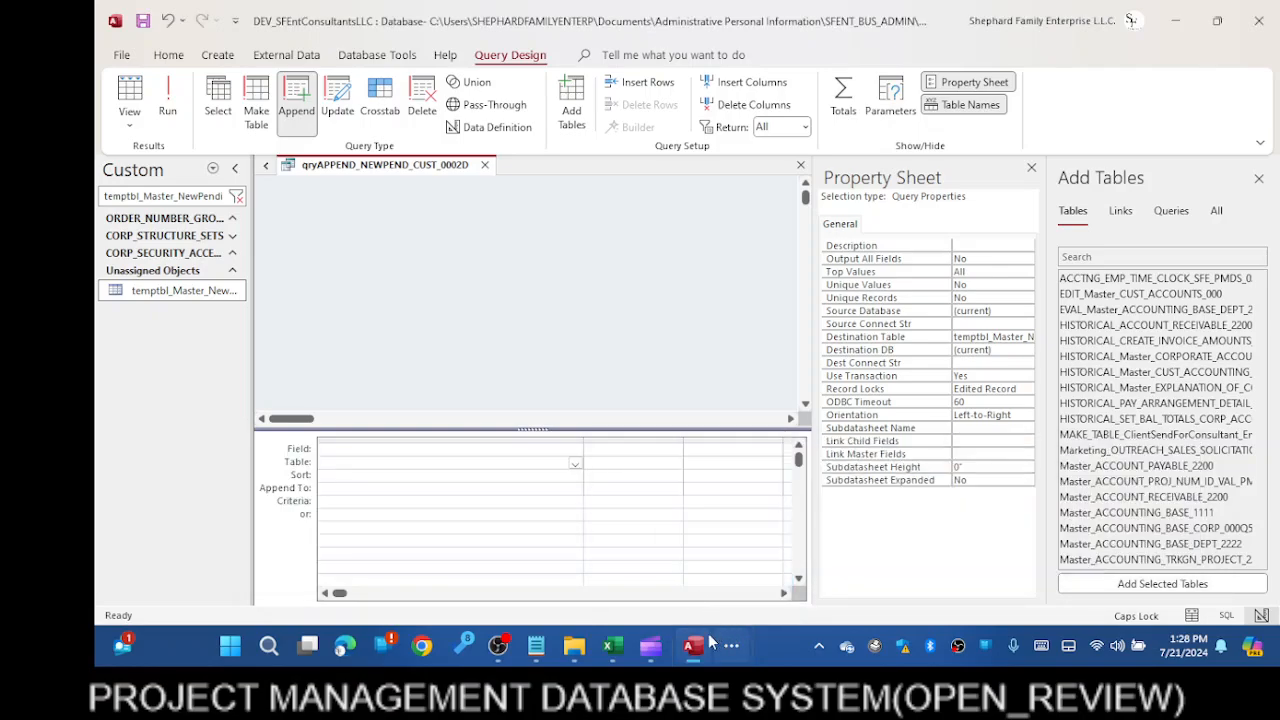
{"action": "left_click", "coordinate": [700, 645]}
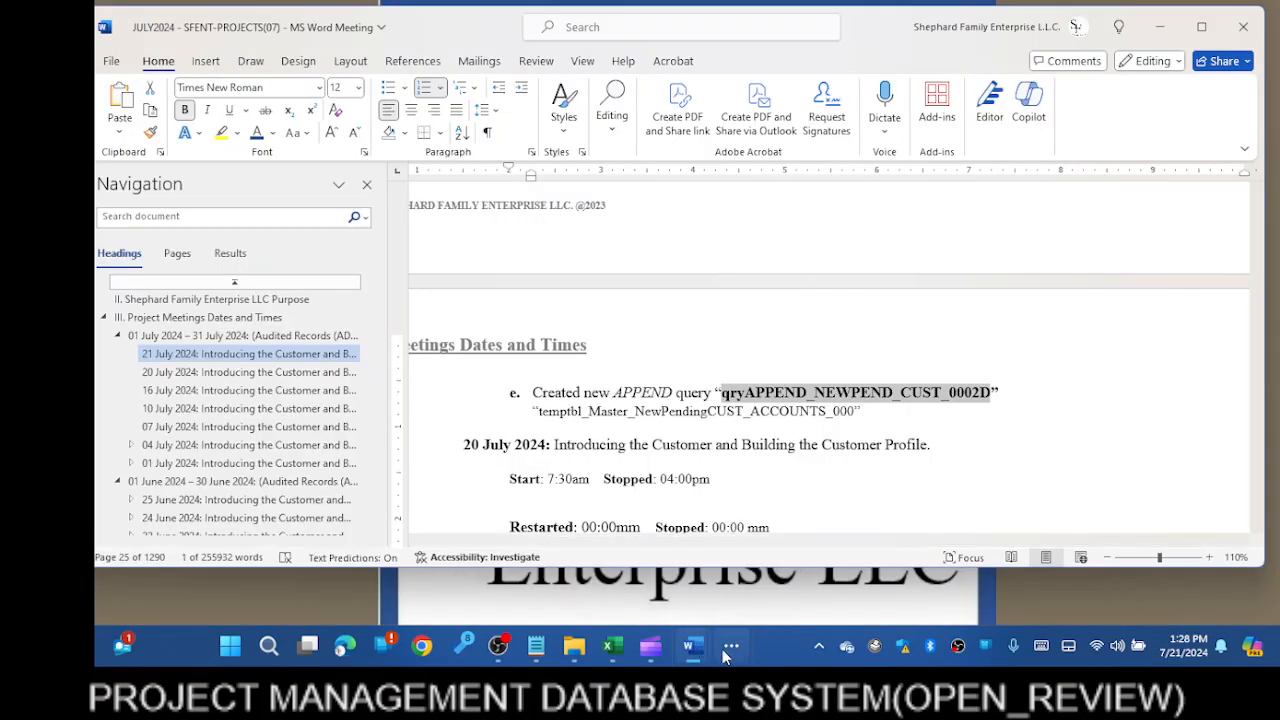
{"action": "left_click", "coordinate": [731, 650]}
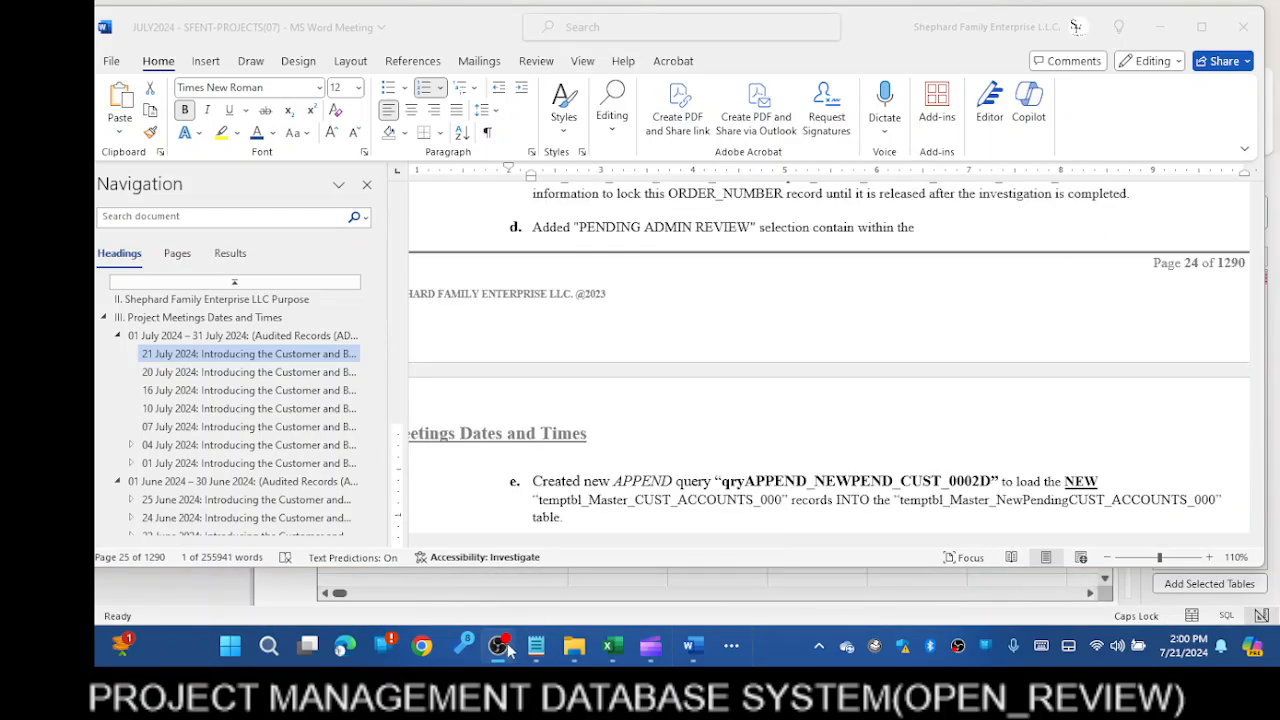
{"action": "mouse_move", "coordinate": [699, 648]}
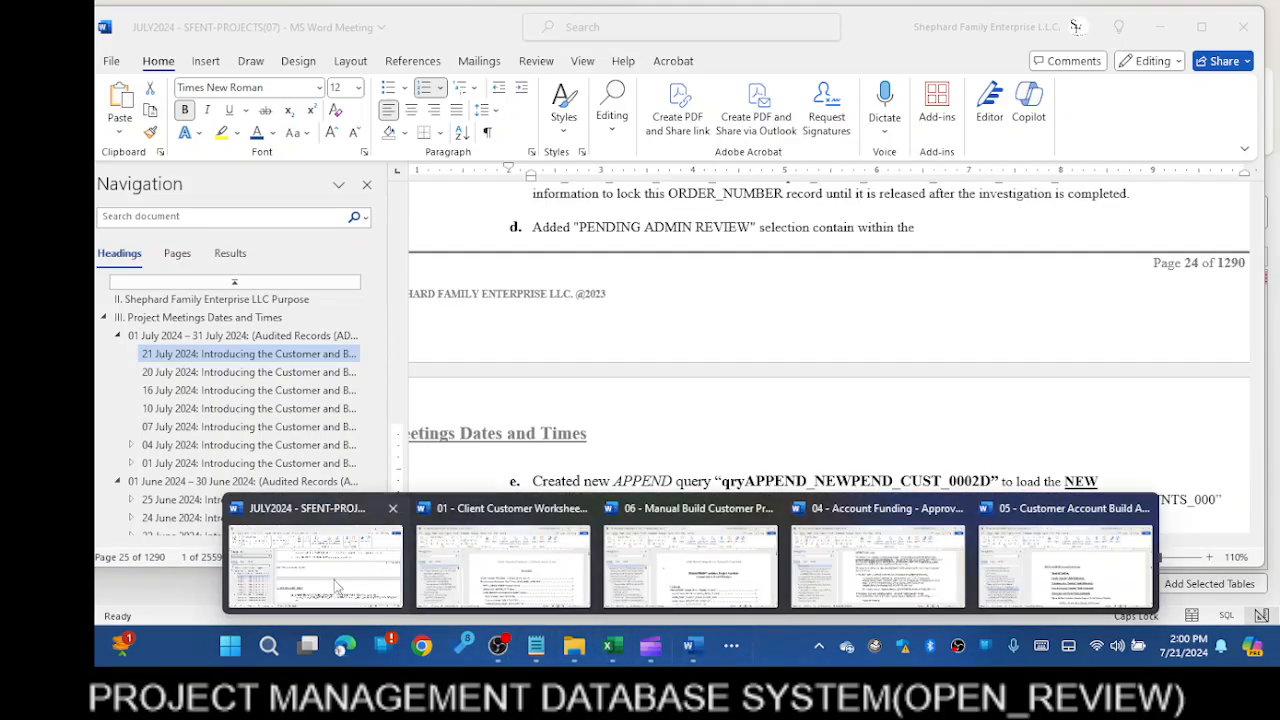
{"action": "left_click", "coordinate": [268, 553]}
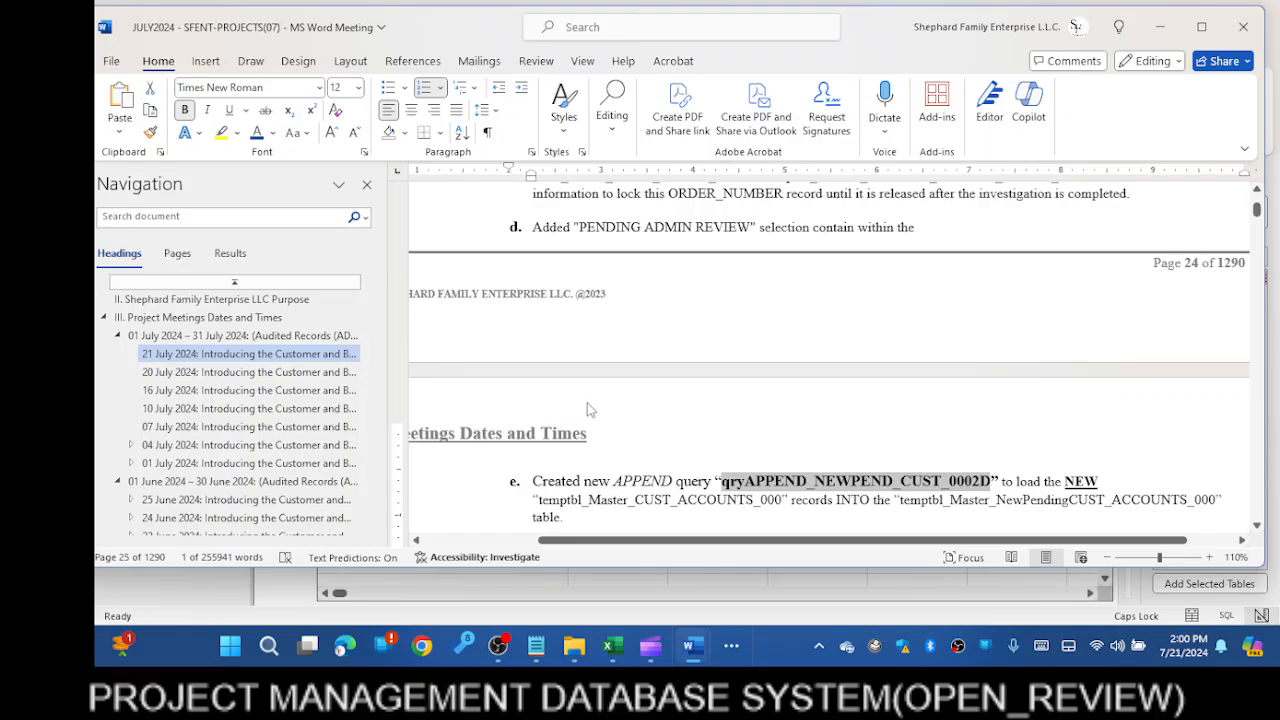
{"action": "scroll", "coordinate": [820, 442], "scroll_direction": "down", "scroll_amount": 2}
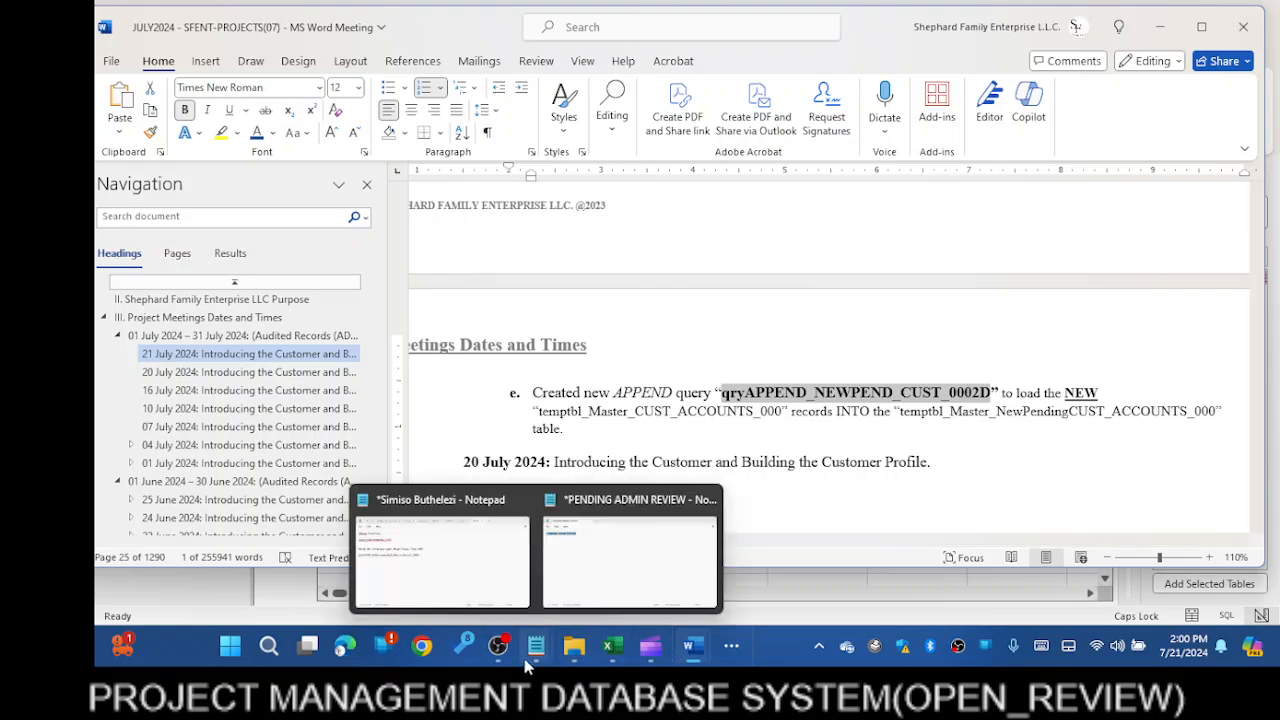
Switch to the Access database, then save and close the query qryAPPEND_NEWPEND_CUST_0002D
{"action": "left_click", "coordinate": [735, 648]}
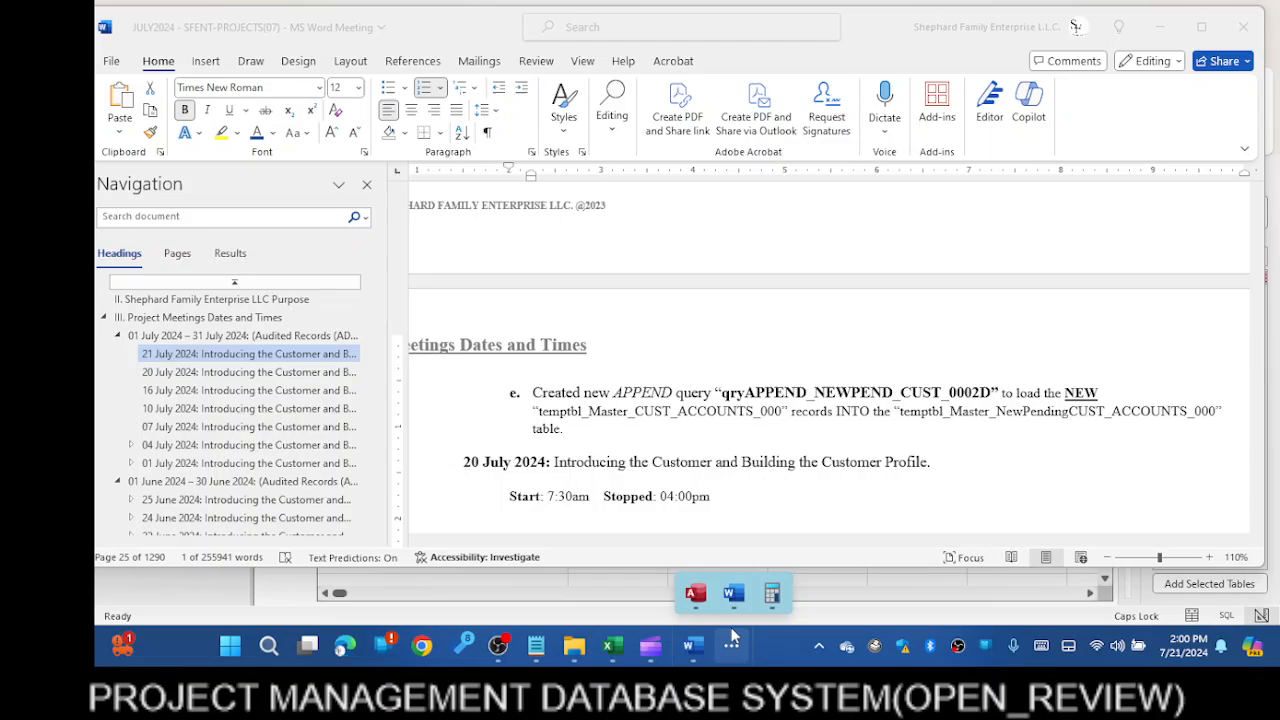
{"action": "left_click", "coordinate": [694, 592]}
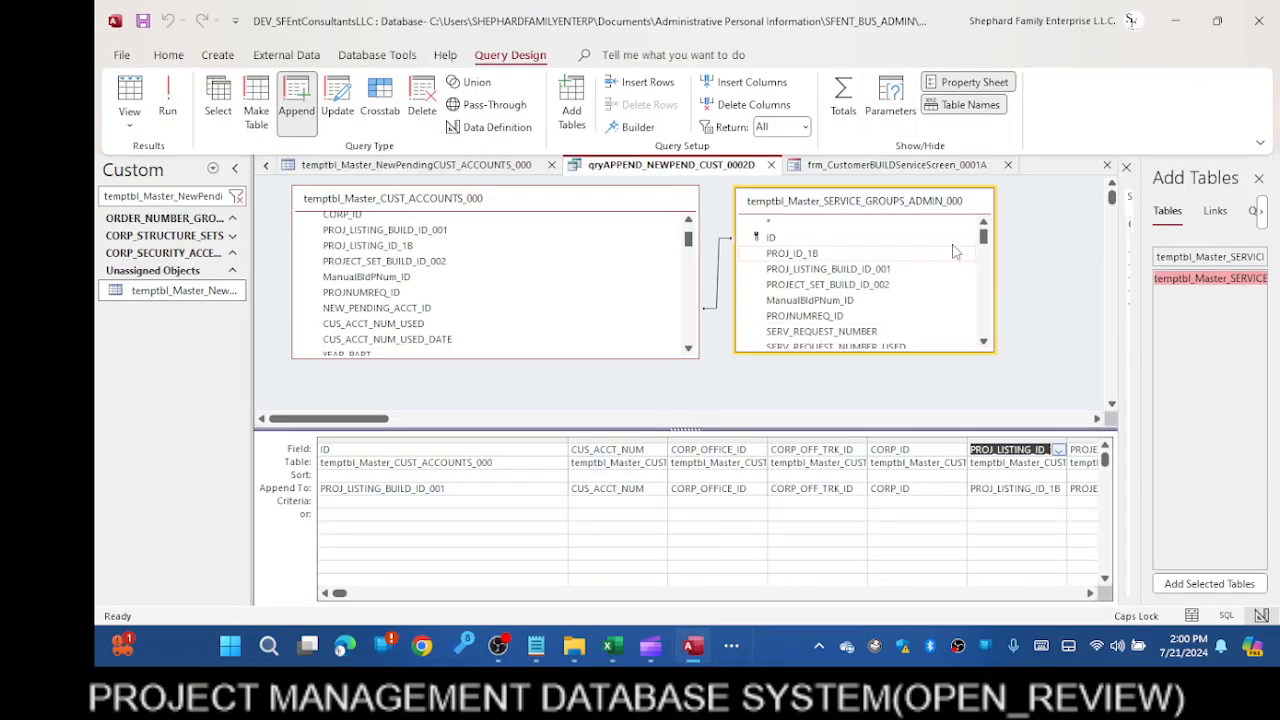
{"action": "right_click", "coordinate": [703, 168]}
{"action": "left_click", "coordinate": [746, 178]}
{"action": "left_click", "coordinate": [771, 165]}
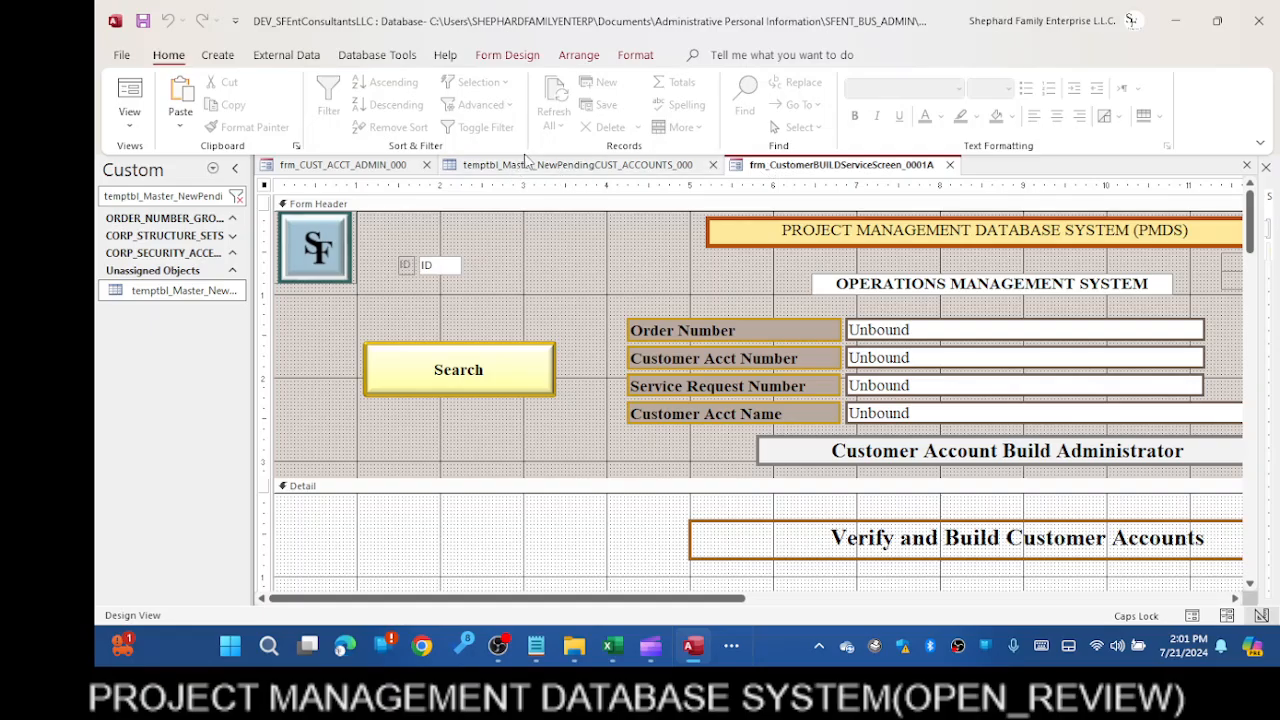
Look through the customer account and department fields of the form frm_CustomerBUILDServiceScreen_0001A in Design View
{"action": "scroll", "coordinate": [528, 285], "scroll_direction": "down", "scroll_amount": 10}
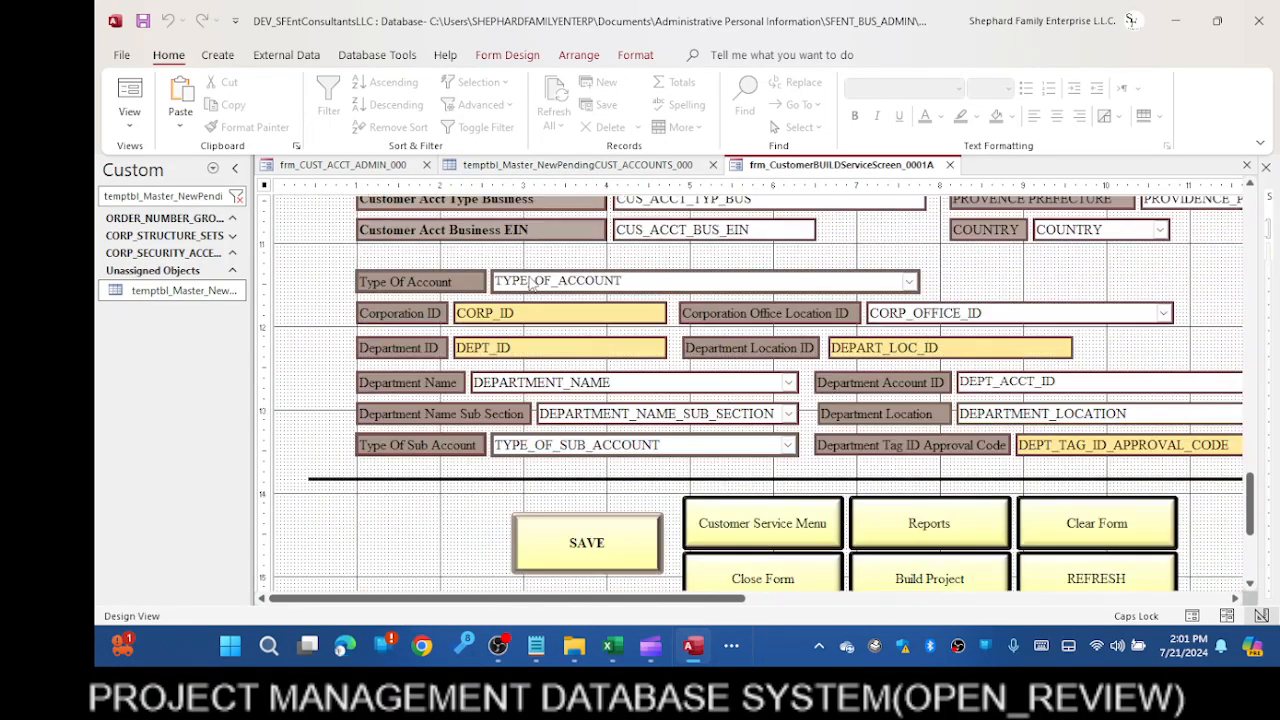
{"action": "scroll", "coordinate": [558, 311], "scroll_direction": "up", "scroll_amount": 10}
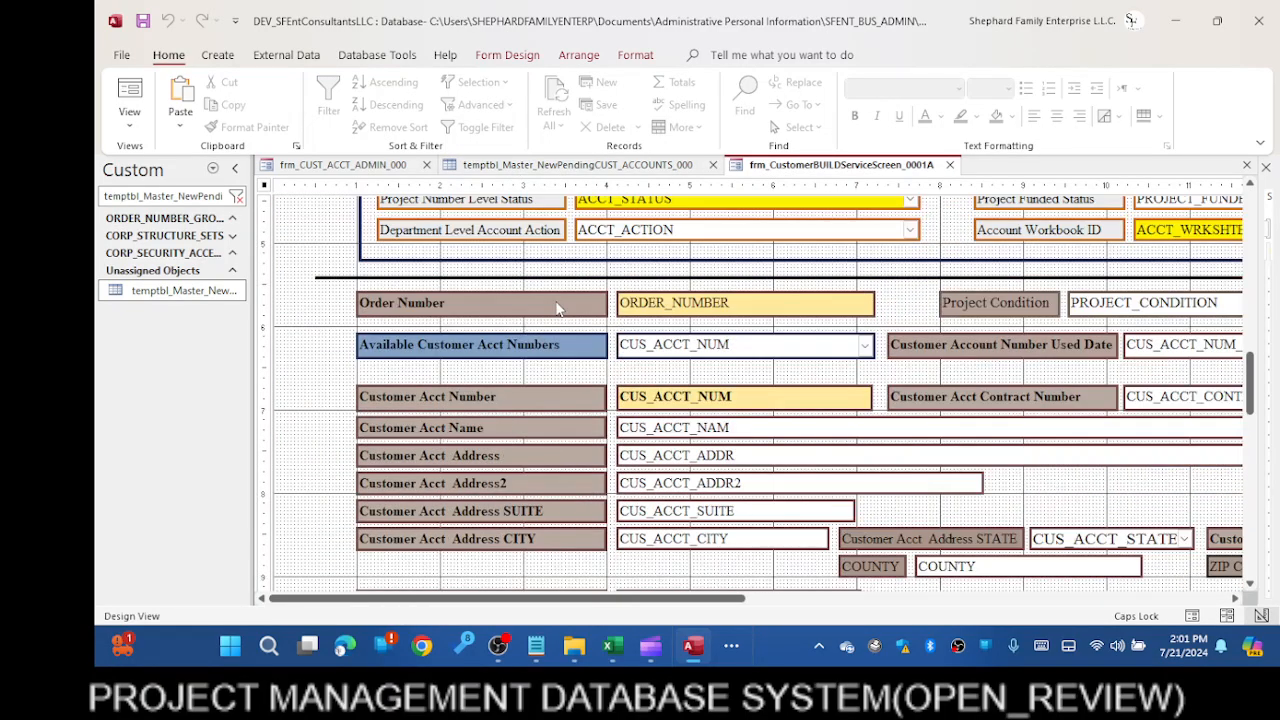
{"action": "scroll", "coordinate": [558, 310], "scroll_direction": "up", "scroll_amount": 5}
{"action": "scroll", "coordinate": [560, 310], "scroll_direction": "down", "scroll_amount": 15}
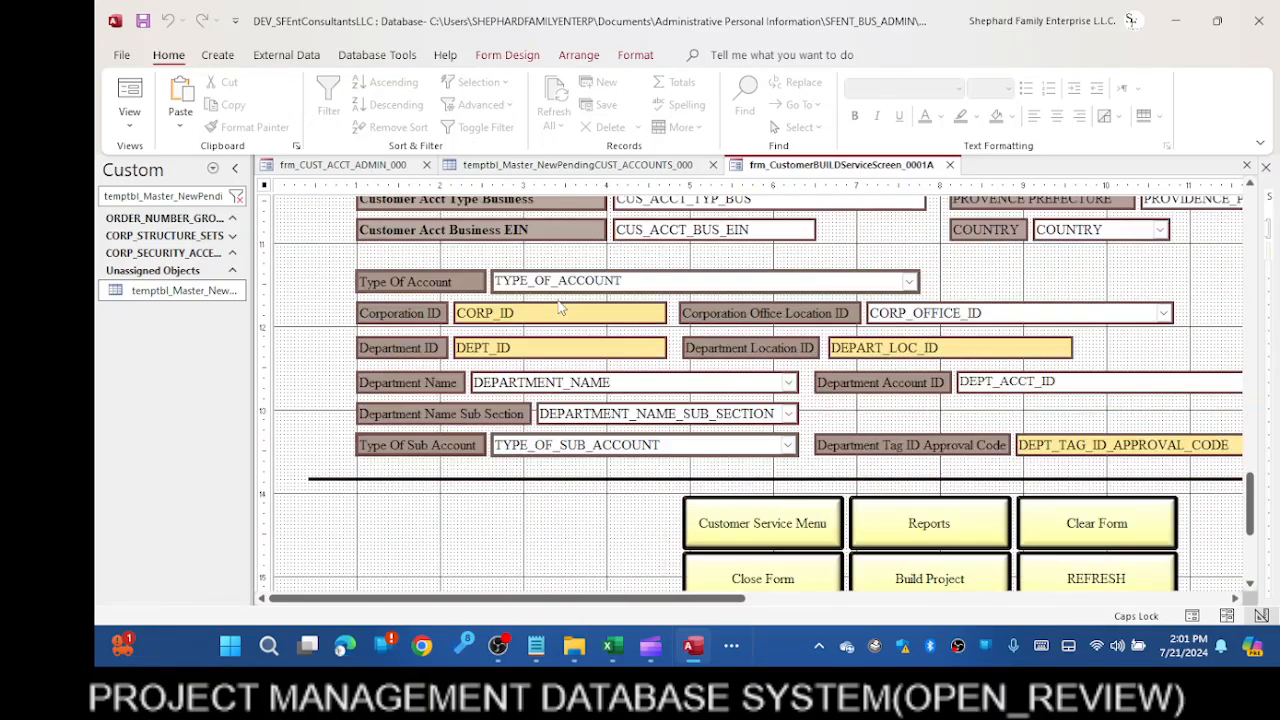
Open the SAVE button's On Click embedded macro and review its actions from SaveRecord through OpenForm
{"action": "left_click", "coordinate": [572, 558]}
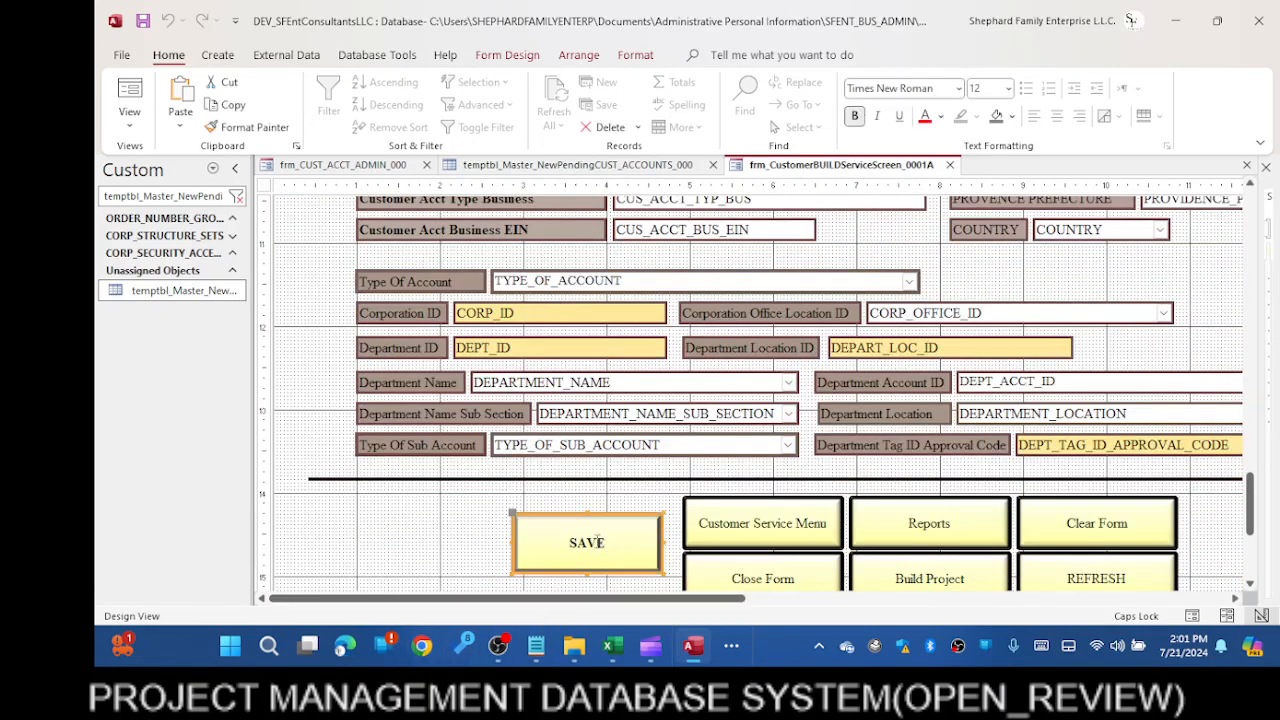
{"action": "key", "text": "F4"}
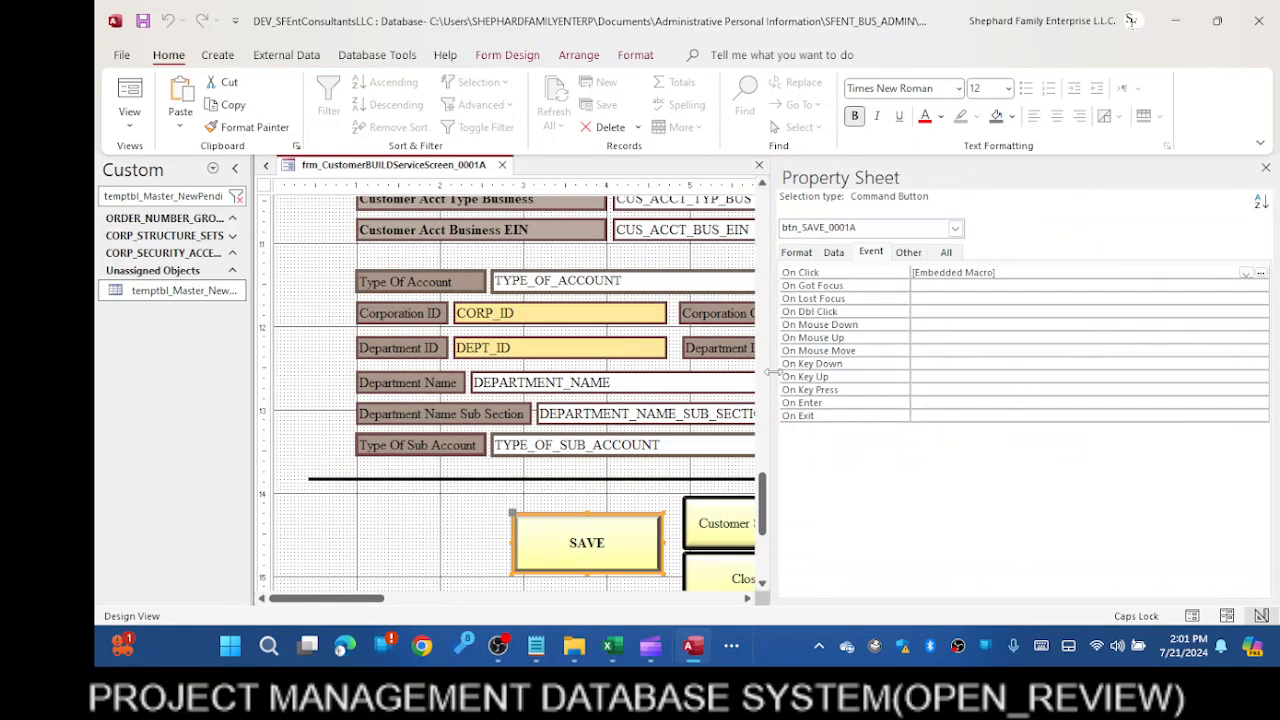
{"action": "left_click", "coordinate": [1263, 274]}
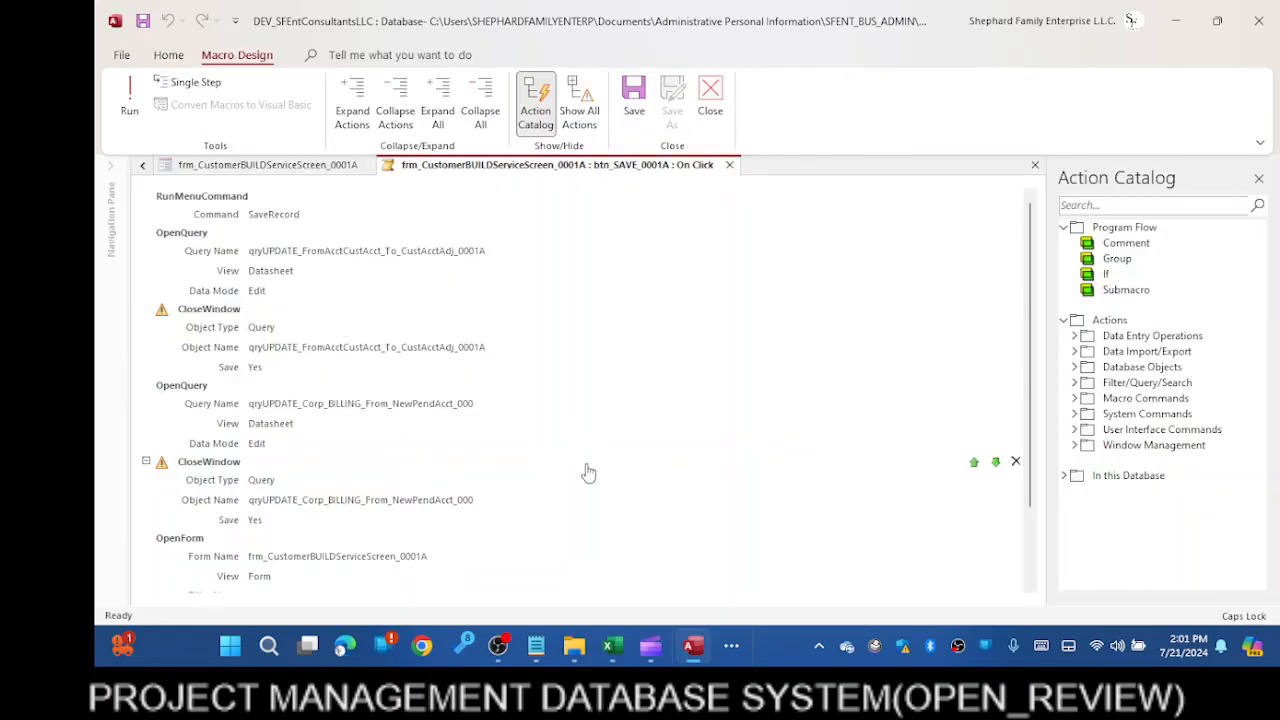
{"action": "scroll", "coordinate": [586, 466], "scroll_direction": "down", "scroll_amount": 2}
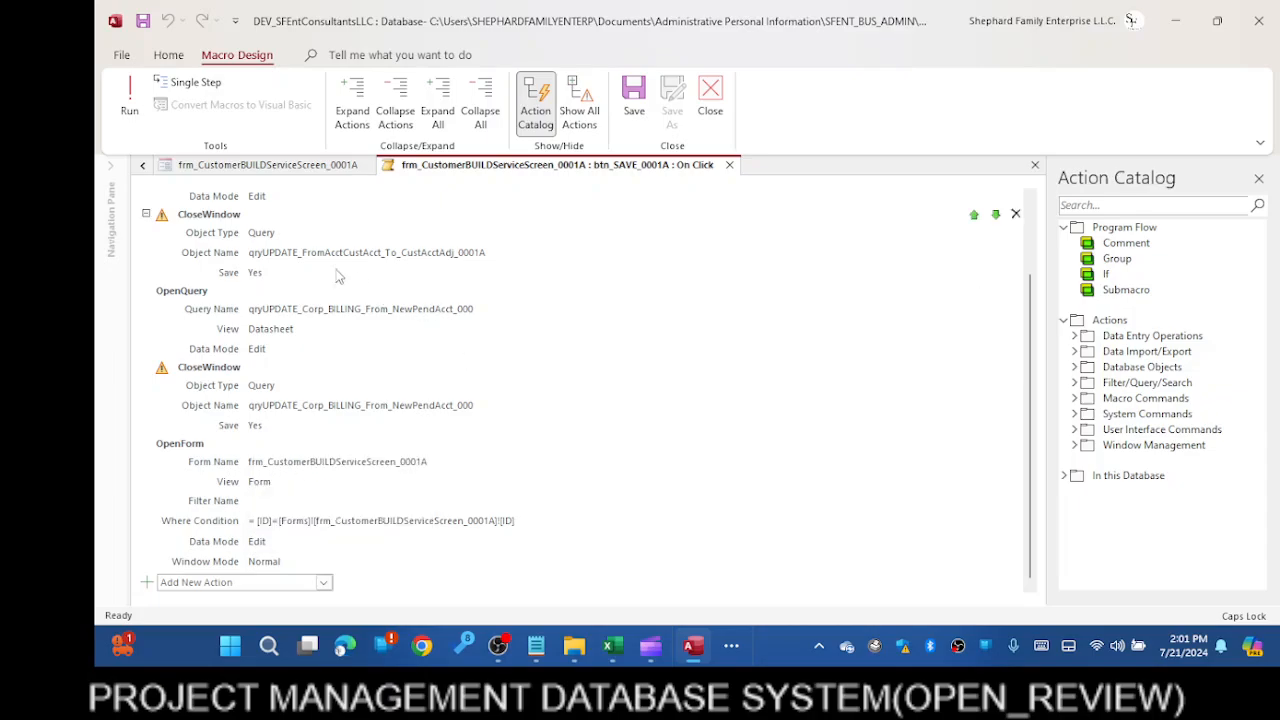
{"action": "scroll", "coordinate": [420, 350], "scroll_direction": "up", "scroll_amount": 3}
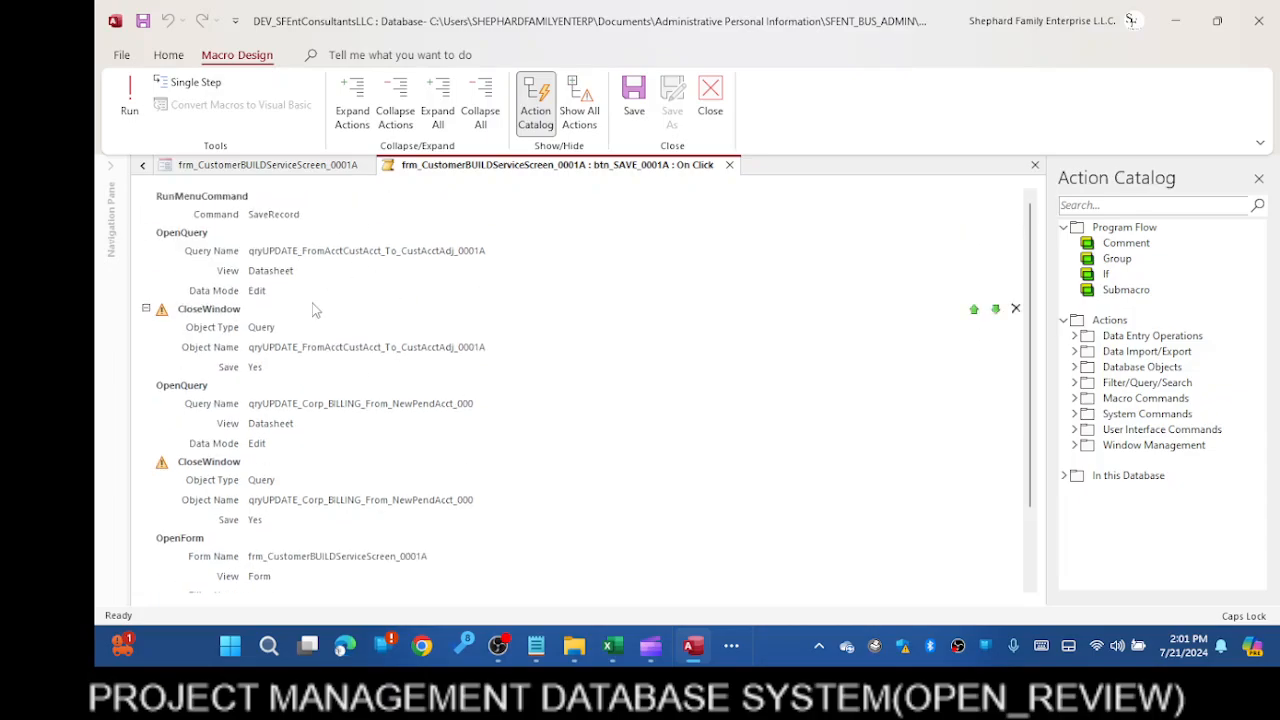
{"action": "scroll", "coordinate": [440, 434], "scroll_direction": "down", "scroll_amount": 3}
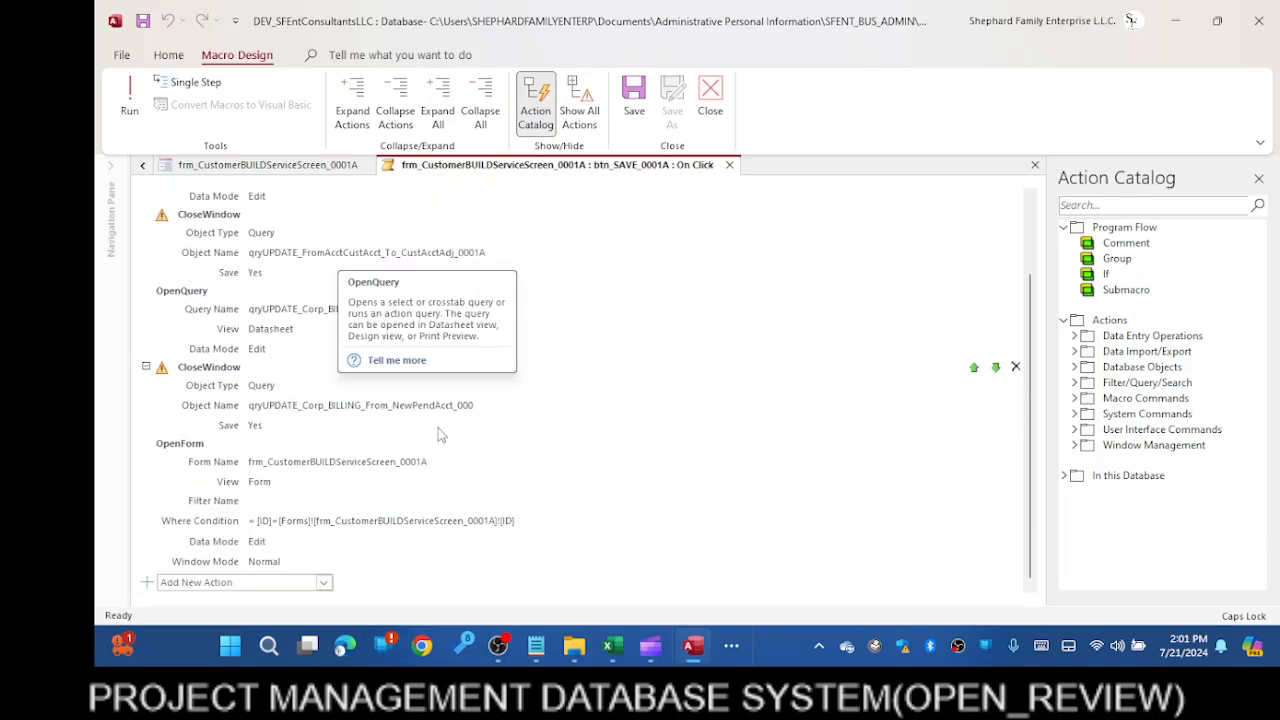
Add an OpenQuery action for qryAPPEND_NEWPEND_CUST_0002D at the macro's end with Data Mode set to Add
{"action": "left_click", "coordinate": [322, 582]}
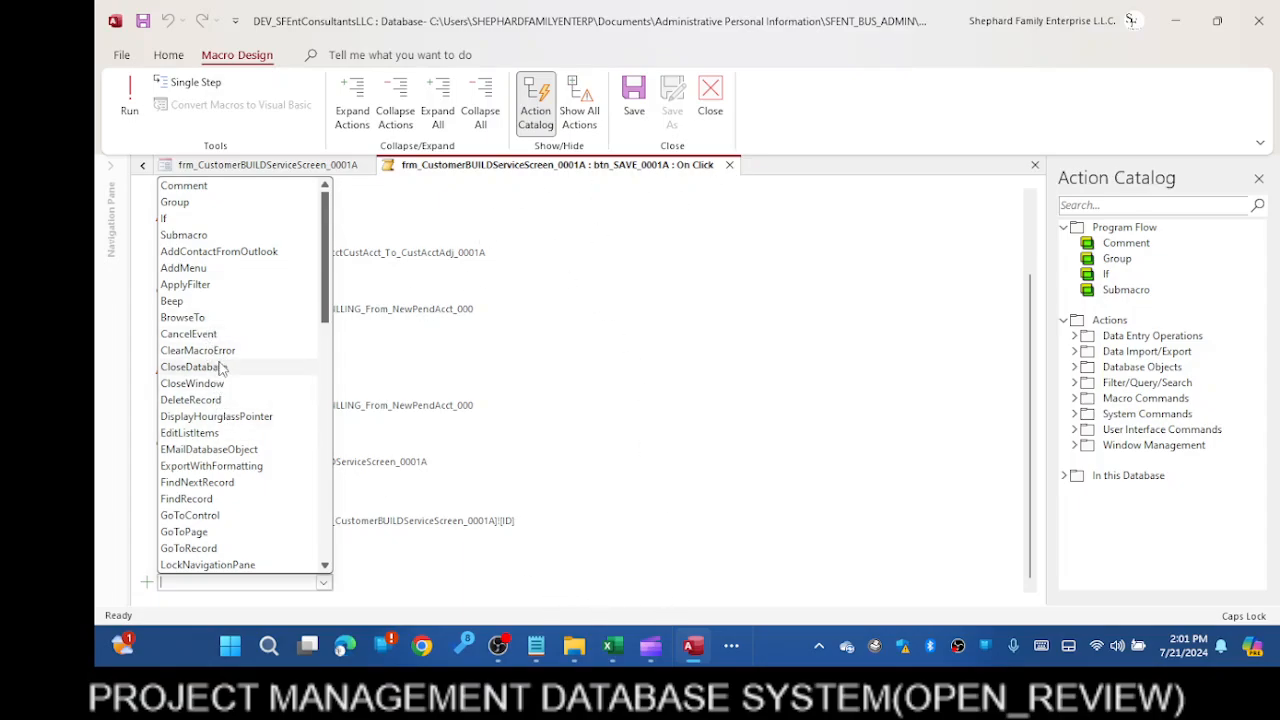
{"action": "scroll", "coordinate": [241, 443], "scroll_direction": "down", "scroll_amount": 3}
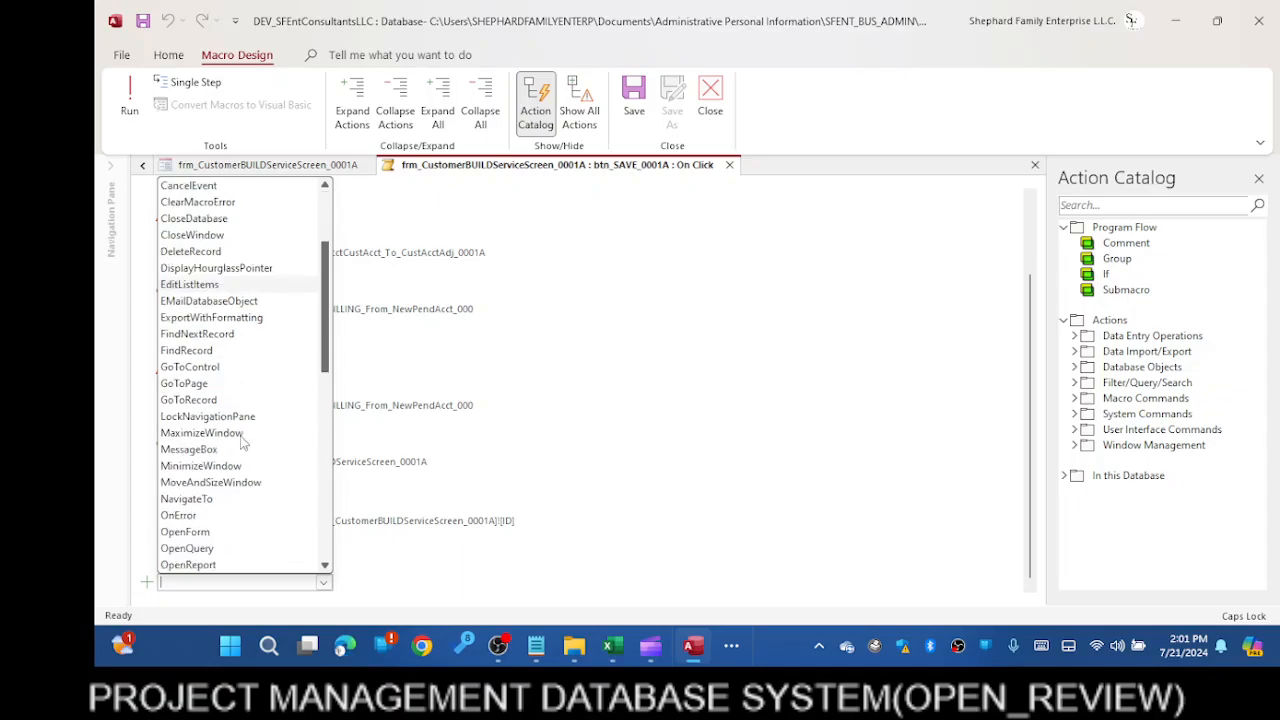
{"action": "scroll", "coordinate": [241, 443], "scroll_direction": "down", "scroll_amount": 2}
{"action": "left_click", "coordinate": [218, 455]}
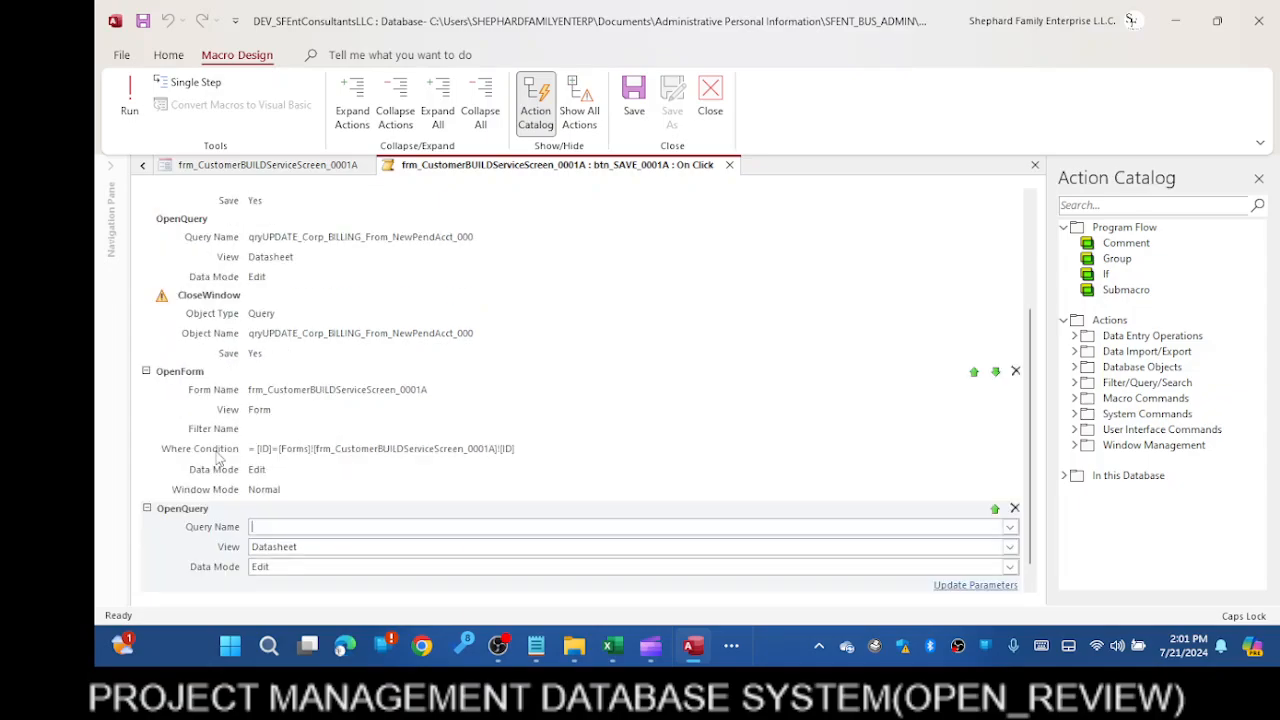
{"action": "left_click", "coordinate": [284, 523]}
{"action": "type", "text": "qryAPPEND_NEWPEND_CUST_0002D"}
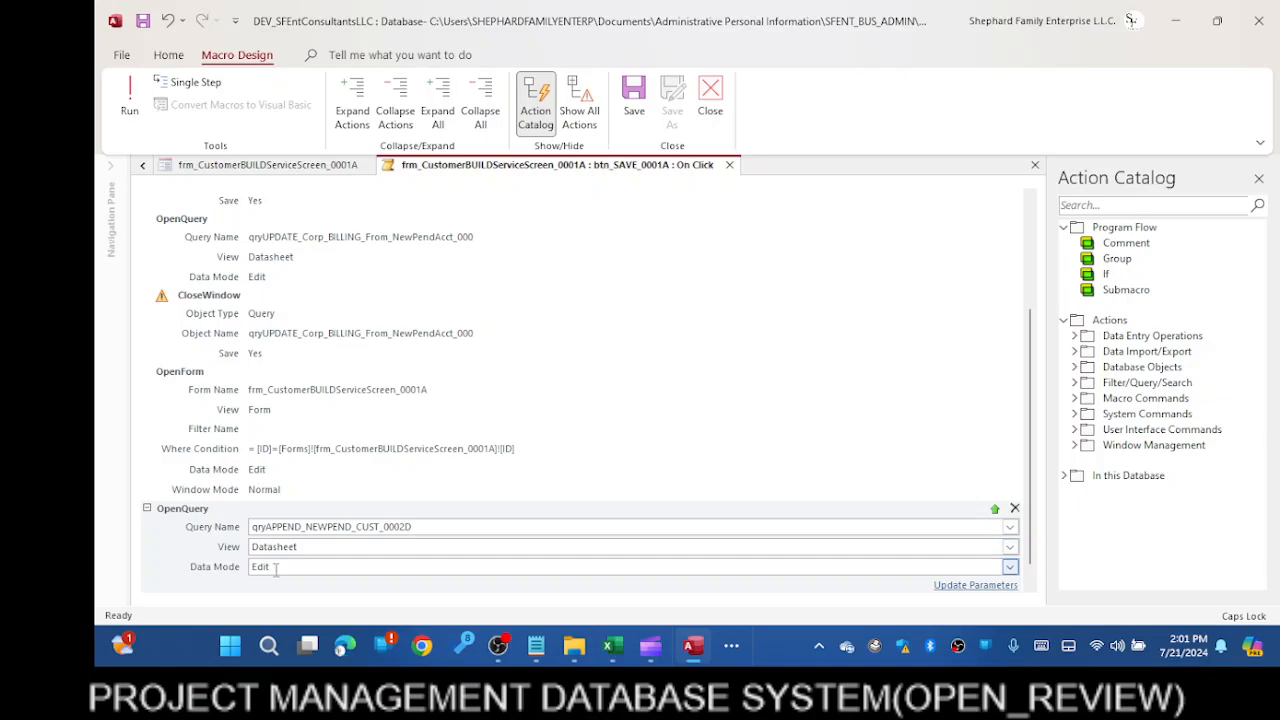
{"action": "left_click", "coordinate": [290, 567]}
{"action": "left_click", "coordinate": [1010, 568]}
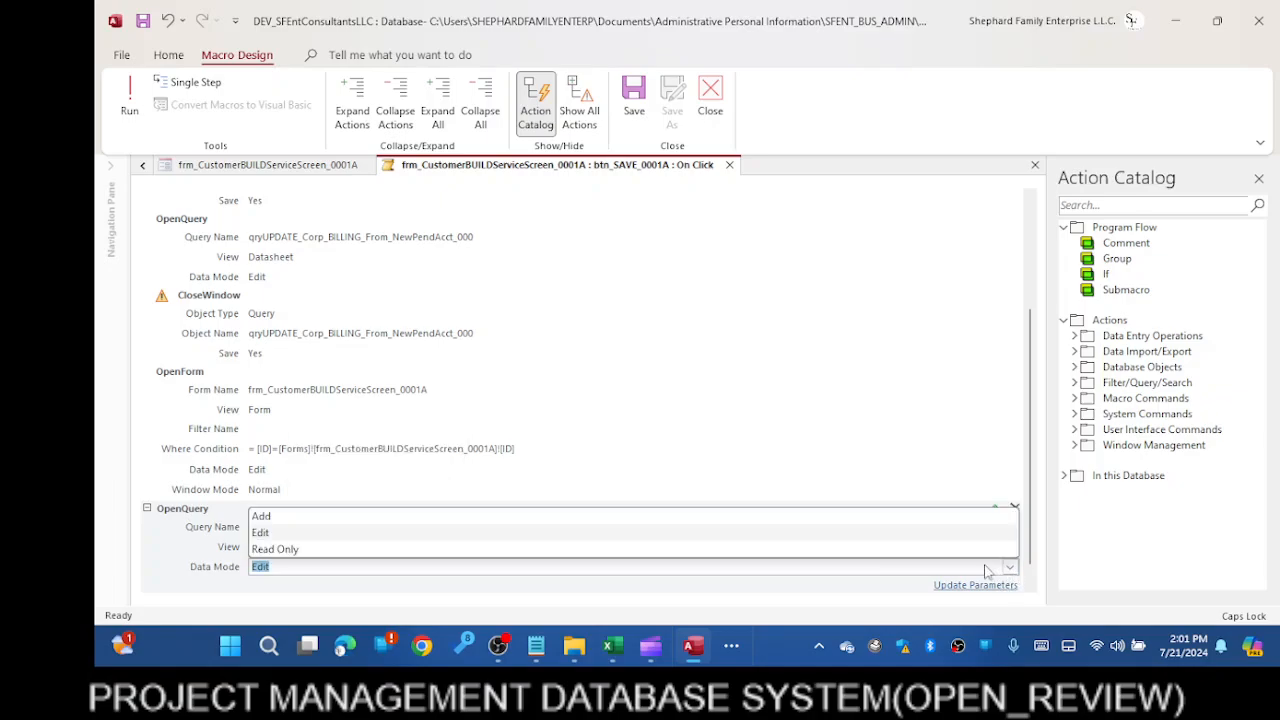
{"action": "left_click", "coordinate": [313, 525]}
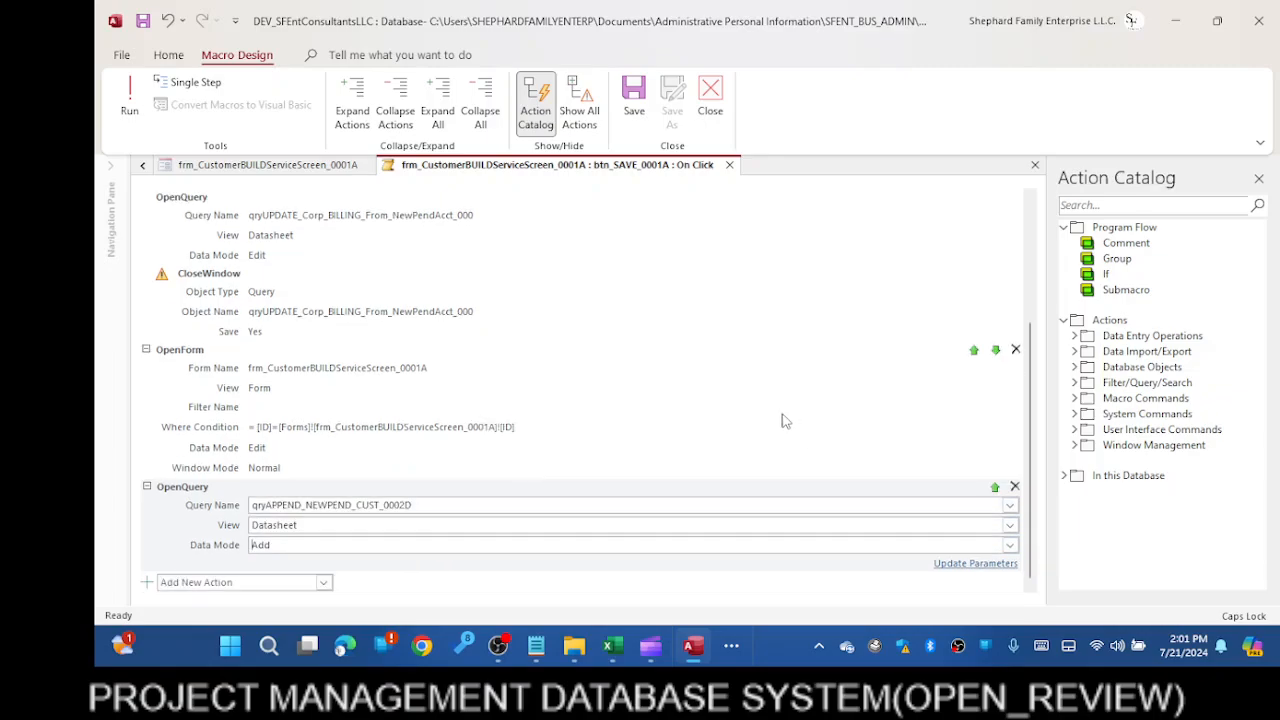
Add a CloseWindow action with Object Type Query and Object Name qryAPPEND_NEWPEND_CUST_0002D below the new OpenQuery
{"action": "left_click", "coordinate": [324, 587]}
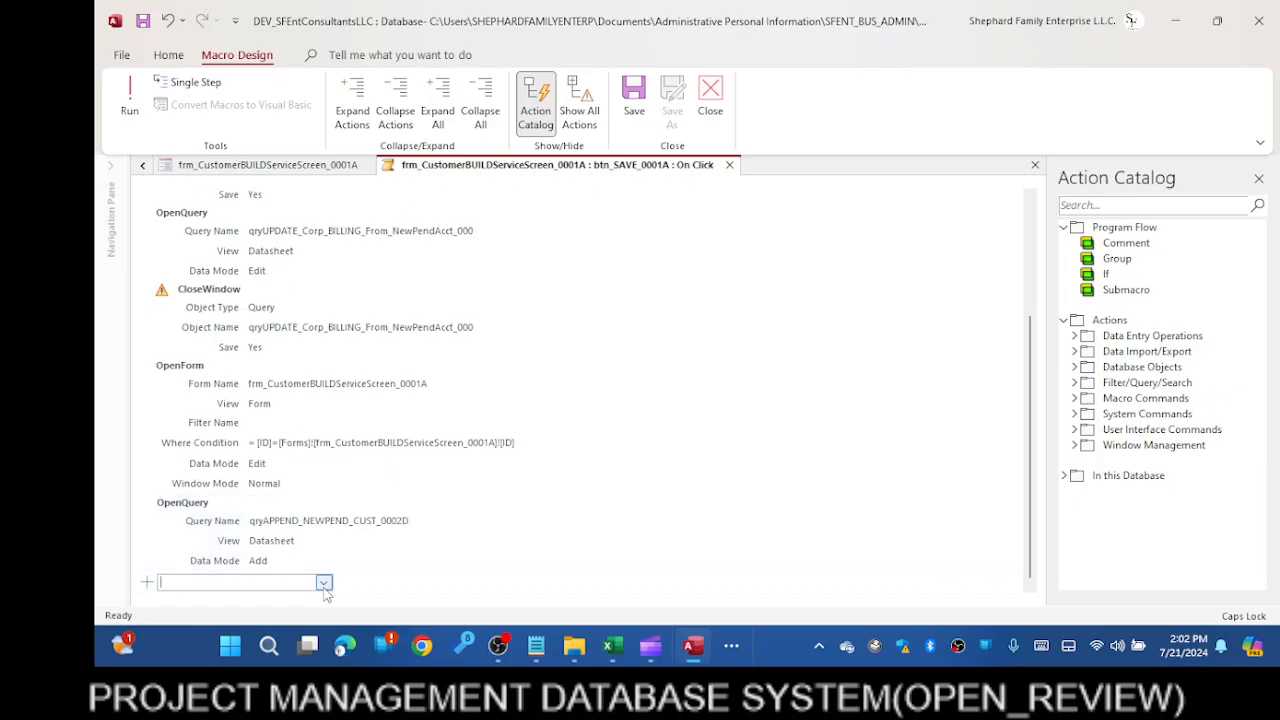
{"action": "left_click", "coordinate": [324, 588]}
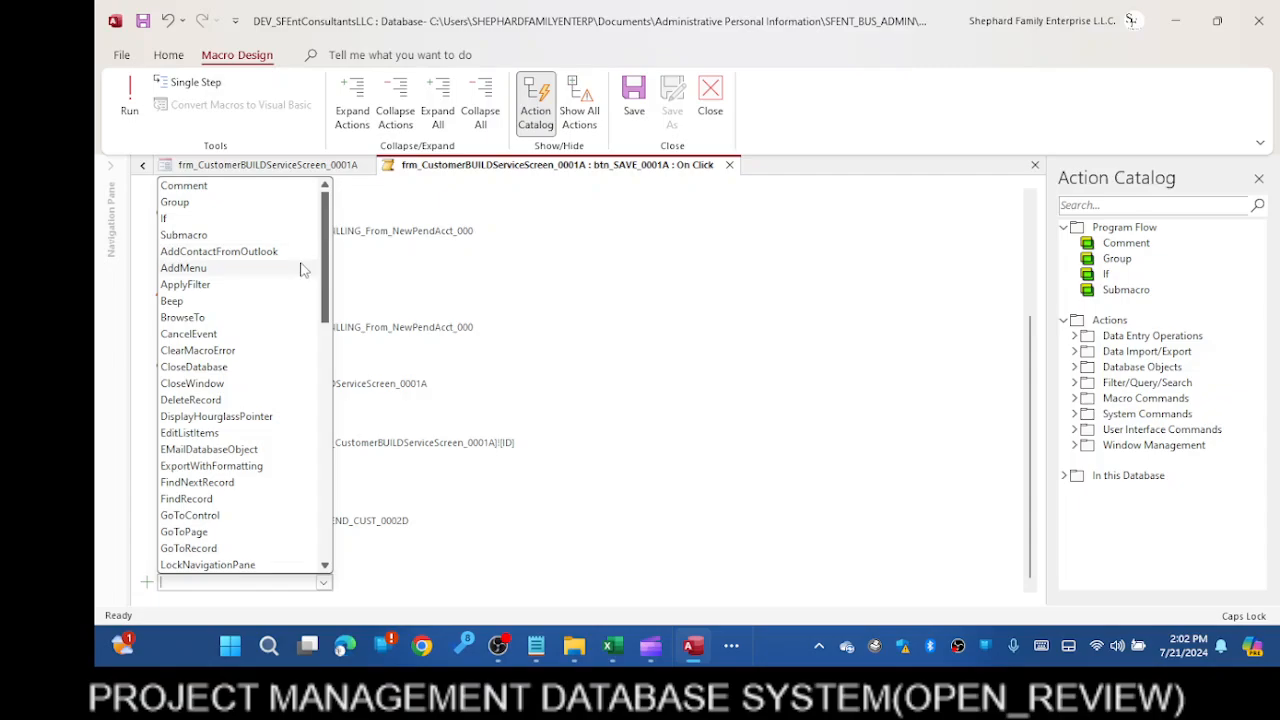
{"action": "scroll", "coordinate": [245, 350], "scroll_direction": "down", "scroll_amount": 5}
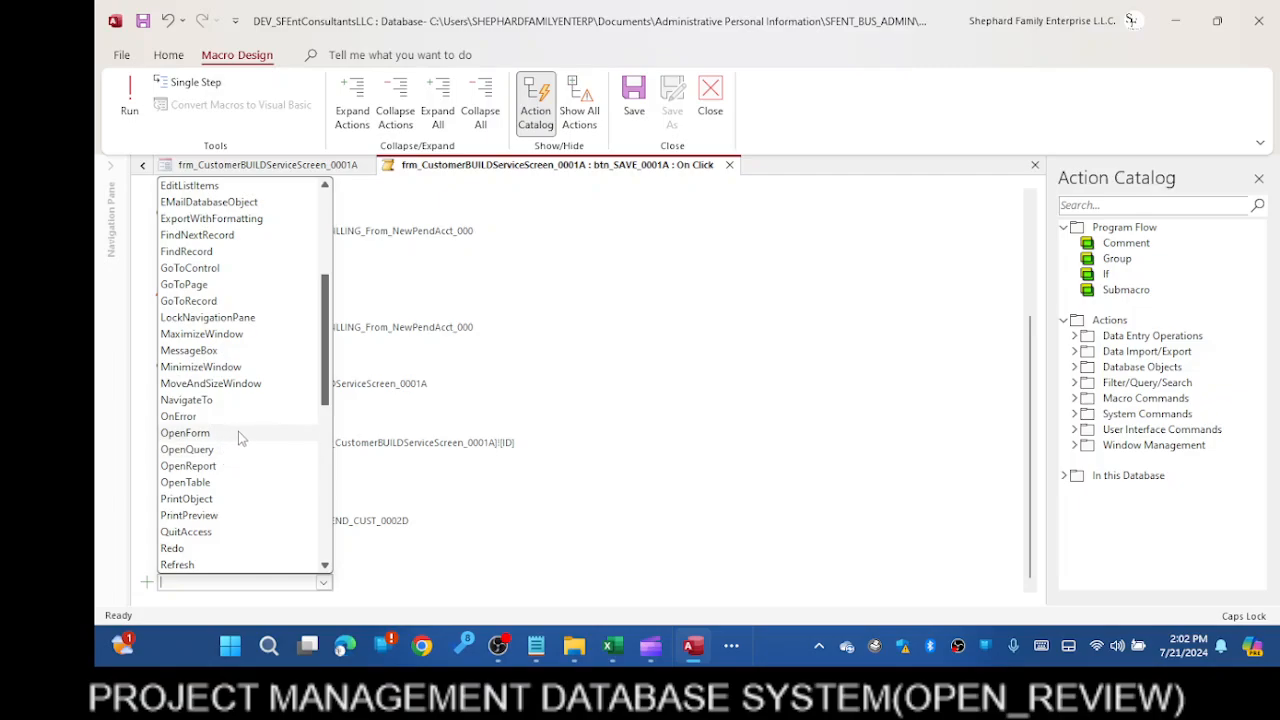
{"action": "scroll", "coordinate": [238, 431], "scroll_direction": "up", "scroll_amount": 5}
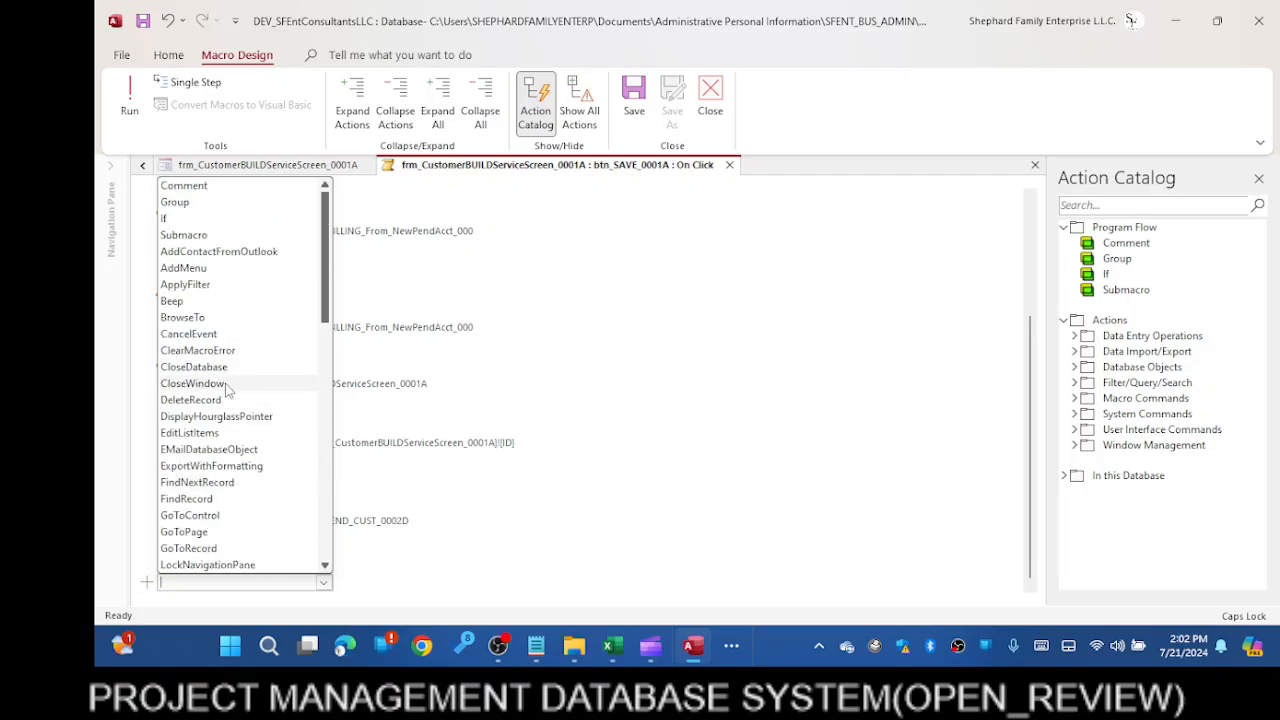
{"action": "left_click", "coordinate": [226, 385]}
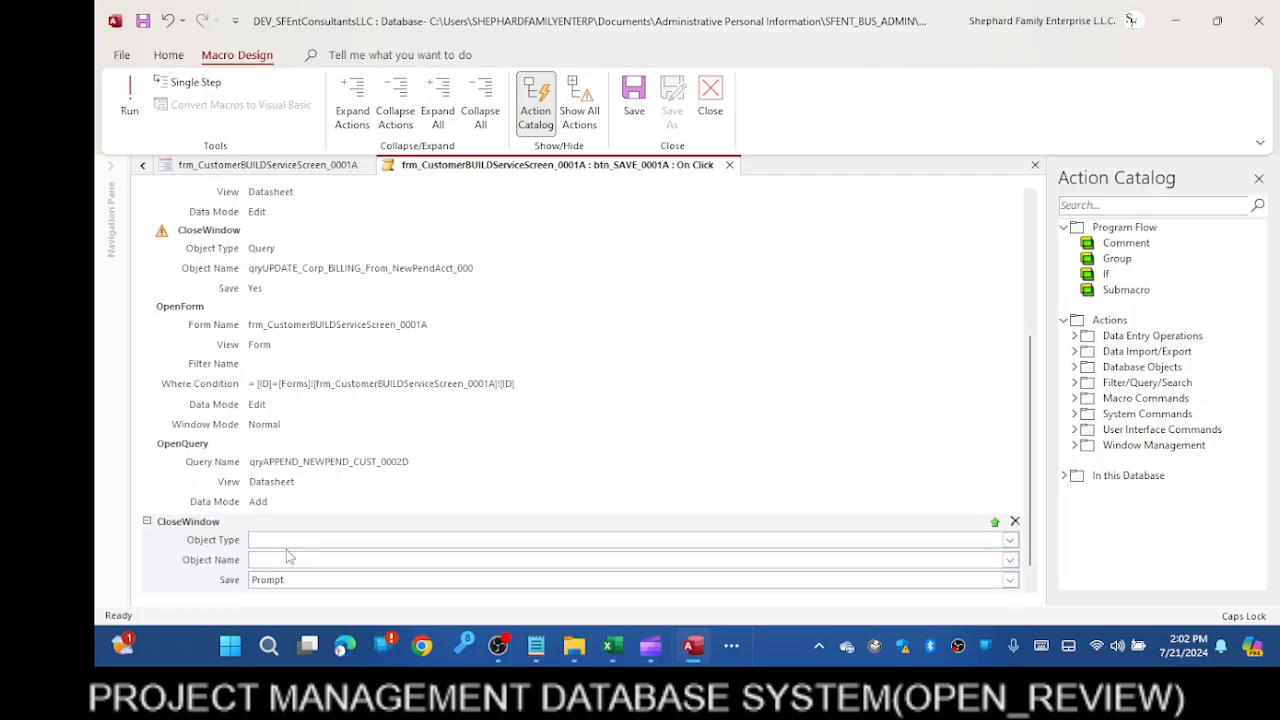
{"action": "left_click", "coordinate": [1009, 540]}
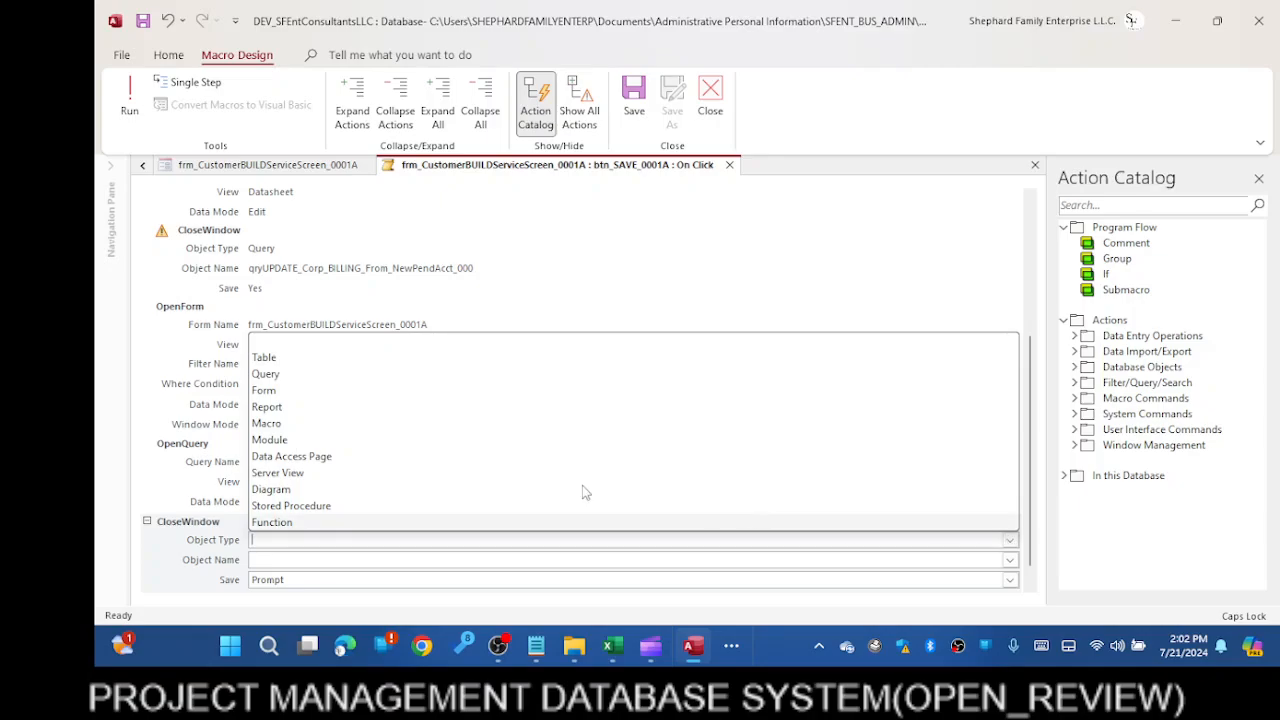
{"action": "left_click", "coordinate": [285, 375]}
{"action": "left_click", "coordinate": [270, 560]}
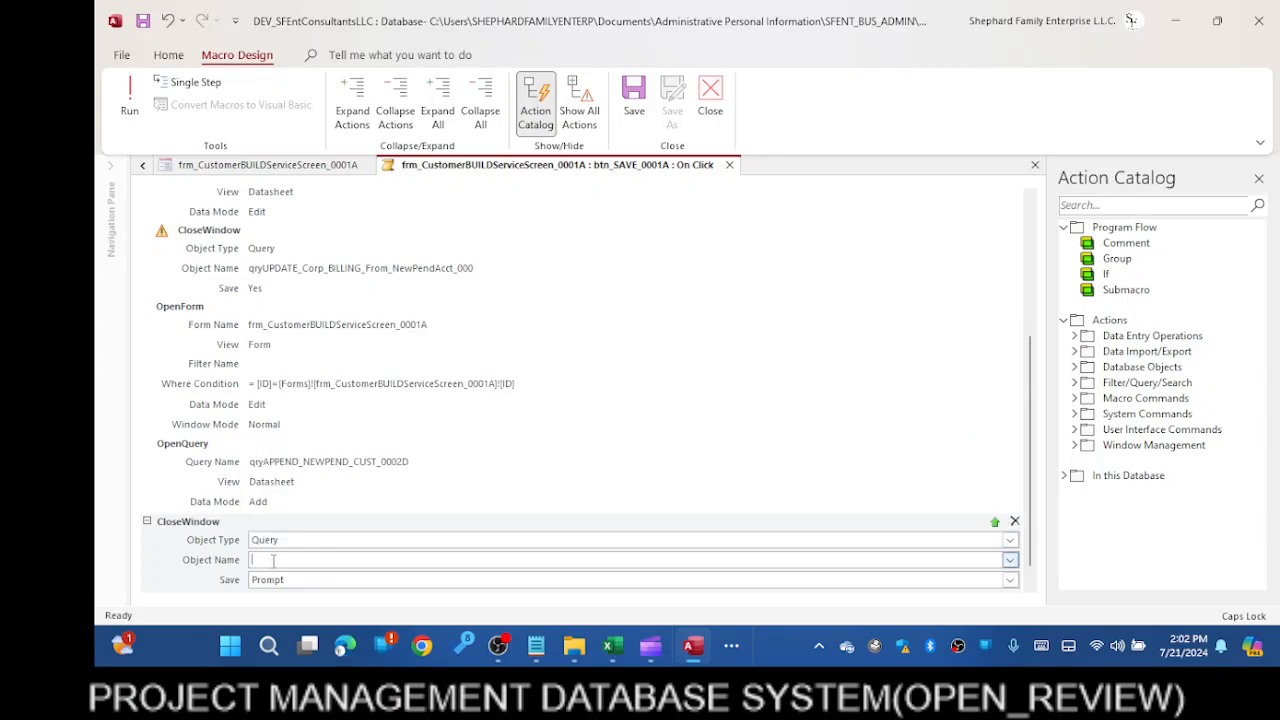
{"action": "type", "text": "qryAPPEND_NEWPEND_CUST_0002D"}
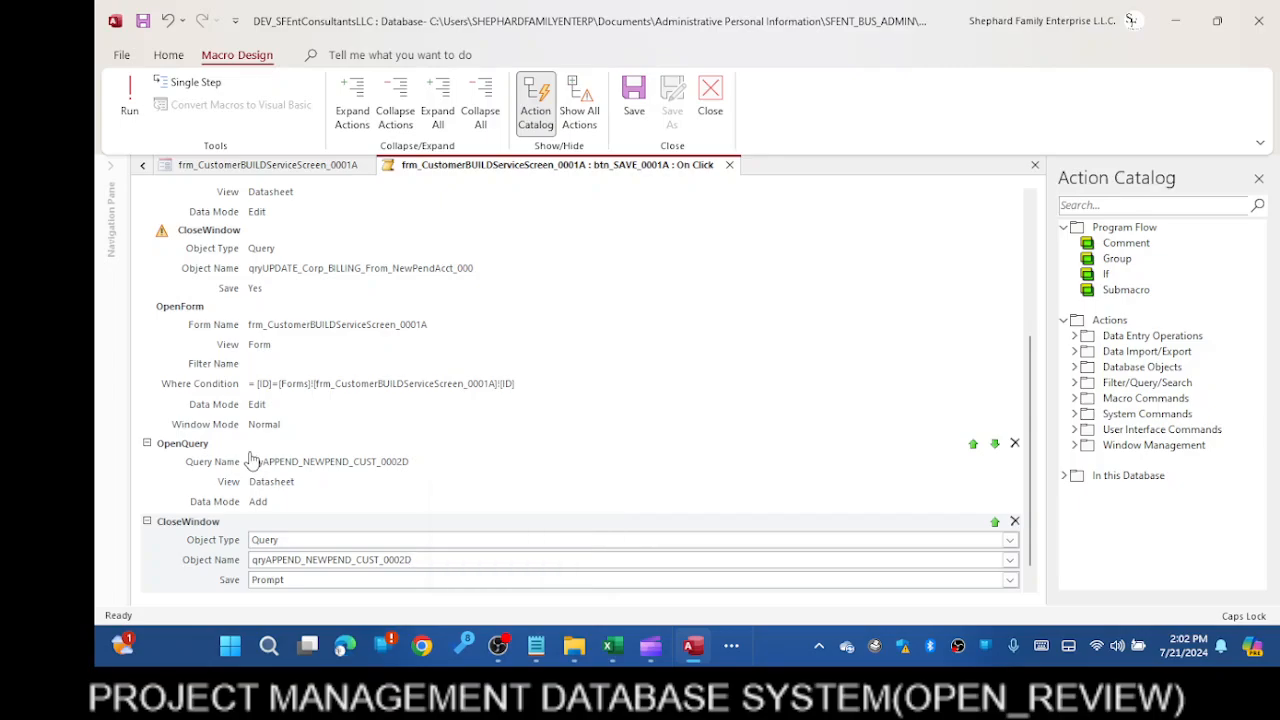
Move the qryAPPEND_NEWPEND_CUST_0002D OpenQuery action to the top of the macro, followed directly by its CloseWindow action
{"action": "left_click_drag", "start_coordinate": [253, 458], "coordinate": [244, 196]}
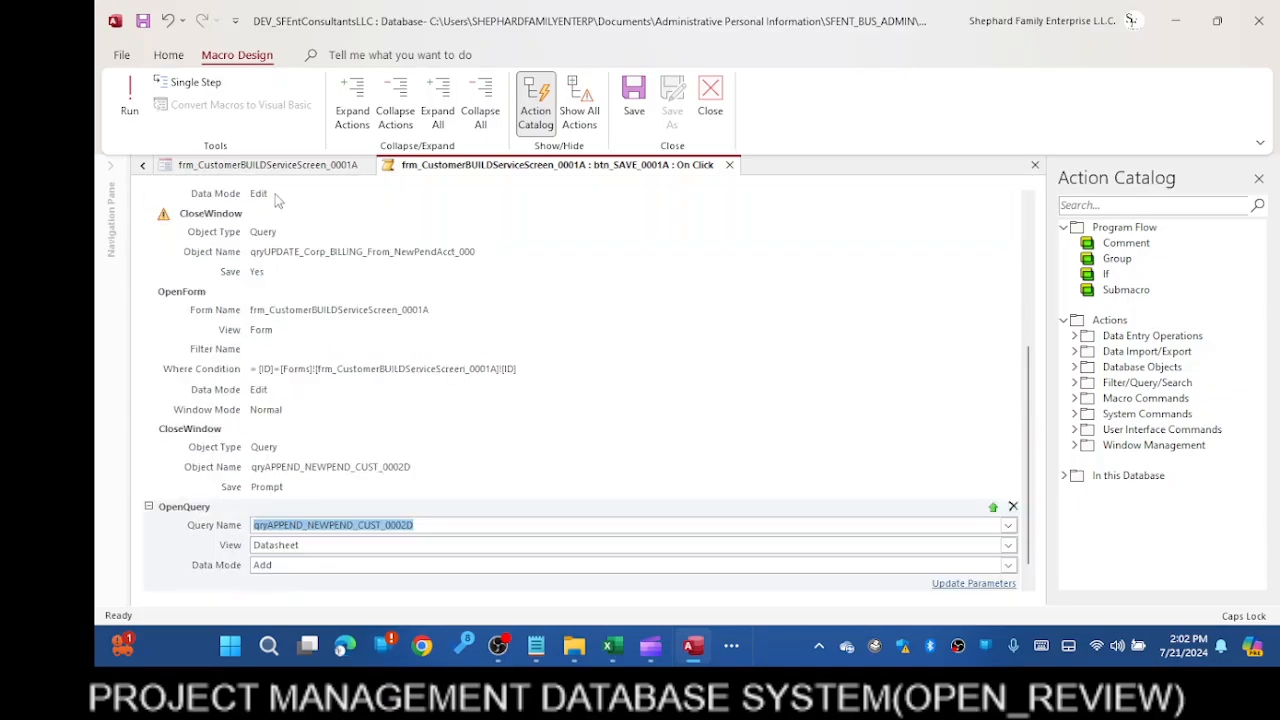
{"action": "left_click_drag", "start_coordinate": [435, 515], "coordinate": [447, 208]}
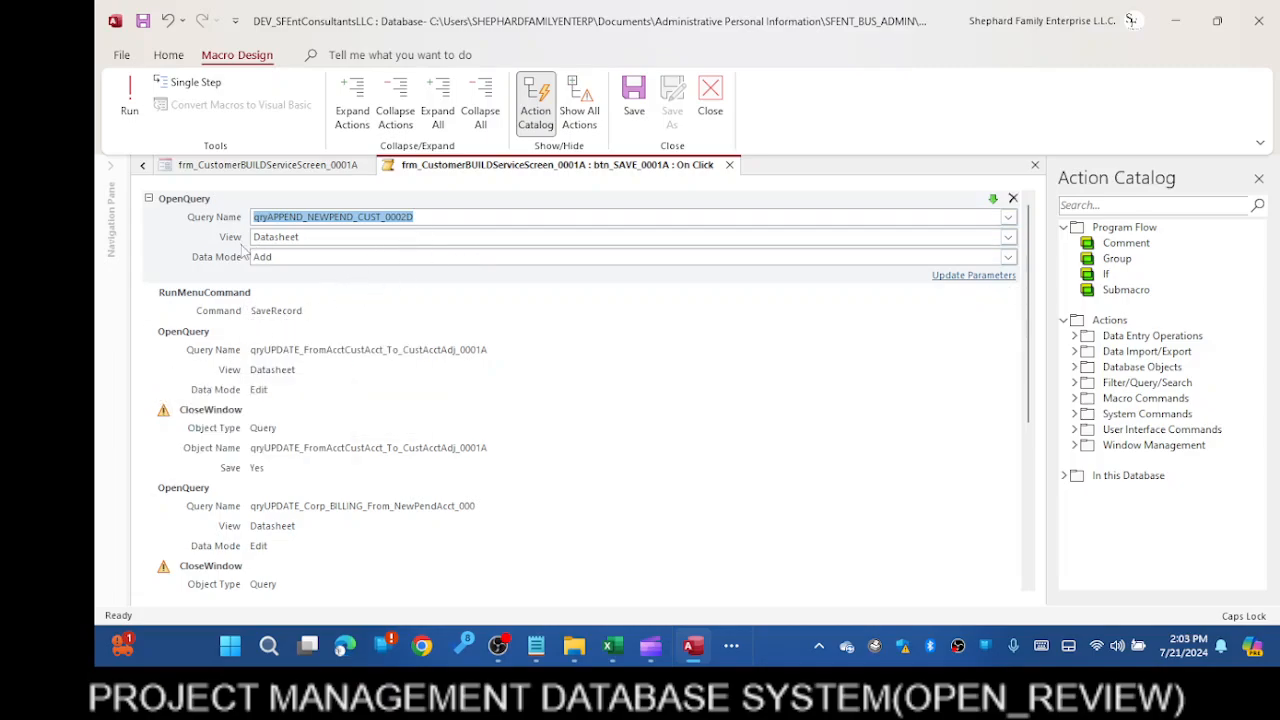
{"action": "scroll", "coordinate": [298, 525], "scroll_direction": "down", "scroll_amount": 5}
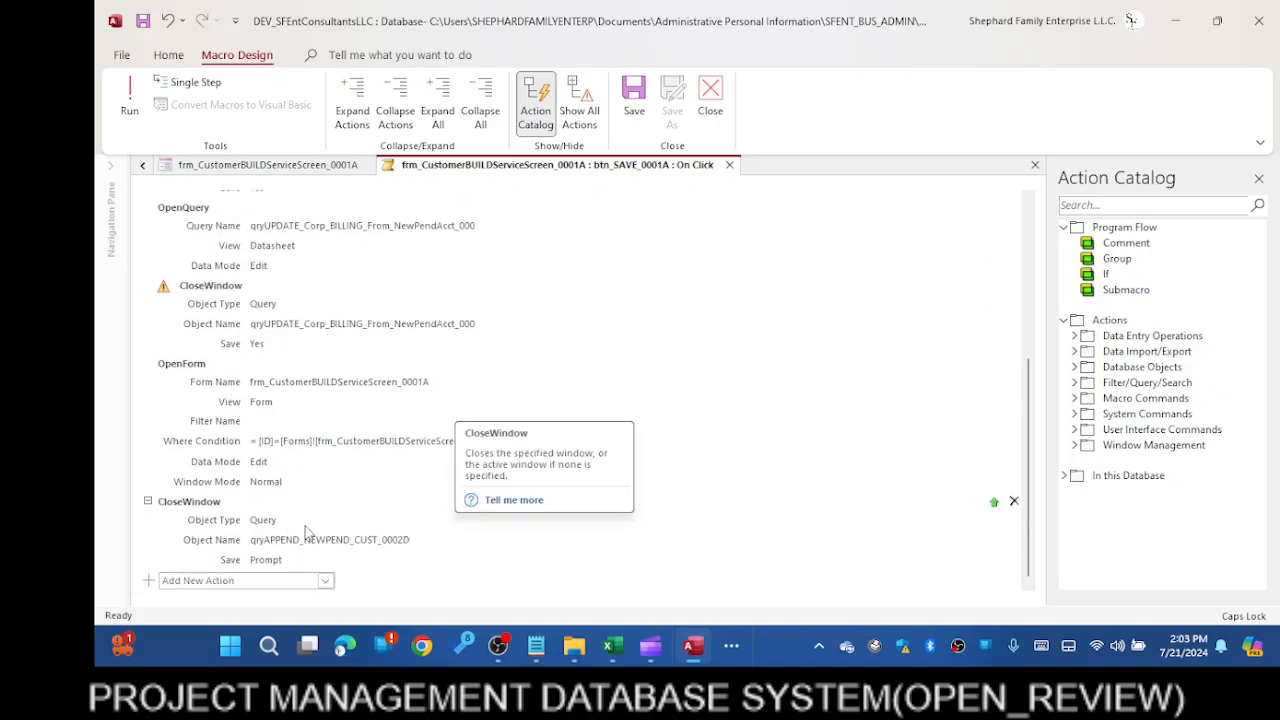
{"action": "left_click_drag", "start_coordinate": [307, 519], "coordinate": [324, 284]}
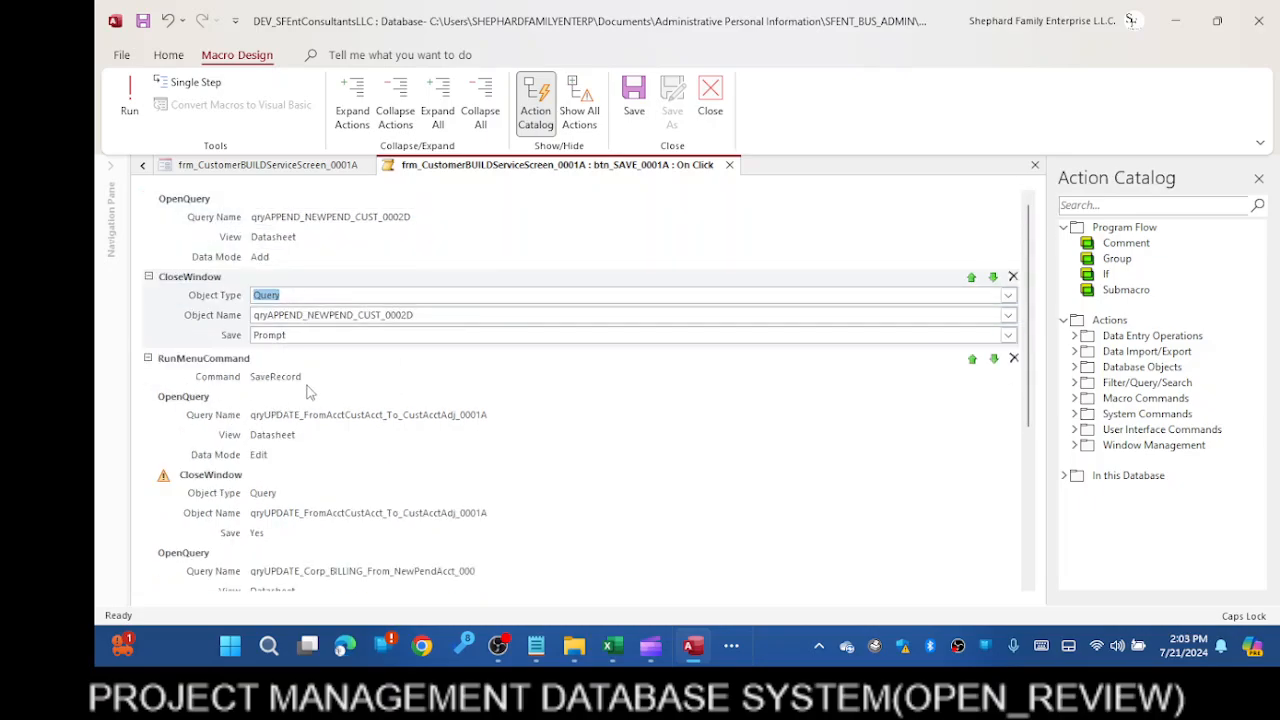
Delete the RunMenuCommand SaveRecord action from the macro and close the macro design
{"action": "left_click", "coordinate": [352, 365]}
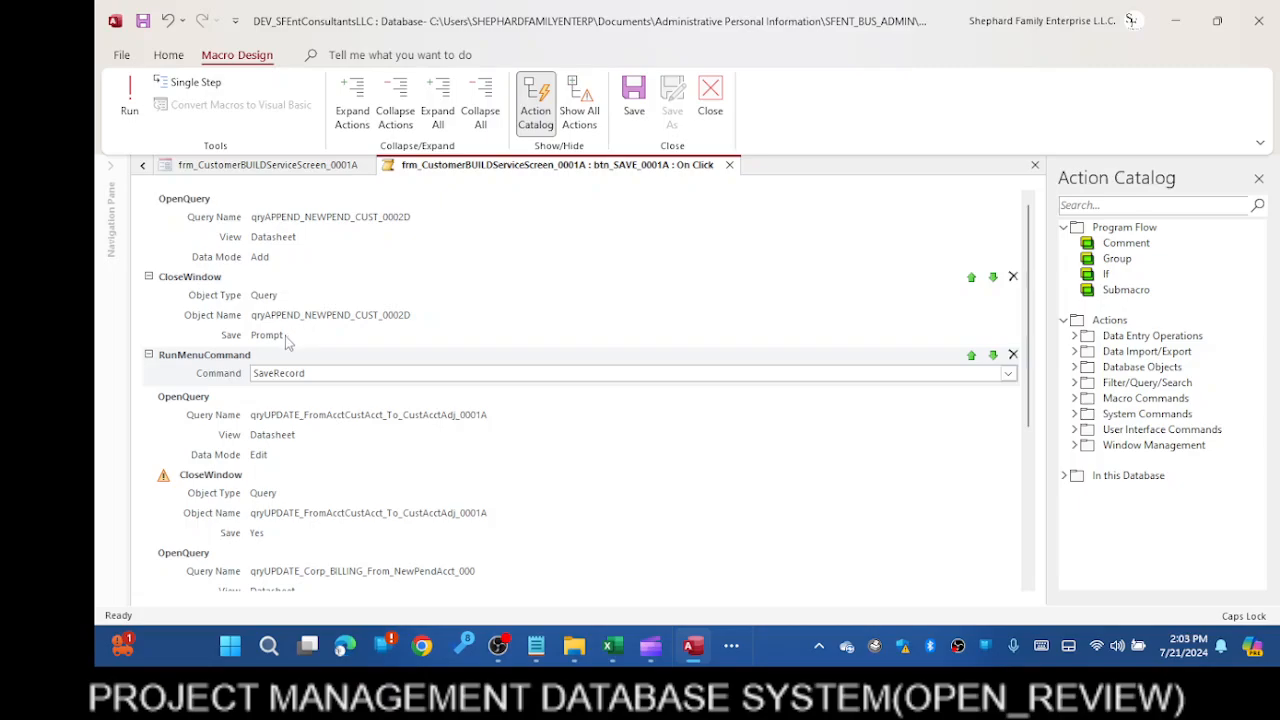
{"action": "left_click", "coordinate": [1013, 355]}
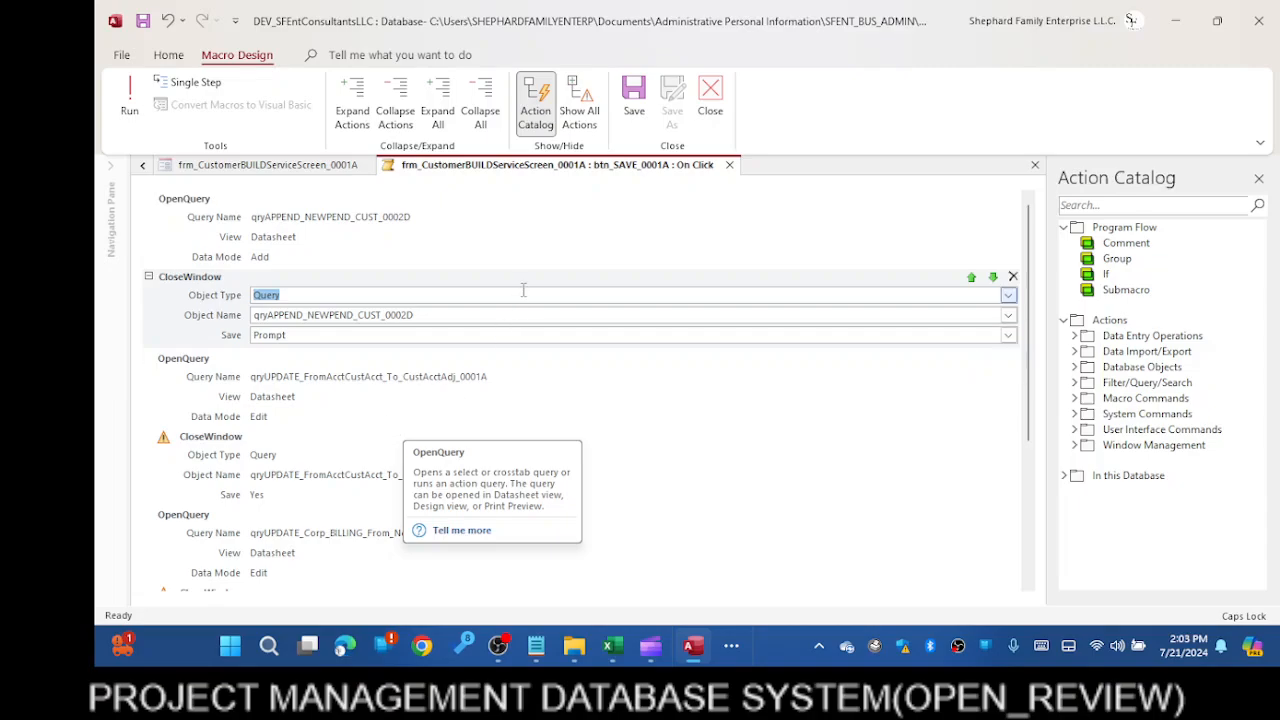
{"action": "left_click", "coordinate": [334, 378]}
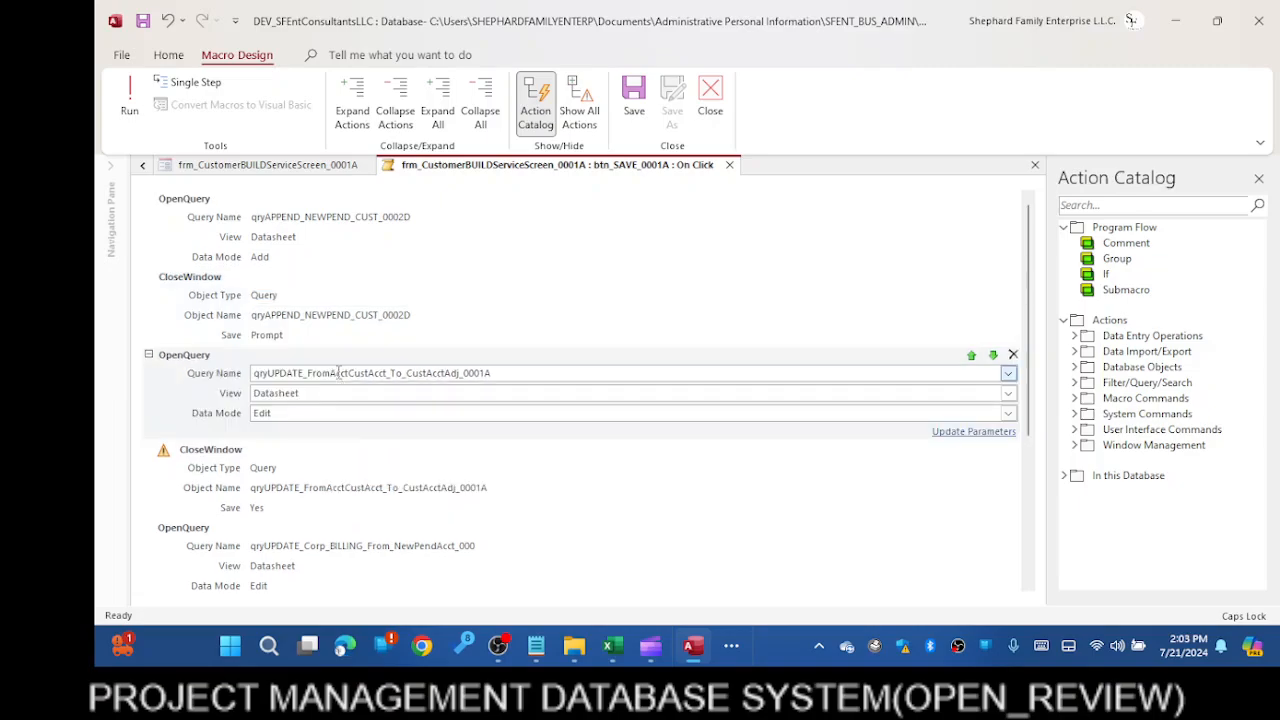
{"action": "left_click", "coordinate": [507, 372]}
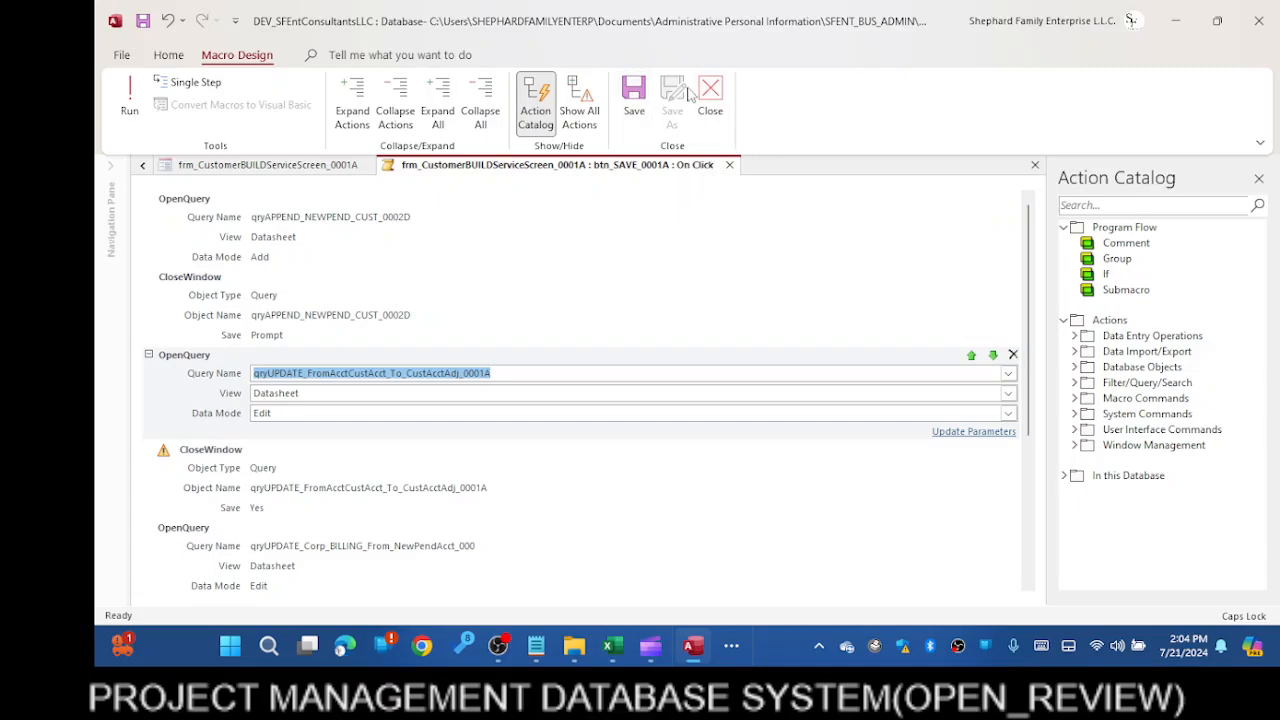
{"action": "left_click", "coordinate": [720, 95]}
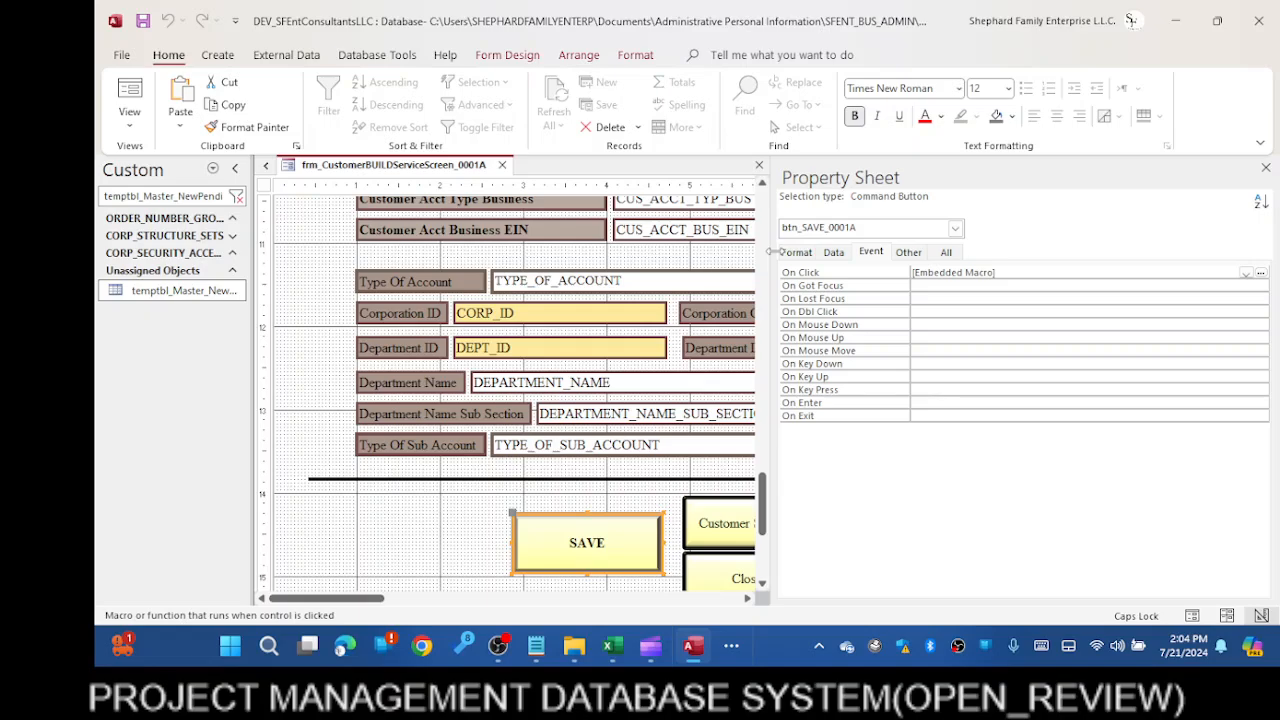
Examine the service group, order number and service request columns of the last record in temptbl_Master_NewPendingCUST_ACCOUNTS_000
{"action": "left_click_drag", "start_coordinate": [770, 251], "coordinate": [1205, 251]}
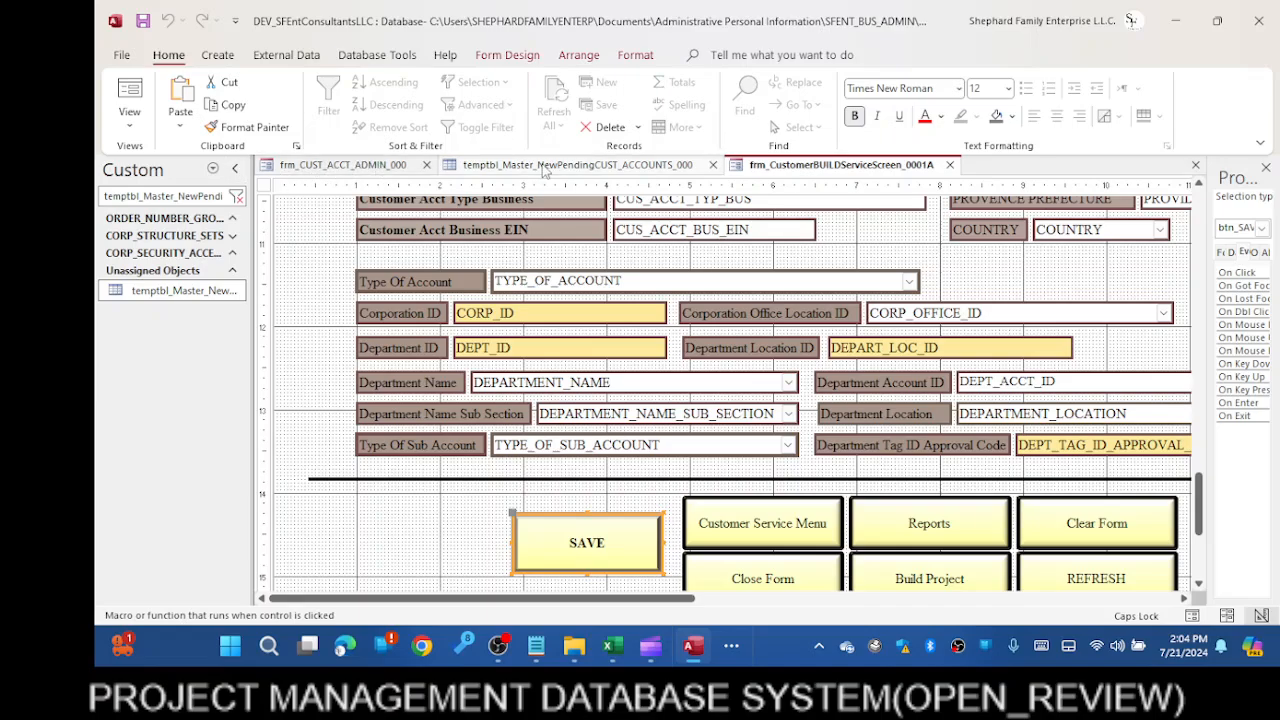
{"action": "left_click", "coordinate": [545, 168]}
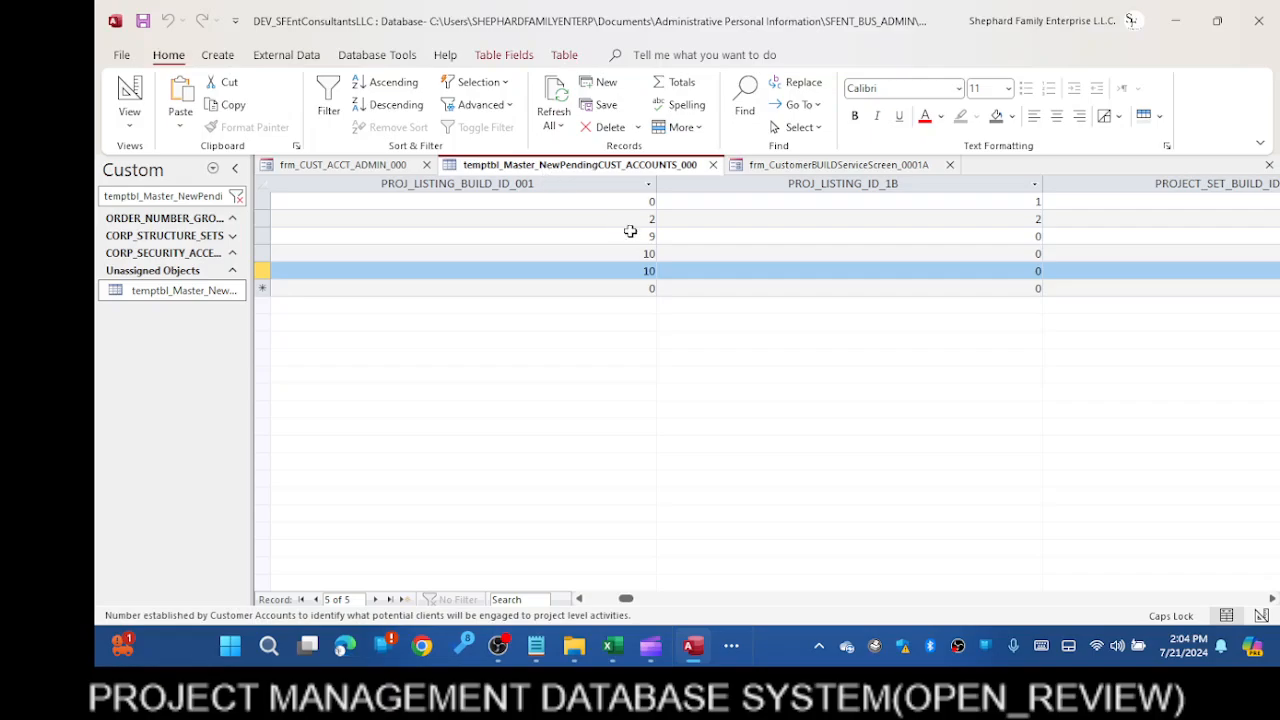
{"action": "left_click_drag", "start_coordinate": [626, 598], "coordinate": [674, 604]}
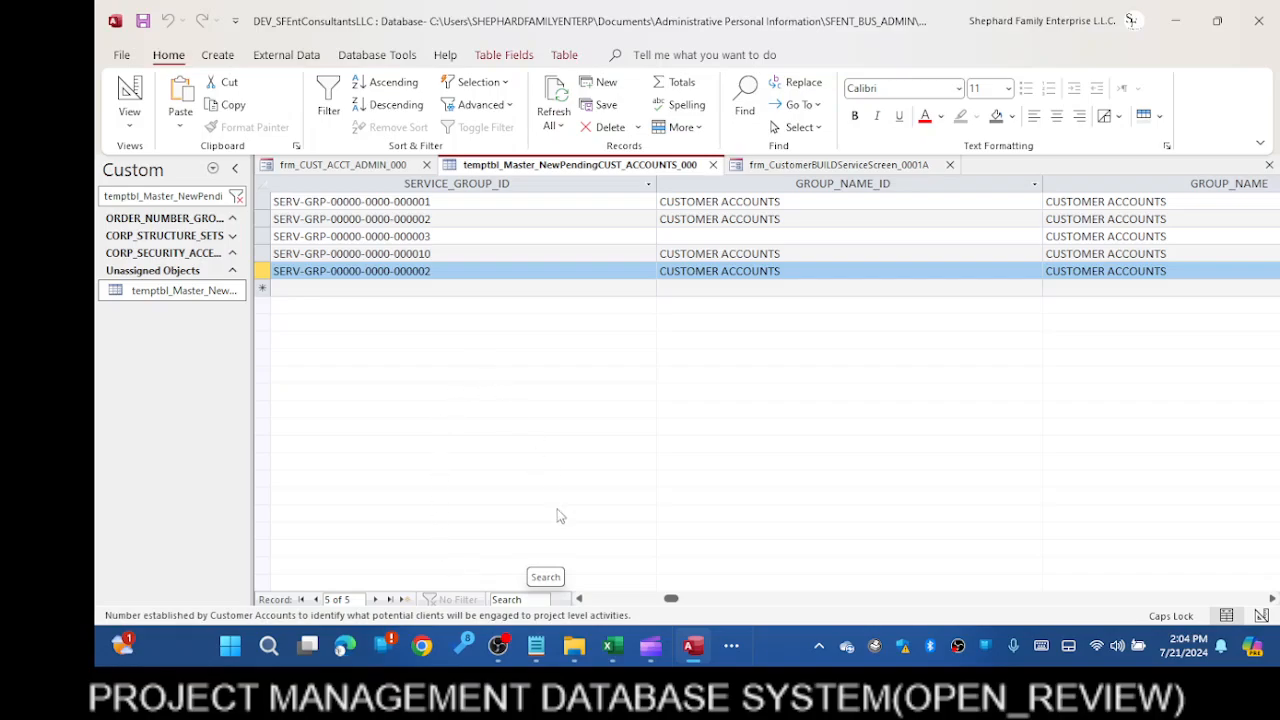
{"action": "left_click_drag", "start_coordinate": [674, 599], "coordinate": [700, 598]}
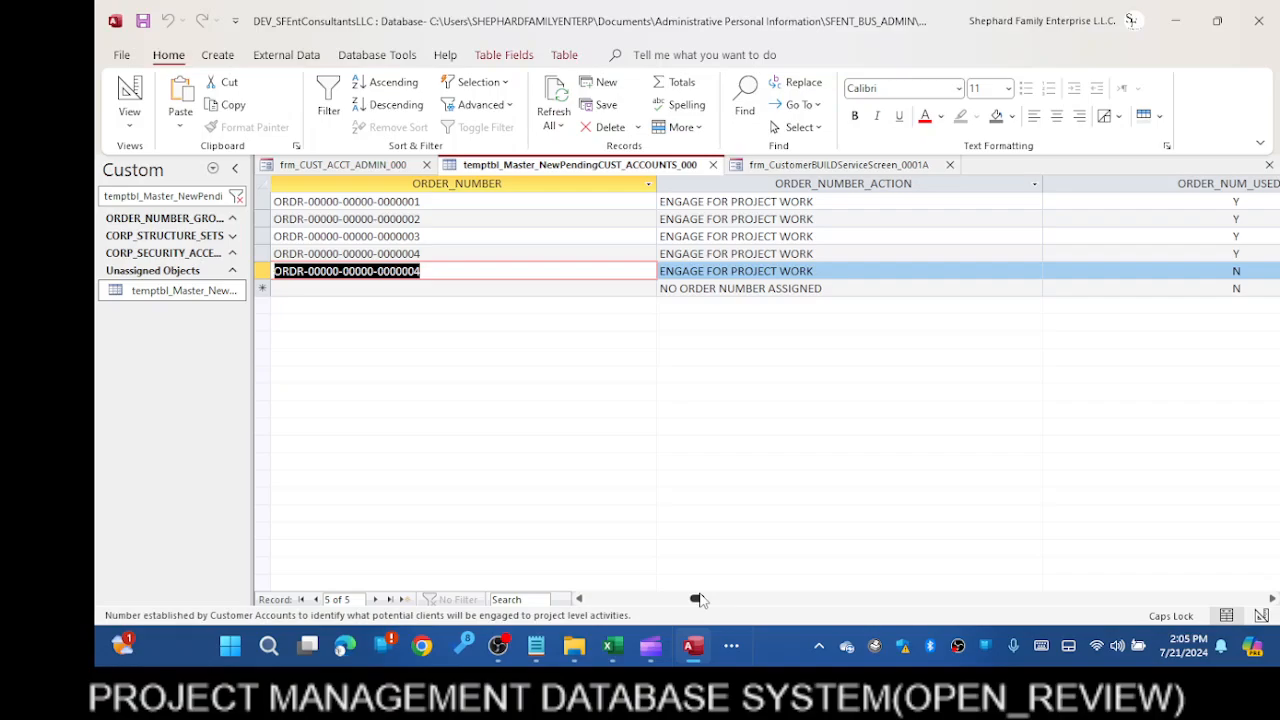
{"action": "left_click_drag", "start_coordinate": [700, 598], "coordinate": [719, 598]}
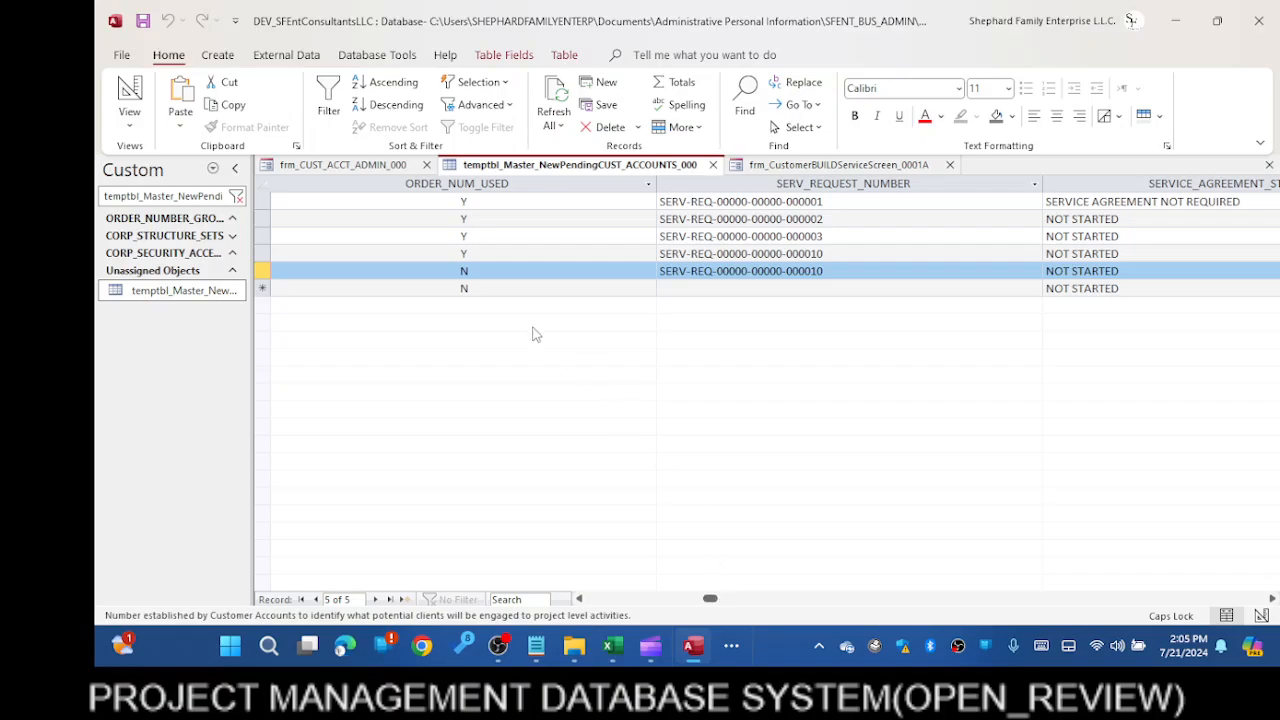
{"action": "left_click", "coordinate": [262, 271]}
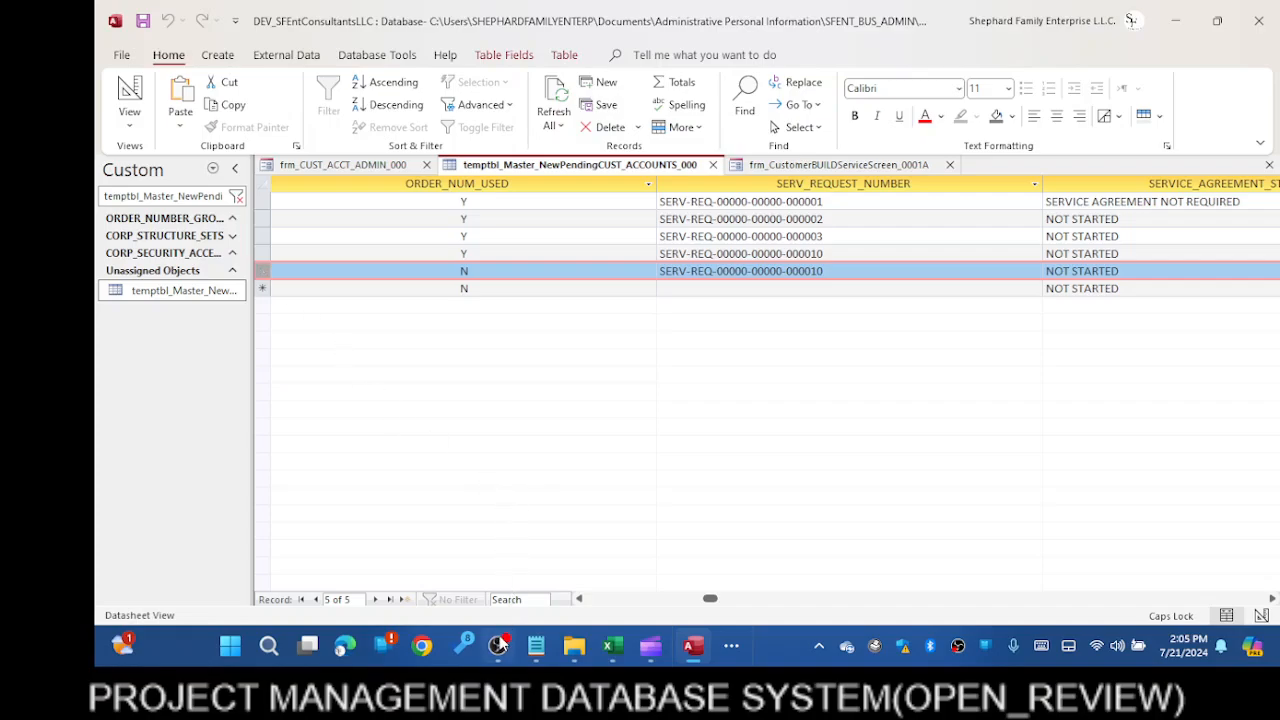
Switch to the Word meeting notes and look through item e and the 20 July 2024 entry
{"action": "mouse_move", "coordinate": [501, 651]}
{"action": "mouse_move", "coordinate": [505, 505]}
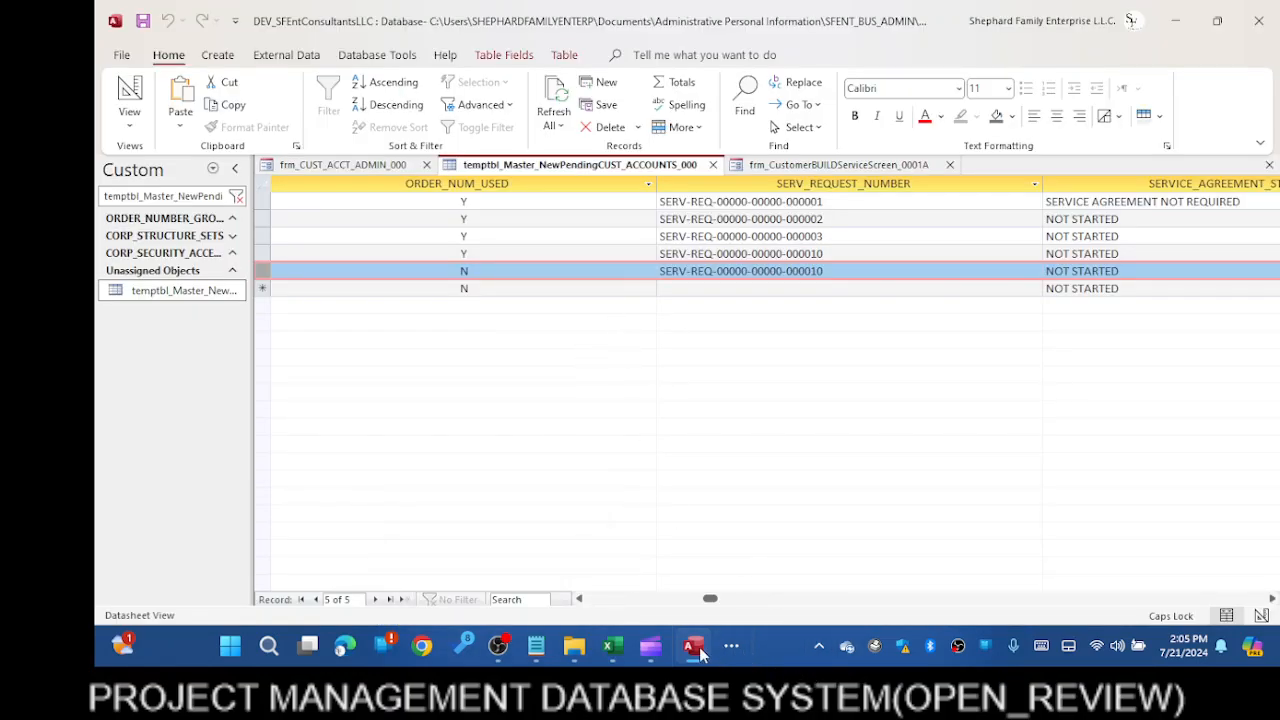
{"action": "left_click", "coordinate": [697, 648]}
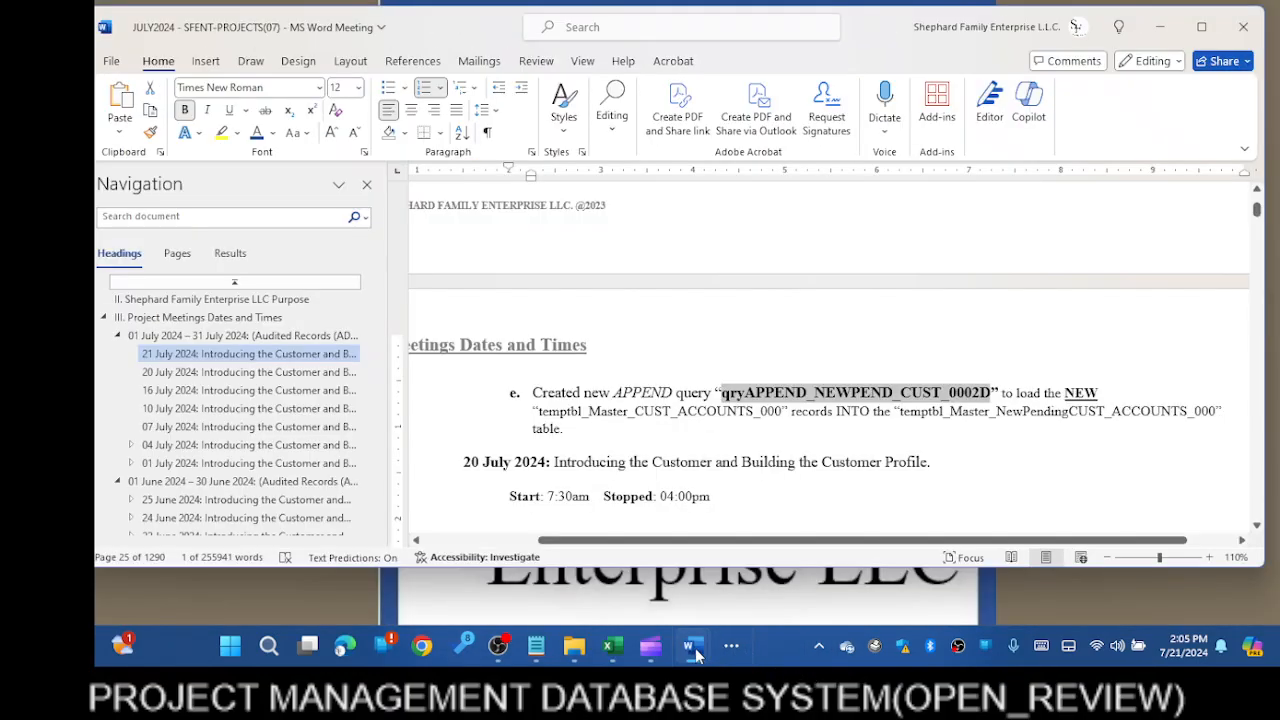
{"action": "scroll", "coordinate": [917, 463], "scroll_direction": "down", "scroll_amount": 3}
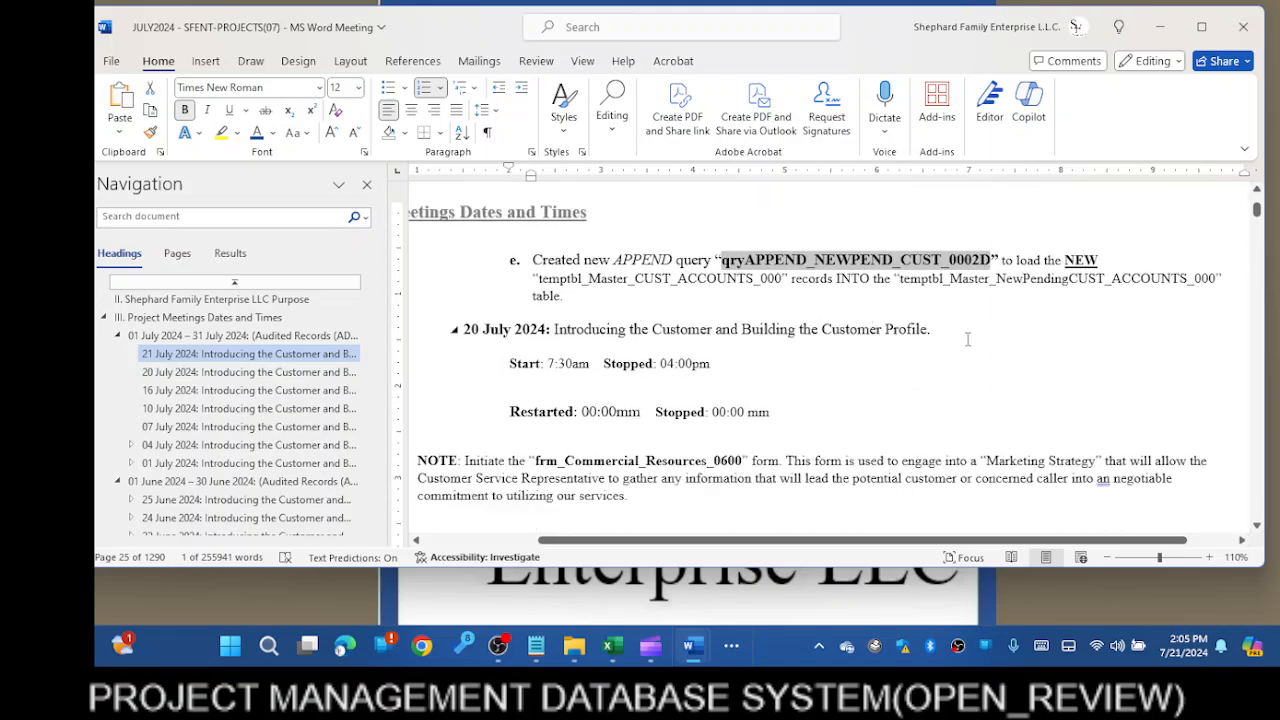
{"action": "scroll", "coordinate": [967, 339], "scroll_direction": "down", "scroll_amount": 3}
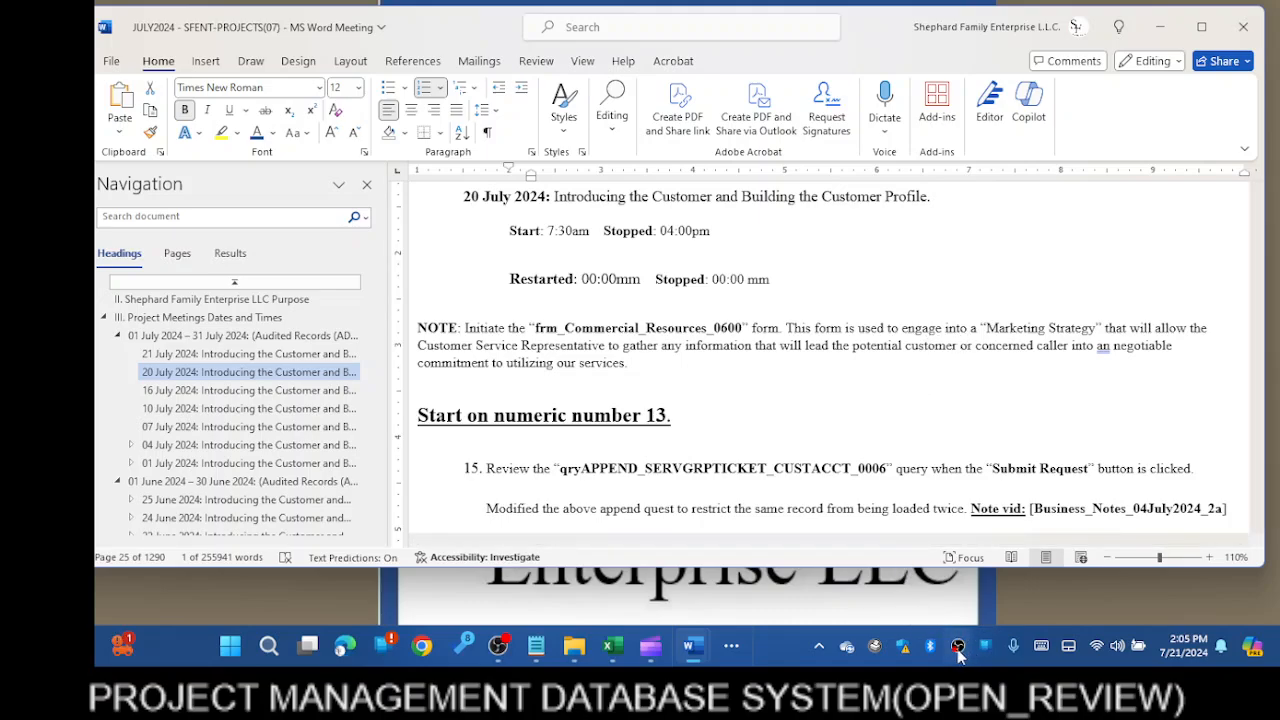
{"action": "left_click", "coordinate": [498, 645]}
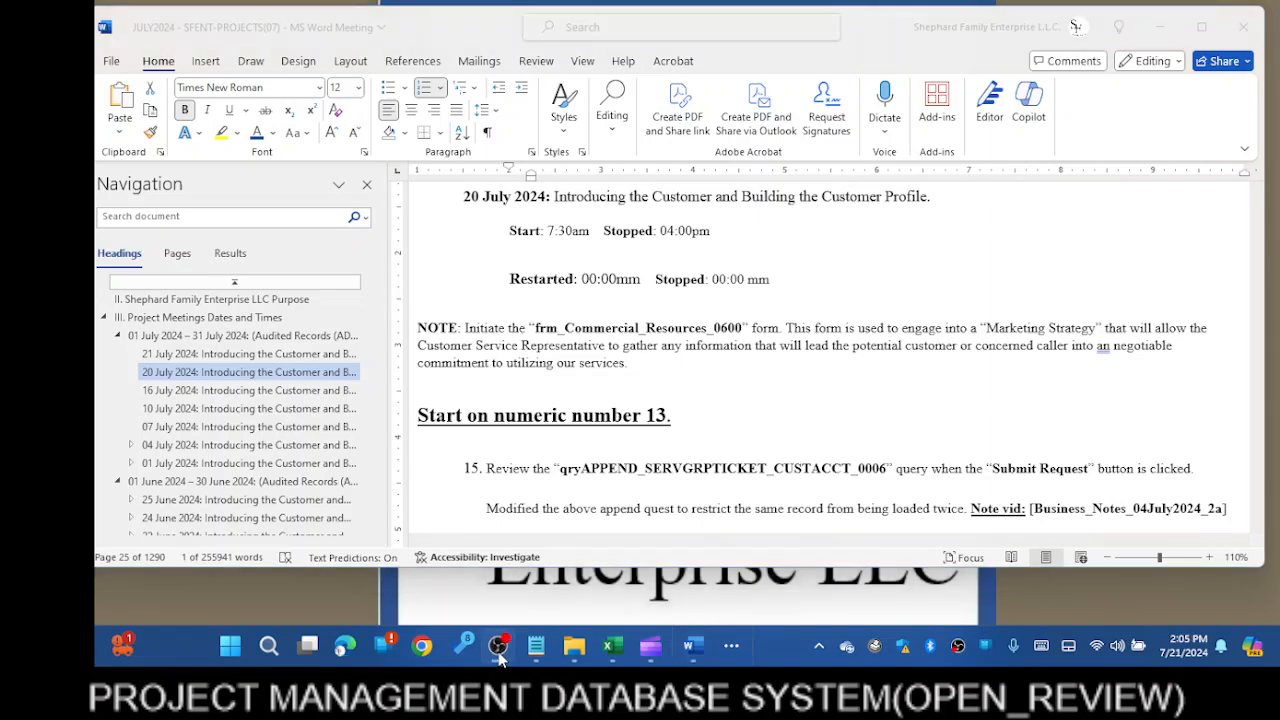